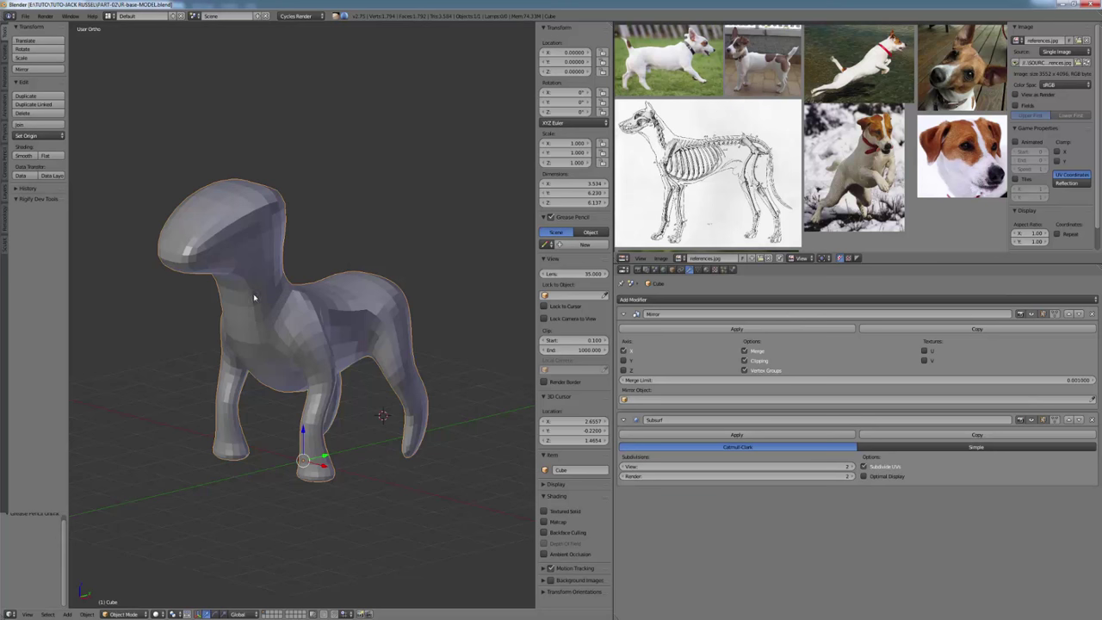
middle_click_drag(254, 298, 343, 291)
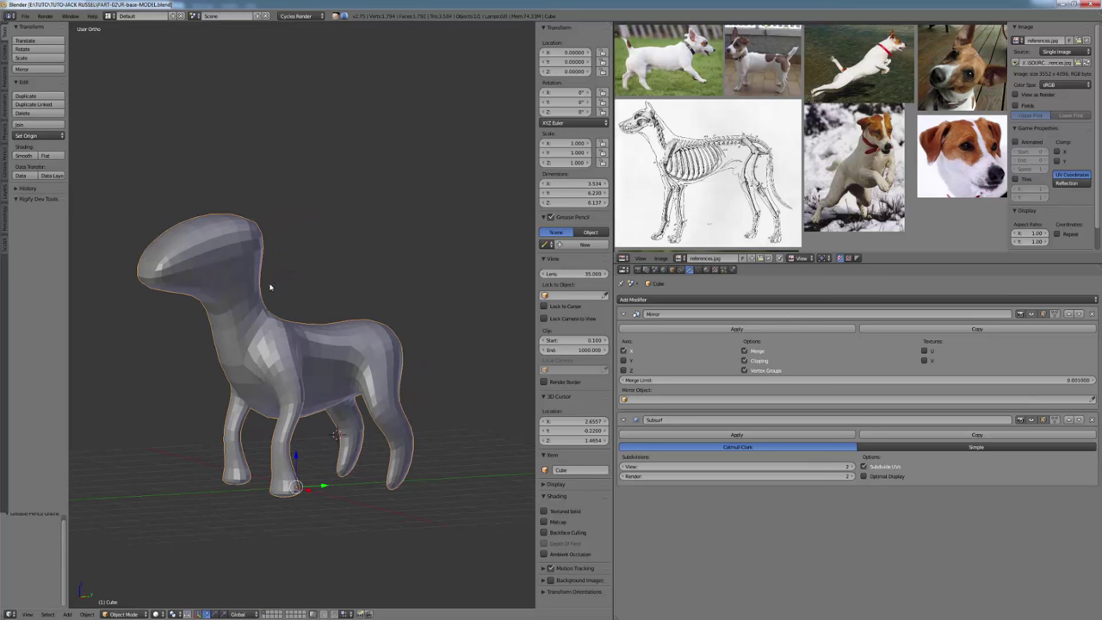
middle_click_drag(269, 286, 312, 317)
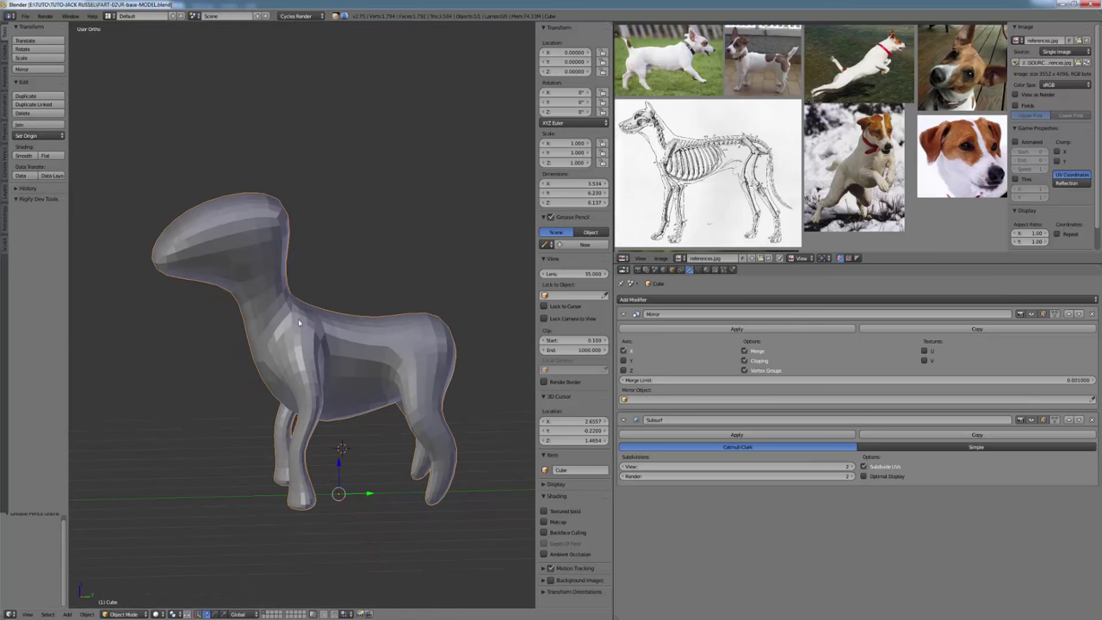
middle_click_drag(351, 263, 318, 295)
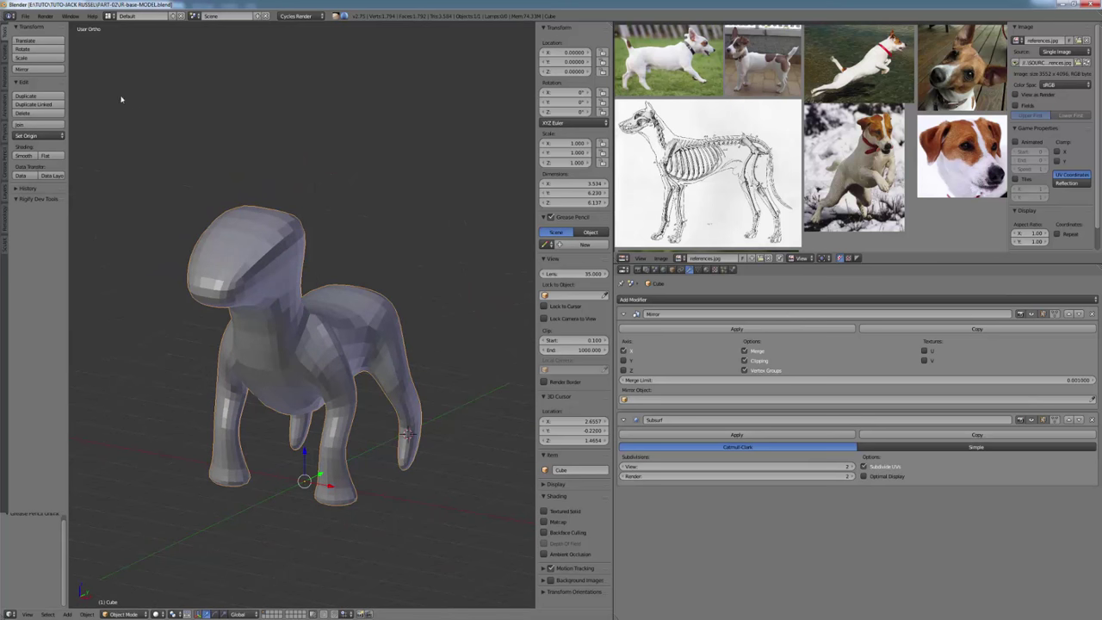
Show the Input settings of the User Preferences maximised in place of the Info header, and restore the original layout with the Info editor.
left_click(11, 16)
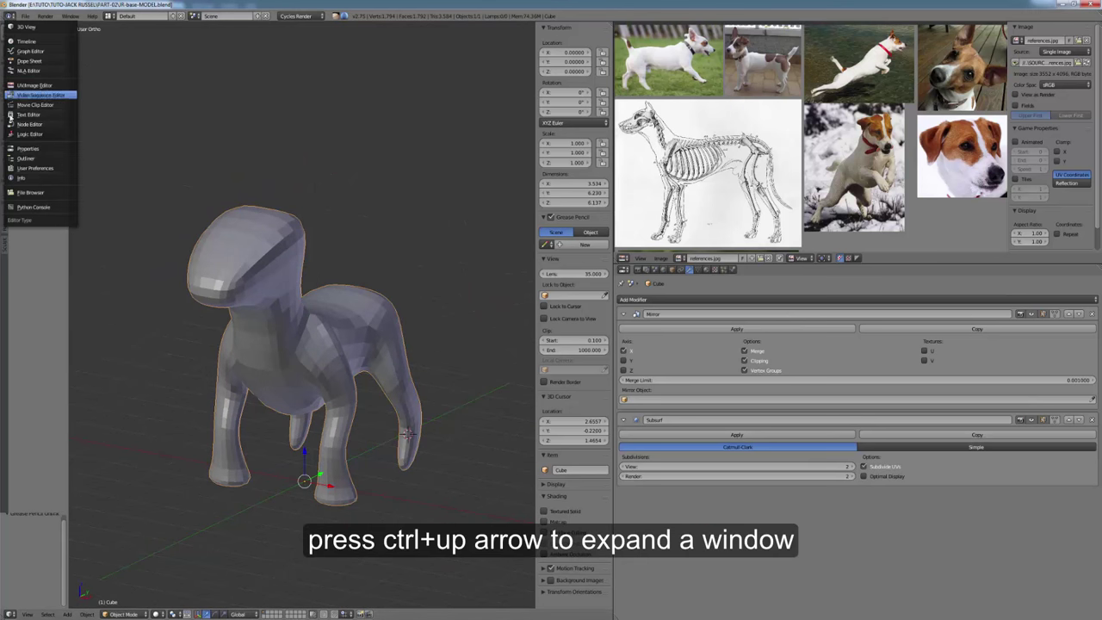
left_click(26, 168)
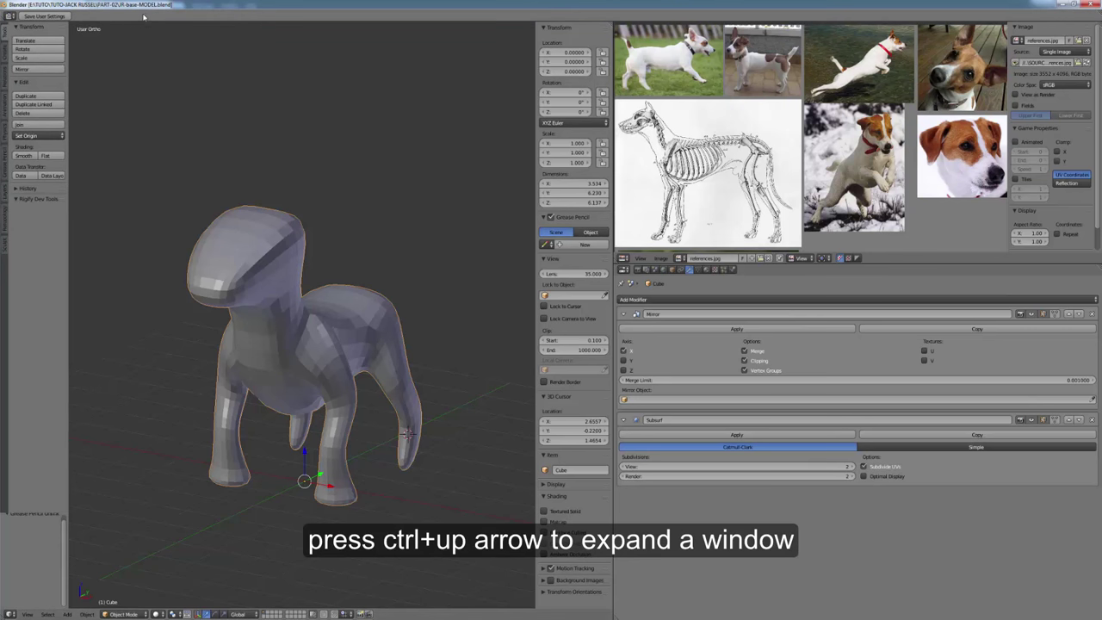
key("ctrl+Up")
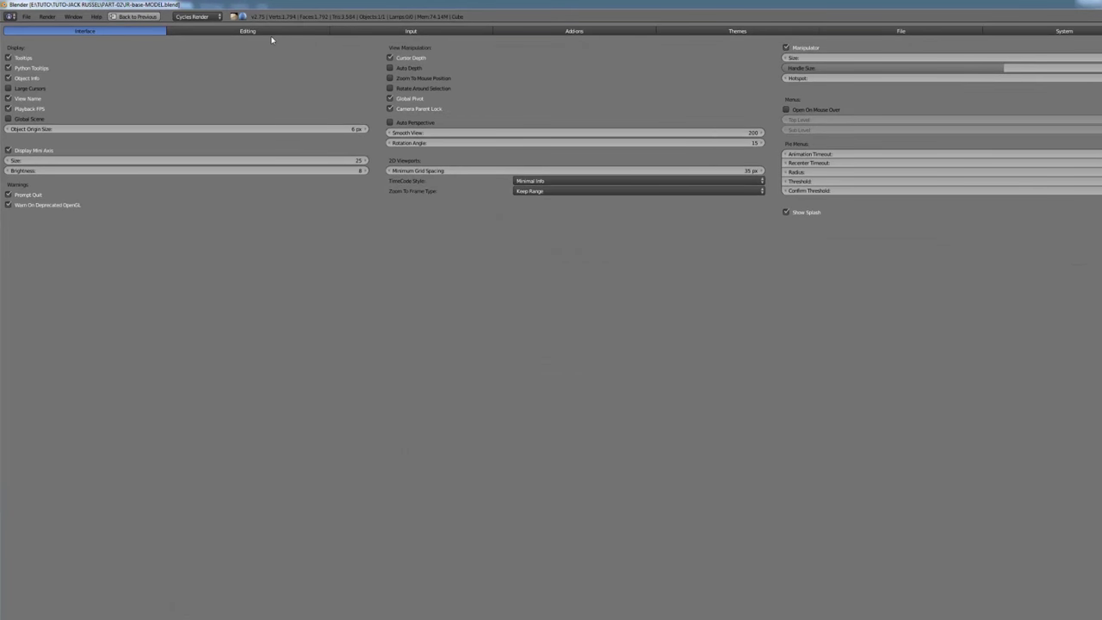
left_click(338, 34)
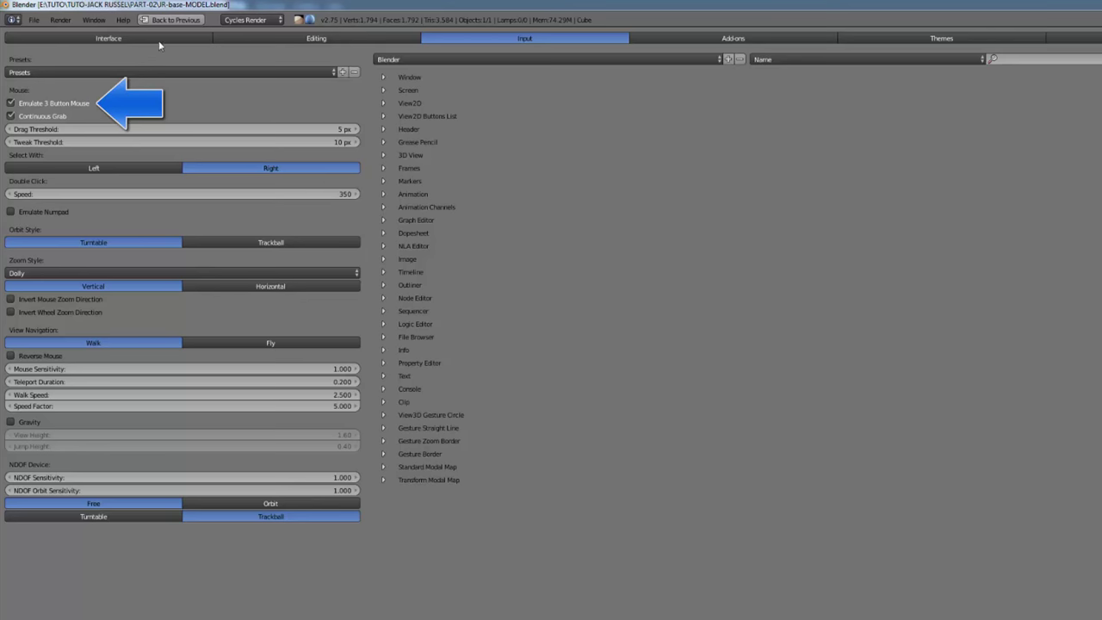
left_click(172, 19)
left_click(14, 19)
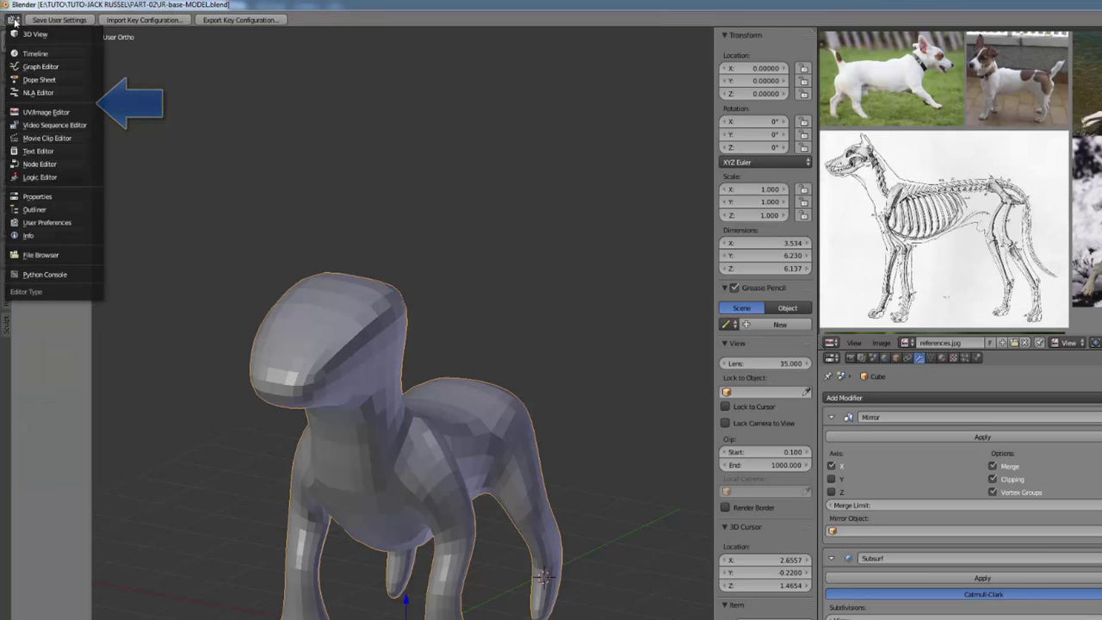
left_click(26, 236)
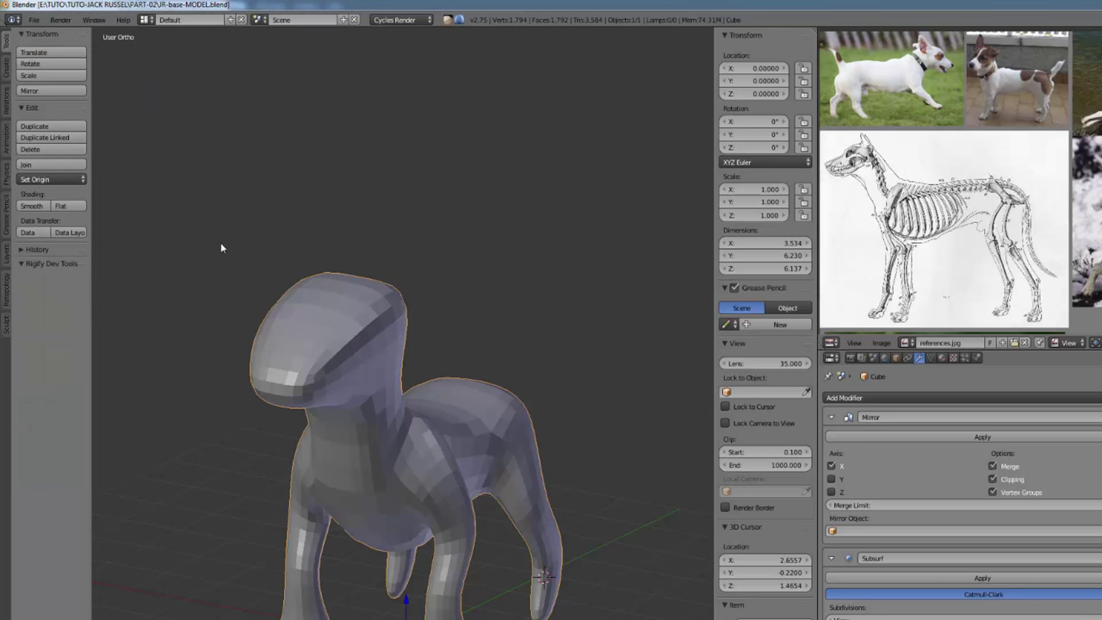
Apply the Mirror modifier and the Subsurf modifier to the dog mesh.
middle_click_drag(220, 247, 222, 346)
middle_click_drag(206, 449, 378, 239)
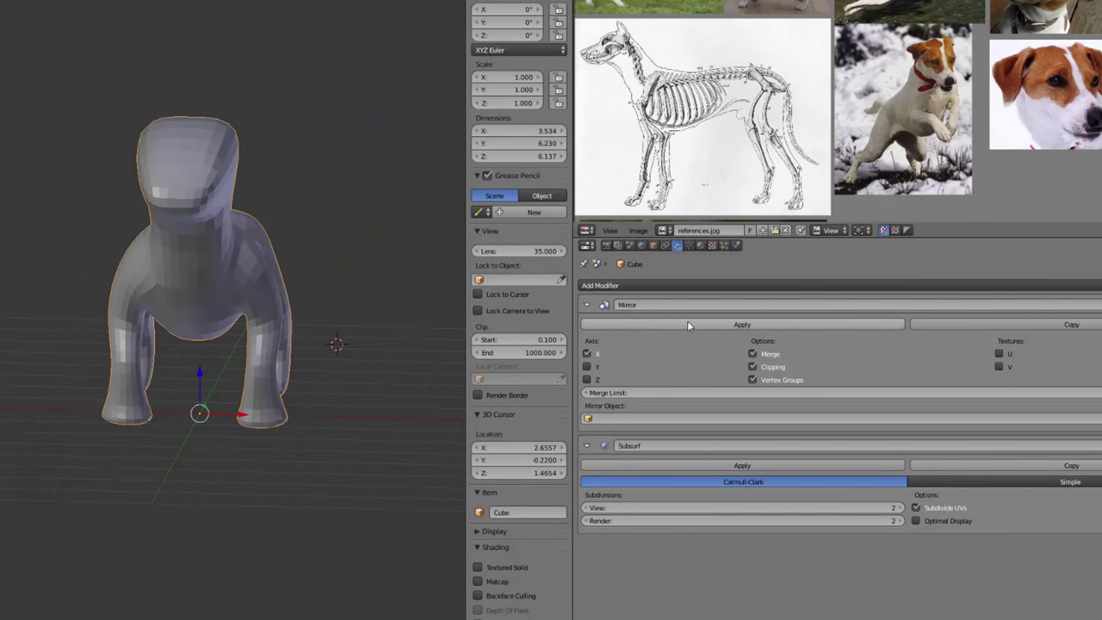
left_click(721, 339)
middle_click_drag(430, 308, 185, 346)
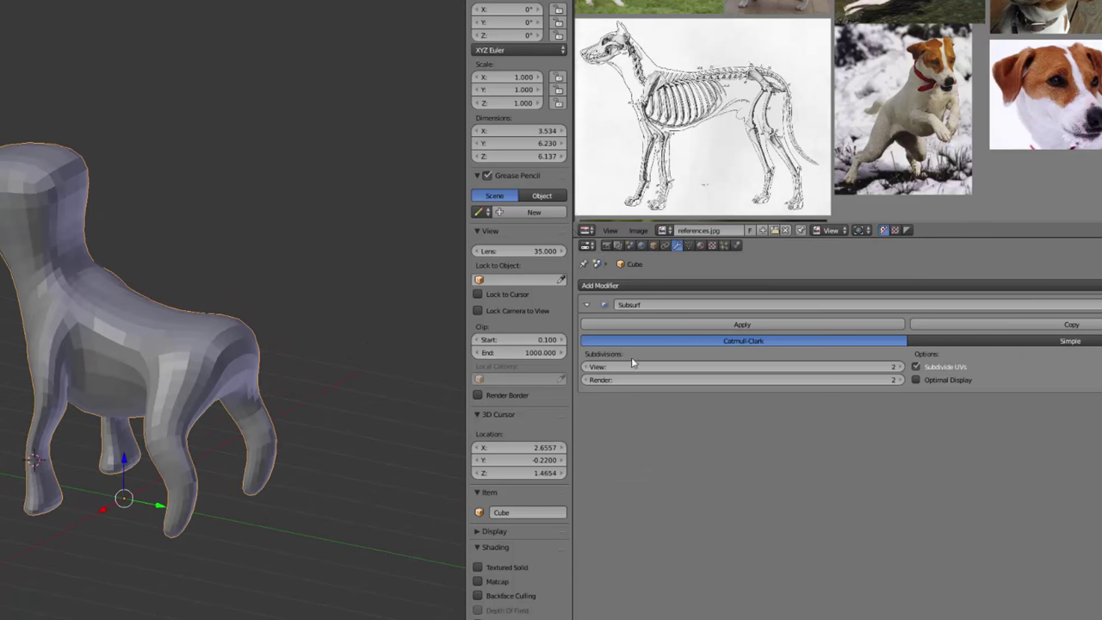
left_click(659, 325)
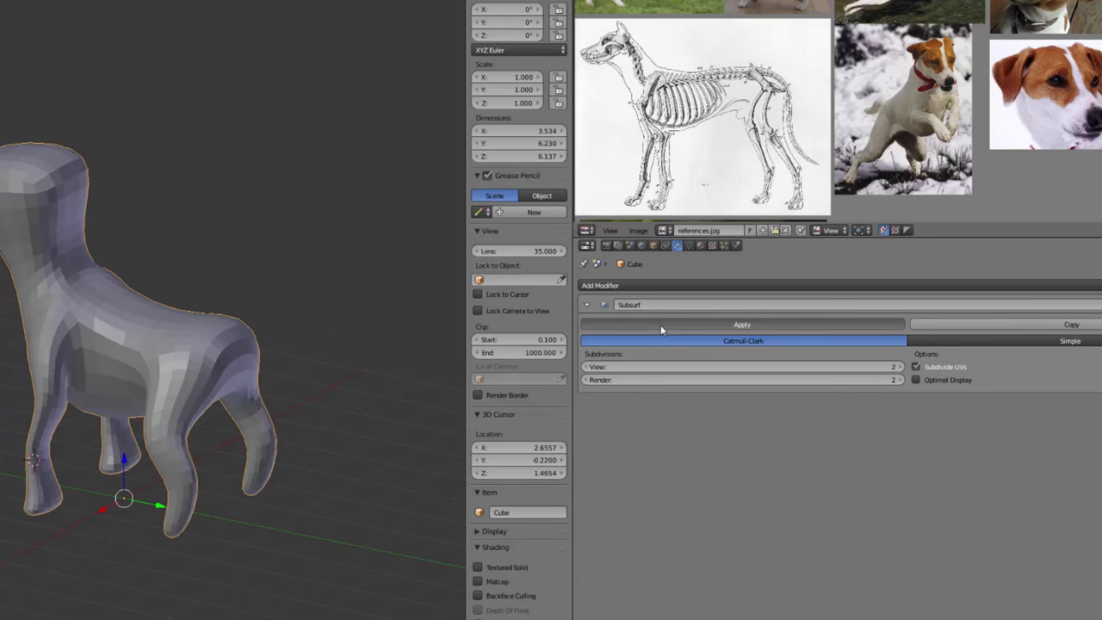
Examine the dog's full mesh topology in Edit Mode from several angles and return to Object Mode.
middle_click_drag(200, 351, 317, 332)
key("Tab")
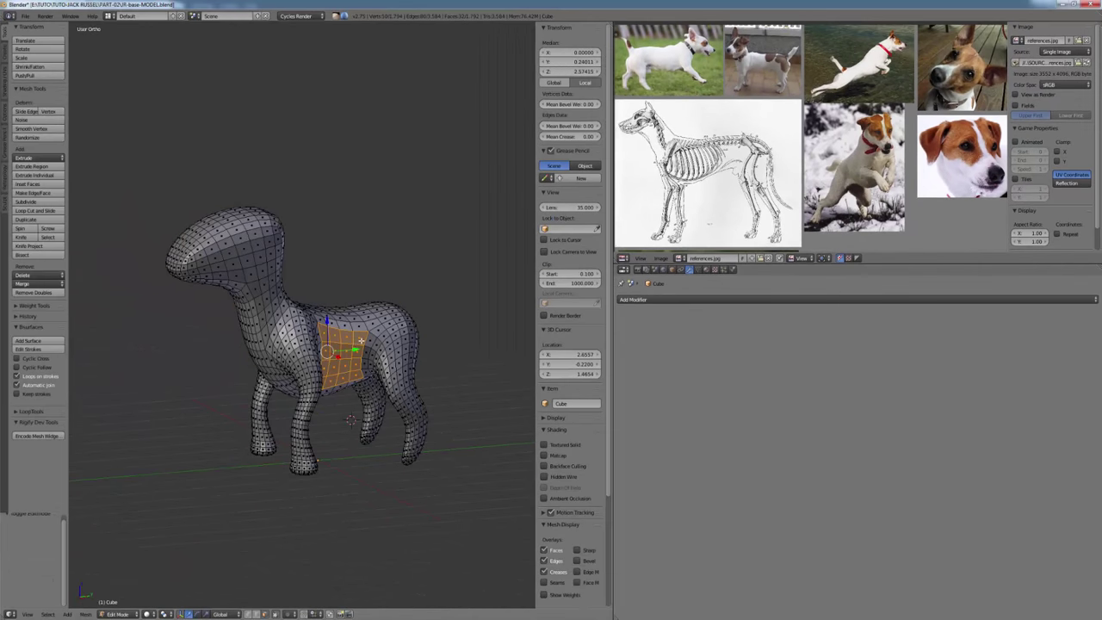
middle_click_drag(244, 345, 303, 363)
mouse_move(407, 356)
middle_mouse_down()
mouse_move(492, 356)
mouse_move(524, 339)
mouse_move(499, 300)
mouse_move(419, 302)
mouse_move(297, 334)
middle_mouse_up()
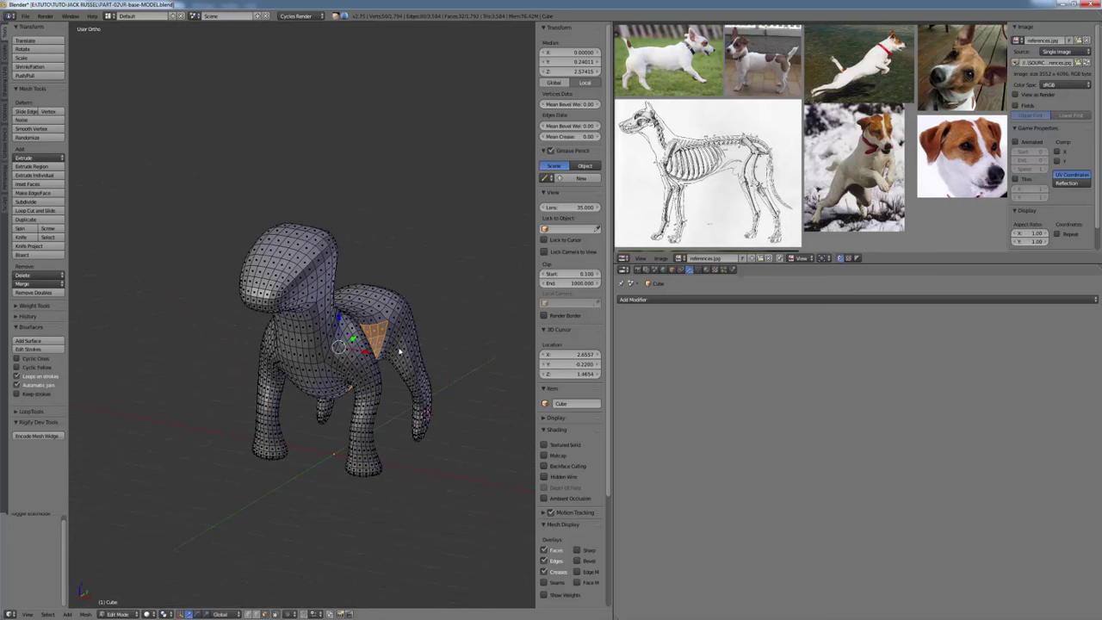
key("Tab")
Switch the dog mesh to Sculpt Mode and choose the Grab brush.
left_click(123, 614)
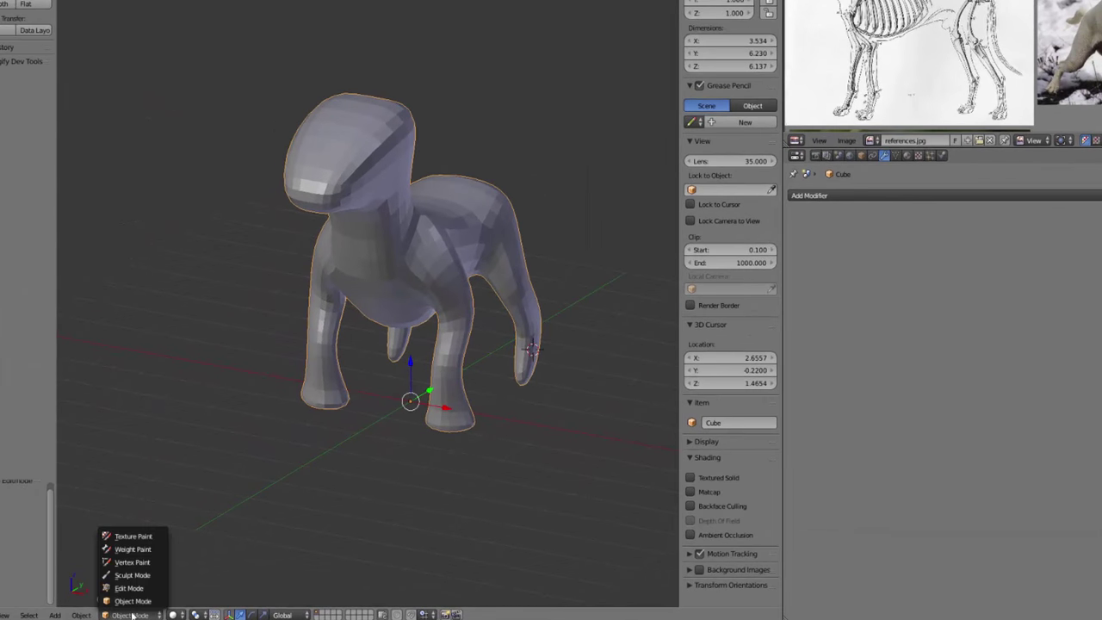
left_click(138, 575)
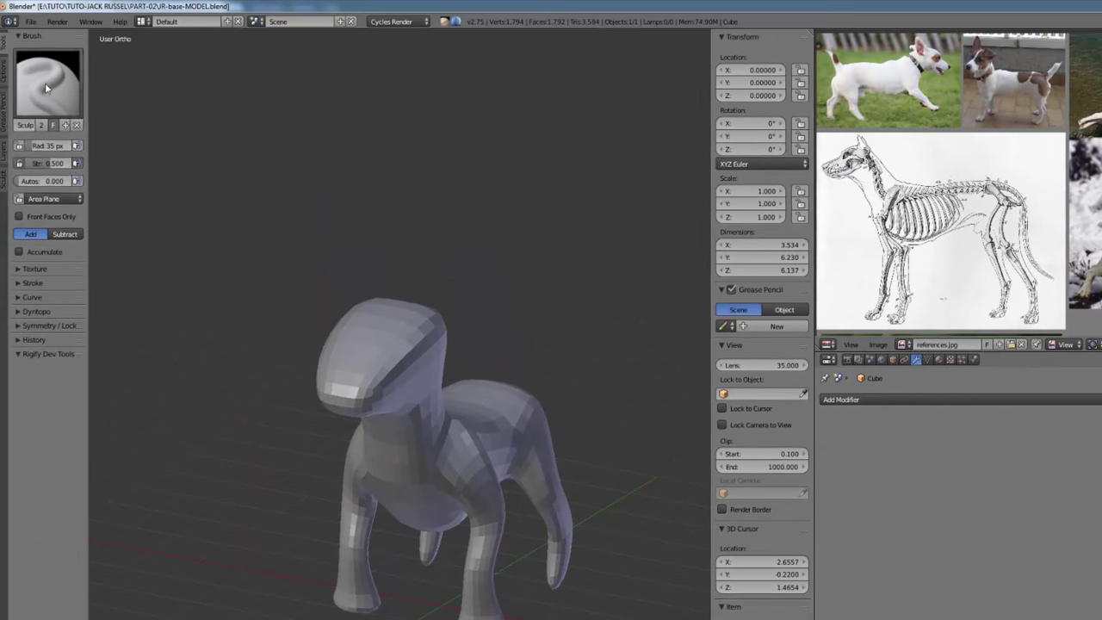
left_click(46, 87)
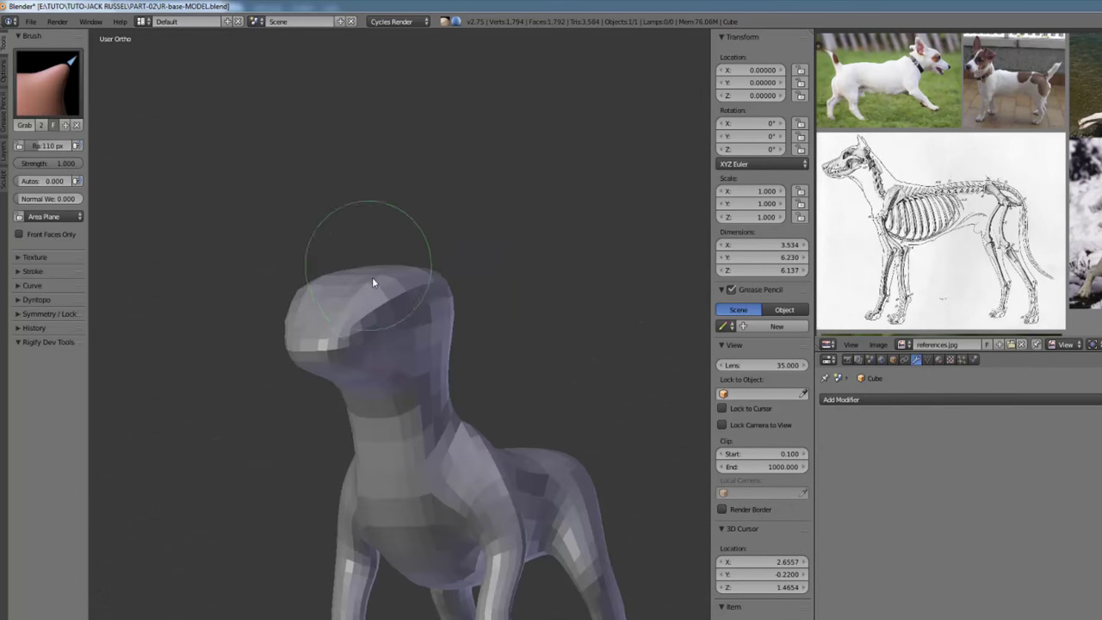
Enlarge the Grab brush radius to about 156 px and pull the side of the dog's head slightly inward.
middle_click_drag(376, 280, 410, 299)
key("f")
left_click(495, 322)
left_click_drag(494, 320, 472, 311)
Reselect the Grab brush from the brush palette and reduce its radius to about 87 px.
left_click(65, 75)
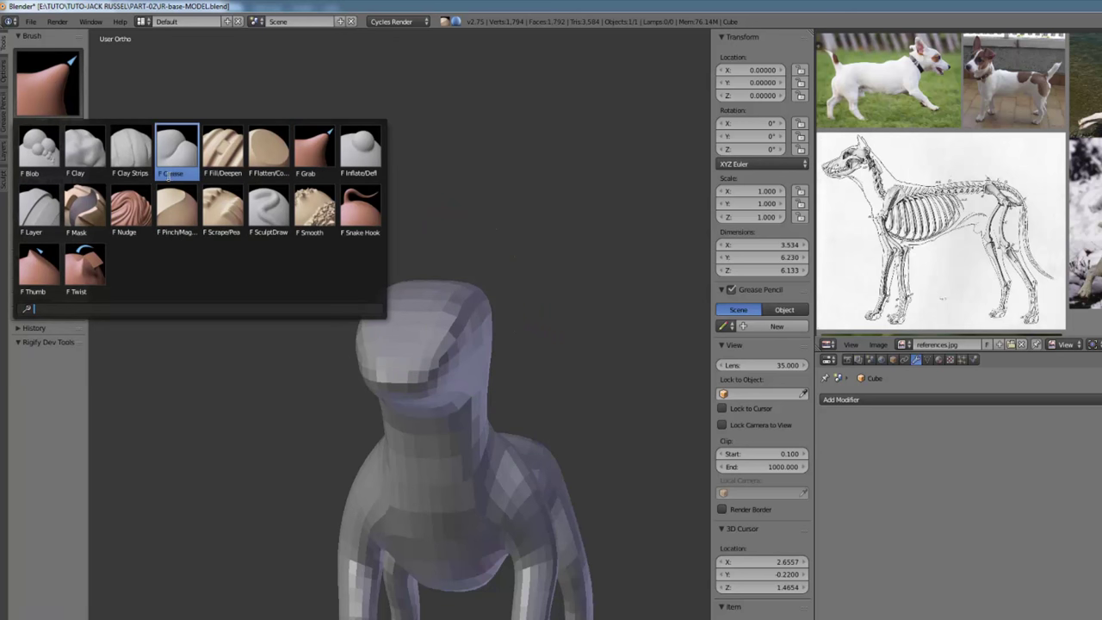
left_click(313, 148)
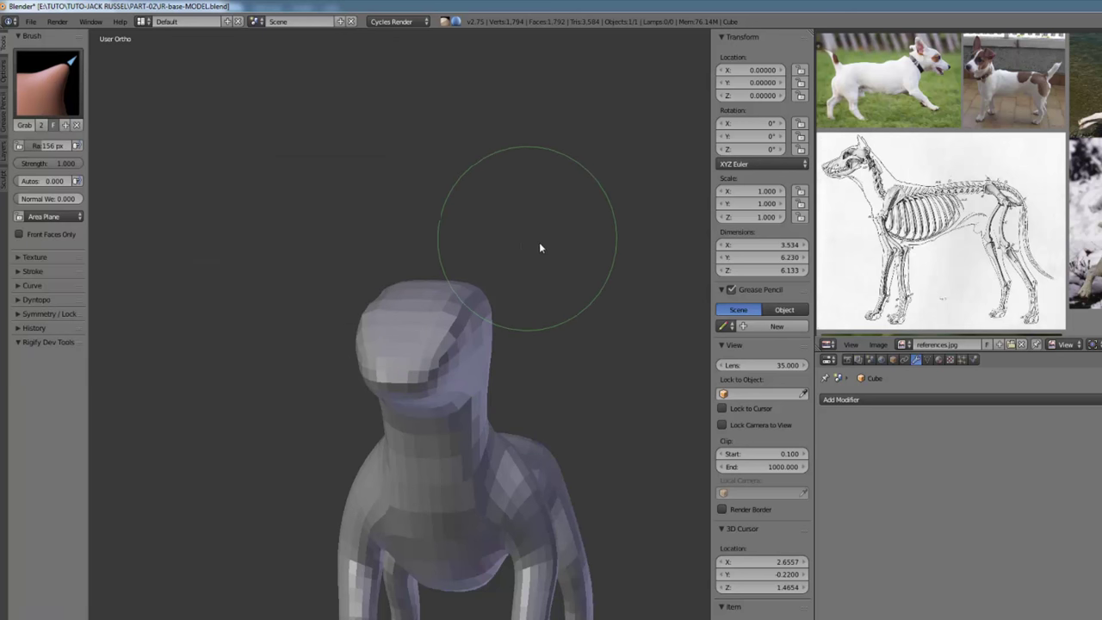
middle_click_drag(539, 244, 499, 250)
key("f")
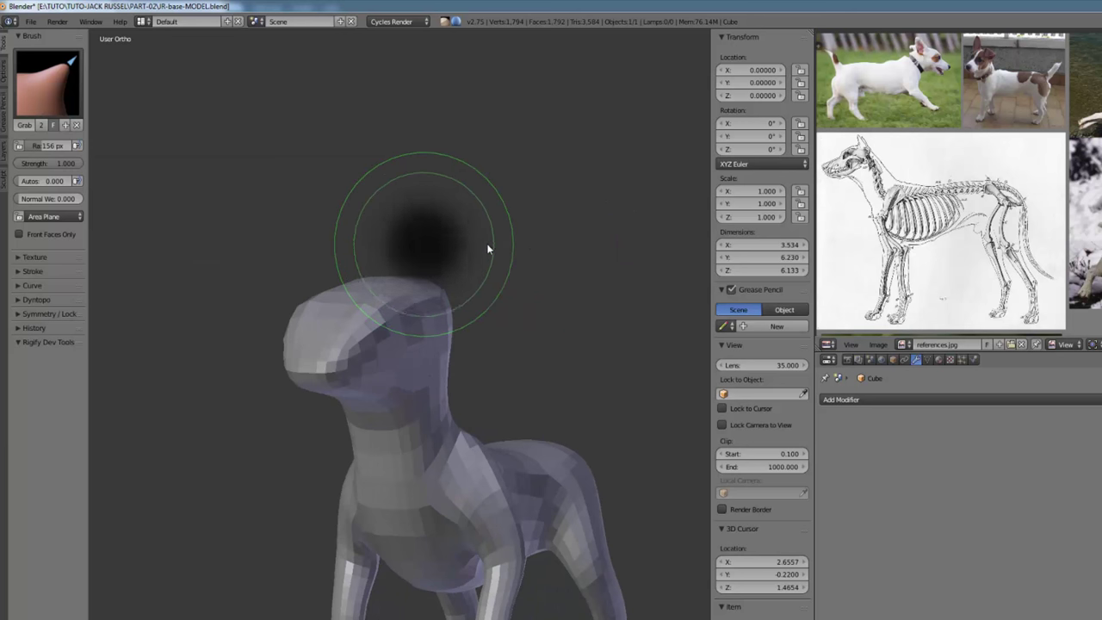
left_click(482, 245)
mouse_move(341, 252)
middle_mouse_down()
mouse_move(374, 236)
mouse_move(379, 246)
mouse_move(356, 258)
middle_mouse_up()
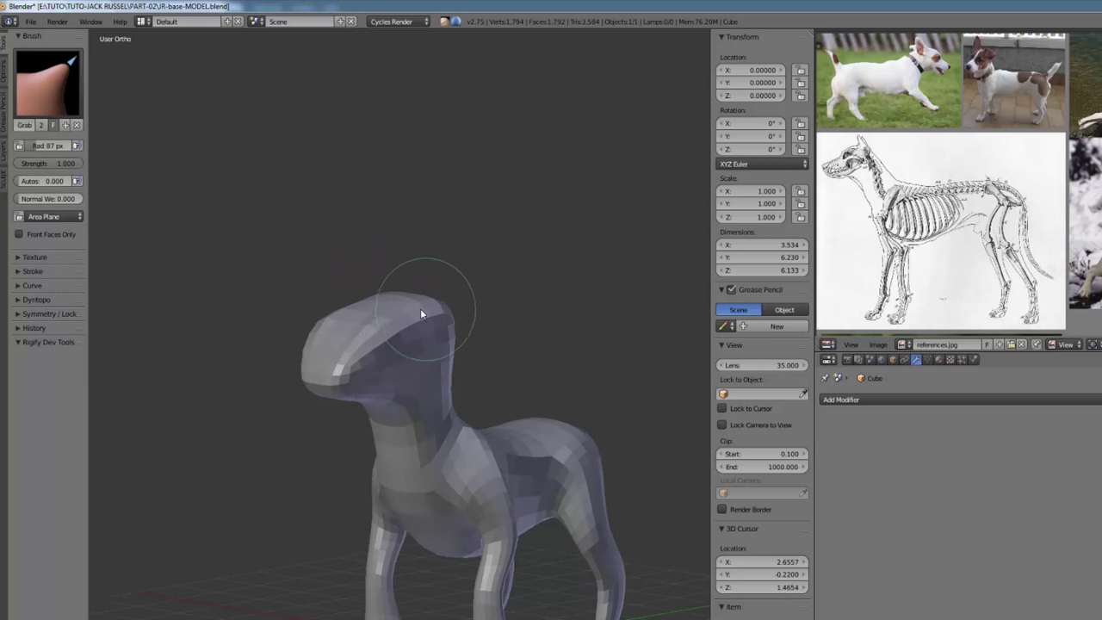
Switch to the Crease brush and reduce its radius to about 28 px.
key("shift+c")
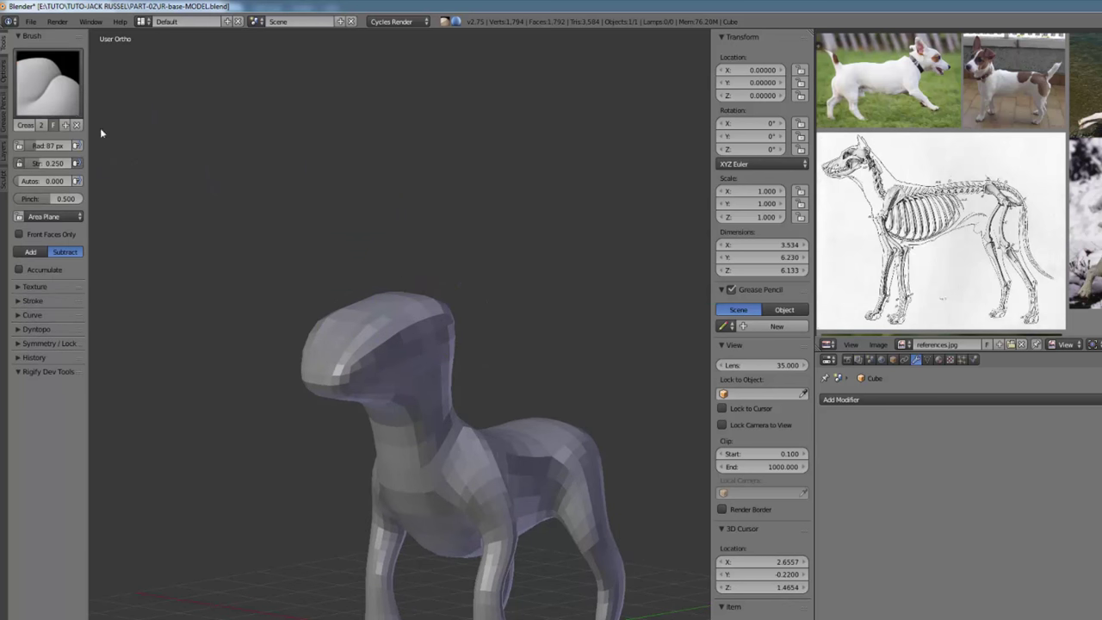
left_click(359, 342)
left_click(62, 99)
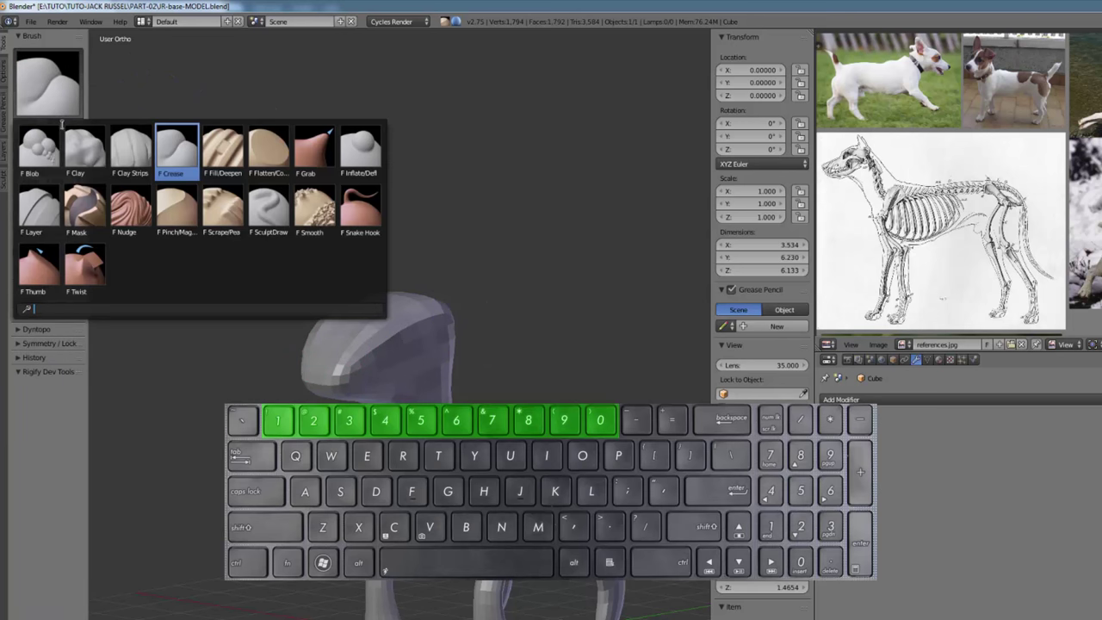
left_click(263, 393)
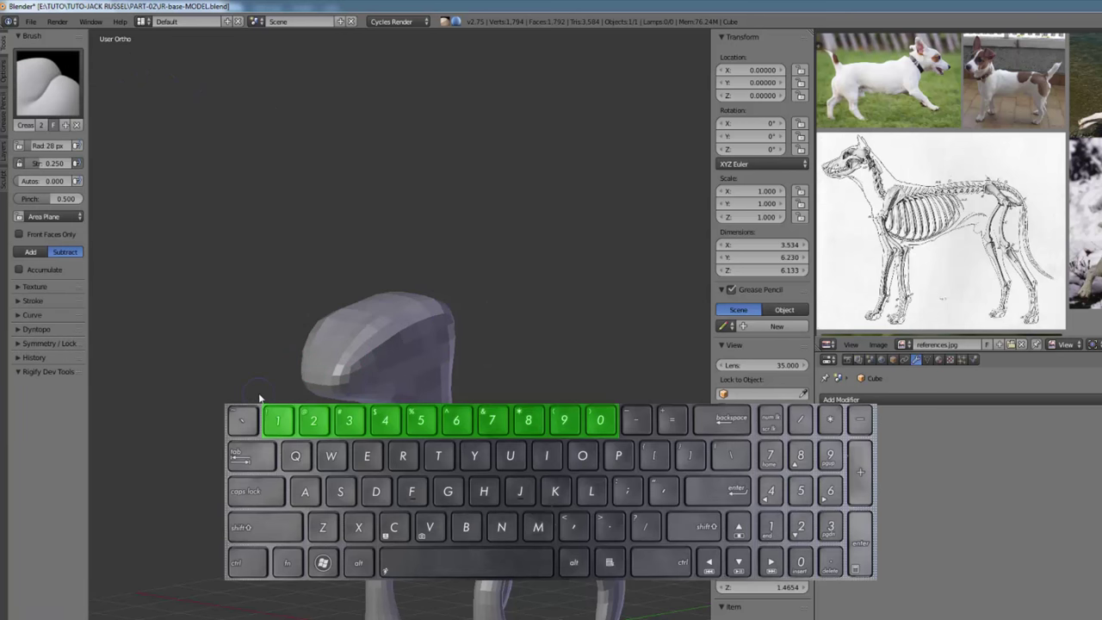
mouse_move(255, 361)
middle_mouse_down()
mouse_move(239, 364)
mouse_move(255, 345)
middle_mouse_up()
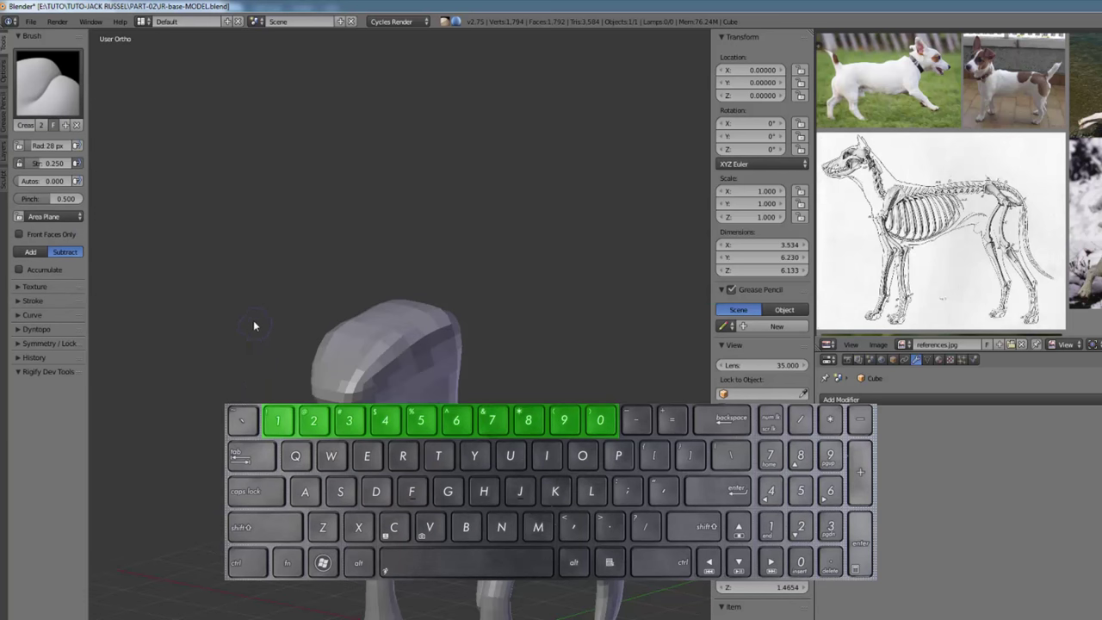
Cycle through the available sculpt brushes one after another, including Clay, Mask, Smooth and Clay Strips.
key("1")
key("2")
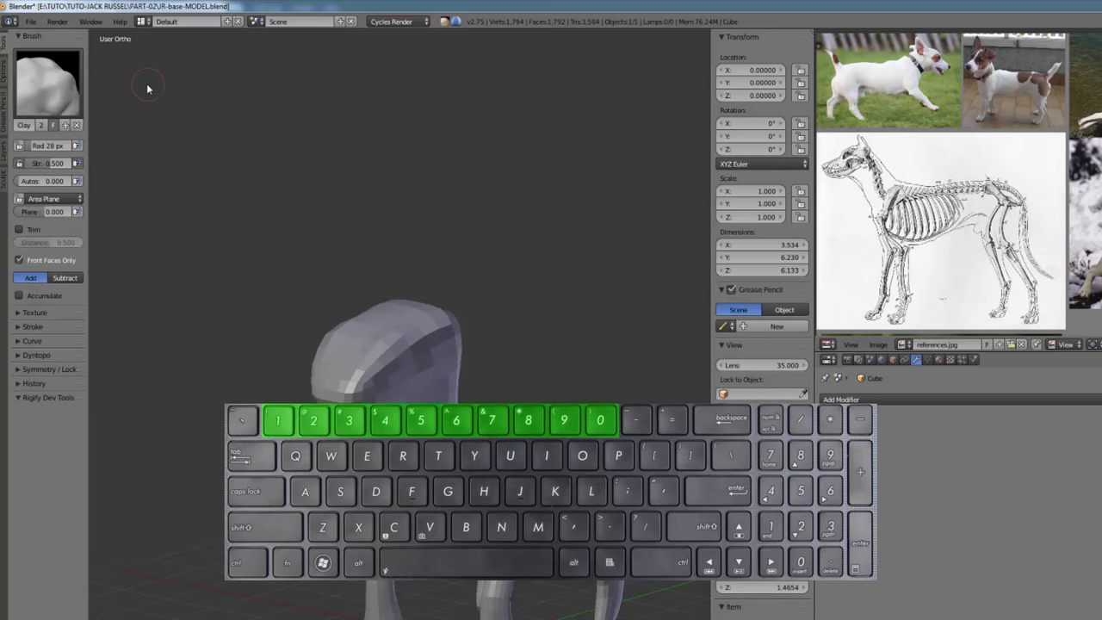
key("3")
key("4")
key("5")
key("6")
key("7")
key("8")
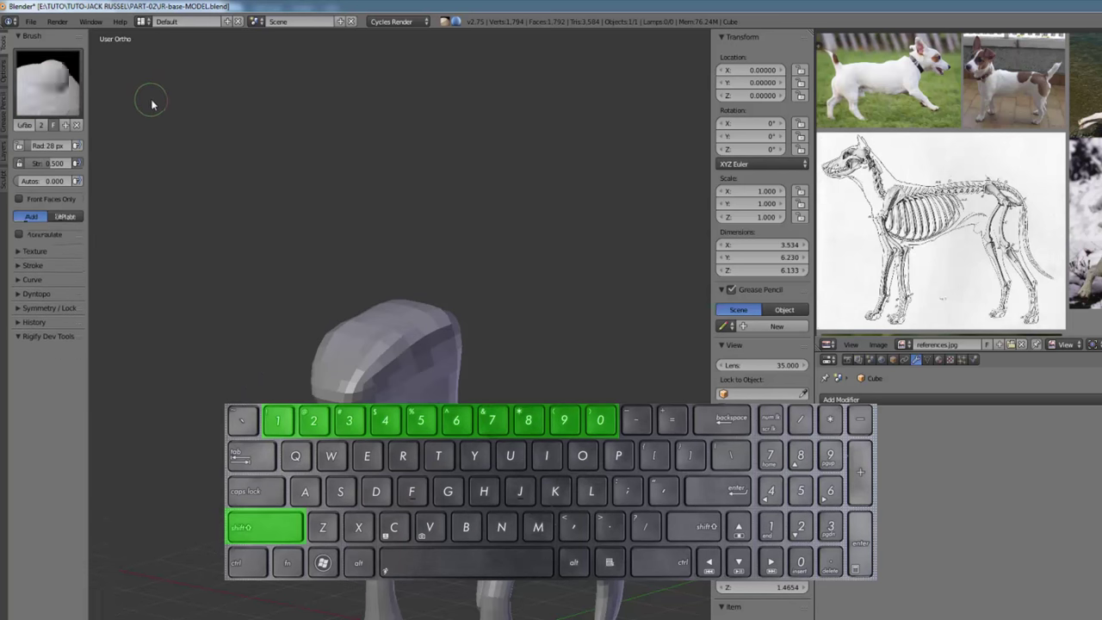
key("9")
key("0")
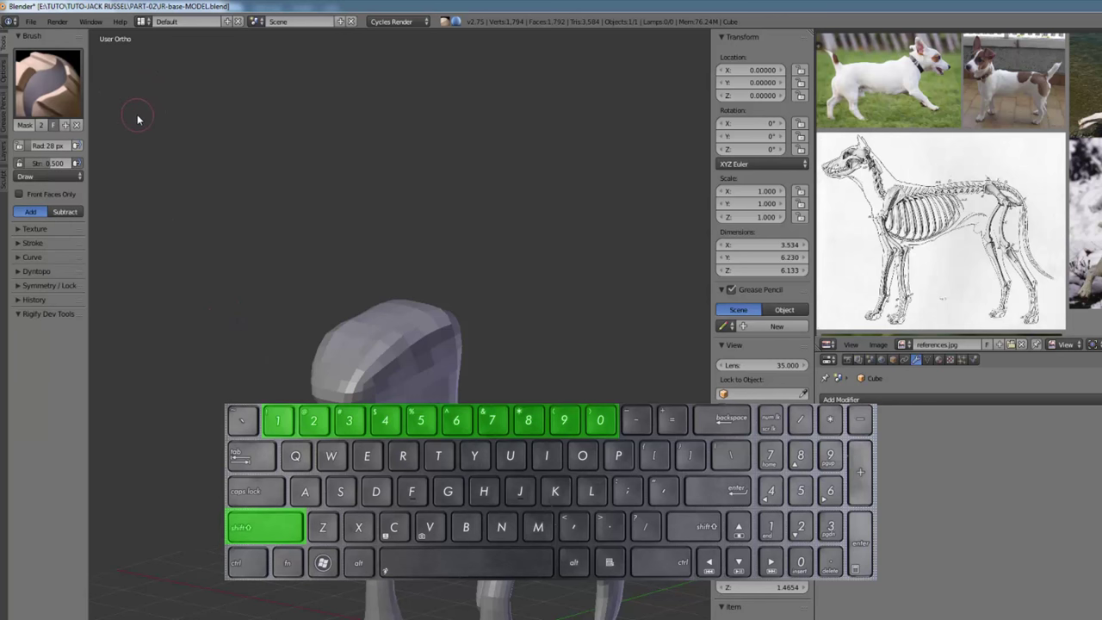
key("shift+2")
key("shift+3")
key("shift+4")
key("shift+5")
key("shift+6")
key("shift+7")
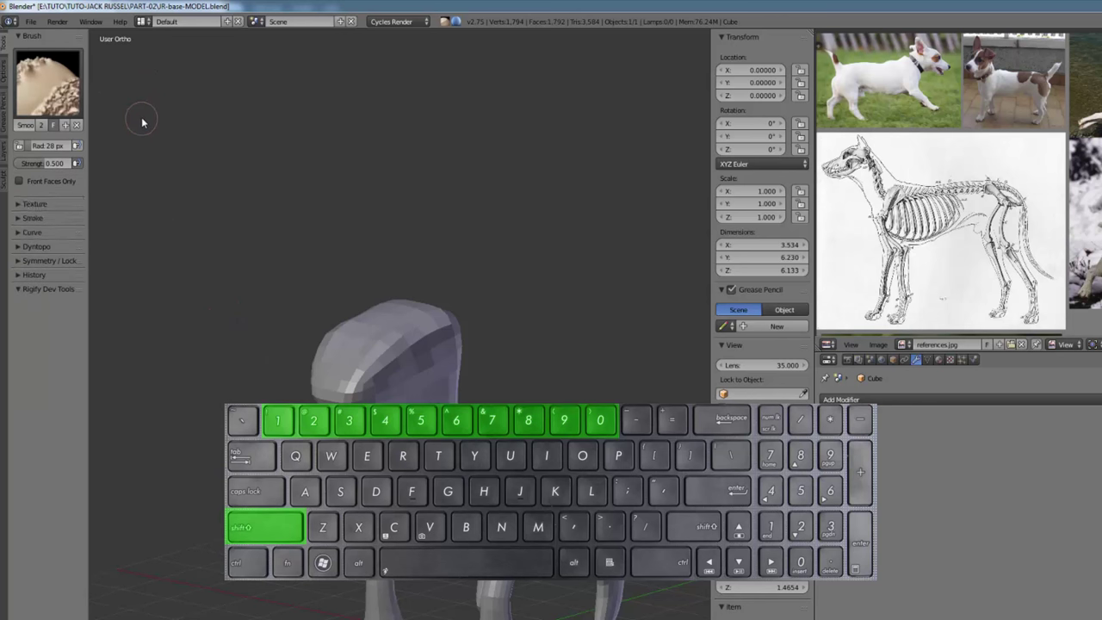
key("shift+8")
key("shift+9")
key("shift+0")
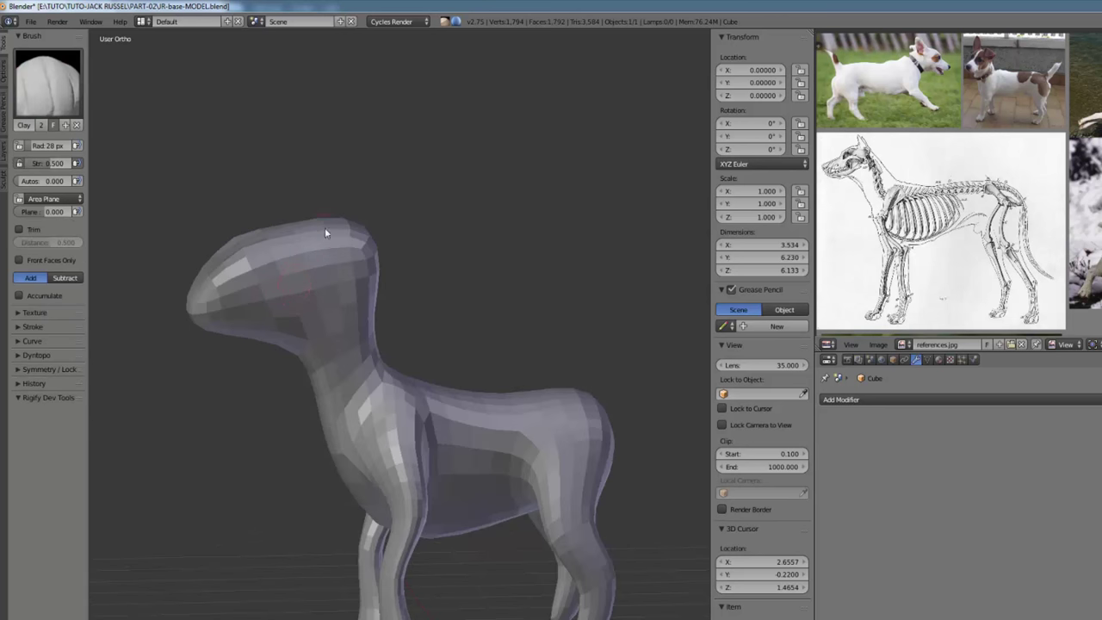
Activate the Grab brush, set the right orthographic view and enlarge the brush radius to about 128 px.
key("g")
key("KP_3")
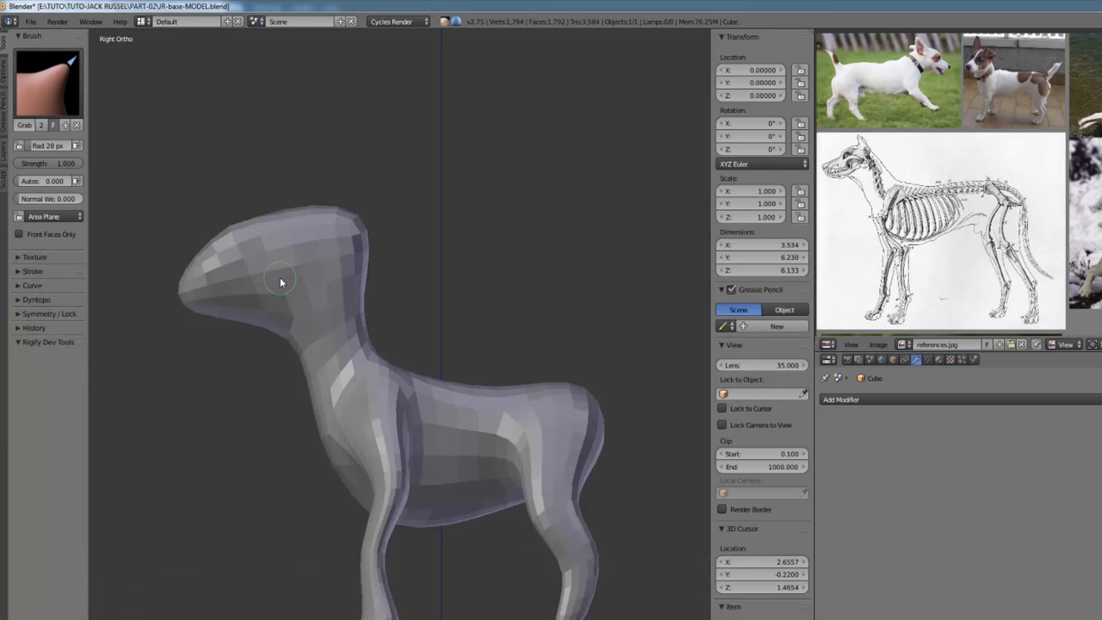
key("f")
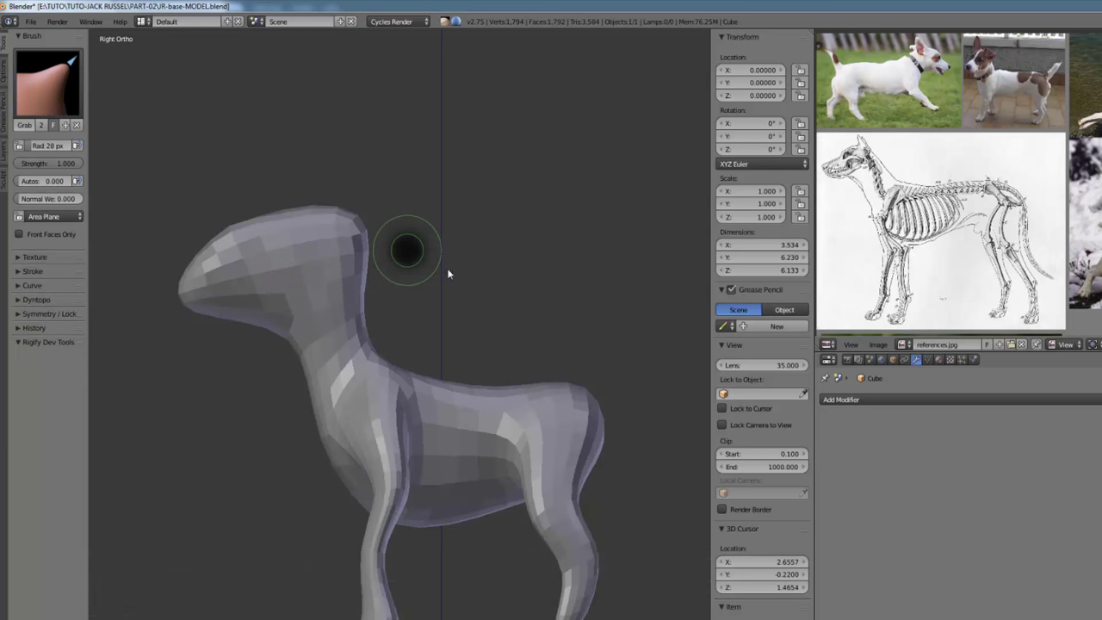
left_click(467, 297)
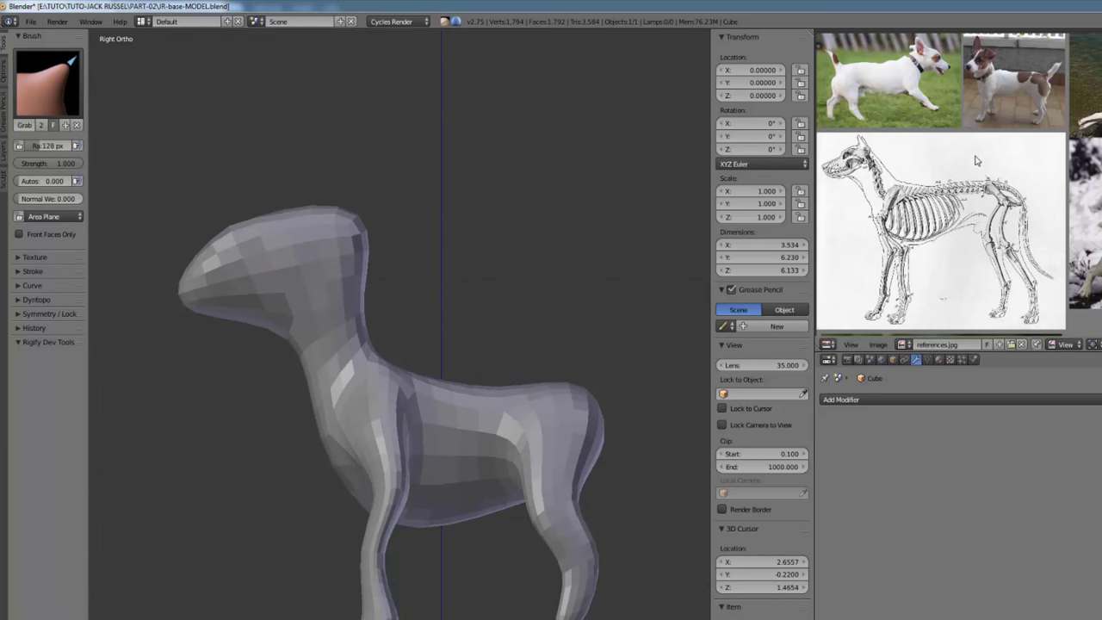
Examine the head, neck and chest of the standing brown-and-white dog in the reference image up close.
left_click_drag(973, 160, 966, 196)
scroll(998, 138, "up", 5)
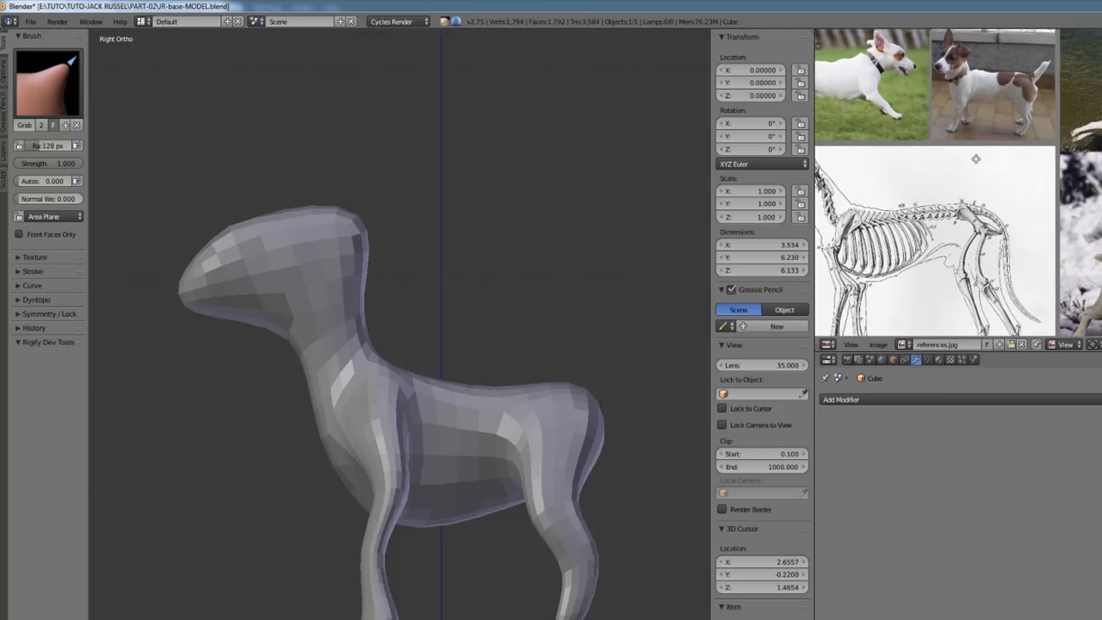
middle_click_drag(960, 108, 986, 251)
scroll(987, 224, "up", 3)
mouse_move(929, 204)
middle_mouse_down()
mouse_move(913, 236)
mouse_move(948, 205)
middle_mouse_up()
scroll(947, 205, "up", 4)
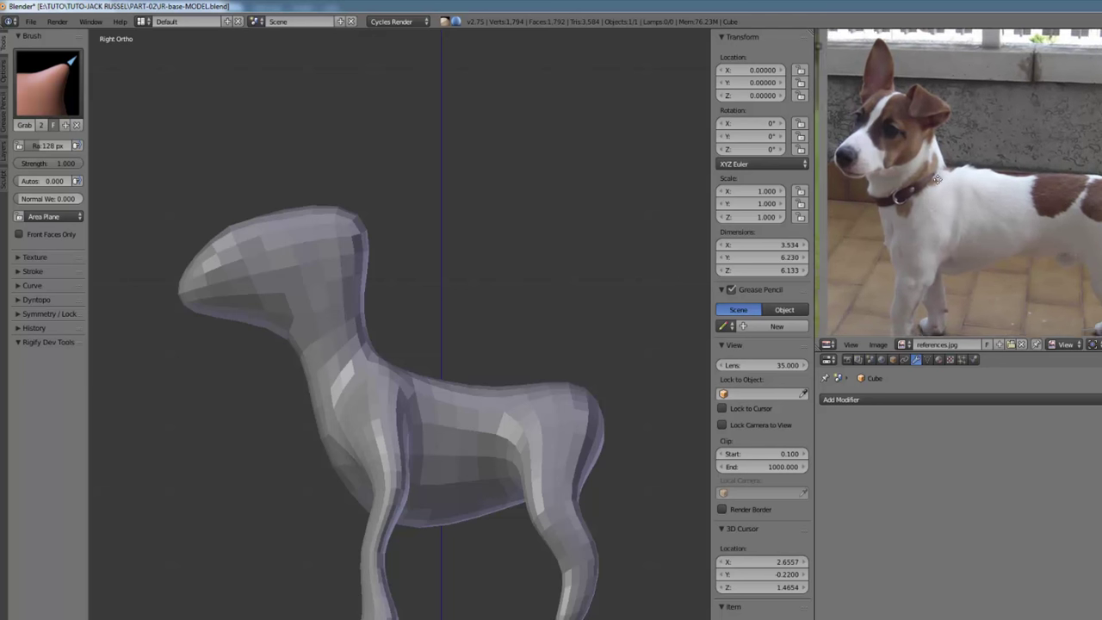
Make the reference image editor much taller and the 3D view slightly wider by resizing their borders.
middle_click_drag(932, 191, 933, 206, "ctrl")
middle_click_drag(987, 122, 900, 208)
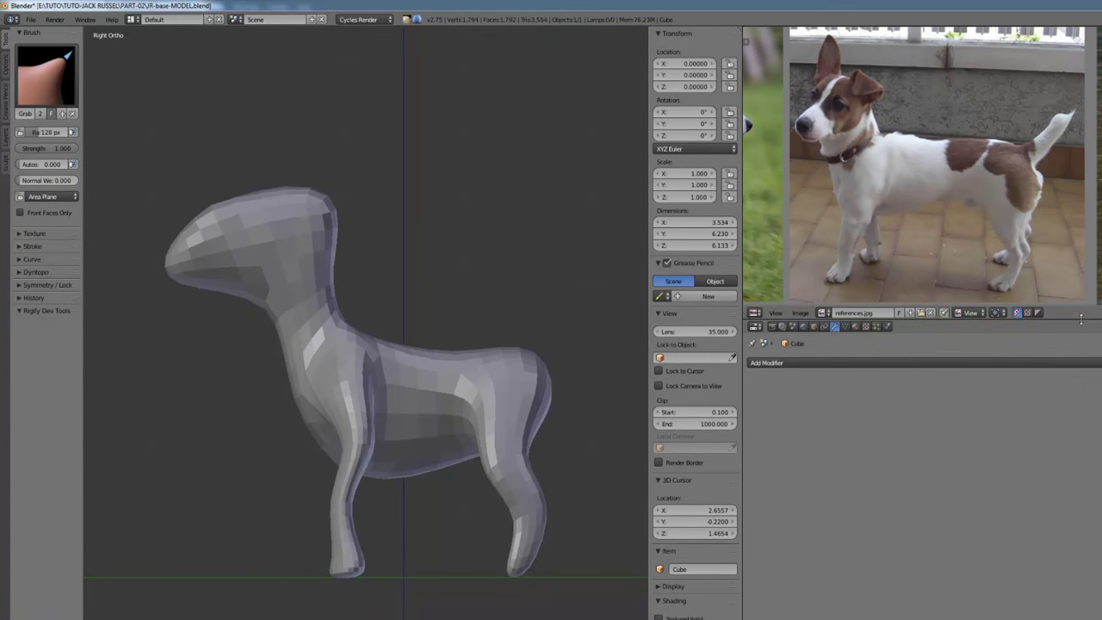
left_click_drag(1080, 319, 1067, 519)
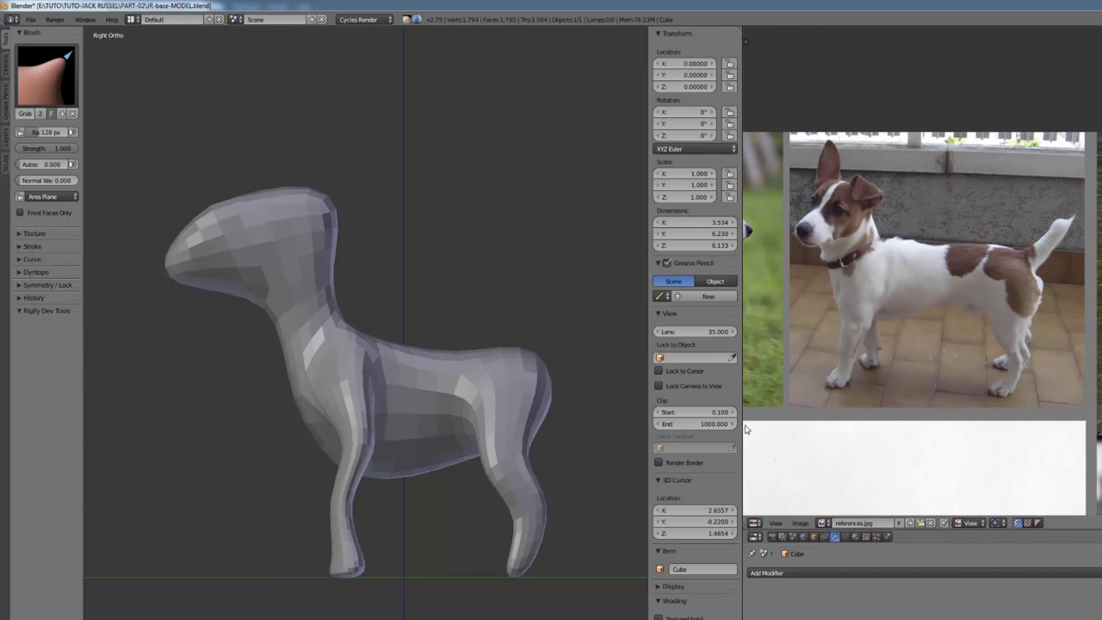
left_click_drag(744, 430, 783, 429)
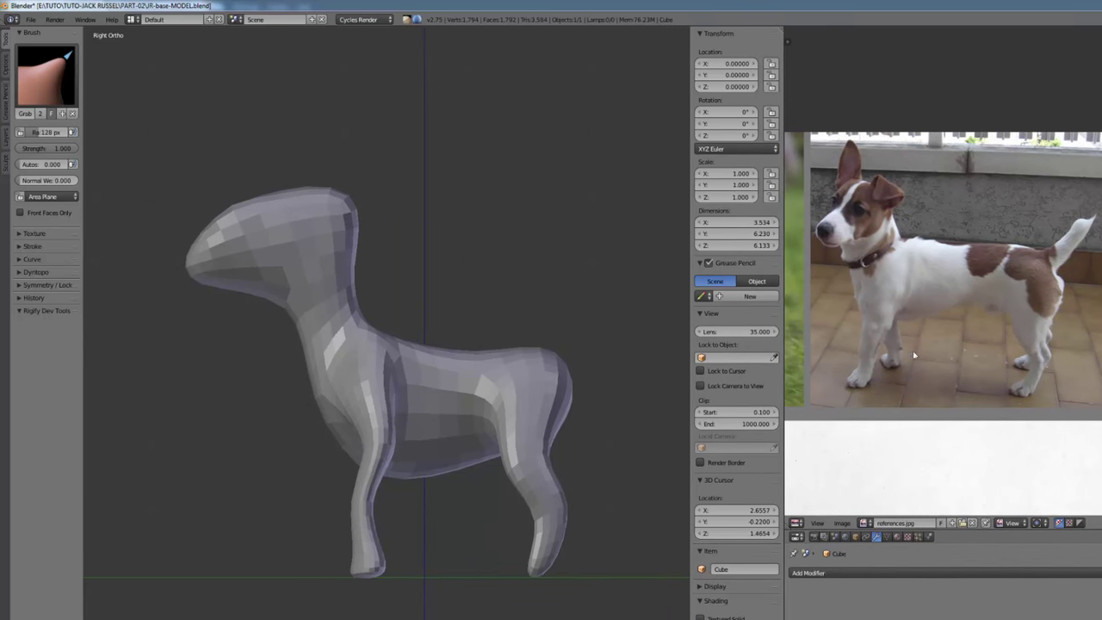
Look over the whole sheet of reference photos and examine the standing brown-and-white dog's side profile.
scroll(1009, 425, "down", 5)
scroll(1001, 411, "up", 4)
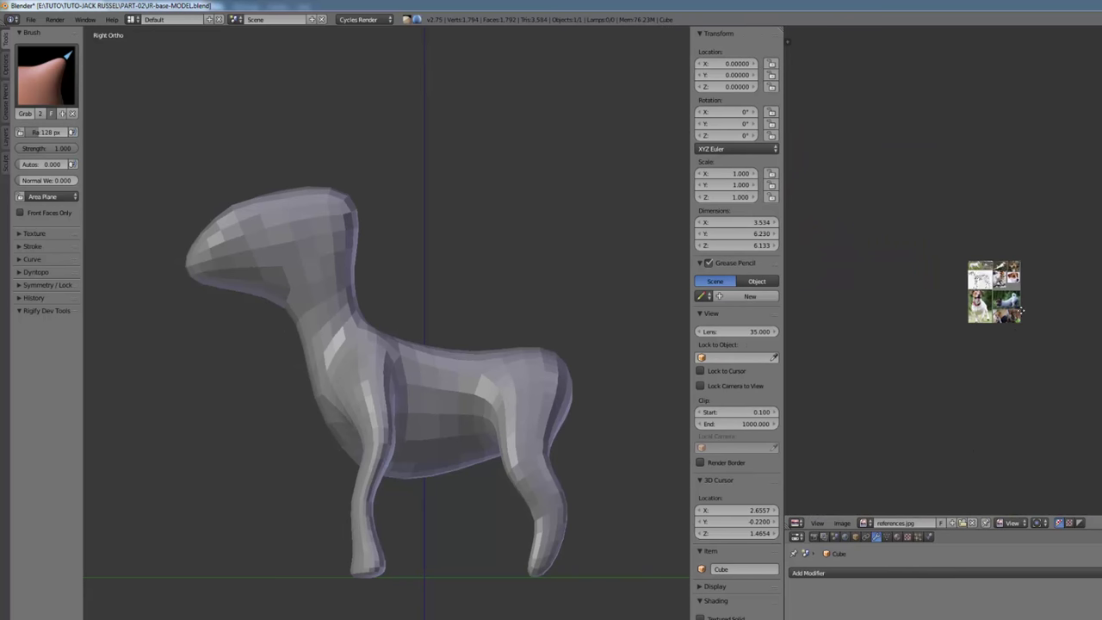
scroll(988, 353, "up", 8)
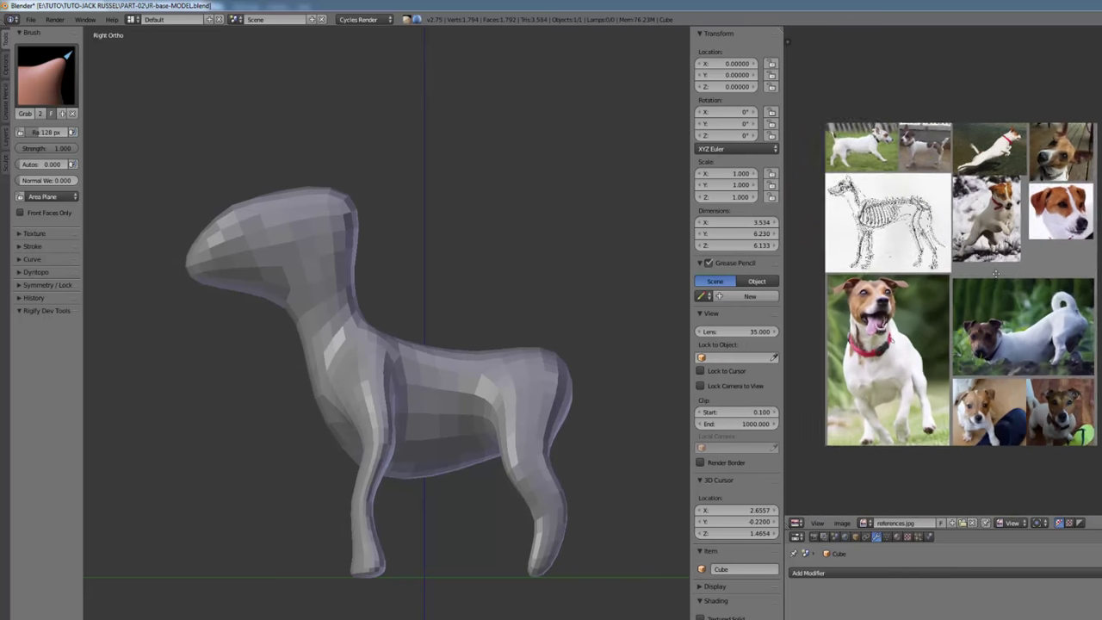
scroll(964, 331, "up", 2)
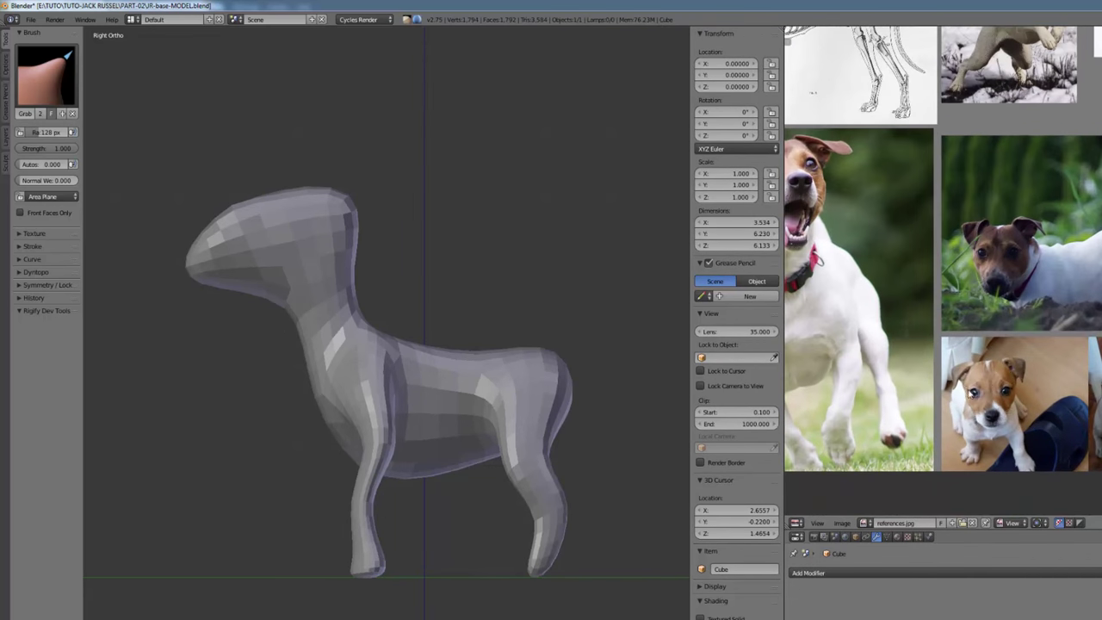
middle_click_drag(1044, 383, 998, 336)
scroll(999, 336, "up", 1)
middle_click_drag(989, 276, 984, 292)
middle_click_drag(933, 99, 1010, 318)
middle_click_drag(927, 127, 1000, 359)
scroll(967, 342, "up", 5)
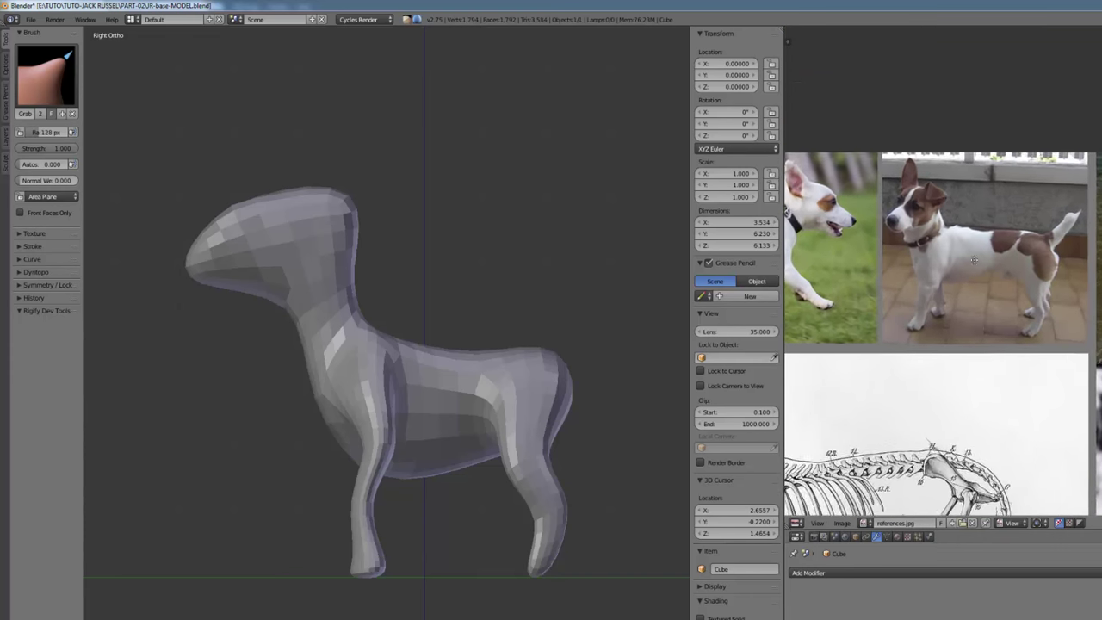
scroll(950, 297, "up", 2)
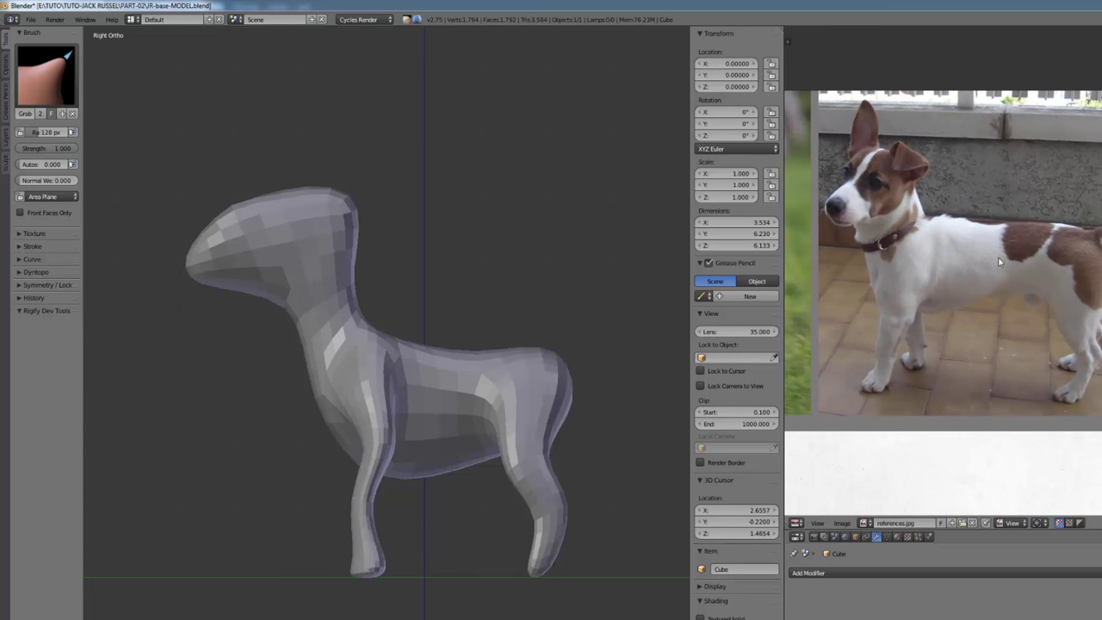
Set the Grab brush radius to about 159 px and reshape the muzzle and forehead slope in side view.
key("f")
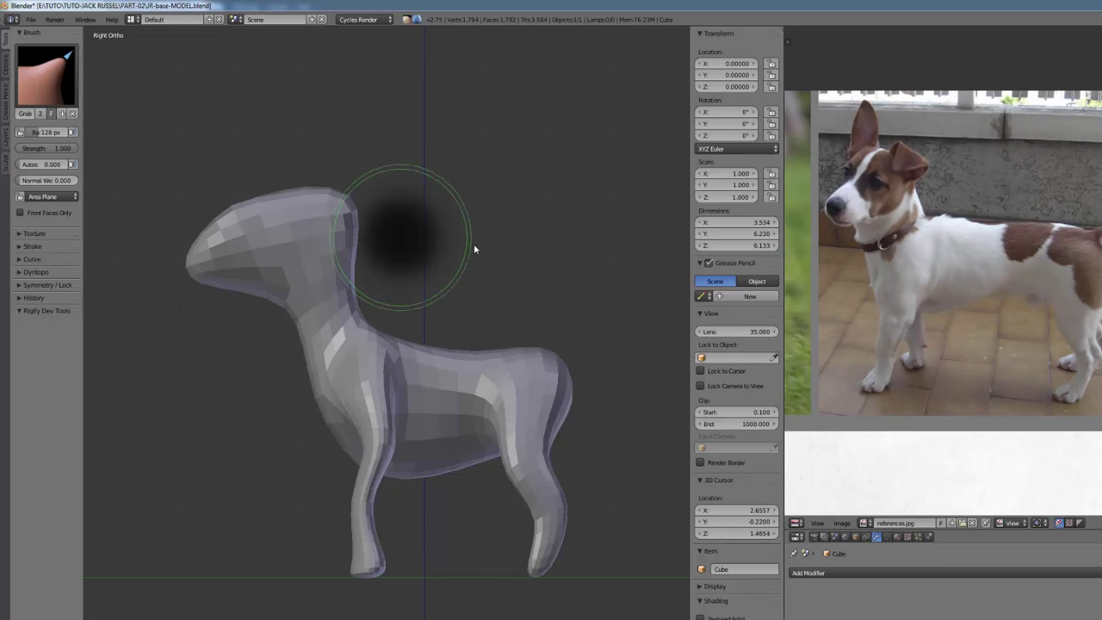
left_click(473, 247)
left_click_drag(245, 274, 233, 286)
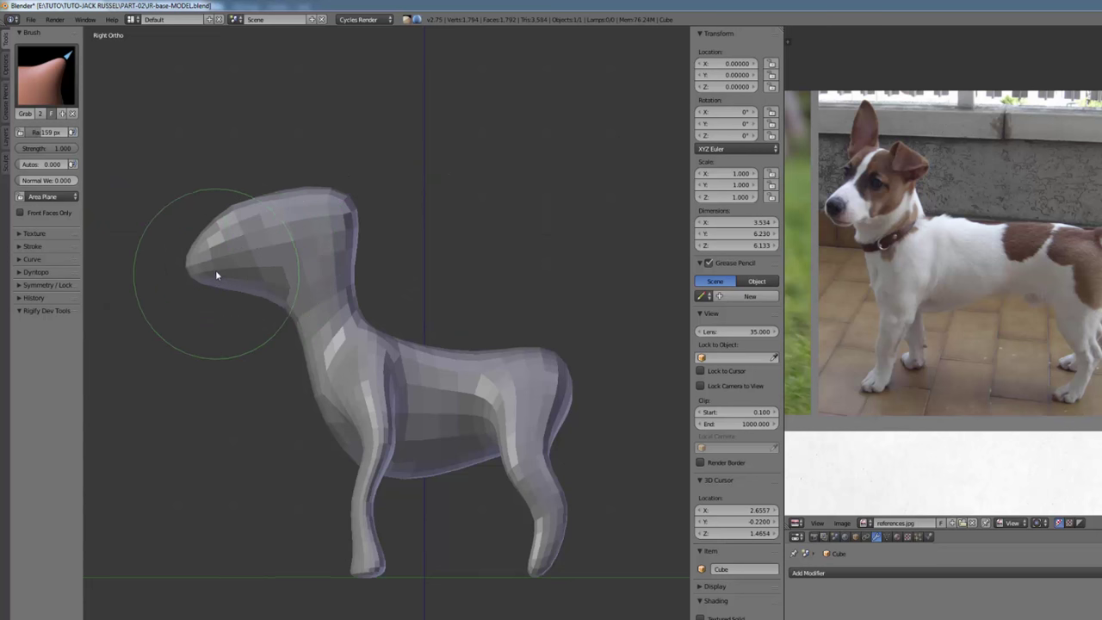
left_click_drag(229, 204, 242, 226)
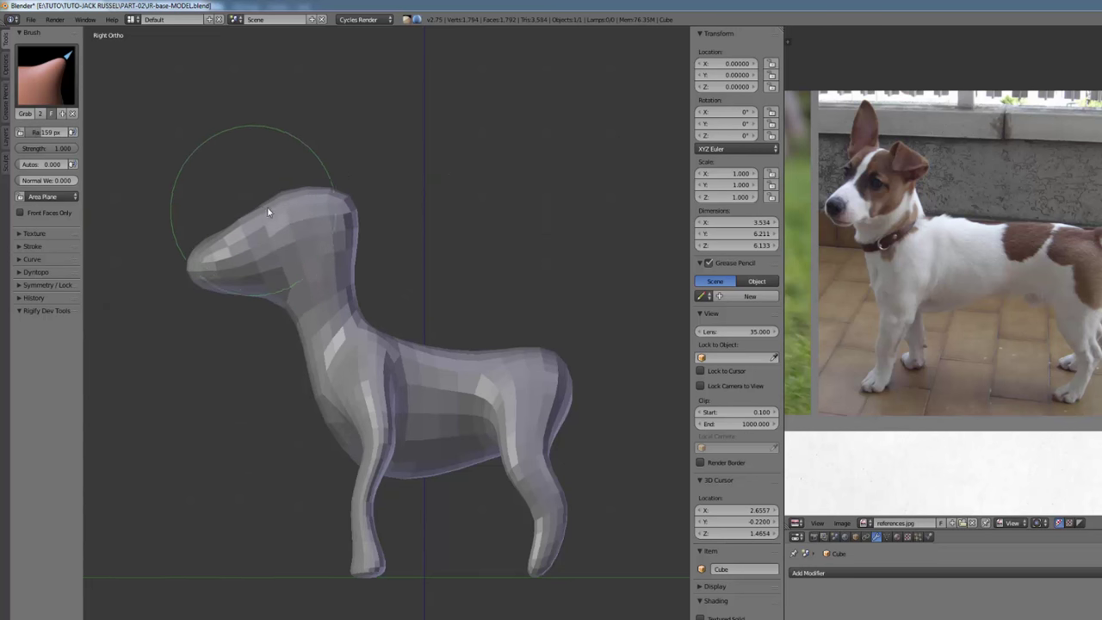
Show the sculpt symmetry settings and shorten the snout with the Grab brush at about 137 px radius.
left_click(19, 287)
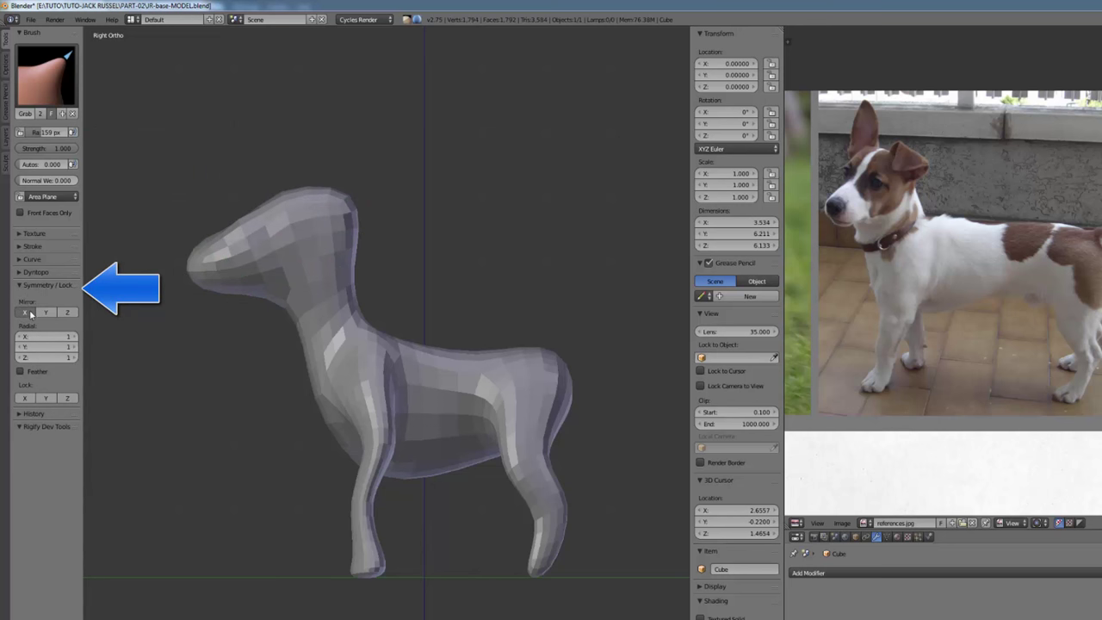
middle_click_drag(258, 349, 435, 341)
mouse_move(396, 258)
middle_mouse_down("shift")
mouse_move(449, 300)
mouse_move(428, 284)
middle_mouse_up("shift")
right_click(376, 293)
key("f")
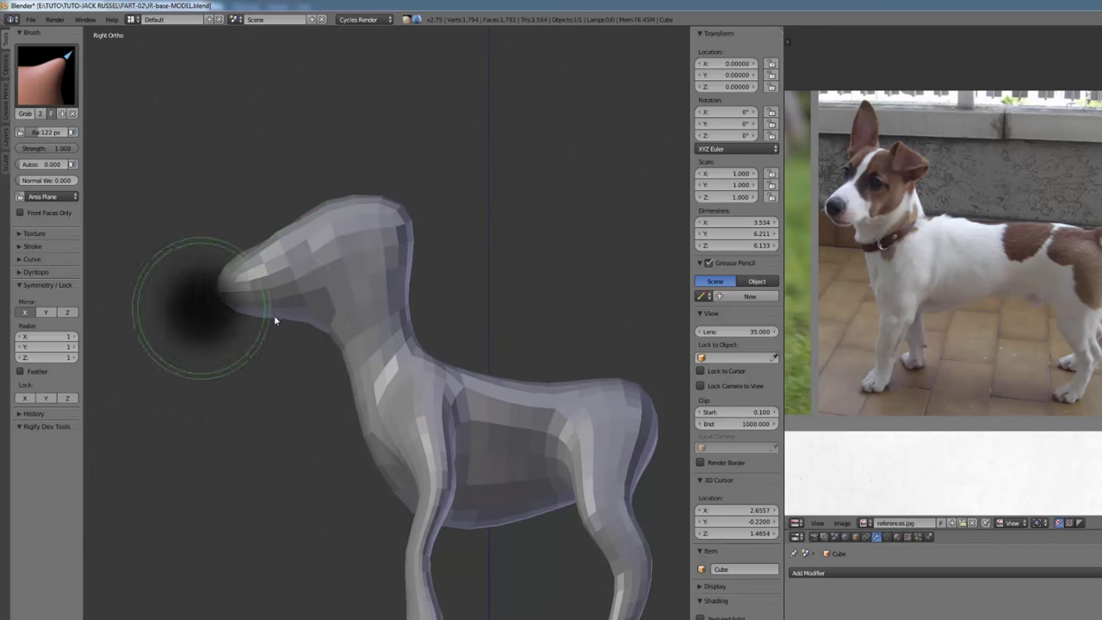
left_click(285, 318)
mouse_move(236, 287)
left_mouse_down()
mouse_move(229, 295)
mouse_move(262, 227)
mouse_move(287, 247)
mouse_move(262, 266)
left_mouse_up()
Refine the nose tip following the running dog's profile and reduce the Grab brush radius to about 105 px.
middle_click_drag(878, 293, 1016, 299)
middle_click_drag(836, 288, 957, 284)
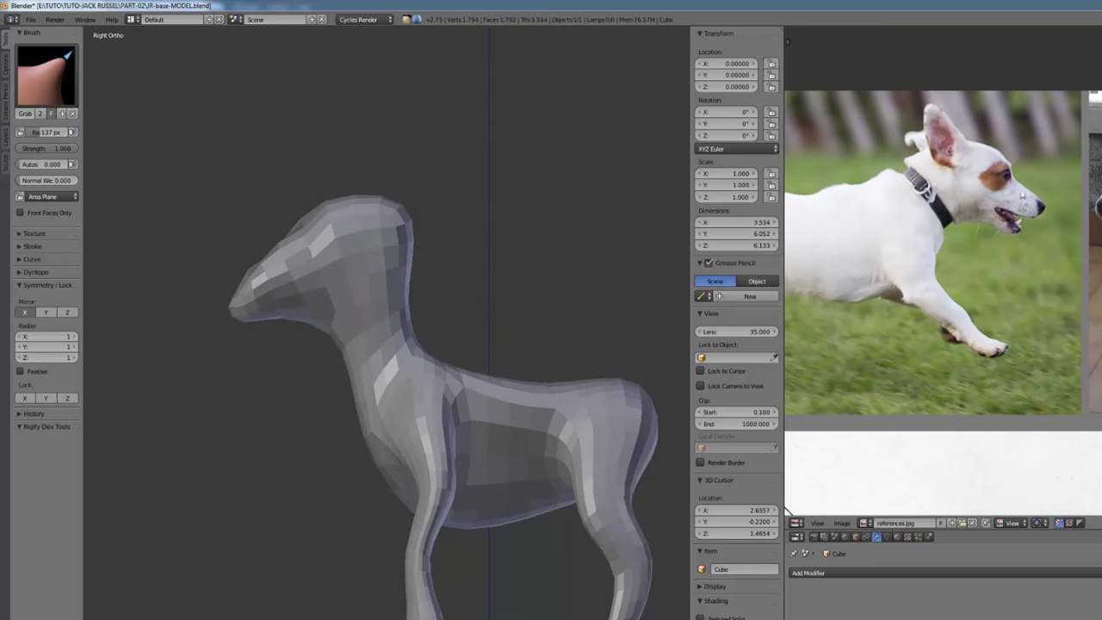
key("f")
left_click(233, 293)
left_click_drag(241, 287, 243, 283)
key("f")
left_click(233, 283)
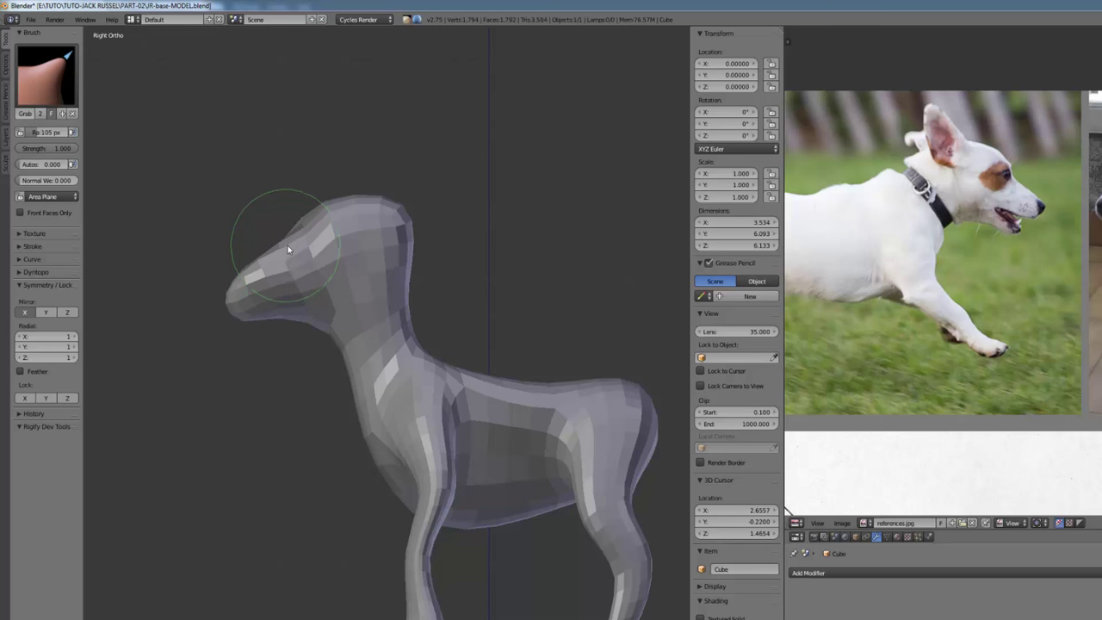
Set the Grab brush radius to about 134 px, lower the top of the head and push in the nape.
key("f")
left_click(339, 240)
left_click_drag(372, 198, 374, 213)
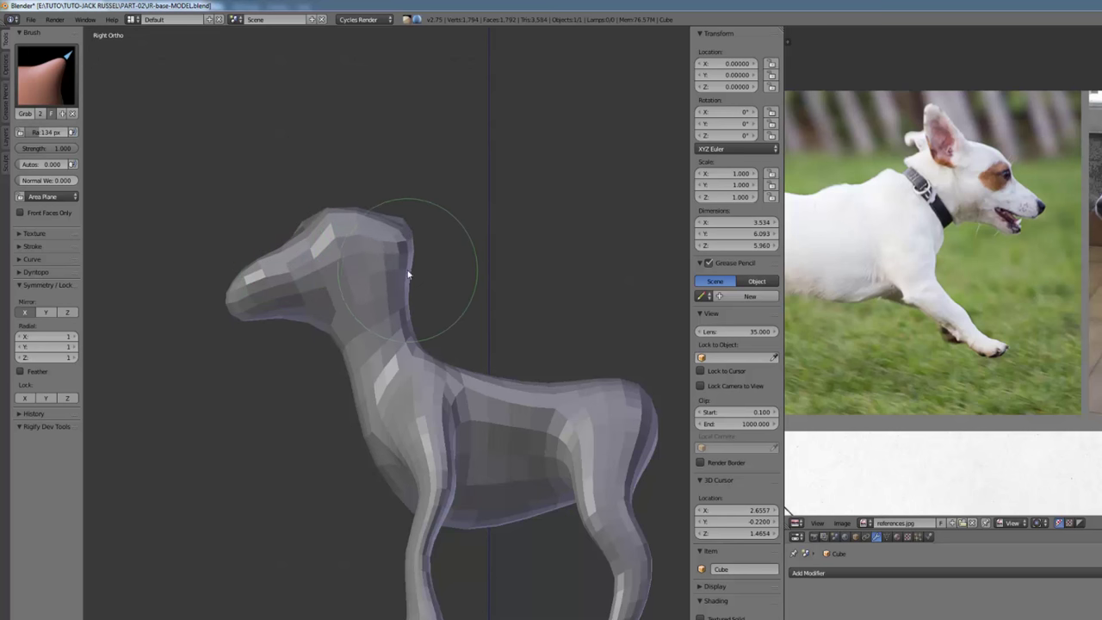
left_click_drag(408, 270, 399, 274)
Narrow the snout and adjust its tip with the Grab brush, working from above and from an angle.
mouse_move(334, 294)
middle_mouse_down()
mouse_move(357, 304)
mouse_move(458, 510)
middle_mouse_up()
mouse_move(465, 517)
left_mouse_down()
mouse_move(448, 510)
mouse_move(429, 524)
left_mouse_up()
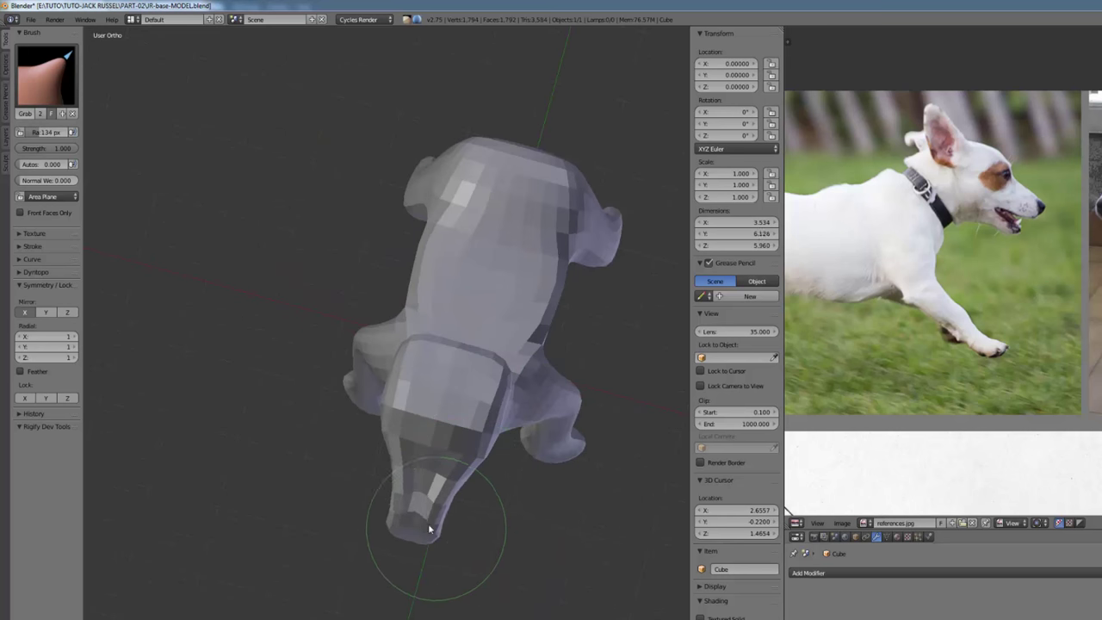
middle_click_drag(429, 522, 384, 308)
mouse_move(436, 282)
middle_mouse_down()
mouse_move(437, 315)
mouse_move(372, 433)
middle_mouse_up()
left_click_drag(370, 469, 366, 485)
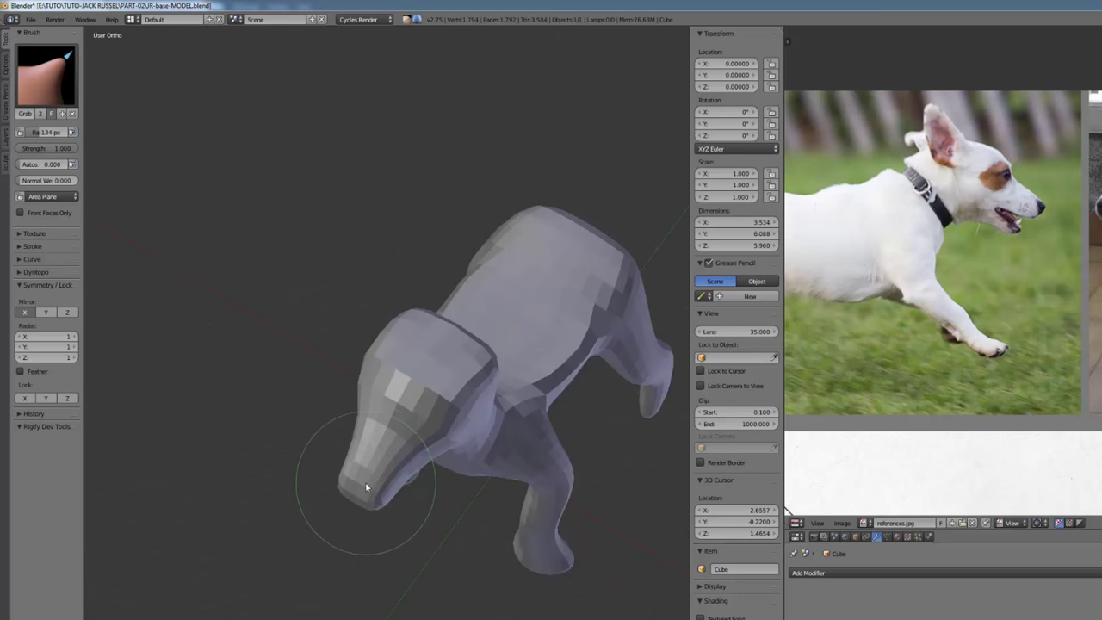
Adjust the Grab brush radius and pull the side of the head outward and up at the cheek.
mouse_move(369, 464)
middle_mouse_down()
mouse_move(327, 415)
mouse_move(392, 372)
mouse_move(518, 343)
middle_mouse_up()
key("f")
left_click(542, 343)
mouse_move(1101, 487)
middle_mouse_down()
mouse_move(1100, 269)
mouse_move(928, 299)
middle_mouse_up()
scroll(948, 217, "up", 1)
mouse_move(949, 217)
middle_mouse_down()
mouse_move(1068, 365)
mouse_move(1101, 368)
middle_mouse_up()
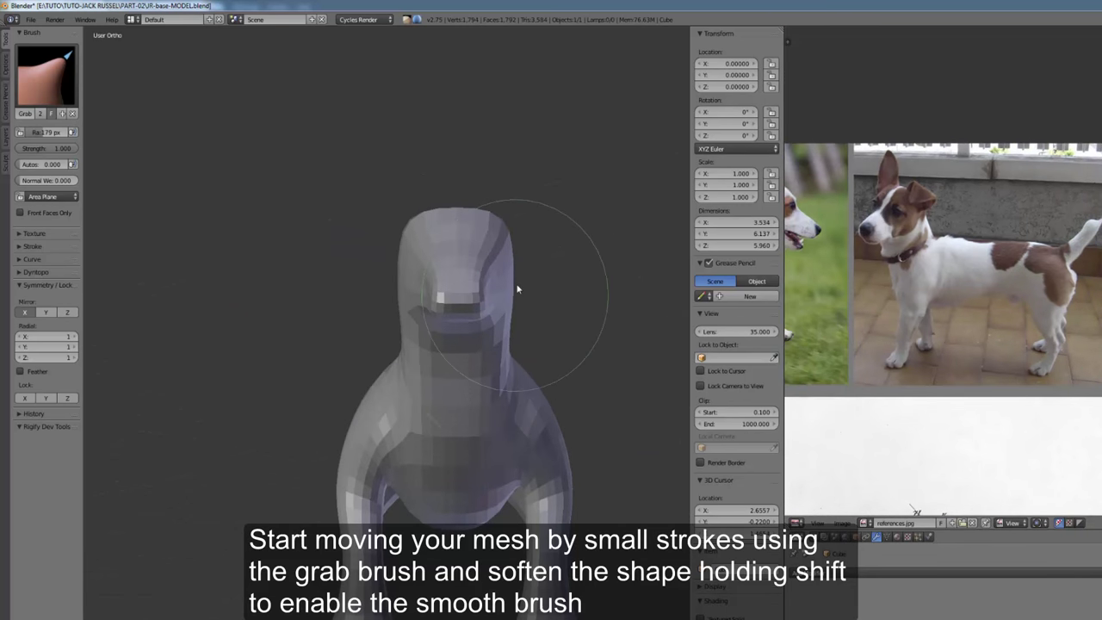
key("f")
left_click(517, 337)
middle_click_drag(520, 335, 519, 319)
key("f")
left_click(519, 318)
left_click_drag(520, 316, 540, 299)
Round out the skull from several angles with the Grab brush and raise the crown of the head.
mouse_move(539, 300)
middle_mouse_down()
mouse_move(519, 308)
mouse_move(429, 260)
middle_mouse_up()
left_click_drag(429, 259, 359, 275)
mouse_move(359, 275)
middle_mouse_down()
mouse_move(369, 259)
mouse_move(401, 278)
mouse_move(399, 348)
middle_mouse_up()
left_click_drag(400, 344, 412, 344)
mouse_move(411, 350)
middle_mouse_down()
mouse_move(413, 394)
mouse_move(381, 421)
mouse_move(348, 407)
middle_mouse_up()
key("f")
left_click(443, 392)
left_click_drag(376, 383, 366, 350)
In front view, narrow the shoulders and reposition the front legs with a Grab brush of about 203 px, following the red-collared dog photo.
mouse_move(367, 349)
middle_mouse_down()
mouse_move(509, 386)
mouse_move(539, 411)
middle_mouse_up()
key("f")
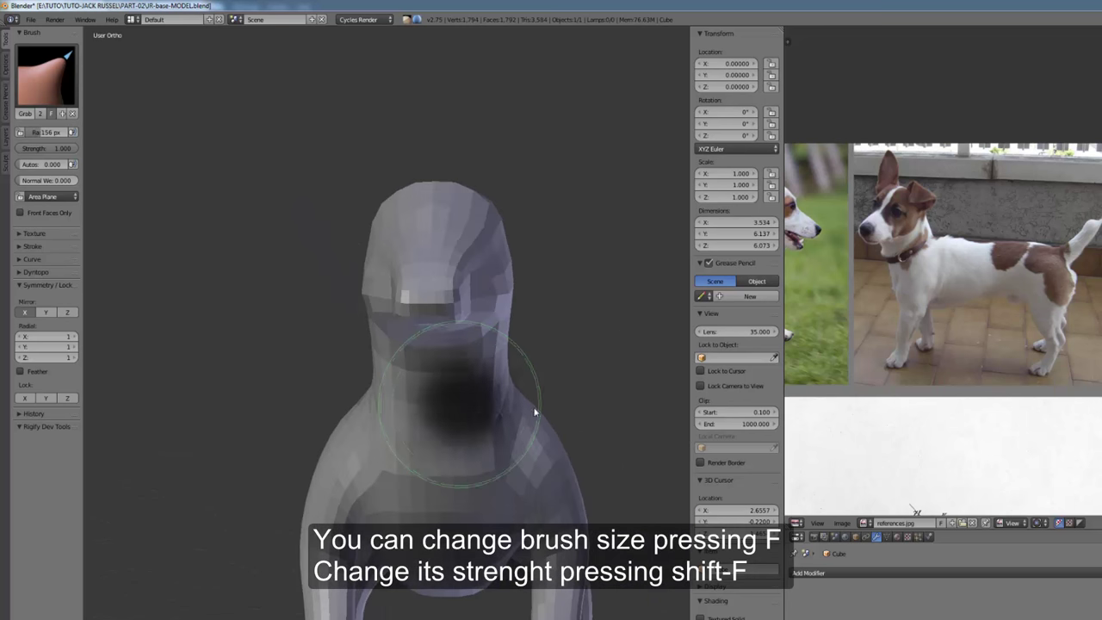
left_click(525, 411)
key("KP_1")
scroll(848, 388, "down", 3)
mouse_move(835, 430)
middle_mouse_down()
mouse_move(868, 381)
mouse_move(869, 34)
middle_mouse_up()
key("f")
left_click(561, 500)
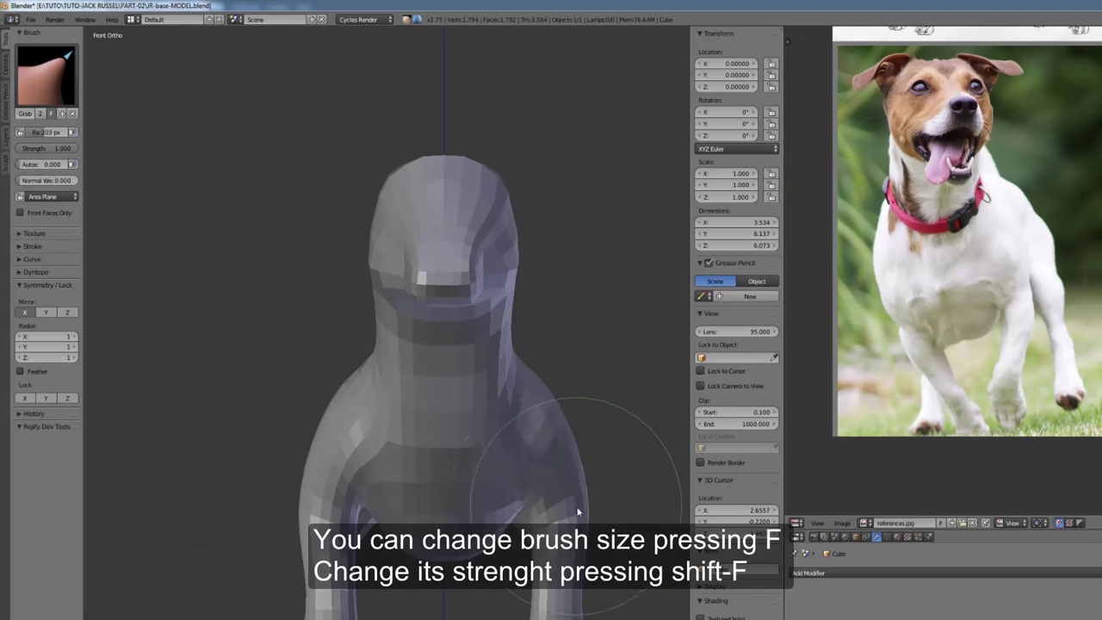
left_click_drag(580, 512, 546, 415)
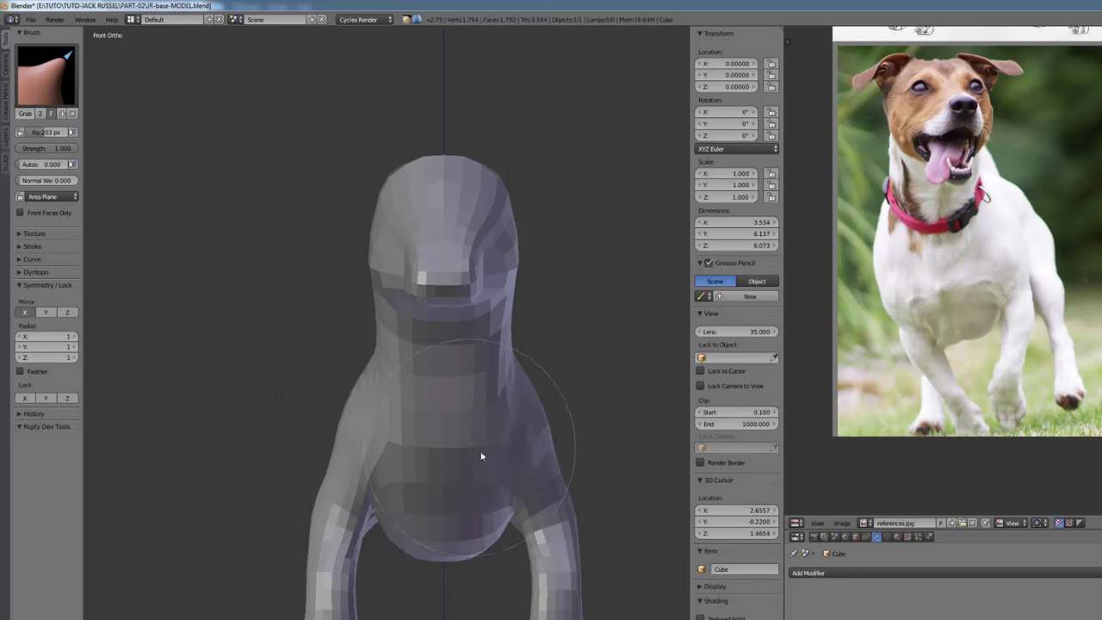
mouse_move(487, 587)
left_mouse_down()
mouse_move(544, 618)
mouse_move(560, 536)
mouse_move(577, 554)
mouse_move(566, 614)
left_mouse_up()
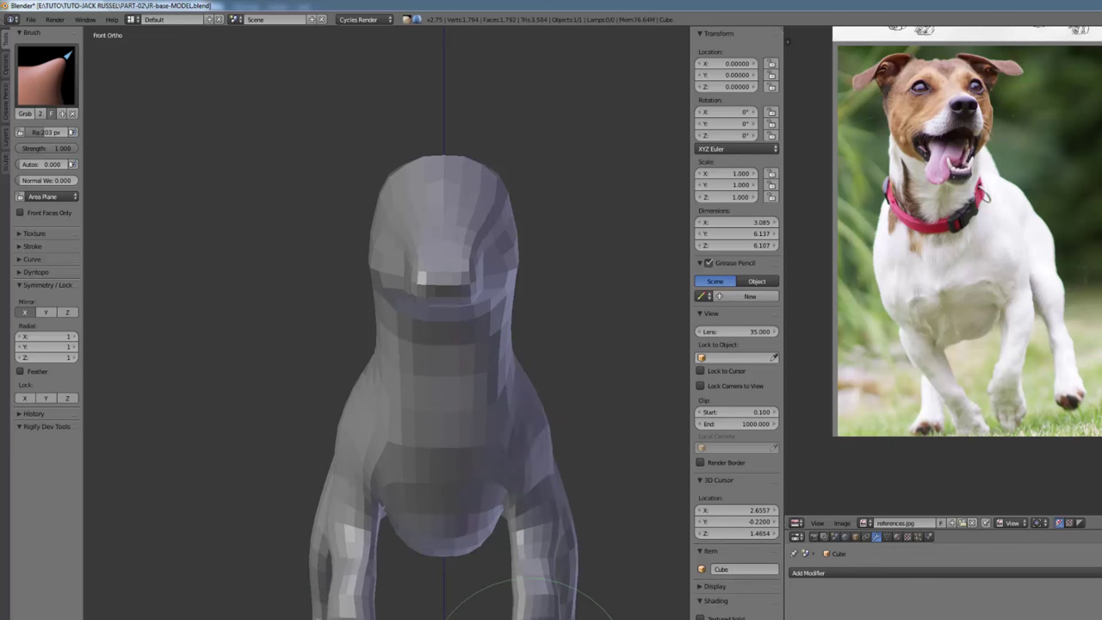
Resize the Grab brush and reposition the lower legs from several viewing angles.
key("f")
left_click(547, 594)
mouse_move(582, 439)
middle_mouse_down()
mouse_move(443, 423)
mouse_move(467, 533)
middle_mouse_up()
left_click_drag(466, 536, 435, 579)
middle_click_drag(436, 580, 352, 566)
mouse_move(353, 565)
left_mouse_down()
mouse_move(366, 585)
mouse_move(358, 589)
left_mouse_up()
middle_click_drag(358, 591, 442, 516)
In right side view, reshape the belly and chest, then pull the withers back with a Grab brush of about 299 px.
key("KP_3")
mouse_move(973, 104)
middle_mouse_down()
mouse_move(936, 230)
mouse_move(970, 298)
middle_mouse_up()
scroll(947, 215, "down", 2)
scroll(970, 298, "up", 3)
key("f")
left_click(548, 450)
left_click_drag(519, 428, 465, 445)
left_click_drag(342, 422, 354, 416)
key("f")
left_click(332, 380)
left_click_drag(395, 277, 410, 277)
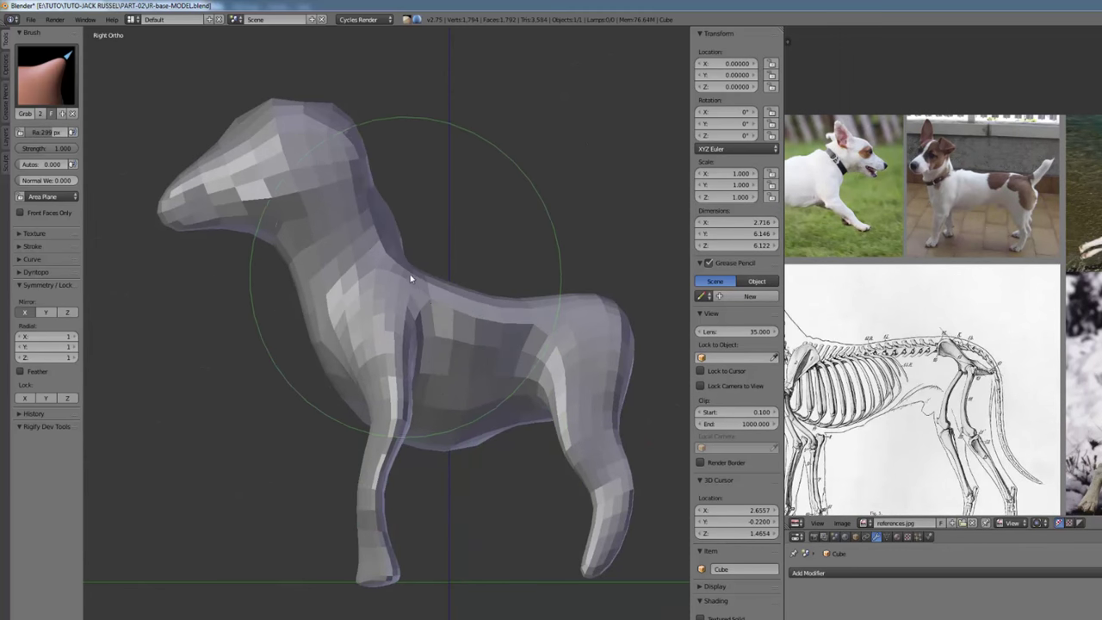
Pull the hind foot down with a Grab brush of about 150 px and push the hock back at about 113 px.
middle_click_drag(565, 520, 515, 480, "shift")
key("f")
left_click(444, 484)
left_click_drag(524, 536, 510, 551)
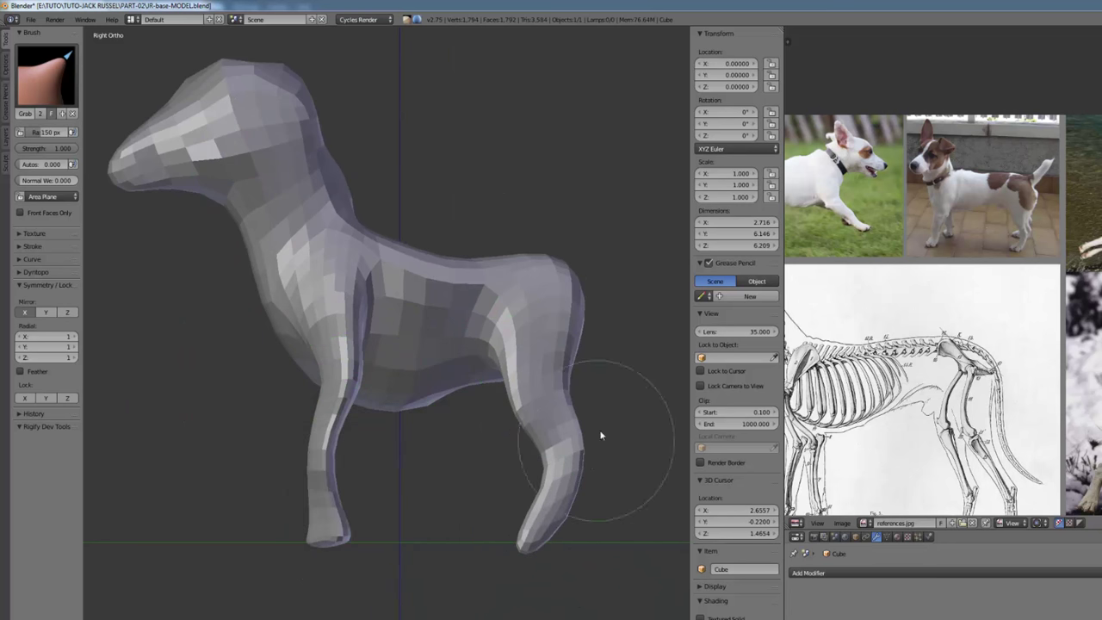
key("f")
left_click(569, 482)
left_click_drag(580, 461, 590, 458)
Shape the front leg and paw with small Grab strokes, shifting the shin forward and adjusting the elbow area.
middle_click_drag(549, 476, 583, 442, "shift")
left_click_drag(352, 457, 344, 459)
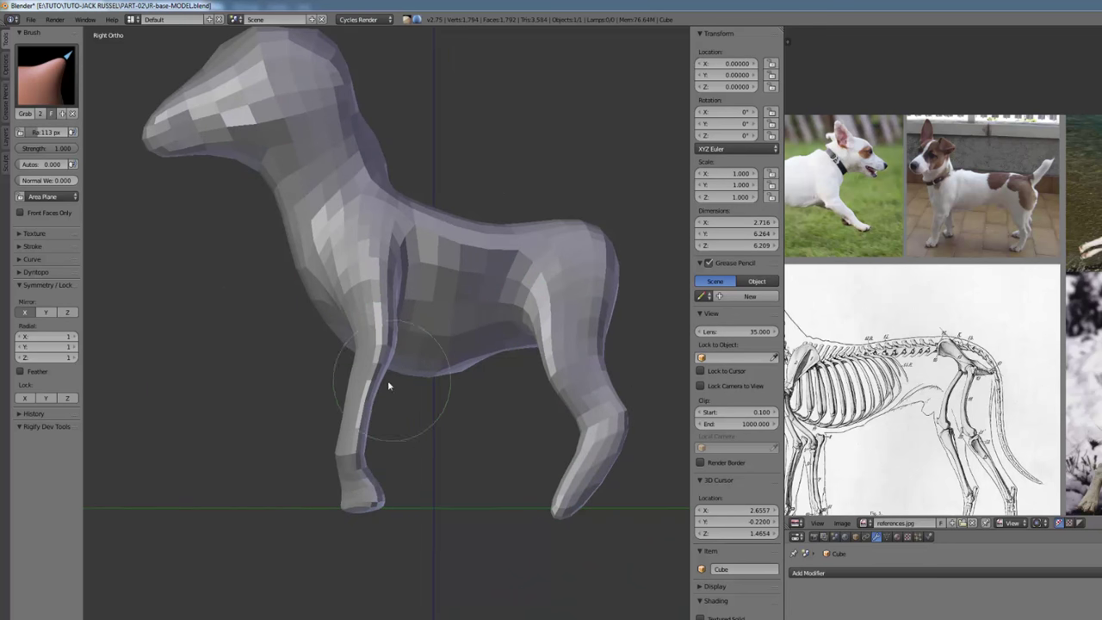
key("f")
left_click(404, 383)
key("f")
left_click(420, 393)
left_click_drag(388, 507, 386, 504)
left_click_drag(355, 340, 347, 354)
left_click_drag(393, 371, 398, 371)
Set the Grab brush radius to about 143 px and pull the withers up and back.
middle_click_drag(430, 316, 430, 327, "shift")
key("f")
left_click(402, 245)
middle_click_drag(409, 235, 408, 254, "shift")
left_click_drag(402, 238, 410, 232)
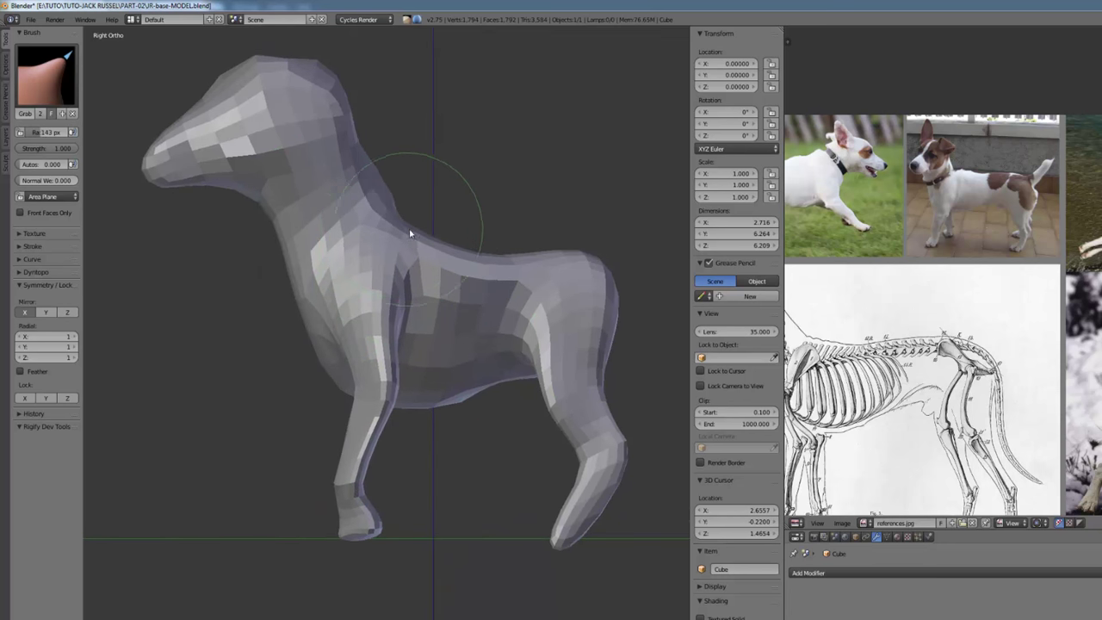
Resize the Grab brush and fill out the thigh, pulling its front edge forward and its rear edge back.
middle_click_drag(519, 300, 451, 272, "shift")
key("f")
left_click(464, 286)
left_click_drag(481, 331, 457, 345)
left_click_drag(540, 317, 550, 318)
Reduce the Grab brush radius to about 99 px and adjust the tip of the hind paw.
middle_click_drag(456, 269, 399, 291, "shift")
key("f")
left_click(484, 255)
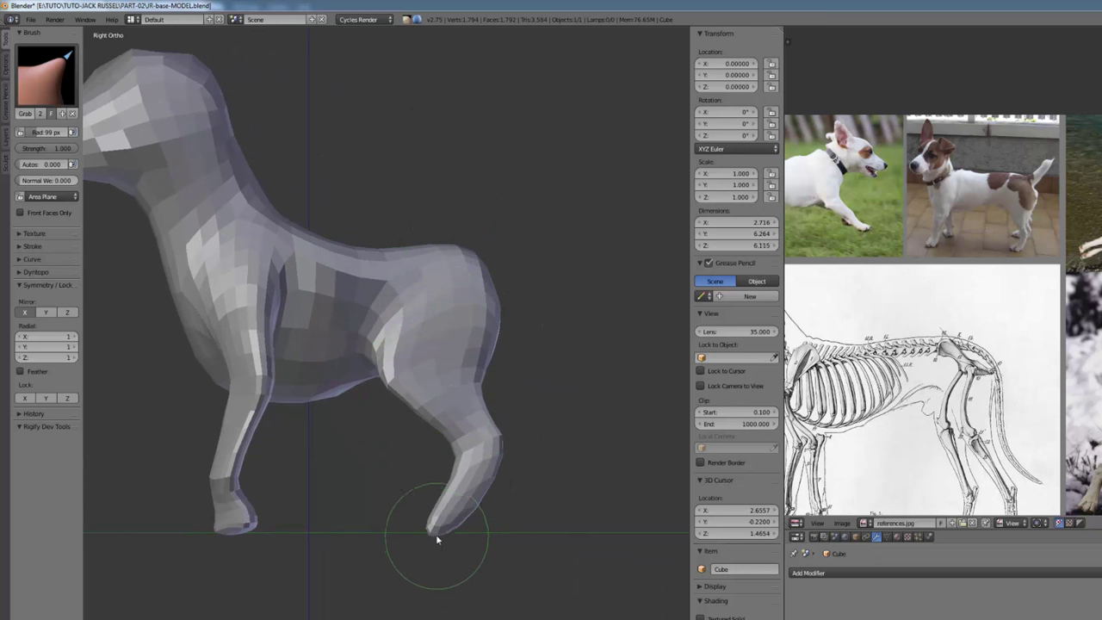
middle_click_drag(436, 535, 491, 555)
left_click_drag(491, 553, 489, 544)
Set the Grab brush radius to about 202 px and nudge the flank inward from above and behind.
mouse_move(491, 544)
middle_mouse_down()
mouse_move(472, 509)
mouse_move(287, 341)
middle_mouse_up()
key("f")
left_click(359, 366)
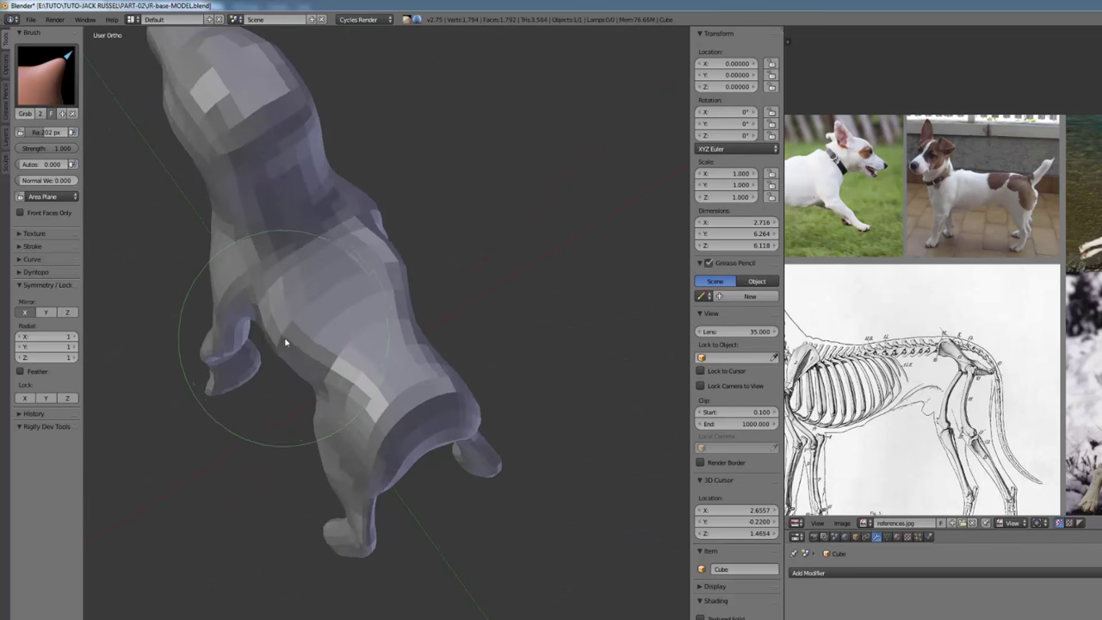
left_click_drag(285, 339, 290, 335)
Set the Grab brush radius to about 139 px and pull the rump into shape from behind.
mouse_move(289, 336)
middle_mouse_down()
mouse_move(374, 286)
mouse_move(361, 408)
middle_mouse_up()
key("f")
mouse_move(535, 474)
middle_mouse_down()
mouse_move(493, 428)
mouse_move(407, 411)
middle_mouse_up()
left_click(460, 430)
left_click_drag(407, 411, 398, 407)
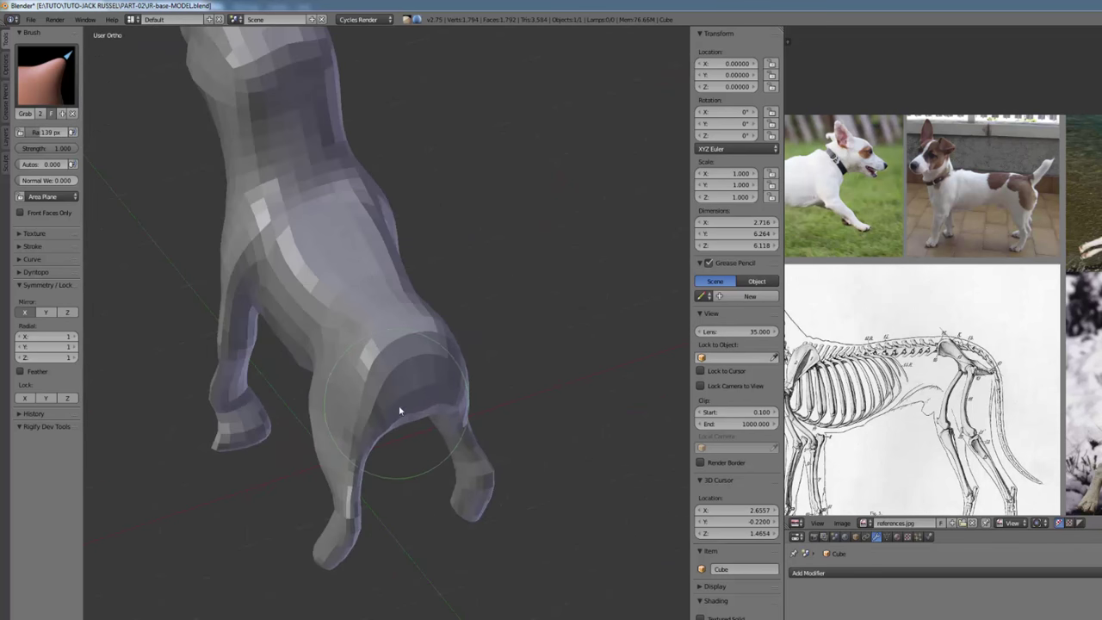
Compare the body from both sides with the other reference photos and reduce the Grab brush radius to about 101 px.
scroll(938, 387, "down", 4)
middle_click_drag(939, 388, 854, 168)
scroll(1089, 332, "up", 2)
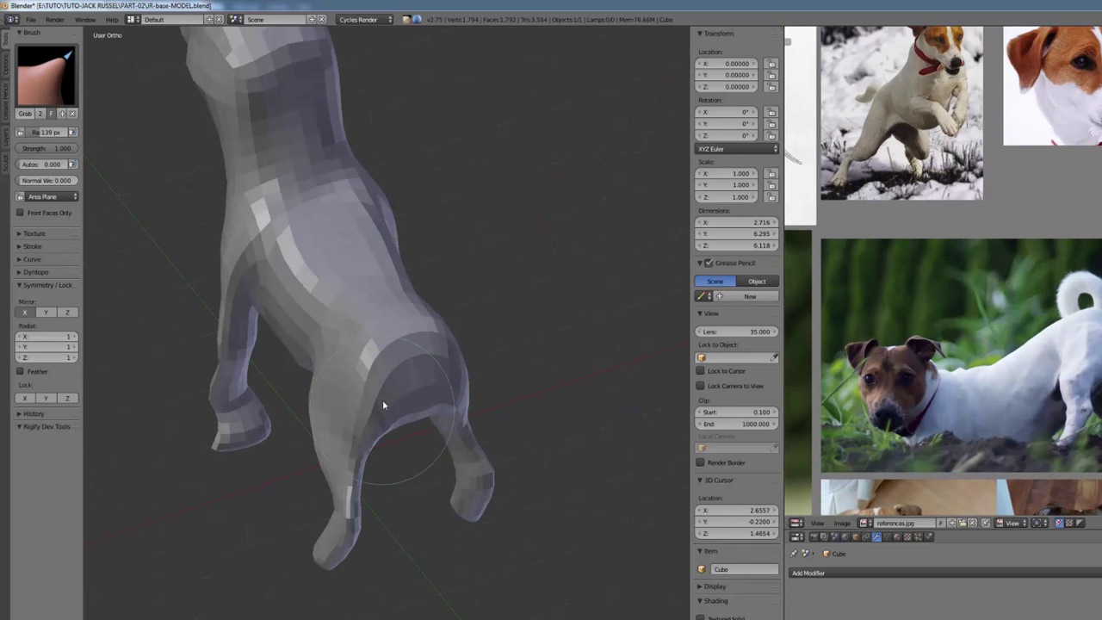
middle_click_drag(384, 405, 540, 450)
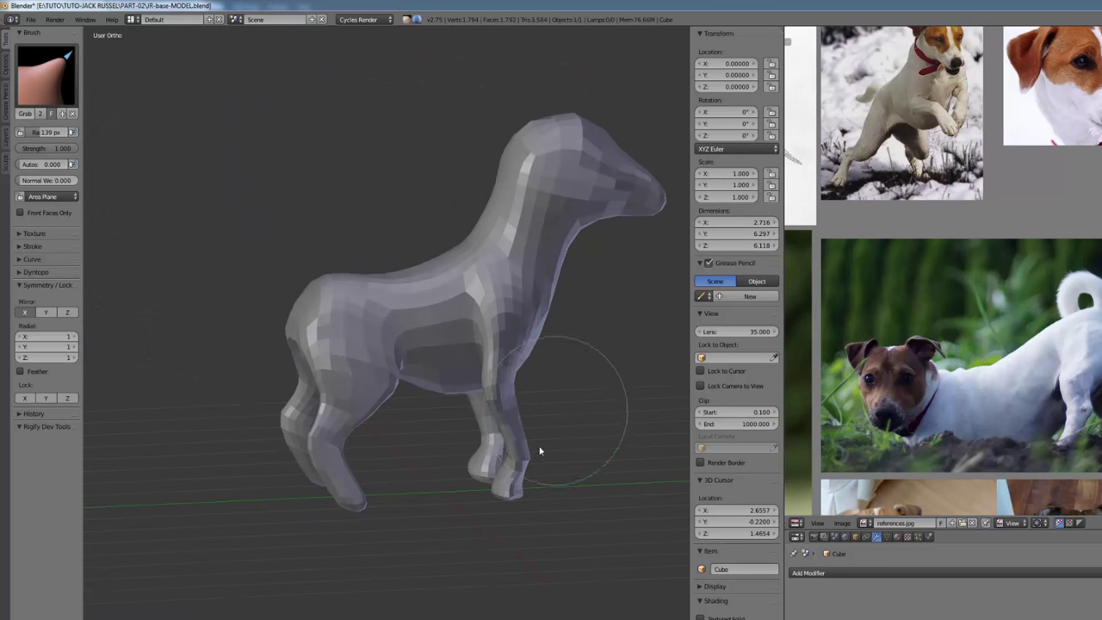
key("f")
left_click(512, 492)
middle_click_drag(523, 495, 330, 341)
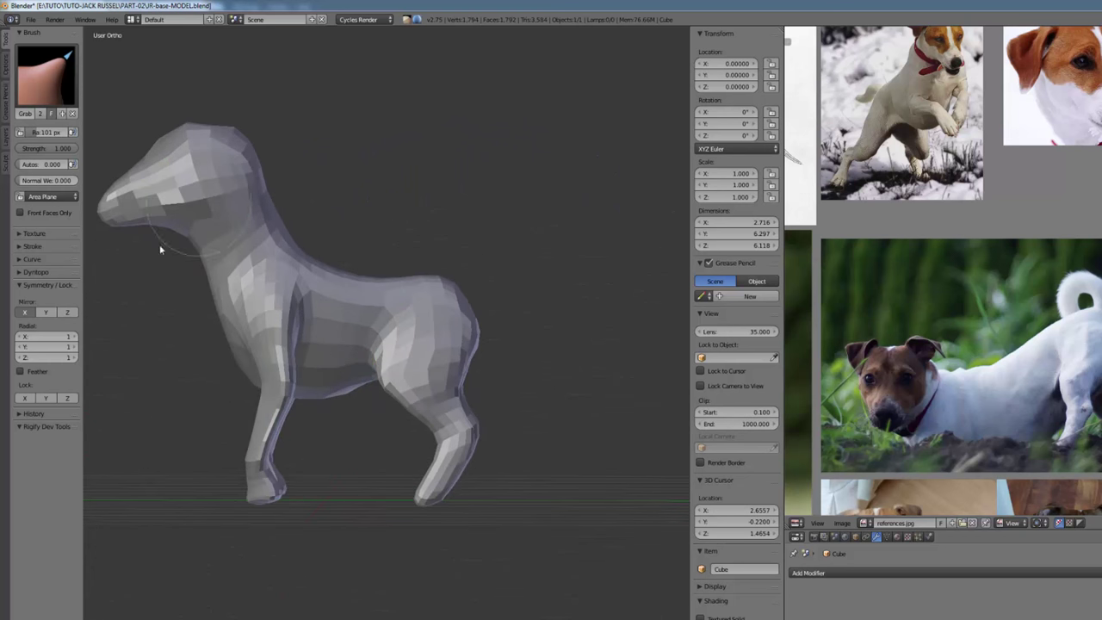
Collapse the symmetry settings and enable dynamic topology for sculpting the dog mesh.
left_click(16, 286)
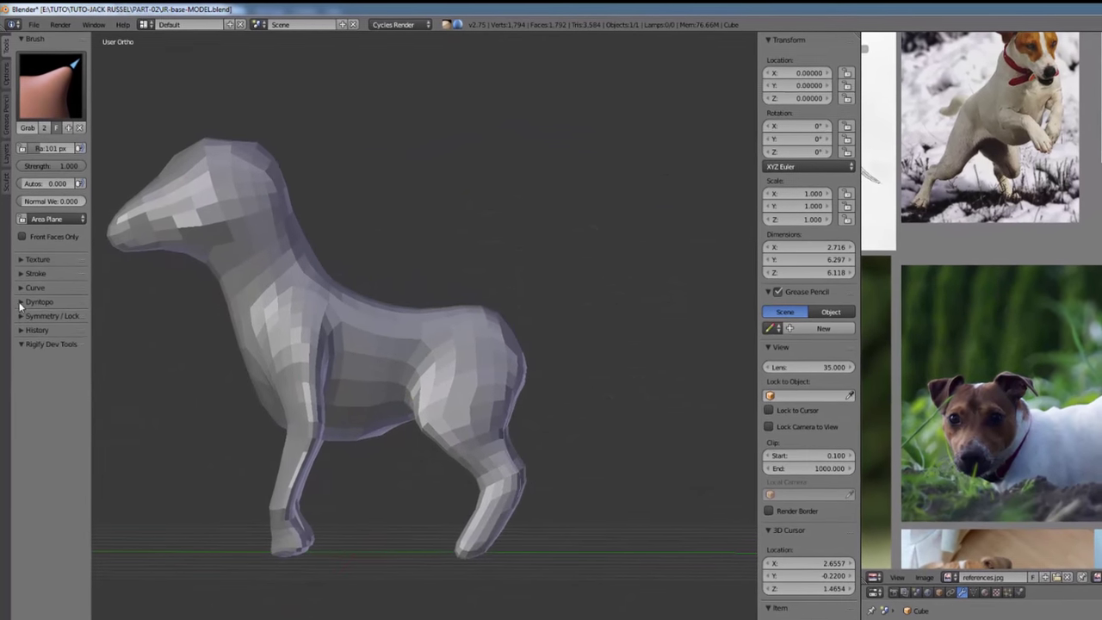
left_click(19, 273)
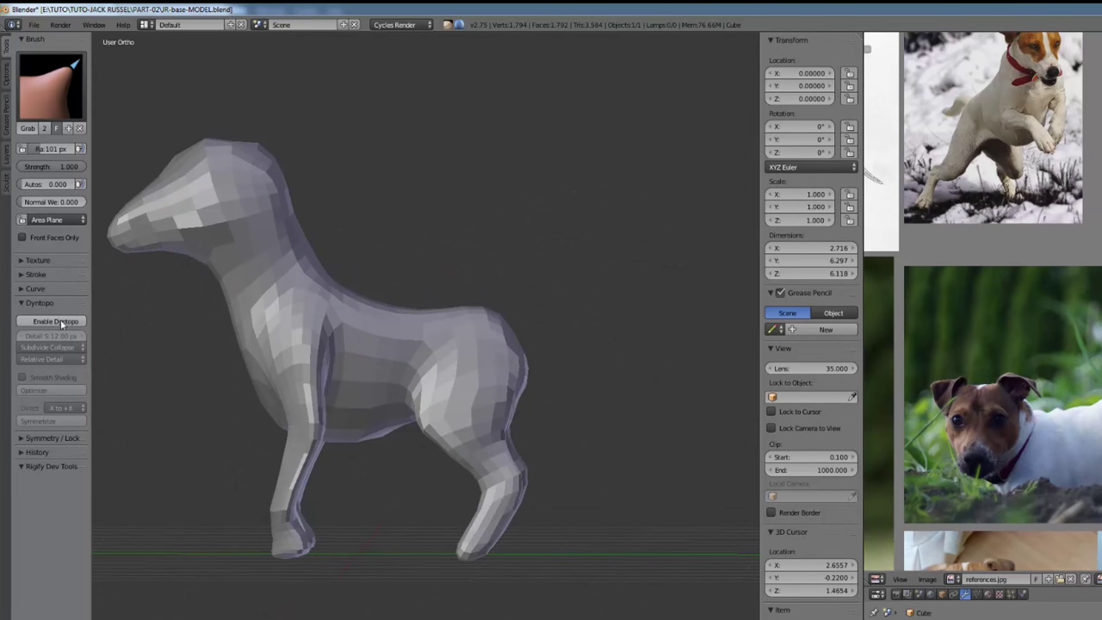
left_click(58, 321)
scroll(218, 324, "up", 5)
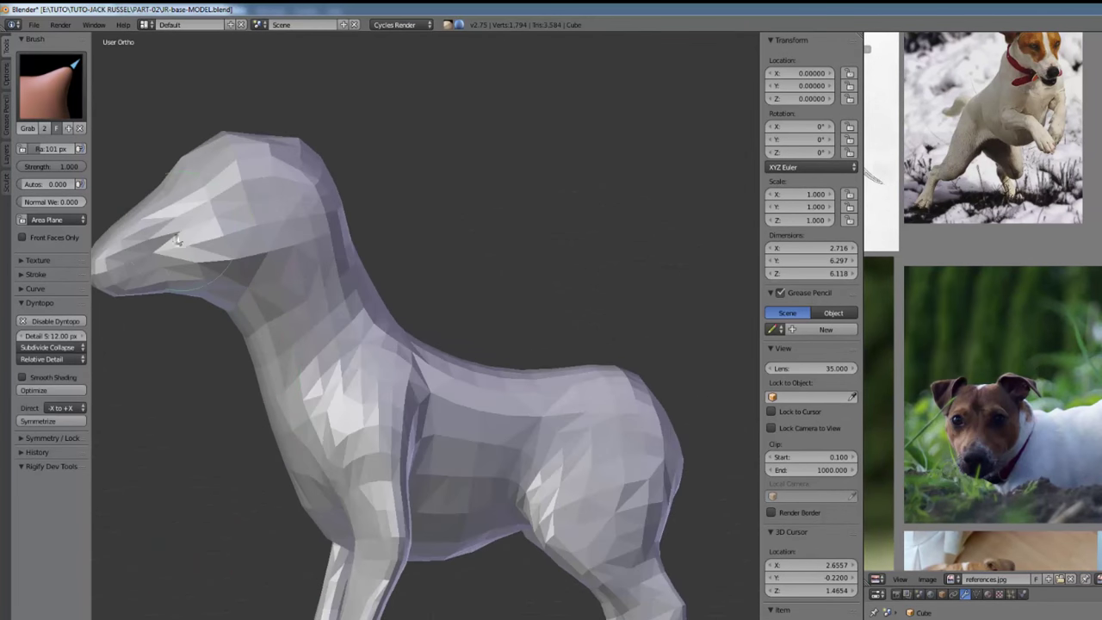
scroll(280, 381, "down", 3)
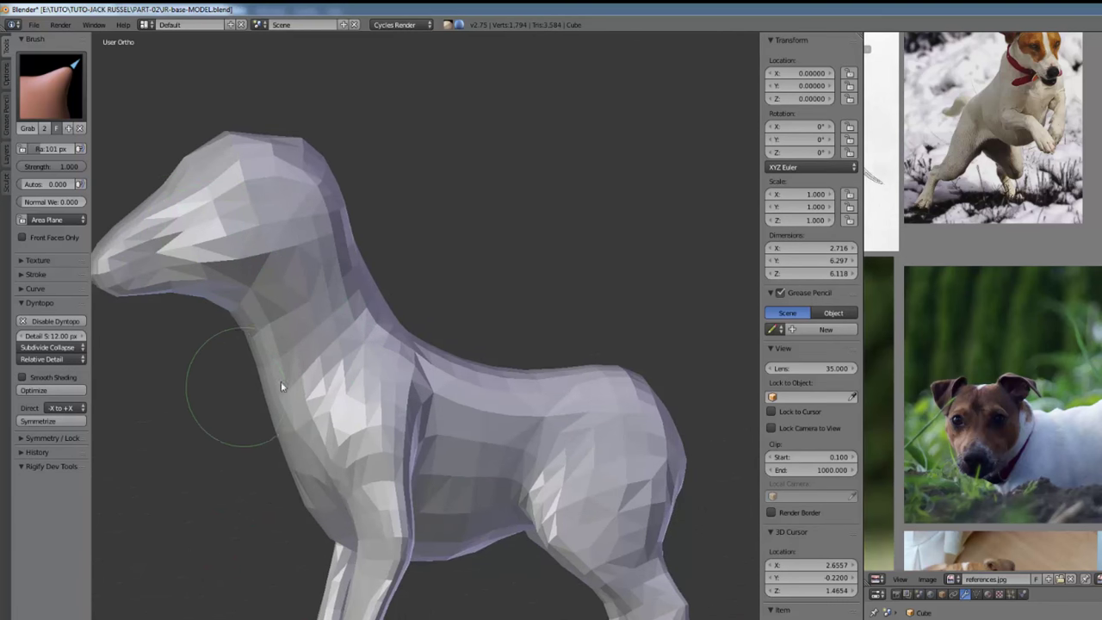
scroll(175, 274, "up", 3)
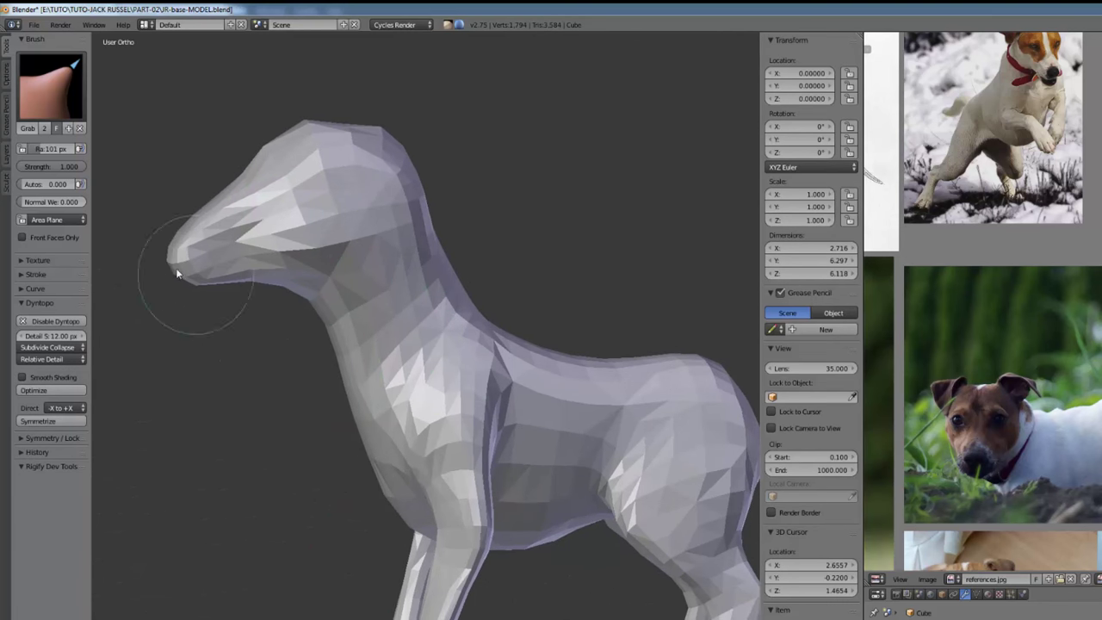
Keep Relative Detail as the dyntopo detail type and reduce the Grab brush radius to about 79 px over the neck.
left_click(47, 360)
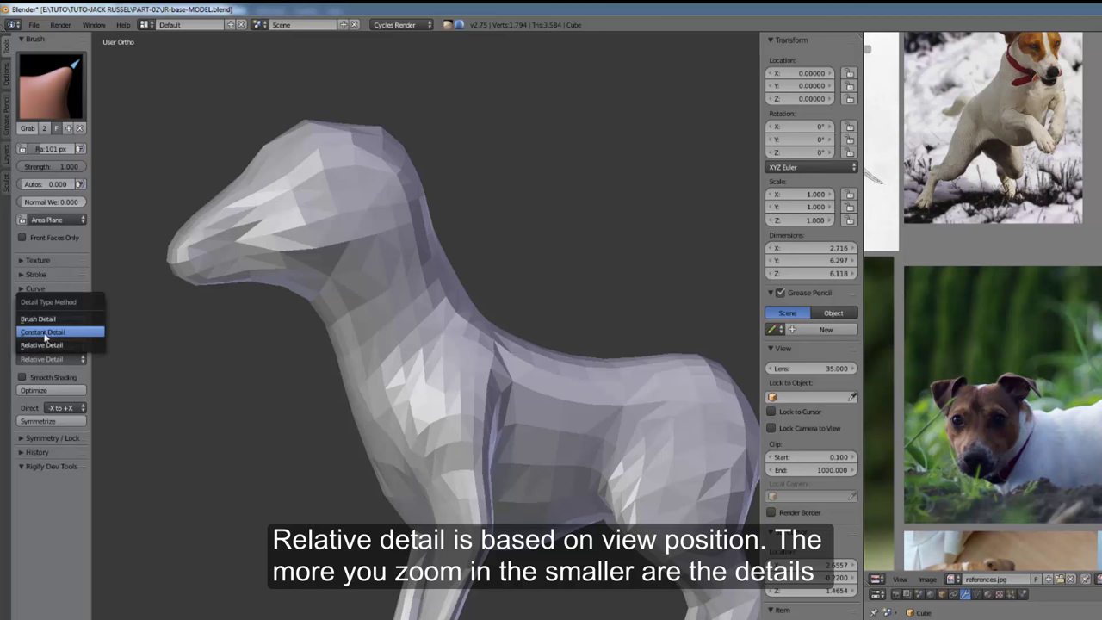
left_click(50, 347)
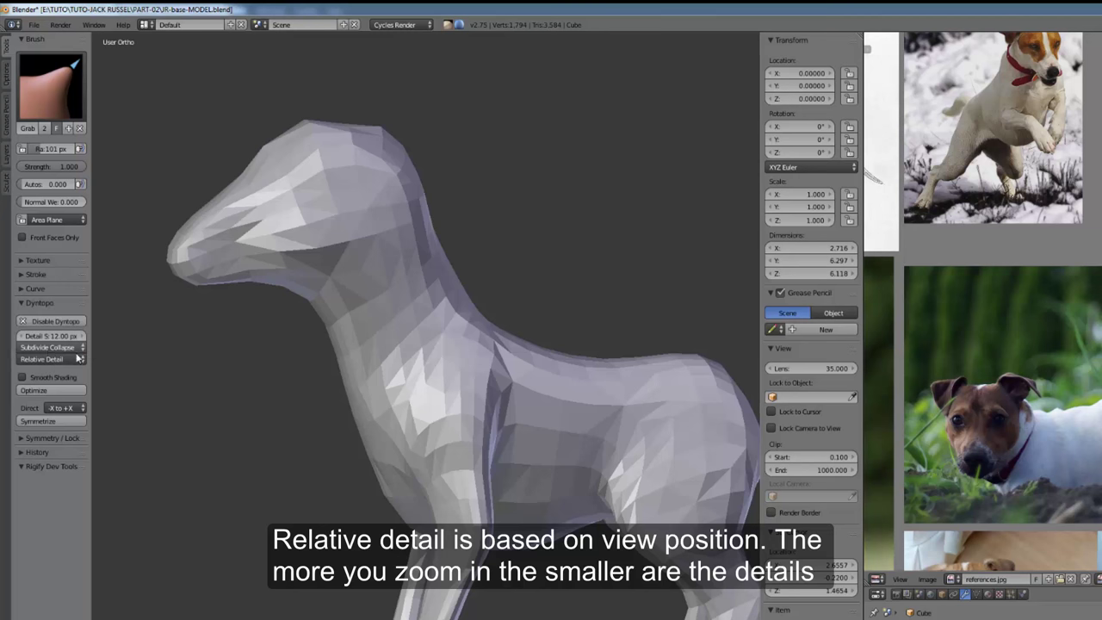
middle_click_drag(303, 398, 116, 373)
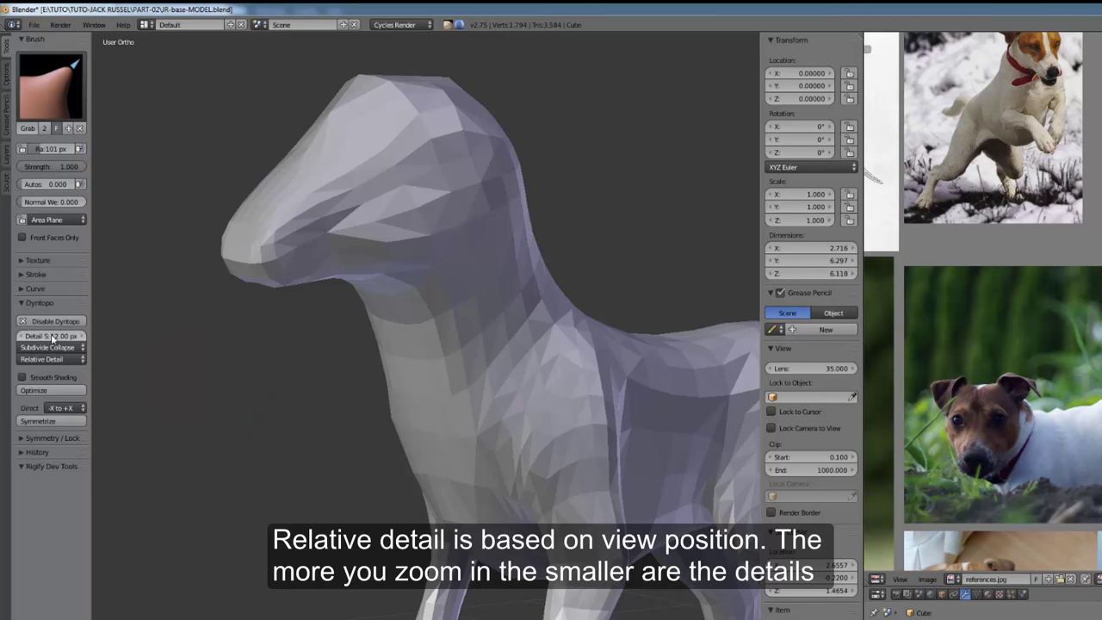
scroll(313, 392, "up", 6)
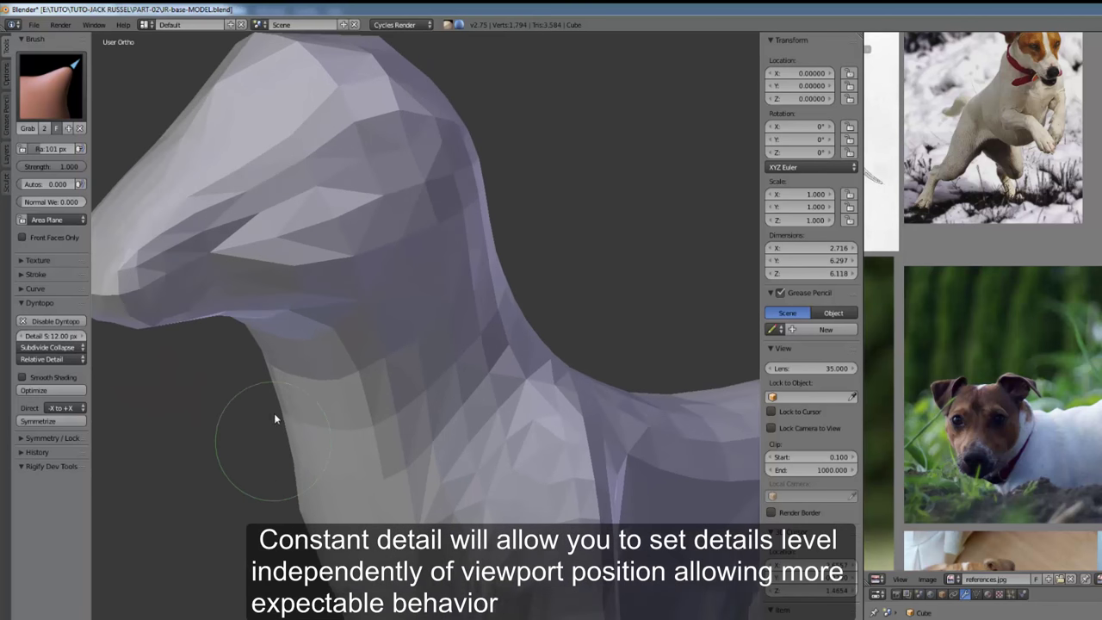
key("f")
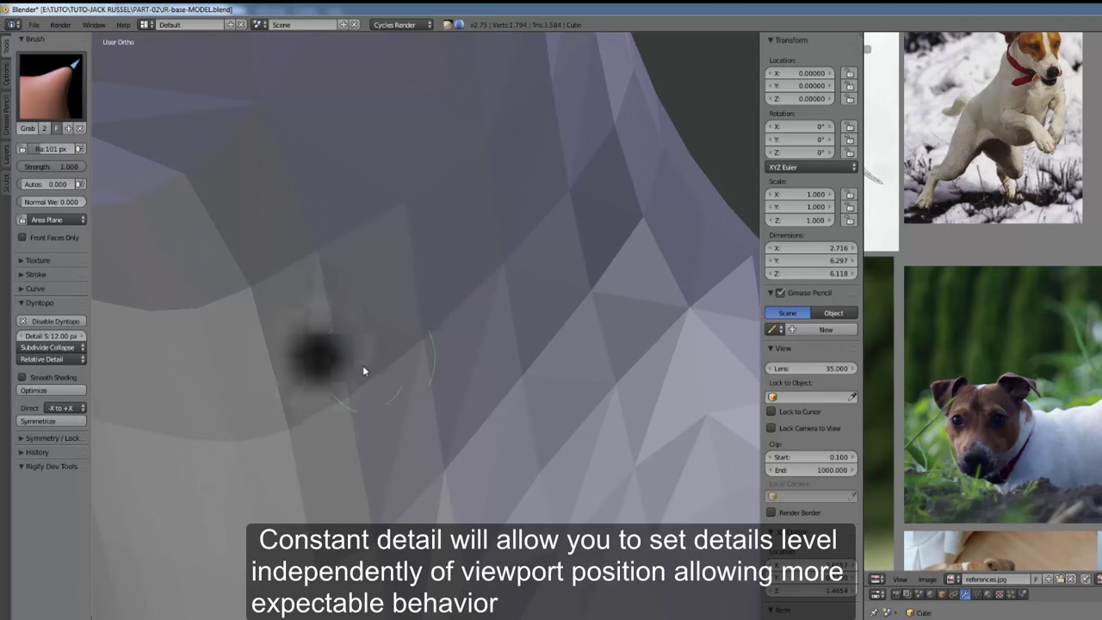
left_click(363, 365)
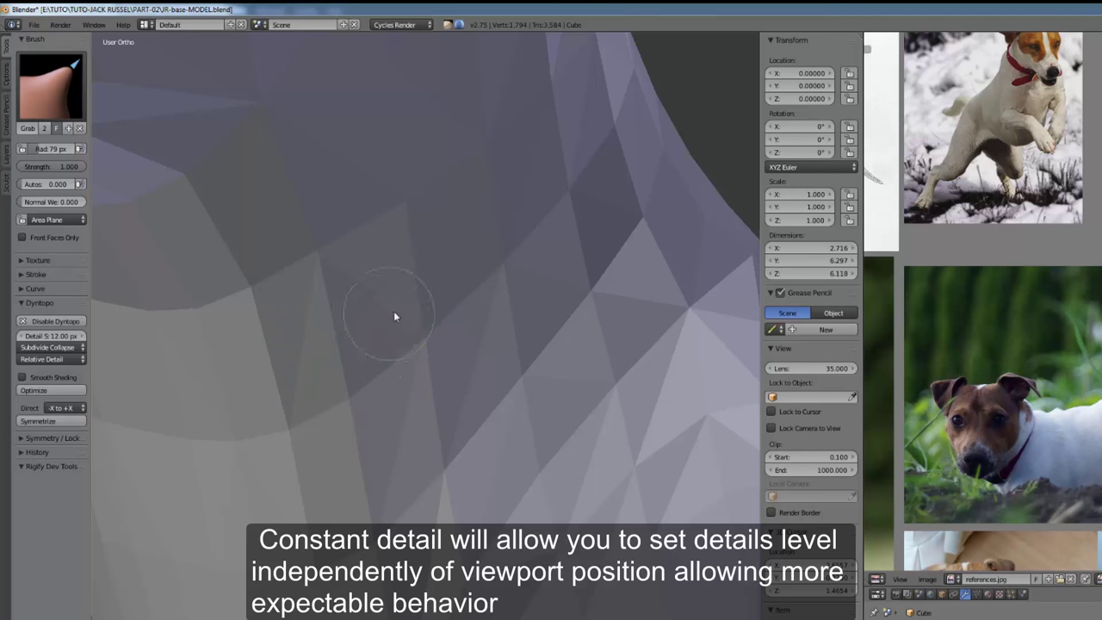
scroll(394, 317, "down", 6)
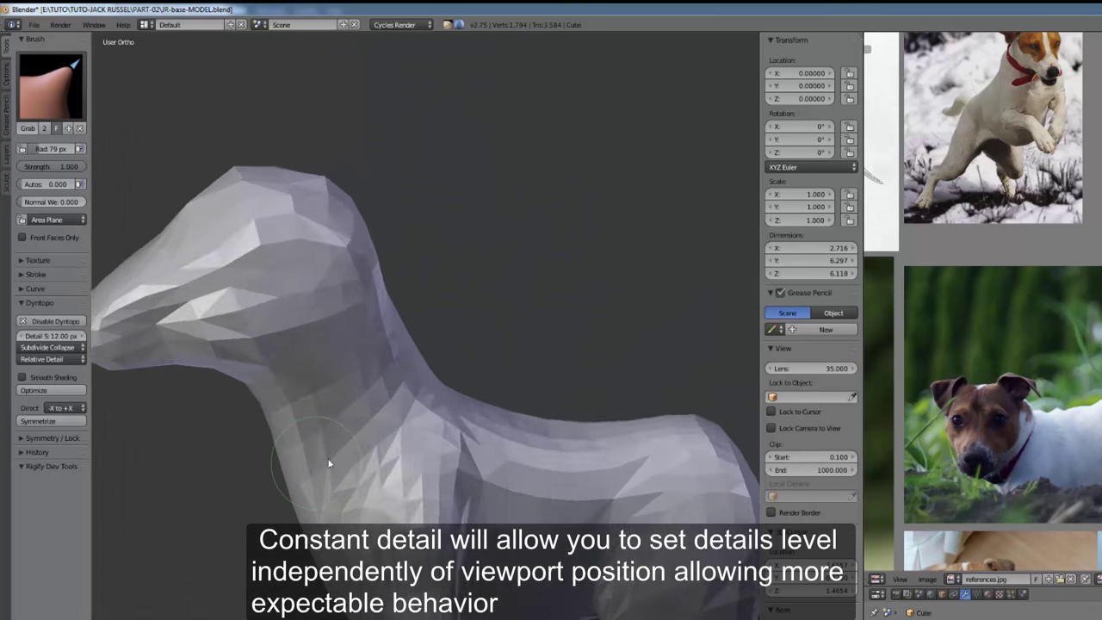
middle_click_drag(328, 464, 288, 389)
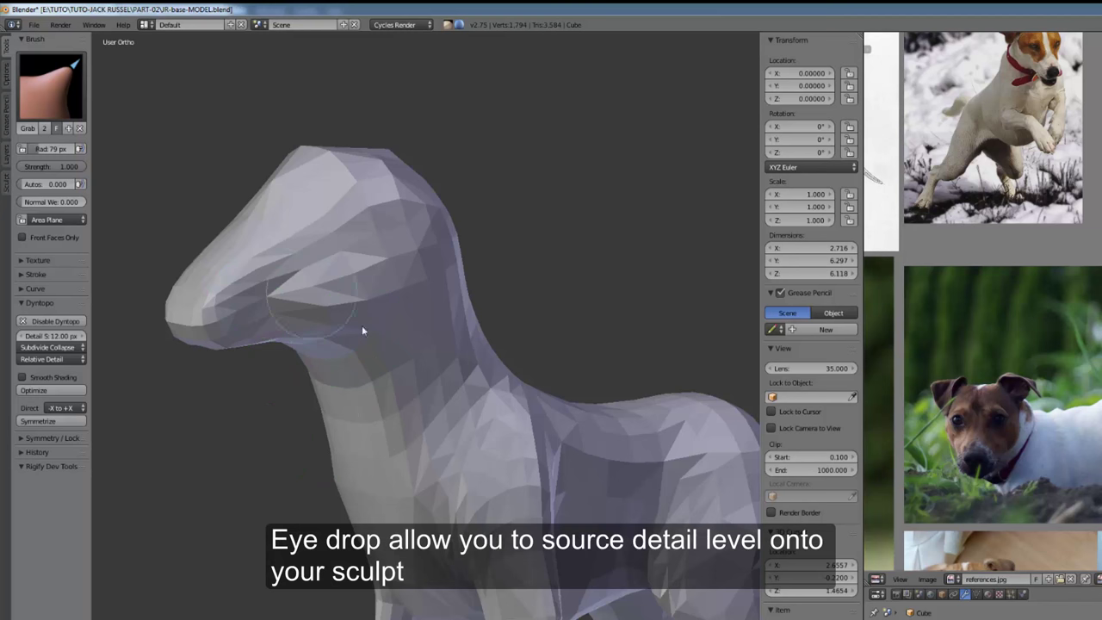
Set dynamic topology to Constant Detail with a detail size of 18%, keeping Subdivide Collapse as the refine method.
left_click(52, 359)
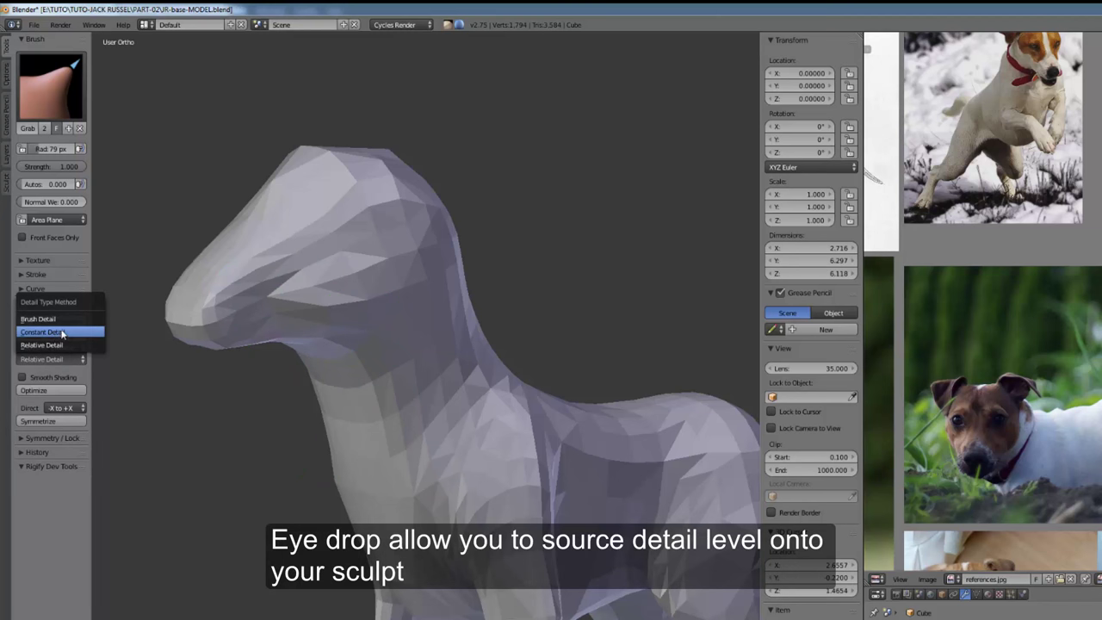
left_click(58, 332)
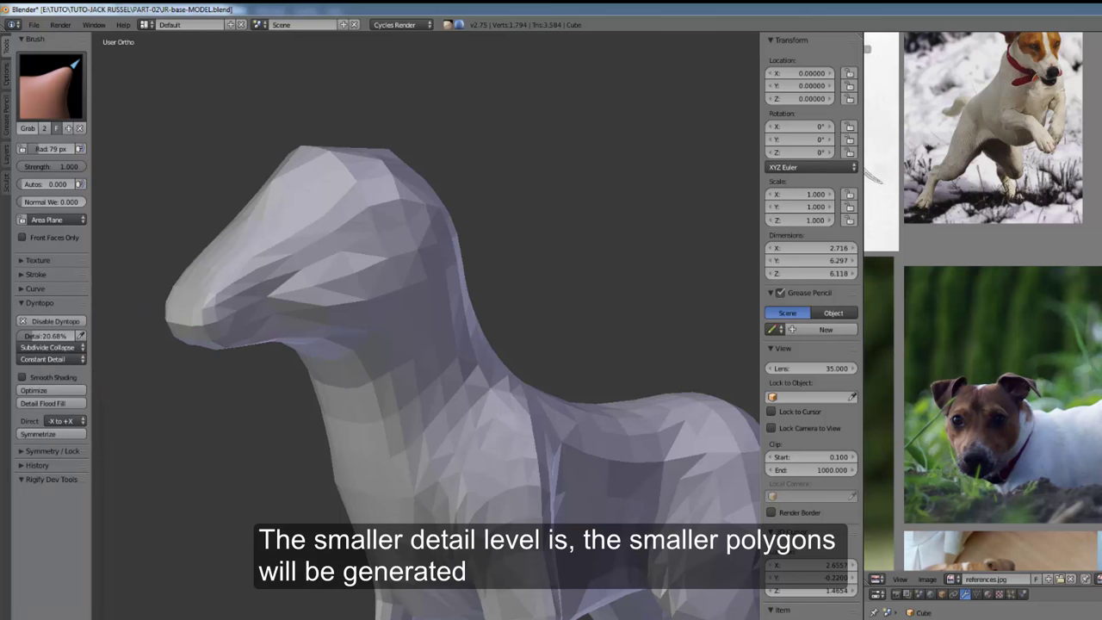
mouse_move(246, 380)
middle_mouse_down()
mouse_move(267, 391)
mouse_move(243, 390)
middle_mouse_up()
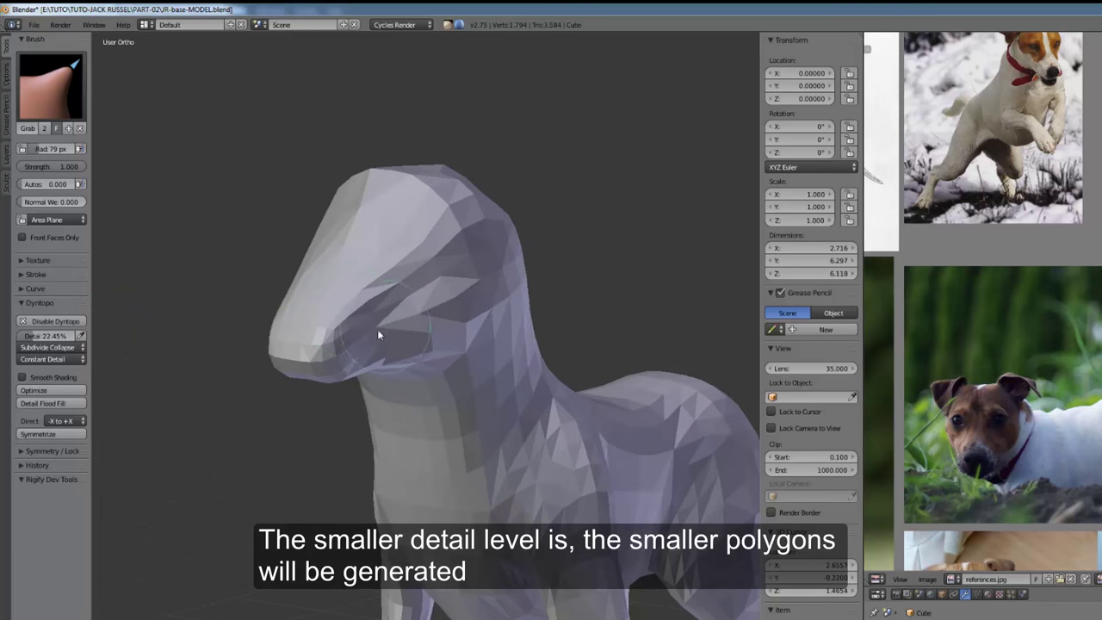
middle_click_drag(377, 334, 315, 334)
middle_click_drag(153, 368, 168, 355, "shift")
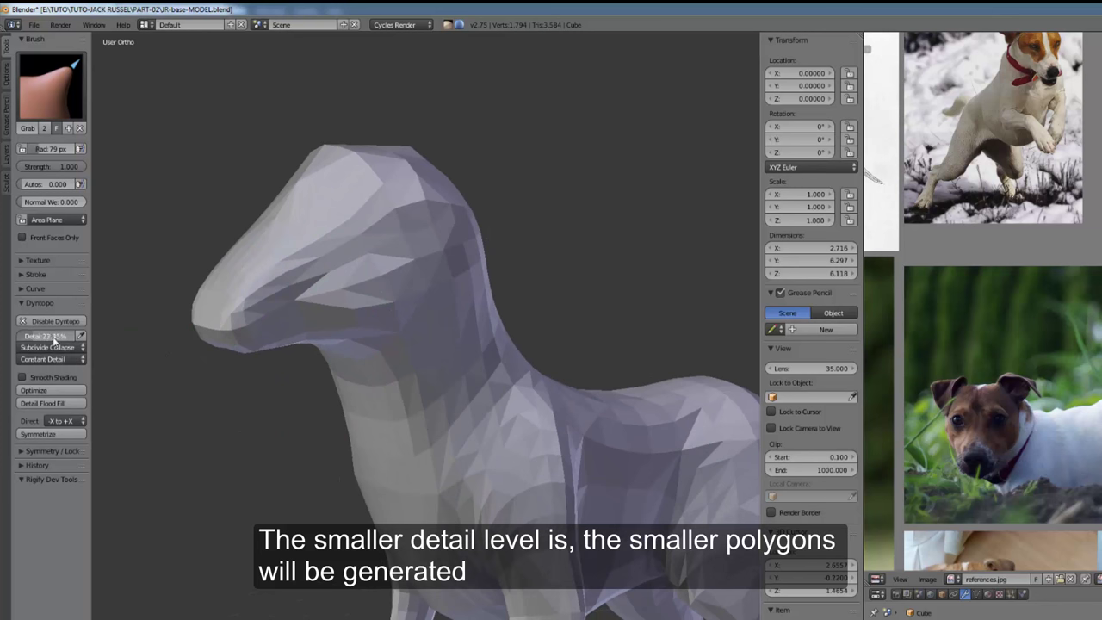
left_click(43, 335)
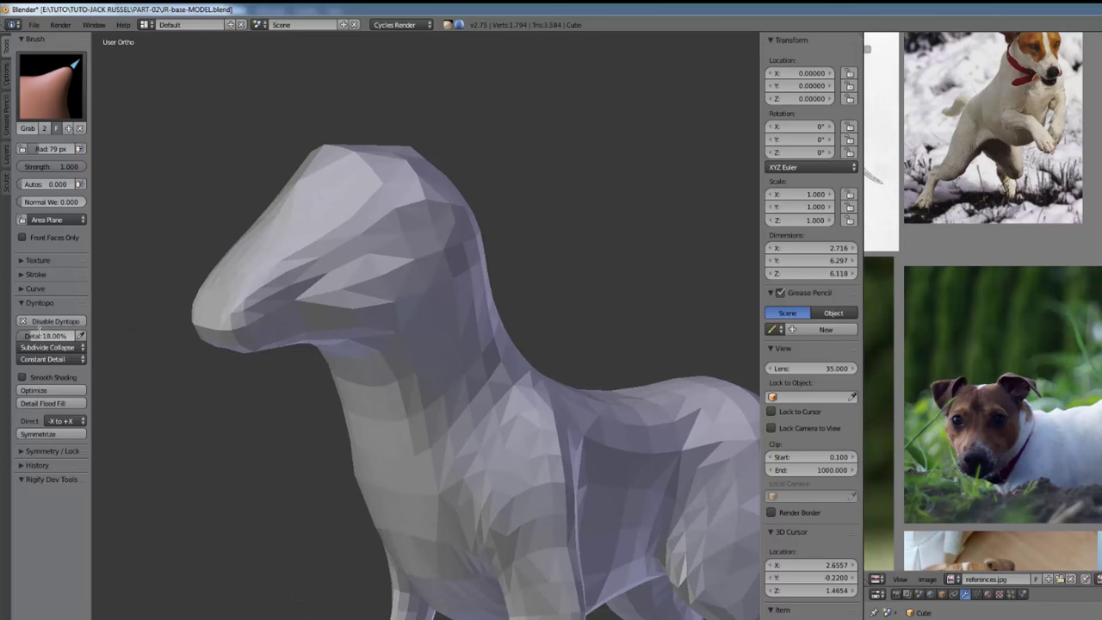
left_click(48, 347)
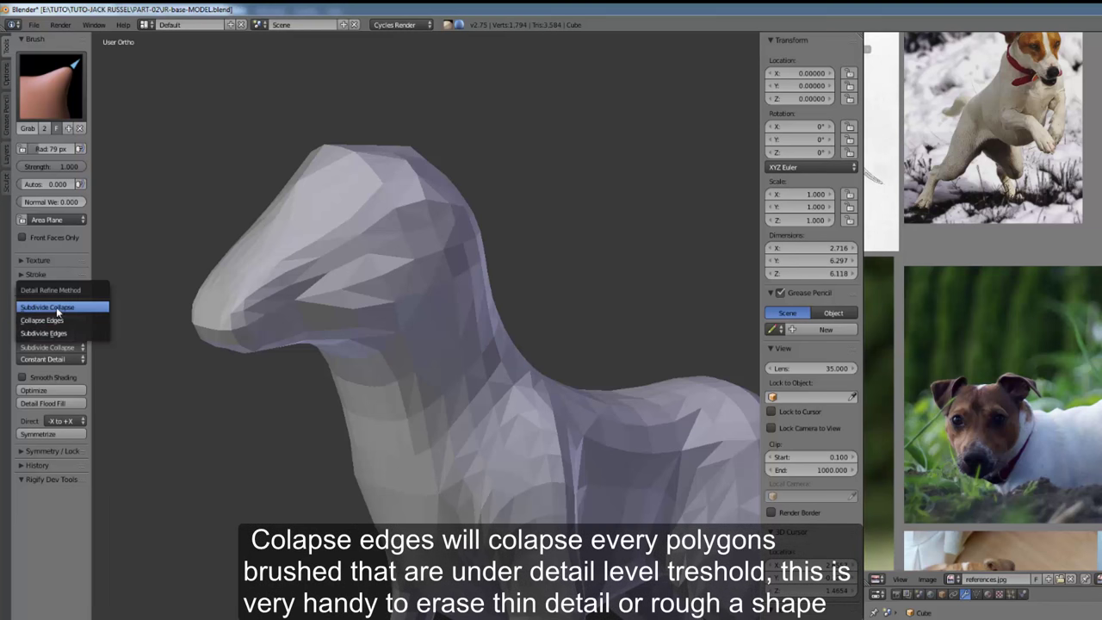
left_click(56, 307)
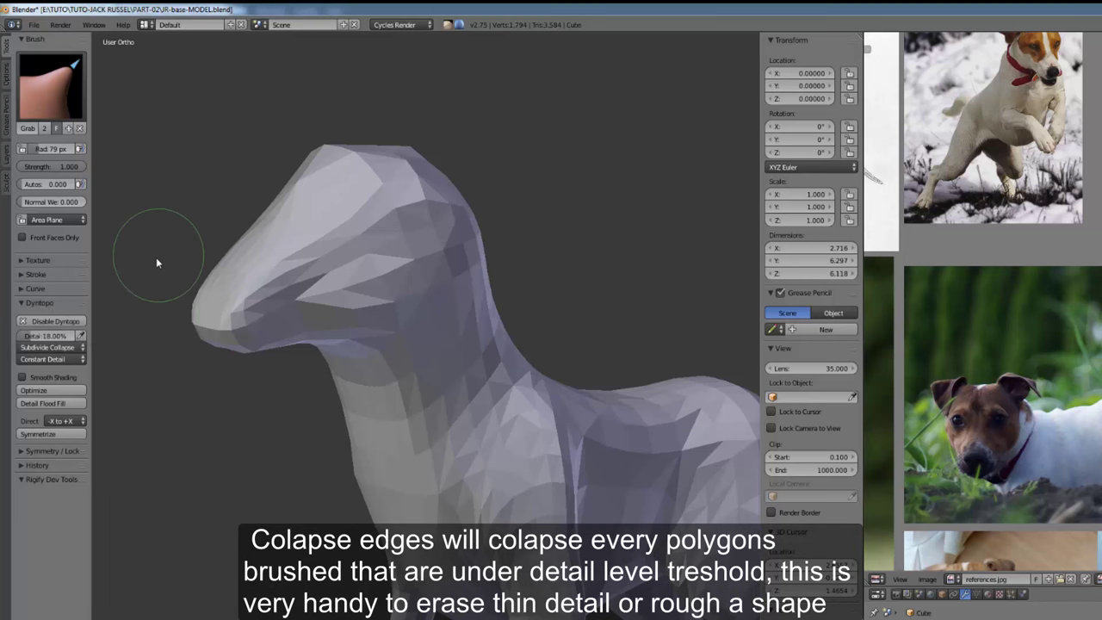
Switch to the Clay brush and reduce its radius to about 56 px.
key("c")
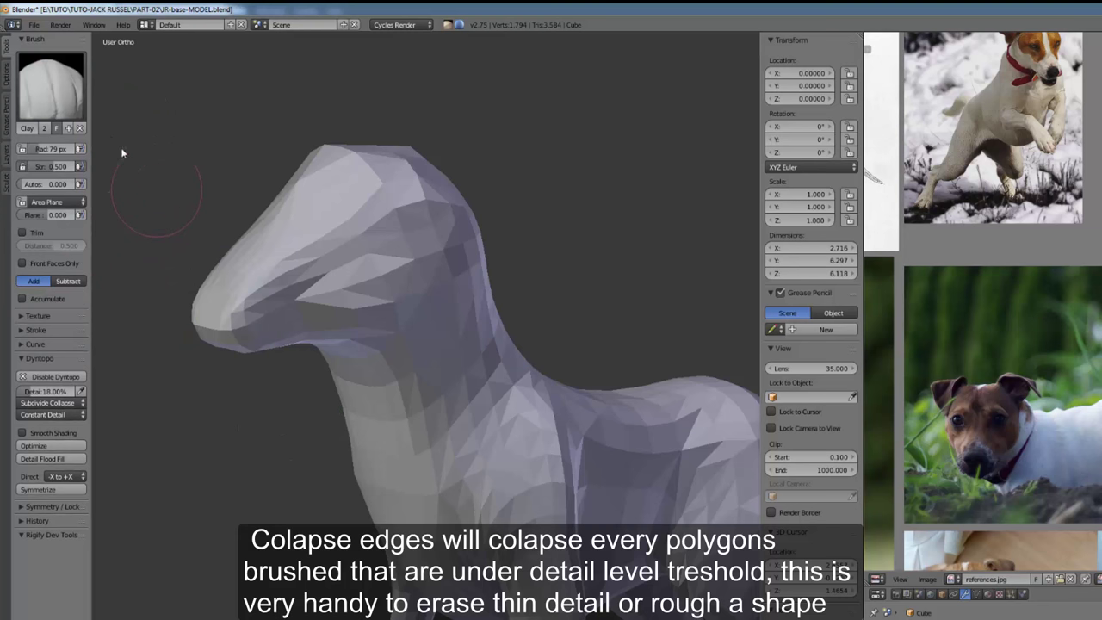
left_click(51, 86)
left_click(146, 155)
mouse_move(272, 410)
middle_mouse_down()
mouse_move(278, 421)
mouse_move(228, 437)
mouse_move(309, 394)
mouse_move(290, 415)
mouse_move(294, 407)
middle_mouse_up()
scroll(273, 420, "down", 2)
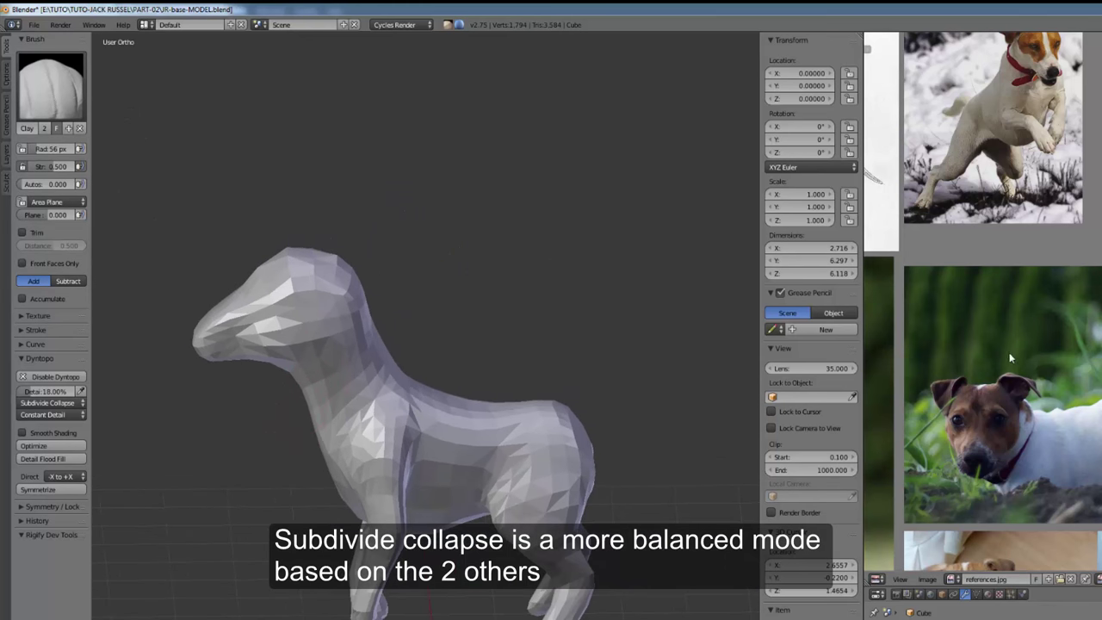
Examine the skeleton drawing and the photos of the running and standing dogs for the shoulder and chest shape.
middle_click_drag(973, 338, 1040, 364)
middle_click_drag(959, 370, 1014, 359, "ctrl")
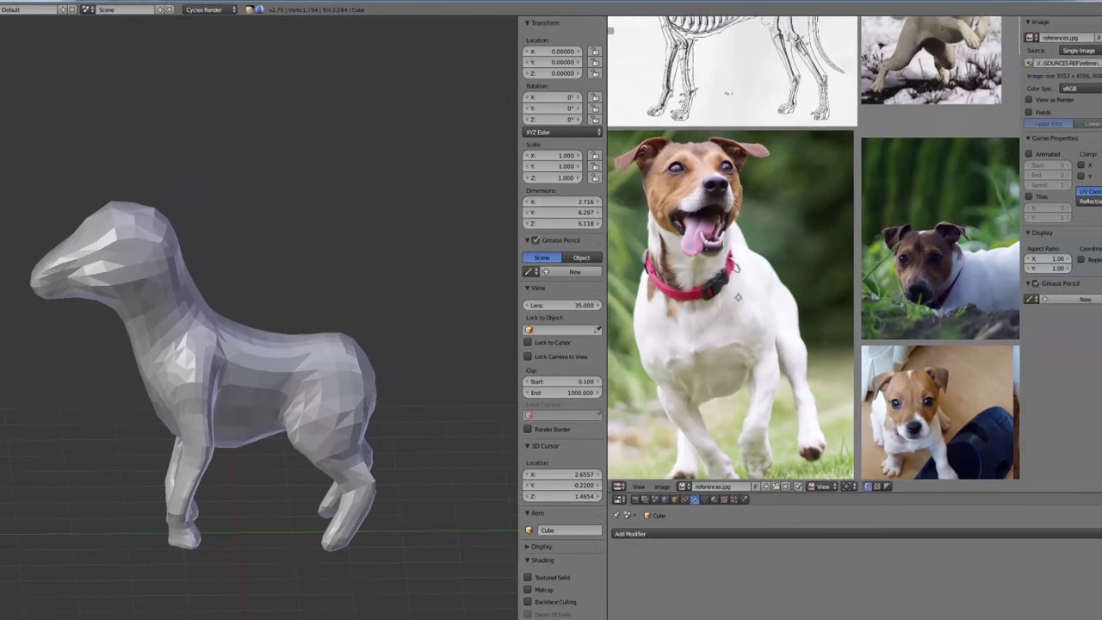
middle_click_drag(737, 297, 741, 293, "ctrl")
middle_click_drag(735, 95, 810, 490)
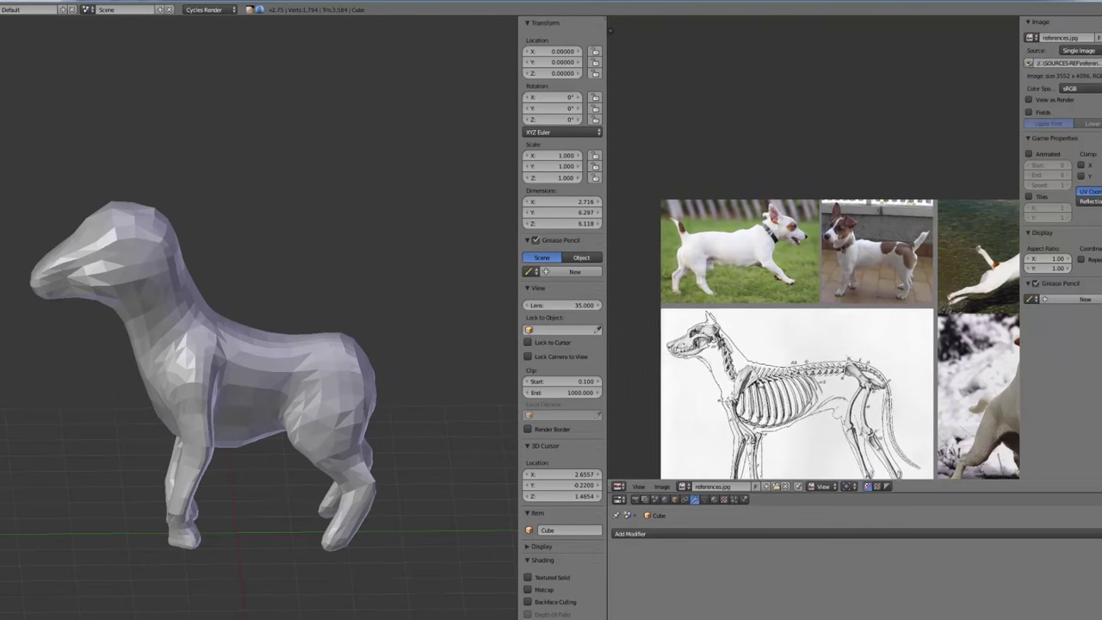
scroll(759, 262, "up", 3)
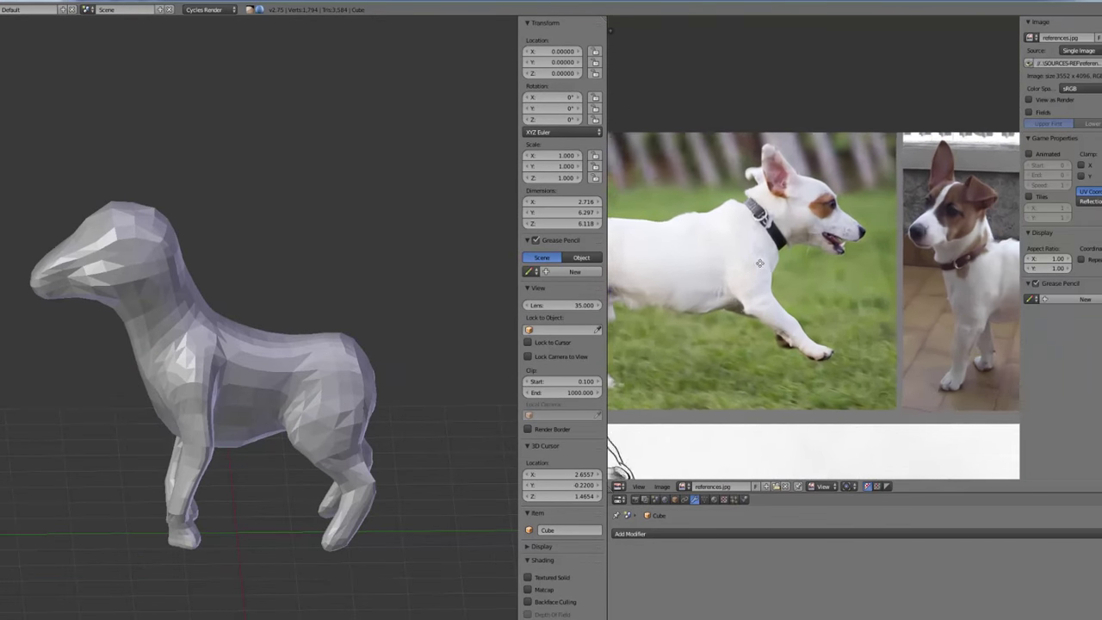
scroll(759, 263, "up", 1)
scroll(116, 451, "up", 3)
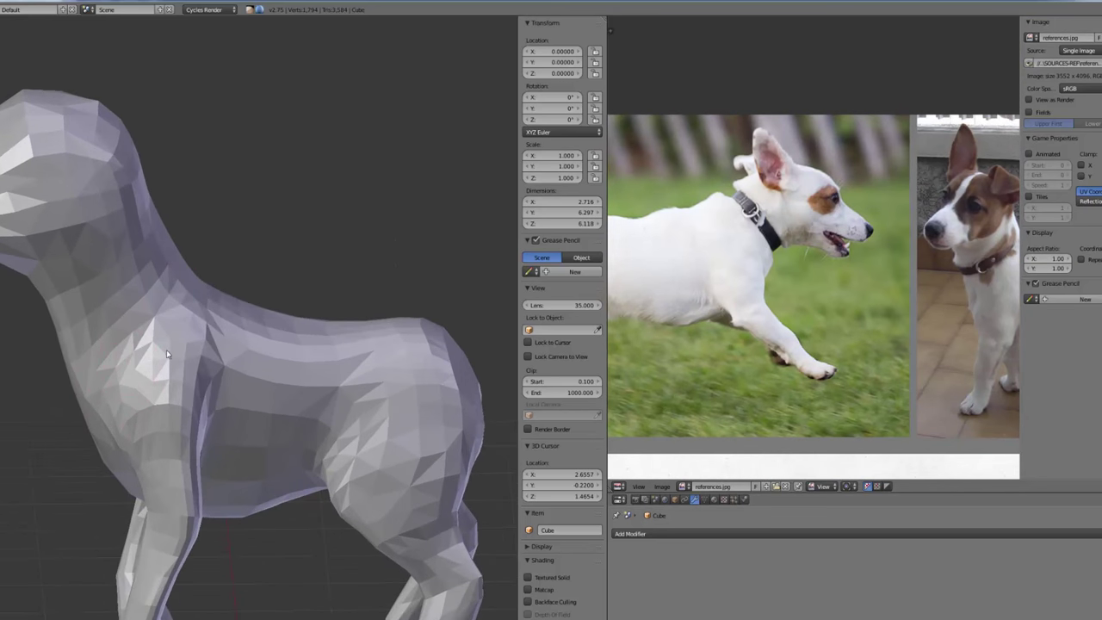
middle_click_drag(935, 352, 686, 260)
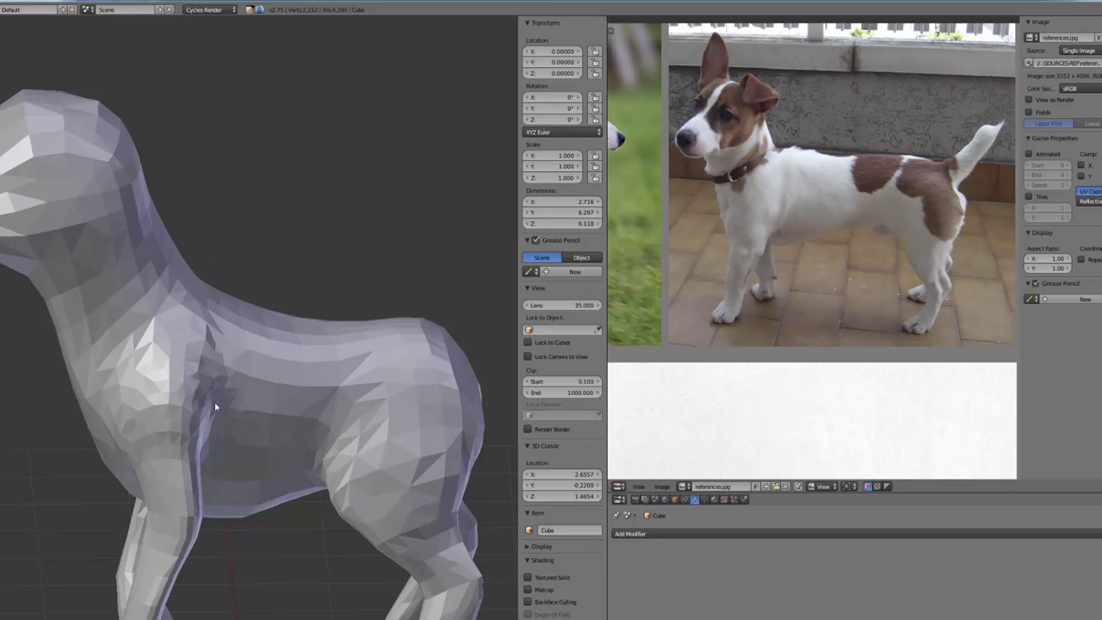
Sketch Grease Pencil guide lines for the ribcage, with an arrow behind the foreleg, on the standing dog's reference photo.
middle_click_drag(205, 390, 167, 386)
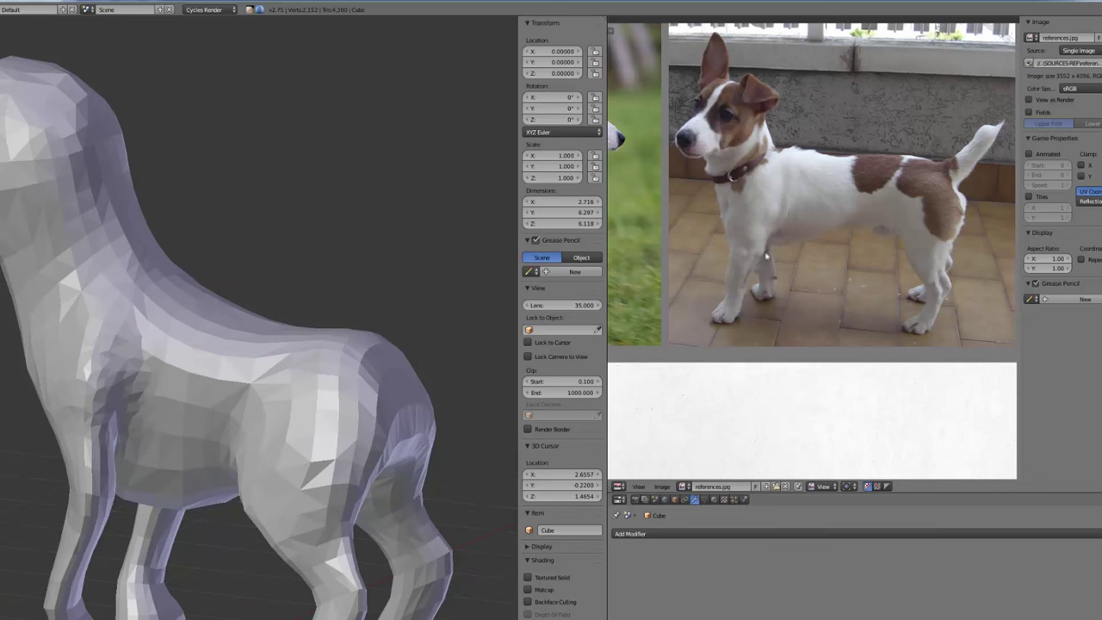
left_click_drag(764, 255, 774, 233)
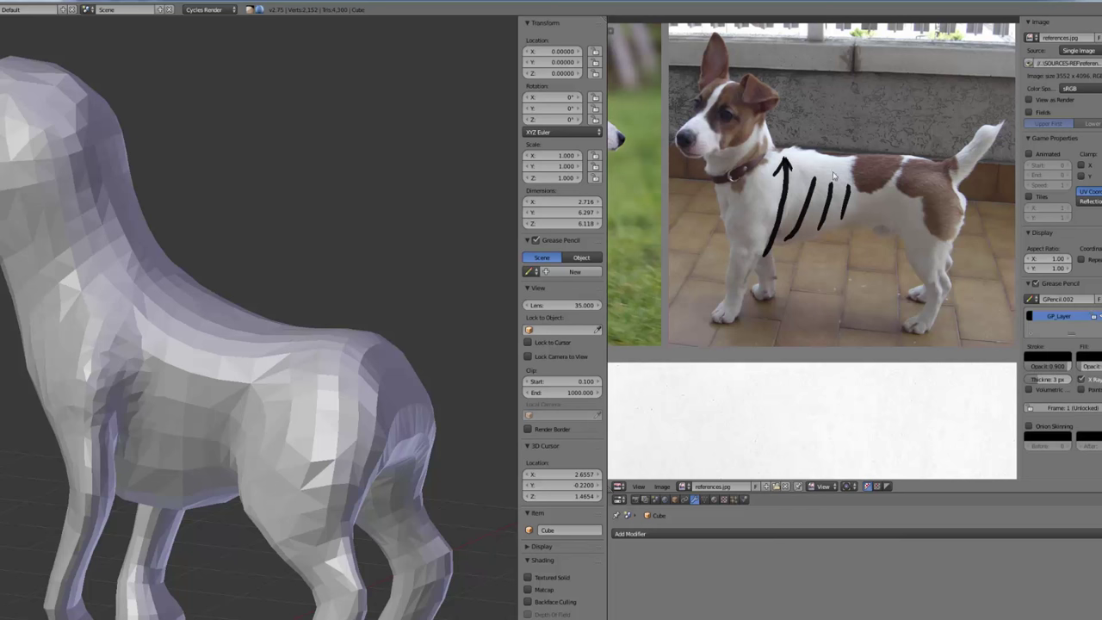
Build up the shoulder and withers with the Clay brush at about 85 px radius and 15.26% detail size.
middle_click_drag(233, 338, 211, 323)
left_click(228, 319)
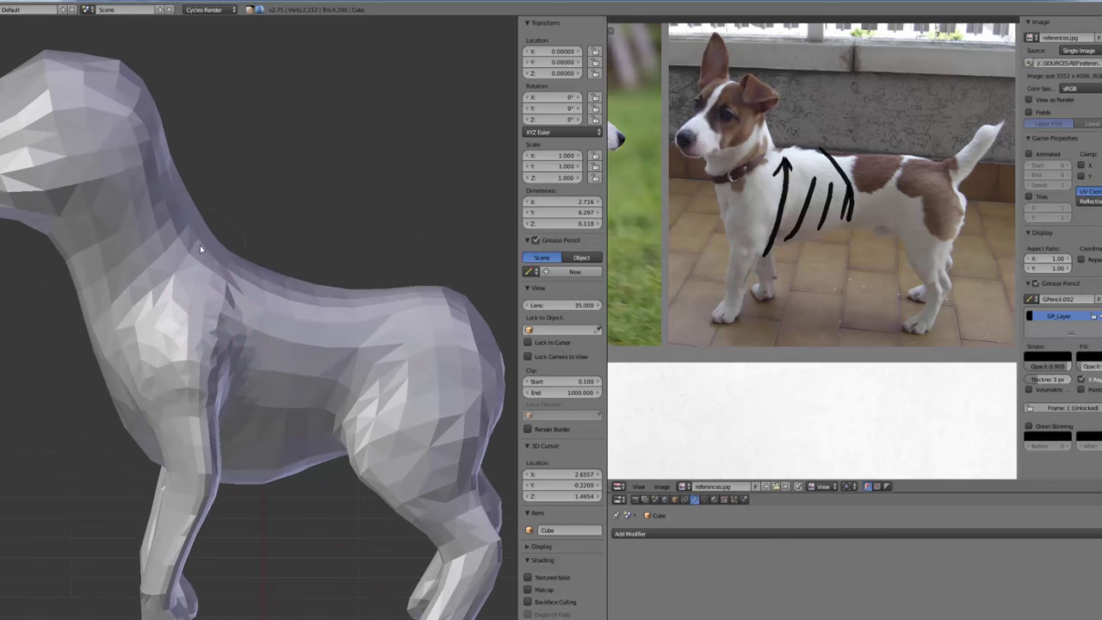
mouse_move(203, 247)
left_mouse_down()
mouse_move(225, 295)
mouse_move(214, 439)
mouse_move(177, 357)
mouse_move(198, 331)
mouse_move(243, 336)
mouse_move(222, 400)
mouse_move(177, 345)
mouse_move(189, 365)
mouse_move(166, 441)
left_mouse_up()
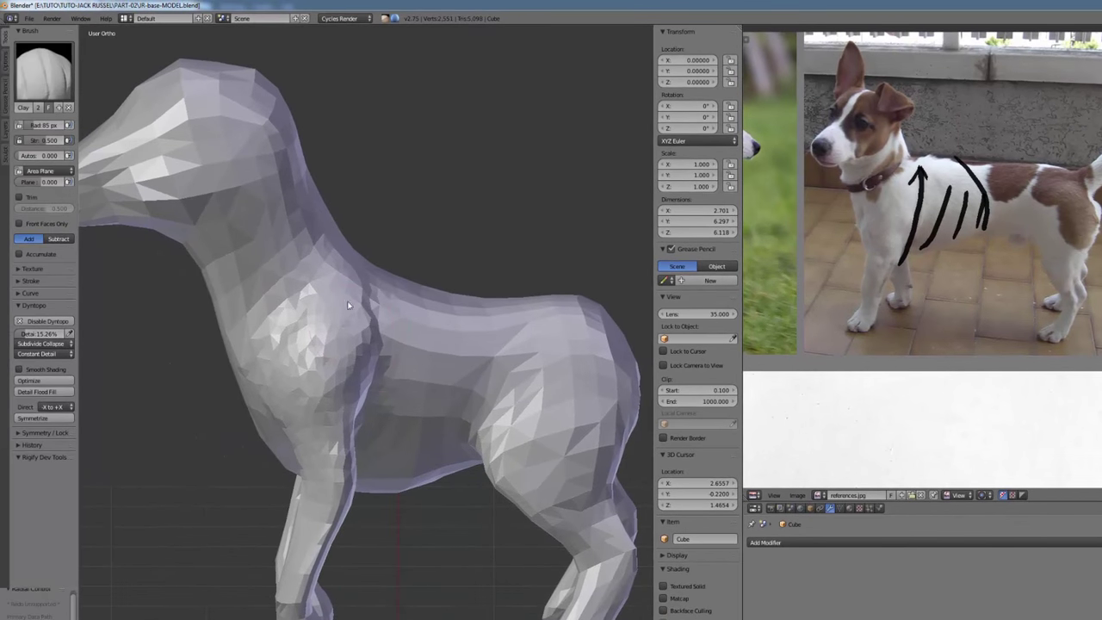
middle_click_drag(346, 352, 307, 352)
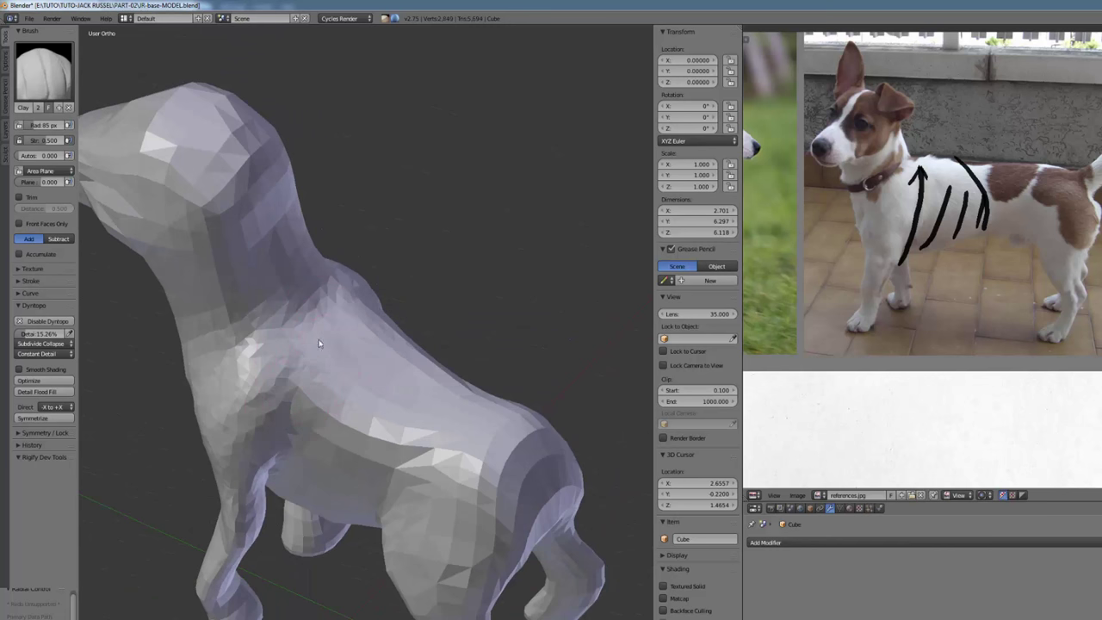
left_click_drag(318, 343, 263, 358)
Set the Clay brush radius to about 67 px and build up the front of the chest between the forelegs.
mouse_move(258, 413)
middle_mouse_down()
mouse_move(308, 408)
mouse_move(369, 371)
mouse_move(418, 312)
middle_mouse_up()
key("f")
left_click(401, 328)
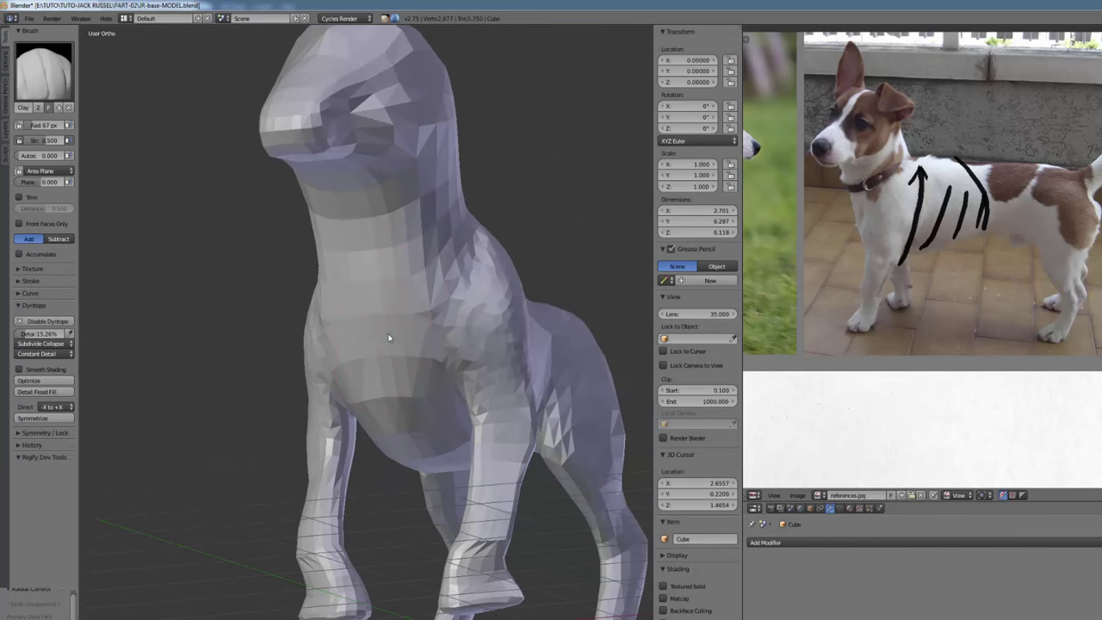
mouse_move(412, 417)
left_mouse_down()
mouse_move(413, 370)
mouse_move(404, 398)
mouse_move(428, 391)
left_mouse_up()
middle_click_drag(382, 388, 460, 361)
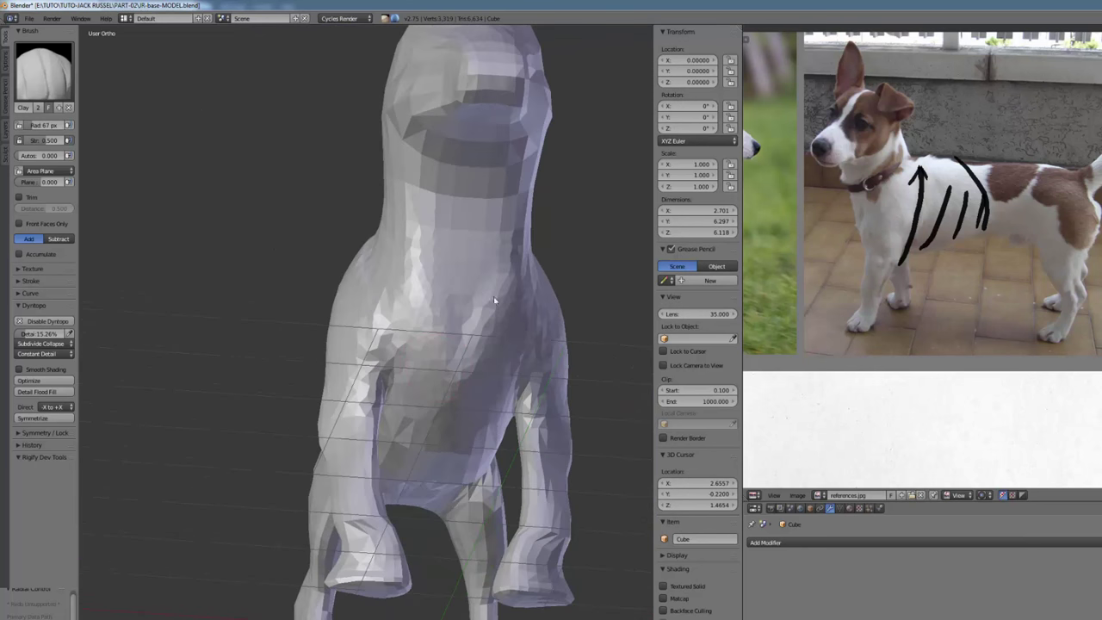
left_click_drag(495, 301, 467, 376)
middle_click_drag(468, 376, 446, 315)
left_click_drag(446, 316, 426, 401)
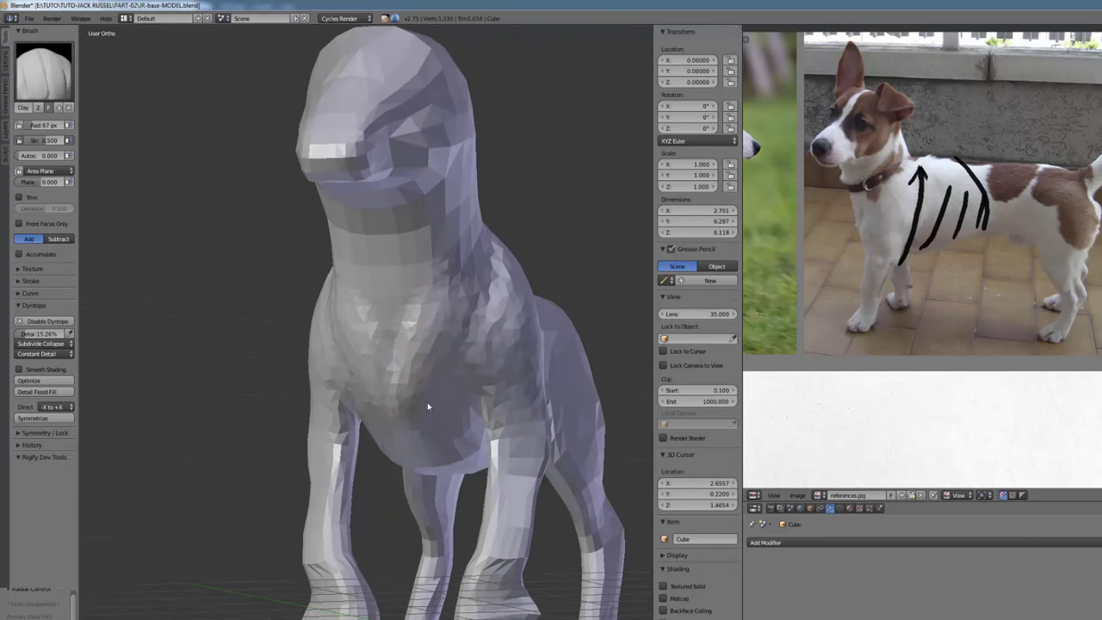
Build up the lower front of the chest between the forelegs with the Clay brush.
mouse_move(425, 402)
middle_mouse_down()
mouse_move(387, 364)
mouse_move(408, 345)
middle_mouse_up()
left_click_drag(408, 346, 413, 375)
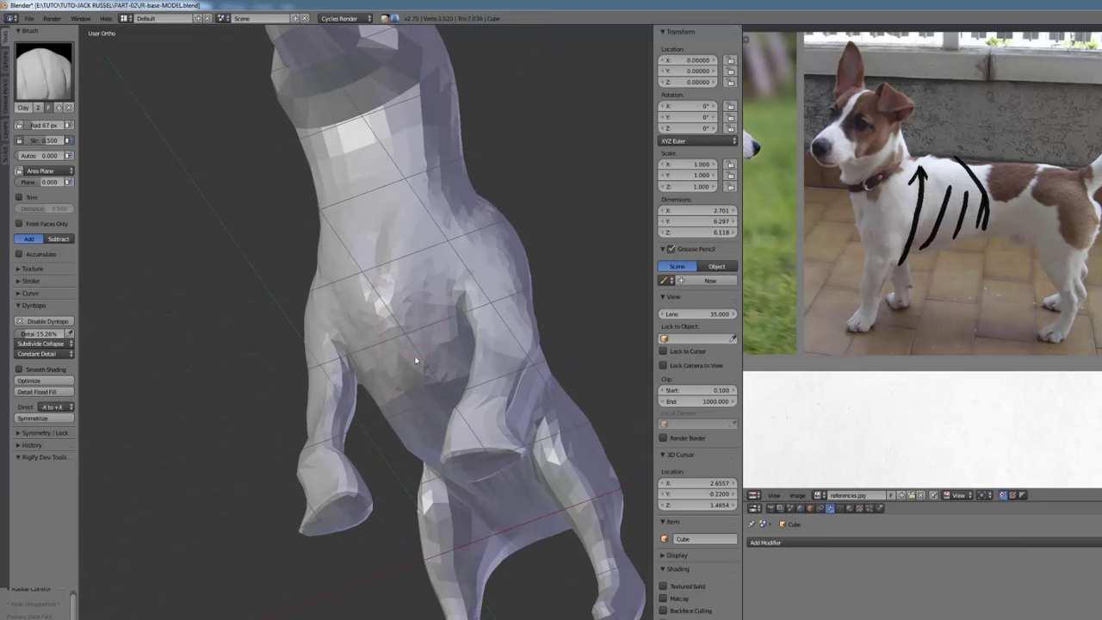
middle_click_drag(373, 265, 432, 412)
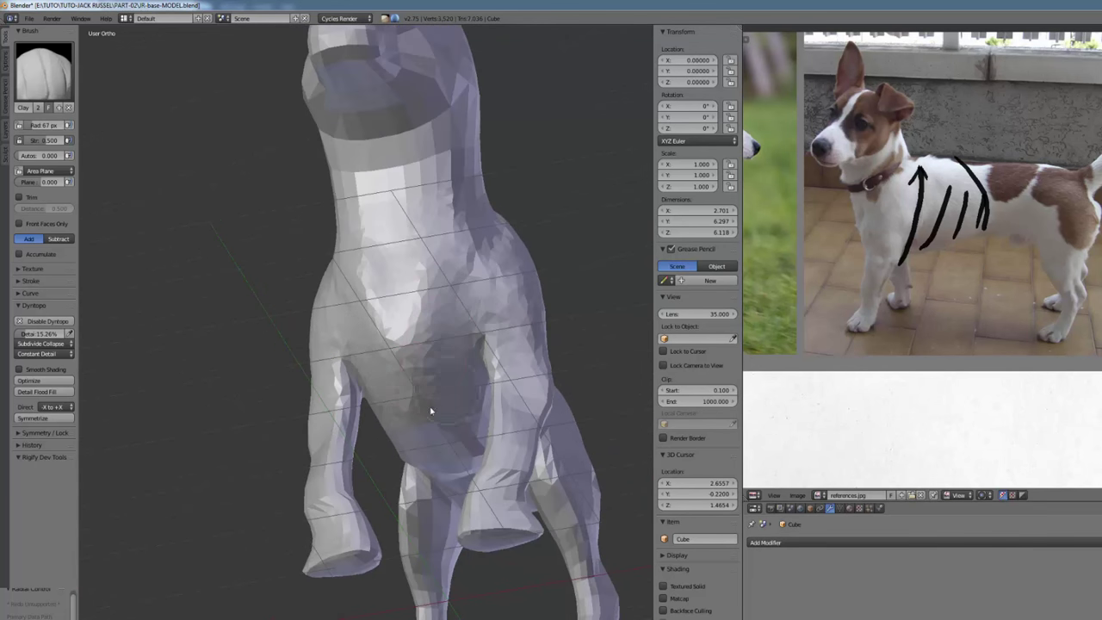
Build up the side of the ribcage behind the foreleg with the Clay brush, following the running dog's photo.
middle_click_drag(489, 293, 433, 338)
middle_click_drag(902, 261, 1014, 244)
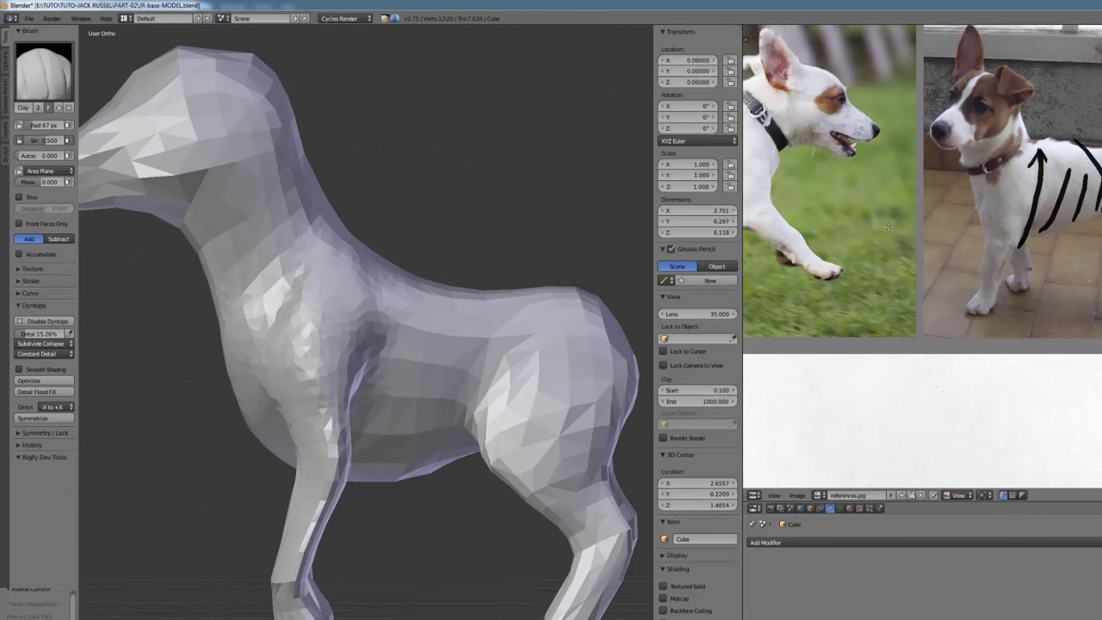
scroll(990, 243, "down", 1)
middle_click_drag(839, 270, 989, 329)
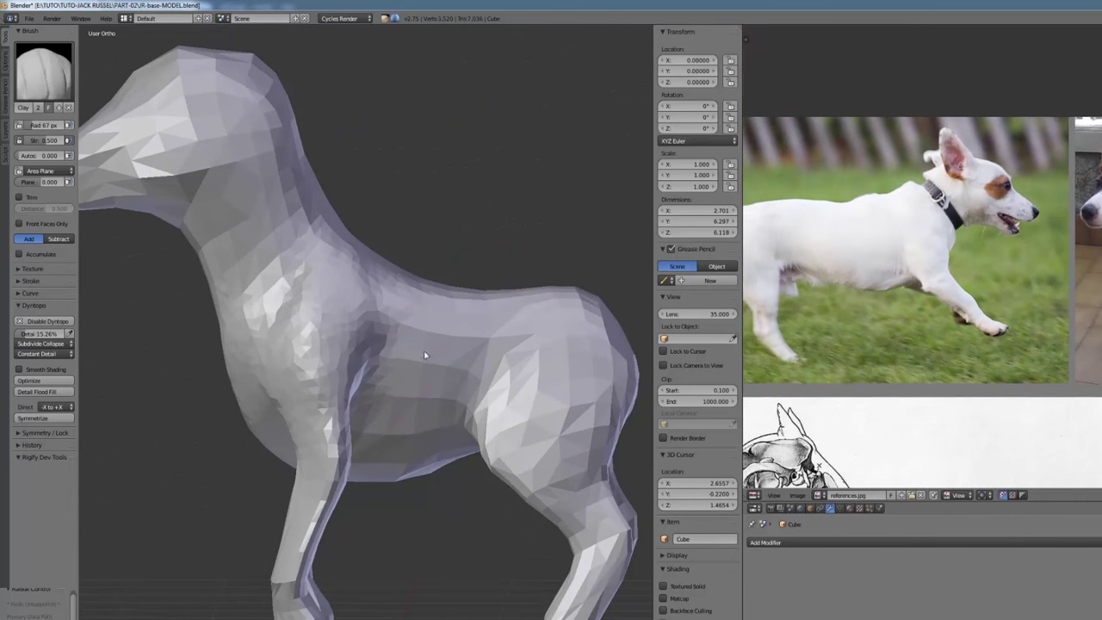
middle_click_drag(415, 281, 534, 330)
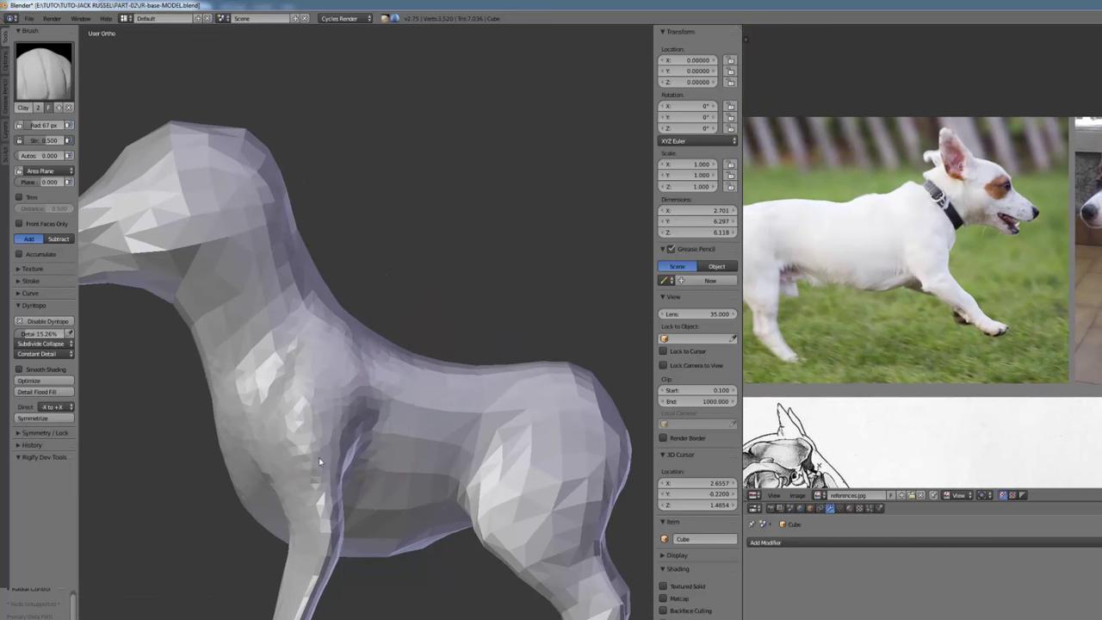
mouse_move(318, 461)
middle_mouse_down()
mouse_move(452, 434)
mouse_move(452, 408)
middle_mouse_up()
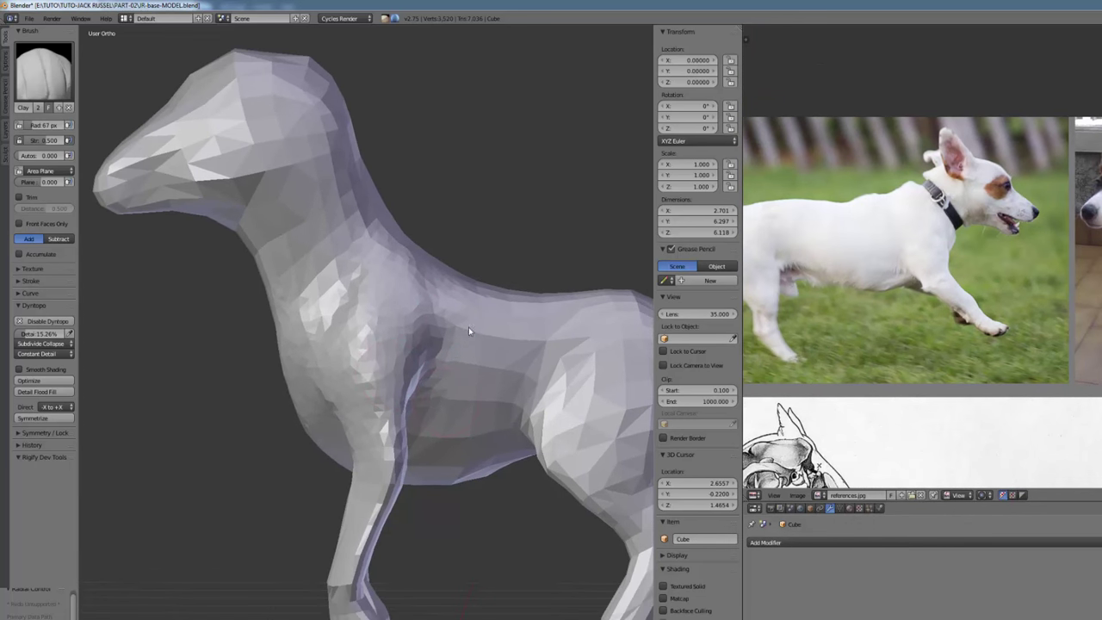
mouse_move(468, 329)
left_mouse_down()
mouse_move(464, 371)
mouse_move(492, 384)
mouse_move(489, 425)
left_mouse_up()
mouse_move(489, 426)
middle_mouse_down()
mouse_move(446, 396)
mouse_move(442, 337)
middle_mouse_up()
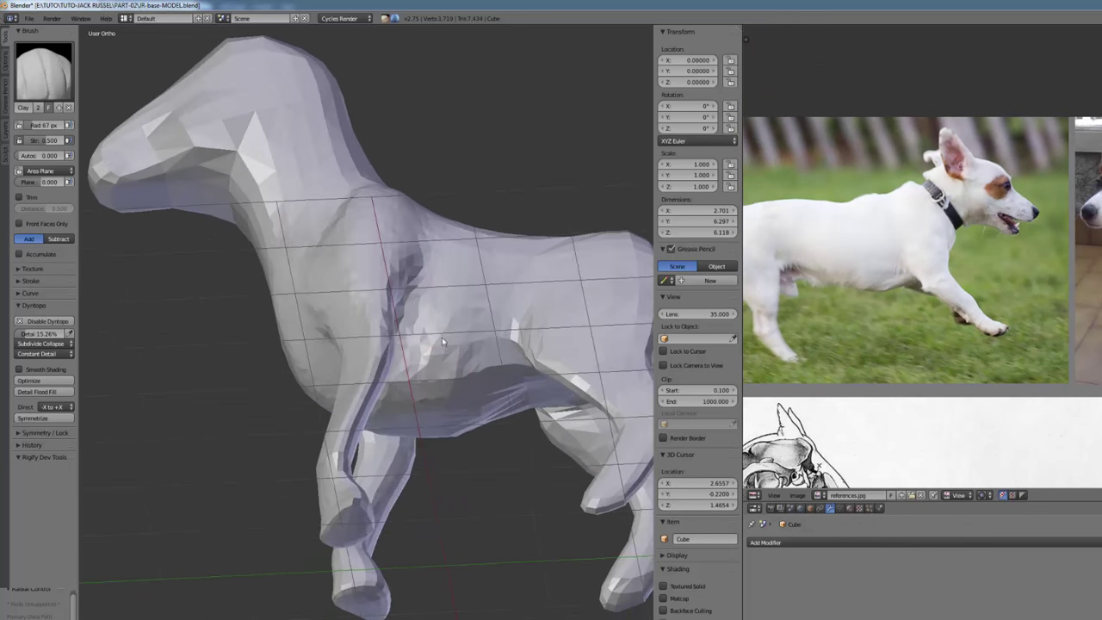
Round out the lower ribcage and the flank beside the belly with the Clay brush at 67 px radius.
mouse_move(401, 417)
left_mouse_down()
mouse_move(462, 291)
mouse_move(426, 423)
left_mouse_up()
middle_click_drag(425, 423, 451, 407)
middle_click_drag(462, 451, 440, 292)
left_click_drag(440, 291, 440, 302)
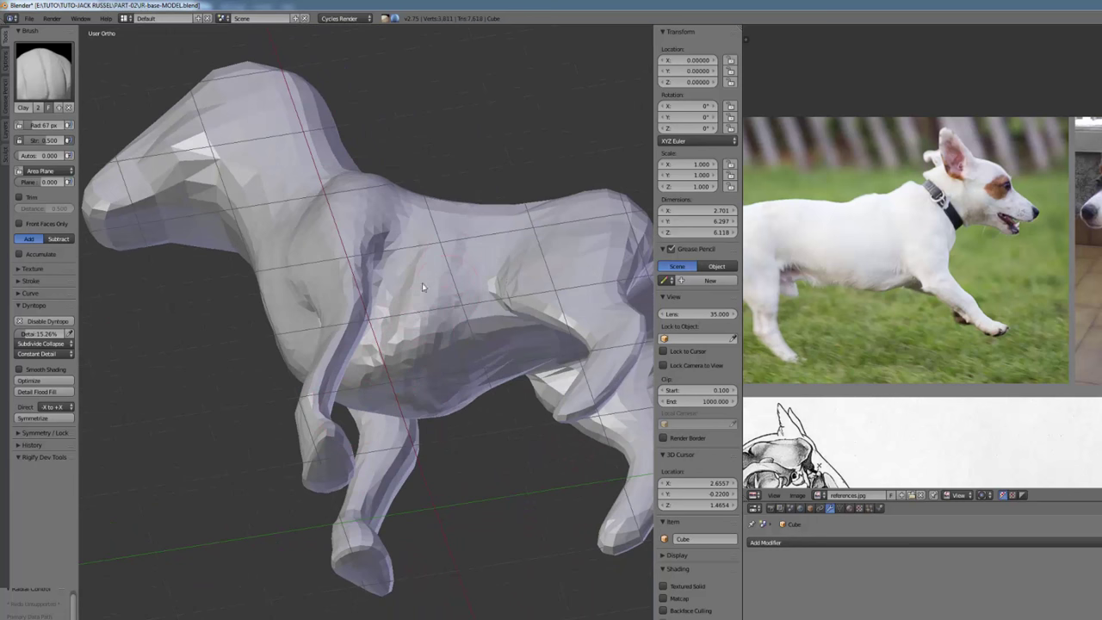
mouse_move(423, 236)
left_mouse_down()
mouse_move(391, 315)
mouse_move(430, 255)
left_mouse_up()
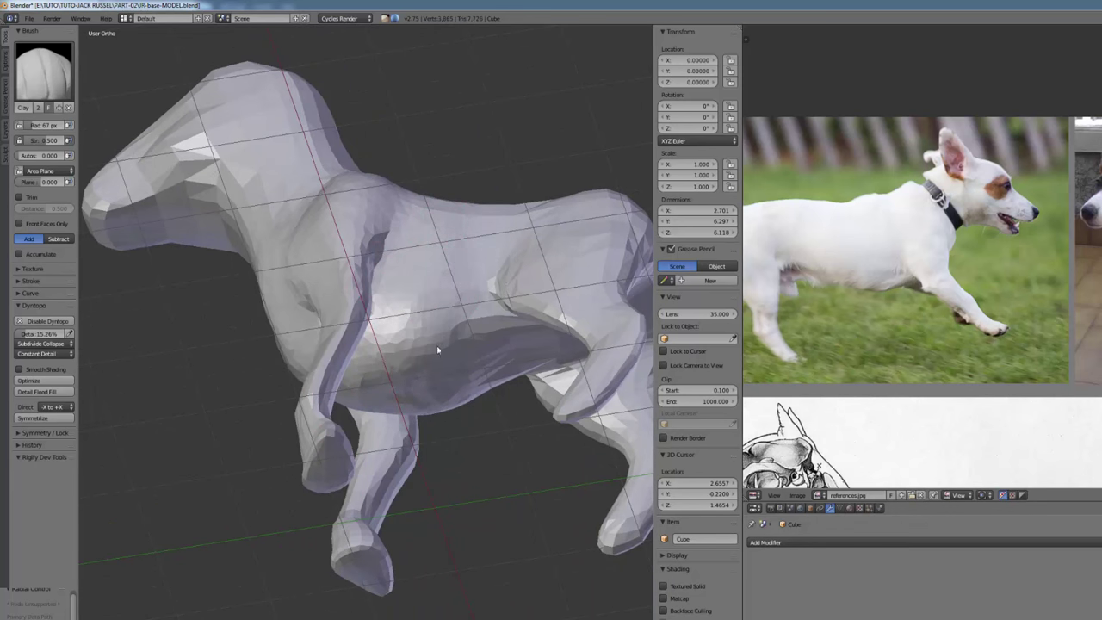
Set the Clay brush radius to 51 px, then shape the underside of the ribcage and the waist in front of the thigh.
mouse_move(438, 349)
middle_mouse_down()
mouse_move(431, 379)
mouse_move(486, 351)
mouse_move(489, 304)
middle_mouse_up()
key("f")
left_click(443, 368)
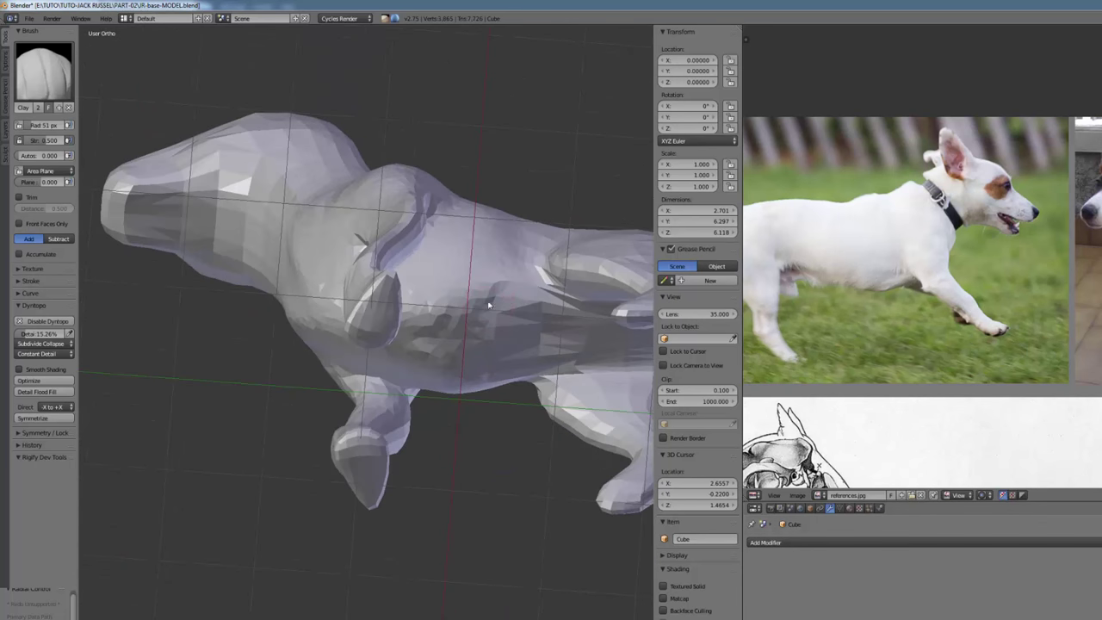
left_click_drag(488, 305, 483, 362)
middle_click_drag(504, 310, 502, 376)
mouse_move(502, 377)
left_mouse_down()
mouse_move(516, 325)
mouse_move(501, 383)
mouse_move(512, 422)
left_mouse_up()
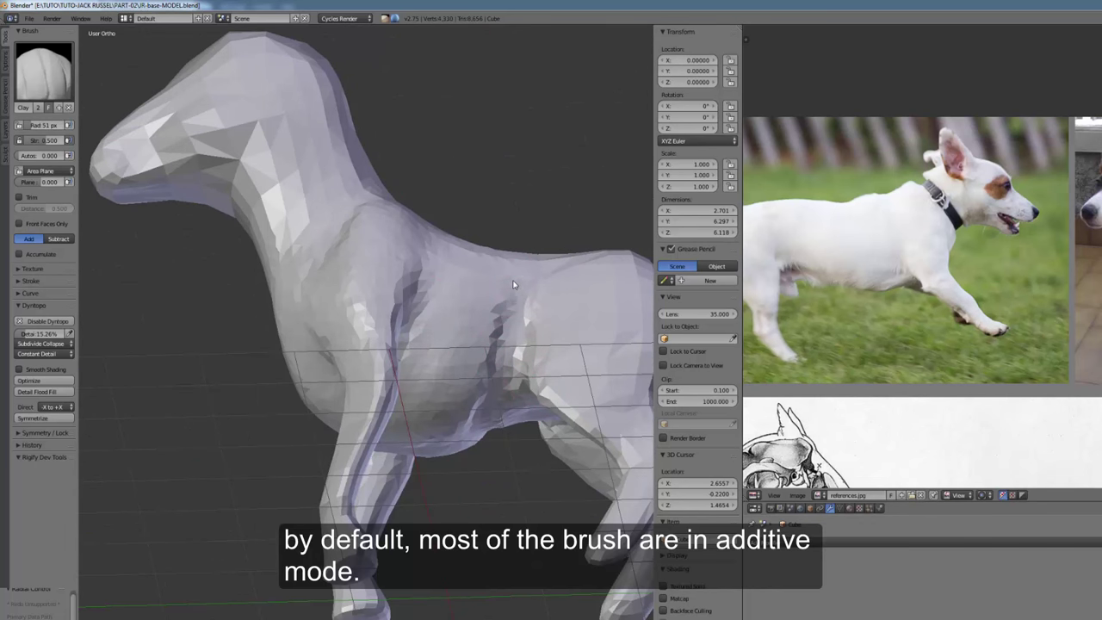
mouse_move(514, 288)
left_mouse_down()
mouse_move(487, 433)
mouse_move(504, 385)
left_mouse_up()
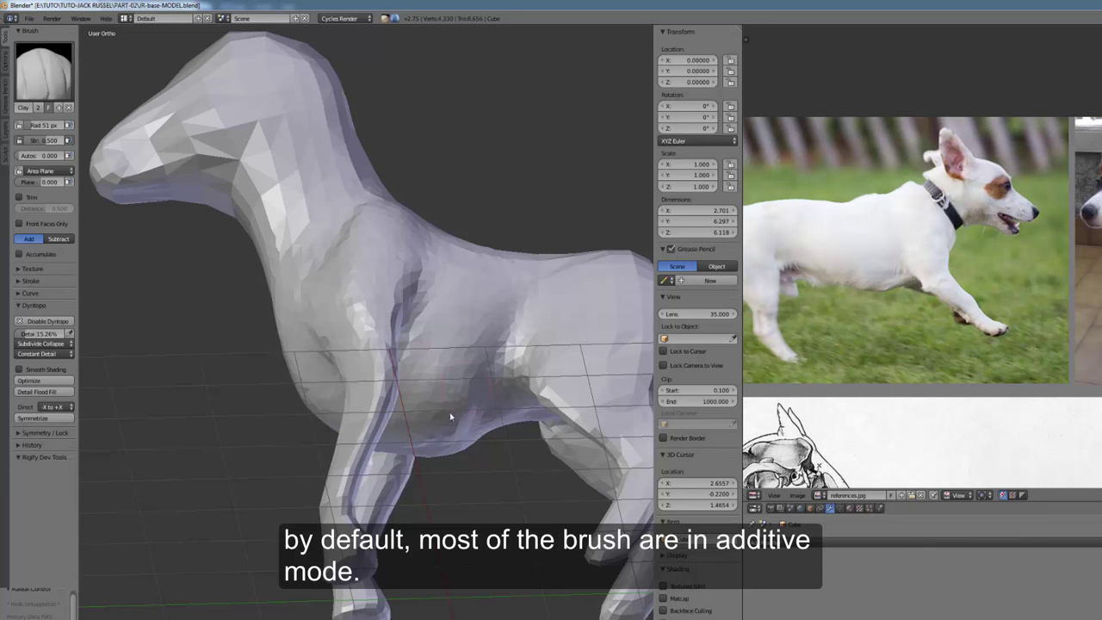
Build up the rump and hindquarters with the Clay brush at 51 px radius.
mouse_move(449, 417)
middle_mouse_down()
mouse_move(474, 388)
mouse_move(456, 369)
mouse_move(460, 322)
mouse_move(508, 330)
mouse_move(449, 327)
middle_mouse_up()
middle_click_drag(449, 326, 471, 321)
mouse_move(595, 287)
left_mouse_down()
mouse_move(607, 257)
mouse_move(578, 300)
mouse_move(497, 313)
left_mouse_up()
mouse_move(515, 295)
middle_mouse_down()
mouse_move(443, 308)
mouse_move(431, 387)
mouse_move(360, 382)
middle_mouse_up()
mouse_move(293, 362)
left_mouse_down()
mouse_move(328, 450)
mouse_move(309, 341)
mouse_move(297, 398)
mouse_move(290, 344)
mouse_move(285, 383)
left_mouse_up()
mouse_move(297, 388)
middle_mouse_down()
mouse_move(384, 412)
mouse_move(477, 404)
middle_mouse_up()
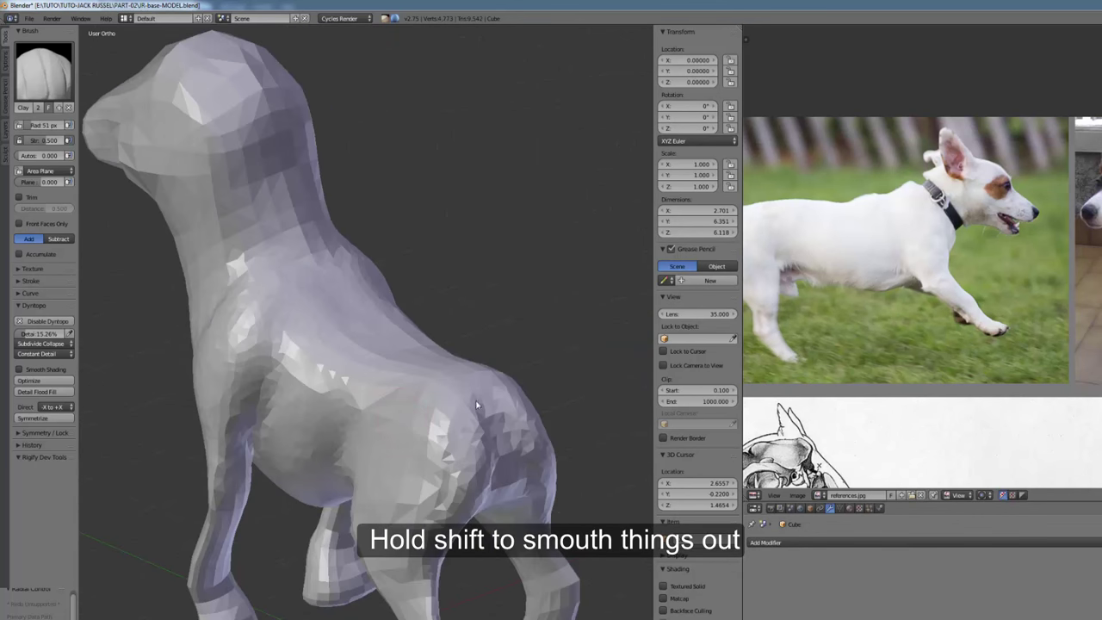
Smooth the top of the rump around the base of the tail.
left_click_drag(476, 405, 487, 395, "shift")
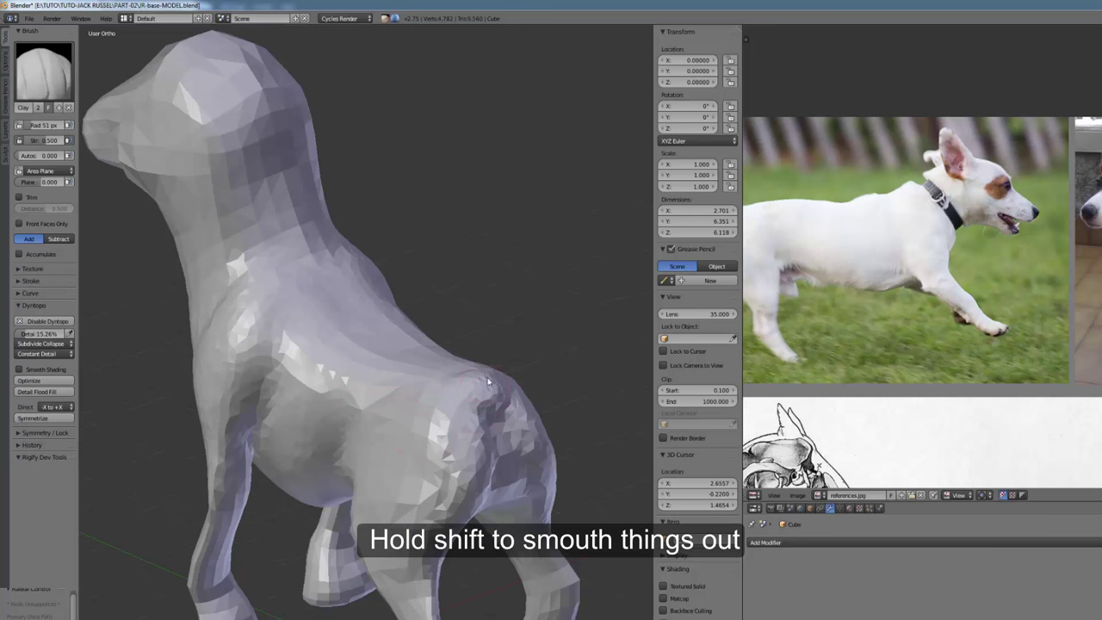
middle_click_drag(487, 382, 468, 430)
left_click_drag(468, 430, 438, 488, "shift")
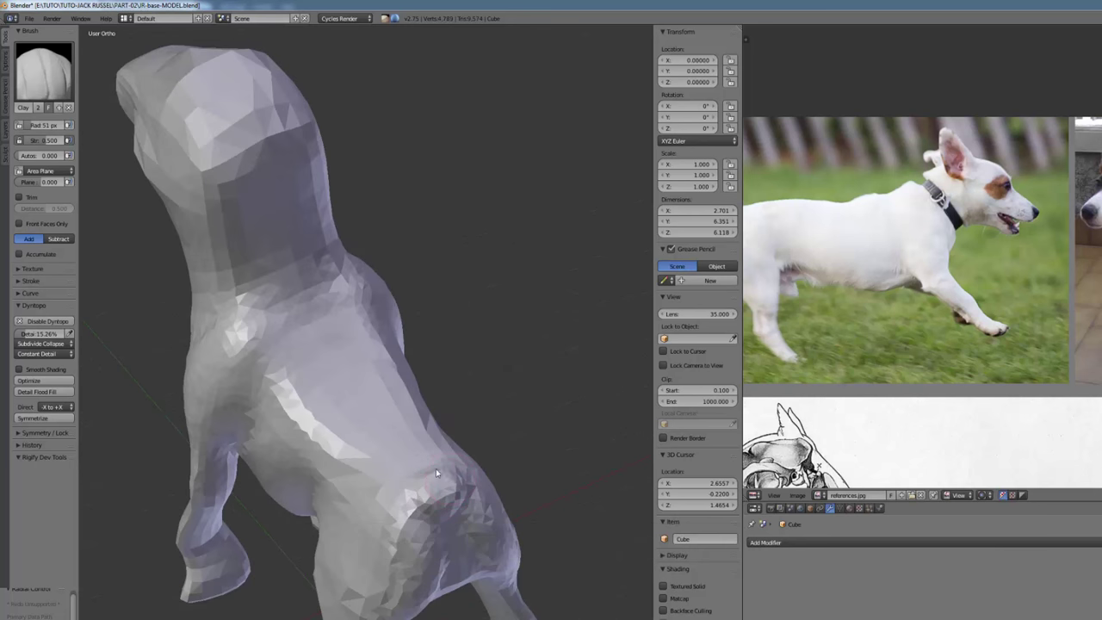
middle_click_drag(436, 472, 469, 461)
Refine the withers and the shoulder down to the base of the neck with the Clay brush.
mouse_move(387, 378)
left_mouse_down()
mouse_move(386, 365)
mouse_move(347, 384)
mouse_move(421, 423)
left_mouse_up()
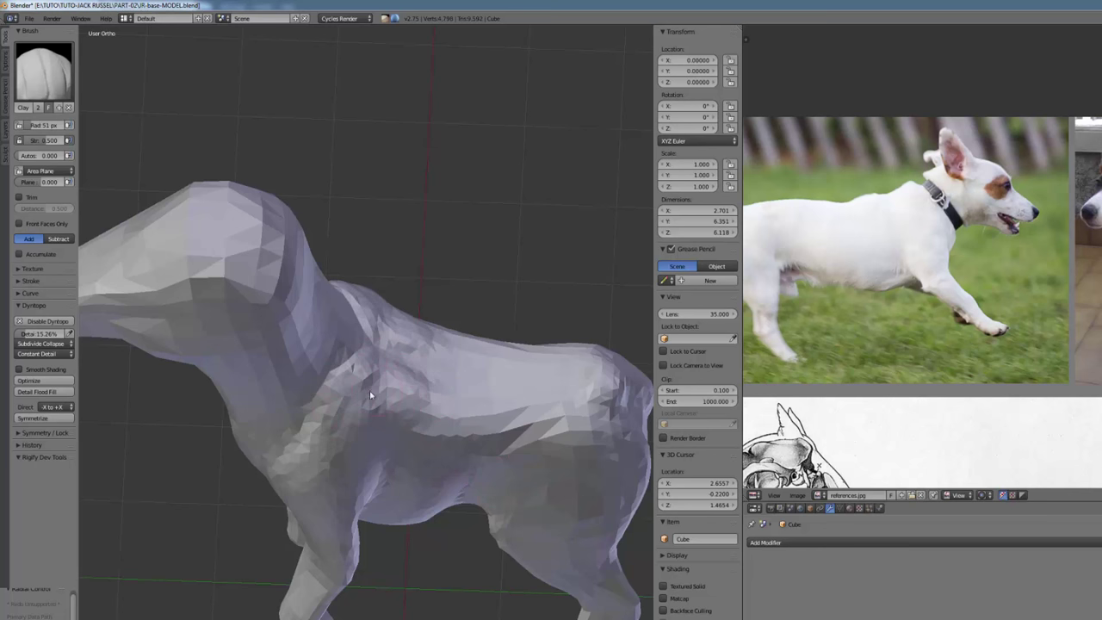
left_click_drag(362, 396, 303, 431)
mouse_move(387, 445)
middle_mouse_down()
mouse_move(273, 370)
mouse_move(340, 406)
middle_mouse_up()
mouse_move(340, 407)
left_mouse_down()
mouse_move(341, 371)
mouse_move(360, 343)
left_mouse_up()
mouse_move(360, 343)
middle_mouse_down()
mouse_move(387, 353)
mouse_move(408, 336)
mouse_move(406, 358)
middle_mouse_up()
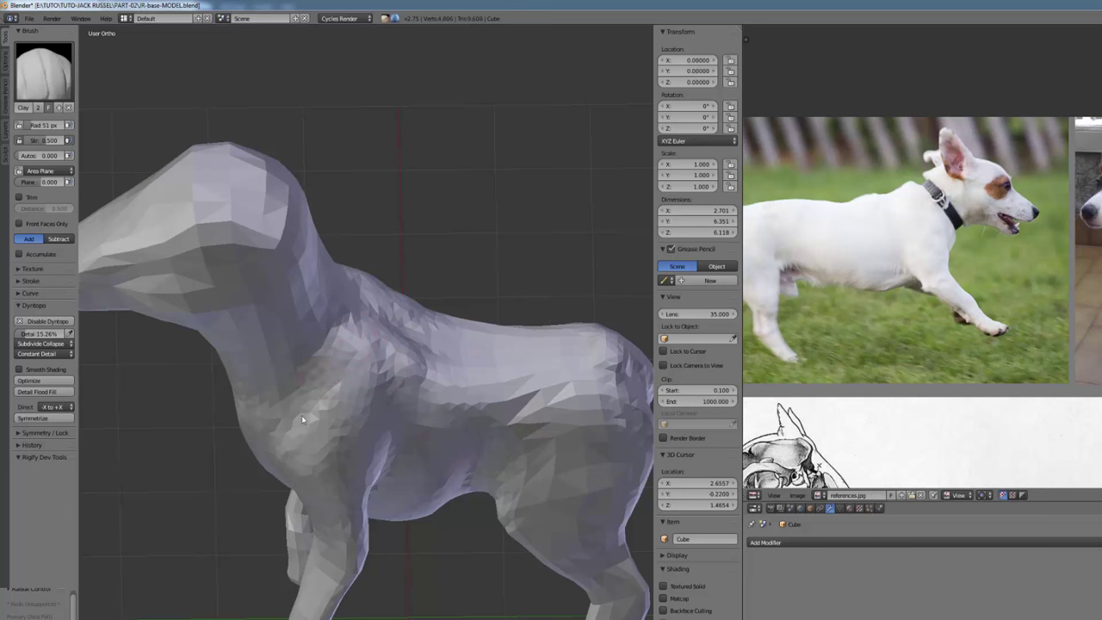
Set the Clay brush radius to 84 px and fill out the neck and the front of the chest.
middle_click_drag(405, 379, 328, 420)
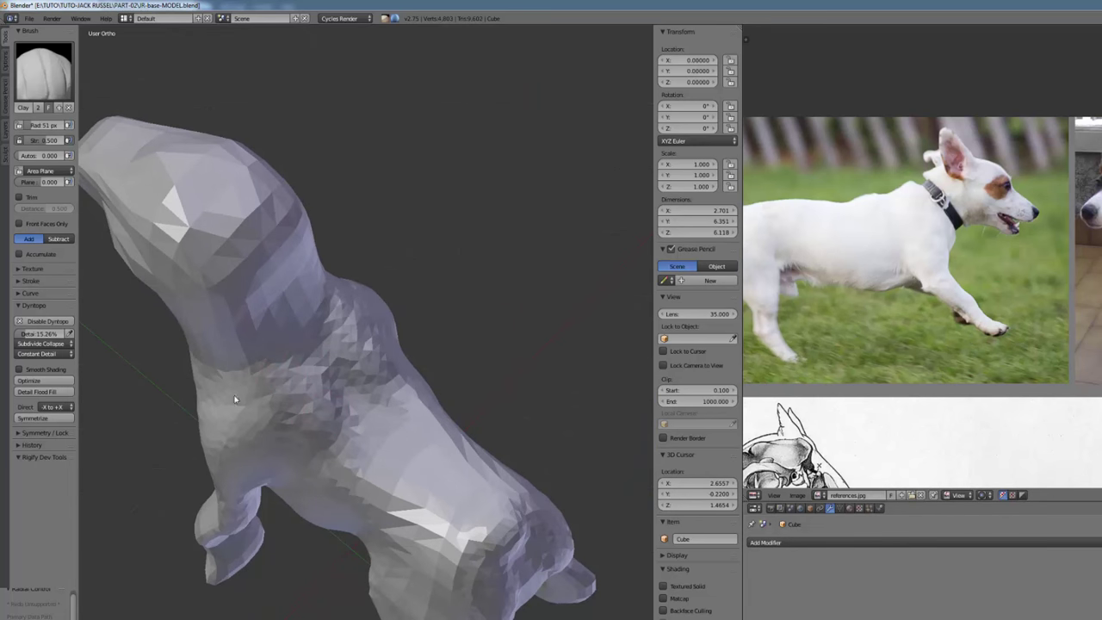
middle_click_drag(259, 370, 315, 307)
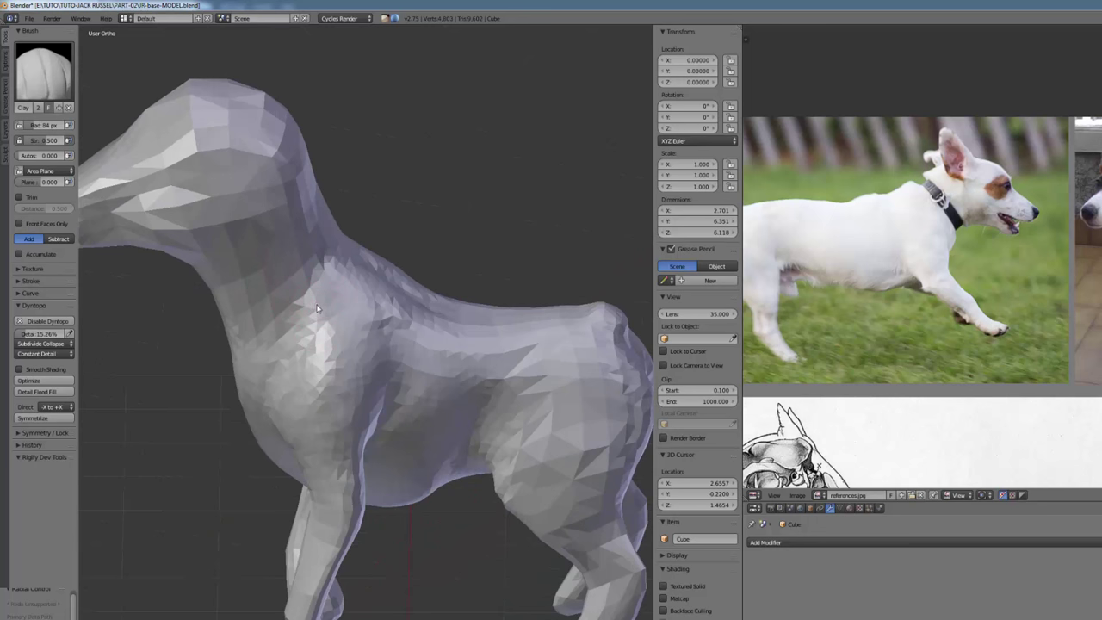
mouse_move(224, 308)
left_mouse_down()
mouse_move(286, 308)
mouse_move(305, 226)
left_mouse_up()
middle_click_drag(305, 226, 318, 242)
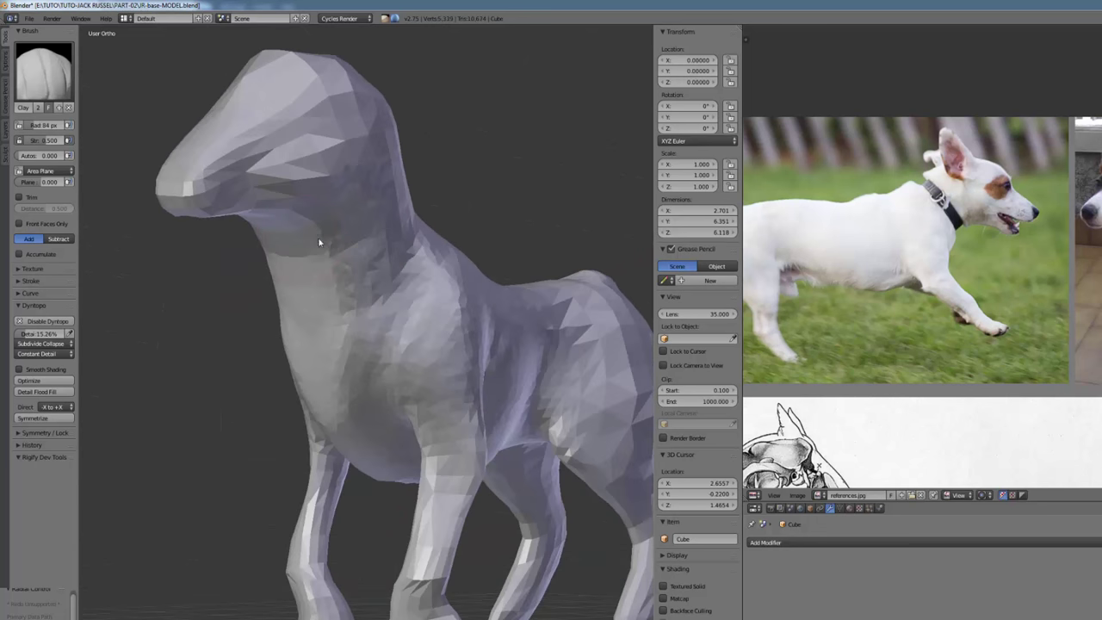
middle_click_drag(338, 281, 379, 219)
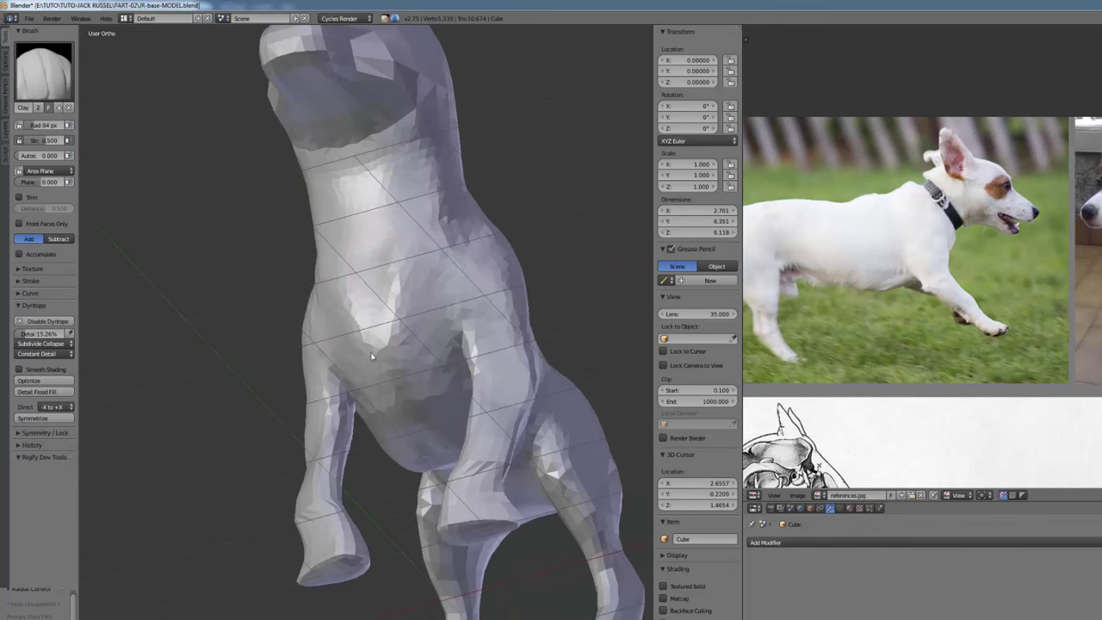
left_click_drag(374, 351, 399, 295)
middle_click_drag(399, 295, 401, 326)
Set the Clay brush radius to 65 px and thicken the upper forelegs, using the skeleton drawing and the snow photo as references.
scroll(934, 265, "down", 2)
middle_click_drag(788, 446, 823, 263)
middle_click_drag(1028, 372, 853, 327)
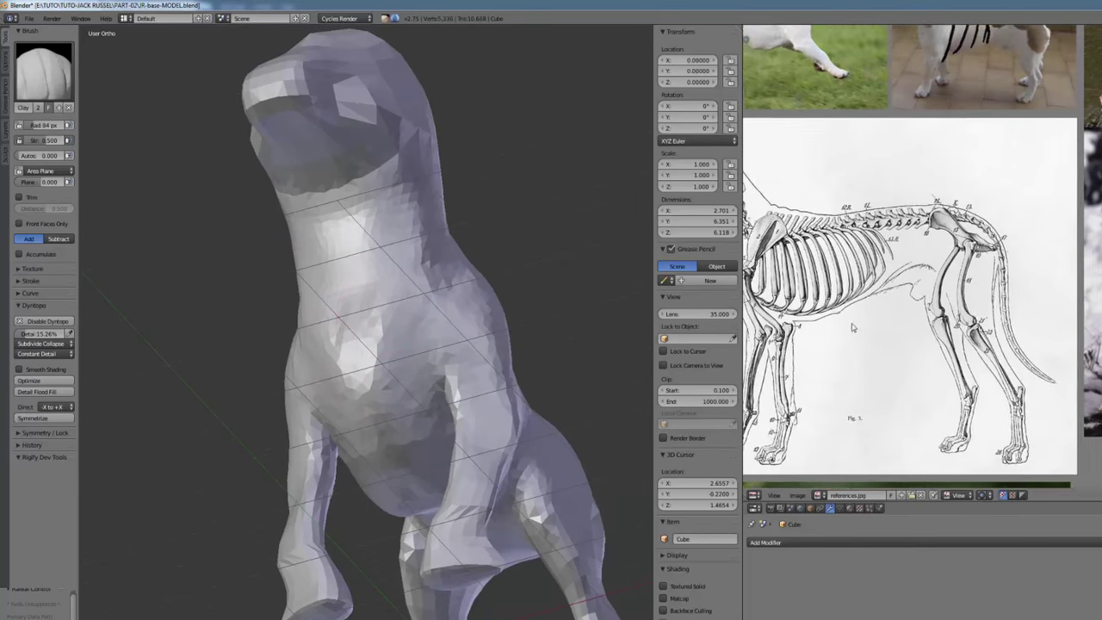
middle_click_drag(1101, 297, 909, 310)
middle_click_drag(495, 339, 564, 336)
key("f")
left_click(499, 353)
mouse_move(482, 346)
left_mouse_down()
mouse_move(479, 391)
mouse_move(508, 442)
left_mouse_up()
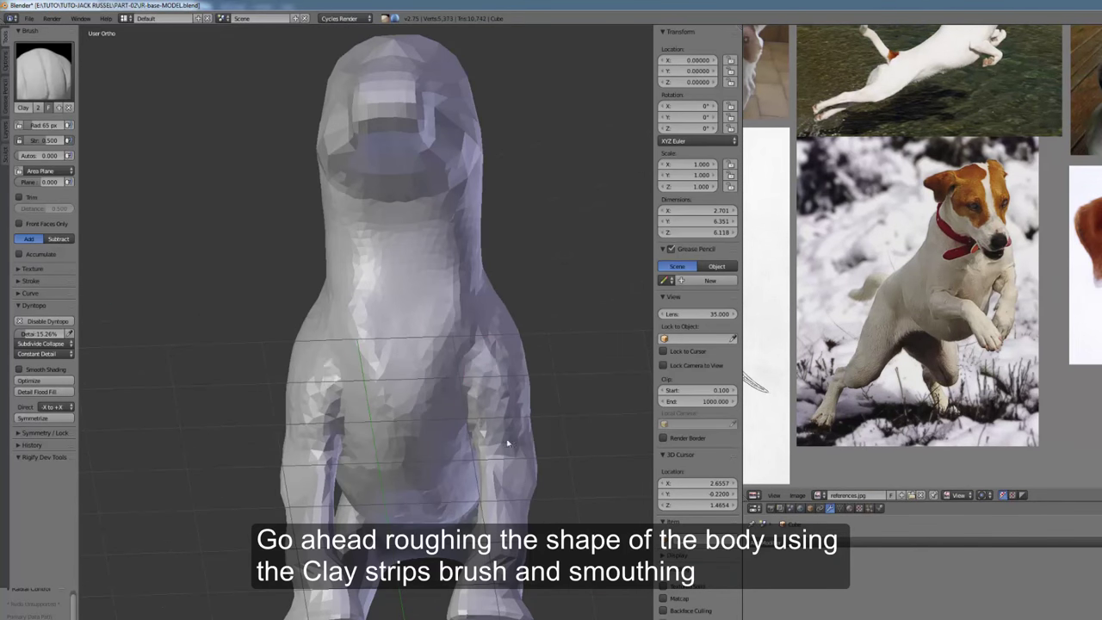
middle_click_drag(509, 442, 525, 430)
left_click_drag(525, 431, 529, 508)
Rough out the lower forelegs and round the front paws with the Clay brush from several sides.
middle_click_drag(529, 508, 204, 504)
left_click_drag(204, 505, 209, 422)
mouse_move(208, 422)
middle_mouse_down()
mouse_move(366, 557)
mouse_move(430, 504)
middle_mouse_up()
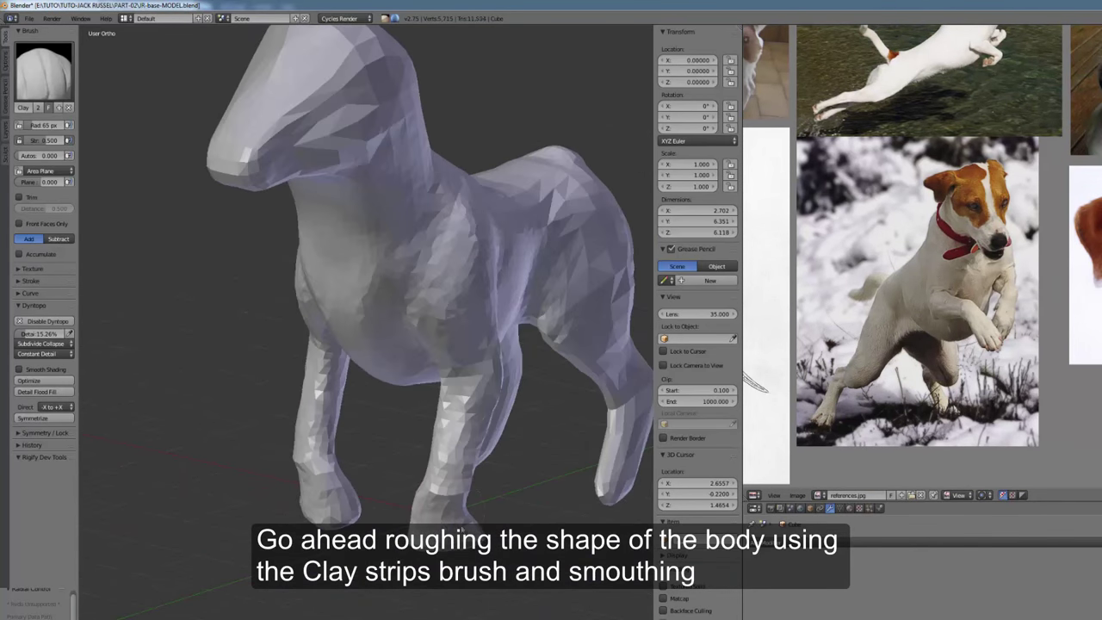
left_click_drag(430, 501, 436, 516)
middle_click_drag(435, 517, 348, 508)
left_click_drag(349, 508, 345, 413)
middle_click_drag(345, 413, 231, 504)
left_click_drag(231, 504, 225, 456)
left_click_drag(226, 457, 223, 499)
middle_click_drag(222, 499, 415, 509)
Build up the hind thighs and the hindquarters with the Clay brush at 65 px radius.
left_click_drag(401, 470, 402, 394)
middle_click_drag(542, 379, 458, 353)
mouse_move(458, 354)
left_mouse_down()
mouse_move(467, 450)
mouse_move(504, 366)
mouse_move(465, 376)
left_mouse_up()
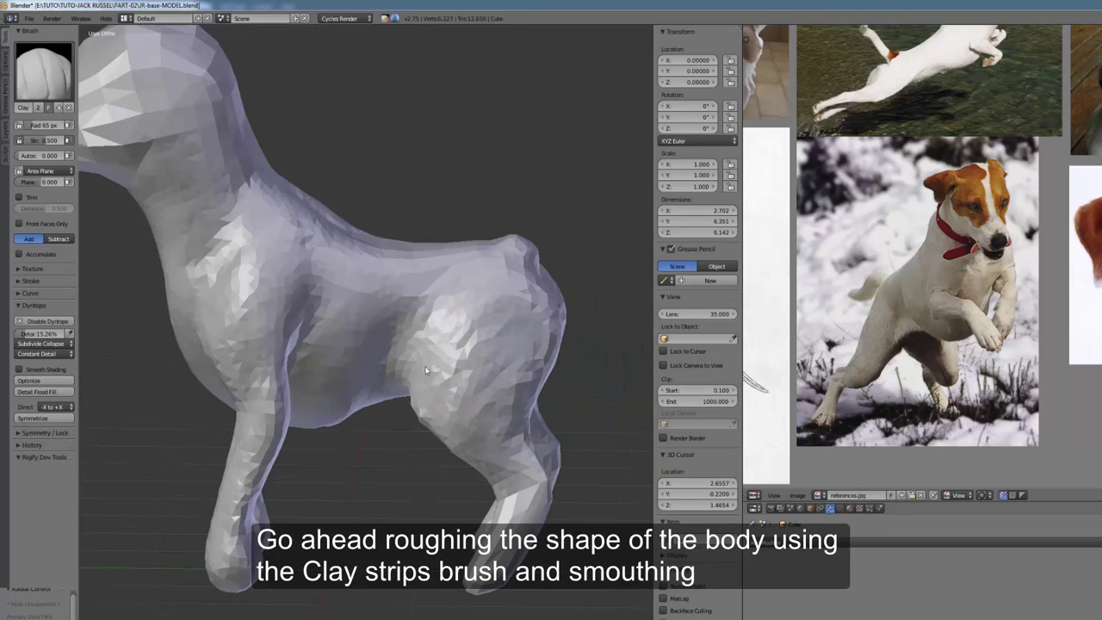
middle_click_drag(425, 370, 359, 380)
left_click_drag(358, 381, 403, 401)
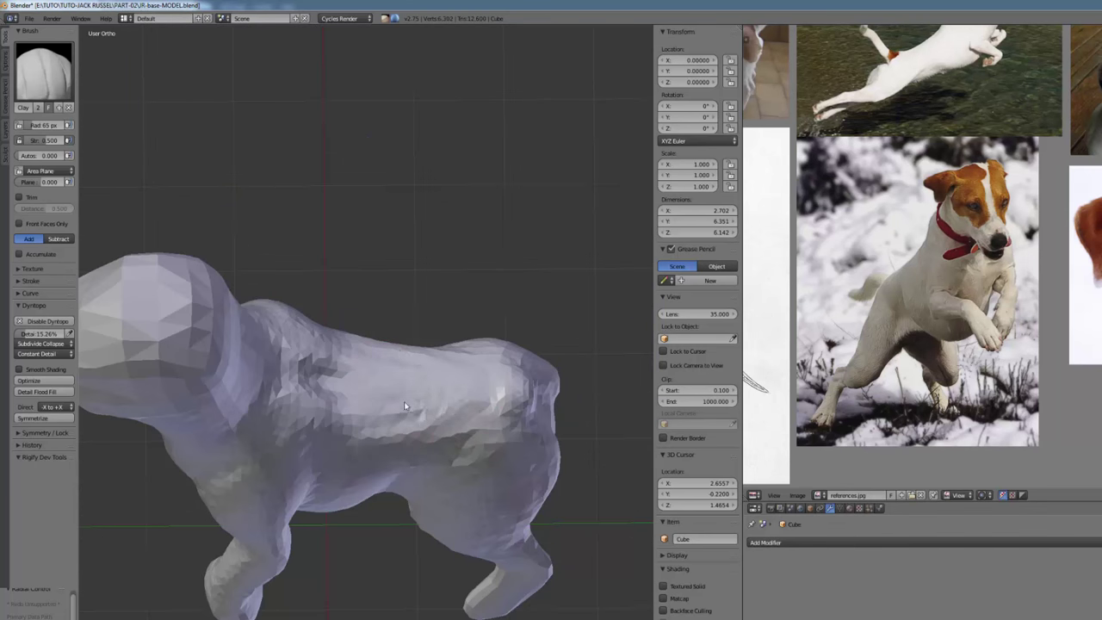
Build up and round the skull and the back of the neck with the Clay brush at 65 px radius.
middle_click_drag(404, 402, 292, 345)
middle_click_drag(267, 215, 335, 241, "shift")
left_click_drag(336, 292, 275, 258)
mouse_move(276, 258)
middle_mouse_down()
mouse_move(294, 273)
mouse_move(270, 339)
middle_mouse_up()
left_click_drag(288, 280, 263, 224)
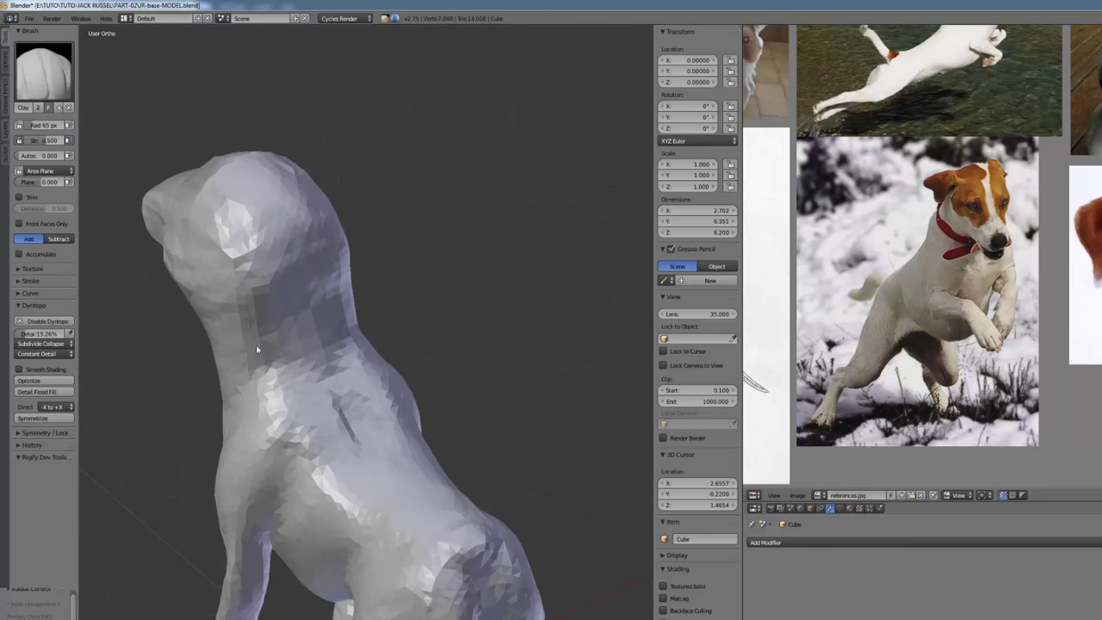
left_click_drag(256, 349, 324, 330)
middle_click_drag(325, 330, 408, 301)
left_click_drag(290, 281, 258, 245)
middle_click_drag(258, 280, 275, 324)
left_click_drag(275, 324, 269, 366)
middle_click_drag(292, 340, 442, 291)
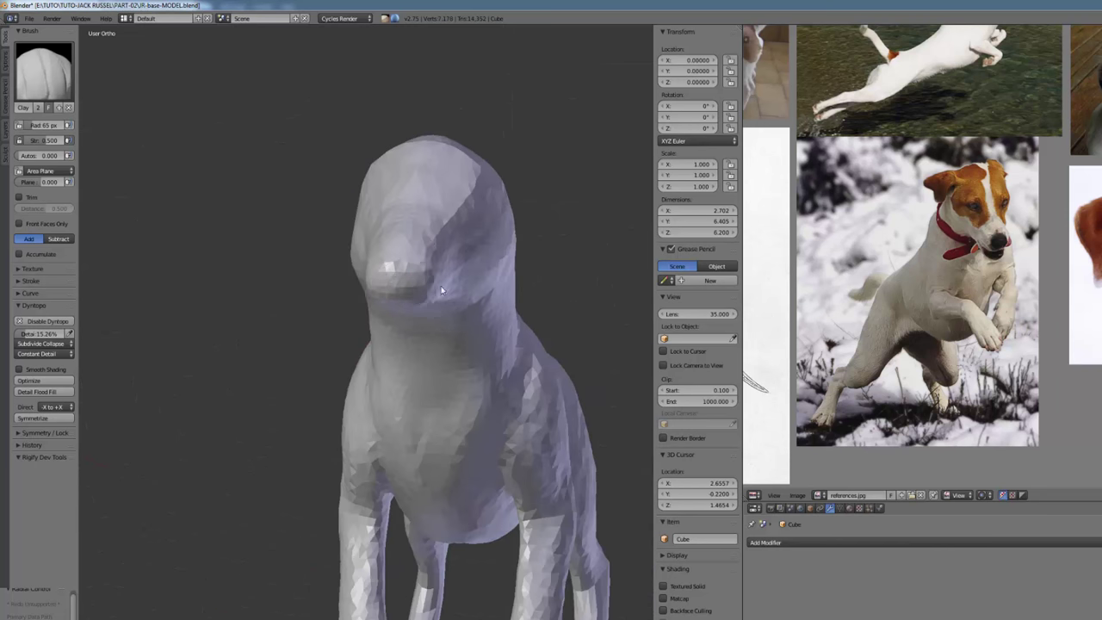
Reduce the Clay brush radius and round the muzzle and the front of the head.
key("f")
left_click_drag(431, 288, 423, 231)
middle_click_drag(422, 230, 344, 258)
left_click_drag(344, 258, 366, 293)
Shape the lower legs and paws with the Clay brush at about 46 px radius.
scroll(366, 293, "down", 3)
mouse_move(366, 292)
middle_mouse_down()
mouse_move(281, 367)
mouse_move(254, 423)
mouse_move(194, 379)
middle_mouse_up()
mouse_move(202, 377)
left_mouse_down()
mouse_move(211, 389)
mouse_move(164, 485)
mouse_move(181, 527)
left_mouse_up()
middle_click_drag(181, 527, 482, 511)
left_click_drag(482, 511, 499, 469)
mouse_move(523, 532)
middle_mouse_down("shift")
mouse_move(473, 482)
mouse_move(529, 497)
middle_mouse_up("shift")
middle_click_drag(473, 421, 505, 499)
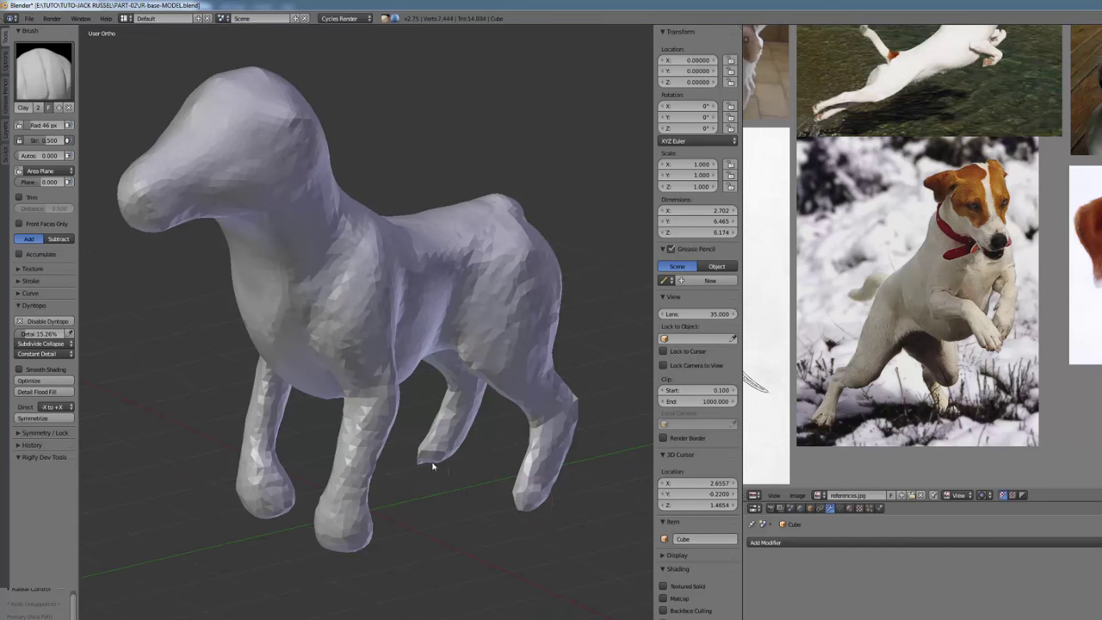
Set the dyntopo detail size to 12.41% and refine the lower hind legs and paws with the Clay brush.
middle_click_drag(433, 466, 123, 304)
left_click_drag(26, 338, 29, 338)
left_click_drag(514, 446, 539, 439)
middle_click_drag(513, 446, 568, 482)
mouse_move(497, 506)
left_mouse_down()
mouse_move(492, 514)
mouse_move(497, 505)
left_mouse_up()
mouse_move(498, 505)
middle_mouse_down()
mouse_move(558, 401)
mouse_move(520, 444)
middle_mouse_up()
mouse_move(520, 452)
left_mouse_down()
mouse_move(506, 491)
mouse_move(522, 445)
left_mouse_up()
middle_click_drag(522, 446, 491, 420)
Refine the thigh and flank in the right orthographic view, with the running dog and skeleton references in view.
mouse_move(758, 175)
middle_mouse_down()
mouse_move(913, 325)
mouse_move(999, 273)
mouse_move(896, 268)
middle_mouse_up()
middle_click_drag(909, 320, 872, 279)
key("KP_3")
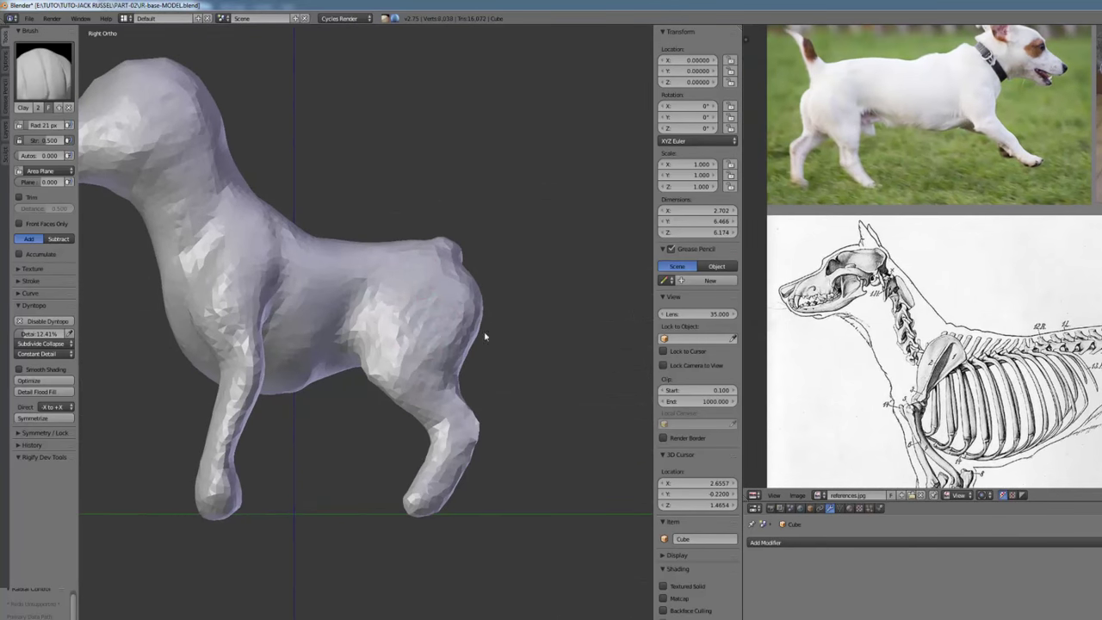
left_click_drag(383, 323, 400, 372)
mouse_move(335, 324)
left_mouse_down()
mouse_move(355, 334)
mouse_move(355, 299)
left_mouse_up()
Set the Clay brush radius to about 50 px and round out the thigh.
middle_click_drag(349, 357, 472, 226)
key("f")
left_click_drag(432, 389, 451, 377)
mouse_move(424, 413)
middle_mouse_down()
mouse_move(381, 459)
mouse_move(374, 438)
mouse_move(425, 294)
mouse_move(496, 328)
mouse_move(402, 296)
middle_mouse_up()
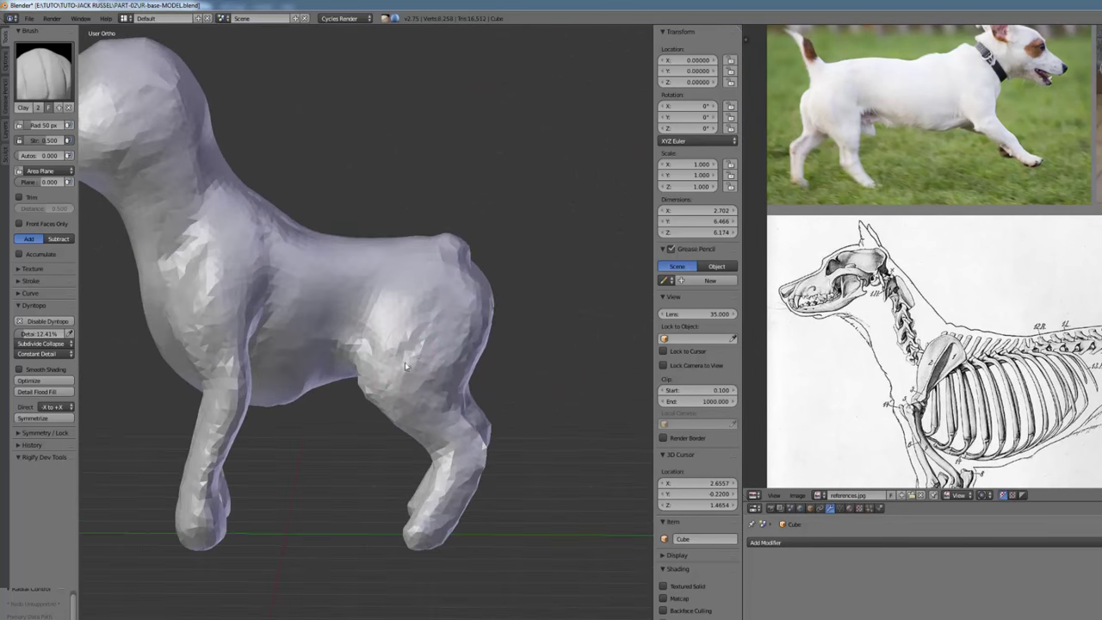
key("f")
left_click_drag(399, 317, 394, 362)
Adjust the Clay brush radius and shape the front of the hind leg below the knee.
middle_click_drag(418, 388, 410, 425)
key("f")
left_click_drag(409, 428, 407, 428)
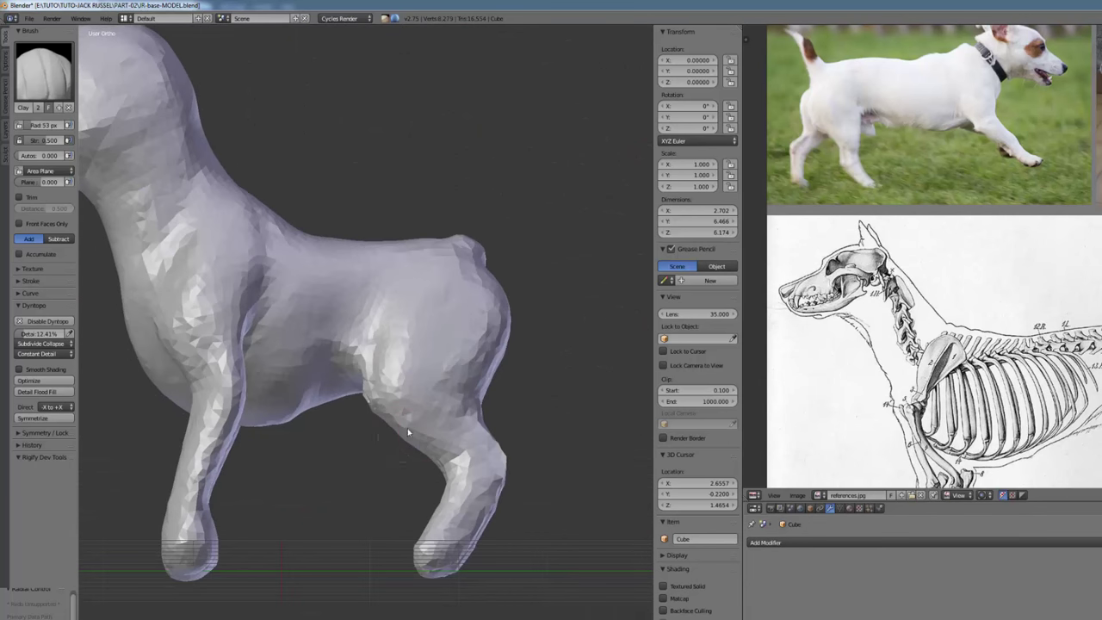
mouse_move(407, 428)
middle_mouse_down()
mouse_move(503, 424)
mouse_move(456, 422)
mouse_move(408, 401)
mouse_move(479, 433)
middle_mouse_up()
left_click_drag(479, 433, 489, 465)
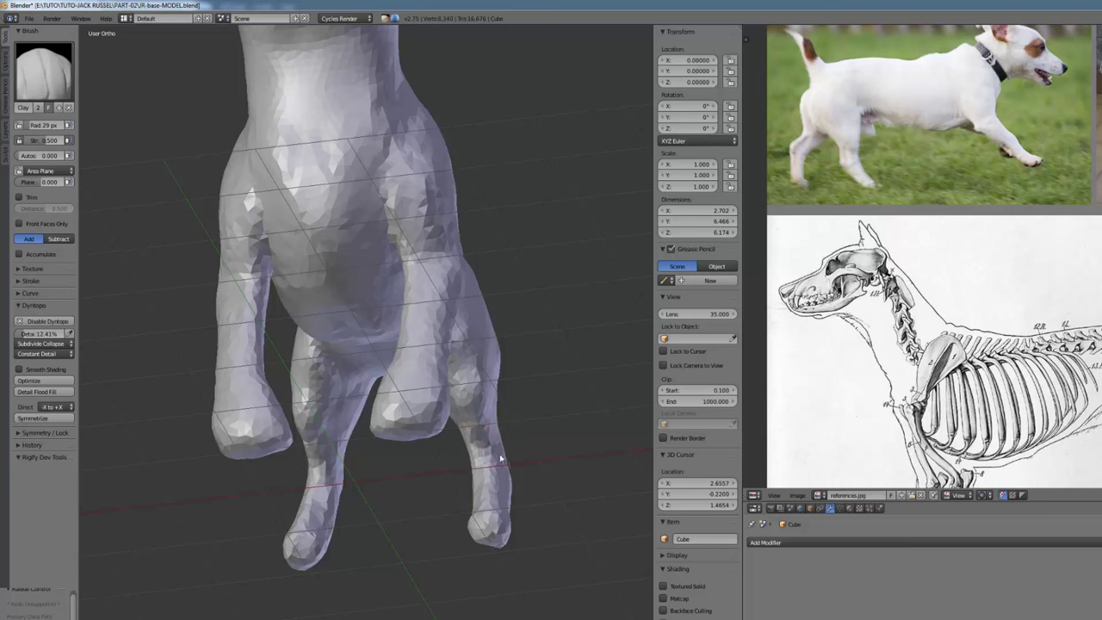
Sculpt the inner and rear sides of the hind legs down to the hocks with the Clay brush at about 39 px radius.
mouse_move(500, 454)
middle_mouse_down()
mouse_move(337, 415)
mouse_move(314, 430)
middle_mouse_up()
key("f")
left_click_drag(291, 386, 275, 405)
mouse_move(297, 422)
middle_mouse_down()
mouse_move(270, 443)
mouse_move(245, 387)
middle_mouse_up()
key("f")
left_click_drag(280, 378, 232, 516)
middle_click_drag(245, 499, 379, 508)
left_click_drag(332, 443, 323, 508)
mouse_move(344, 482)
middle_mouse_down()
mouse_move(399, 495)
mouse_move(285, 479)
middle_mouse_up()
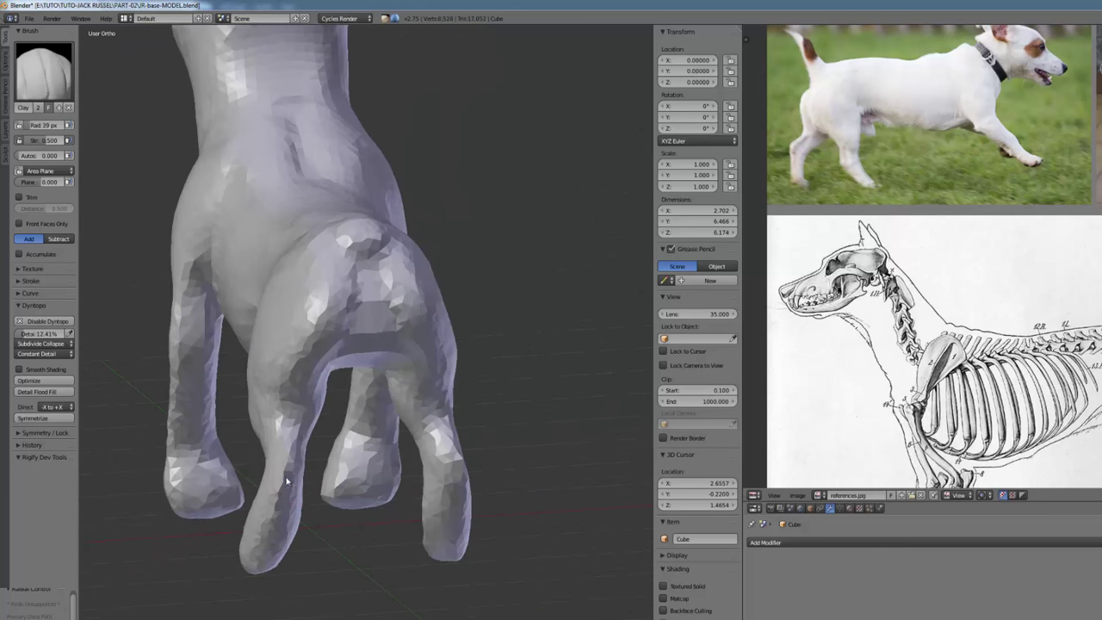
left_click_drag(285, 474, 288, 490)
Set the Clay brush radius to 49 px and refine the hock of the hind leg.
mouse_move(288, 487)
middle_mouse_down()
mouse_move(256, 488)
mouse_move(226, 465)
middle_mouse_up()
key("f")
mouse_move(222, 469)
left_mouse_down()
mouse_move(226, 459)
mouse_move(241, 467)
left_mouse_up()
mouse_move(241, 467)
middle_mouse_down()
mouse_move(482, 448)
mouse_move(510, 463)
mouse_move(465, 524)
mouse_move(414, 522)
middle_mouse_up()
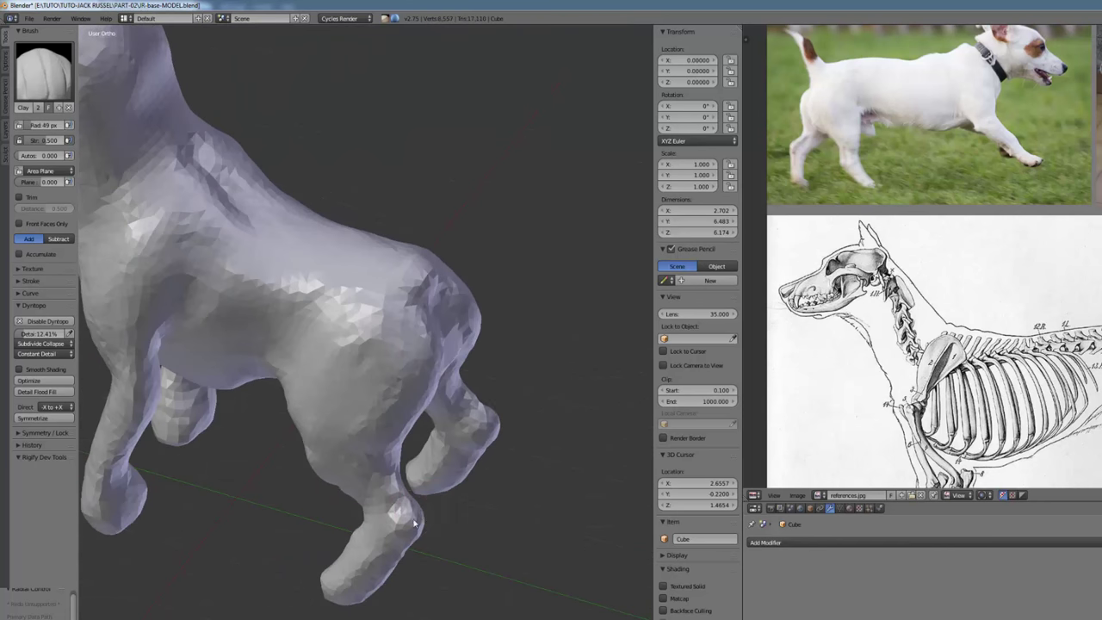
Adjust the Clay brush radius and build up the hind leg from the hock to the thigh.
key("f")
left_click_drag(413, 517, 406, 465)
mouse_move(407, 465)
middle_mouse_down()
mouse_move(404, 420)
mouse_move(444, 439)
mouse_move(423, 452)
mouse_move(454, 307)
middle_mouse_up()
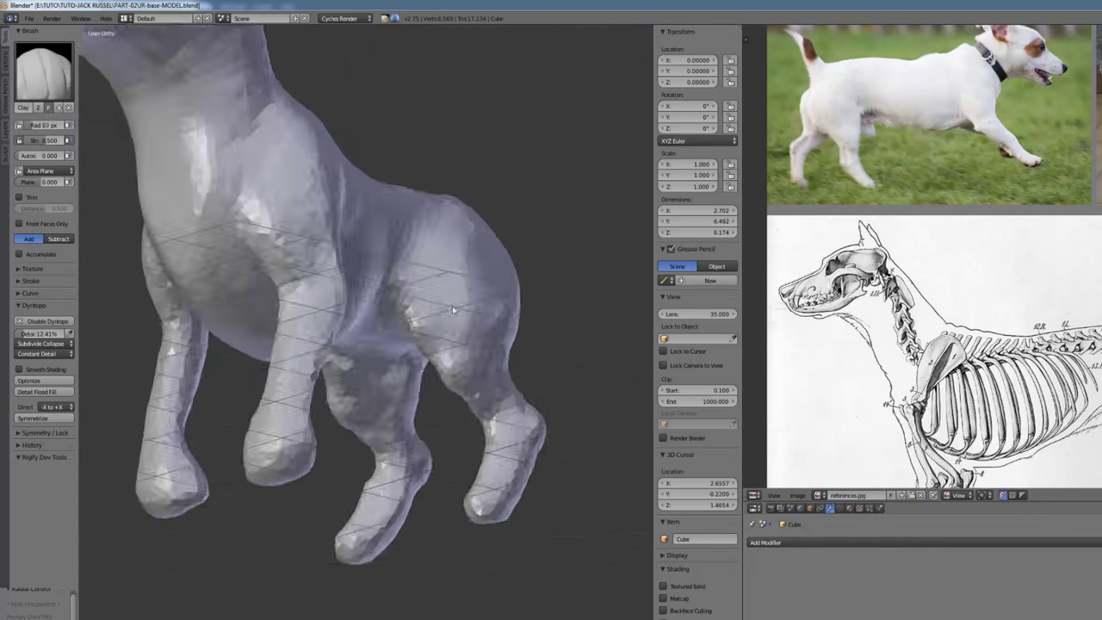
key("f")
left_click(428, 332)
left_click_drag(421, 323, 404, 250)
Fill out the front of the chest with the Clay brush at about 82 px radius.
middle_click_drag(405, 249, 377, 293)
mouse_move(301, 270)
middle_mouse_down()
mouse_move(315, 344)
mouse_move(352, 285)
middle_mouse_up()
middle_click_drag(396, 377, 452, 365)
left_click_drag(370, 224, 340, 305)
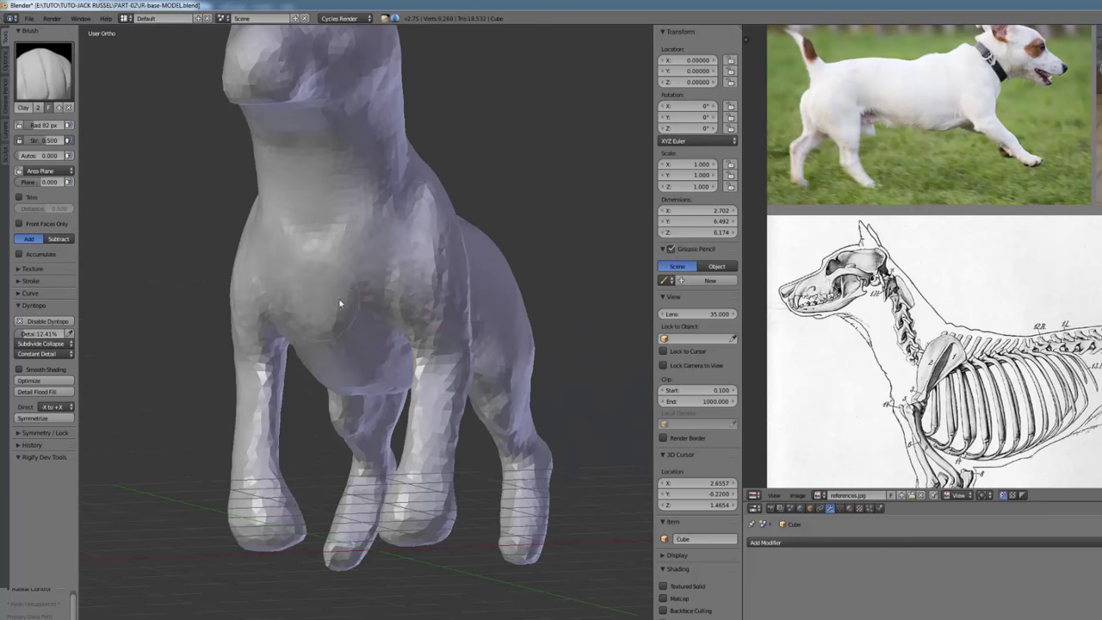
Adjust the Clay brush radius to about 83 px and thicken the outer side of the front legs.
middle_click_drag(339, 305, 387, 297)
key("f")
left_click(461, 393)
left_click_drag(460, 426, 457, 379)
middle_click_drag(483, 362, 481, 391)
key("f")
left_click(457, 507)
middle_click_drag(458, 507, 450, 497, "shift")
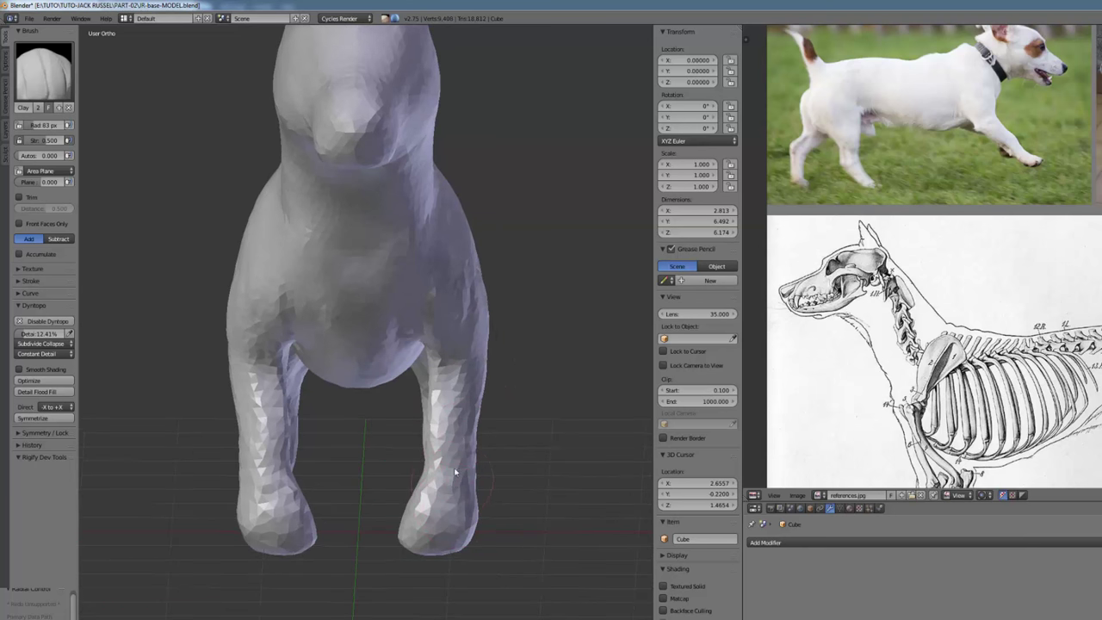
Following the front-view photo of the running dog, nudge the elbow outward with the Grab brush at 245 px radius.
mouse_move(927, 312)
middle_mouse_down()
mouse_move(822, 250)
mouse_move(822, 226)
middle_mouse_up()
scroll(823, 225, "down", 1)
middle_click_drag(821, 318, 819, 342, "ctrl")
middle_click_drag(819, 342, 845, 283)
middle_click_drag(787, 361, 754, 131)
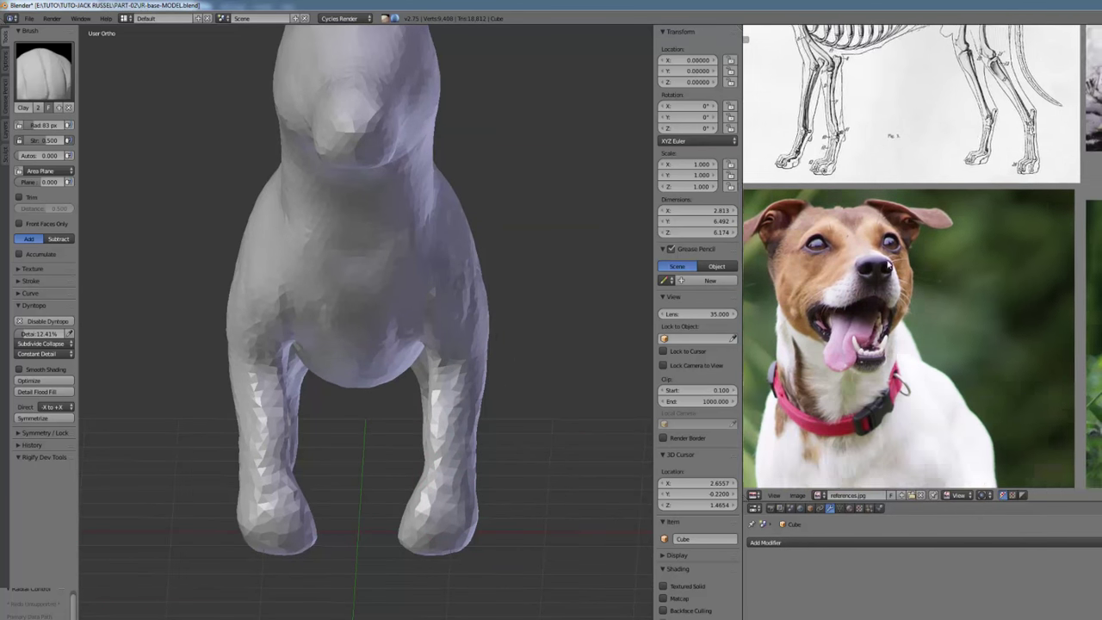
middle_click_drag(839, 469, 856, 251)
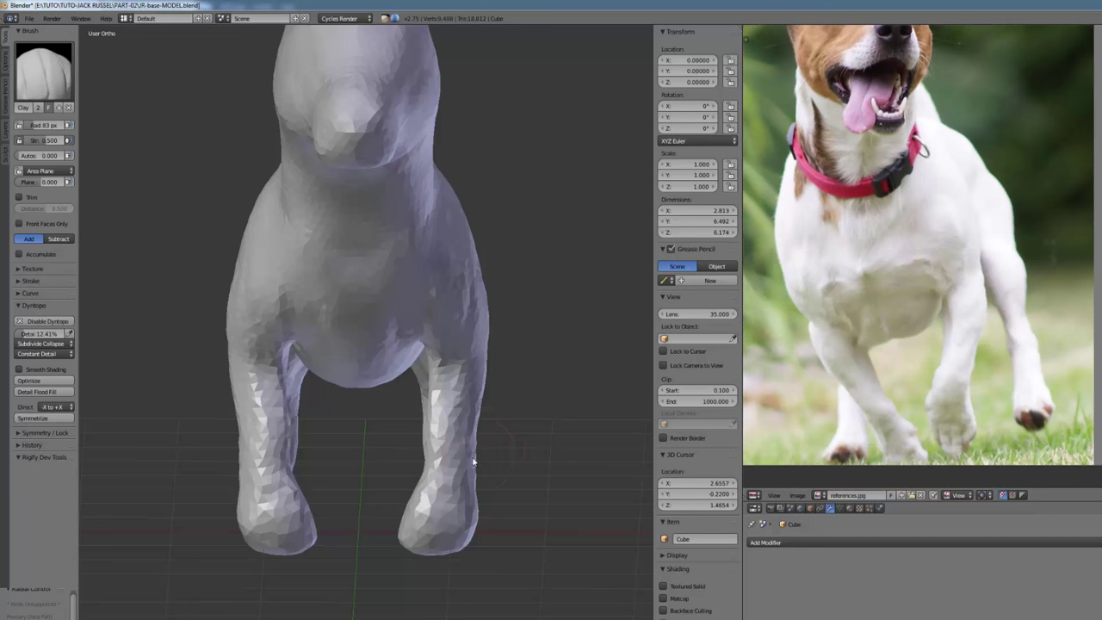
key("g")
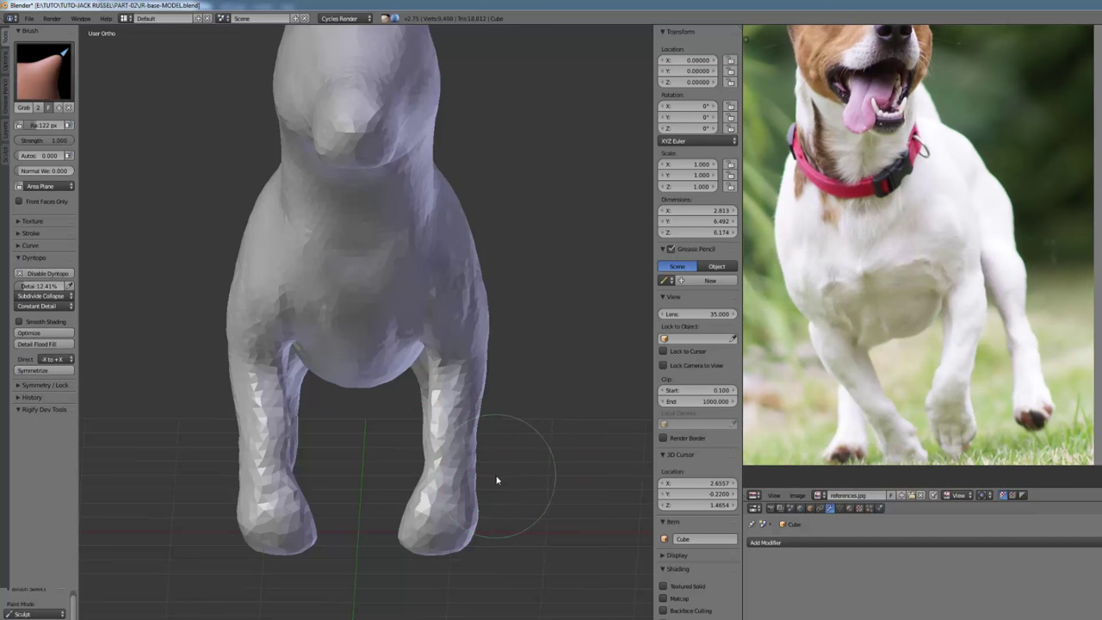
key("f")
left_click(516, 491)
key("f")
left_click(527, 494)
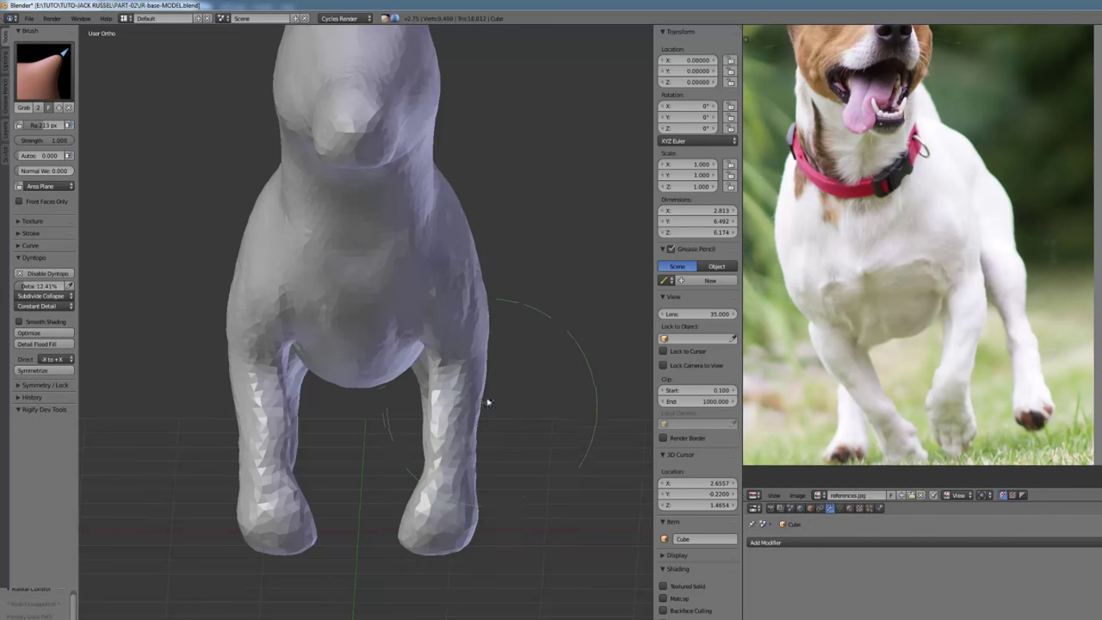
key("f")
left_click(476, 409)
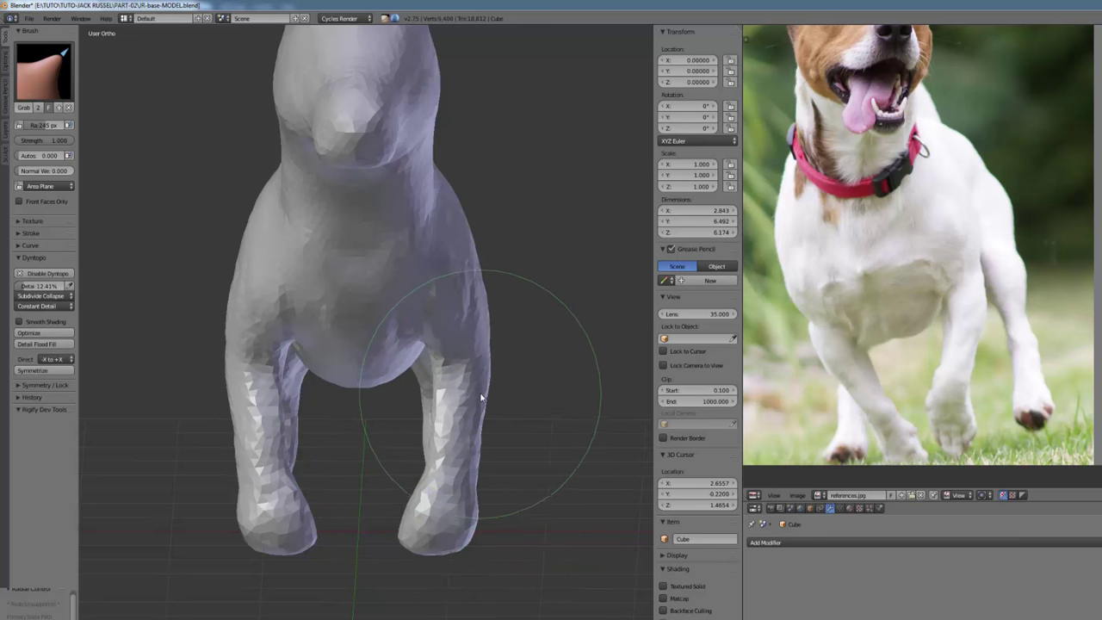
left_click_drag(481, 397, 485, 398)
Pull the lower front legs and paws inward and the elbows farther outward with the Grab brush.
left_click_drag(478, 462, 462, 458)
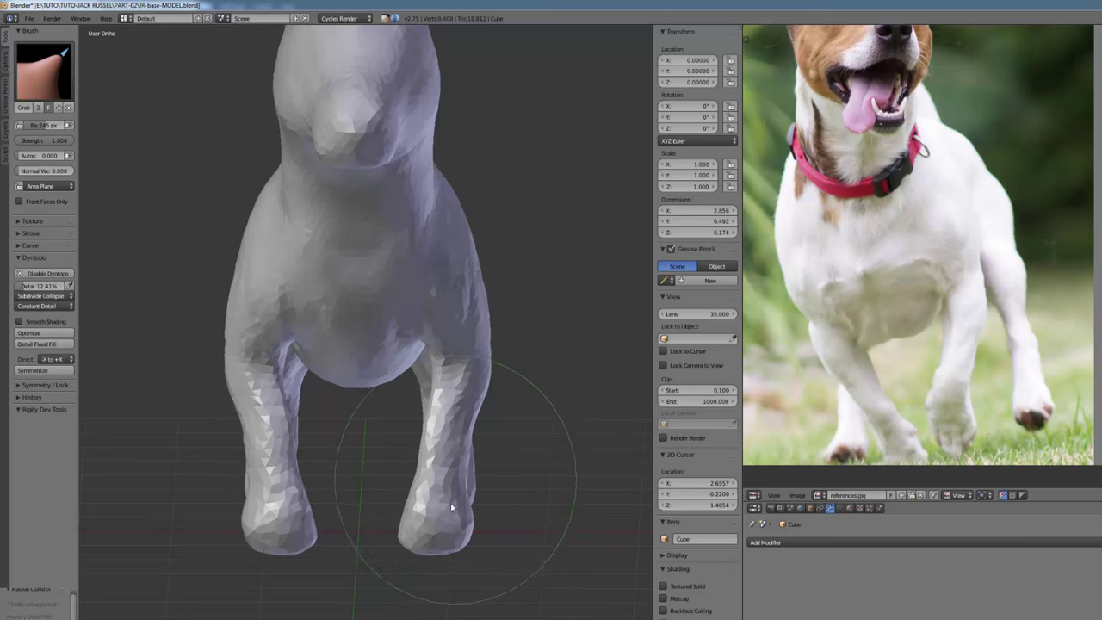
left_click_drag(445, 543, 441, 541)
left_click_drag(480, 386, 492, 379)
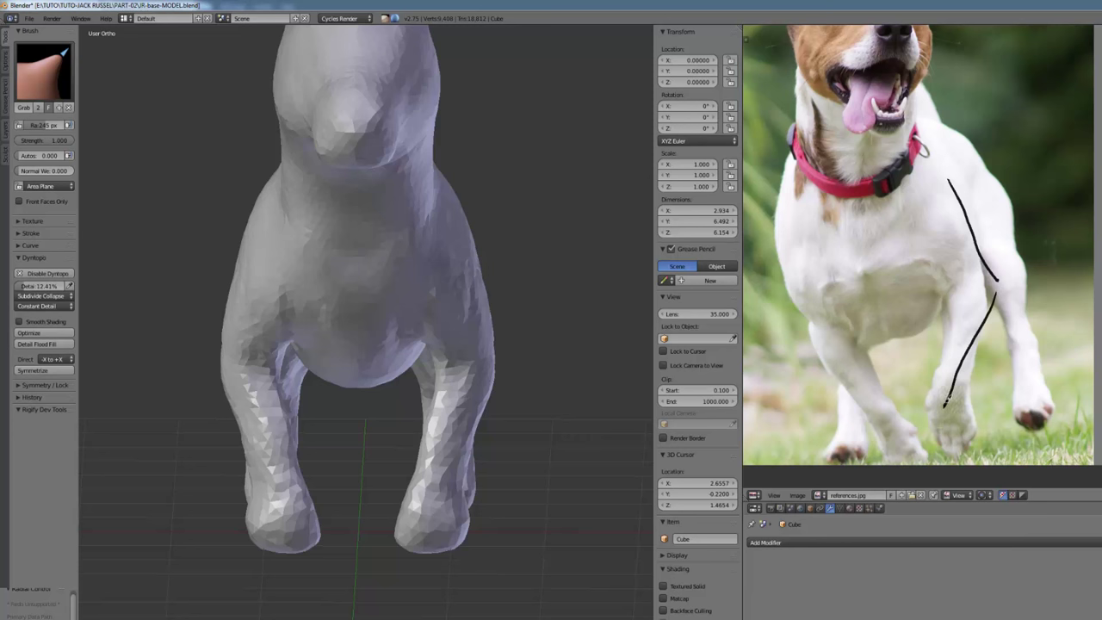
Mark the foreleg's bend and ground line on the reference photo, and move the front paws outward with the Grab brush at 195 px radius.
left_click_drag(978, 456, 976, 459)
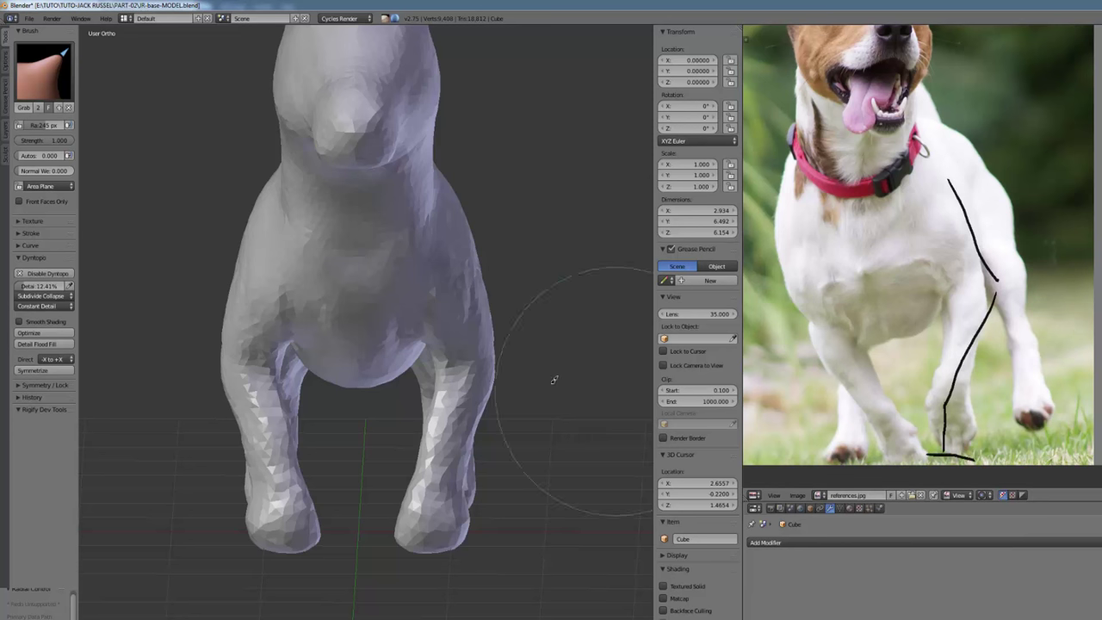
key("f")
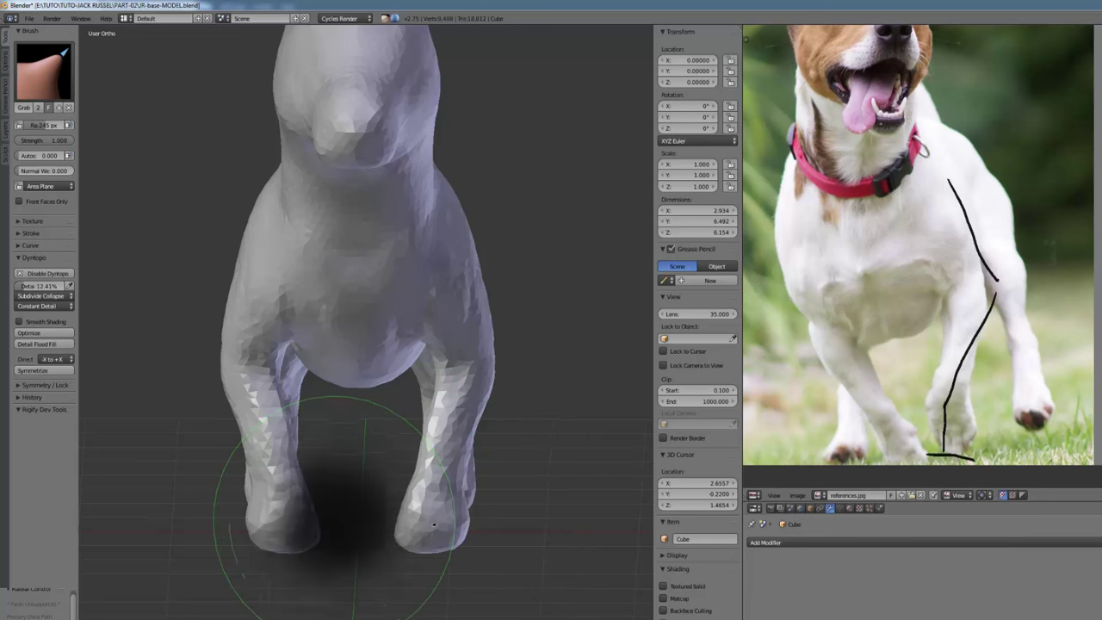
left_click(401, 438)
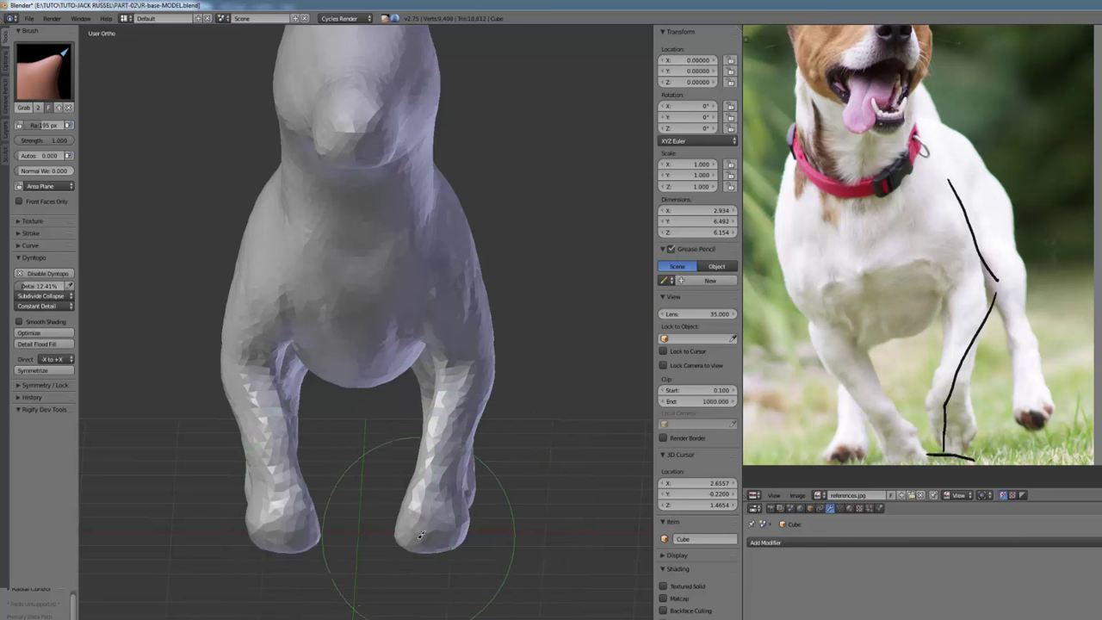
mouse_move(411, 531)
left_mouse_down()
mouse_move(456, 540)
mouse_move(424, 537)
left_mouse_up()
Set the Grab brush radius to 252 px and realign the front legs from wrist to elbow to match the marked bend.
key("f")
left_click(485, 503)
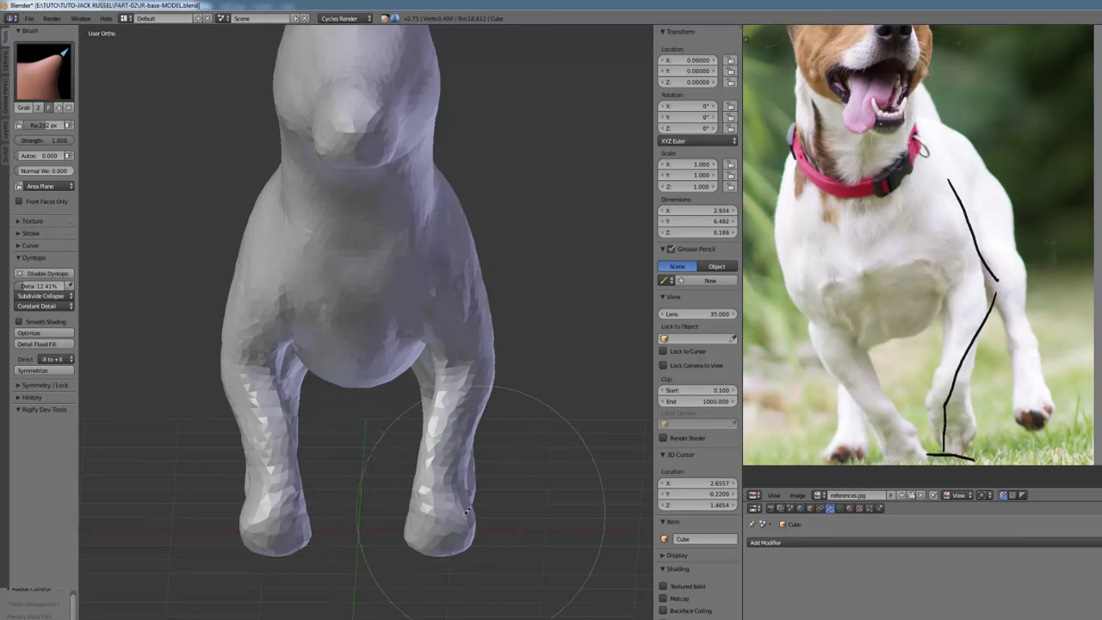
left_click_drag(450, 498, 442, 496)
left_click_drag(456, 427, 448, 428)
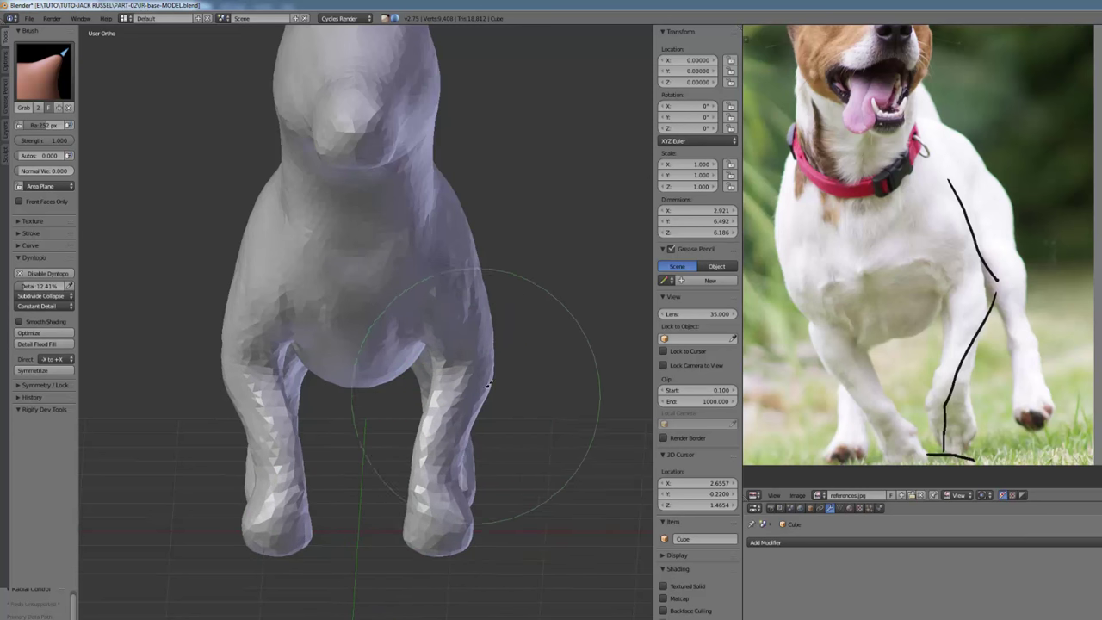
left_click_drag(493, 375, 488, 375)
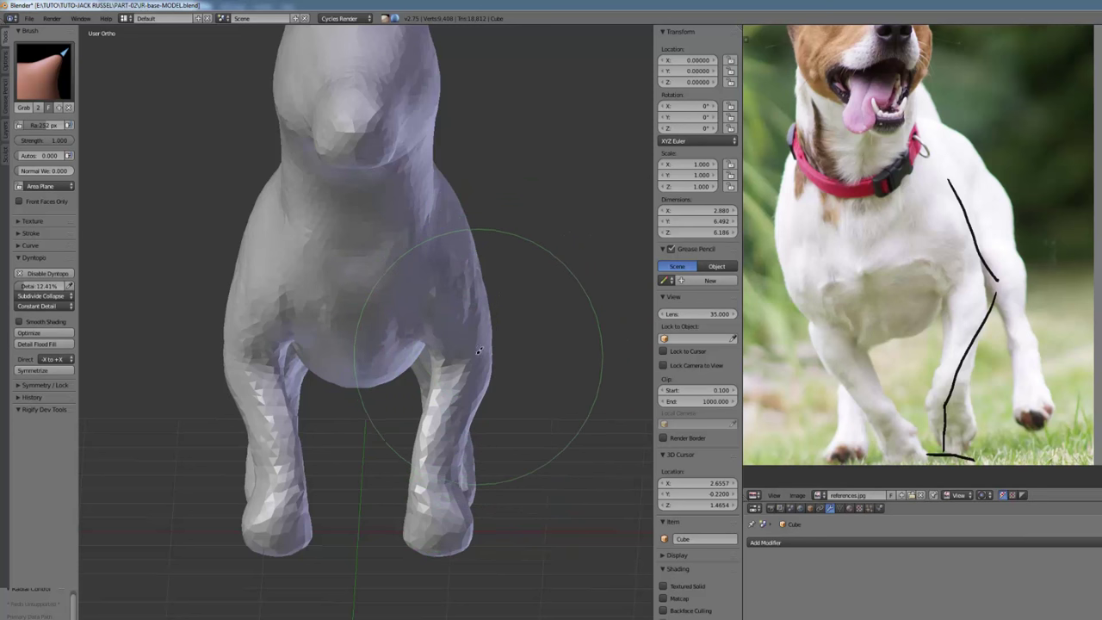
left_click_drag(473, 362, 478, 359)
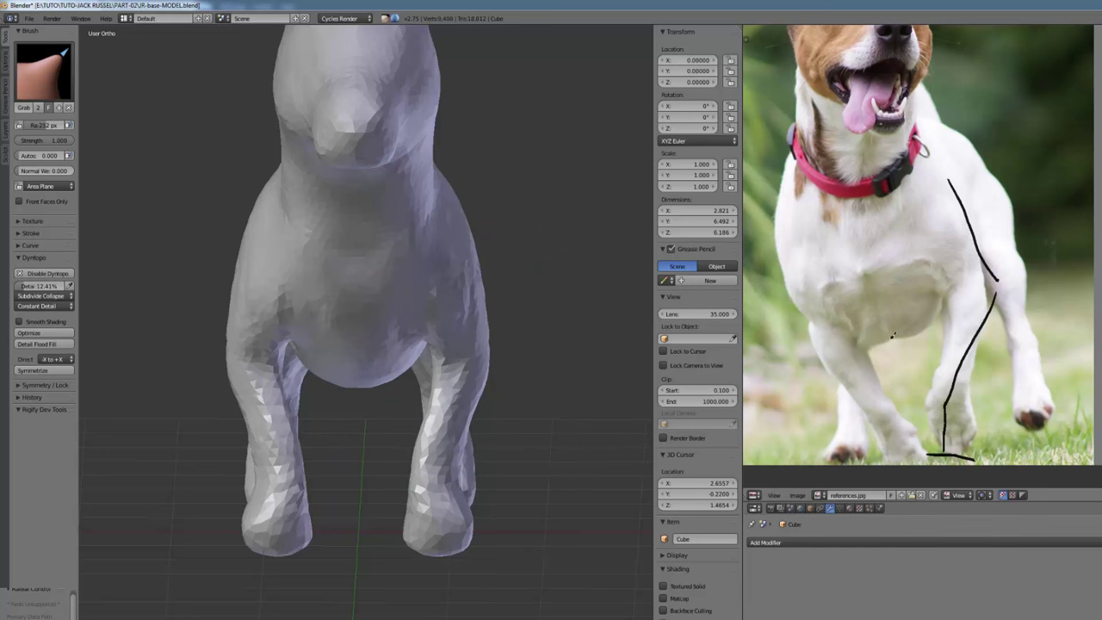
Pull the underside of the chest slightly downward with the Grab brush, reducing its radius to 204 px and 141 px.
key("f")
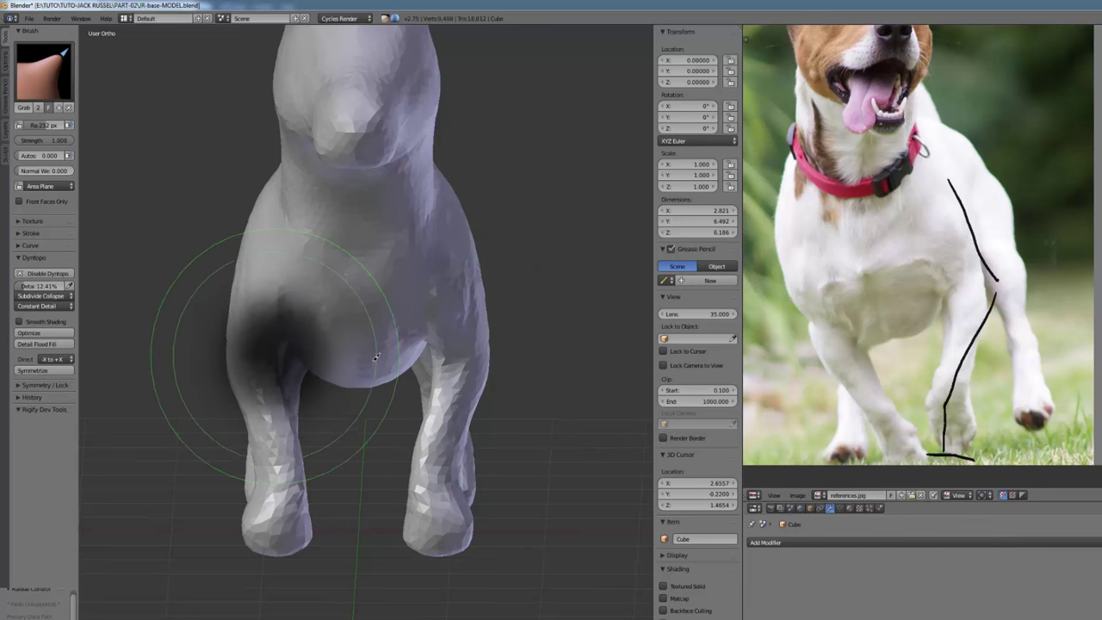
left_click(404, 361)
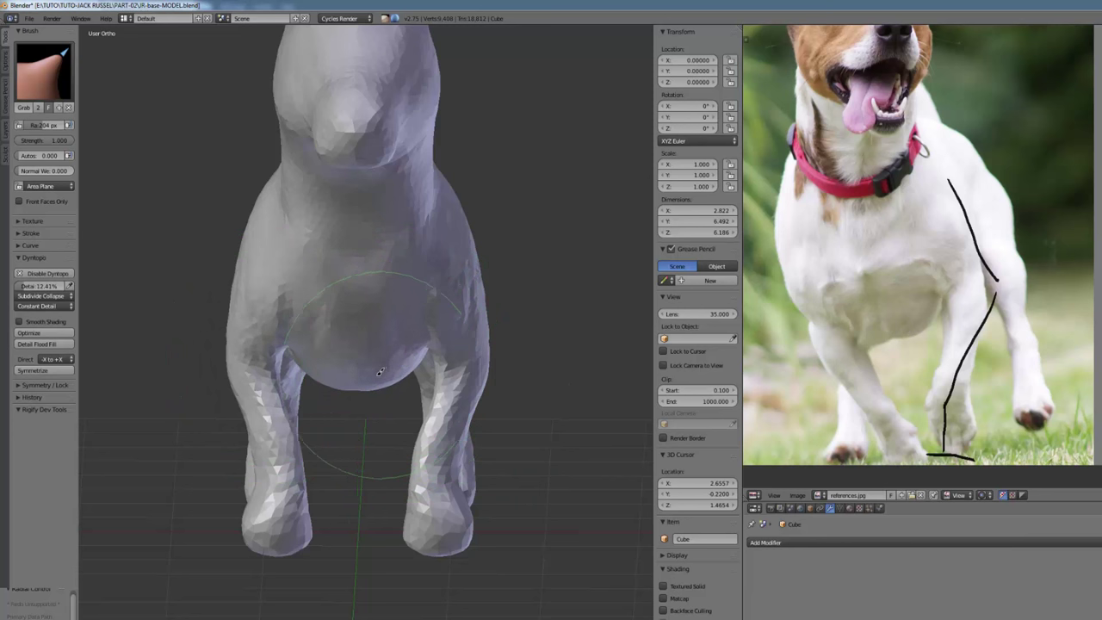
key("f")
left_click(398, 362)
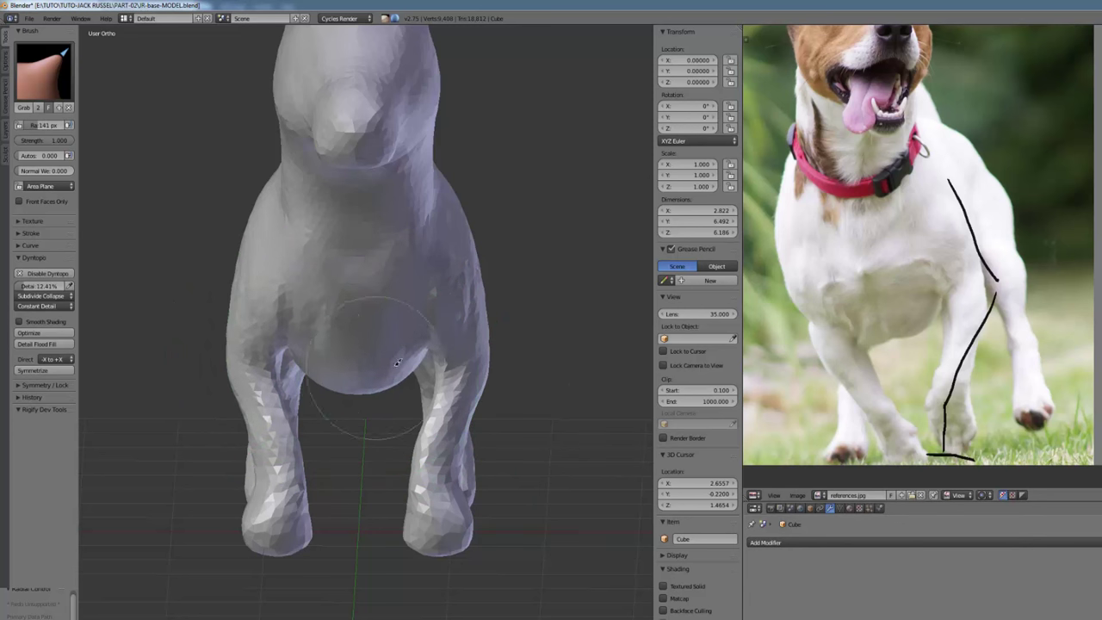
Pull the elbows outward and upward, and set the Grab brush radius to 217 px.
left_click_drag(465, 352, 492, 334)
key("f")
left_click(488, 350)
key("f")
left_click(501, 351)
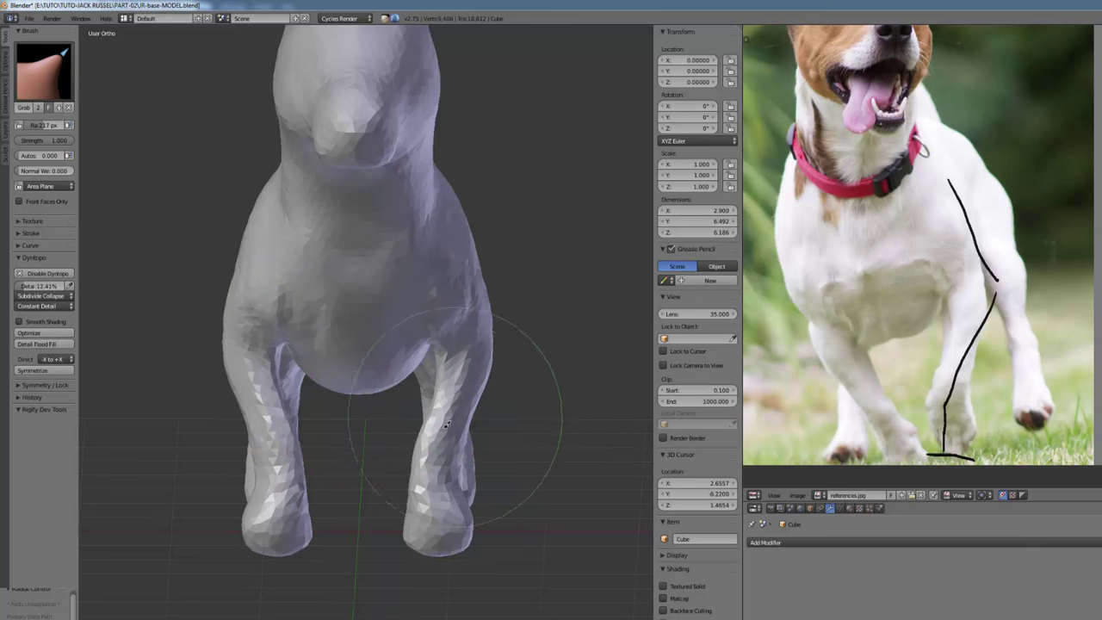
Shift the elbow of the front leg backward from the side view with the Grab brush.
mouse_move(470, 415)
middle_mouse_down()
mouse_move(344, 379)
mouse_move(378, 366)
middle_mouse_up()
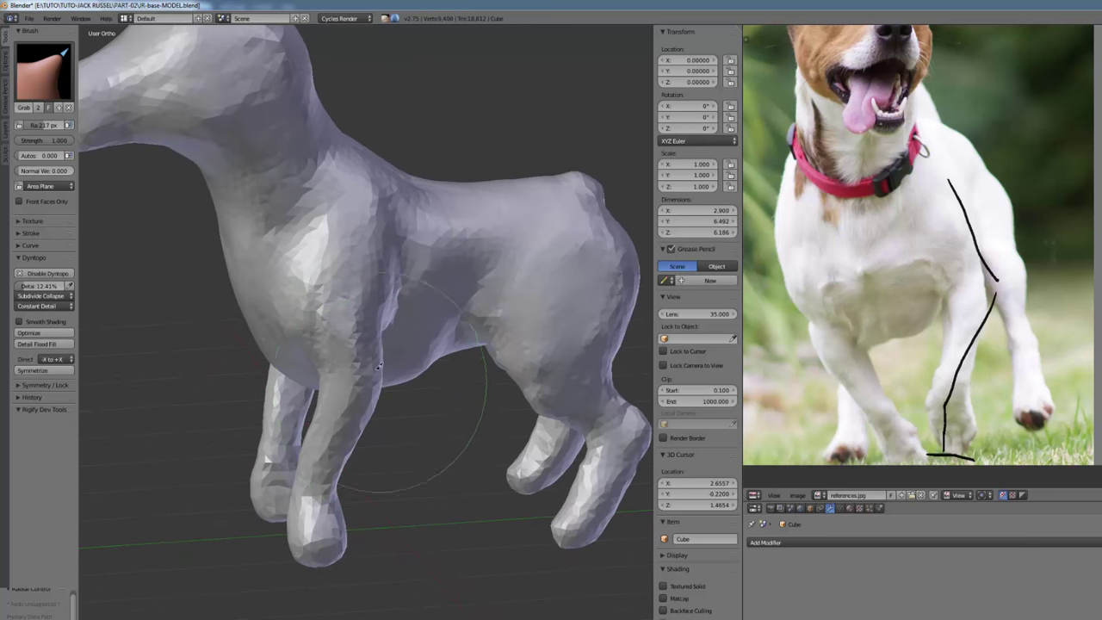
key("f")
left_click(379, 368)
left_click_drag(379, 366, 393, 372)
middle_click_drag(393, 372, 289, 343)
left_click_drag(355, 338, 370, 341)
Set the Grab brush radius to 221 px and push the upper foreleg and elbow inward from behind.
mouse_move(372, 346)
middle_mouse_down()
mouse_move(459, 367)
mouse_move(301, 437)
mouse_move(310, 291)
middle_mouse_up()
key("f")
left_click(321, 295)
left_click_drag(310, 292, 315, 308)
middle_click_drag(315, 309, 265, 345)
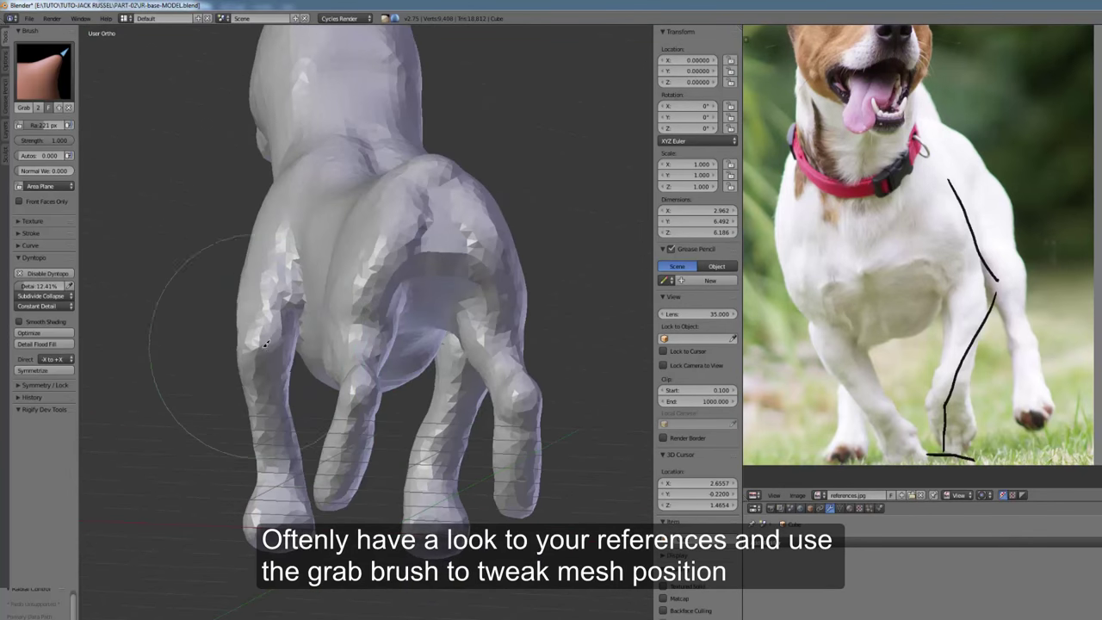
left_click_drag(266, 344, 279, 344)
Examine the dog photos and skeleton drawing in the references against the model's shoulder and back.
middle_click_drag(279, 344, 460, 356)
middle_click_drag(445, 247, 437, 340)
scroll(974, 301, "down", 4)
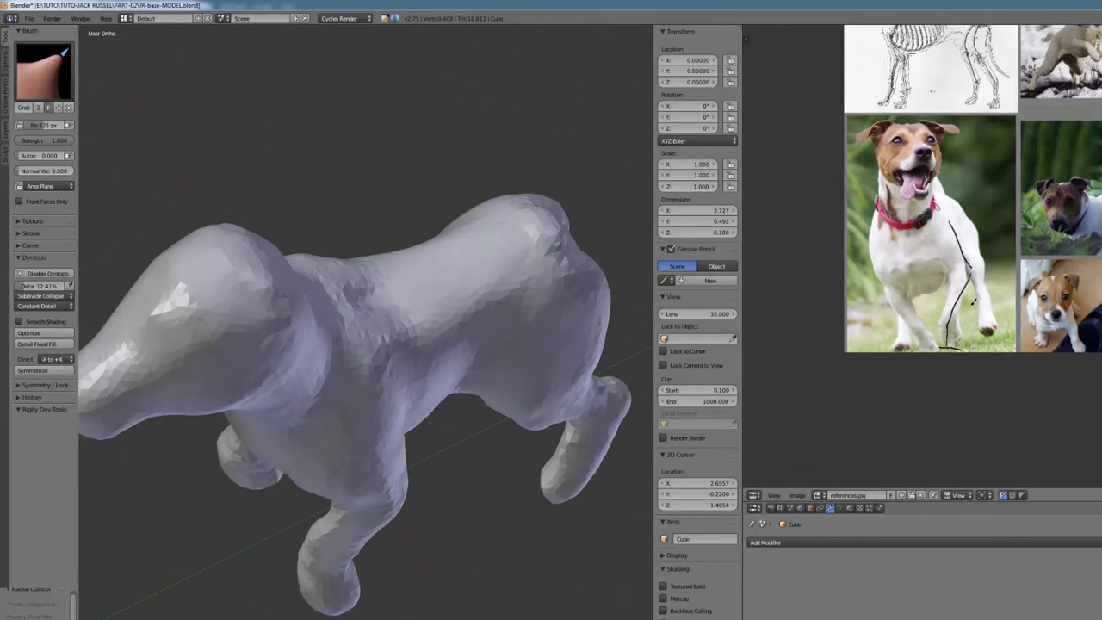
middle_click_drag(974, 301, 795, 482)
scroll(905, 190, "up", 4)
mouse_move(905, 190)
middle_mouse_down()
mouse_move(1085, 289)
mouse_move(1018, 284)
middle_mouse_up()
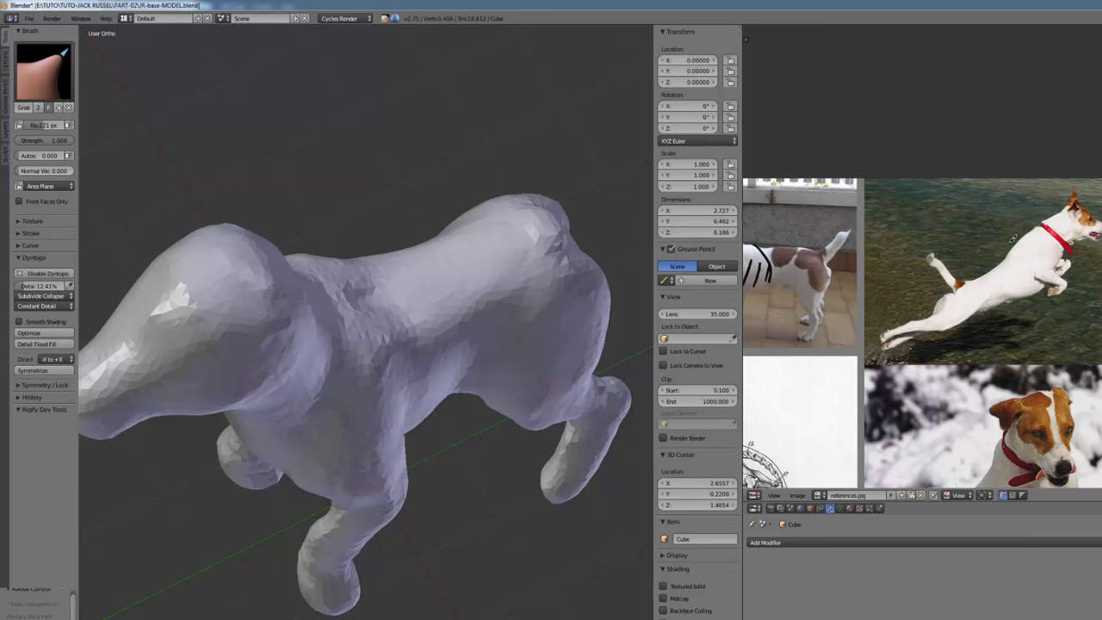
middle_click_drag(912, 299, 841, 125)
middle_click_drag(396, 249, 319, 184)
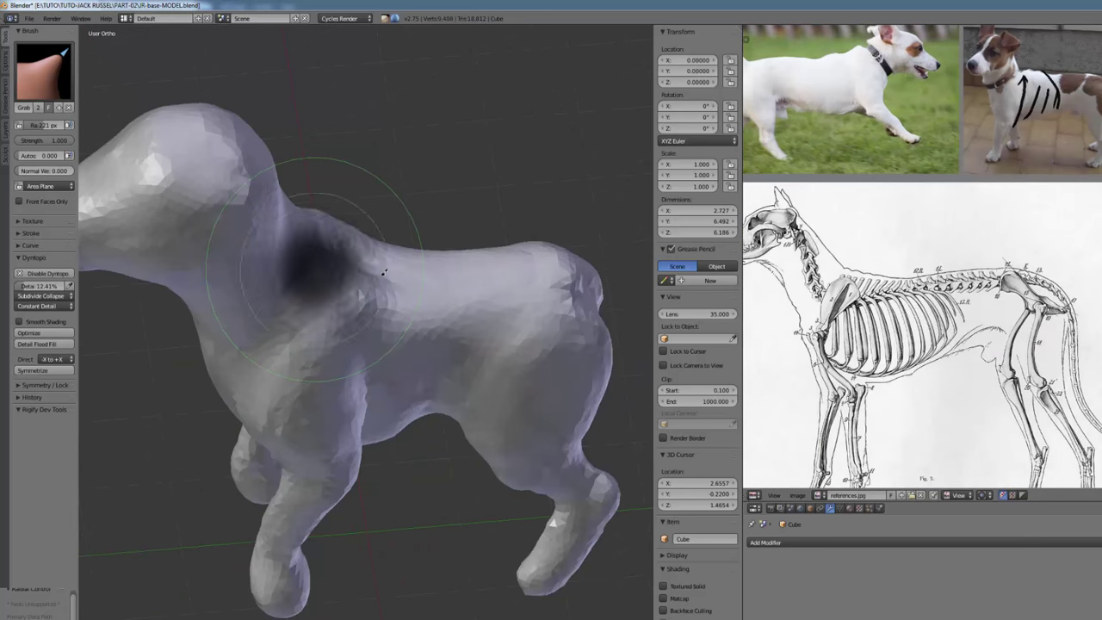
Build up the shoulder and chest with the Clay brush at 62 px radius, using the leaping dog photos as reference.
key("c")
middle_click_drag(377, 315, 453, 233)
middle_click_drag(1037, 90, 750, 175)
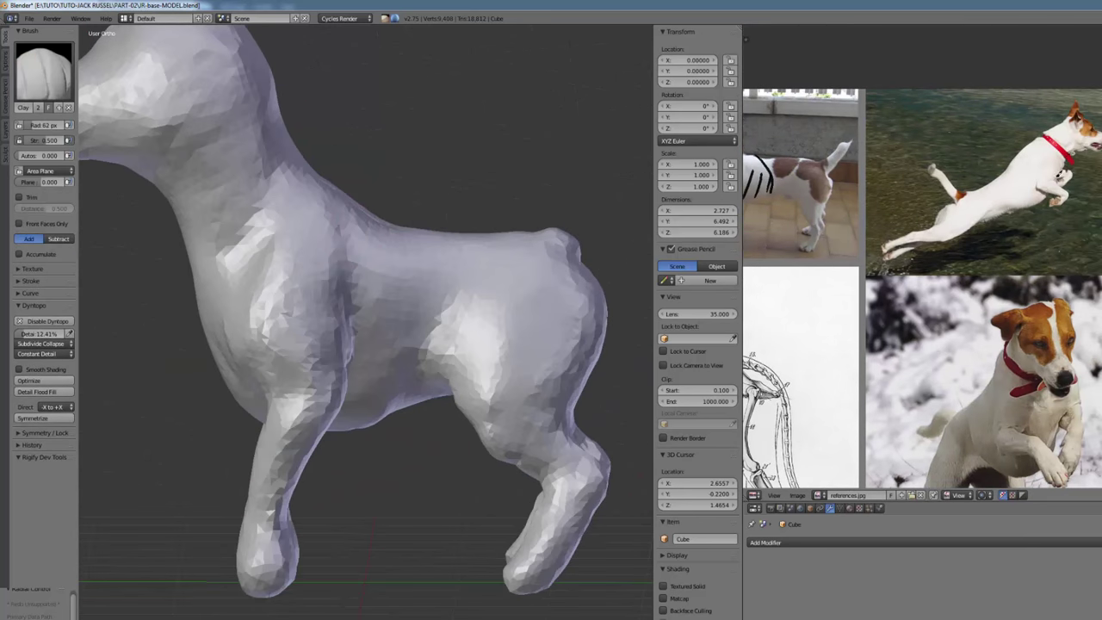
middle_click_drag(322, 183, 373, 213)
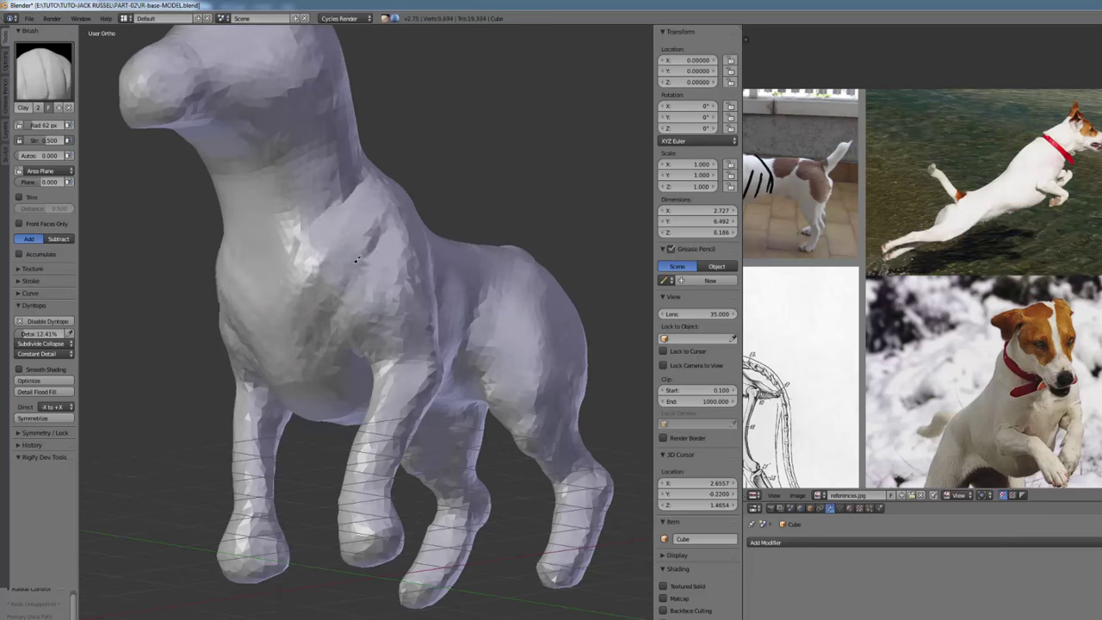
middle_click_drag(358, 260, 341, 361)
middle_click_drag(339, 269, 431, 199)
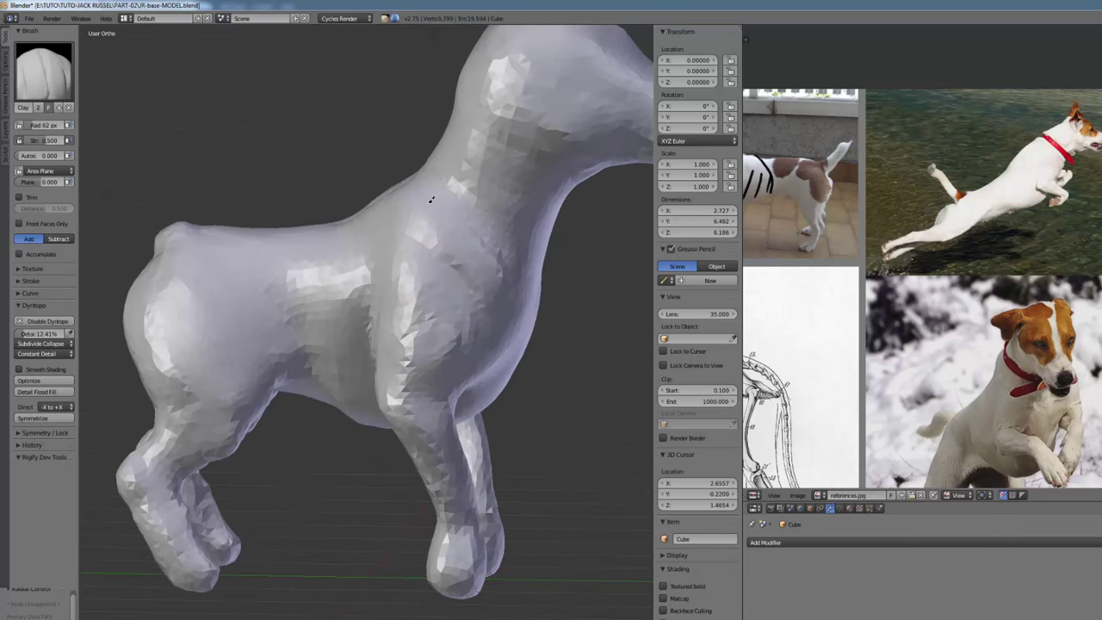
middle_click_drag(457, 319, 521, 297)
left_click_drag(422, 284, 440, 331)
Build up the tail base on the rump with the Clay brush at 42 px radius.
mouse_move(440, 332)
middle_mouse_down()
mouse_move(344, 366)
mouse_move(292, 363)
mouse_move(366, 331)
middle_mouse_up()
middle_click_drag(242, 268, 277, 315)
left_click_drag(291, 322, 287, 317)
mouse_move(289, 319)
middle_mouse_down()
mouse_move(325, 276)
mouse_move(325, 215)
middle_mouse_up()
middle_click_drag(297, 263, 240, 290)
mouse_move(465, 241)
middle_mouse_down()
mouse_move(363, 273)
mouse_move(301, 315)
middle_mouse_up()
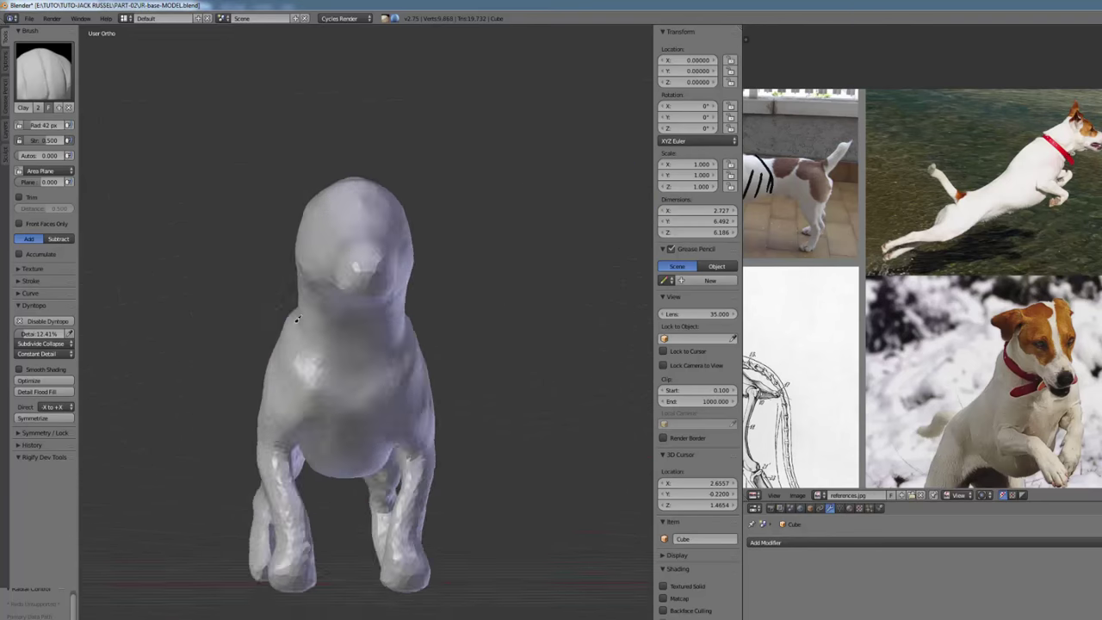
Set the Clay brush radius to 49 px, then build up and smooth the shoulder down to the elbow.
scroll(297, 310, "up", 2)
mouse_move(225, 448)
middle_mouse_down("shift")
mouse_move(234, 401)
mouse_move(370, 379)
middle_mouse_up("shift")
key("f")
left_click_drag(377, 185, 363, 318)
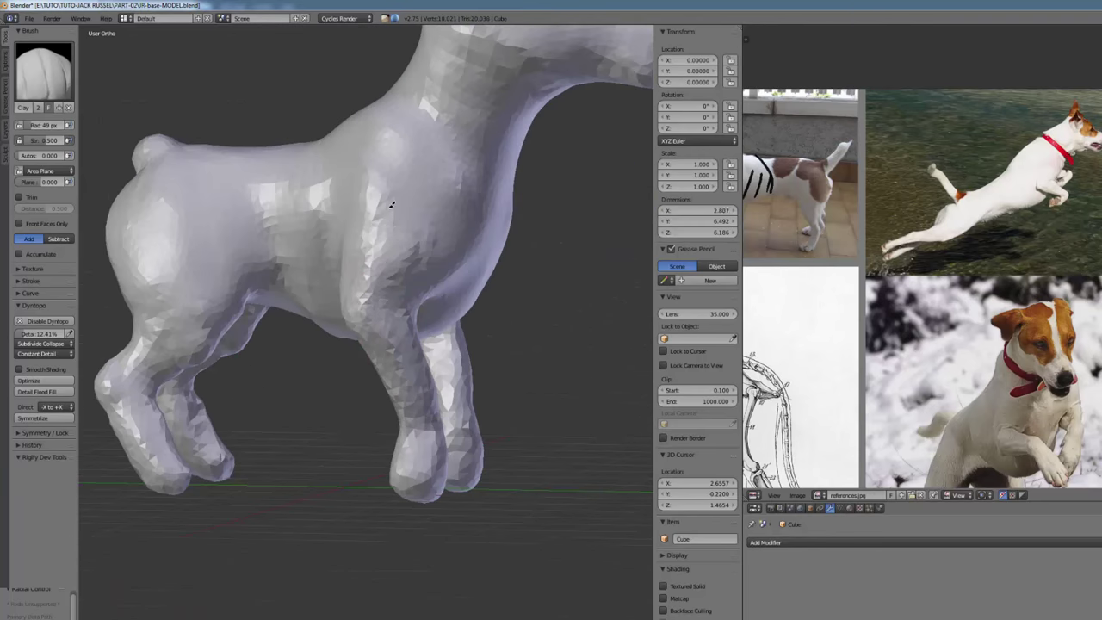
left_click_drag(420, 273, 392, 241, "shift")
In side view, pull the tail up and back from the stub on the rump with the Snake Hook brush at 77 px radius.
scroll(413, 263, "down", 3)
mouse_move(414, 263)
middle_mouse_down()
mouse_move(129, 290)
mouse_move(262, 271)
mouse_move(208, 193)
middle_mouse_up()
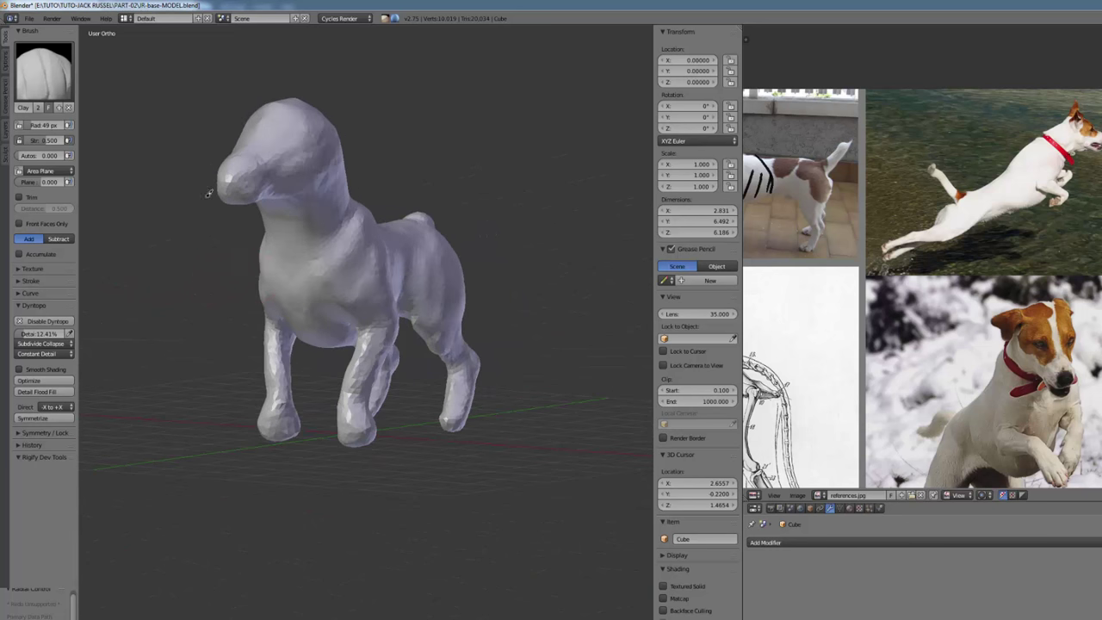
left_click(46, 70)
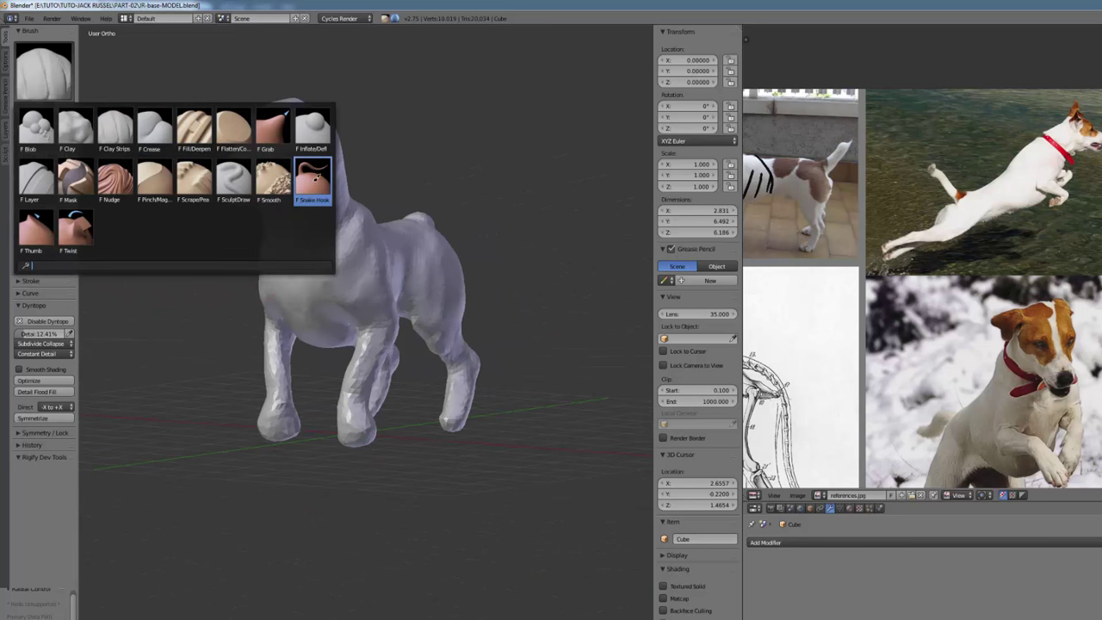
left_click(315, 176)
key("KP_3")
scroll(424, 232, "up", 2)
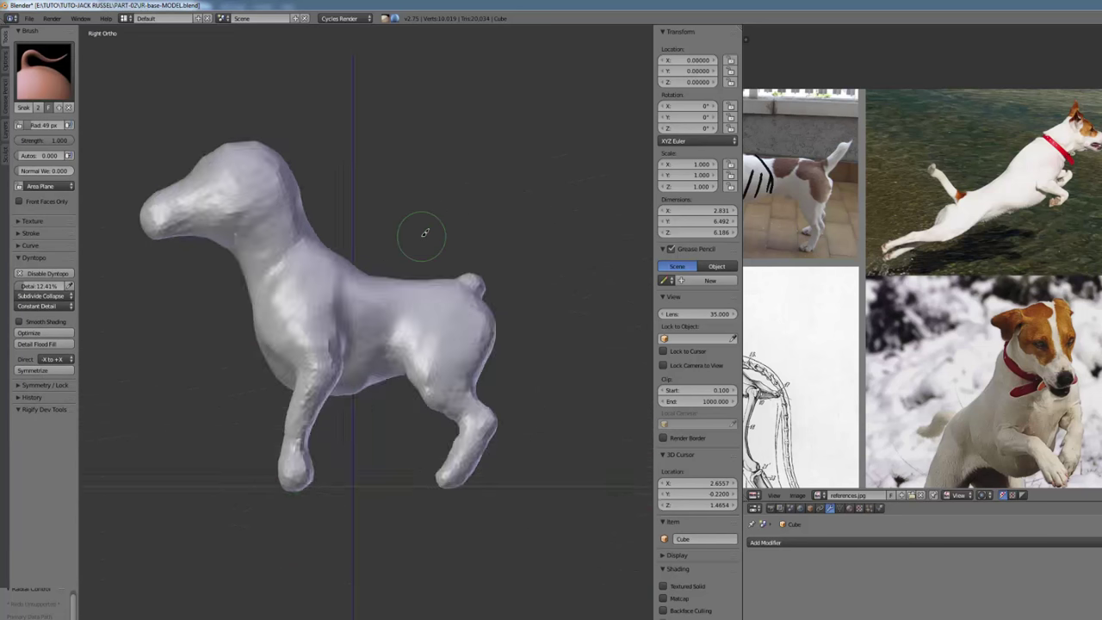
scroll(428, 288, "up", 4)
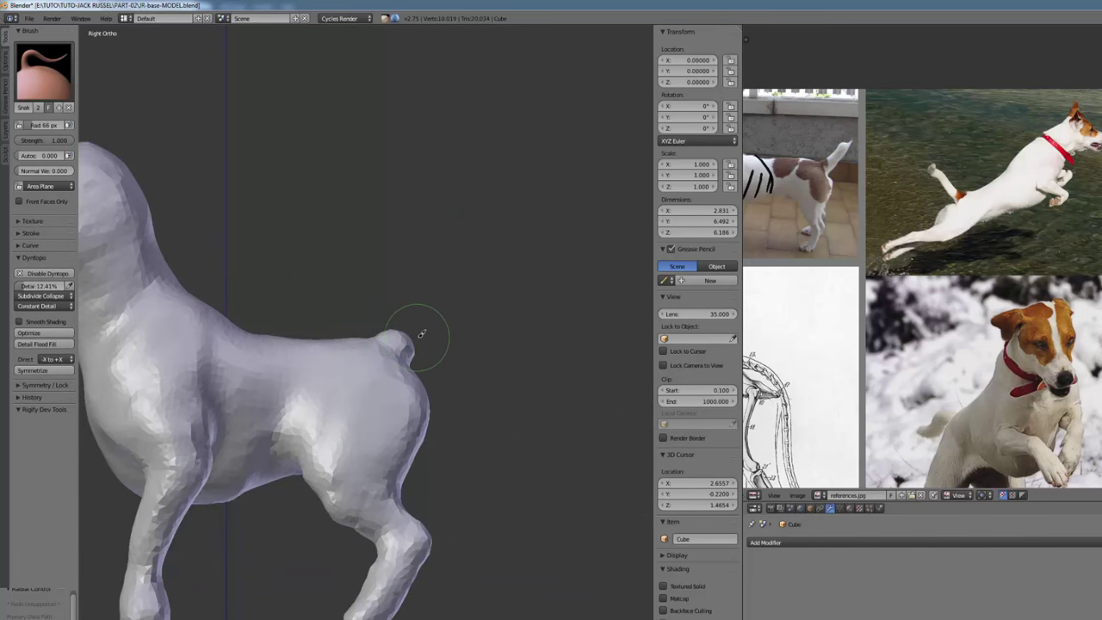
left_click(427, 329)
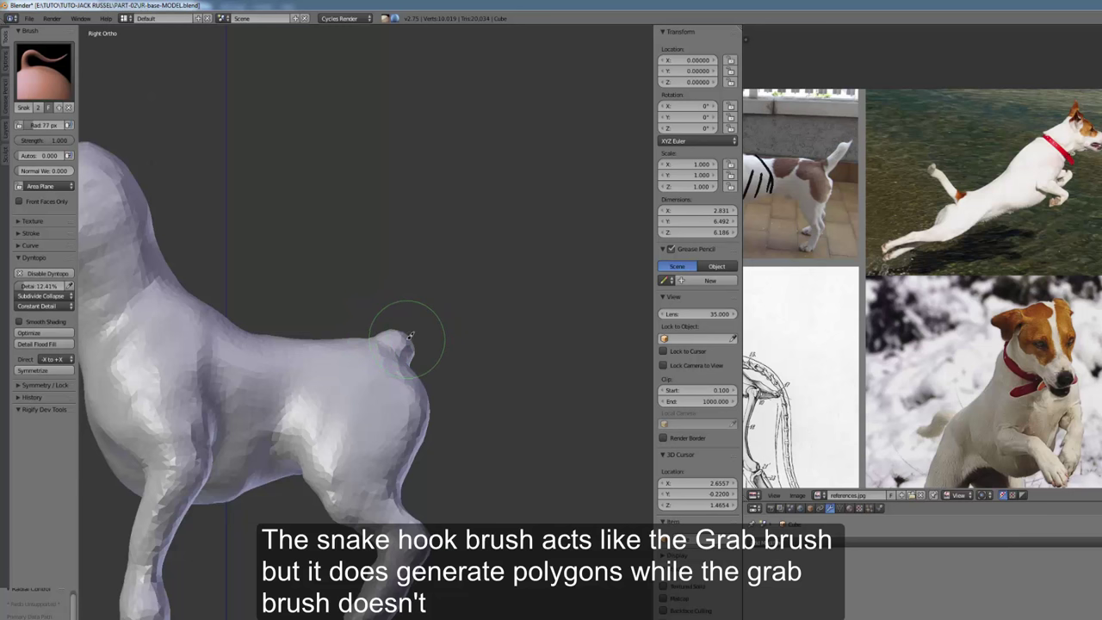
left_click_drag(425, 318, 457, 198)
left_click_drag(466, 237, 470, 211)
key("f")
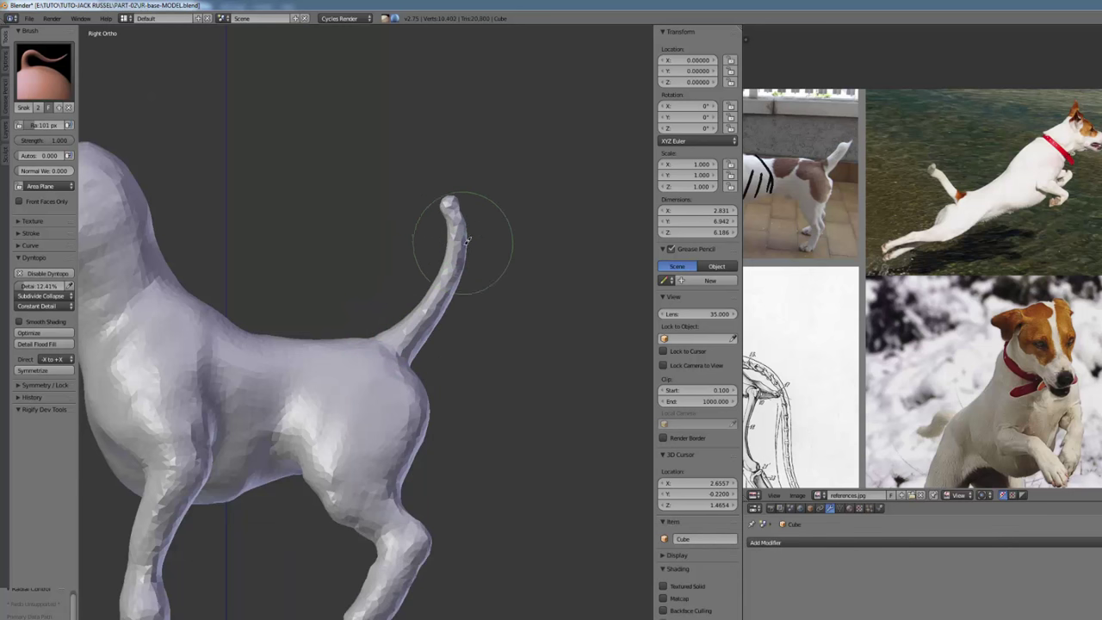
left_click(512, 252)
mouse_move(511, 265)
middle_mouse_down()
mouse_move(490, 247)
mouse_move(506, 257)
middle_mouse_up()
Thicken the tail with the Inflate brush, using a radius of 83 px.
left_click(44, 72)
left_click(313, 133)
mouse_move(457, 258)
left_mouse_down()
mouse_move(458, 248)
mouse_move(448, 280)
left_mouse_up()
mouse_move(450, 252)
middle_mouse_down()
mouse_move(418, 261)
mouse_move(451, 275)
middle_mouse_up()
key("f")
left_click(441, 293)
left_click_drag(403, 316, 443, 185)
middle_click_drag(441, 186, 474, 258)
Examine the reference photos and skeleton drawing for the tail's shape, thickness and attachment to the rump.
middle_click_drag(835, 276, 984, 307)
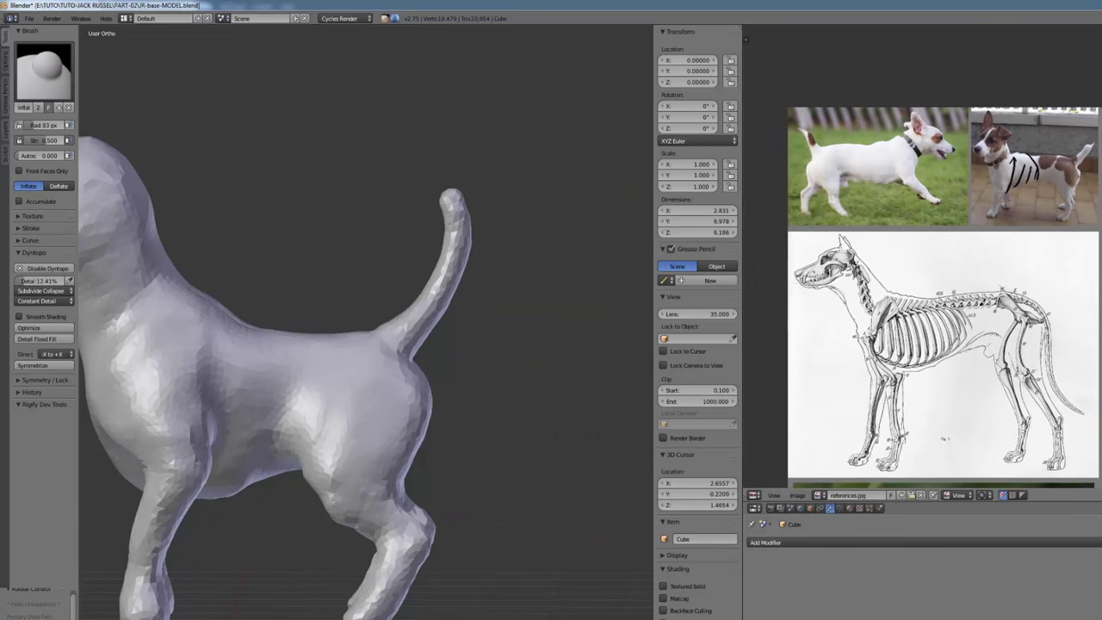
middle_click_drag(917, 432, 901, 201)
middle_click_drag(842, 331, 778, 203)
middle_click_drag(986, 305, 777, 263)
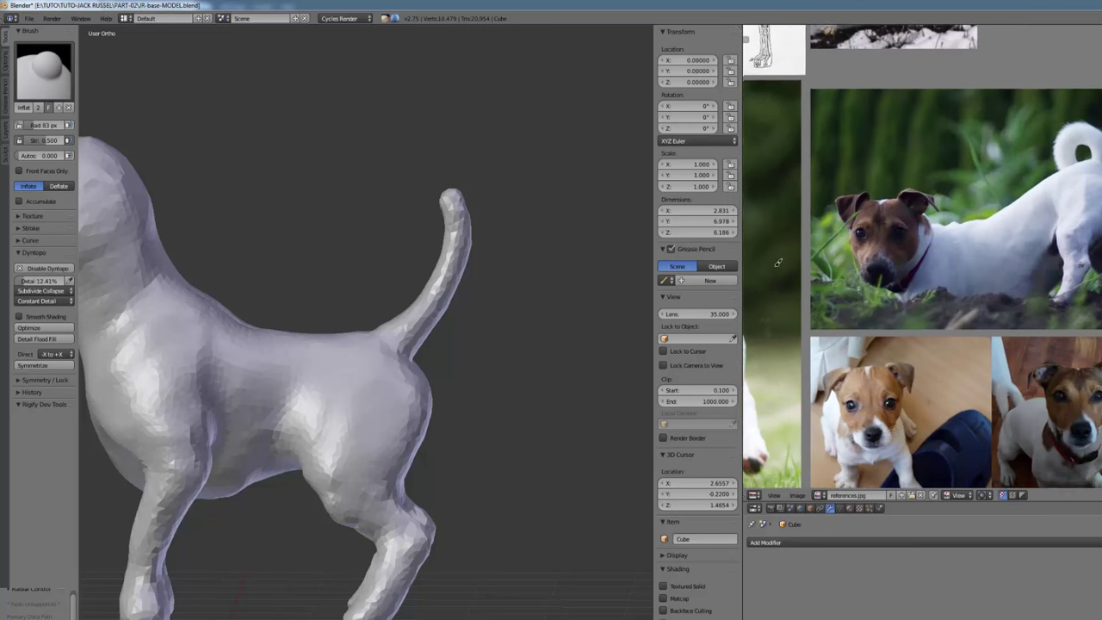
middle_click_drag(975, 245, 861, 284)
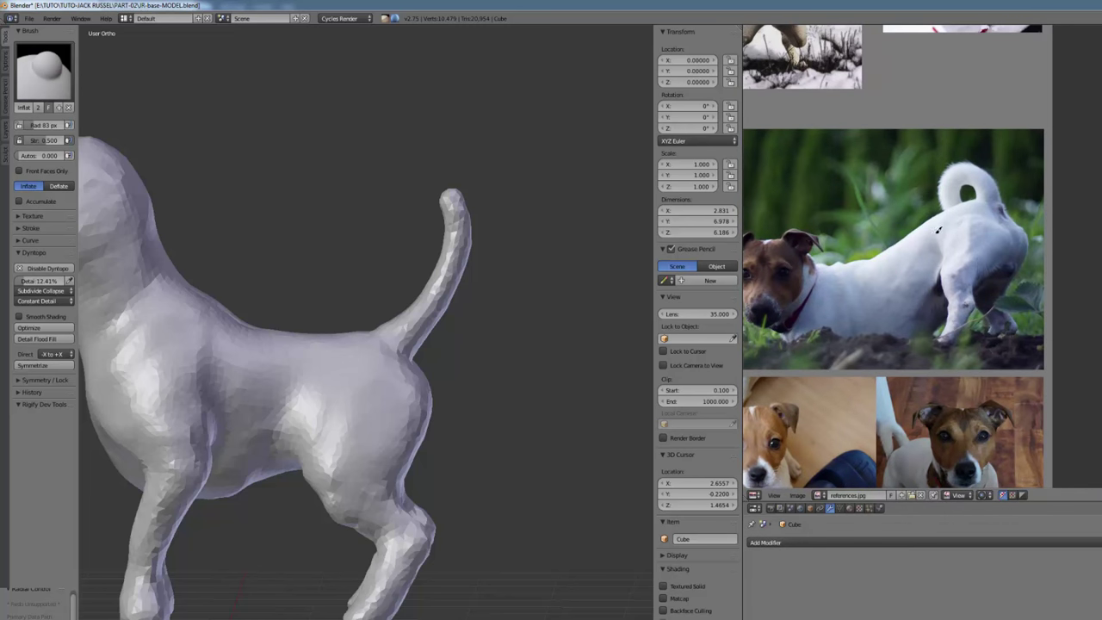
middle_click_drag(838, 301, 887, 297)
middle_click_drag(795, 247, 907, 289)
middle_click_drag(876, 231, 897, 320)
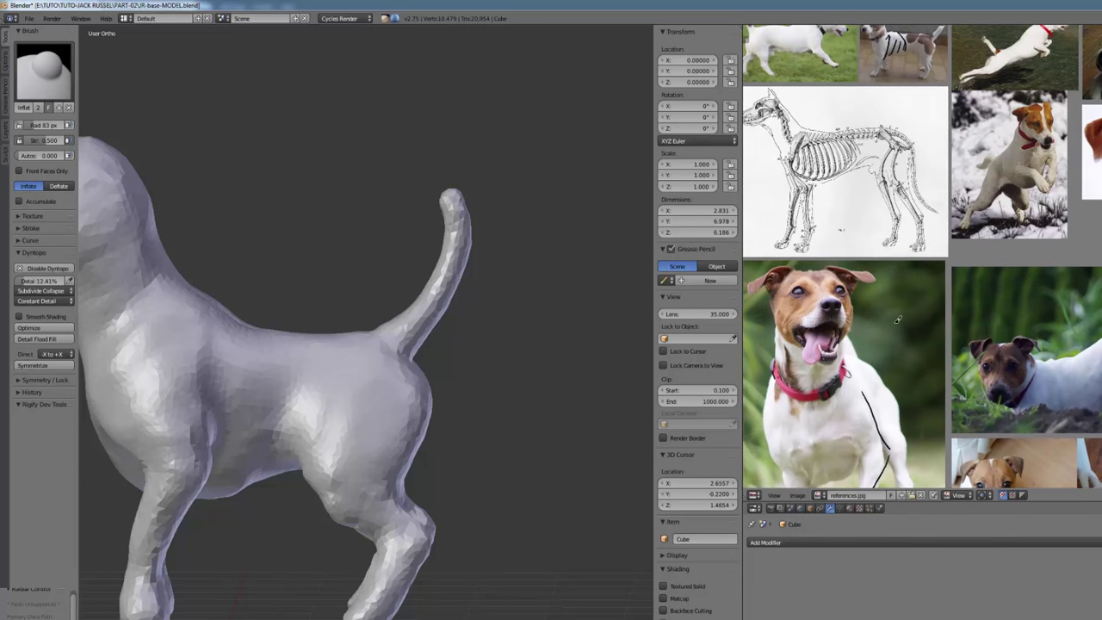
middle_click_drag(927, 247, 922, 355)
middle_click_drag(919, 264, 913, 286)
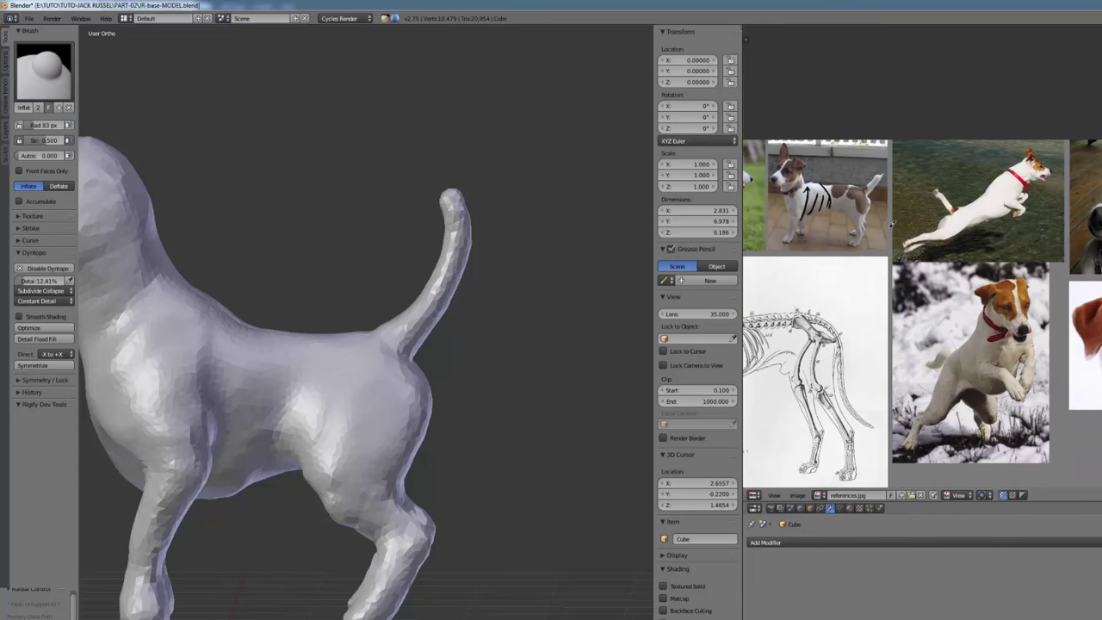
mouse_move(893, 225)
middle_mouse_down()
mouse_move(911, 247)
mouse_move(952, 220)
middle_mouse_up()
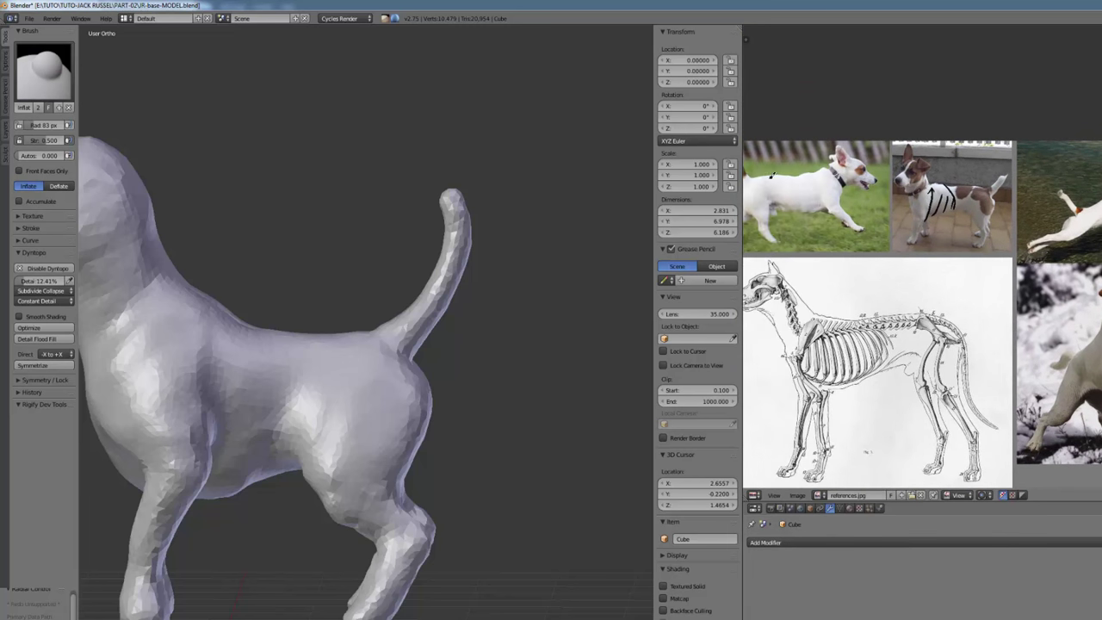
middle_click_drag(802, 202, 880, 206)
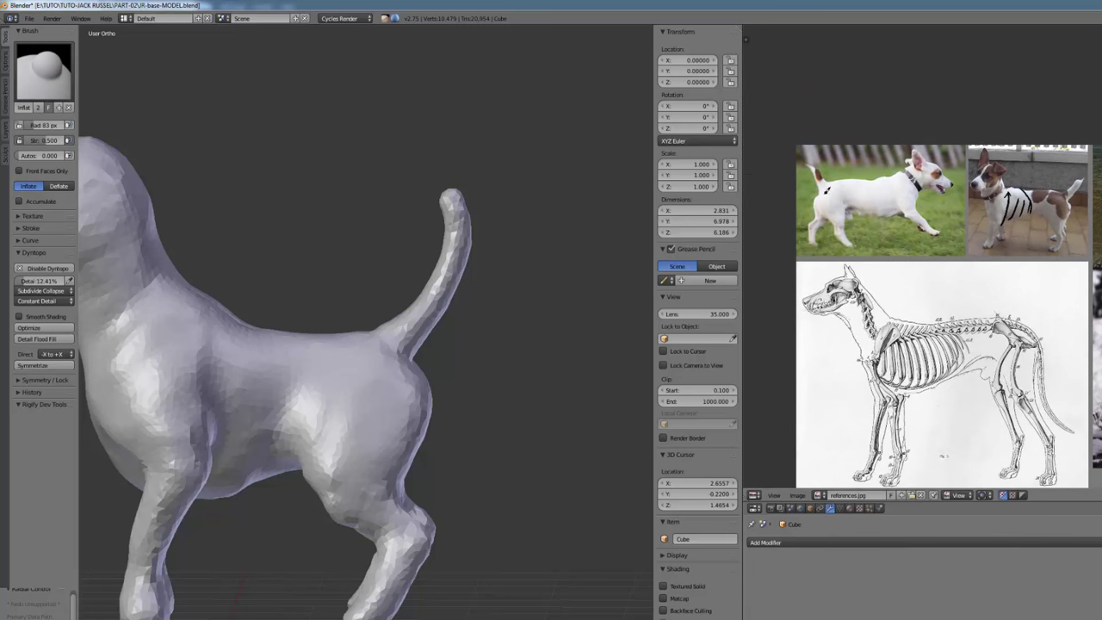
middle_click_drag(1052, 335, 913, 264)
middle_click_drag(1064, 323, 911, 237)
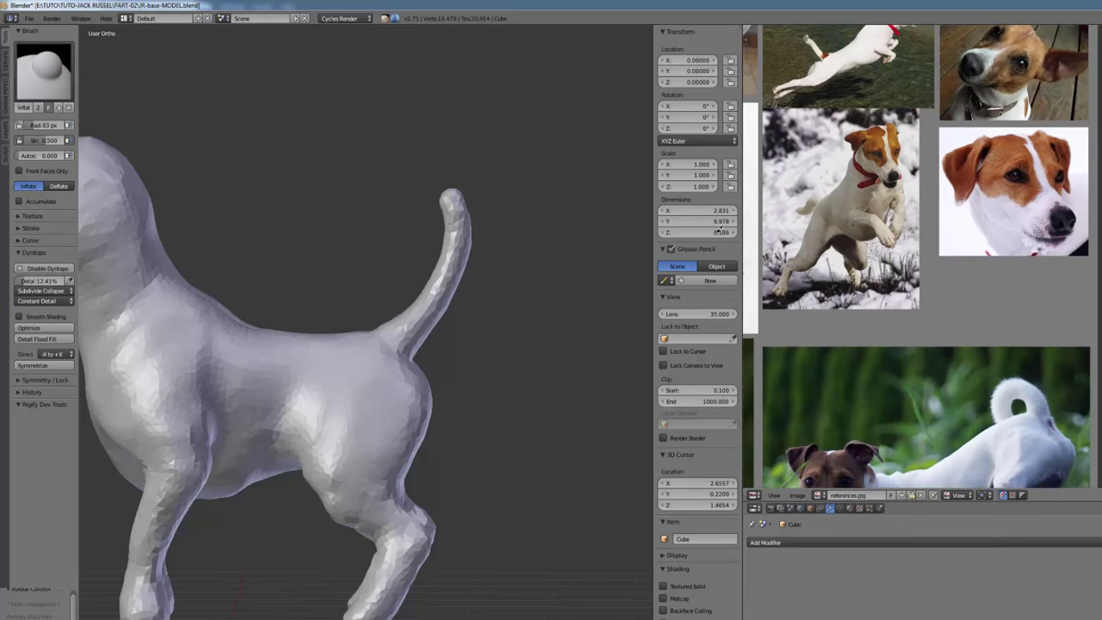
Set the Inflate brush radius to 150 px and thicken the tail from its tip down to the base.
key("f")
left_click(491, 209)
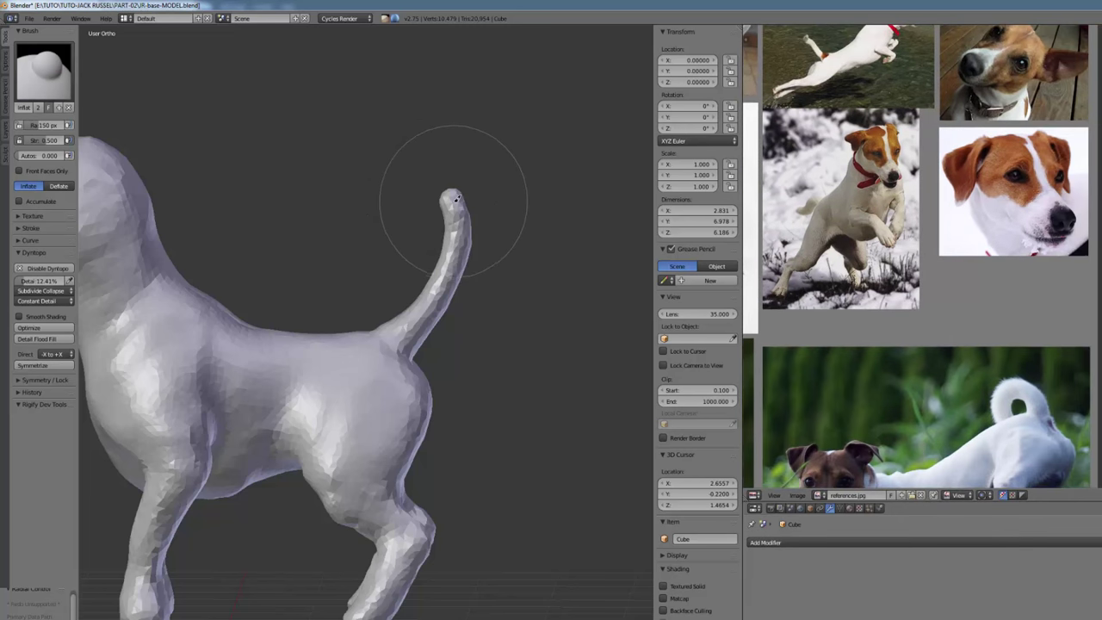
left_click_drag(456, 199, 456, 207)
left_click_drag(450, 260, 408, 326)
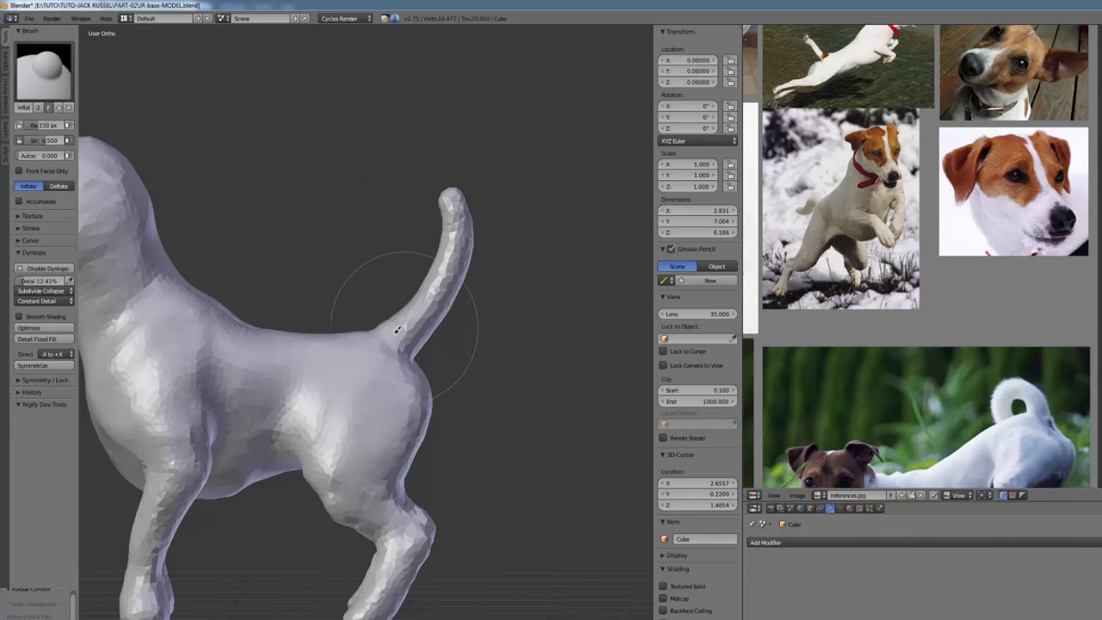
Set the Inflate brush radius to 116 px, then even out the tail's thickness and smooth it from several sides.
key("f")
left_click(393, 315)
left_click_drag(446, 223, 449, 255)
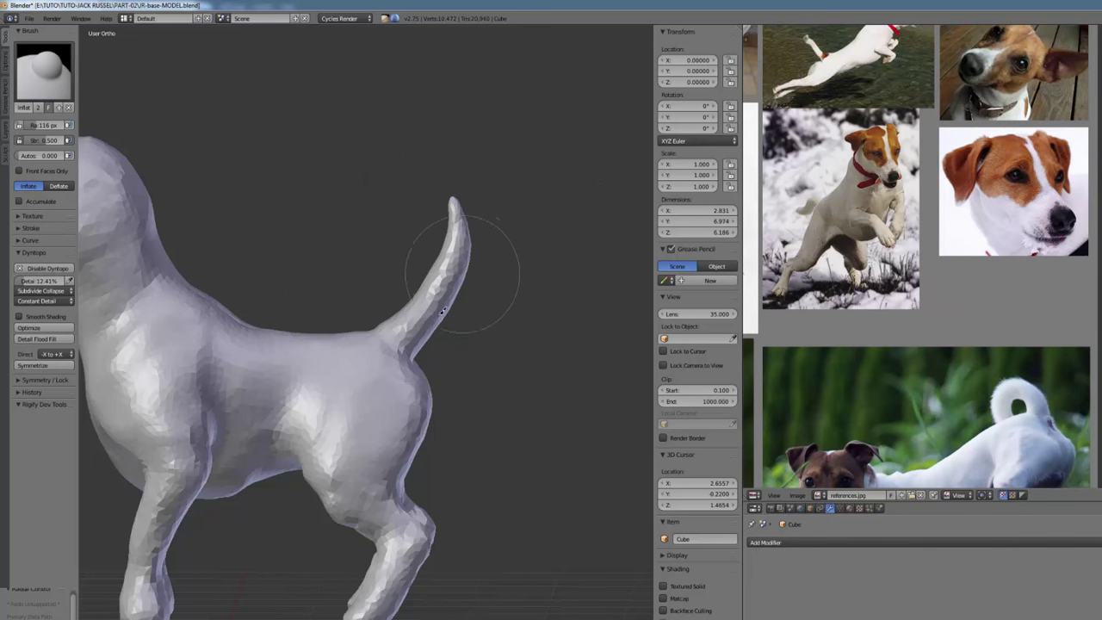
left_click_drag(441, 311, 454, 224)
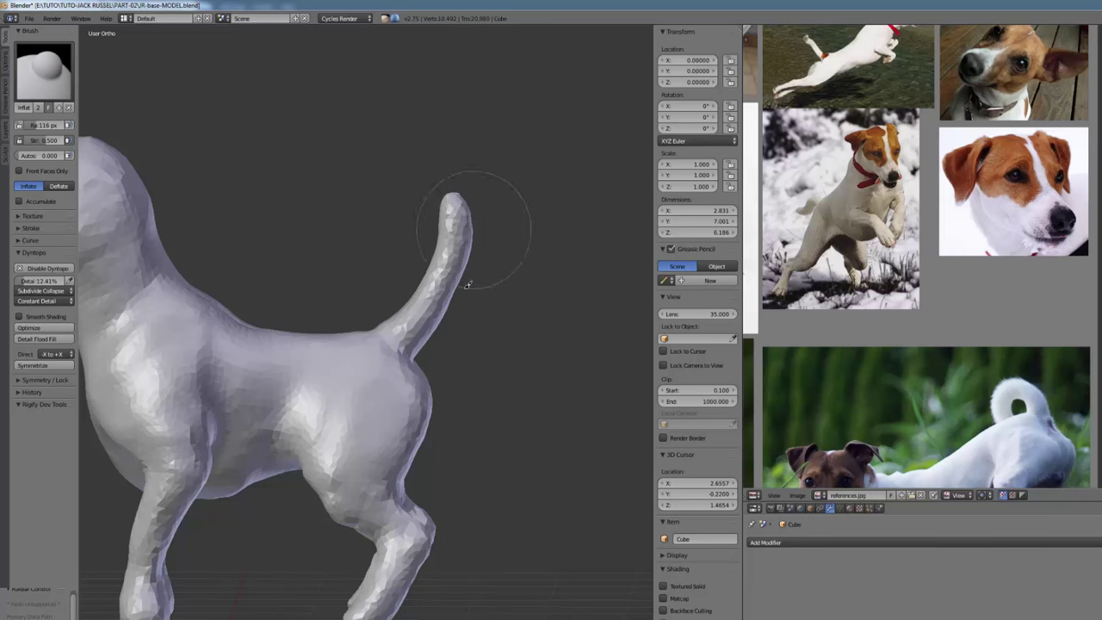
left_click_drag(467, 285, 472, 246, "shift")
middle_click_drag(474, 252, 429, 265)
middle_click_drag(444, 313, 479, 302)
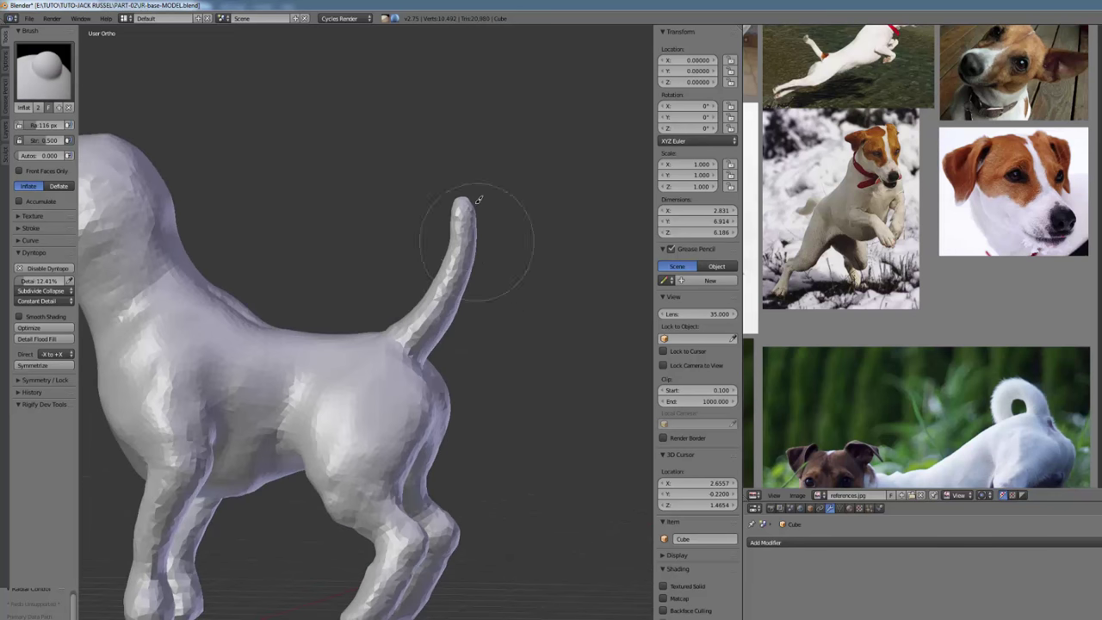
middle_click_drag(471, 213, 415, 202)
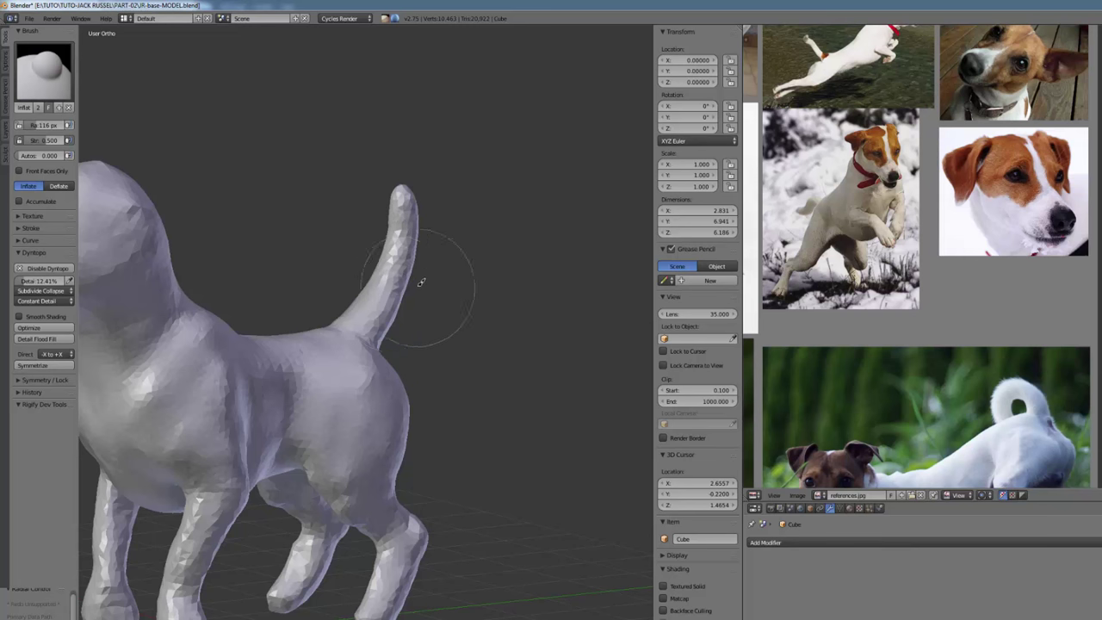
middle_click_drag(421, 281, 359, 291)
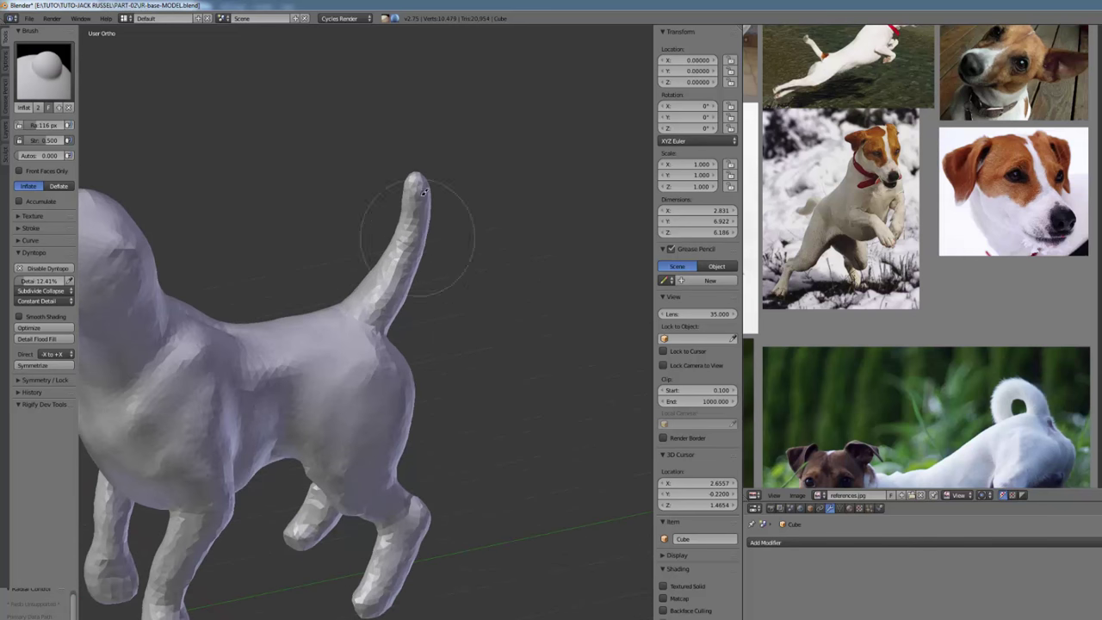
middle_click_drag(445, 271, 482, 278)
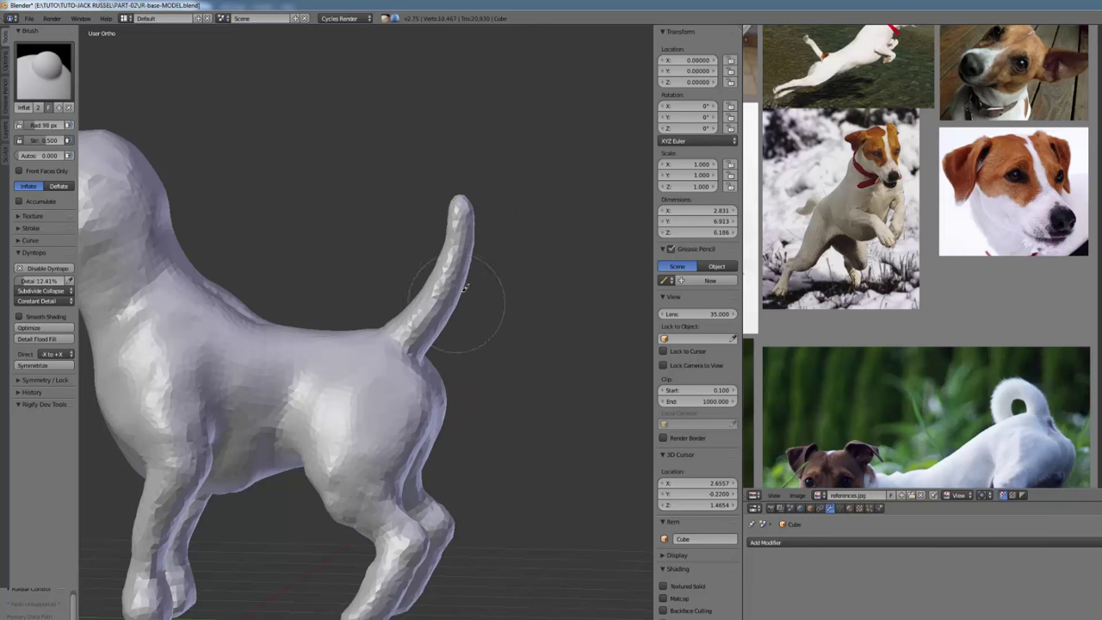
Switch the dog model from Sculpt Mode to Object Mode and check the overall body shape.
scroll(459, 296, "down", 5)
middle_click_drag(459, 296, 413, 336)
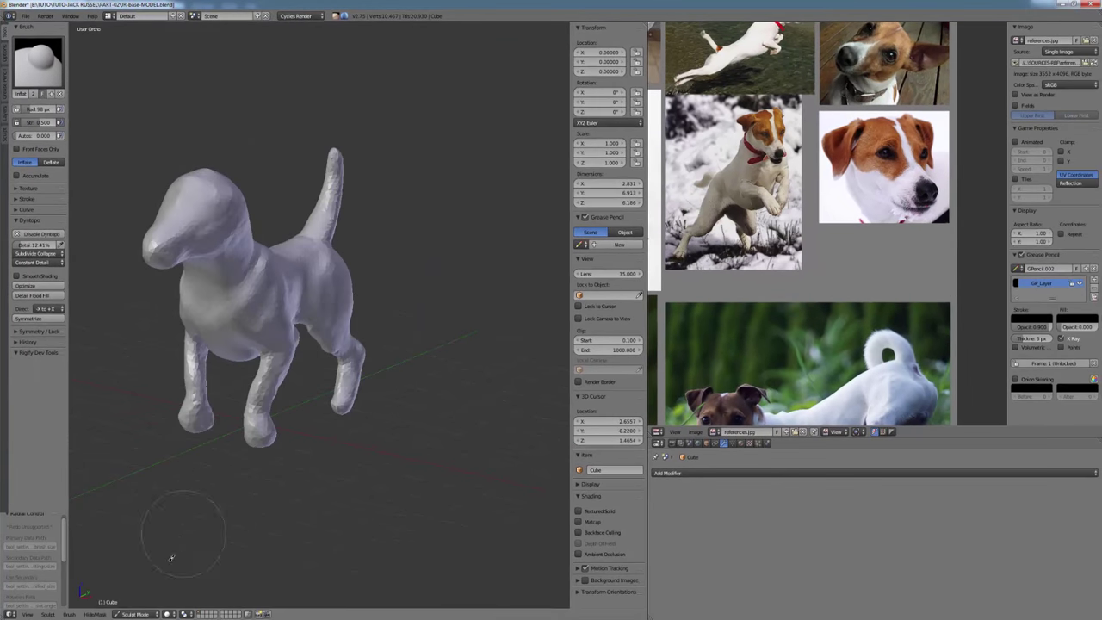
left_click(140, 613)
left_click(140, 603)
middle_click_drag(230, 346, 297, 415, "shift")
scroll(282, 332, "down", 2)
scroll(240, 341, "up", 1)
scroll(297, 415, "up", 1)
middle_click_drag(273, 347, 386, 282)
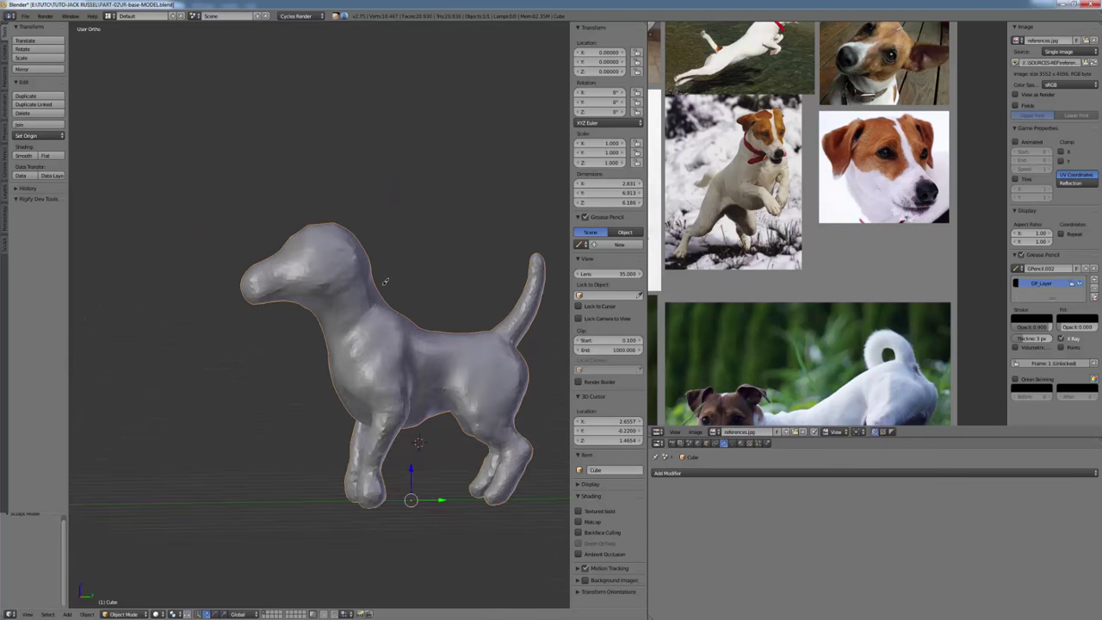
middle_click_drag(309, 288, 241, 303)
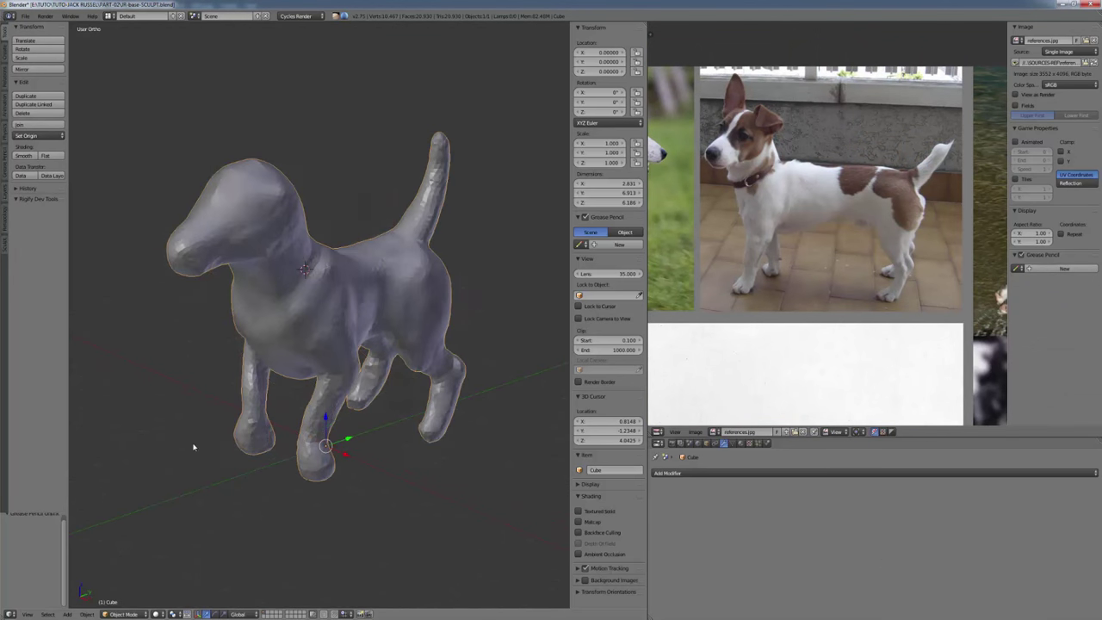
Return the dog model to Sculpt Mode and set the Inflate brush radius to 46 px.
middle_click_drag(193, 447, 244, 396)
middle_click_drag(244, 396, 178, 551, "shift")
scroll(233, 380, "down", 1)
left_click(126, 613)
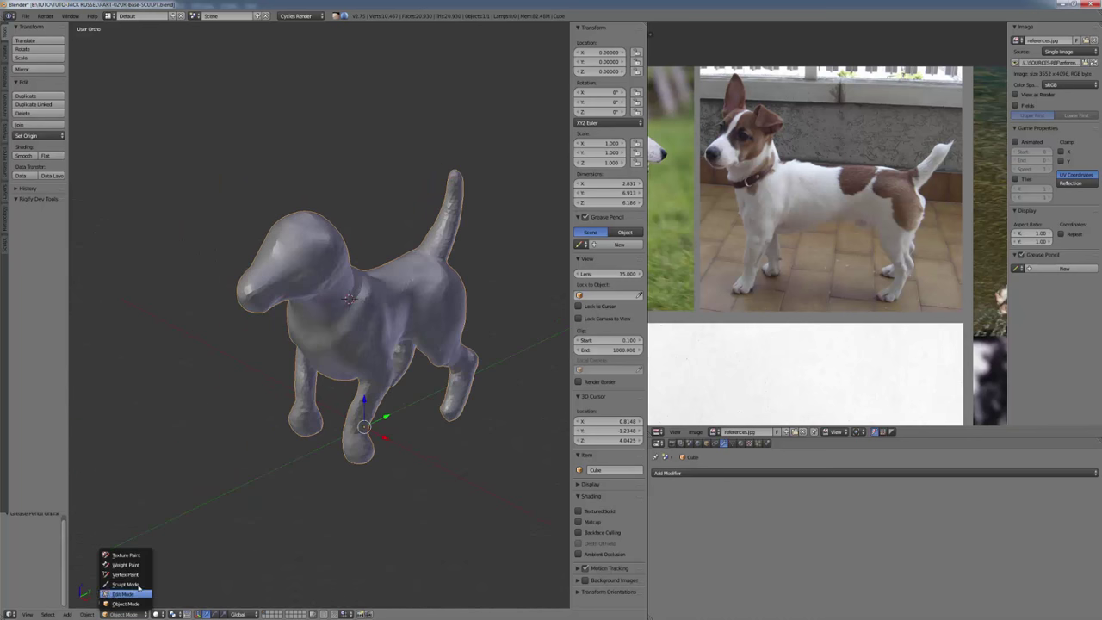
left_click(135, 585)
mouse_move(224, 490)
middle_mouse_down()
mouse_move(221, 350)
mouse_move(221, 387)
mouse_move(187, 352)
mouse_move(219, 356)
mouse_move(271, 425)
middle_mouse_up()
scroll(186, 372, "up", 2)
key("f")
left_click(190, 366)
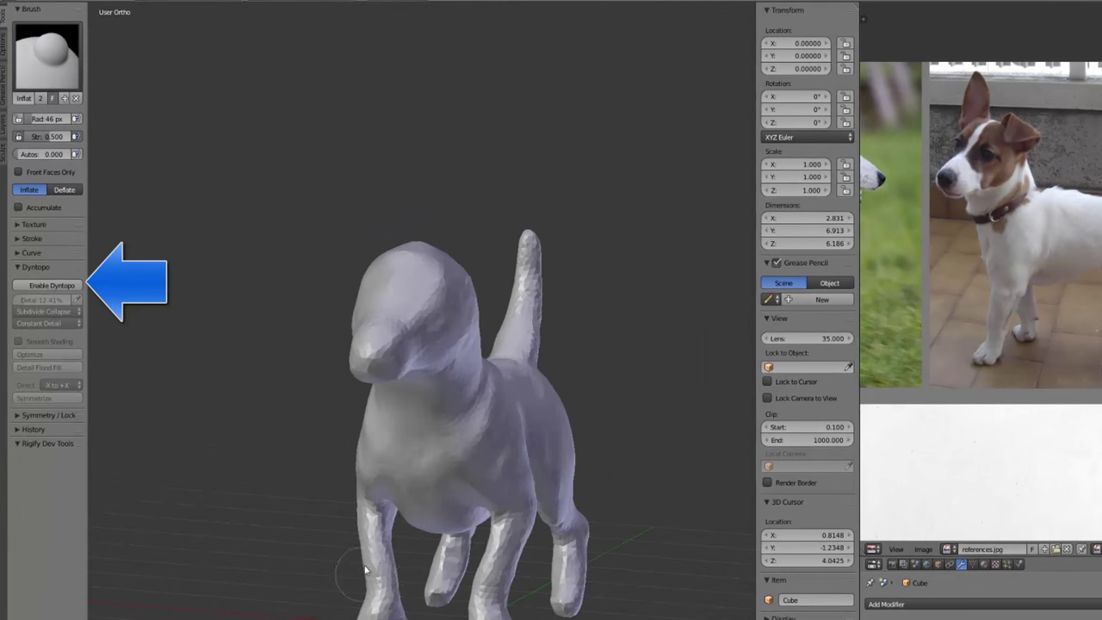
Switch to the Clay brush and set its radius to 45 px.
middle_click_drag(365, 569, 330, 554)
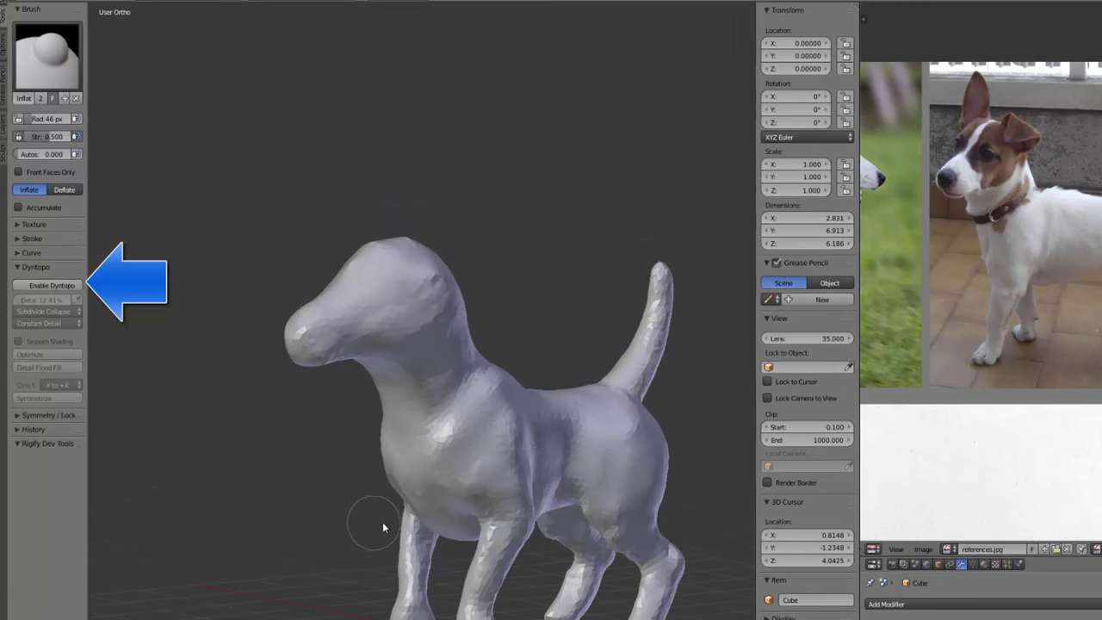
key("c")
mouse_move(423, 501)
middle_mouse_down()
mouse_move(447, 508)
mouse_move(512, 487)
mouse_move(452, 499)
mouse_move(466, 476)
middle_mouse_up()
key("f")
left_click(497, 493)
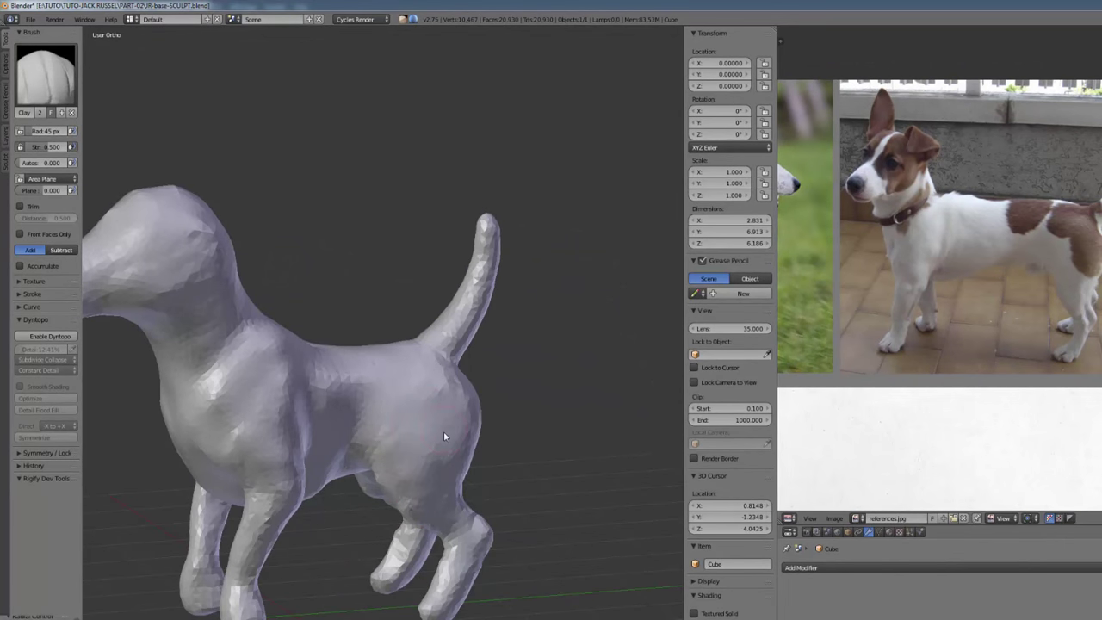
Examine the dog's hindquarters, belly, chest, neck and head from several sides against the standing dog photo.
middle_click_drag(444, 435, 416, 403)
middle_click_drag(466, 450, 403, 429)
middle_click_drag(374, 470, 414, 479)
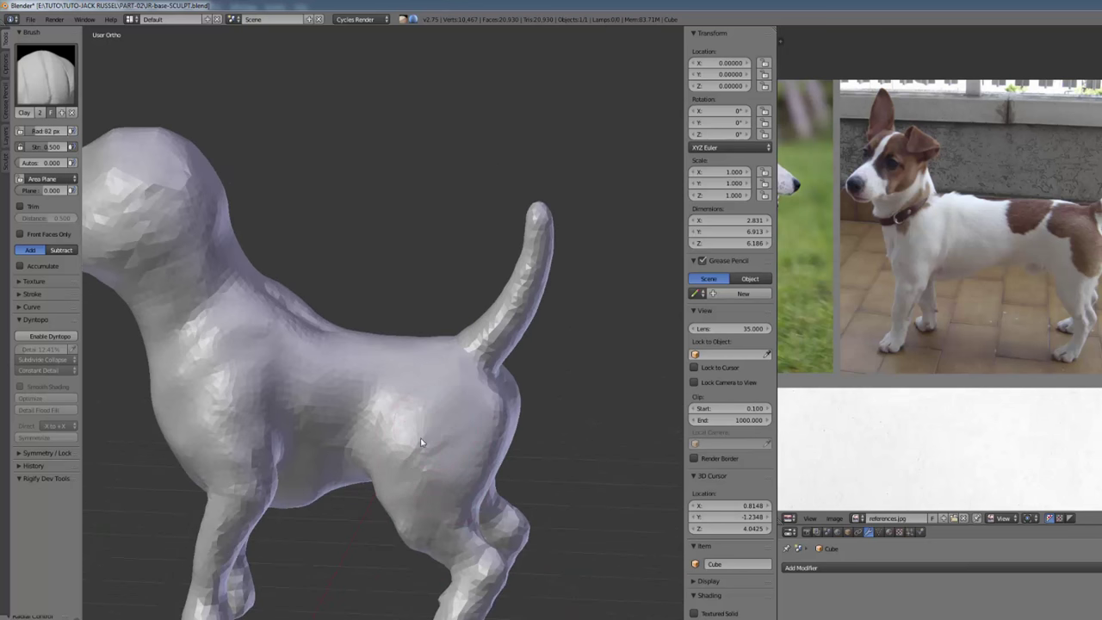
mouse_move(394, 468)
middle_mouse_down()
mouse_move(456, 475)
mouse_move(407, 519)
mouse_move(426, 508)
mouse_move(406, 460)
mouse_move(405, 497)
mouse_move(387, 474)
middle_mouse_up()
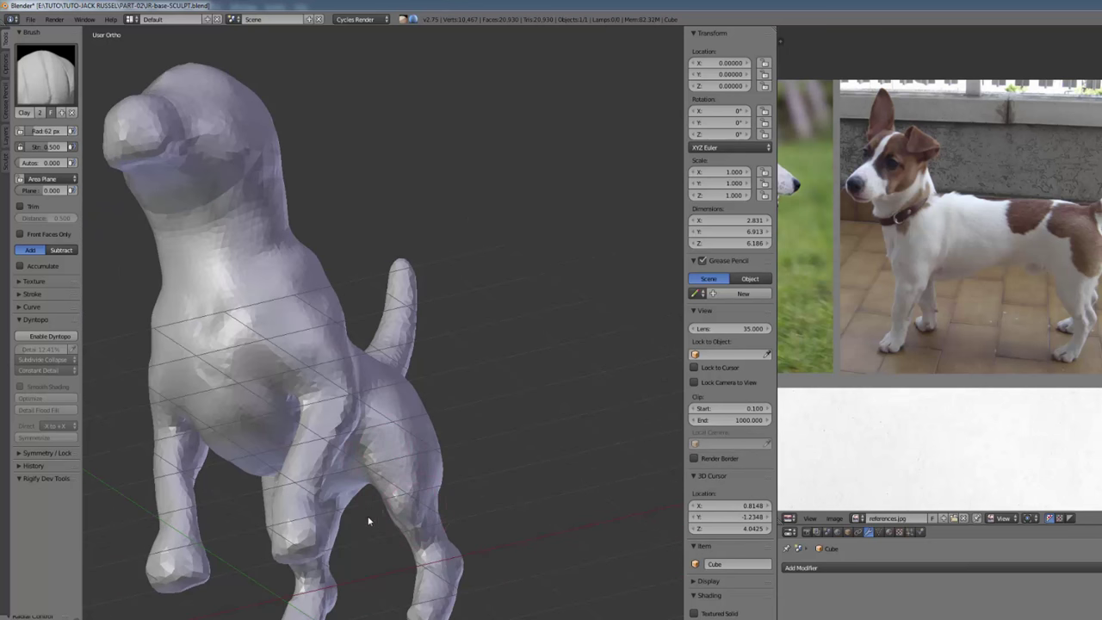
mouse_move(369, 521)
middle_mouse_down()
mouse_move(373, 508)
mouse_move(350, 529)
middle_mouse_up()
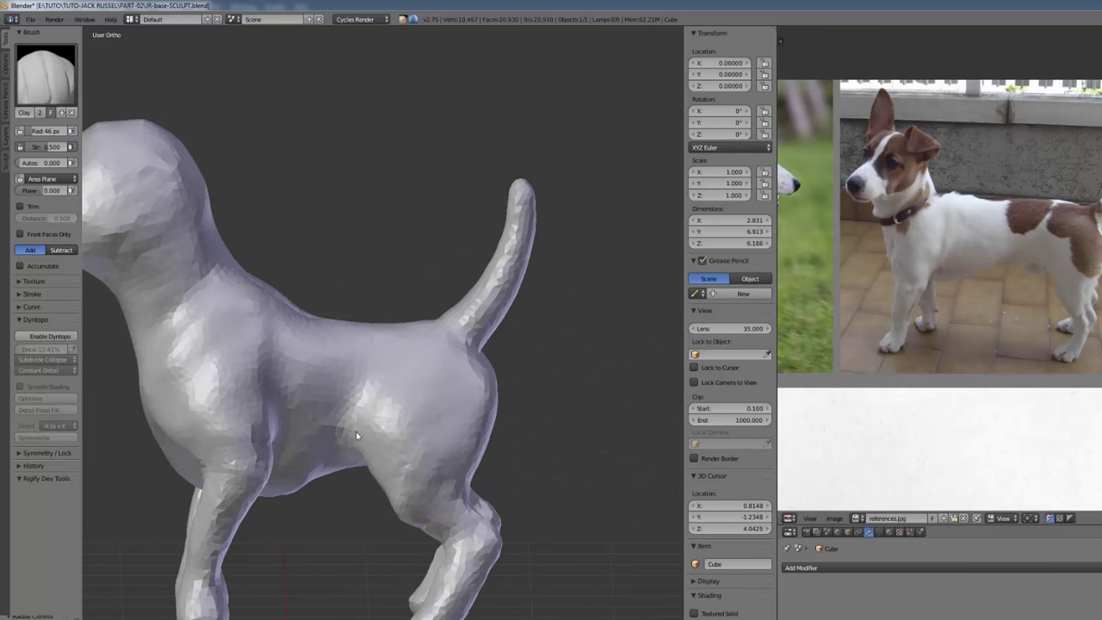
middle_click_drag(356, 433, 303, 433)
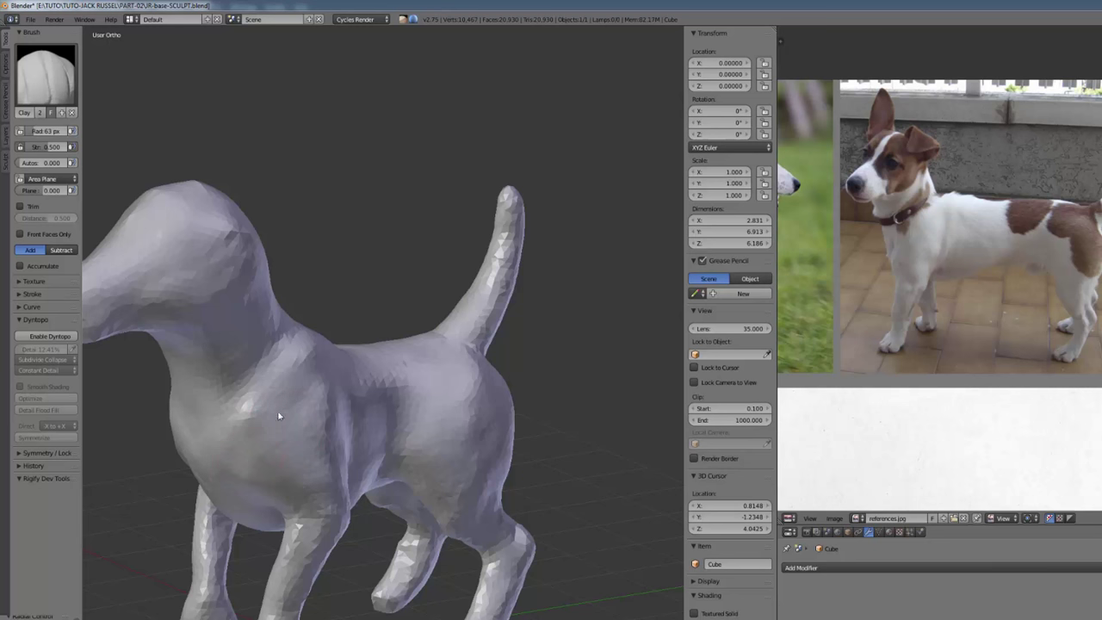
middle_click_drag(278, 416, 234, 387)
left_click_drag(266, 343, 194, 371)
middle_click_drag(194, 371, 254, 380)
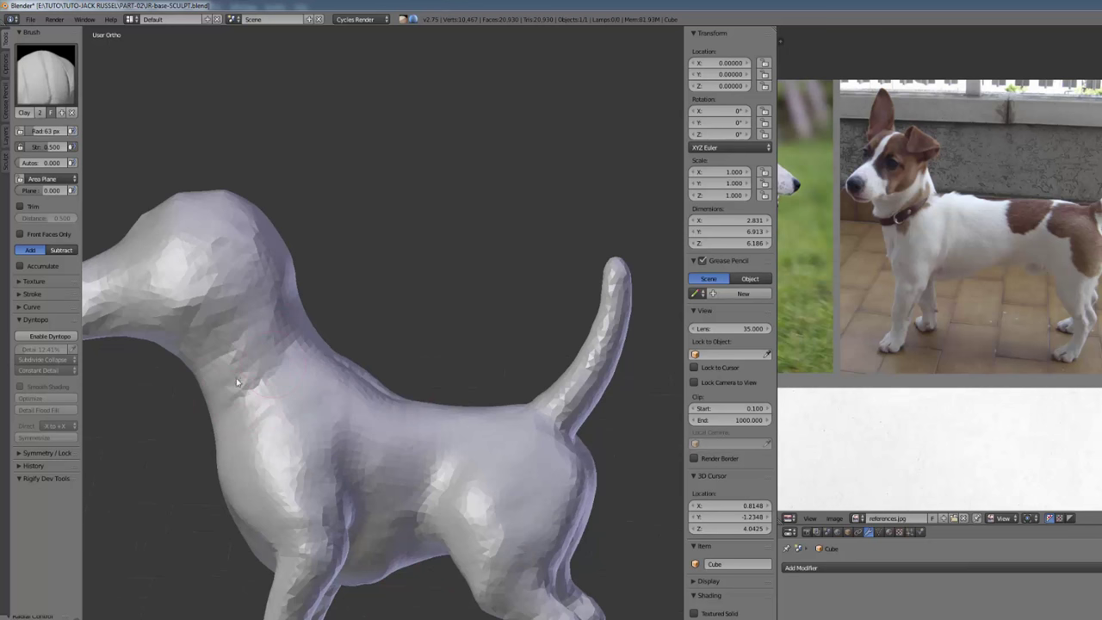
middle_click_drag(215, 367, 274, 385)
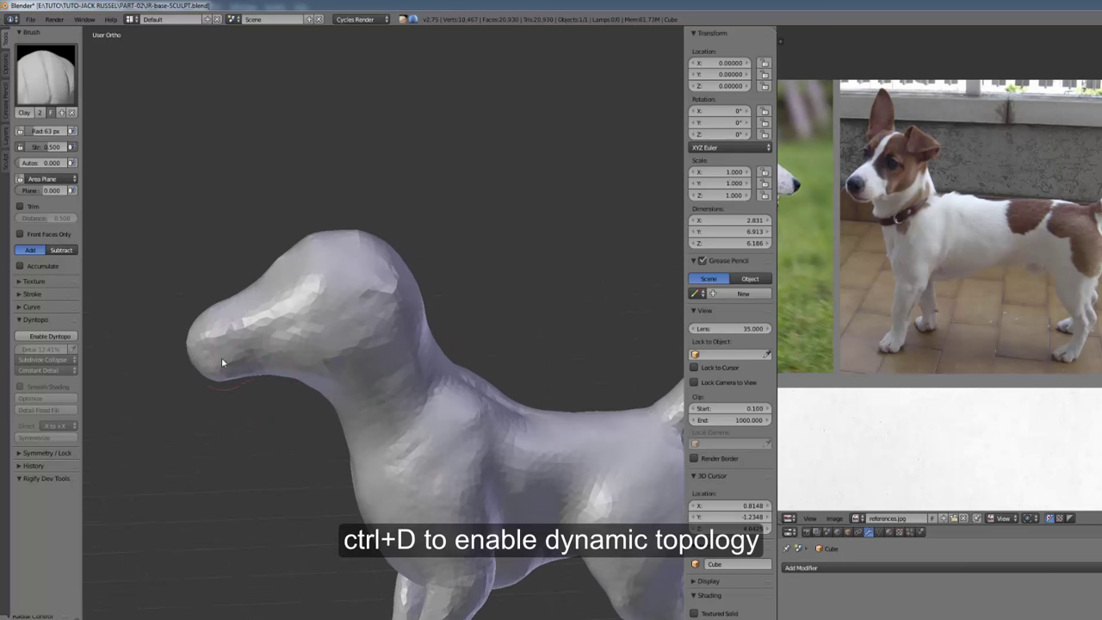
Enable dynamic topology, set the Clay brush radius to 64 px and add volume to the tip of the dog's muzzle.
key("ctrl+d")
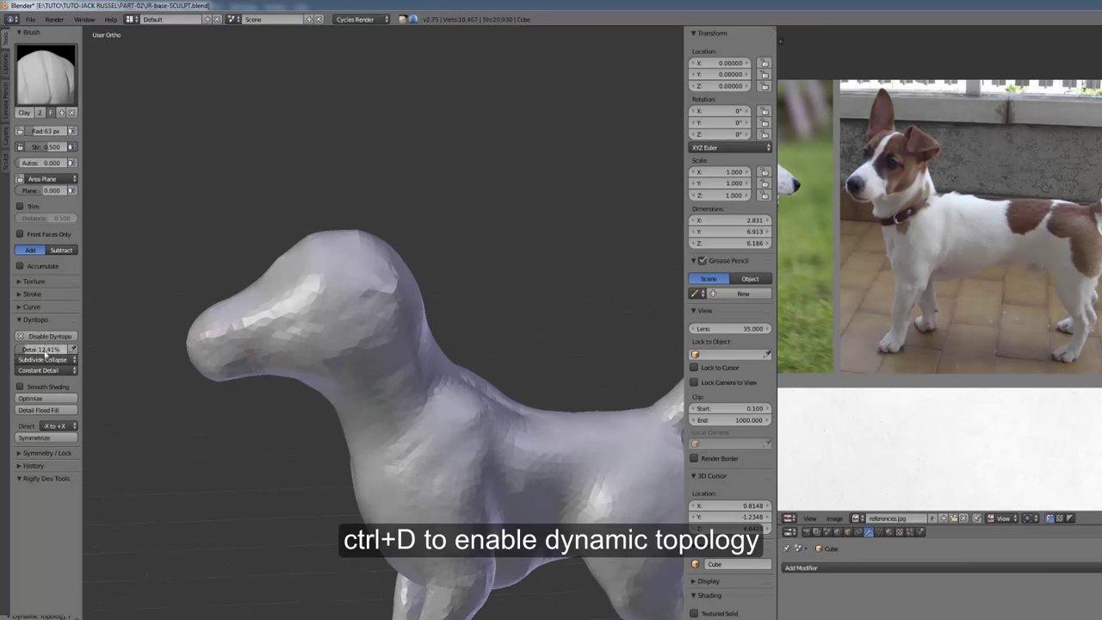
mouse_move(191, 382)
middle_mouse_down("shift")
mouse_move(263, 440)
mouse_move(266, 419)
mouse_move(318, 434)
mouse_move(342, 405)
mouse_move(262, 415)
middle_mouse_up("shift")
scroll(256, 433, "up", 1)
key("f")
left_click(301, 428)
left_click(342, 412)
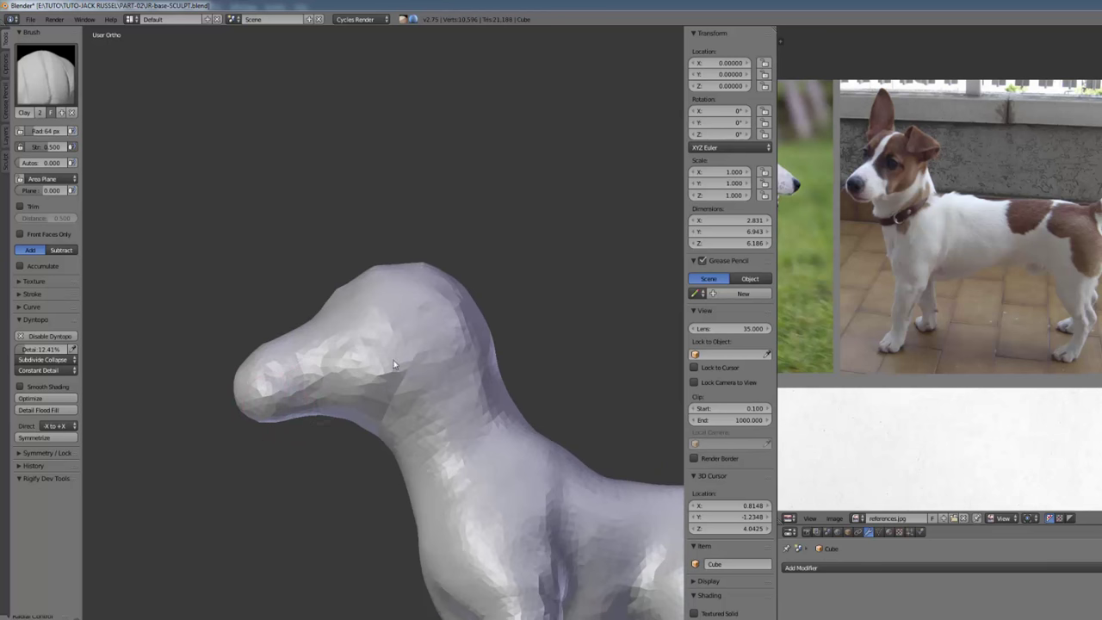
Frame the running dog's head profile in the reference image and build up the side of the muzzle with the Clay brush.
middle_click_drag(877, 250, 964, 279)
scroll(964, 279, "up", 3)
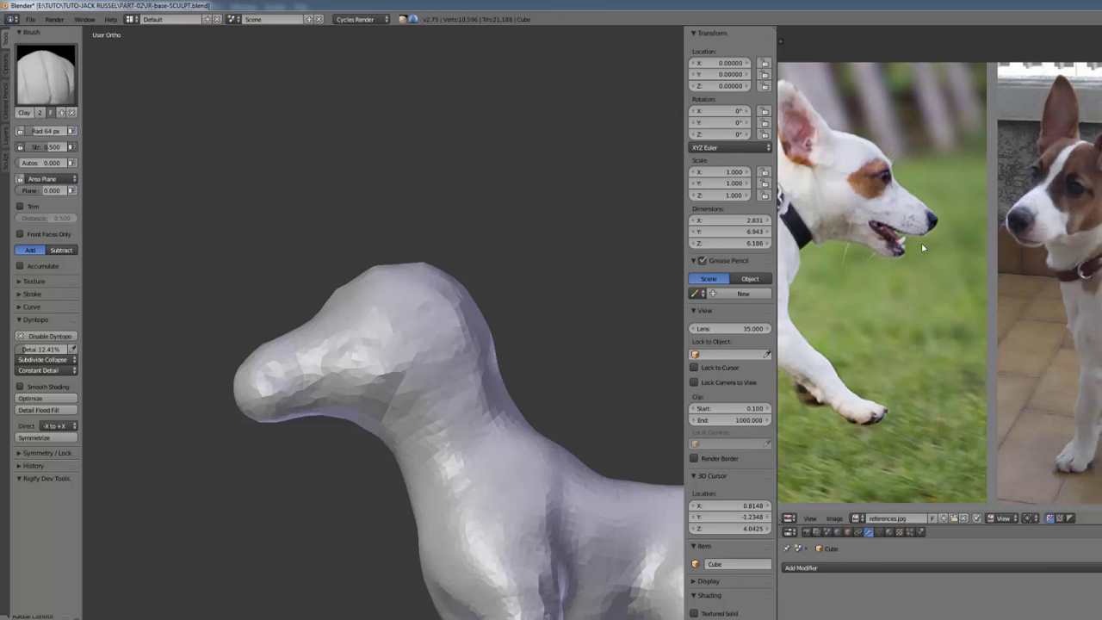
mouse_move(256, 388)
middle_mouse_down()
mouse_move(288, 414)
mouse_move(315, 343)
middle_mouse_up()
mouse_move(299, 377)
left_mouse_down()
mouse_move(347, 348)
mouse_move(330, 374)
mouse_move(365, 367)
left_mouse_up()
key("f")
left_click(360, 374)
Set the Clay brush radius to 68 px and thicken the lower jaw along the underside of the muzzle.
mouse_move(341, 372)
middle_mouse_down()
mouse_move(315, 410)
mouse_move(334, 382)
middle_mouse_up()
key("f")
left_click(310, 404)
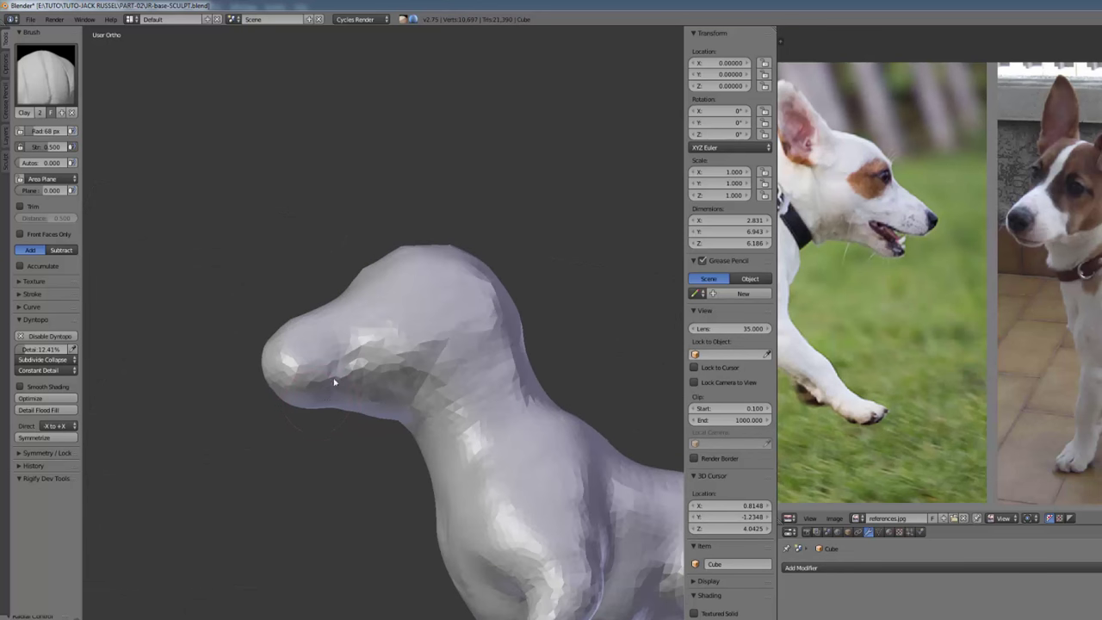
left_click_drag(325, 395, 279, 410)
middle_click_drag(273, 389, 320, 370)
Reduce the Clay brush radius to 55 px and build the nose forward at the muzzle tip.
key("f")
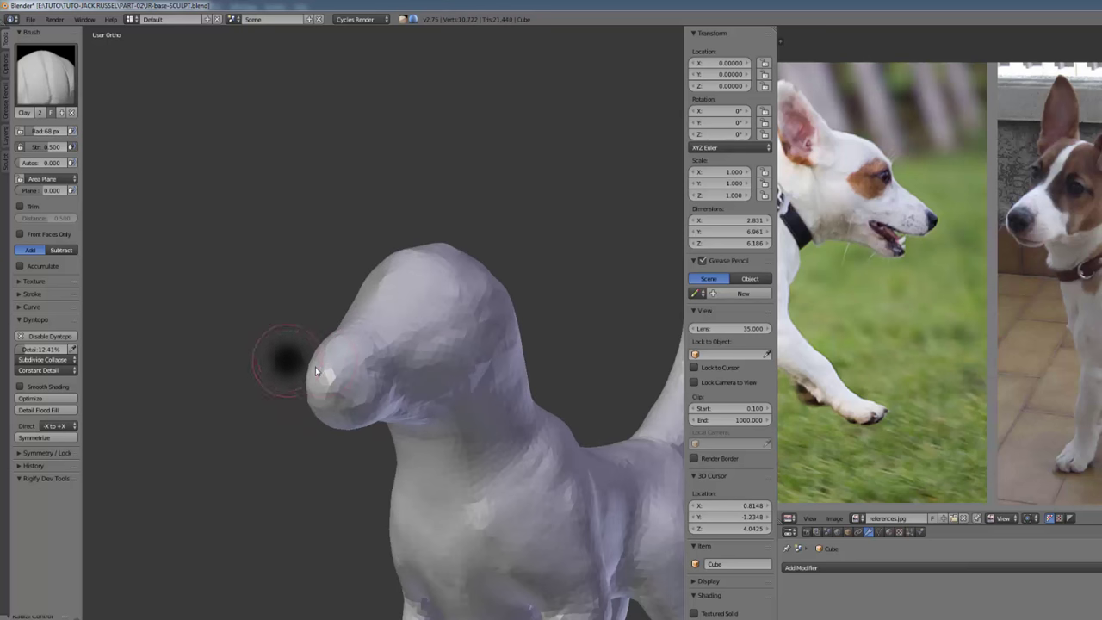
left_click(316, 368)
left_click_drag(324, 370, 338, 378)
middle_click_drag(338, 379, 298, 387)
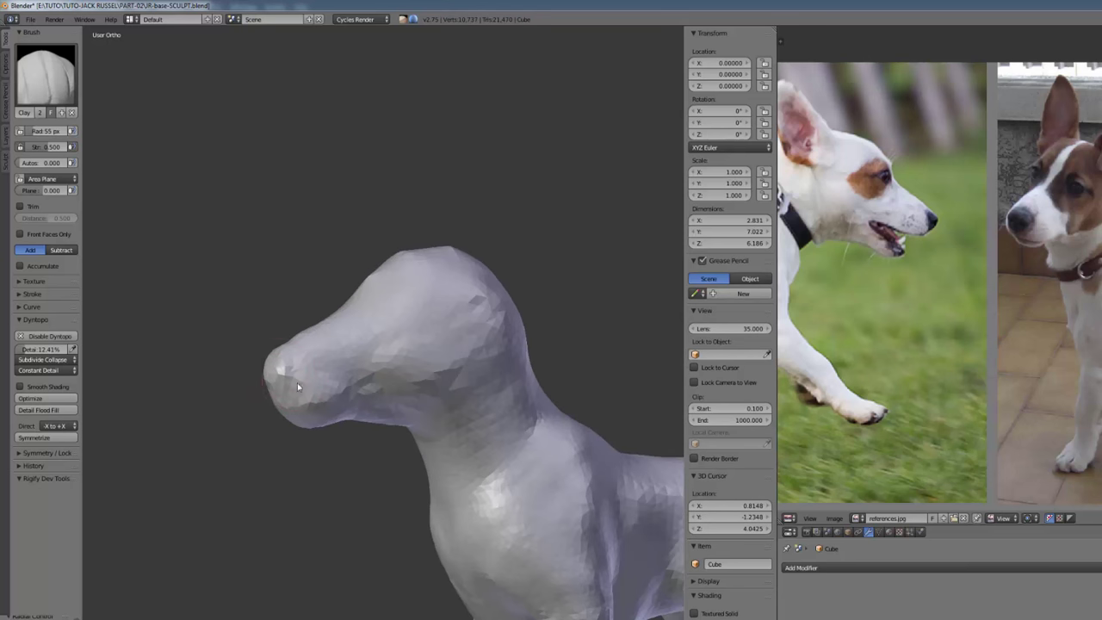
left_click_drag(293, 389, 283, 379)
Round out the upper lip and the sides of the muzzle with the Clay brush.
middle_click_drag(340, 444, 331, 388)
left_click(331, 388)
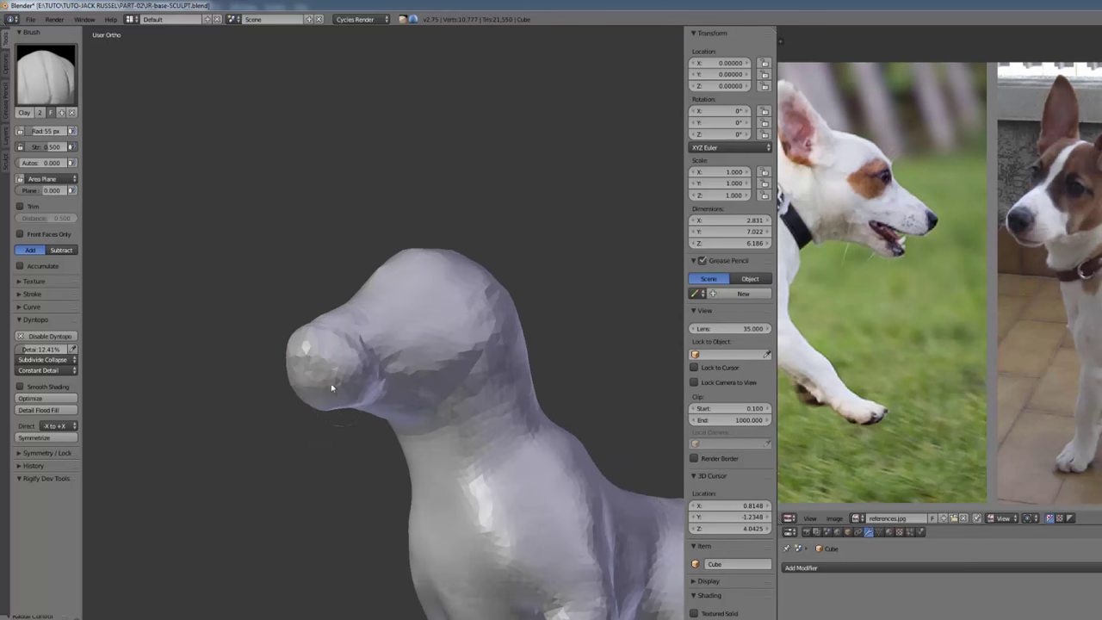
left_click_drag(337, 360, 350, 355)
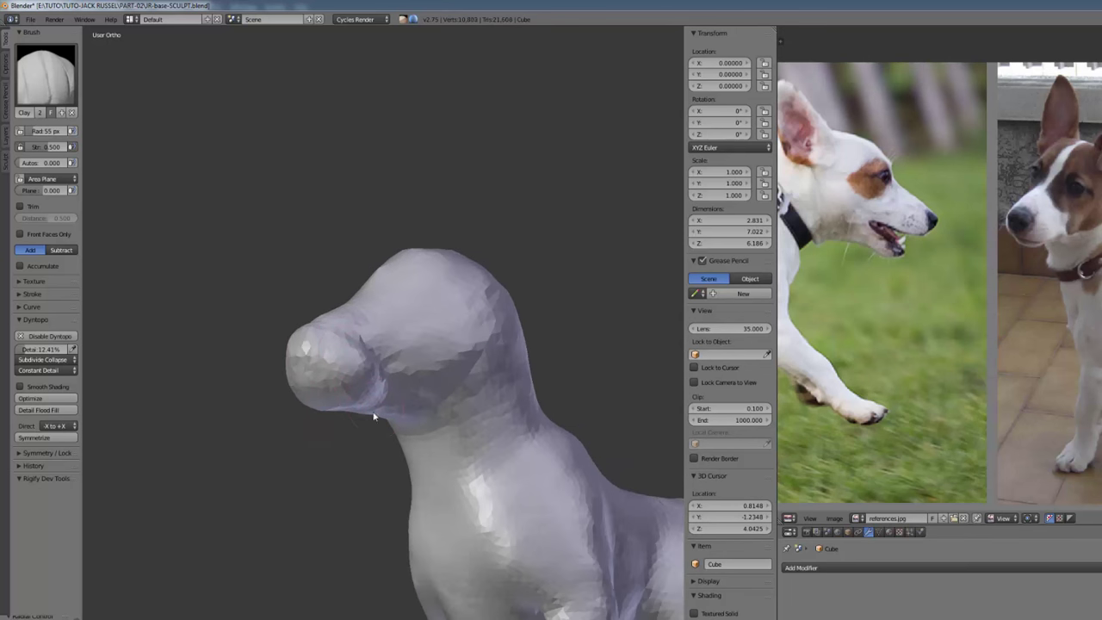
middle_click_drag(374, 415, 293, 396)
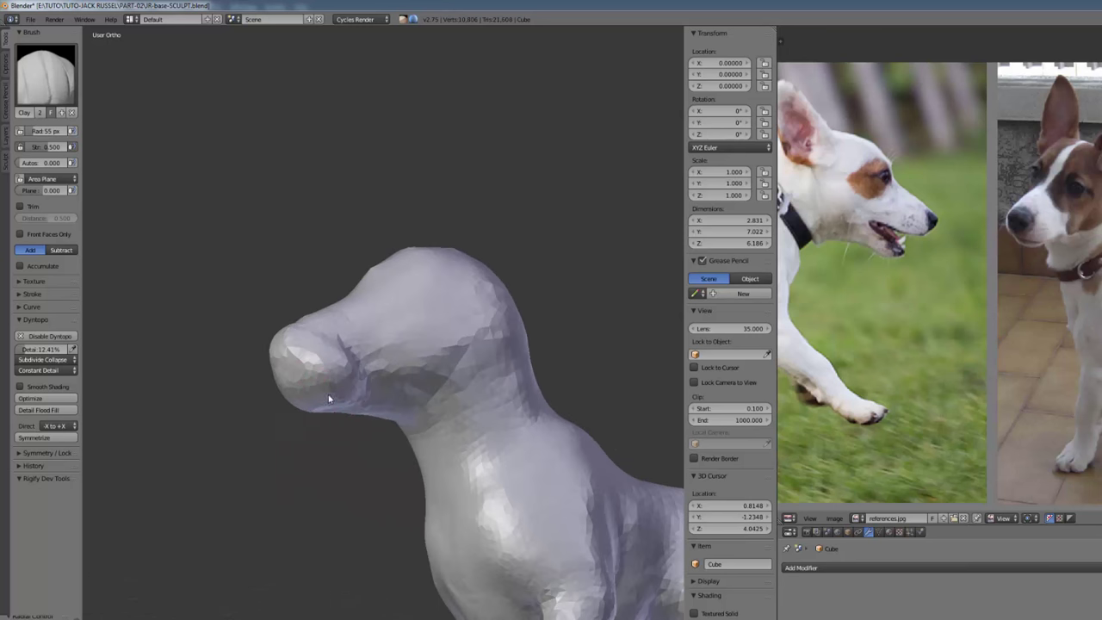
middle_click_drag(351, 376, 357, 393)
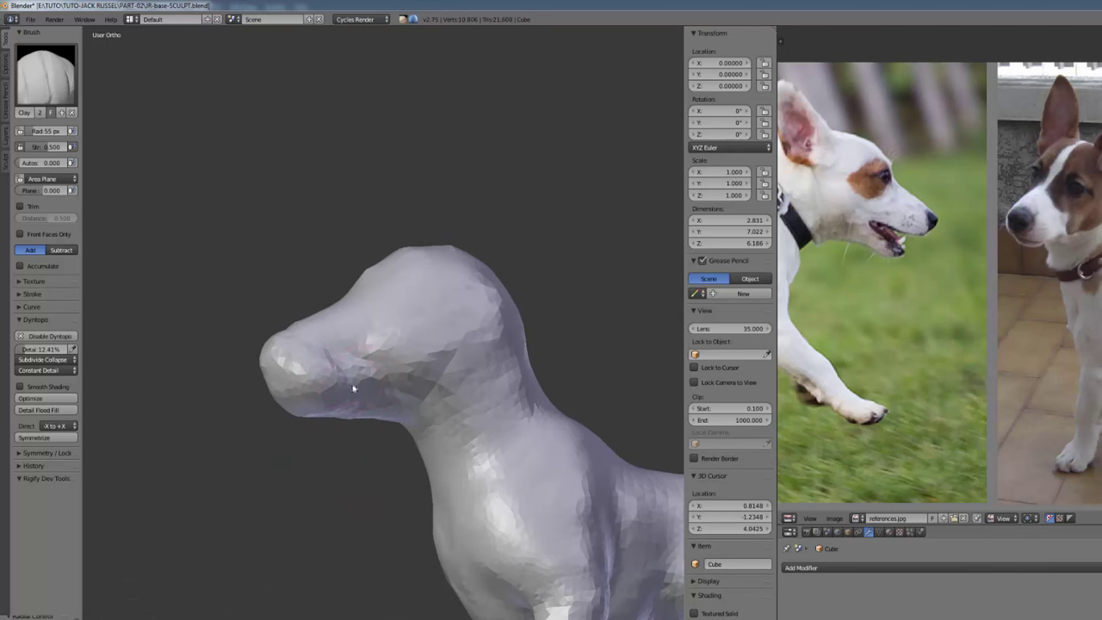
left_click_drag(359, 404, 313, 352)
Shape the top of the nose and the muzzle bridge up to the forehead, using Clay brush radii of 35 and 42 px.
middle_click_drag(345, 399, 479, 396)
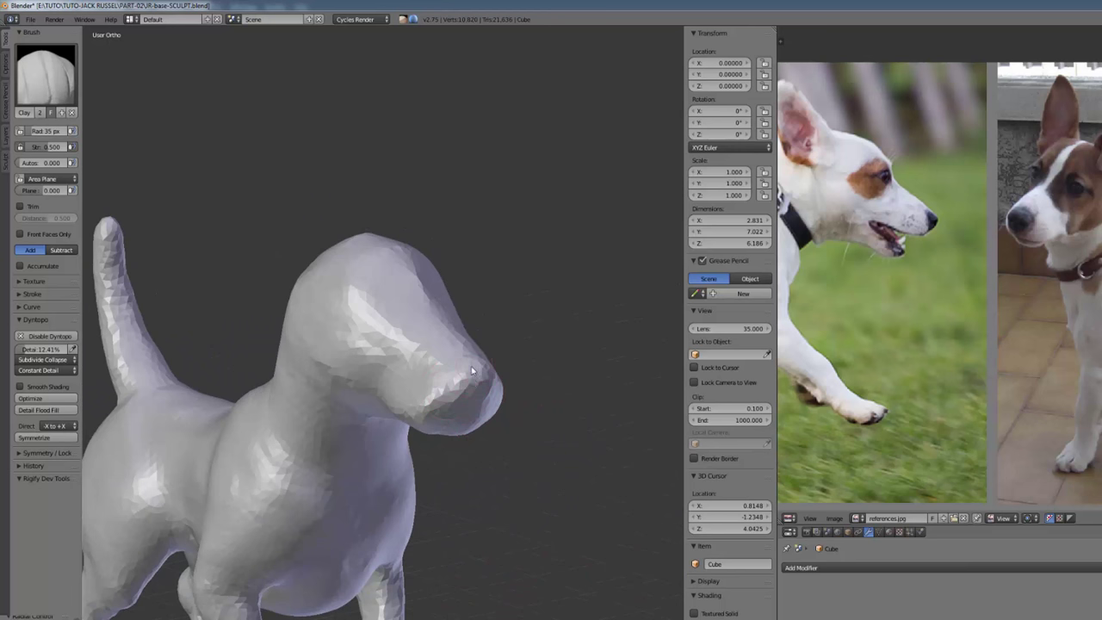
left_click_drag(472, 371, 482, 372)
middle_click_drag(470, 361, 353, 366)
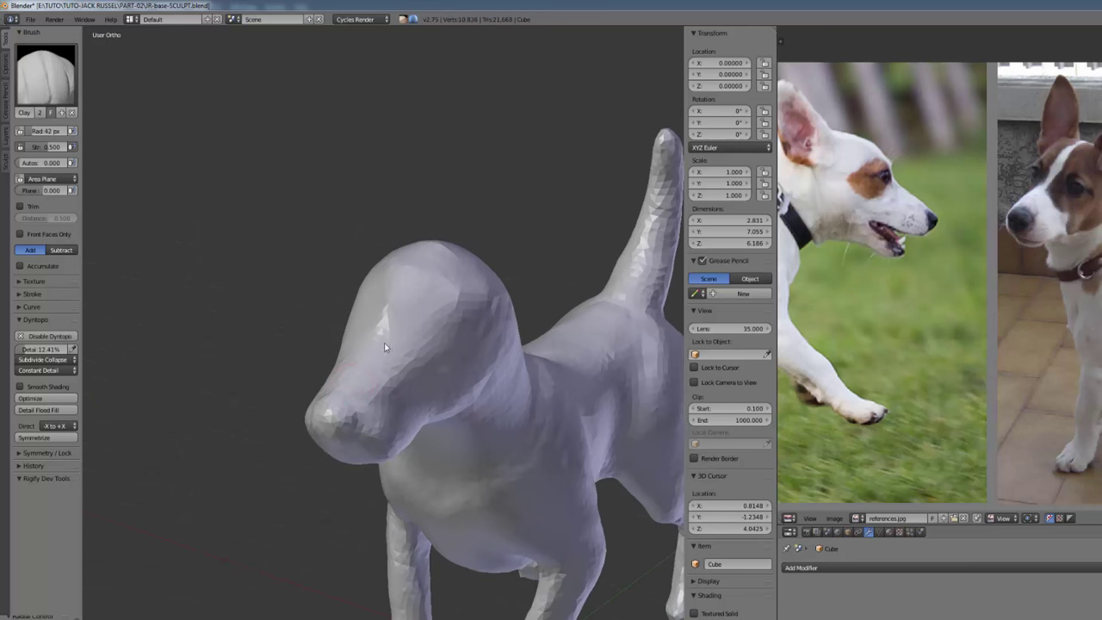
mouse_move(371, 373)
left_mouse_down()
mouse_move(433, 299)
mouse_move(381, 322)
mouse_move(422, 306)
left_mouse_up()
middle_click_drag(413, 342, 422, 308)
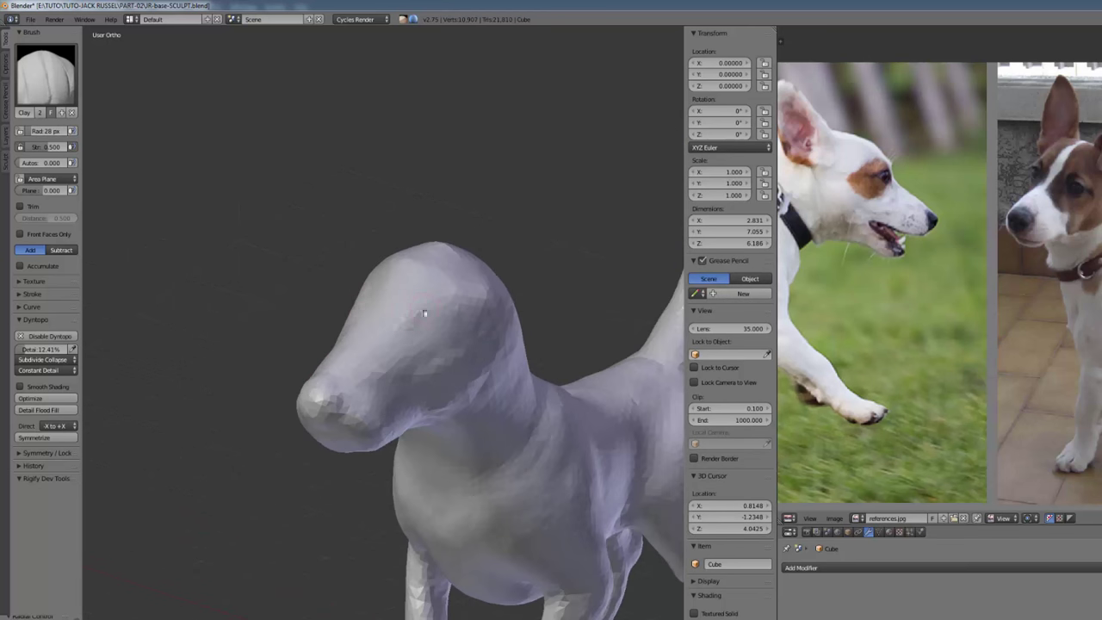
Sculpt the brow ridges and hollow eye sockets on the head with the Clay brush at a radius of 39 px.
mouse_move(425, 312)
left_mouse_down()
mouse_move(394, 340)
mouse_move(450, 316)
mouse_move(467, 322)
left_mouse_up()
key("f")
left_click(437, 313)
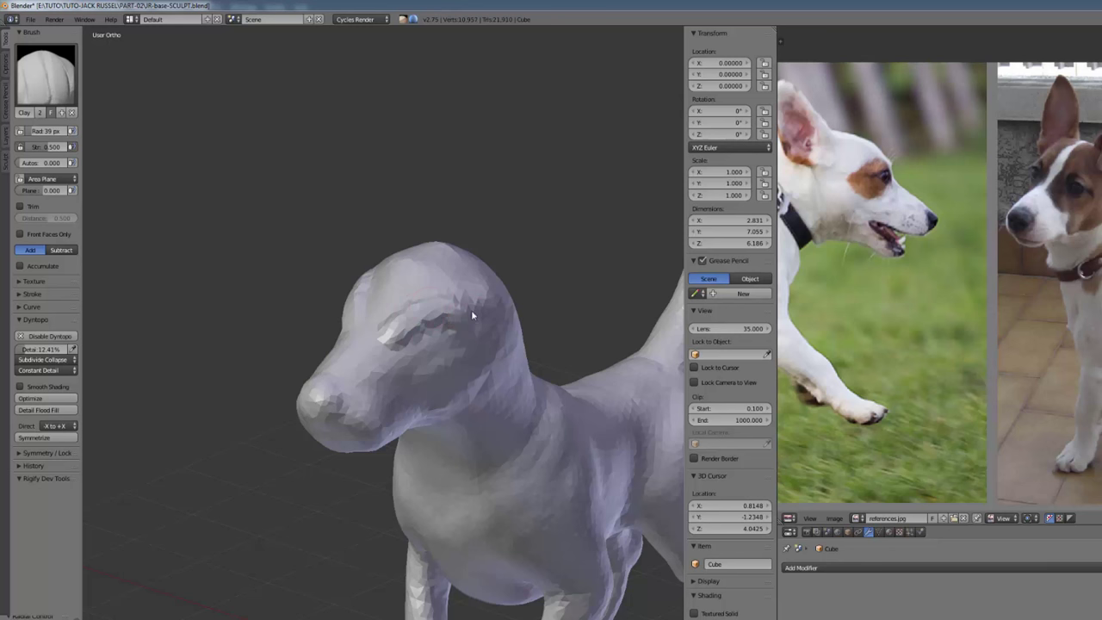
mouse_move(397, 332)
left_mouse_down()
mouse_move(457, 309)
mouse_move(401, 331)
left_mouse_up()
mouse_move(448, 341)
middle_mouse_down()
mouse_move(423, 329)
mouse_move(429, 340)
middle_mouse_up()
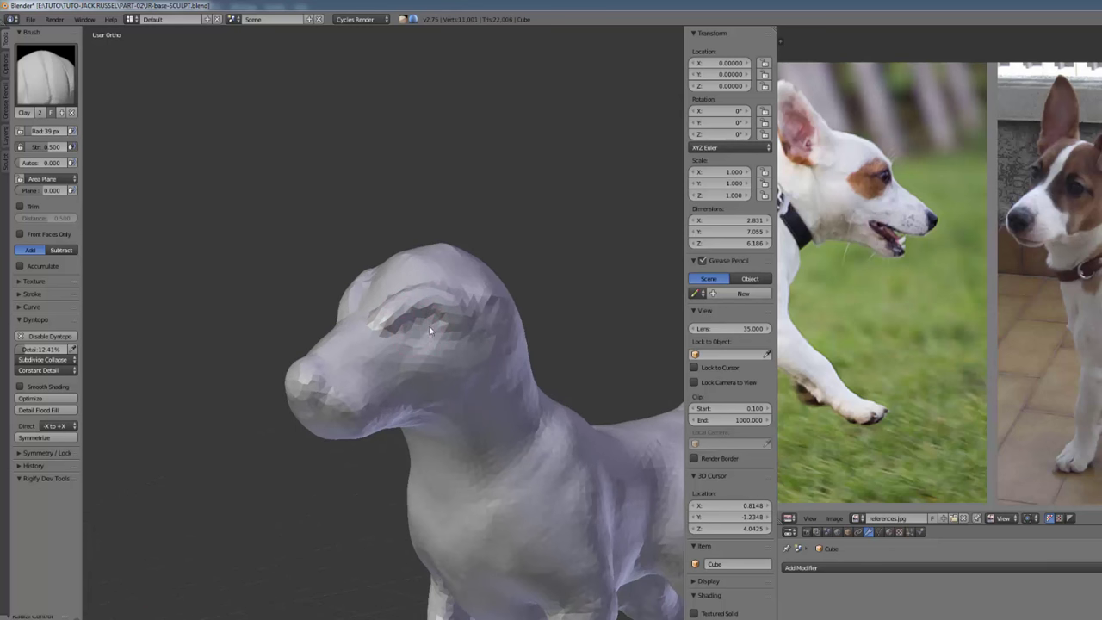
mouse_move(431, 330)
left_mouse_down()
mouse_move(414, 331)
mouse_move(422, 341)
mouse_move(403, 334)
mouse_move(391, 320)
mouse_move(414, 319)
mouse_move(401, 332)
mouse_move(422, 342)
mouse_move(392, 306)
mouse_move(453, 307)
left_mouse_up()
key("f")
left_click(430, 324)
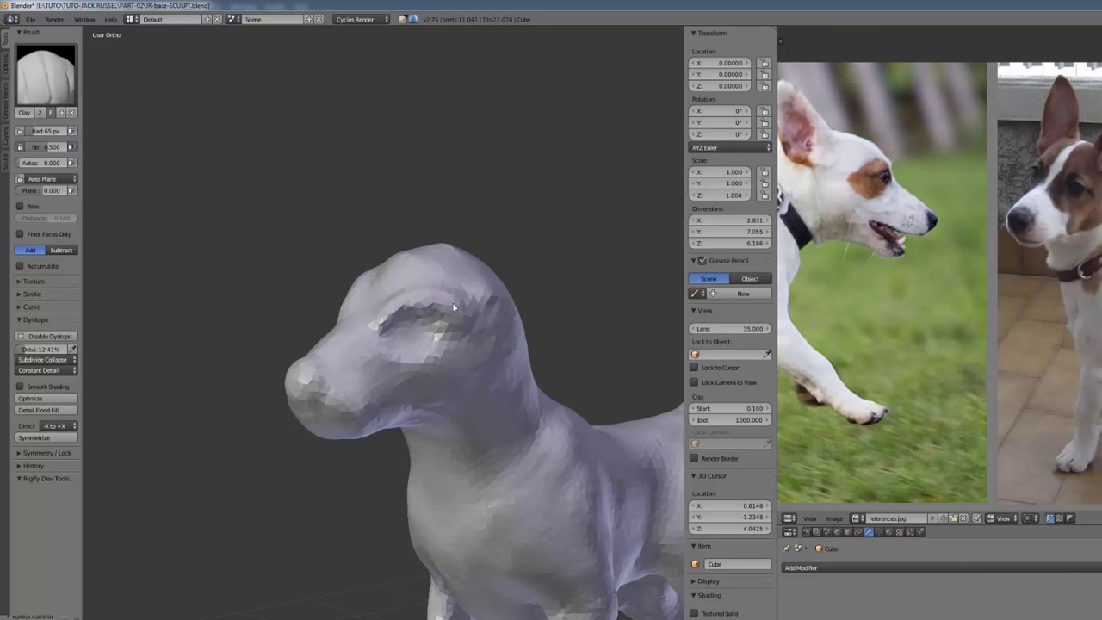
Build up the cheek and the back of the jaw, using Clay brush radii of 50 and 64 px.
mouse_move(454, 307)
middle_mouse_down()
mouse_move(401, 342)
mouse_move(406, 356)
mouse_move(367, 368)
middle_mouse_up()
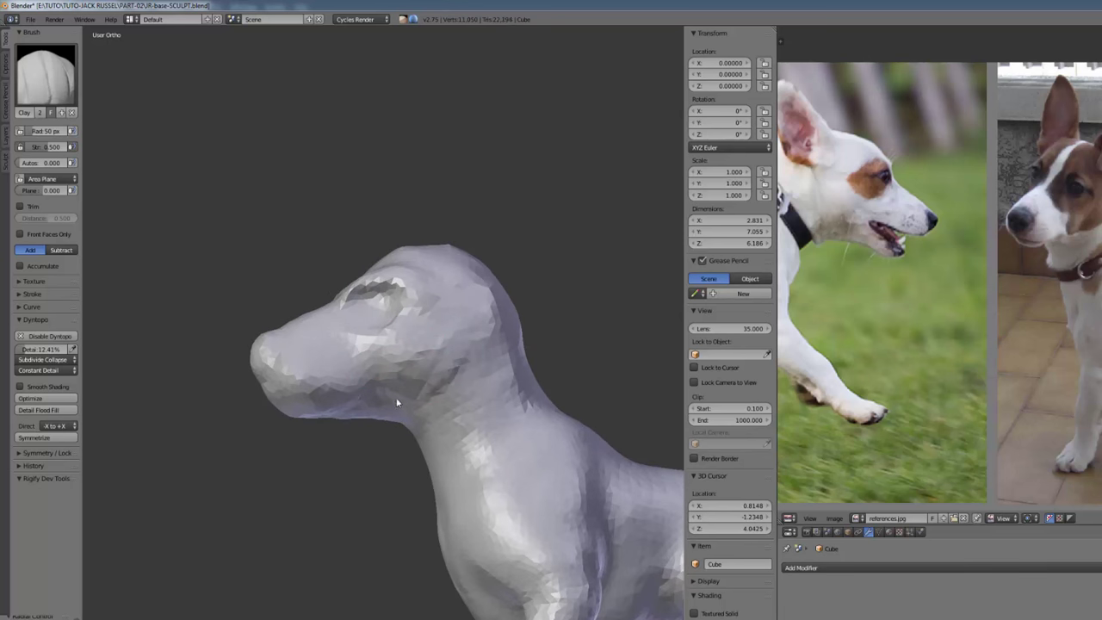
left_click_drag(397, 402, 420, 363)
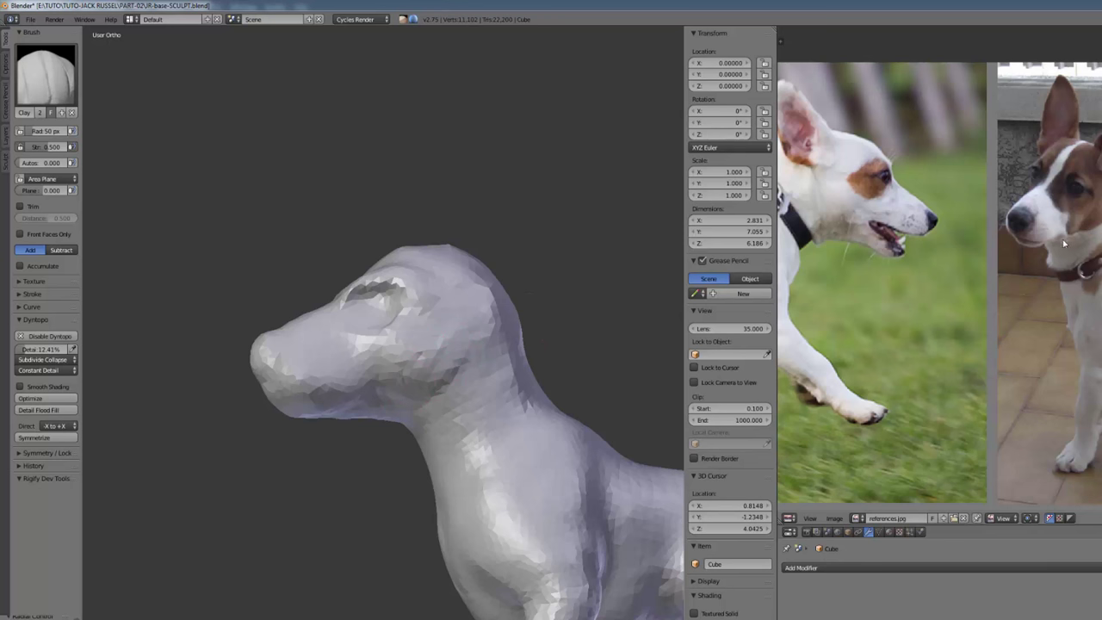
mouse_move(430, 394)
middle_mouse_down()
mouse_move(428, 425)
mouse_move(460, 382)
middle_mouse_up()
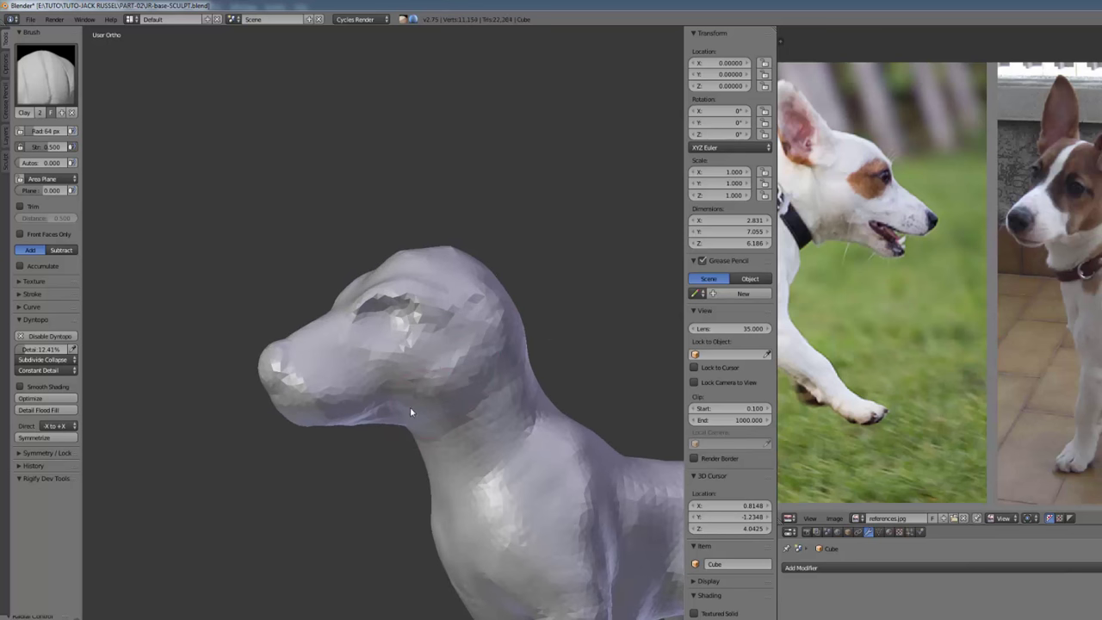
middle_click_drag(410, 411, 431, 365)
mouse_move(463, 389)
left_mouse_down()
mouse_move(443, 382)
mouse_move(395, 401)
mouse_move(477, 368)
mouse_move(431, 370)
left_mouse_up()
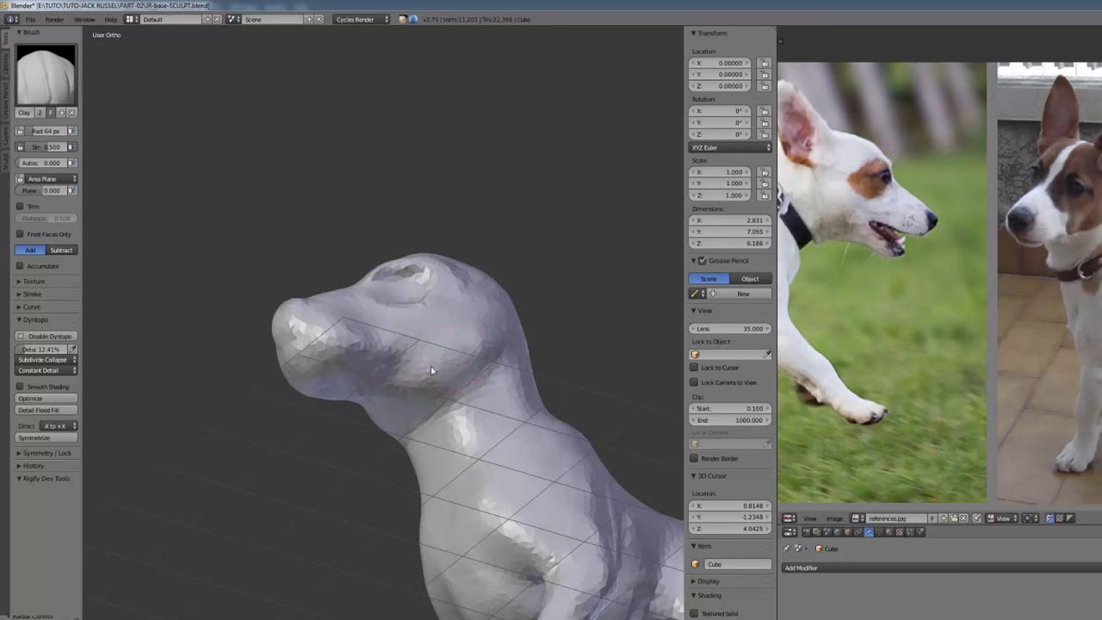
Refine the cheekbone area below the eye socket, using Clay brush radii of 37 and 81 px.
mouse_move(431, 371)
middle_mouse_down()
mouse_move(387, 423)
mouse_move(472, 384)
mouse_move(452, 367)
middle_mouse_up()
left_click(462, 378)
scroll(453, 378, "up", 1)
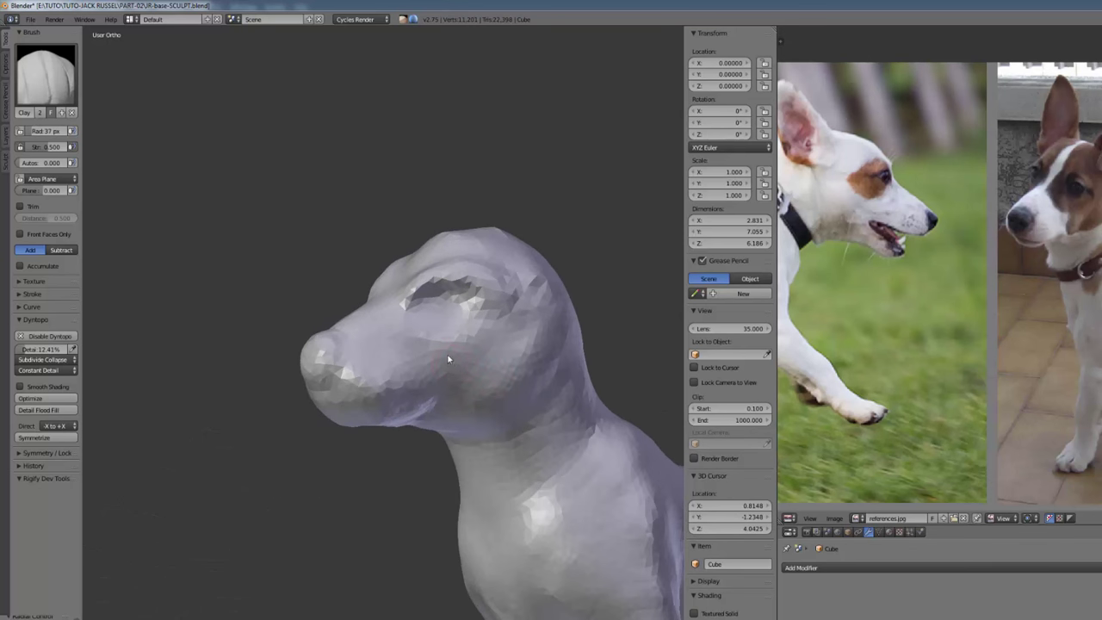
key("f")
left_click(459, 347)
left_click_drag(470, 346, 425, 327)
middle_click_drag(462, 368, 421, 353)
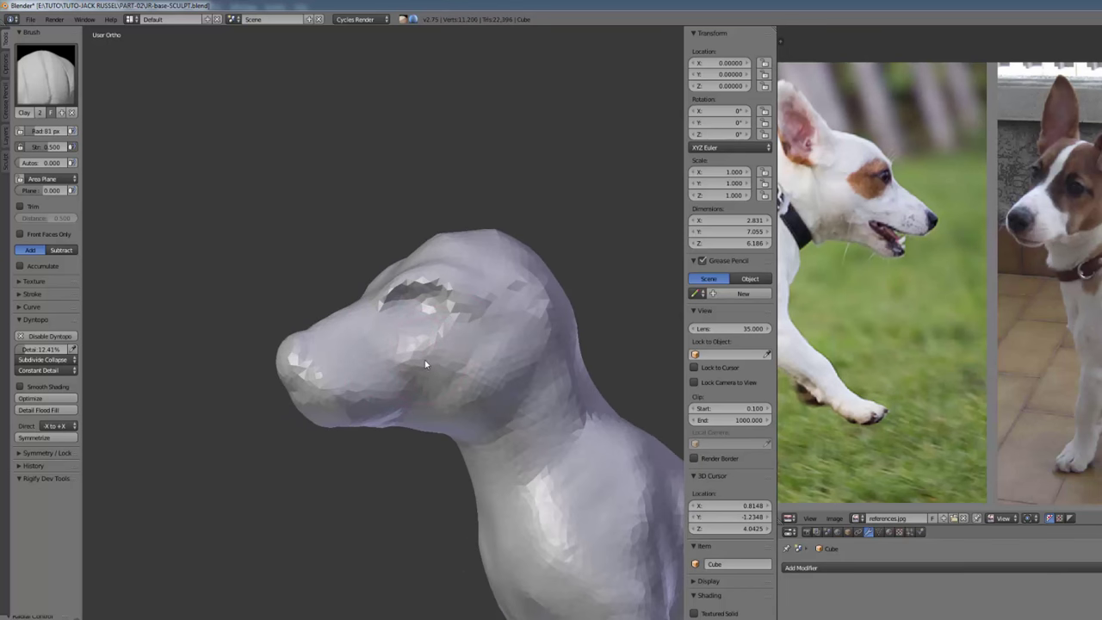
Define the muzzle bridge and the inner eye corners, using Clay brush radii of 52 and 42 px.
middle_click_drag(388, 350, 476, 352)
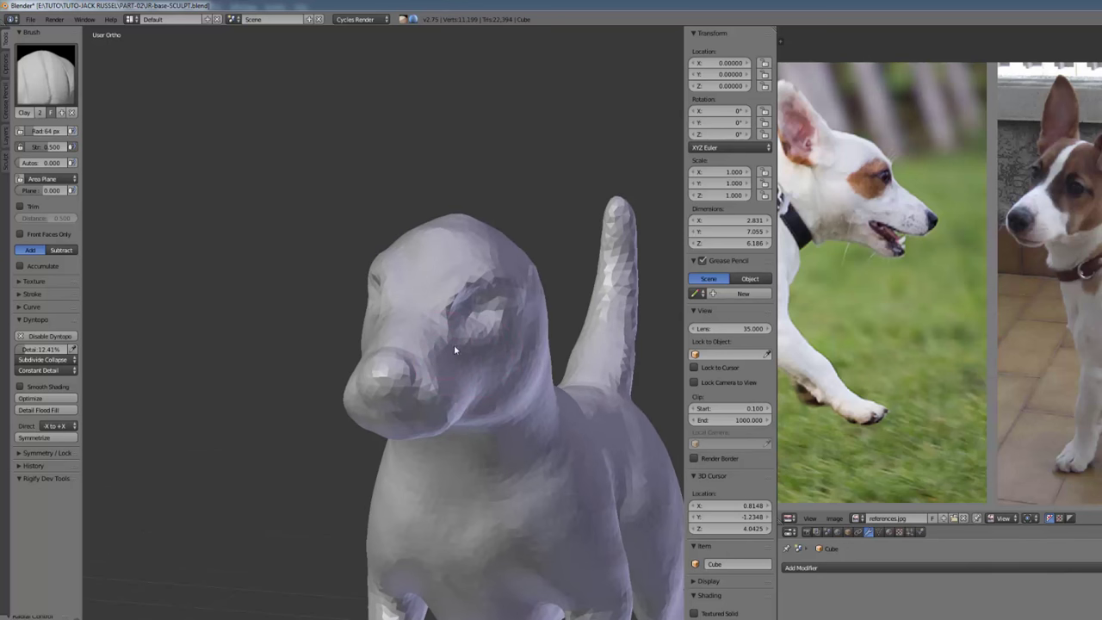
middle_click_drag(426, 345, 435, 354)
key("f")
left_click(432, 353)
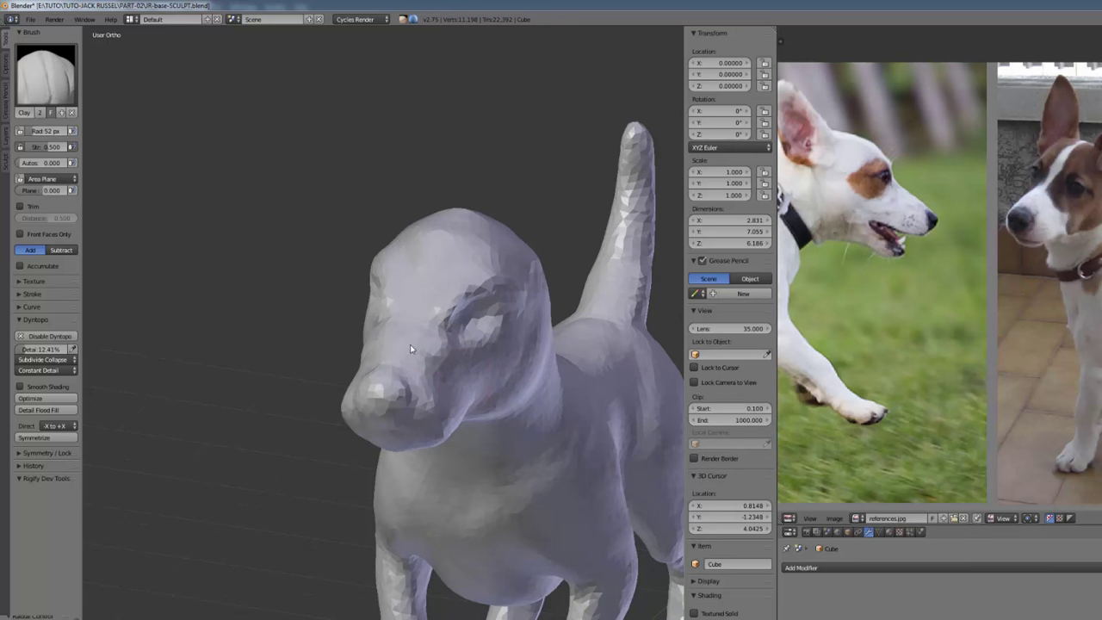
mouse_move(349, 341)
middle_mouse_down()
mouse_move(289, 336)
mouse_move(374, 376)
middle_mouse_up()
key("f")
left_click(322, 331)
left_click_drag(391, 351, 396, 354)
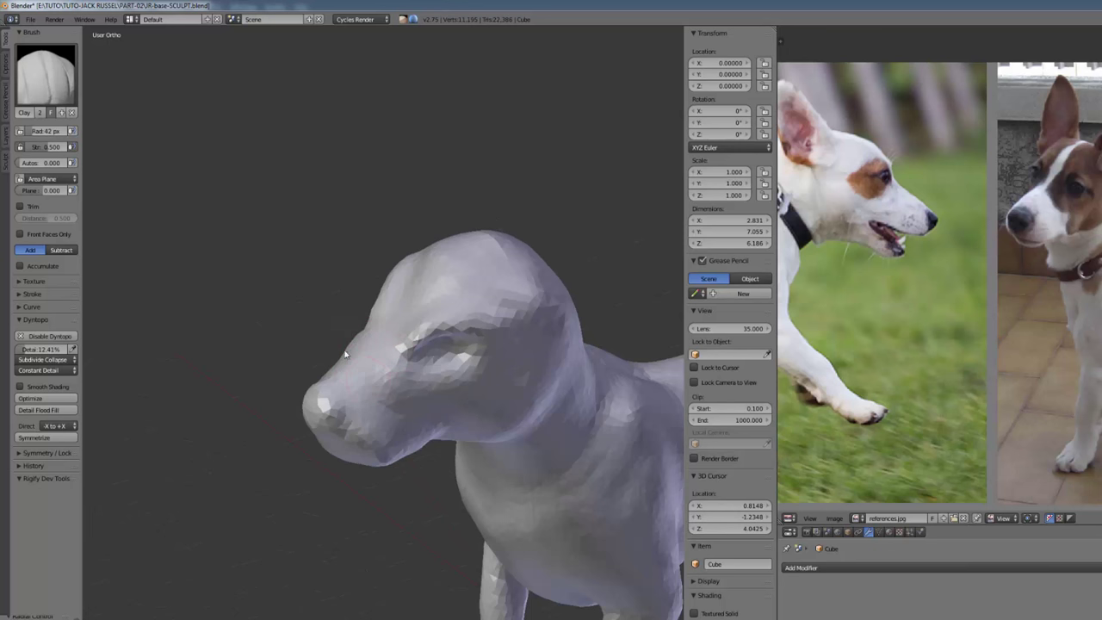
Smooth the side of the muzzle behind the nose.
middle_click_drag(344, 353, 308, 353)
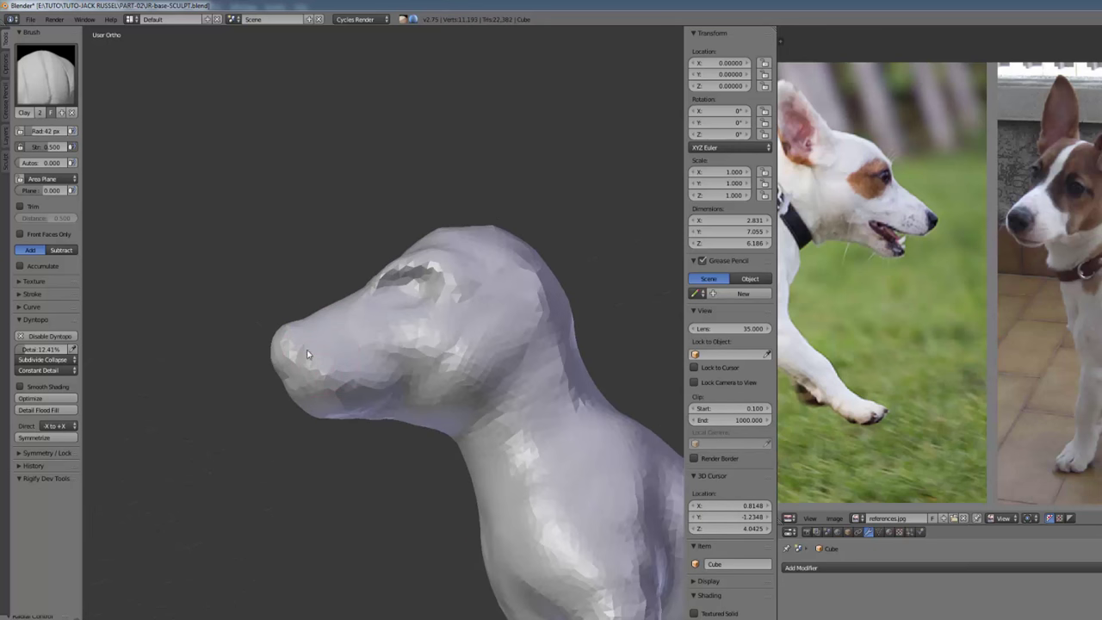
middle_click_drag(391, 385, 366, 383)
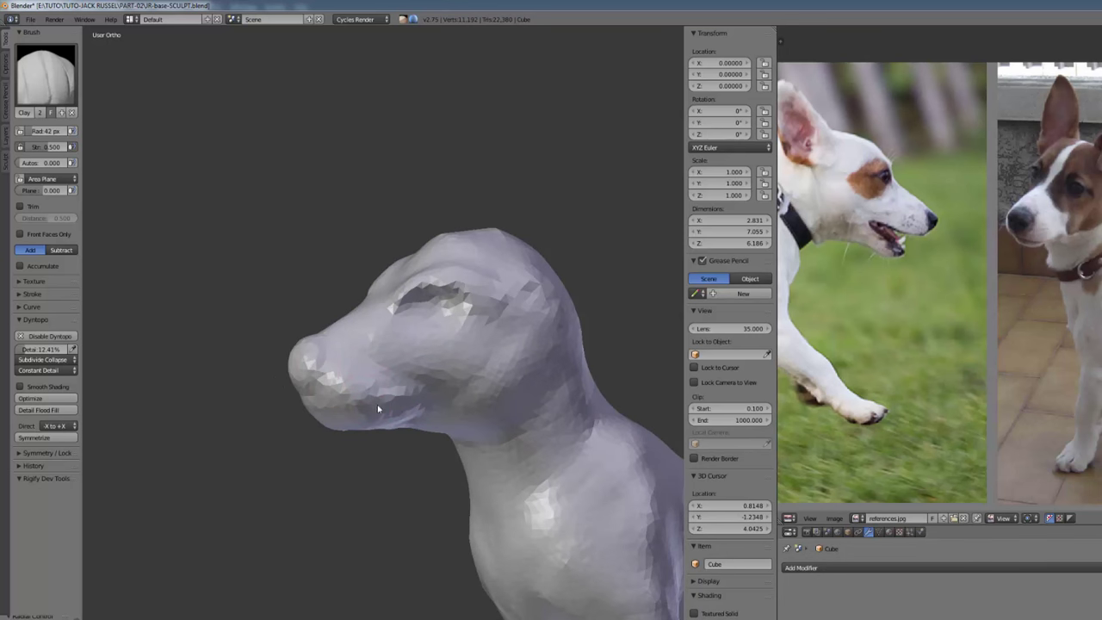
left_click_drag(354, 400, 362, 388, "shift")
middle_click_drag(393, 368, 429, 398)
Set the Clay brush radius to 62 px and add volume to the top and side of the skull.
key("f")
left_click(452, 308)
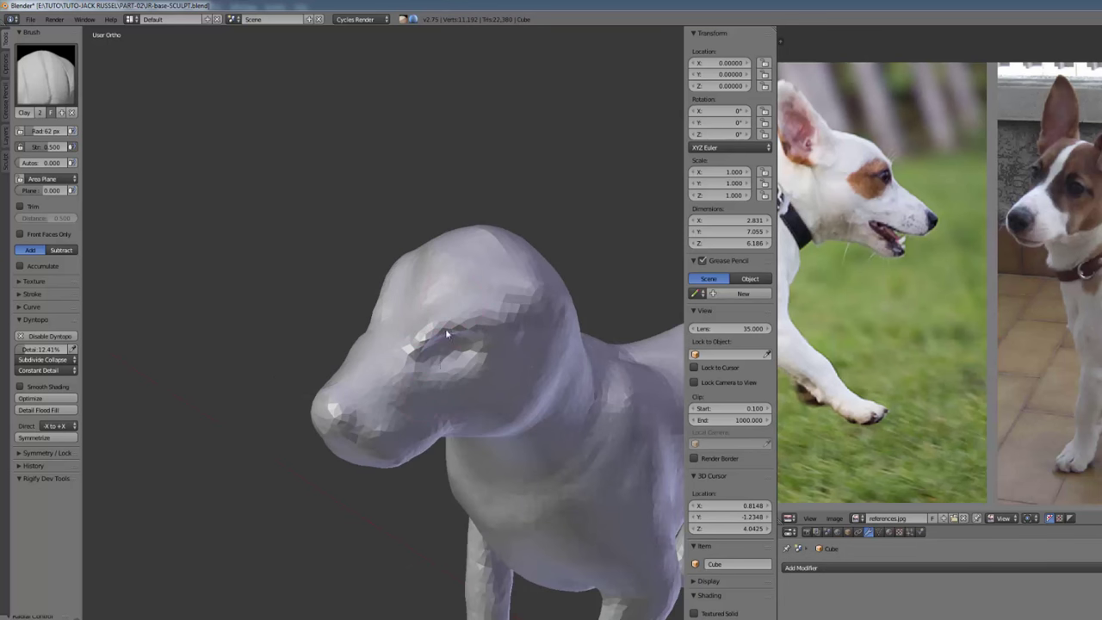
middle_click_drag(447, 334, 502, 367)
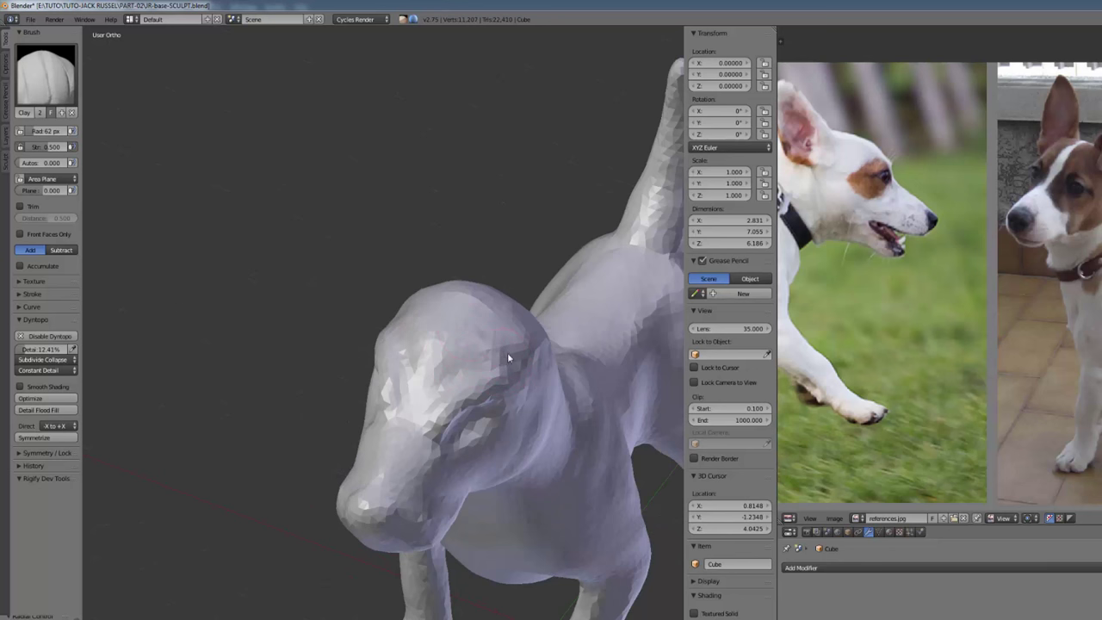
left_click_drag(511, 327, 482, 301)
middle_click_drag(510, 320, 435, 301)
mouse_move(449, 327)
left_mouse_down()
mouse_move(474, 370)
mouse_move(492, 372)
mouse_move(420, 337)
left_mouse_up()
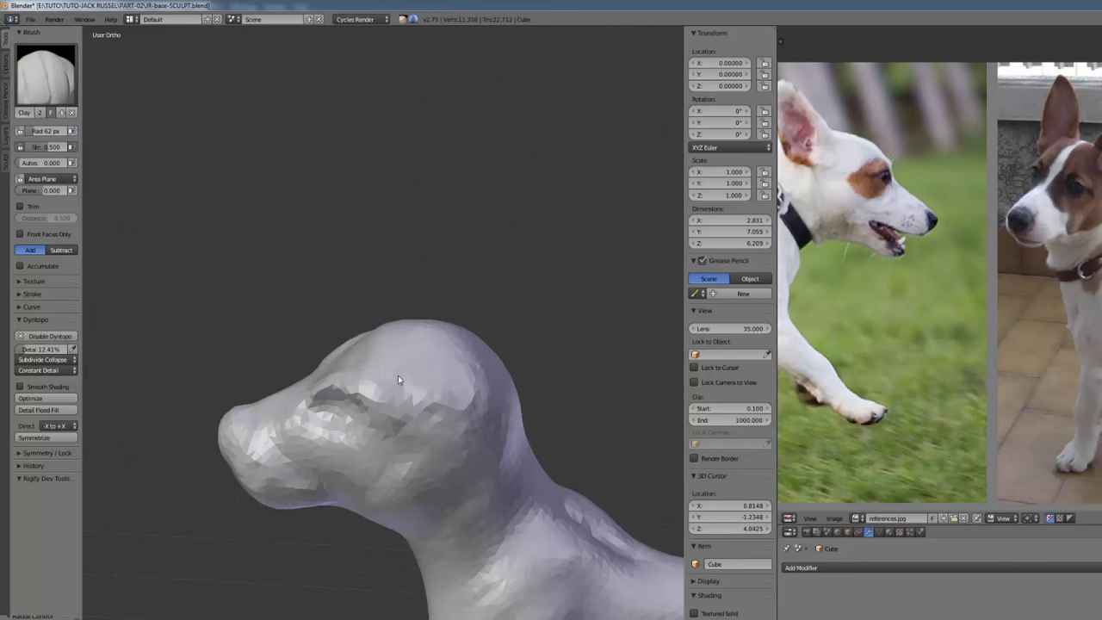
Reduce the Clay brush radius to 47 px and begin shaping the side of the skull behind the eye.
middle_click_drag(398, 376, 522, 376)
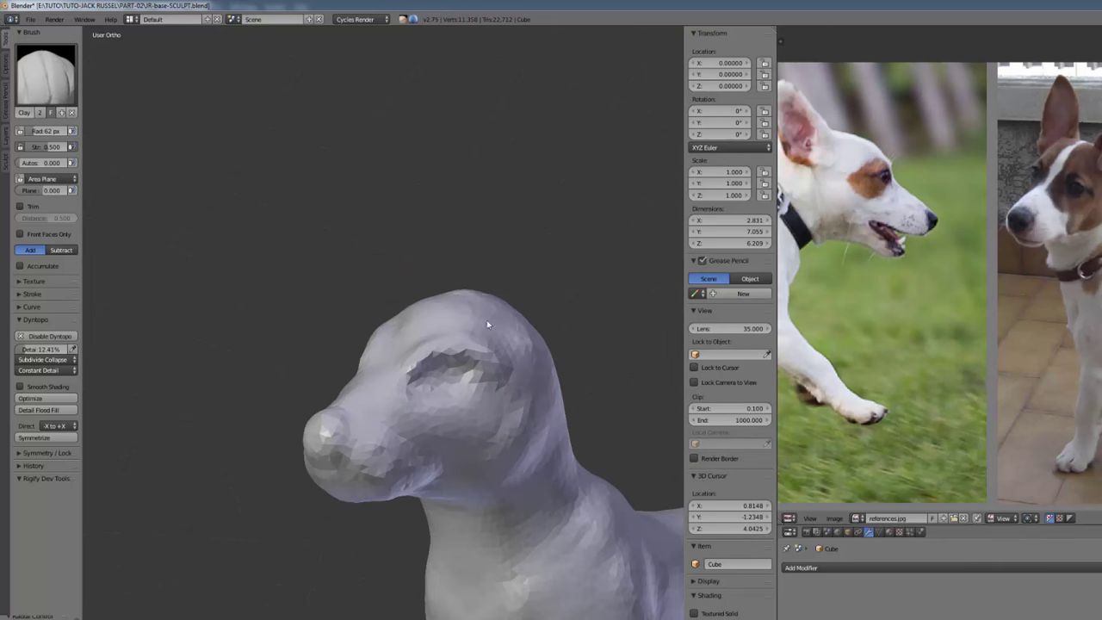
scroll(448, 370, "down", 3)
mouse_move(439, 396)
middle_mouse_down()
mouse_move(497, 427)
mouse_move(574, 403)
mouse_move(456, 408)
mouse_move(434, 379)
mouse_move(411, 387)
mouse_move(422, 427)
mouse_move(425, 374)
mouse_move(415, 406)
middle_mouse_up()
scroll(428, 376, "up", 3)
scroll(408, 375, "up", 2)
key("f")
left_click(448, 427)
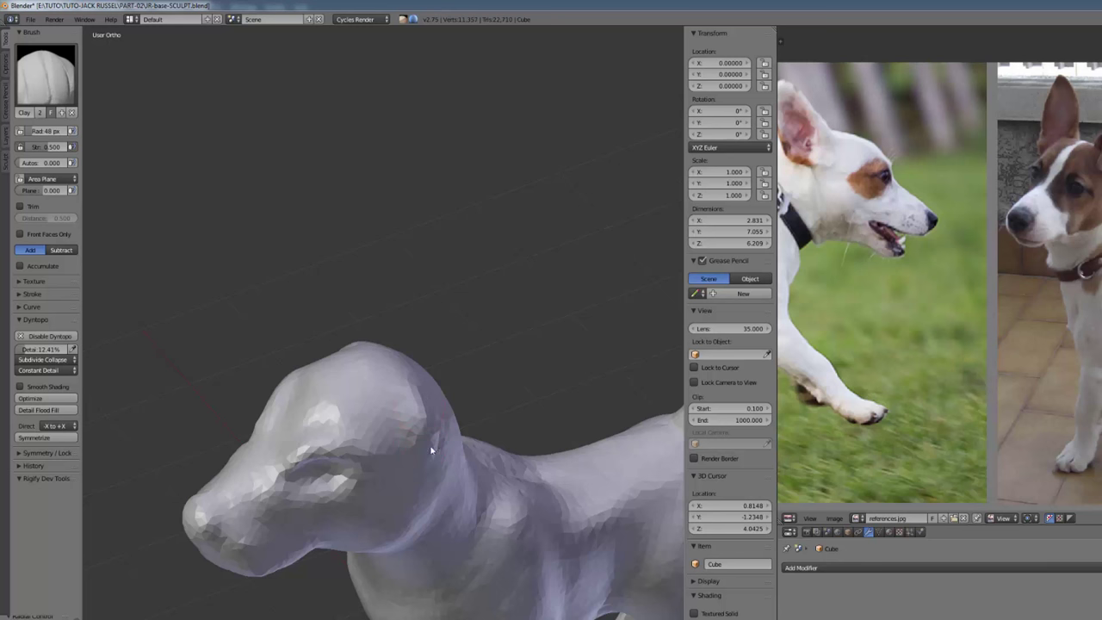
middle_click_drag(430, 446, 374, 421)
key("f")
left_click(391, 421)
mouse_move(377, 429)
left_mouse_down()
mouse_move(403, 374)
mouse_move(400, 423)
left_mouse_up()
Build up the ear bases at the back and sides of the skull using the Clay brush at 47 px.
middle_click_drag(396, 414, 306, 410)
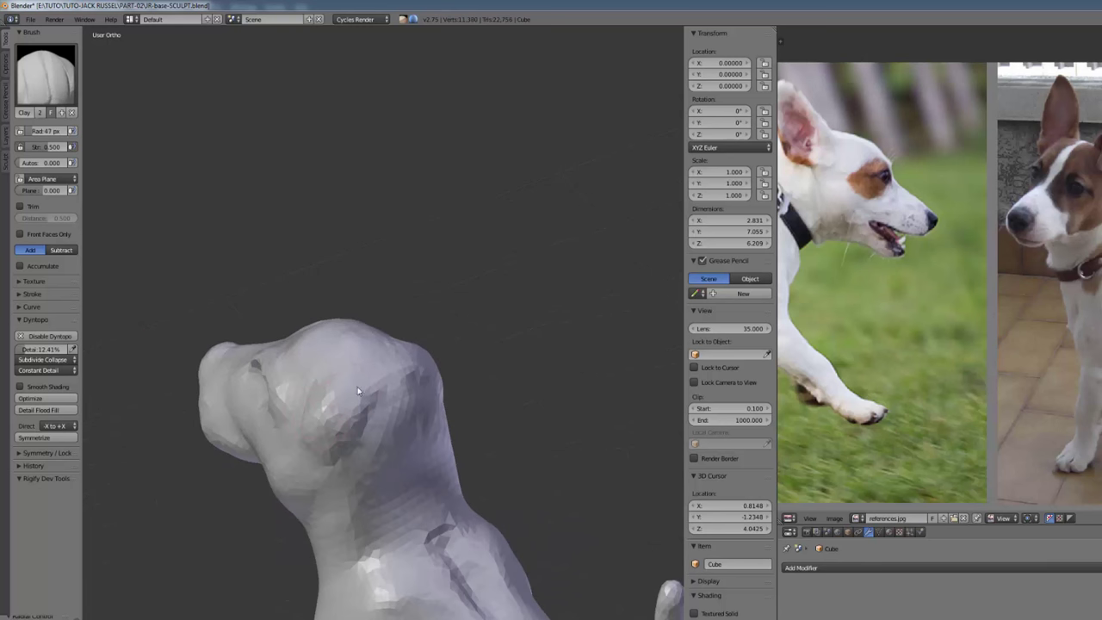
left_click_drag(358, 391, 315, 450)
middle_click_drag(315, 450, 356, 402)
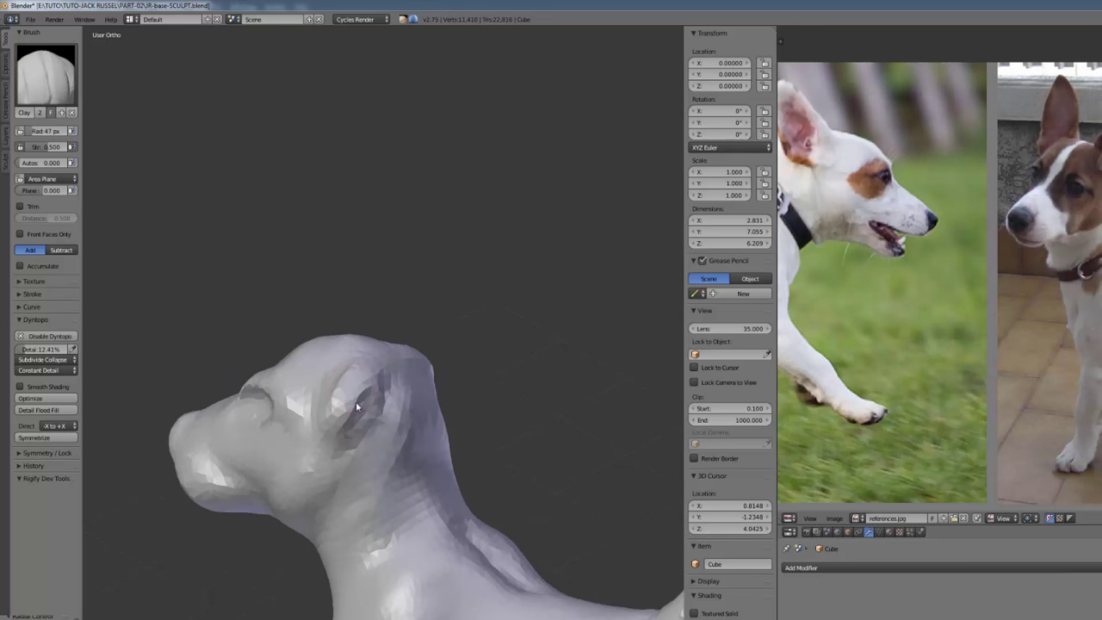
left_click_drag(341, 425, 343, 392)
middle_click_drag(367, 361, 344, 369)
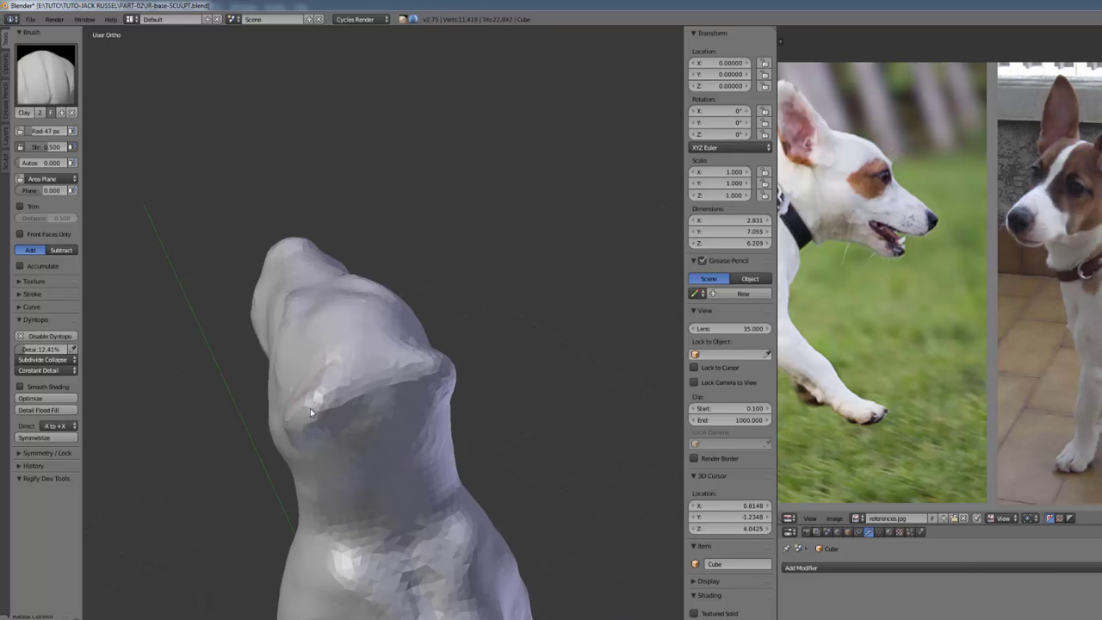
mouse_move(294, 434)
left_mouse_down()
mouse_move(345, 385)
mouse_move(326, 404)
left_mouse_up()
middle_click_drag(318, 401, 323, 375)
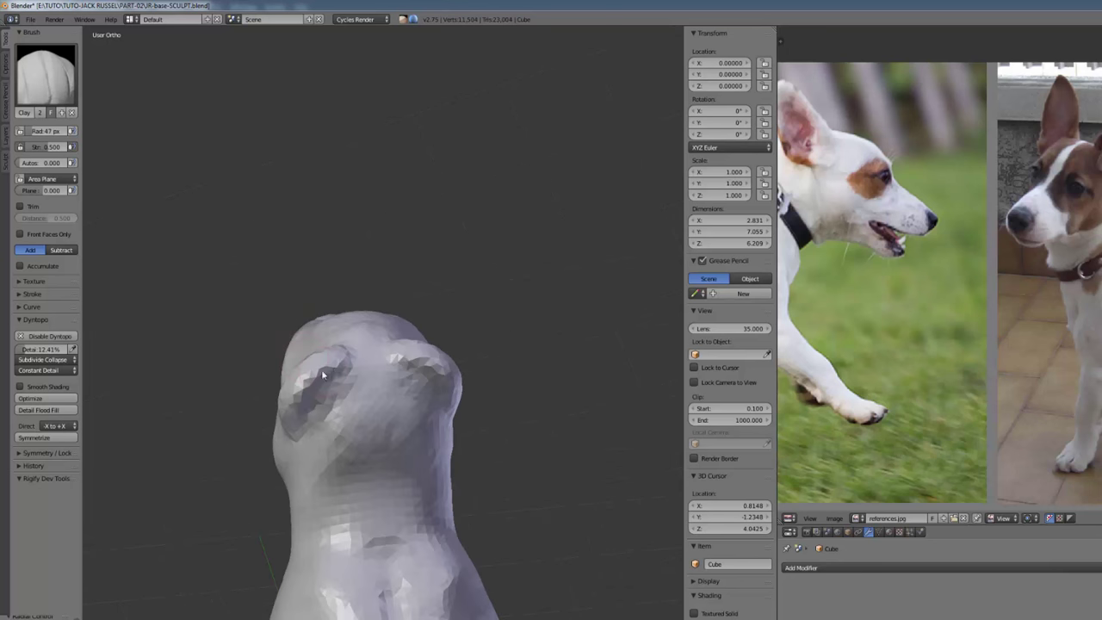
left_click_drag(323, 375, 322, 418)
middle_click_drag(337, 442, 345, 381)
Set the Clay brush radius to 80 px and add volume to the back of the head and neck.
key("f")
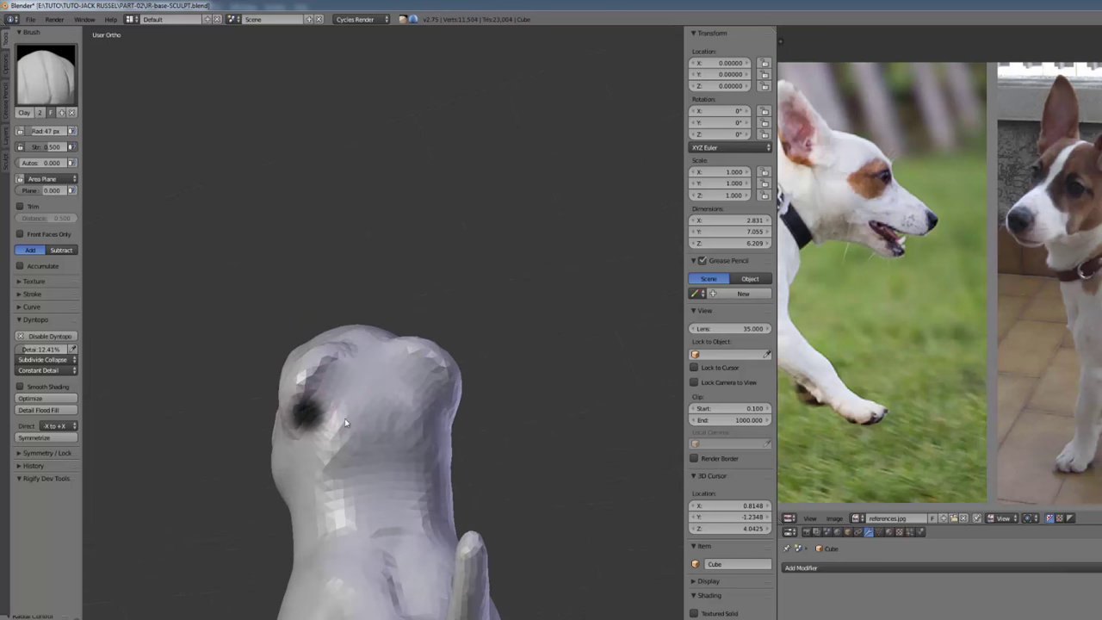
left_click(354, 418)
mouse_move(386, 446)
left_mouse_down()
mouse_move(379, 399)
mouse_move(327, 409)
mouse_move(422, 462)
mouse_move(401, 485)
left_mouse_up()
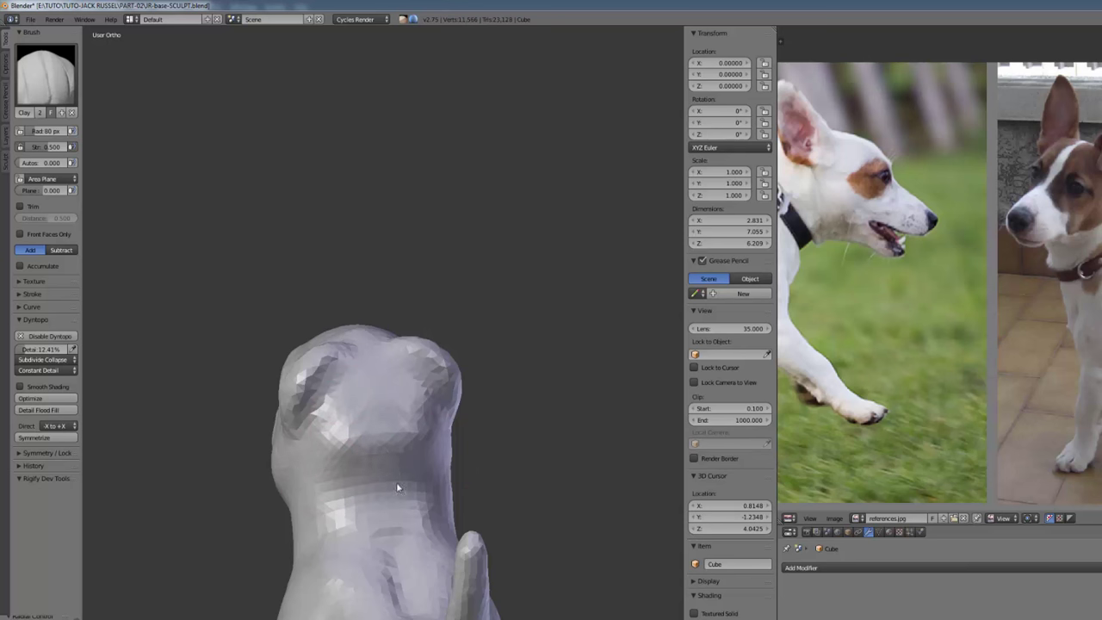
Pull two large upright ears out of the ear bases with the Snake Hook brush at a 141 px radius.
mouse_move(401, 485)
middle_mouse_down()
mouse_move(490, 466)
mouse_move(463, 472)
middle_mouse_up()
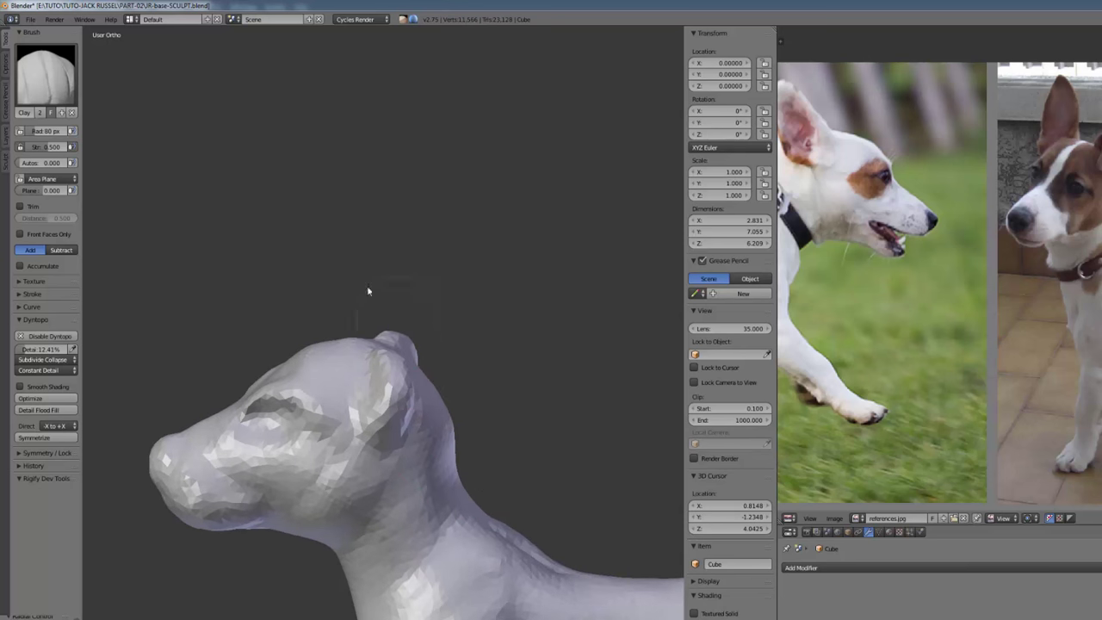
left_click(72, 86)
left_click(327, 193)
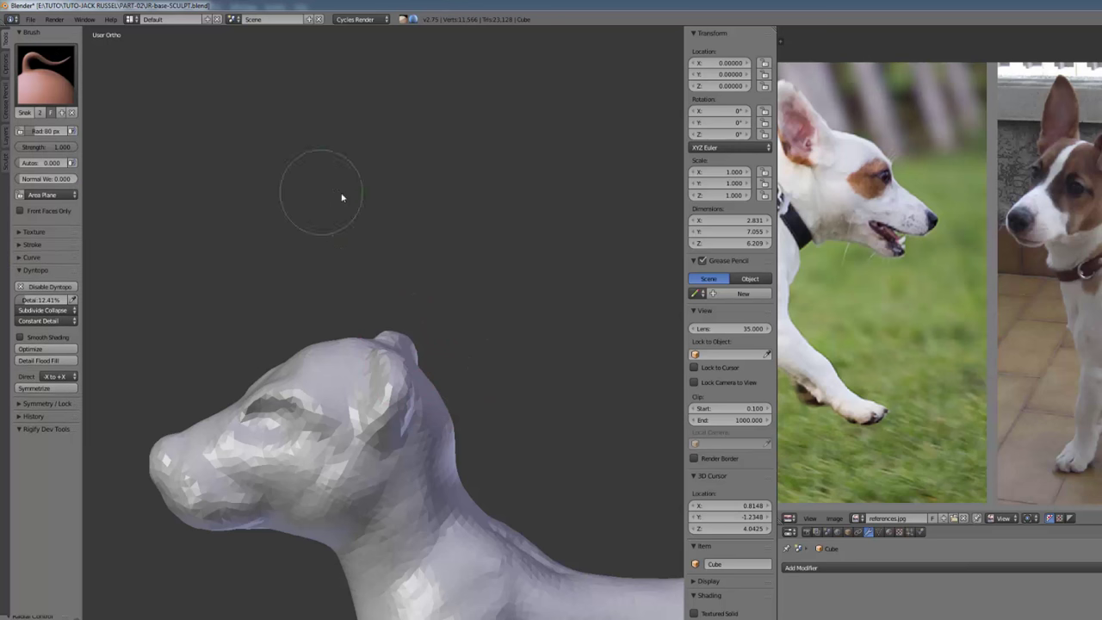
mouse_move(502, 325)
middle_mouse_down()
mouse_move(534, 325)
mouse_move(519, 315)
mouse_move(520, 334)
middle_mouse_up()
key("f")
left_click(534, 324)
mouse_move(505, 337)
left_mouse_down()
mouse_move(478, 343)
mouse_move(489, 330)
mouse_move(517, 362)
mouse_move(513, 379)
mouse_move(526, 359)
mouse_move(517, 322)
mouse_move(525, 258)
mouse_move(396, 278)
mouse_move(503, 285)
mouse_move(499, 266)
mouse_move(527, 263)
mouse_move(553, 240)
mouse_move(555, 325)
mouse_move(562, 299)
mouse_move(524, 364)
mouse_move(534, 381)
mouse_move(524, 386)
mouse_move(483, 335)
left_mouse_up()
left_click_drag(507, 266, 503, 259)
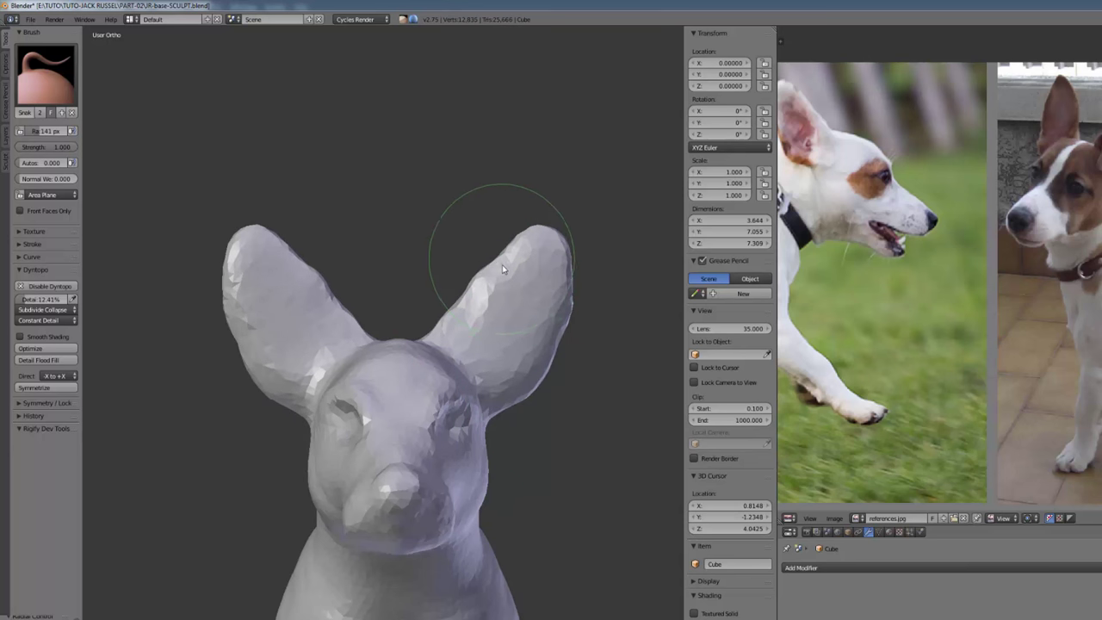
Compare the ears with the reference photos and pull in their outer edges with the Snake Hook brush.
scroll(1011, 345, "down", 6)
middle_click_drag(971, 321, 927, 220)
mouse_move(1013, 476)
middle_mouse_down()
mouse_move(942, 315)
mouse_move(967, 319)
middle_mouse_up()
mouse_move(1091, 469)
middle_mouse_down()
mouse_move(1059, 301)
mouse_move(958, 329)
mouse_move(964, 480)
middle_mouse_up()
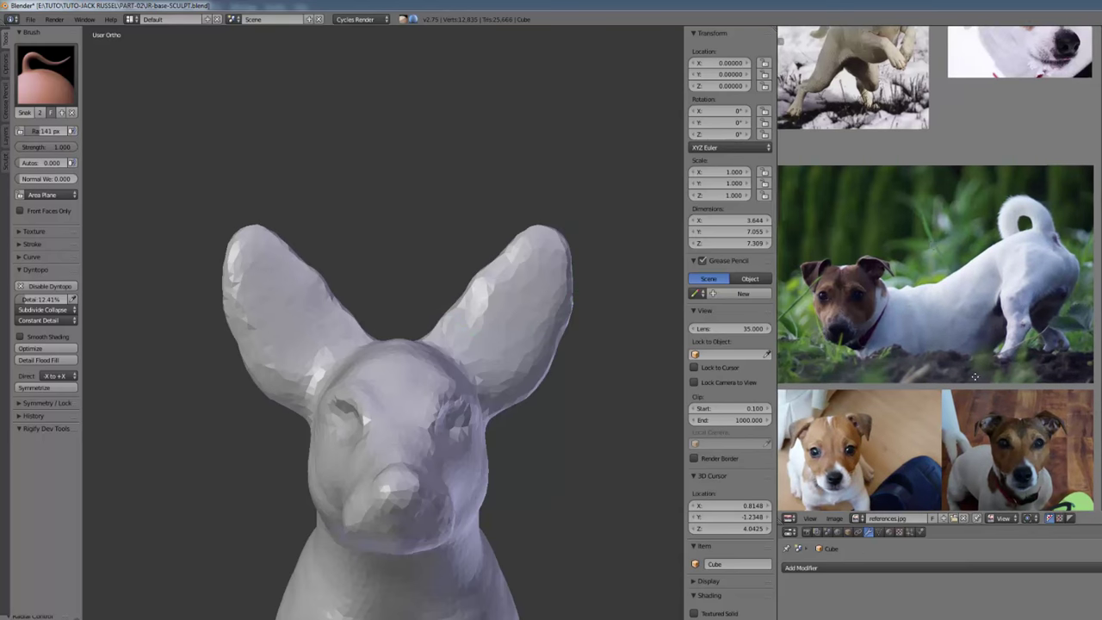
middle_click_drag(904, 181, 971, 499)
mouse_move(1043, 300)
middle_mouse_down()
mouse_move(938, 377)
mouse_move(949, 140)
middle_mouse_up()
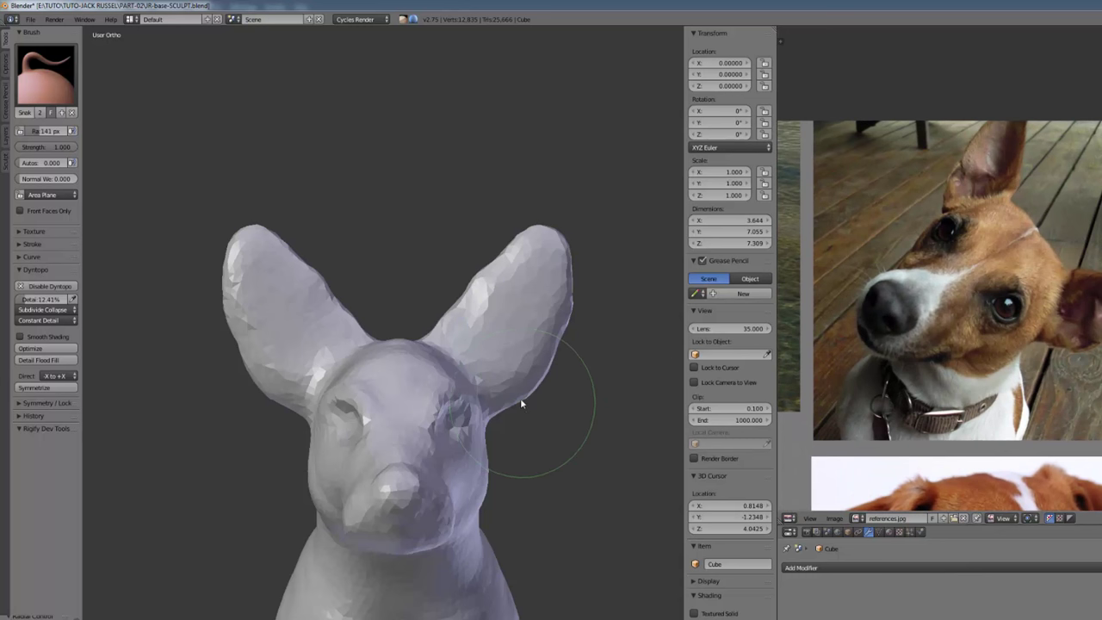
mouse_move(535, 378)
left_mouse_down()
mouse_move(560, 361)
mouse_move(568, 266)
mouse_move(571, 330)
mouse_move(555, 344)
mouse_move(564, 326)
mouse_move(546, 332)
mouse_move(602, 210)
left_mouse_up()
Set the Snake Hook radius to 80 px and pull the ear tips upward into narrower points.
key("f")
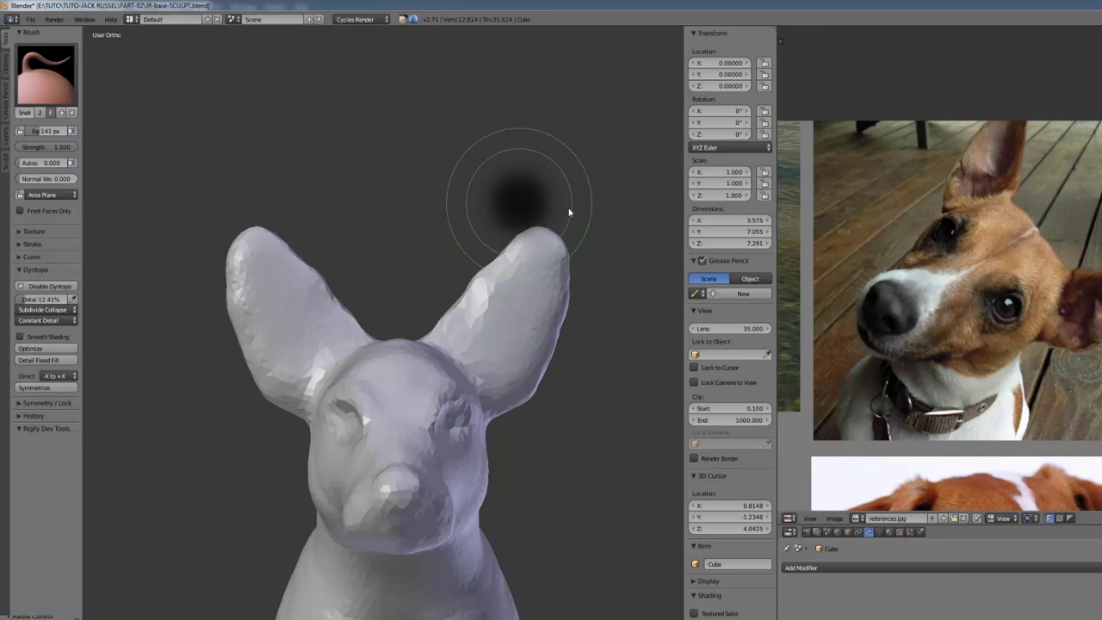
left_click(541, 197)
left_click_drag(540, 235, 544, 214)
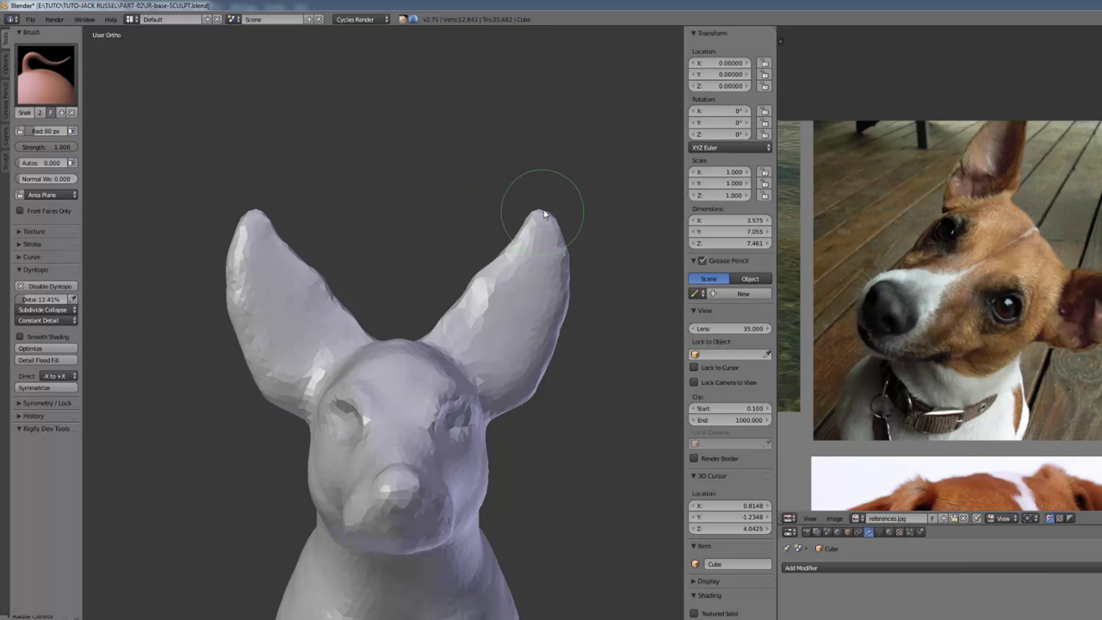
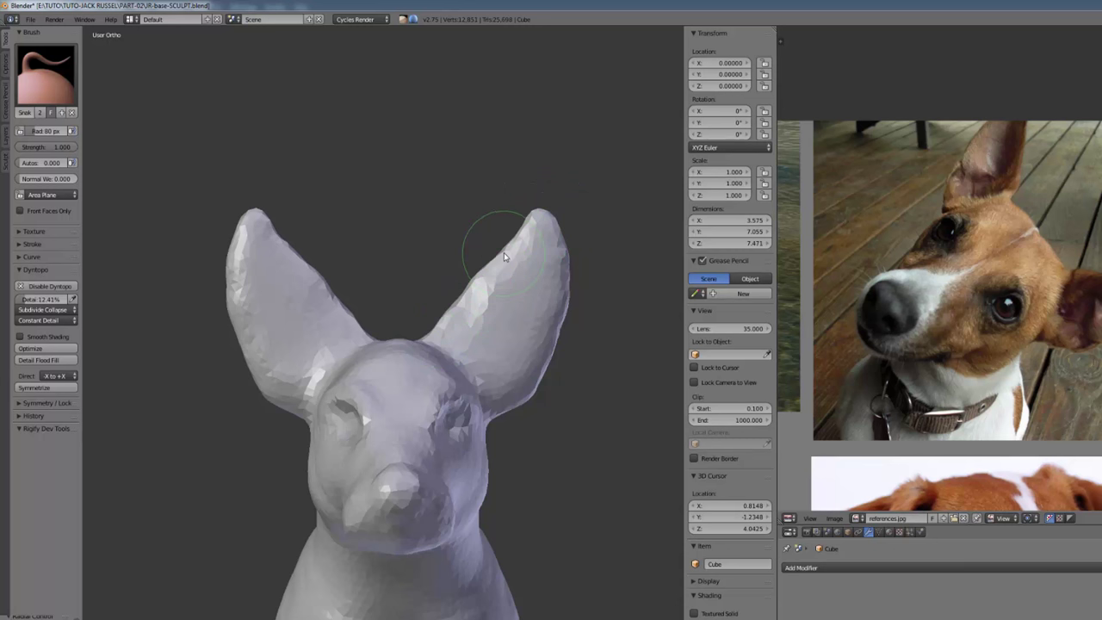
mouse_move(483, 263)
left_mouse_down()
mouse_move(454, 309)
mouse_move(489, 275)
left_mouse_up()
mouse_move(531, 212)
left_mouse_down()
mouse_move(456, 265)
mouse_move(542, 210)
left_mouse_up()
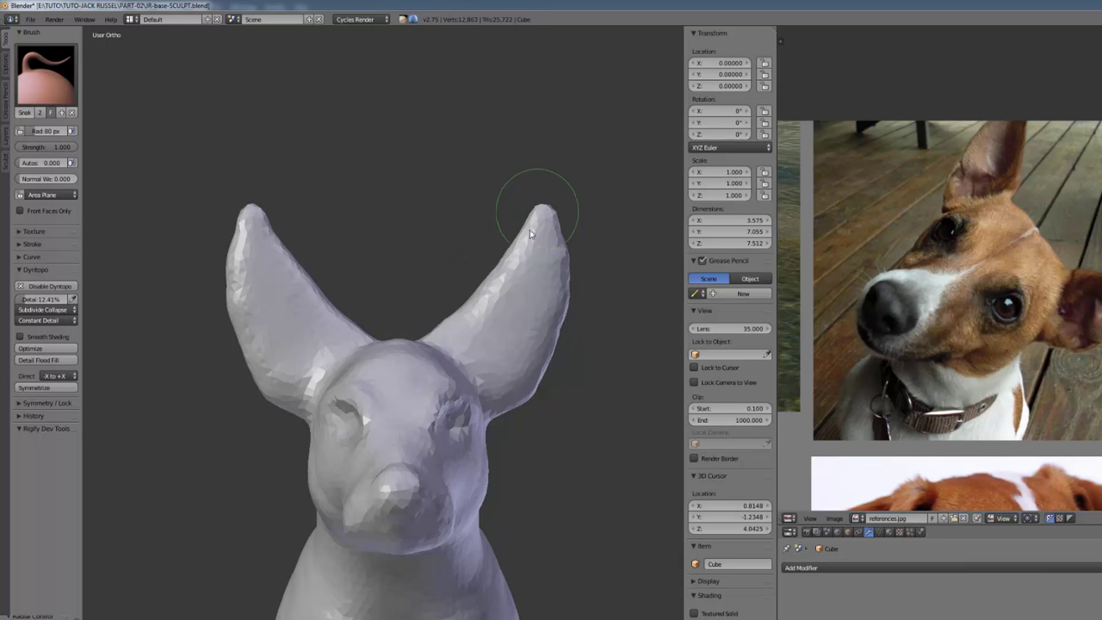
Refine the inner and outer contours of the ears with the Snake Hook brush at an 81 px radius.
key("f")
left_click(506, 292)
key("f")
left_click(453, 318)
left_click_drag(450, 317, 464, 303)
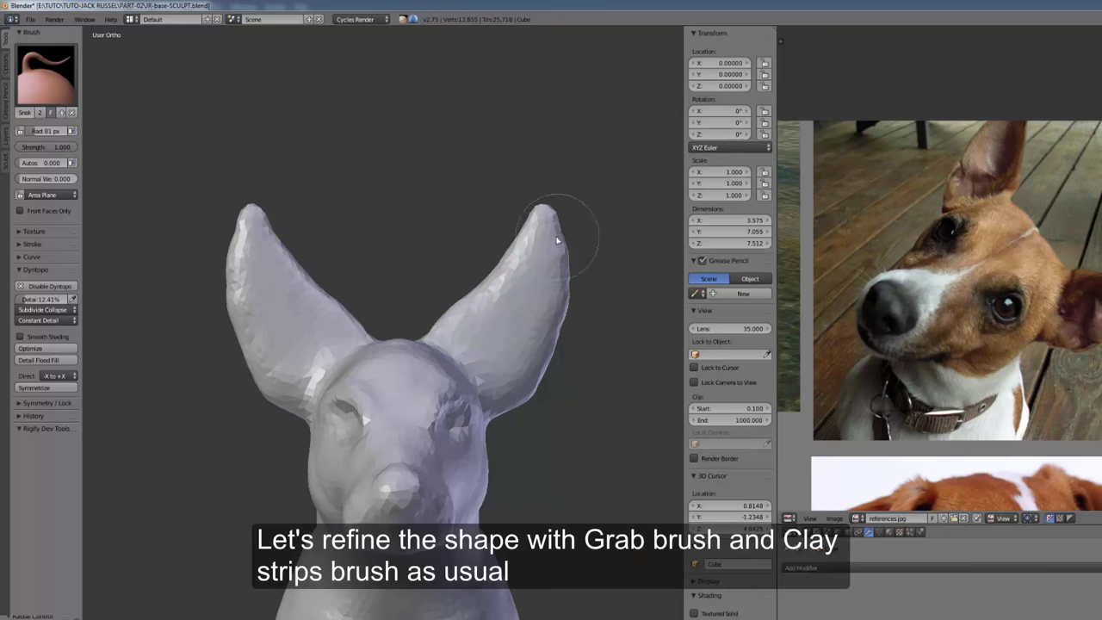
left_click_drag(571, 277, 560, 288)
Shape the ear surfaces with Clay brush strokes, using a 63 px radius.
mouse_move(553, 310)
middle_mouse_down()
mouse_move(422, 311)
mouse_move(487, 255)
middle_mouse_up()
key("3")
middle_click_drag(518, 320, 484, 361)
left_click_drag(485, 361, 517, 288)
mouse_move(508, 332)
middle_mouse_down()
mouse_move(339, 377)
mouse_move(288, 353)
middle_mouse_up()
key("f")
left_click(297, 353)
mouse_move(284, 355)
left_mouse_down()
mouse_move(325, 338)
mouse_move(318, 387)
left_mouse_up()
mouse_move(325, 384)
middle_mouse_down()
mouse_move(352, 443)
mouse_move(510, 465)
mouse_move(503, 415)
middle_mouse_up()
Move the ears inward in front view with the Grab brush at a 195 px radius.
scroll(510, 465, "down", 3)
key("3")
key("1")
mouse_move(929, 302)
middle_mouse_down()
mouse_move(955, 263)
mouse_move(957, 283)
middle_mouse_up()
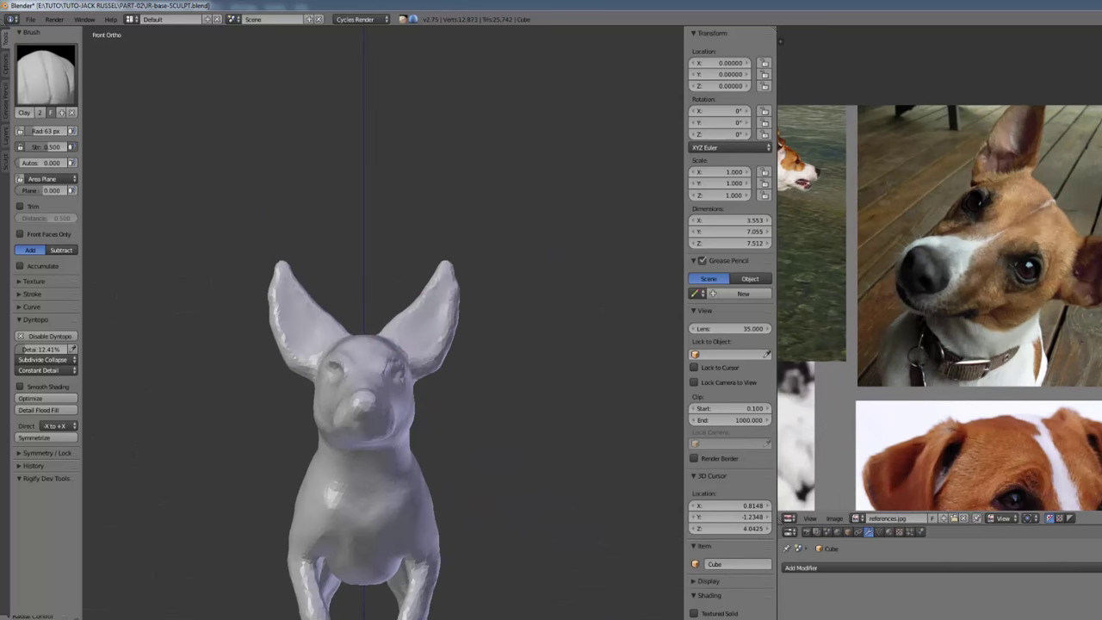
mouse_move(431, 366)
middle_mouse_down("ctrl")
mouse_move(453, 330)
mouse_move(448, 310)
middle_mouse_up("ctrl")
key("g")
key("f")
left_click(463, 277)
left_click_drag(480, 242, 471, 251)
left_click_drag(468, 363, 455, 356)
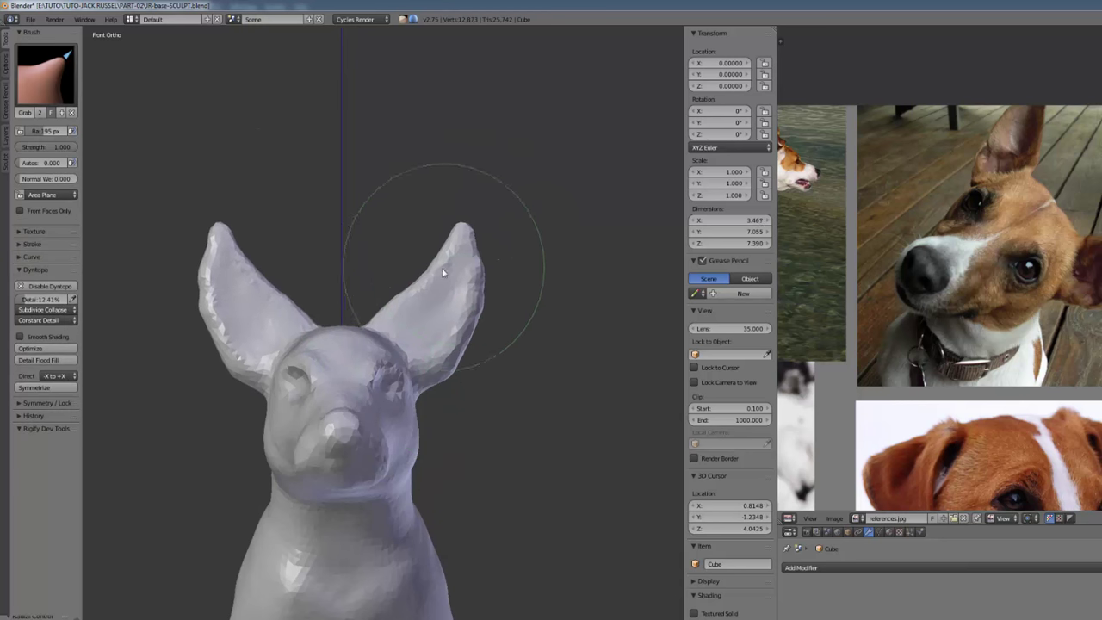
left_click_drag(470, 249, 459, 260)
left_click_drag(472, 312, 467, 301)
Reduce the Grab brush radius to 70 px and narrow the outer contours and tips of the ears.
key("f")
left_click(399, 299)
middle_click_drag(521, 297, 452, 315)
key("1")
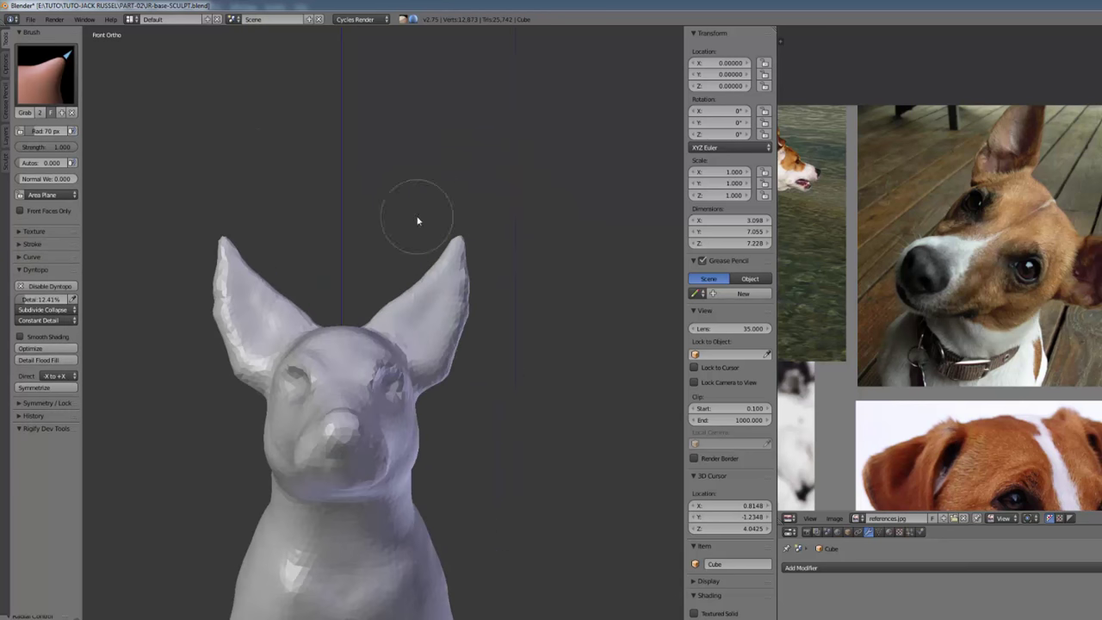
key("f")
left_click(470, 350)
key("f")
left_click_drag(470, 297, 451, 309)
left_click(479, 272)
Adjust the shape of the ears and their bases from several angles with the Grab brush, varying its radius.
mouse_move(450, 303)
middle_mouse_down()
mouse_move(418, 292)
mouse_move(539, 266)
mouse_move(391, 369)
middle_mouse_up()
mouse_move(391, 369)
middle_mouse_down("ctrl")
mouse_move(384, 346)
mouse_move(353, 402)
mouse_move(449, 382)
mouse_move(377, 376)
mouse_move(408, 384)
middle_mouse_up("ctrl")
key("f")
left_click(423, 381)
mouse_move(390, 377)
left_mouse_down()
mouse_move(379, 383)
mouse_move(397, 339)
left_mouse_up()
middle_click_drag(422, 344, 351, 301)
key("f")
left_click(384, 301)
middle_click_drag(384, 344, 368, 391)
left_click_drag(302, 346, 309, 353)
key("f")
left_click(427, 382)
middle_click_drag(312, 362, 310, 406)
Switch to Object Mode and add a UV sphere at the 3D cursor placed in the eye socket.
scroll(427, 382, "down", 3)
scroll(302, 401, "up", 4)
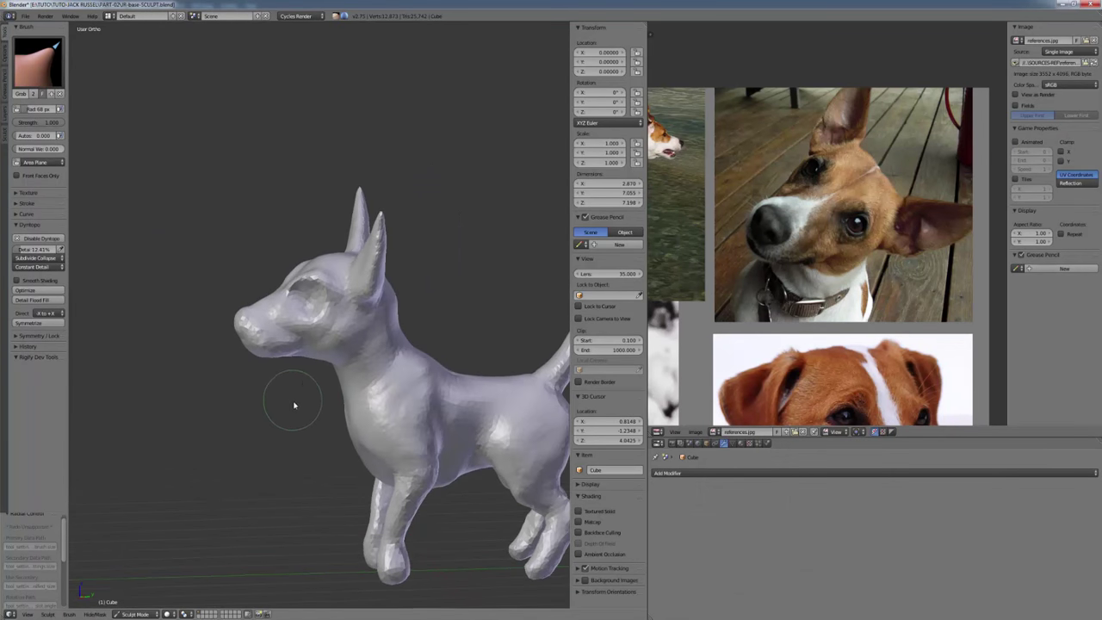
left_click(137, 614)
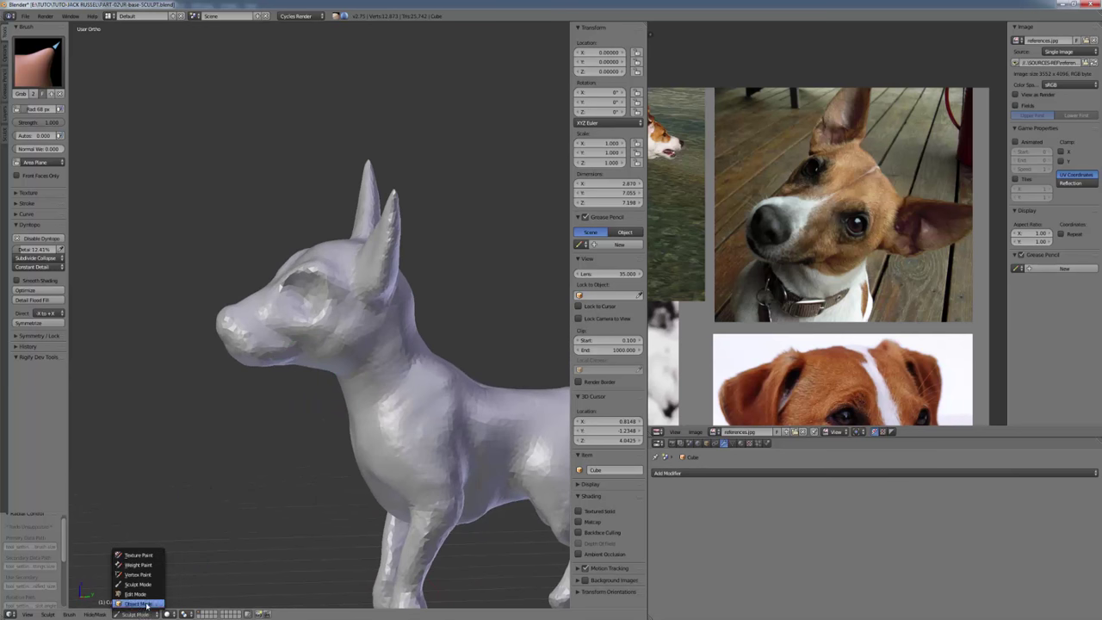
left_click(142, 603)
middle_click_drag(235, 404, 308, 296)
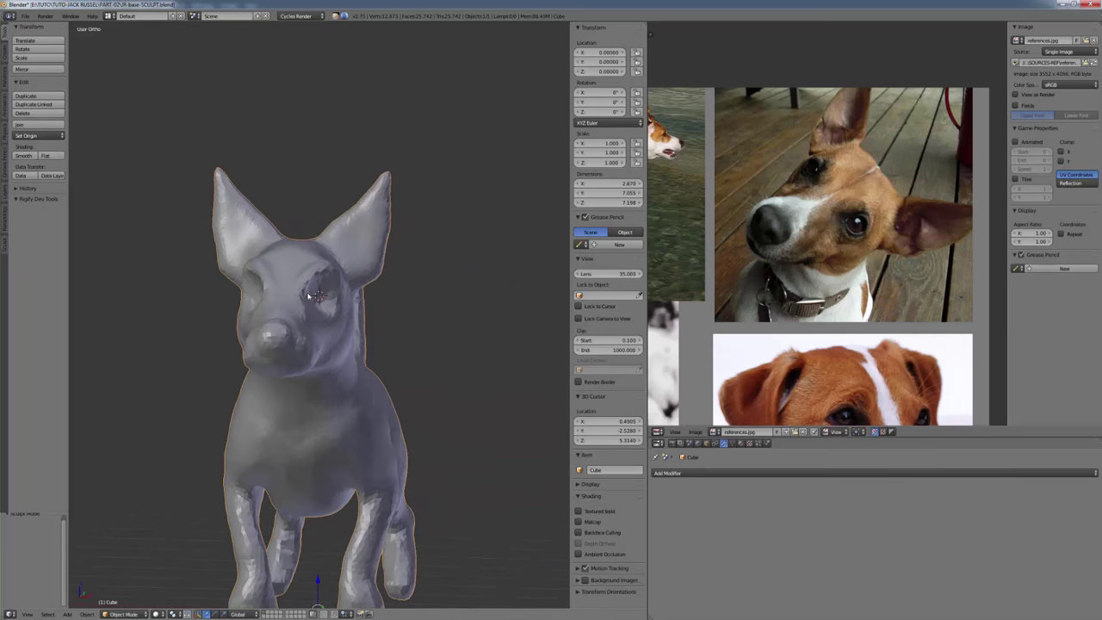
scroll(330, 336, "up", 1)
middle_click_drag(383, 288, 308, 358)
key("shift+a")
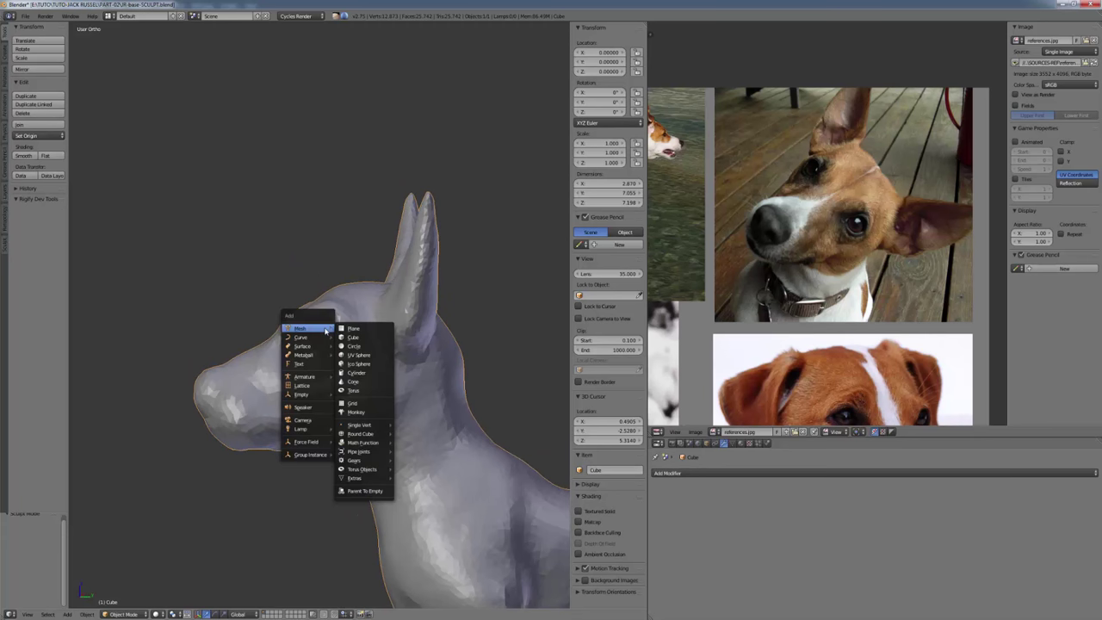
left_click(359, 354)
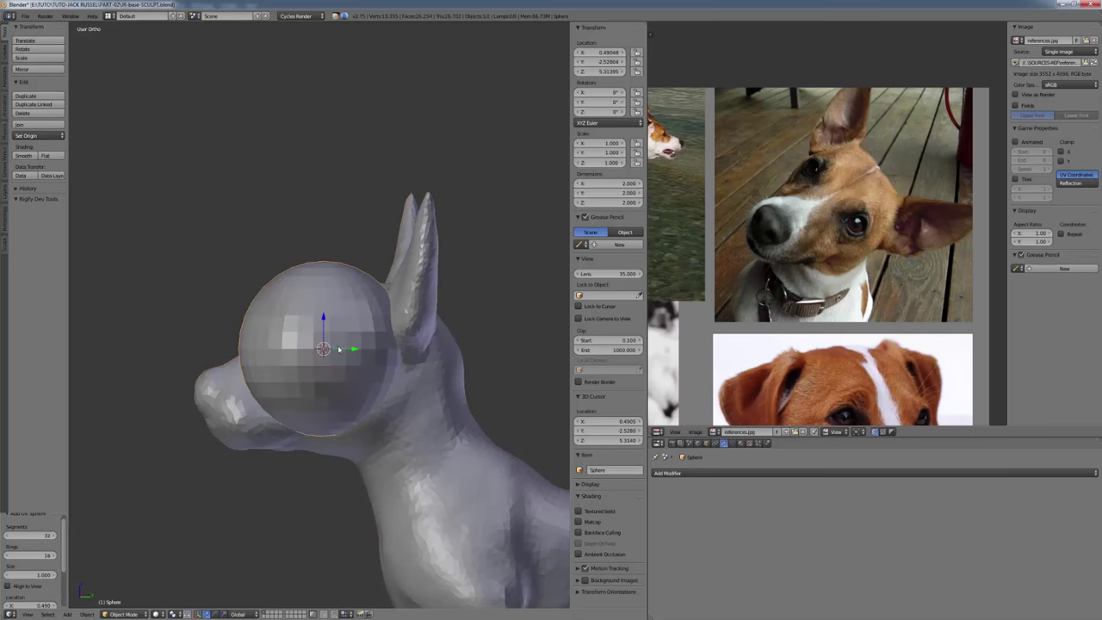
Scale the sphere to 0.422 so it fits the eye socket and apply its scale.
middle_click_drag(358, 354, 417, 374)
key("s")
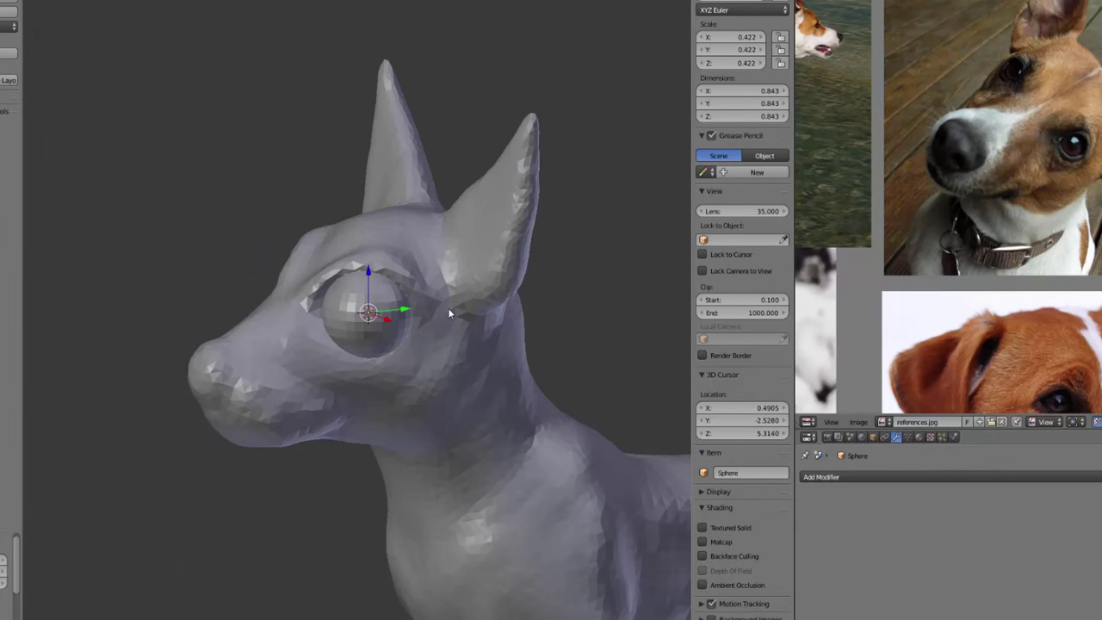
key("ctrl+a")
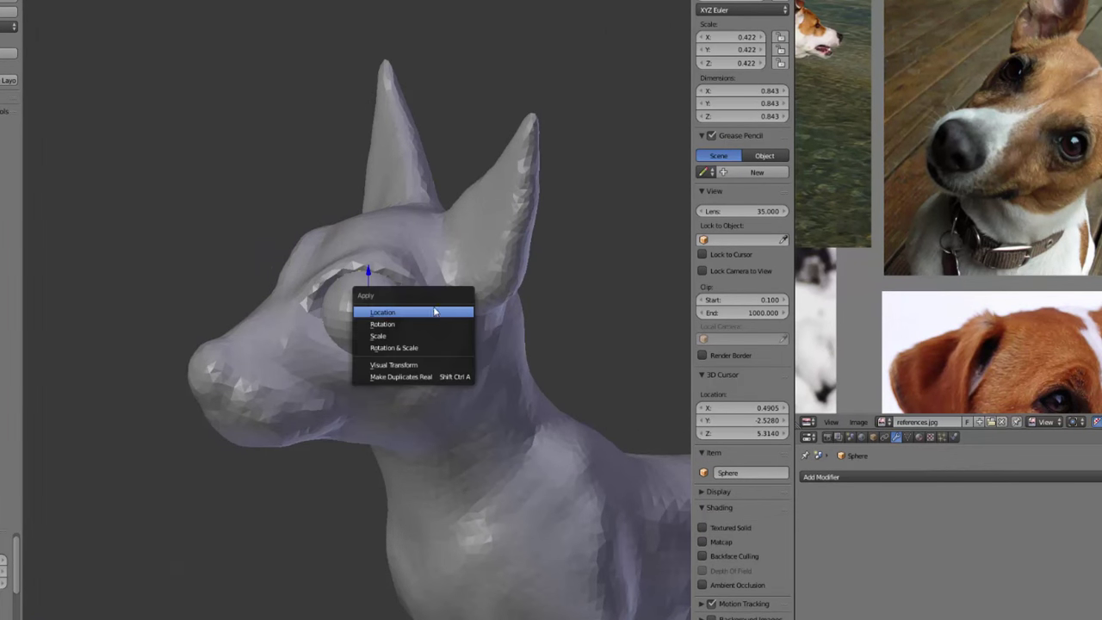
left_click(405, 336)
Rotate the eyeball sphere's mesh in Edit Mode from the side view so one pole points toward the muzzle.
key("Tab")
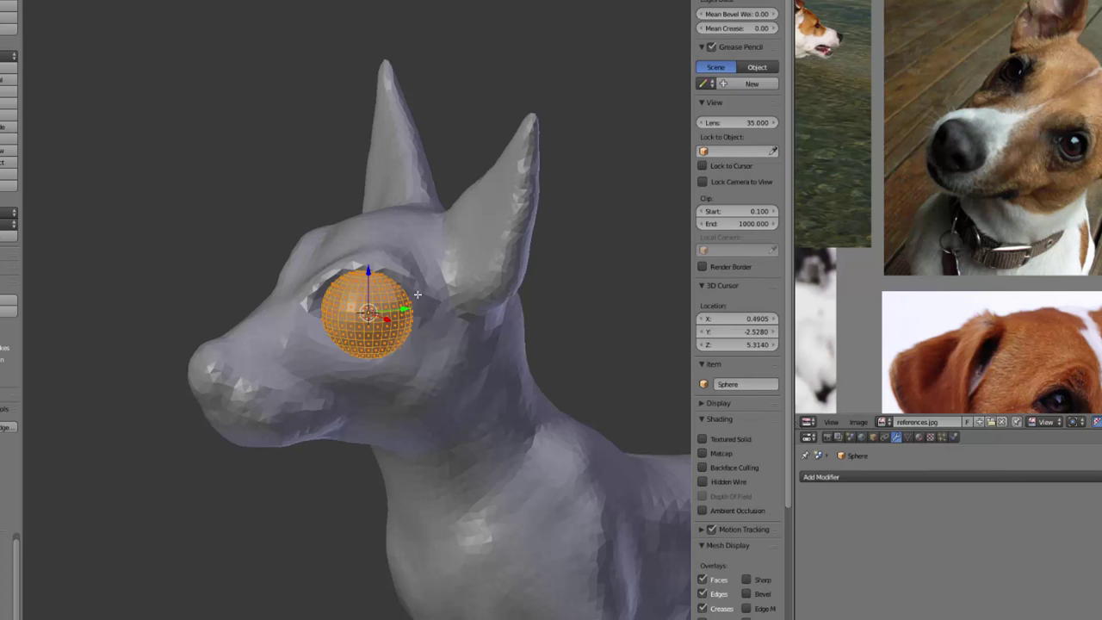
key("KP_3")
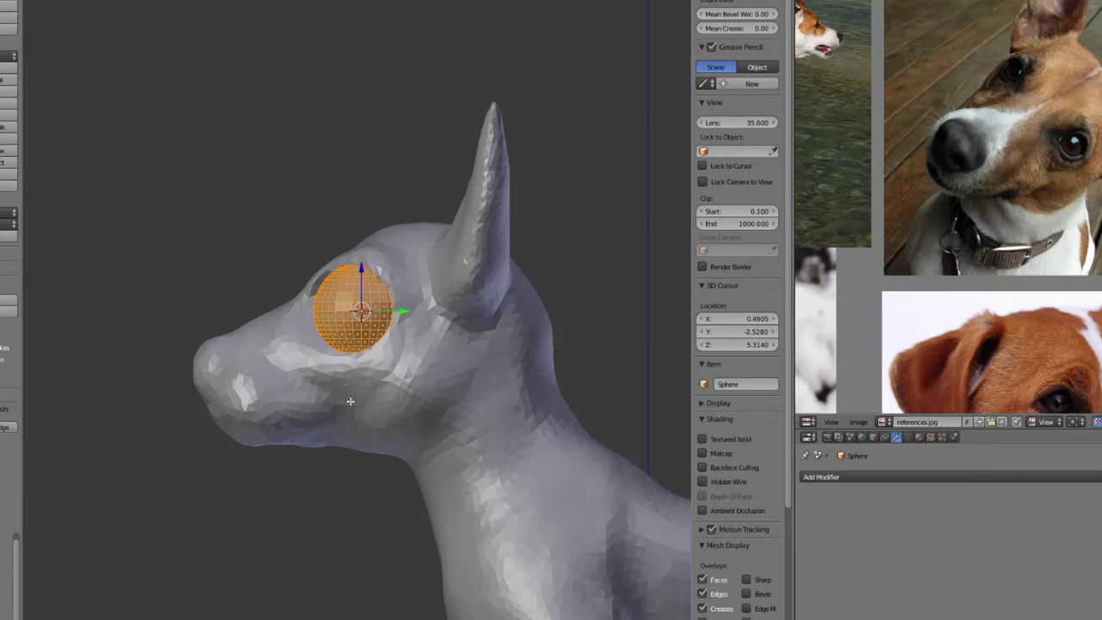
key("s")
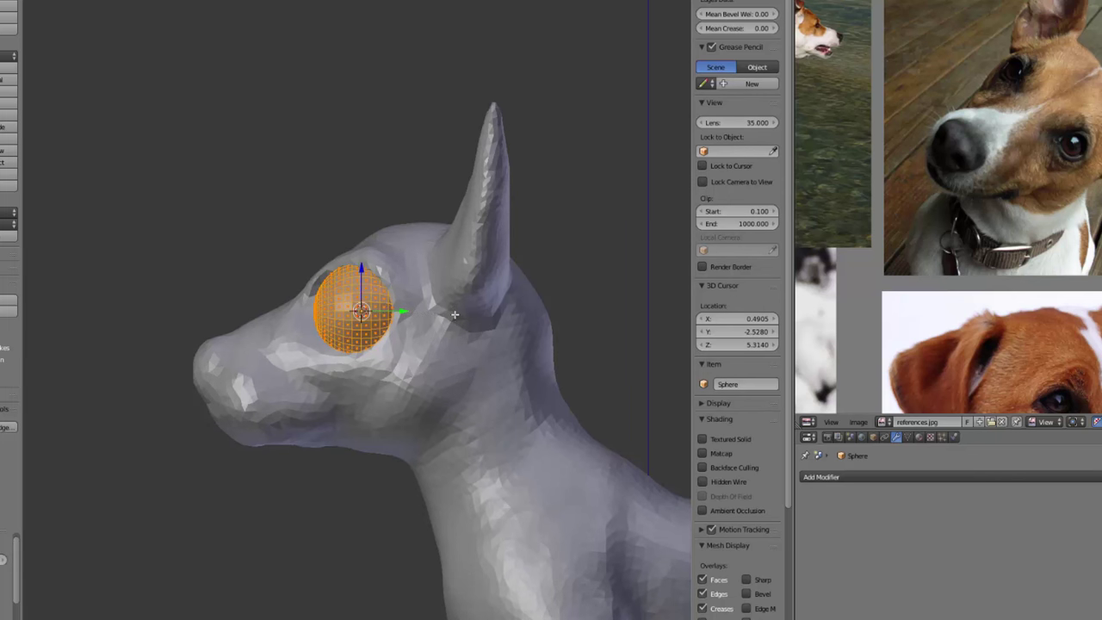
Select the eyeball's front pole vertex and grow the selection outward over the surrounding rings.
middle_click_drag(265, 304, 353, 336)
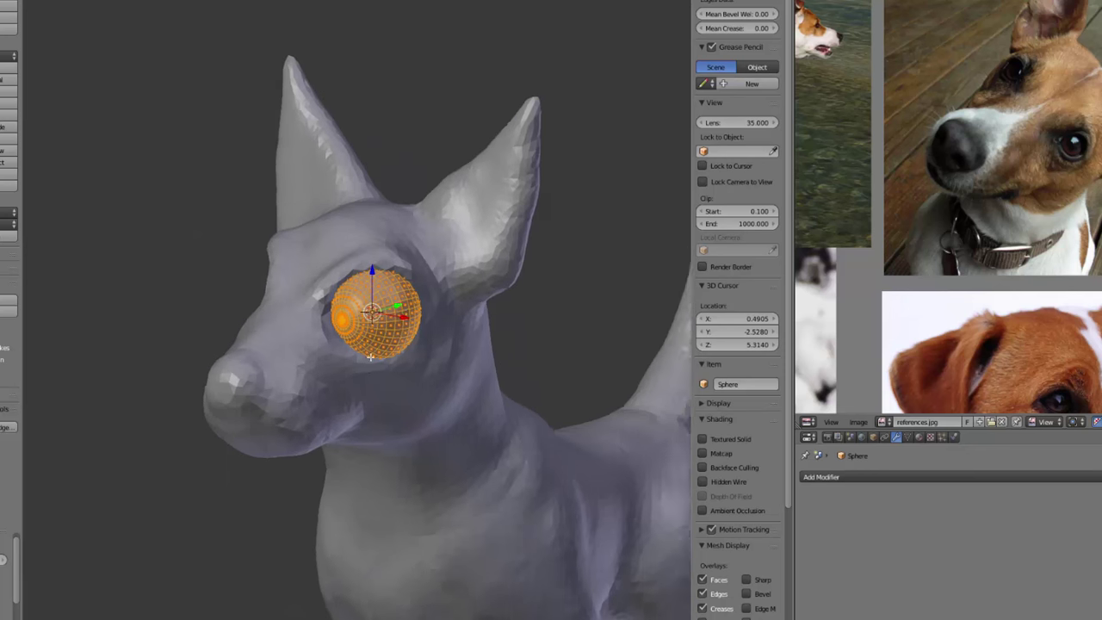
scroll(365, 341, "up", 3)
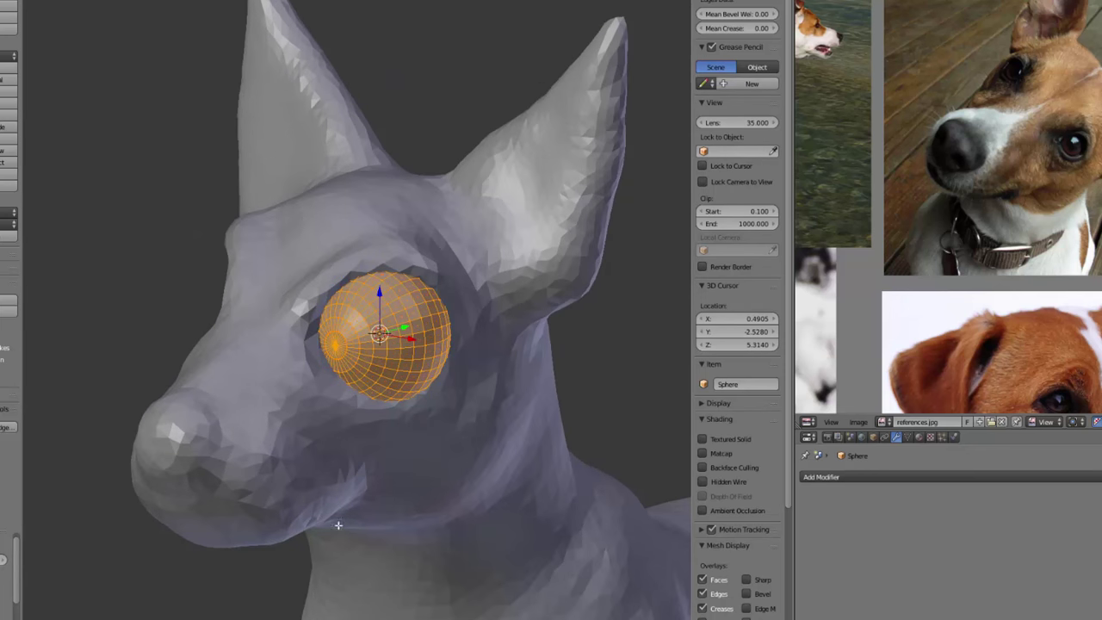
scroll(341, 443, "up", 2)
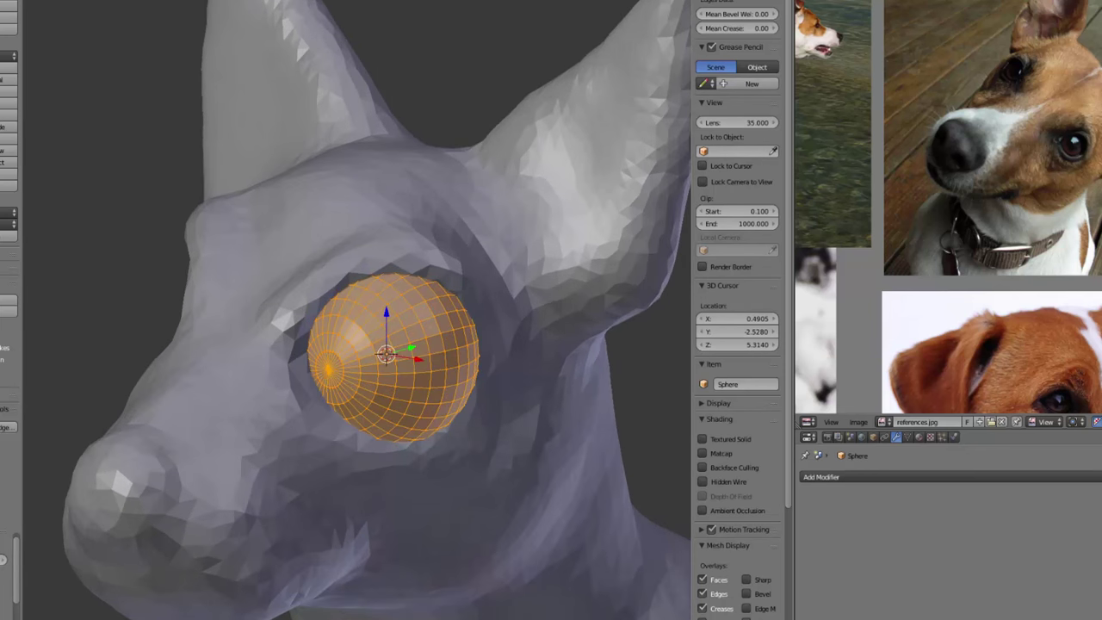
right_click(328, 370)
key("ctrl+KP_Add")
key("ctrl+KP_Add")
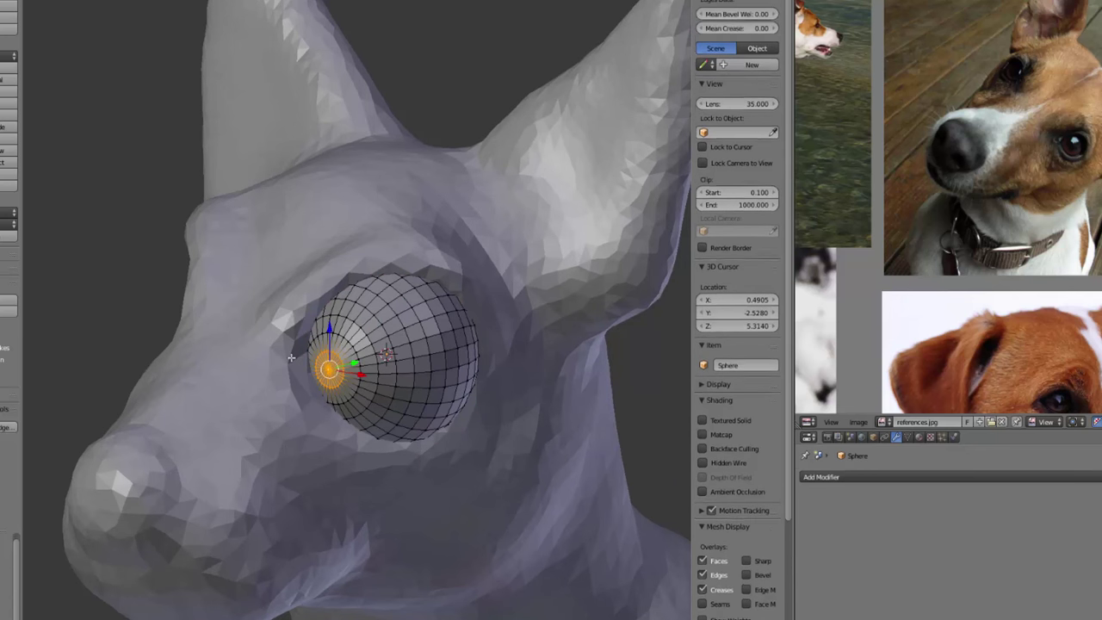
middle_click_drag(418, 203, 335, 351)
scroll(737, 310, "down", 2)
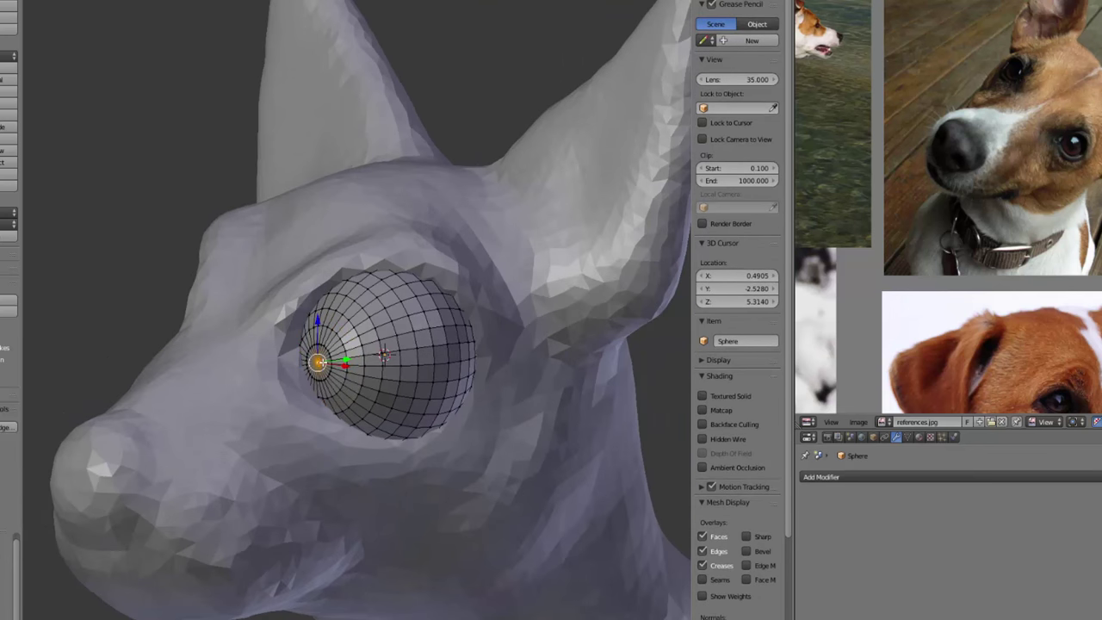
key("ctrl+KP_Add")
key("ctrl+KP_Add")
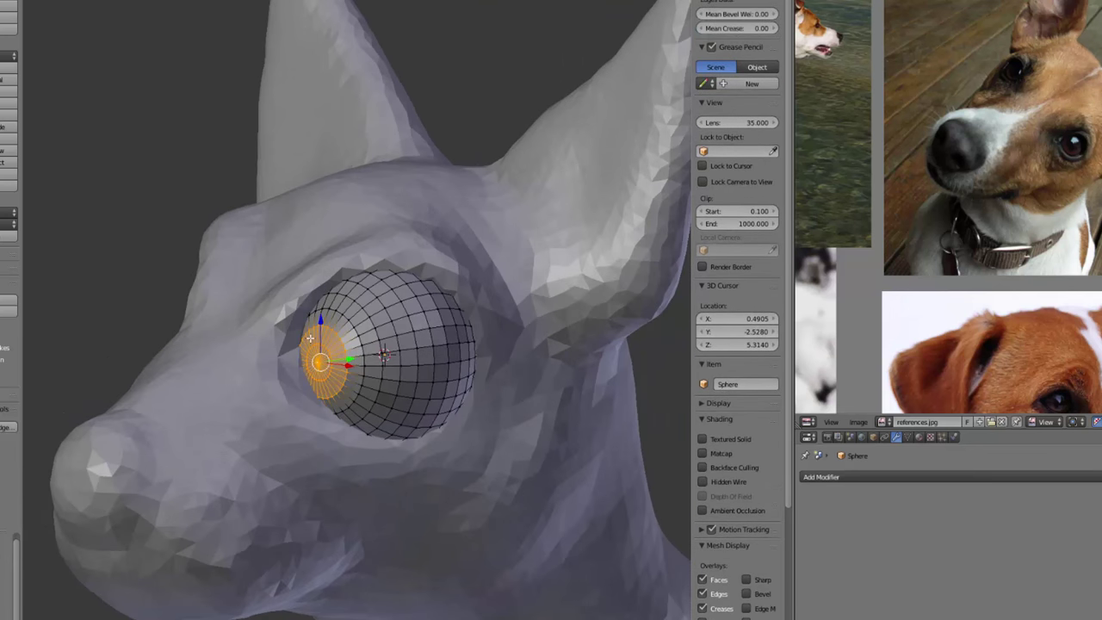
Try smaller and larger ring selections around the eyeball's front pole to compare possible pupil sizes.
middle_click_drag(399, 295, 352, 306)
key("ctrl+KP_Subtract")
key("ctrl+KP_Subtract")
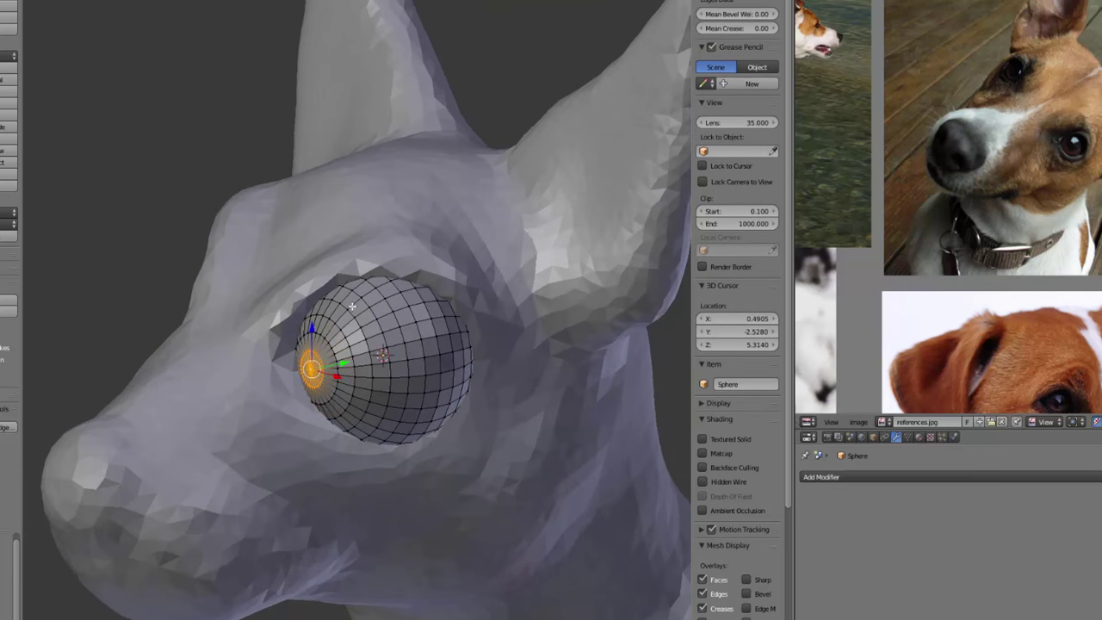
key("ctrl+KP_Add")
key("ctrl+KP_Subtract")
key("ctrl+KP_Add")
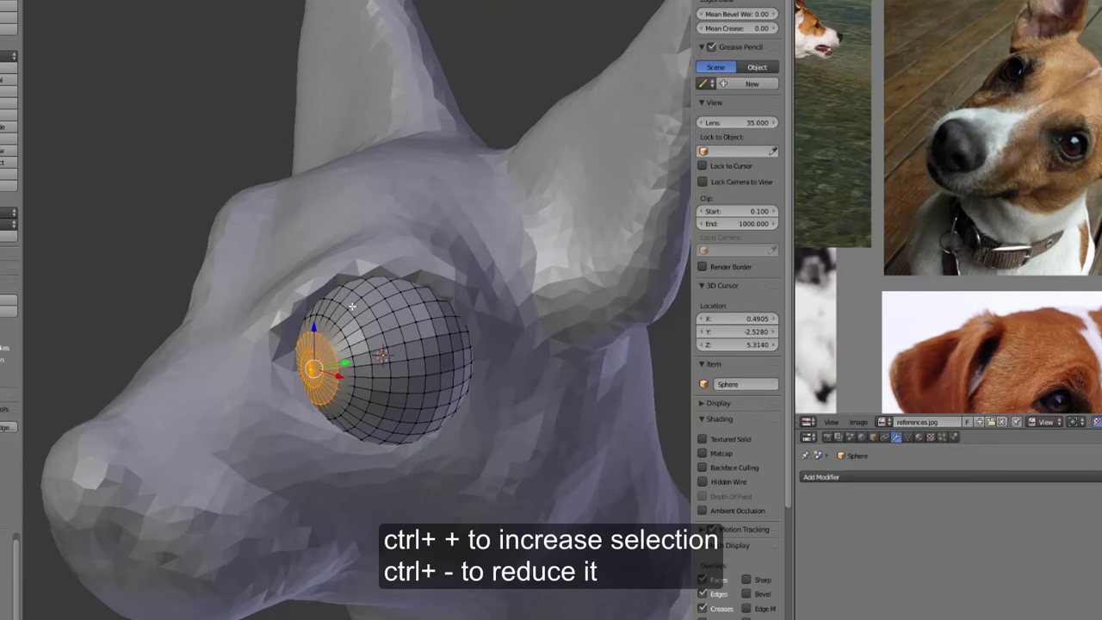
Reselect the eyeball's front pole, grow the selection, and push the area and its centre vertex inward along Y to form a concave iris.
mouse_move(359, 346)
middle_mouse_down()
mouse_move(392, 349)
mouse_move(379, 349)
middle_mouse_up()
right_click(327, 367)
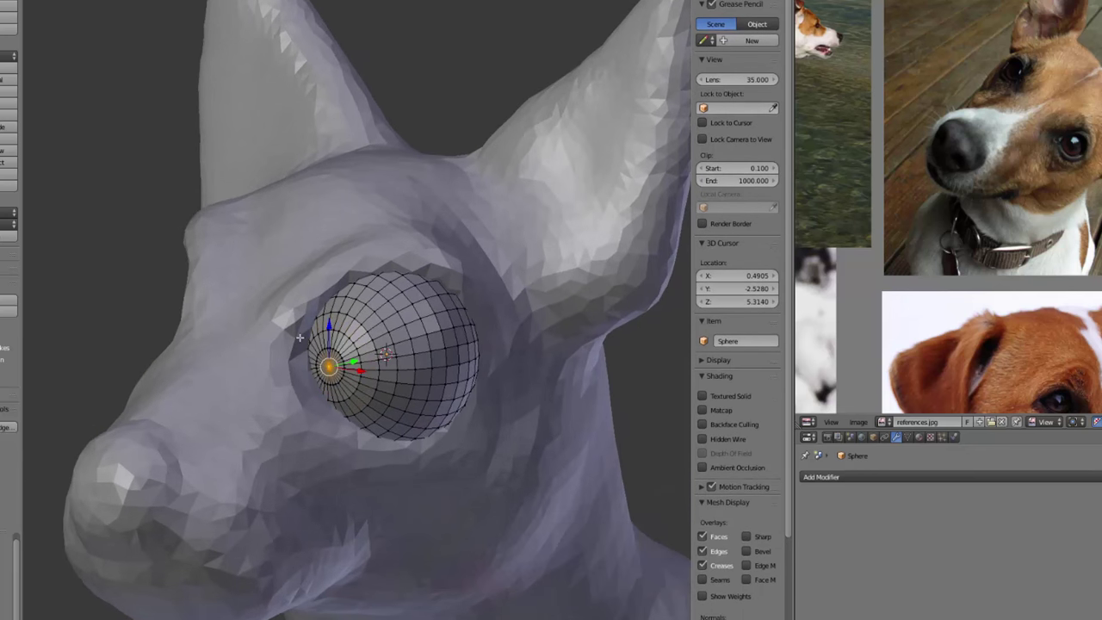
key("ctrl+KP_Add")
scroll(741, 258, "up", 2)
middle_click_drag(396, 269, 315, 373)
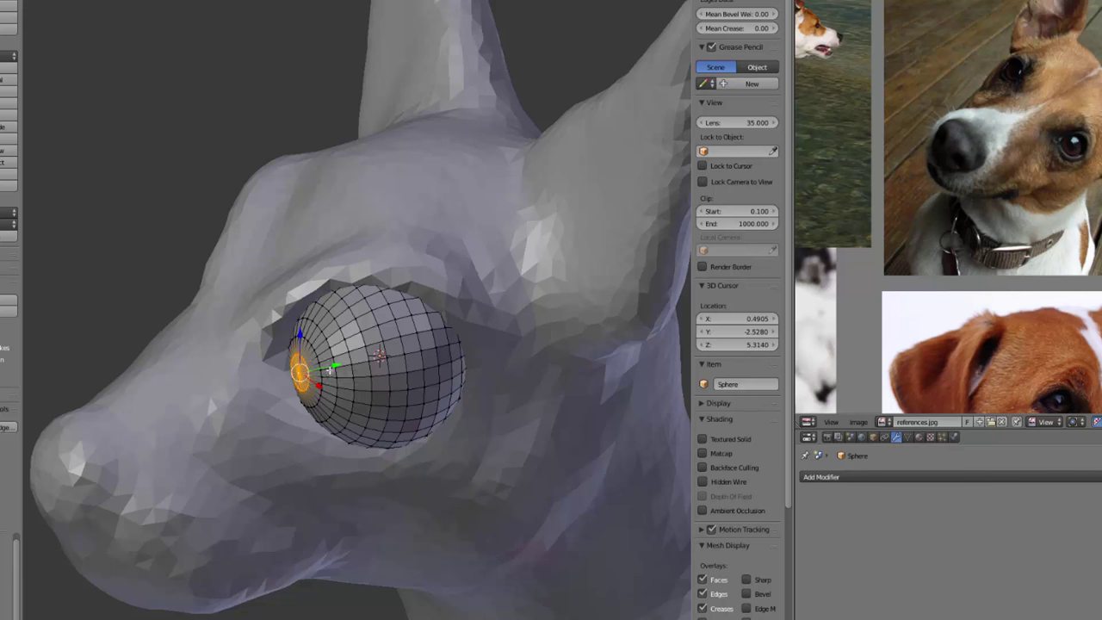
left_click_drag(330, 371, 337, 366)
middle_click_drag(341, 364, 357, 357)
right_click(345, 370)
left_click_drag(367, 361, 372, 358)
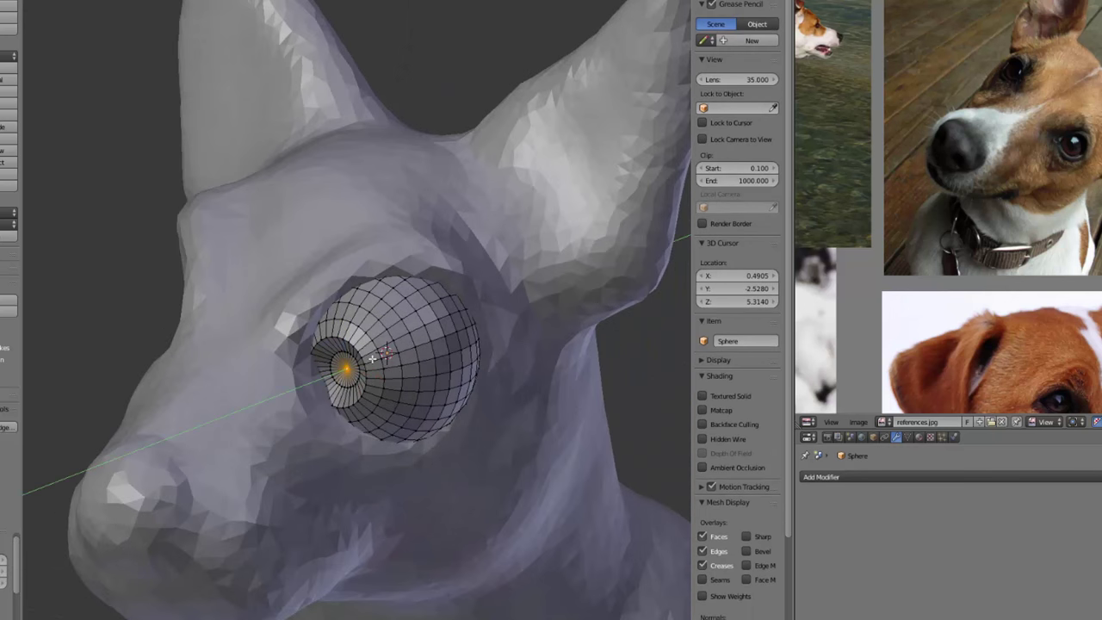
Bevel the edge loop around the iris rim by 0.010 with 2 segments.
middle_click_drag(354, 346, 378, 327)
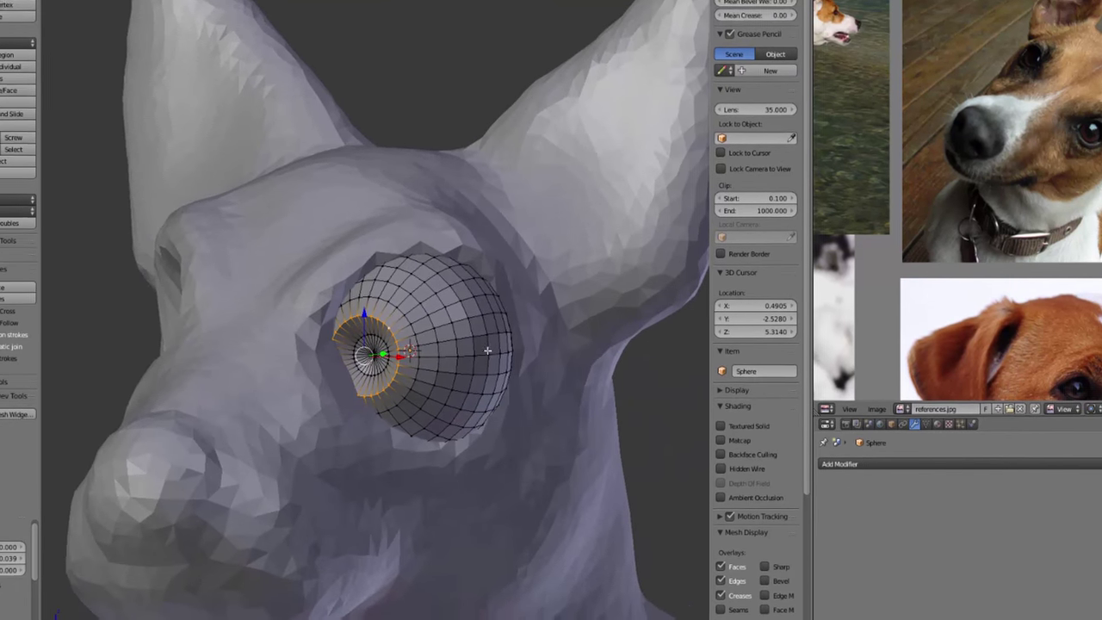
key("ctrl+b")
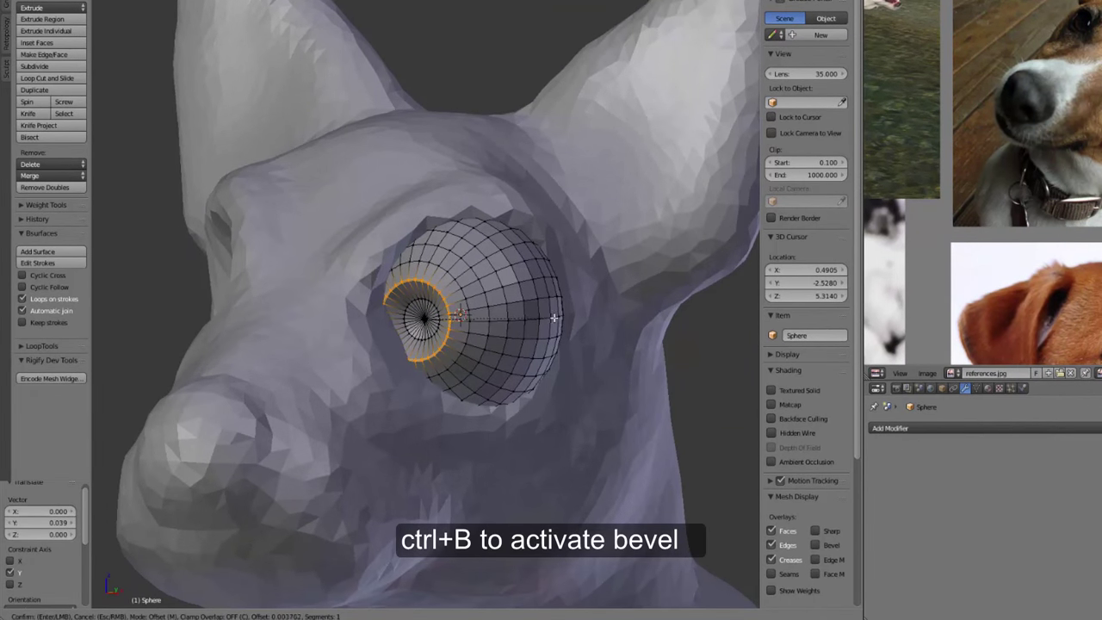
left_click(566, 320)
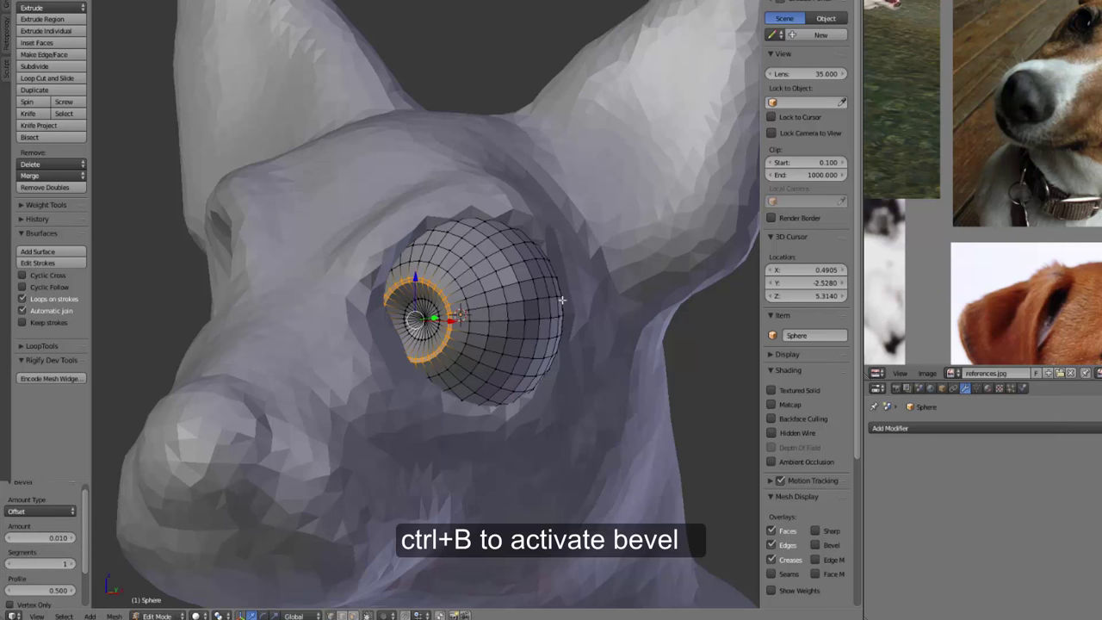
left_click(72, 566)
mouse_move(507, 315)
middle_mouse_down()
mouse_move(470, 339)
mouse_move(454, 311)
middle_mouse_up()
scroll(437, 302, "up", 4)
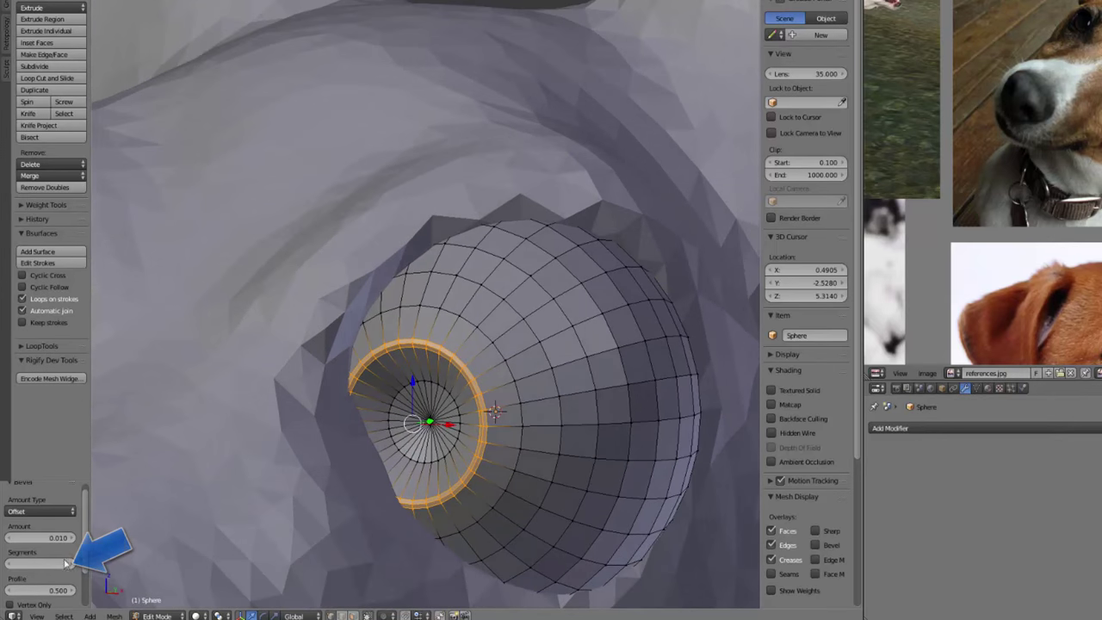
middle_click_drag(489, 349, 449, 369)
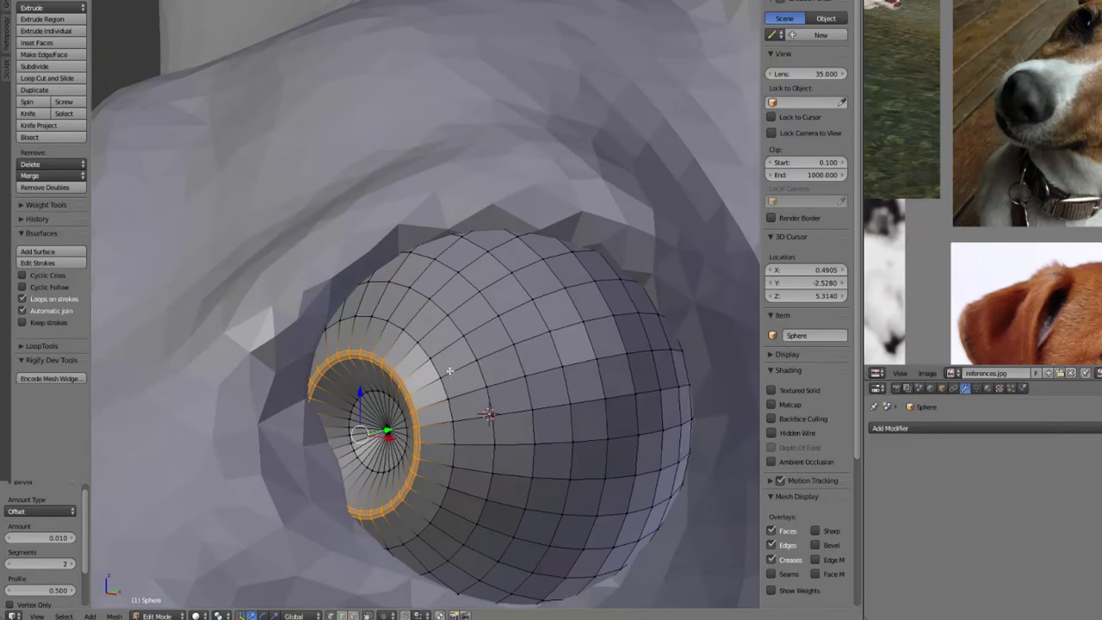
Return to Object Mode and set the eyeball's shading to smooth.
key("Tab")
scroll(451, 370, "down", 2)
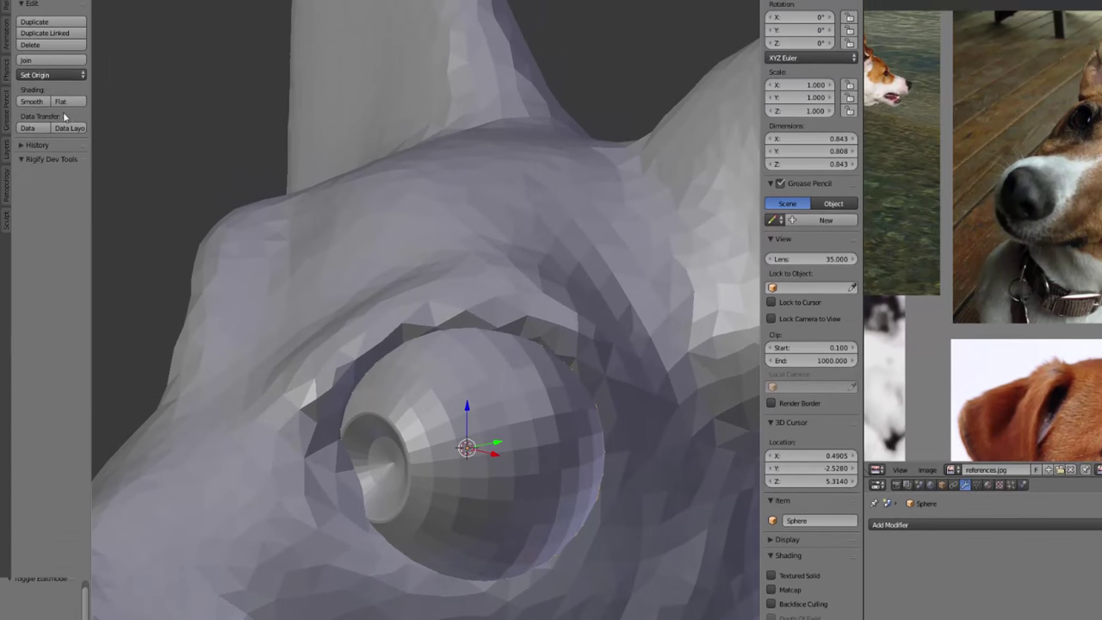
left_click(32, 101)
scroll(416, 266, "down", 5)
mouse_move(368, 484)
middle_mouse_down()
mouse_move(463, 471)
mouse_move(424, 469)
mouse_move(472, 398)
mouse_move(370, 394)
middle_mouse_up()
middle_click_drag(218, 348, 344, 353)
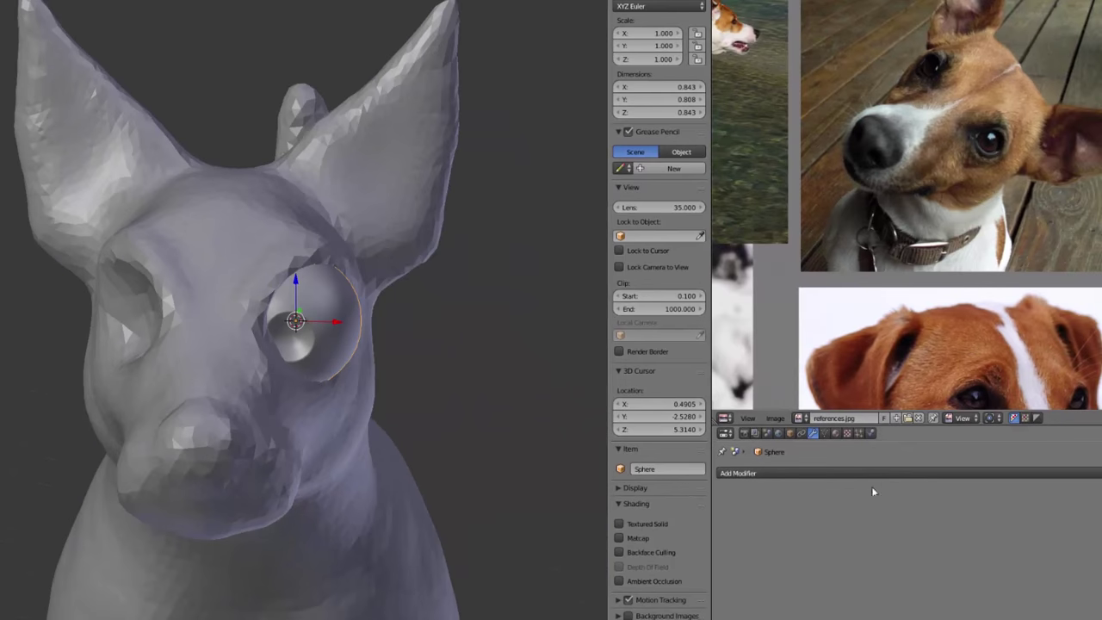
Add a Mirror modifier on the X axis to the eyeball, using the dog mesh Cube as the mirror object.
left_click(852, 474)
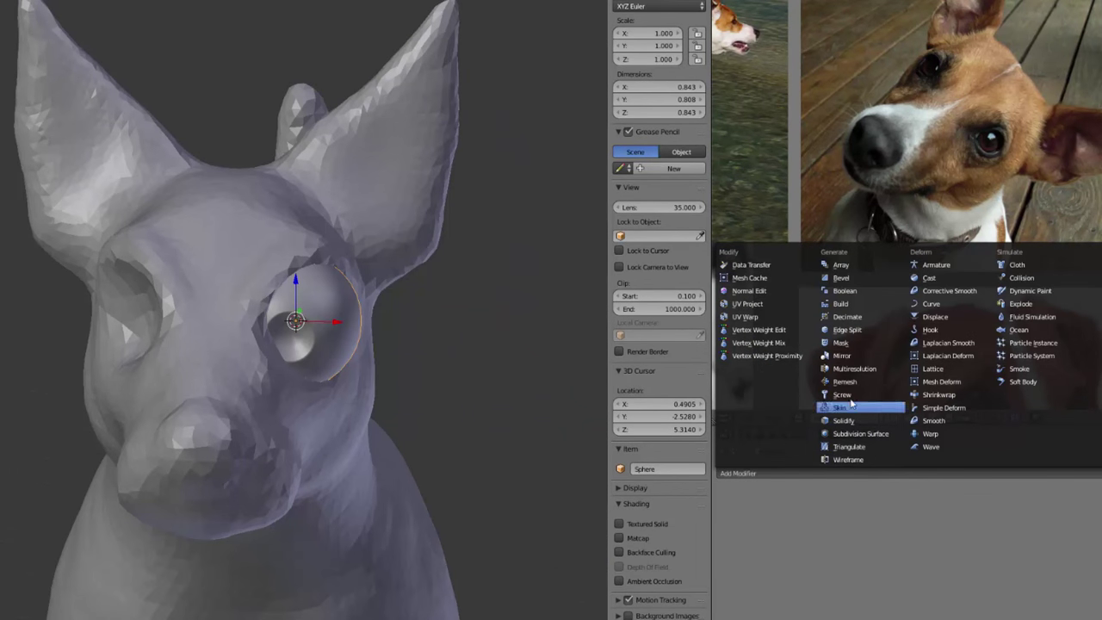
left_click(837, 360)
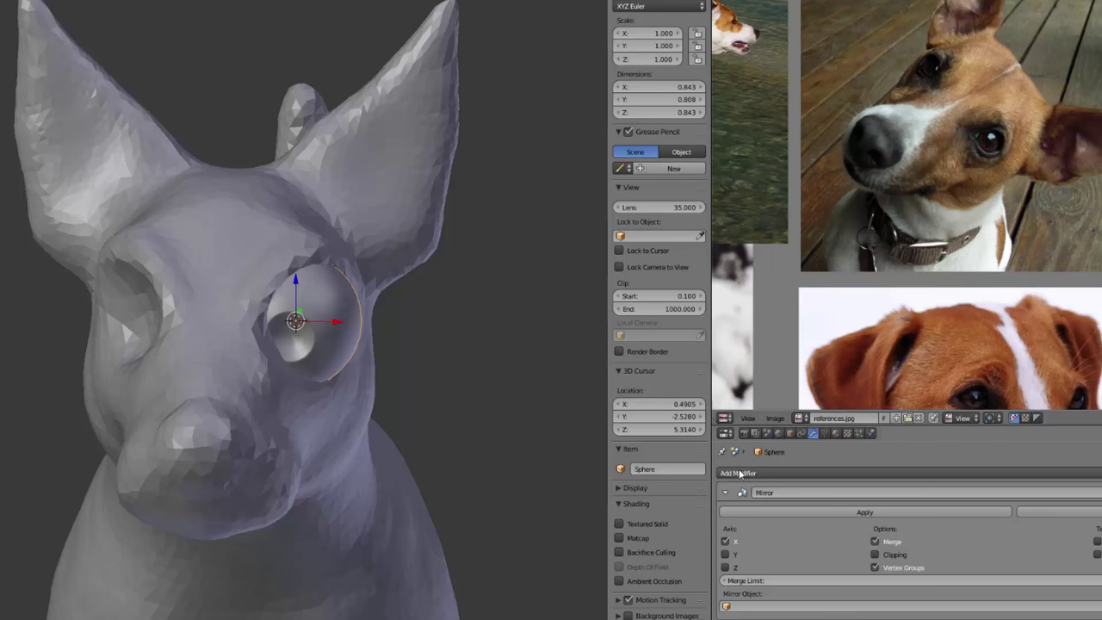
middle_click_drag(217, 386, 204, 345)
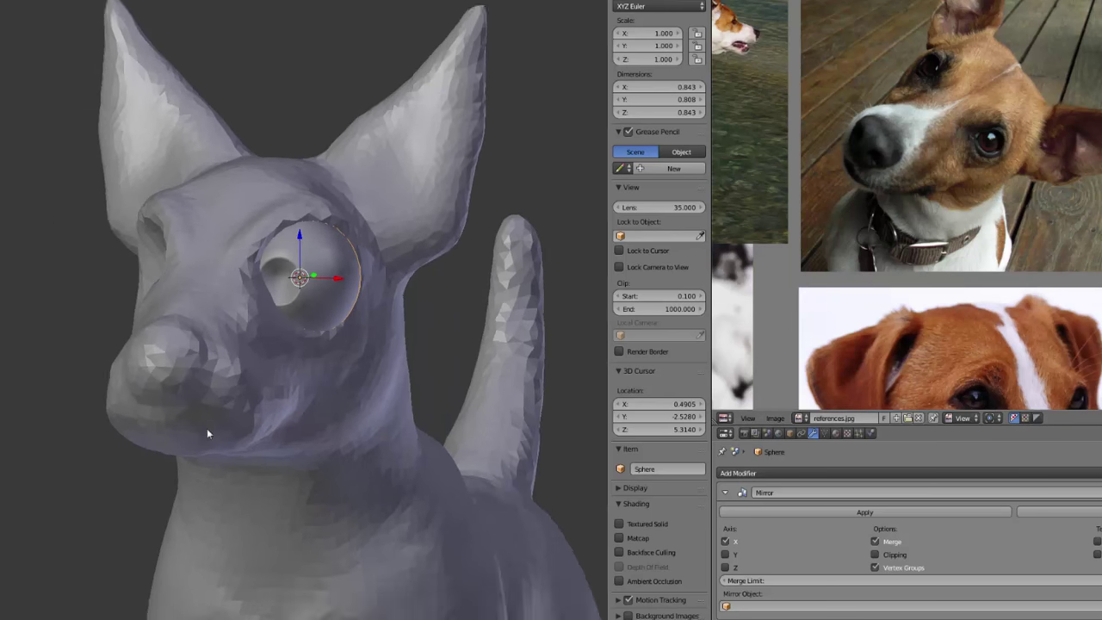
scroll(209, 432, "down", 2)
middle_click_drag(209, 432, 315, 399)
right_click(316, 400)
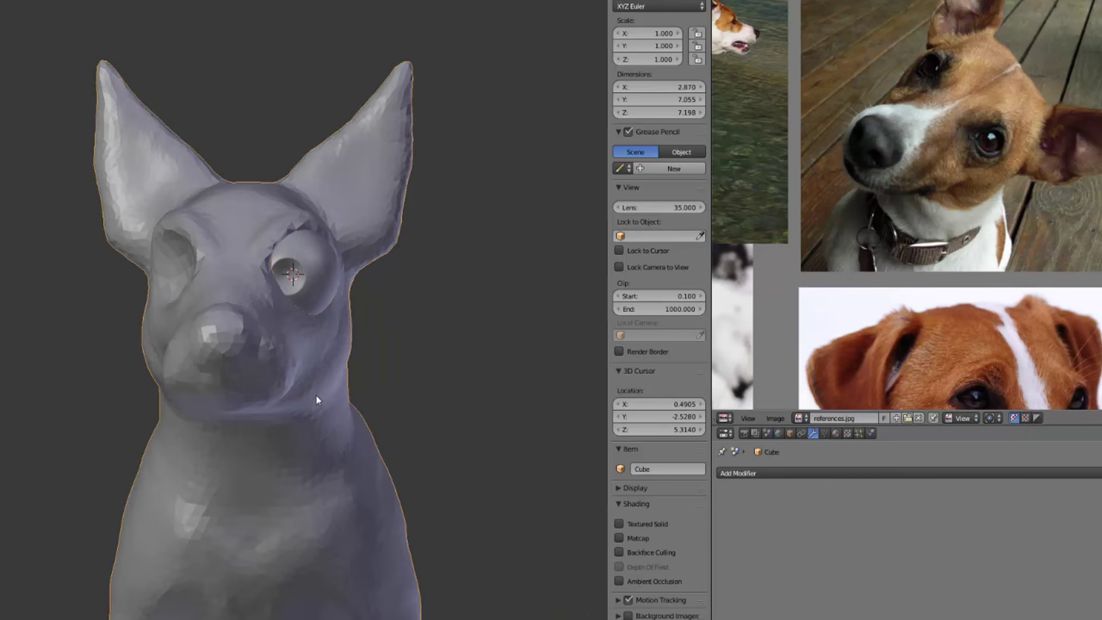
right_click(320, 303)
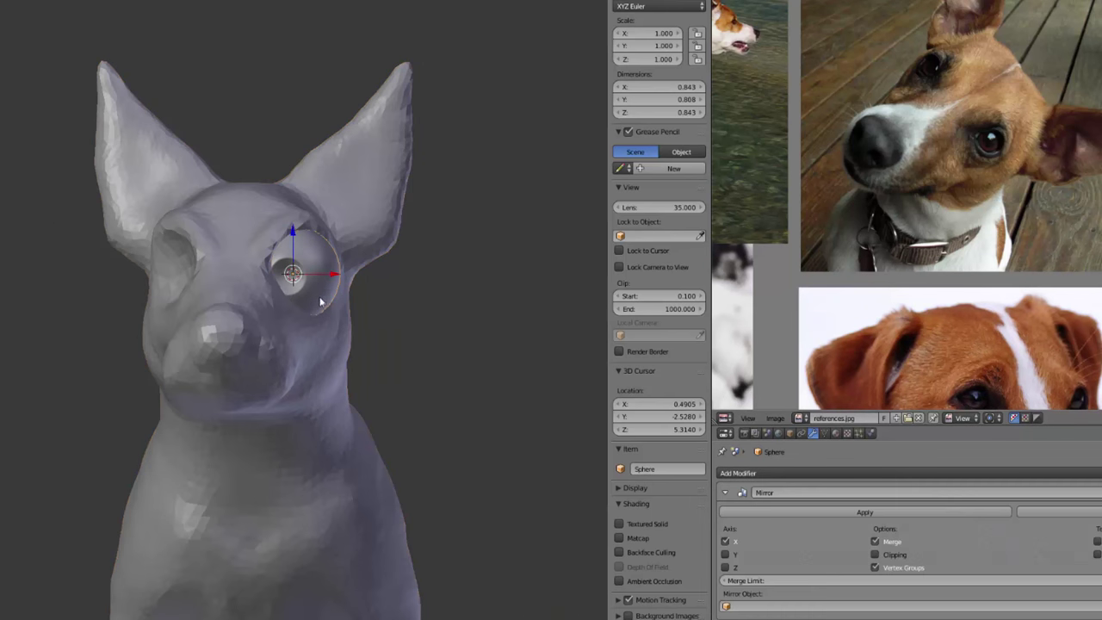
left_click(762, 606)
left_click(746, 486)
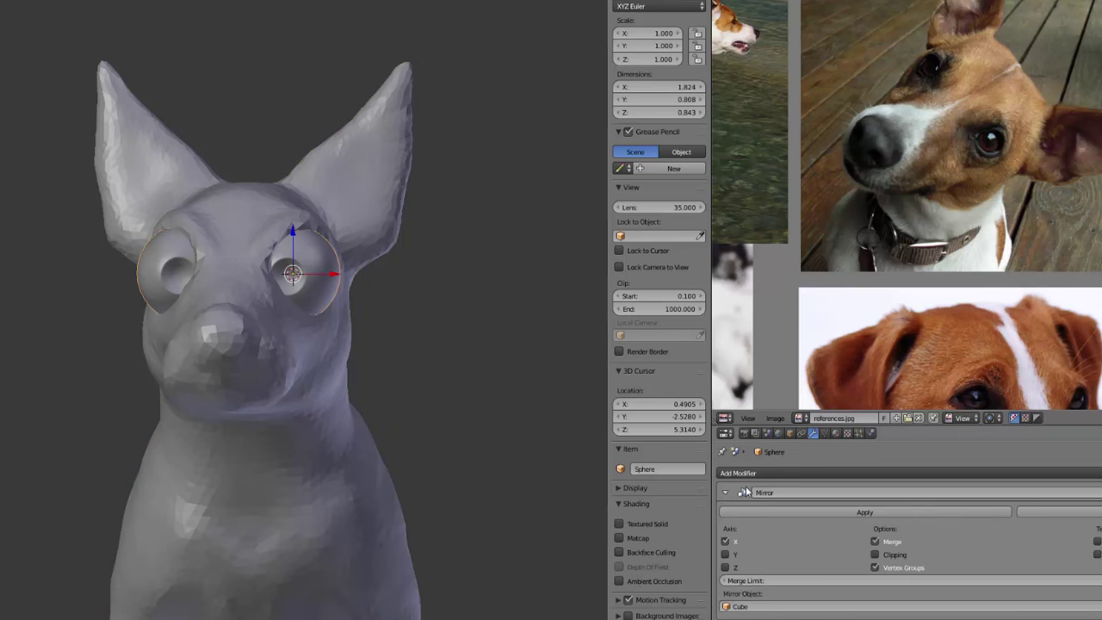
Rename the dog's body object JR-SCULPT.
right_click(383, 187)
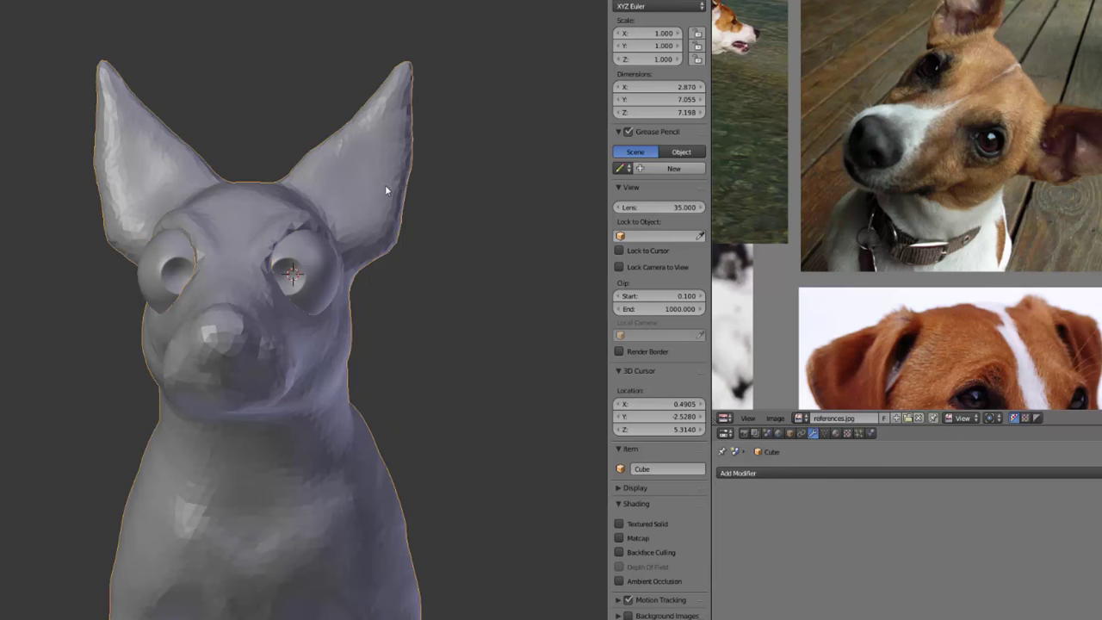
left_click(790, 434)
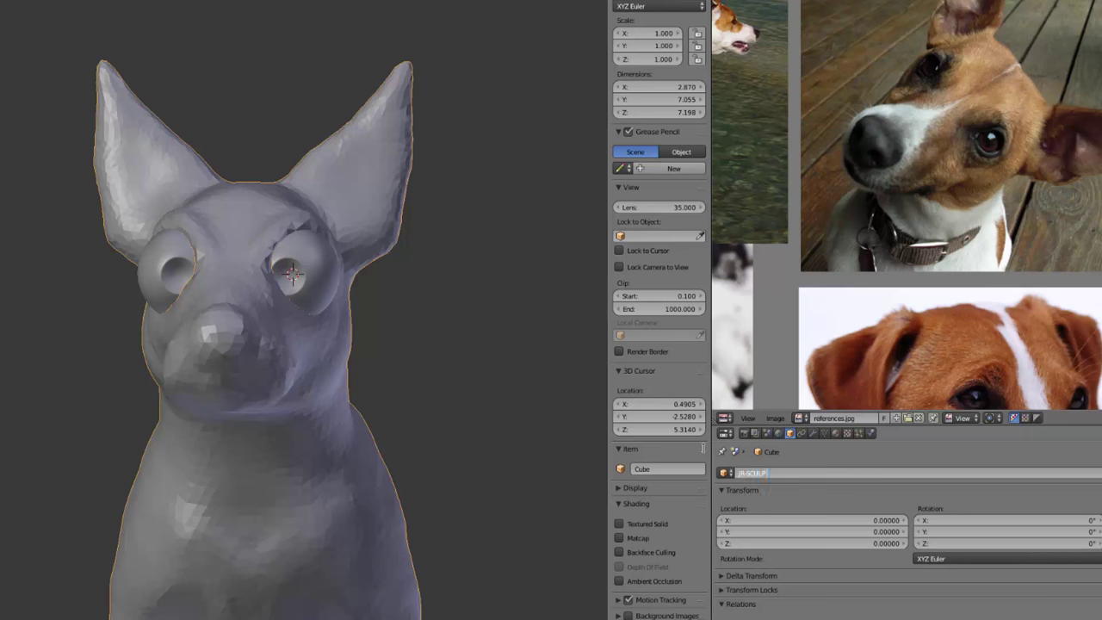
type("T")
key("Return")
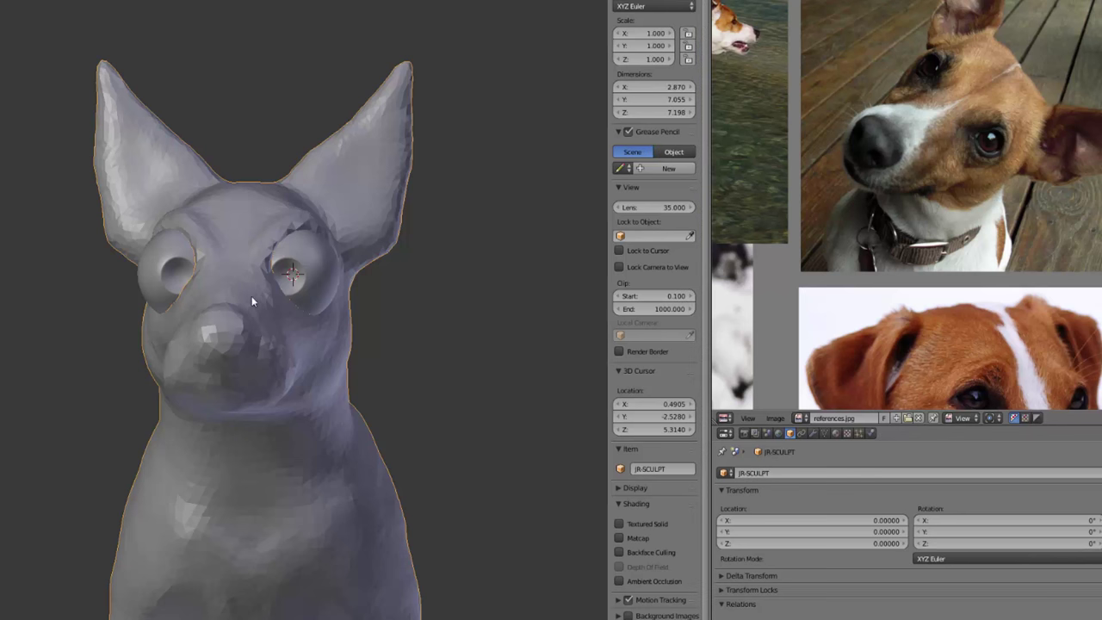
Move the eyeball inward along X to about 0.42 in front view so both mirrored eyes sit deeper in their sockets.
mouse_move(252, 301)
middle_mouse_down()
mouse_move(343, 295)
mouse_move(260, 290)
mouse_move(271, 286)
mouse_move(255, 300)
mouse_move(206, 296)
mouse_move(184, 323)
mouse_move(186, 430)
mouse_move(314, 401)
mouse_move(163, 403)
mouse_move(307, 410)
middle_mouse_up()
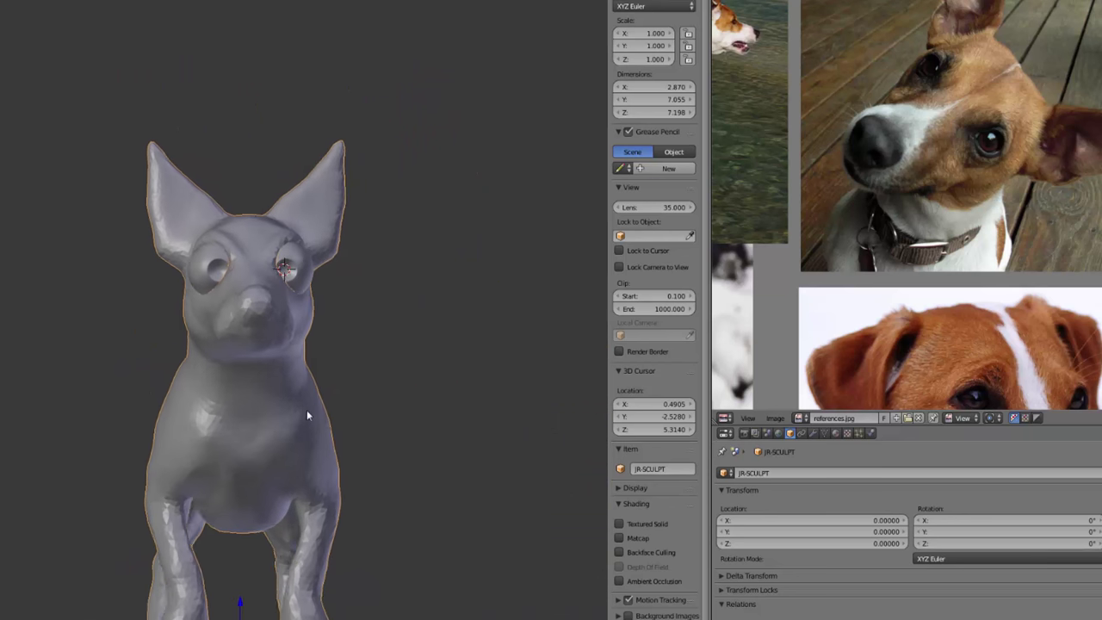
scroll(305, 344, "up", 2)
right_click(321, 286)
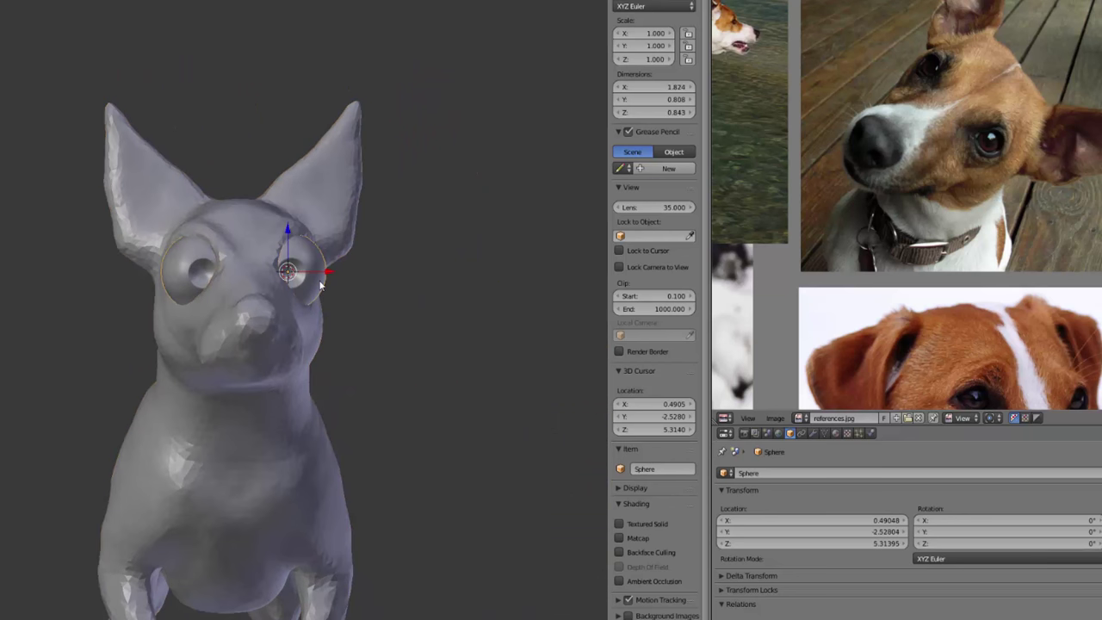
key("KP_1")
scroll(324, 275, "up", 1)
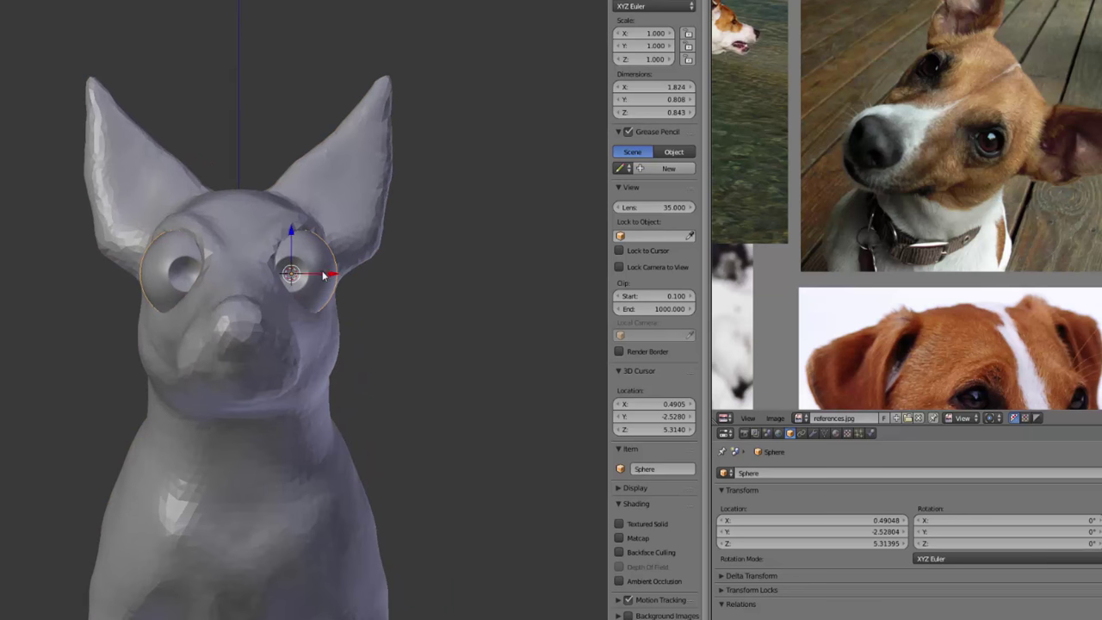
mouse_move(326, 276)
left_mouse_down()
mouse_move(348, 284)
mouse_move(320, 278)
mouse_move(319, 296)
left_mouse_up()
middle_click_drag(320, 280, 262, 298)
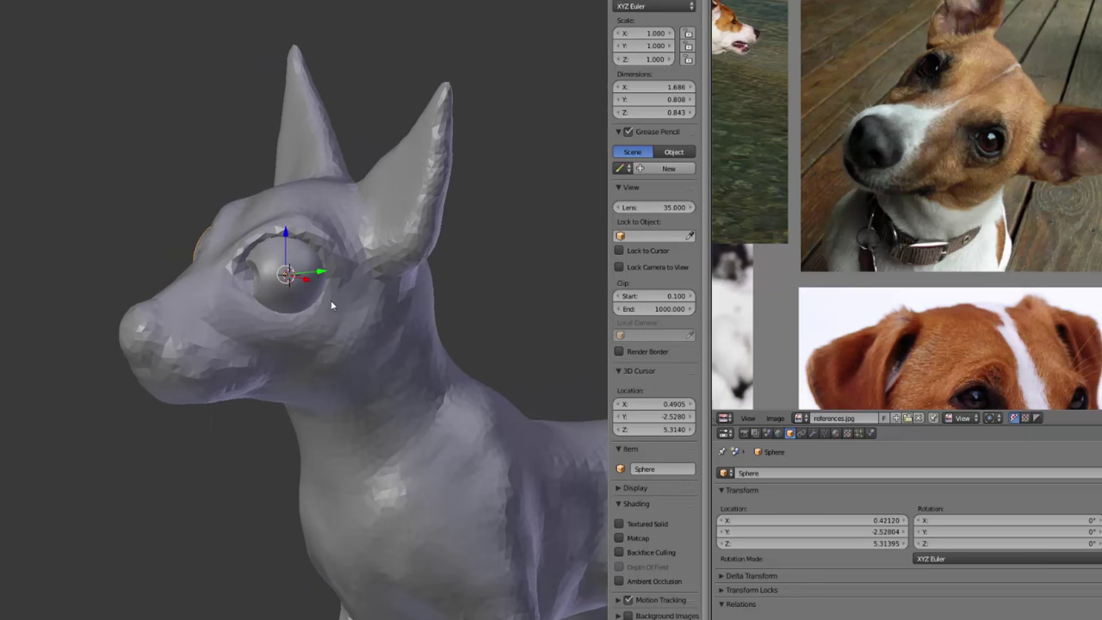
middle_click_drag(289, 259, 334, 238)
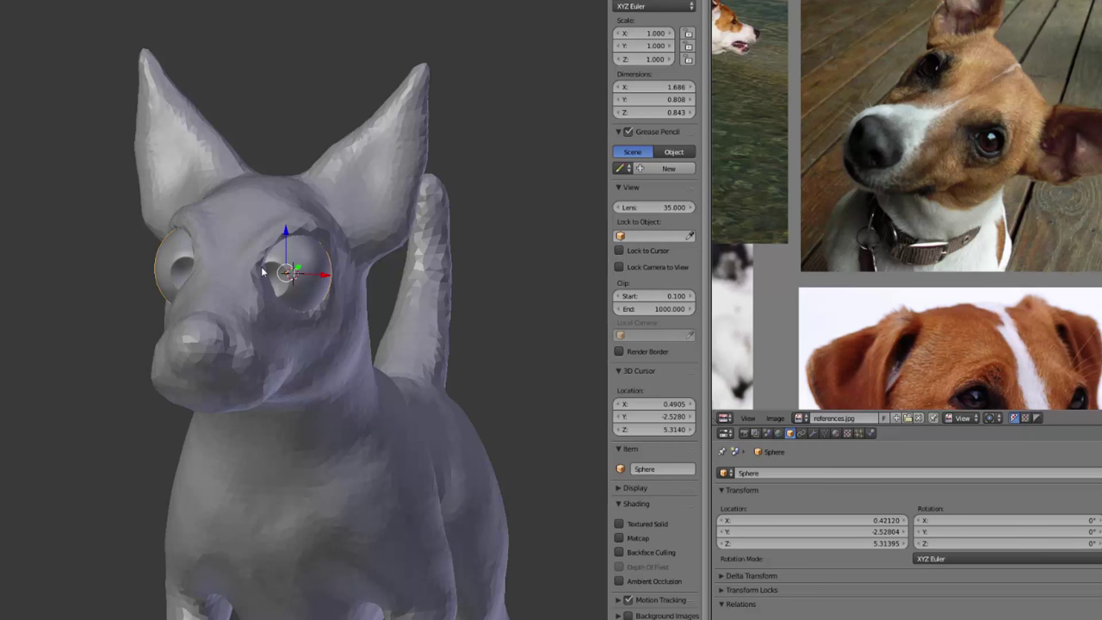
middle_click_drag(263, 272, 256, 342)
Select the dog's body and switch it to Sculpt Mode.
right_click(321, 353)
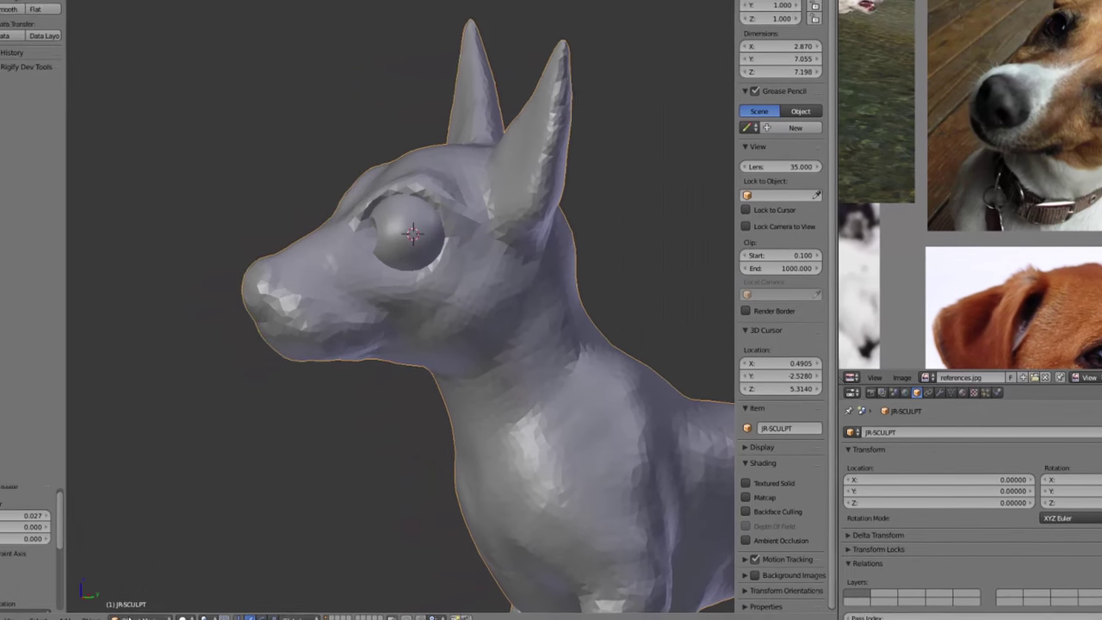
left_click(138, 619)
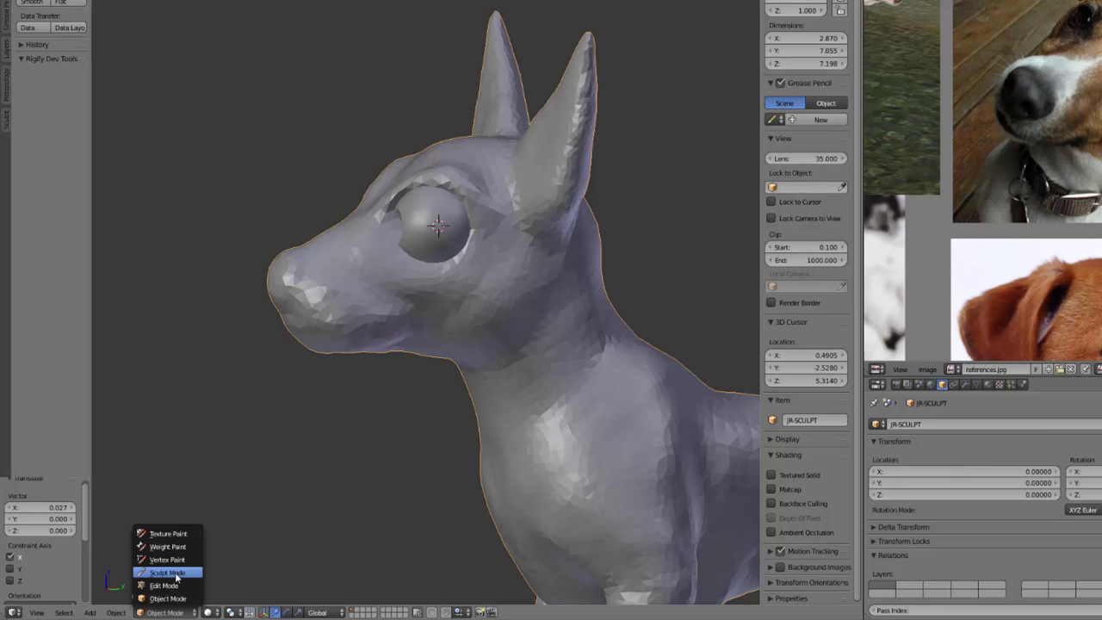
left_click(169, 573)
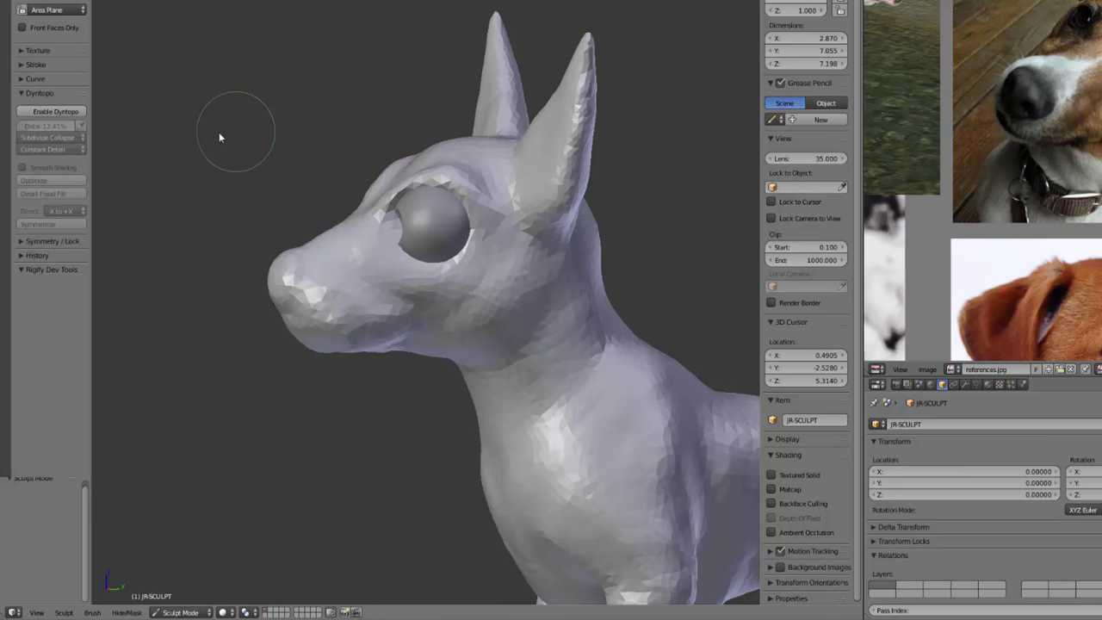
Enable dynamic topology on the dog's body and set its detail size to 9%.
mouse_move(218, 131)
middle_mouse_down()
mouse_move(272, 132)
mouse_move(281, 149)
middle_mouse_up()
key("ctrl+d")
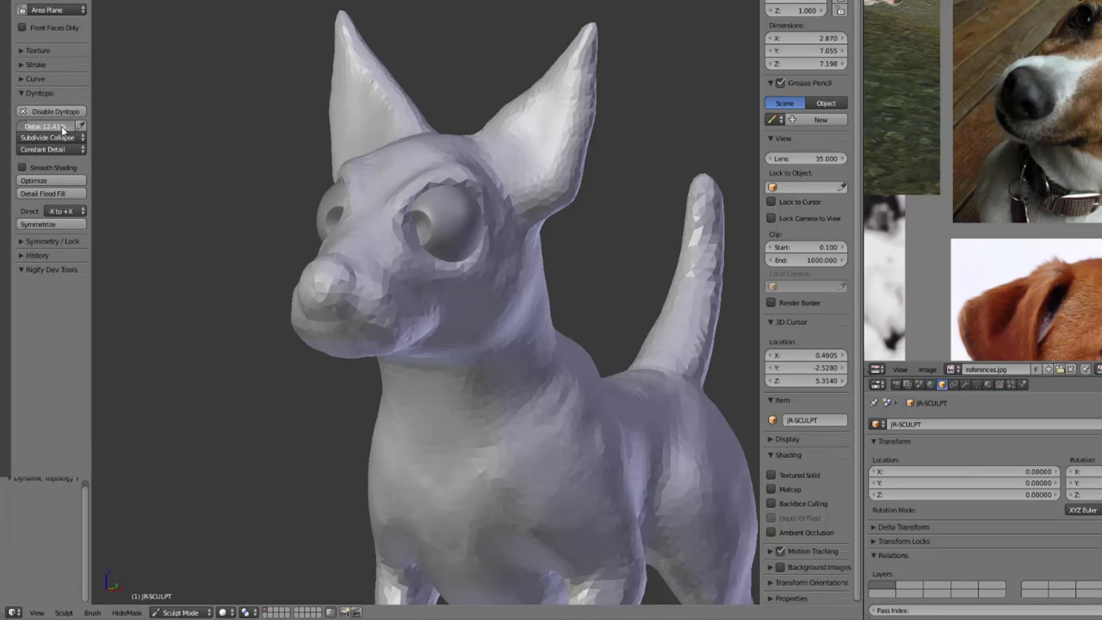
left_click(47, 126)
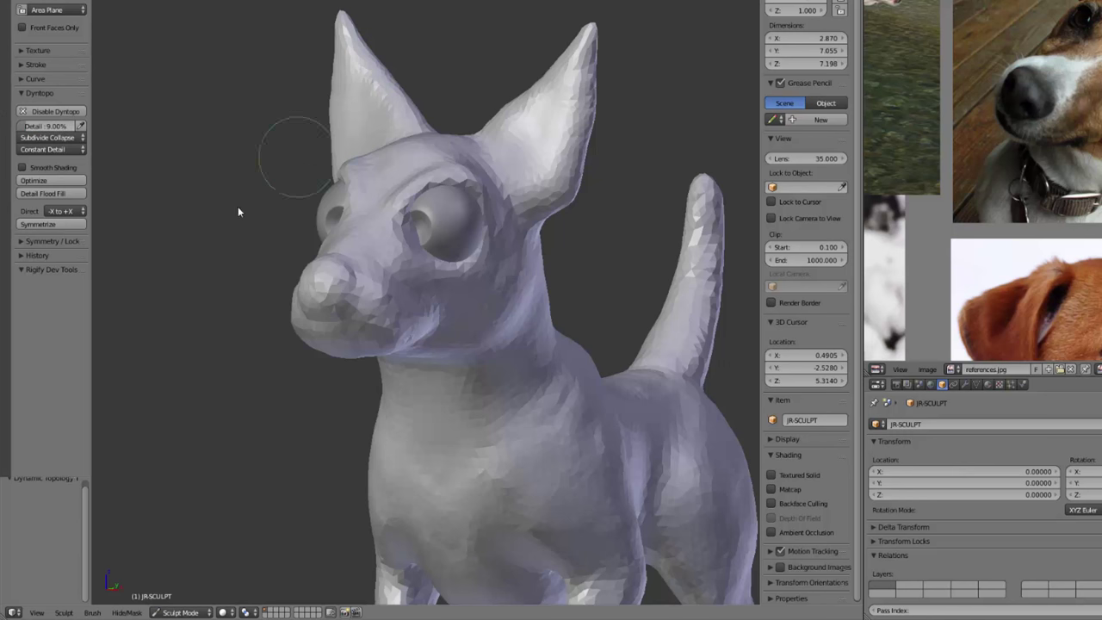
Build up the brow and upper rim of the eye socket with the Clay brush.
scroll(222, 229, "up", 2)
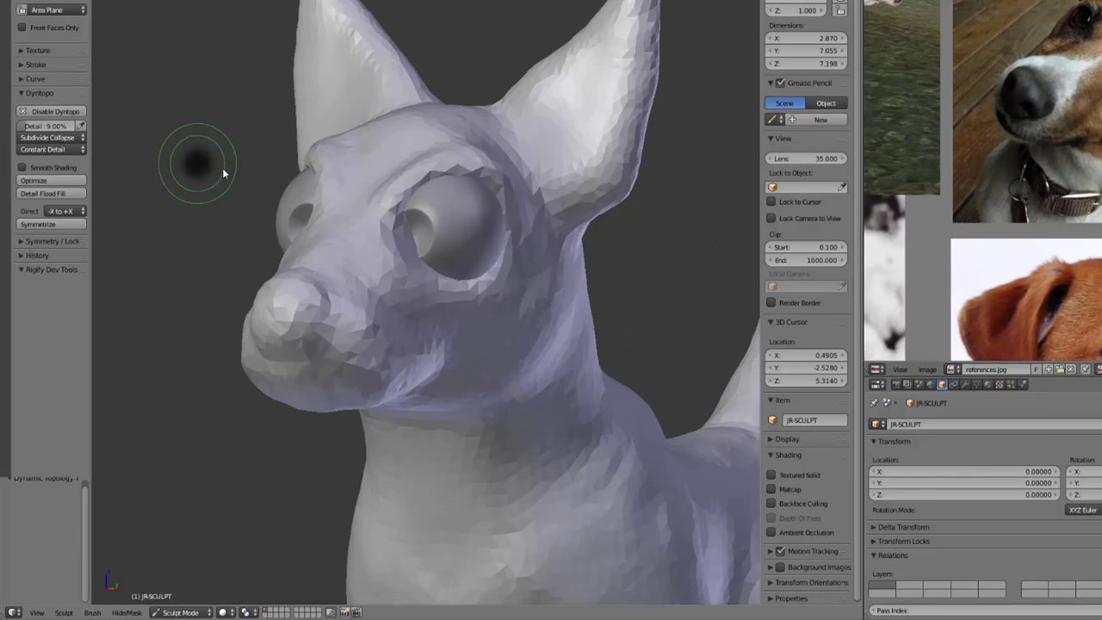
left_click(224, 170)
key("c")
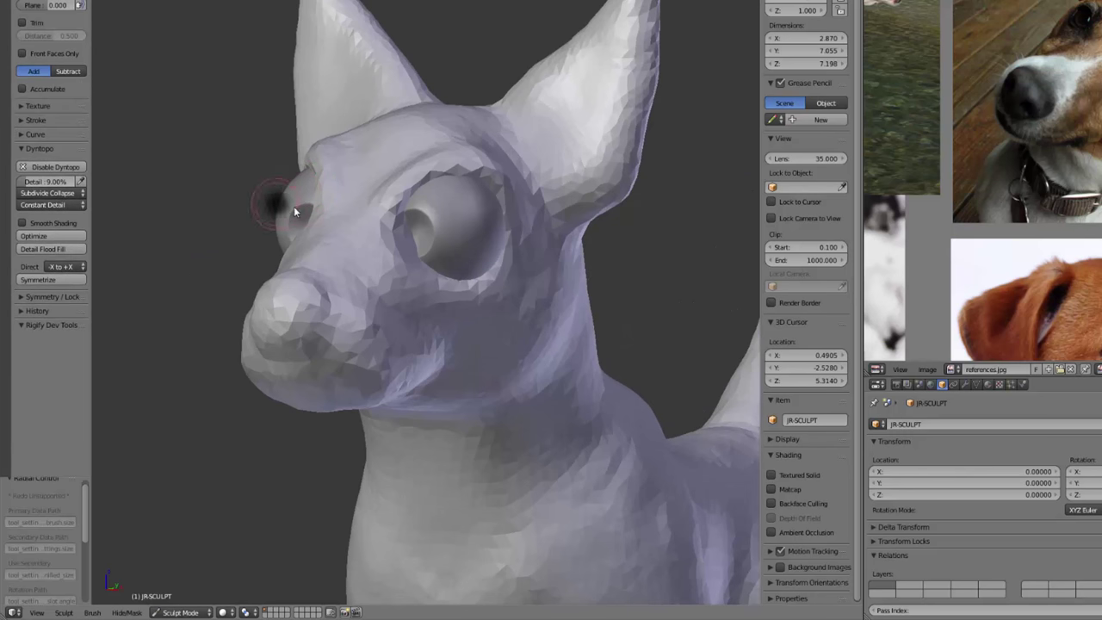
middle_click_drag(336, 225, 383, 204)
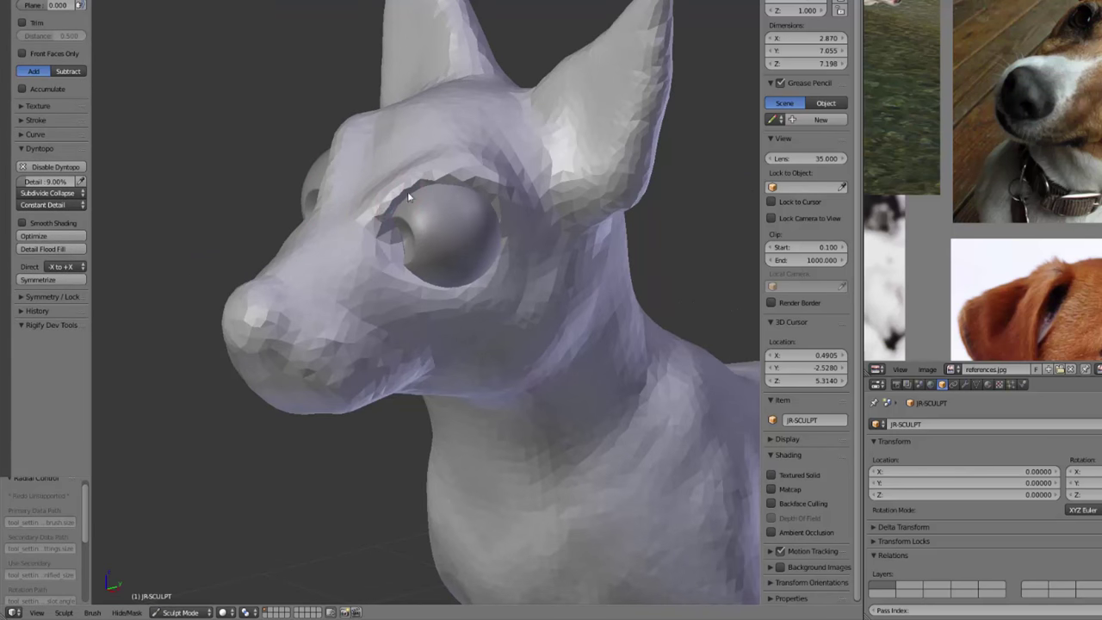
mouse_move(377, 217)
left_mouse_down()
mouse_move(366, 210)
mouse_move(438, 181)
left_mouse_up()
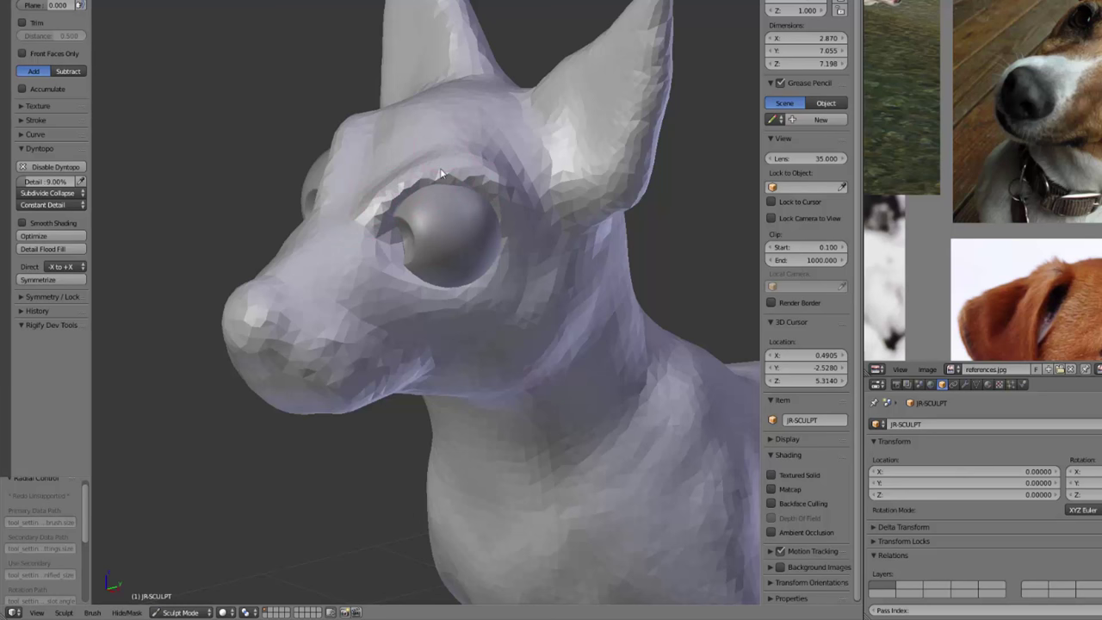
scroll(392, 293, "down", 4)
middle_click_drag(370, 335, 322, 246, "shift")
scroll(351, 233, "up", 3)
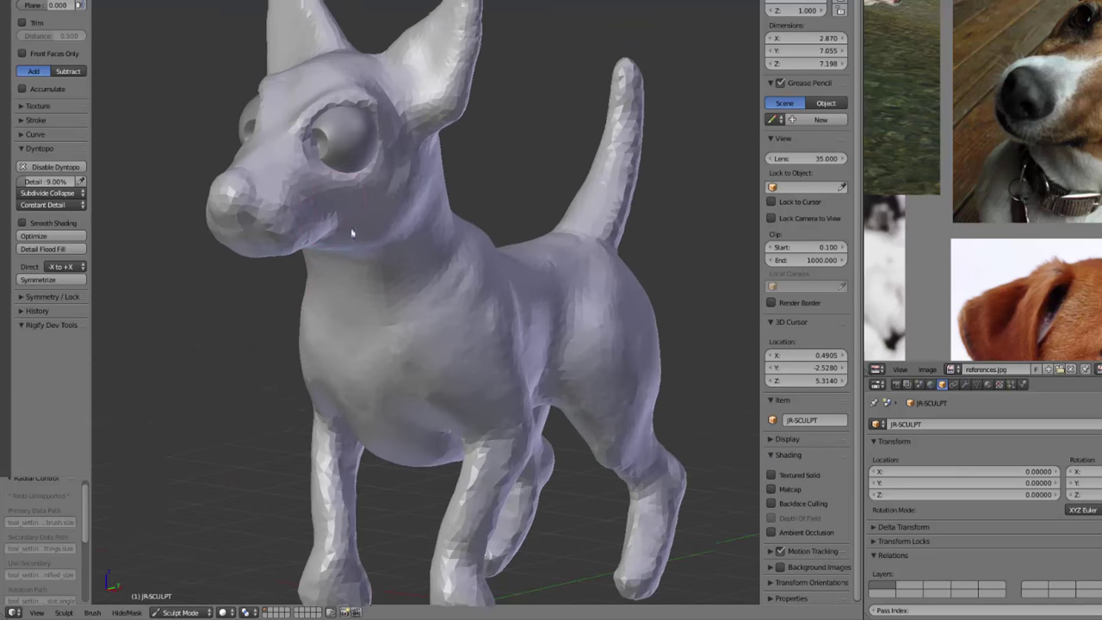
scroll(352, 233, "up", 5)
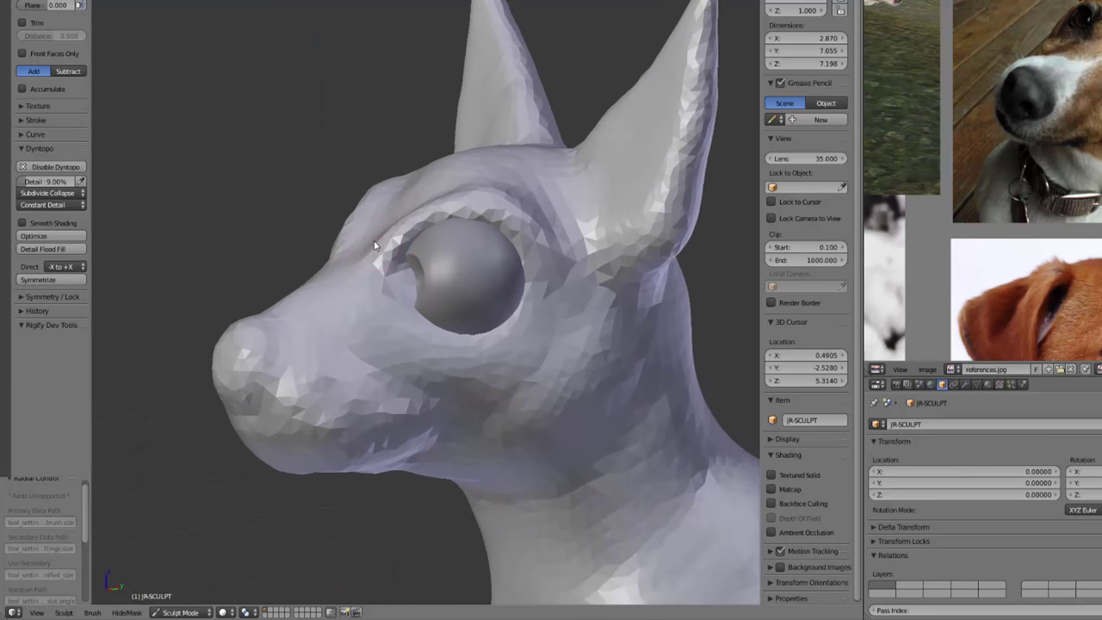
middle_click_drag(374, 245, 463, 133)
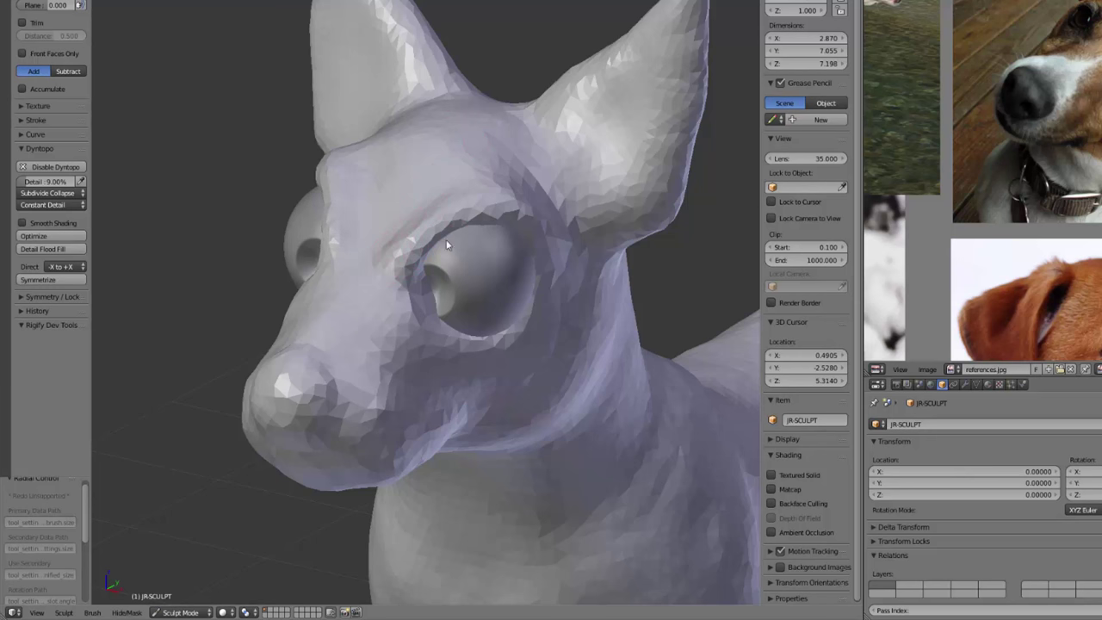
middle_click_drag(447, 246, 498, 237)
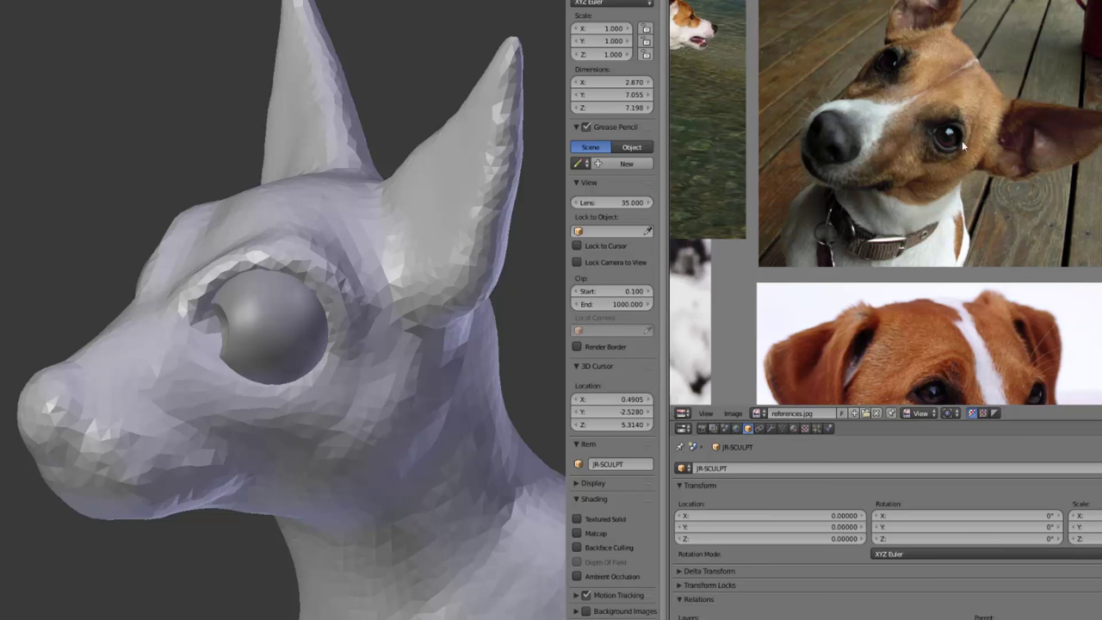
Add clay around the rear corner of the eye socket to close the mesh around the eyeball.
mouse_move(265, 276)
middle_mouse_down()
mouse_move(314, 271)
mouse_move(305, 319)
middle_mouse_up()
left_click_drag(333, 323, 321, 291)
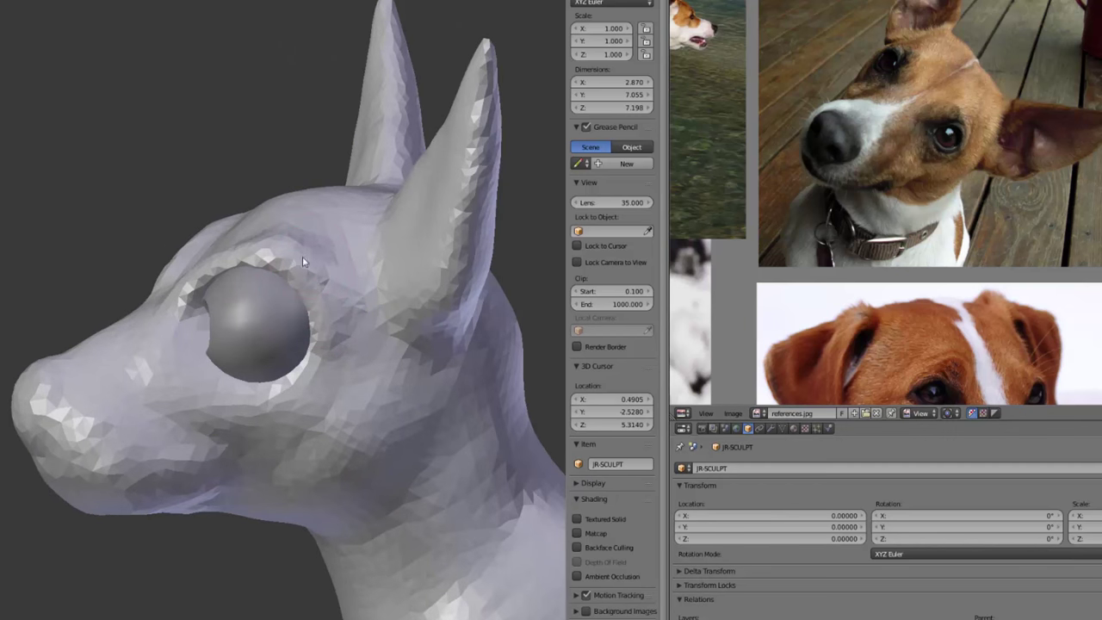
mouse_move(299, 294)
middle_mouse_down()
mouse_move(394, 315)
mouse_move(256, 246)
middle_mouse_up()
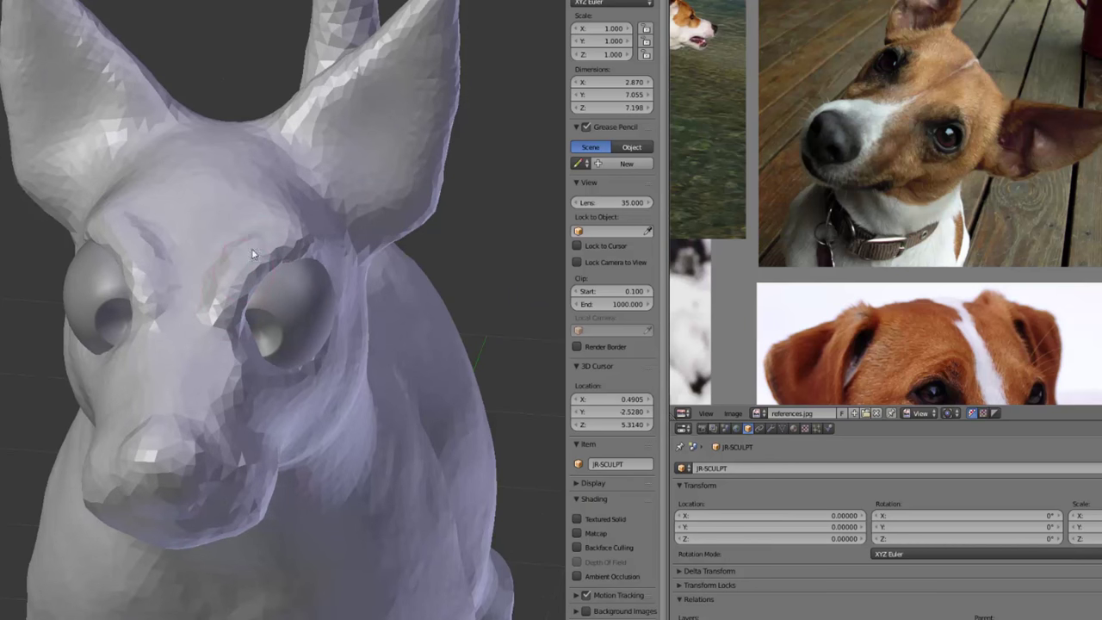
scroll(248, 334, "down", 3)
middle_click_drag(248, 336, 203, 233)
scroll(250, 352, "up", 1)
scroll(262, 289, "up", 1)
mouse_move(245, 330)
middle_mouse_down()
mouse_move(217, 290)
mouse_move(330, 256)
mouse_move(323, 273)
mouse_move(307, 272)
middle_mouse_up()
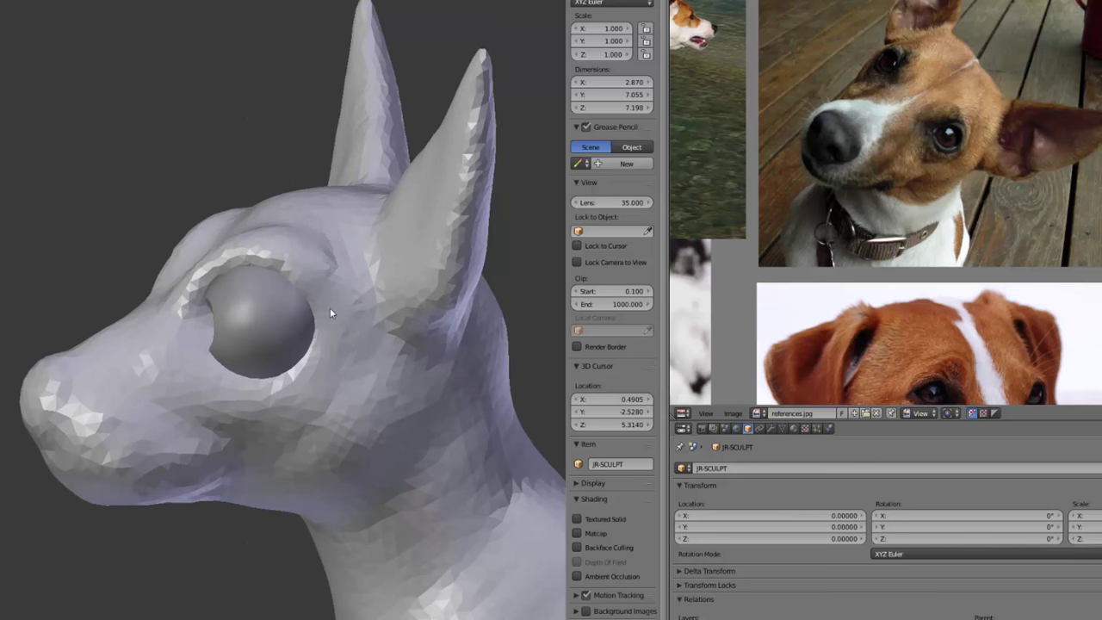
mouse_move(297, 342)
middle_mouse_down()
mouse_move(333, 324)
mouse_move(245, 312)
mouse_move(261, 291)
mouse_move(220, 338)
middle_mouse_up()
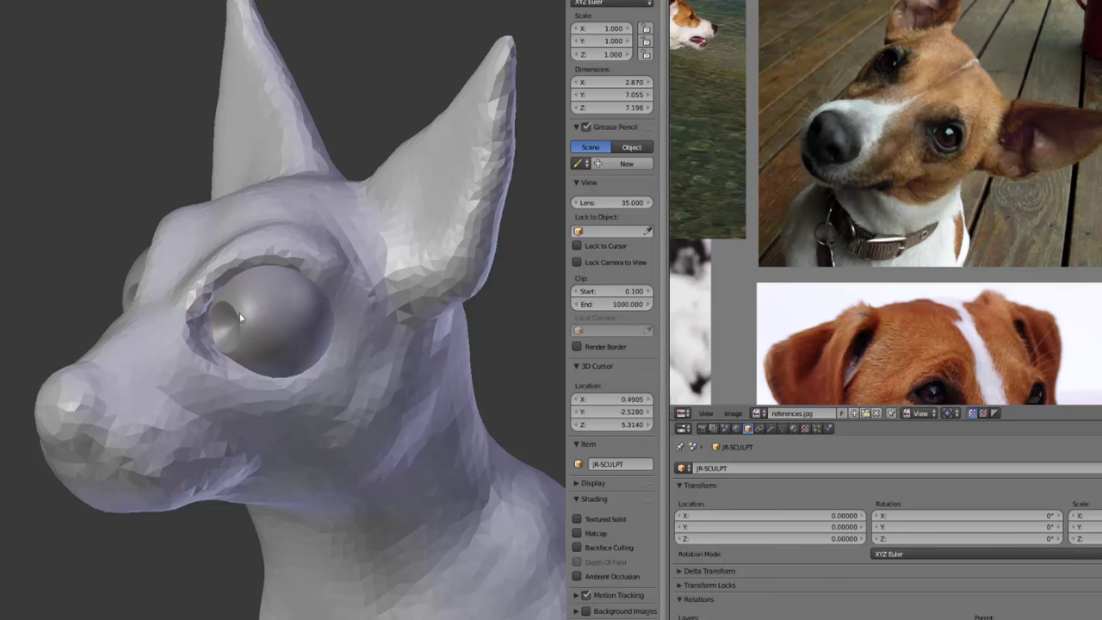
Resize the brush and build up the inner corner and lower lid around the eyeball.
left_click_drag(224, 301, 235, 299)
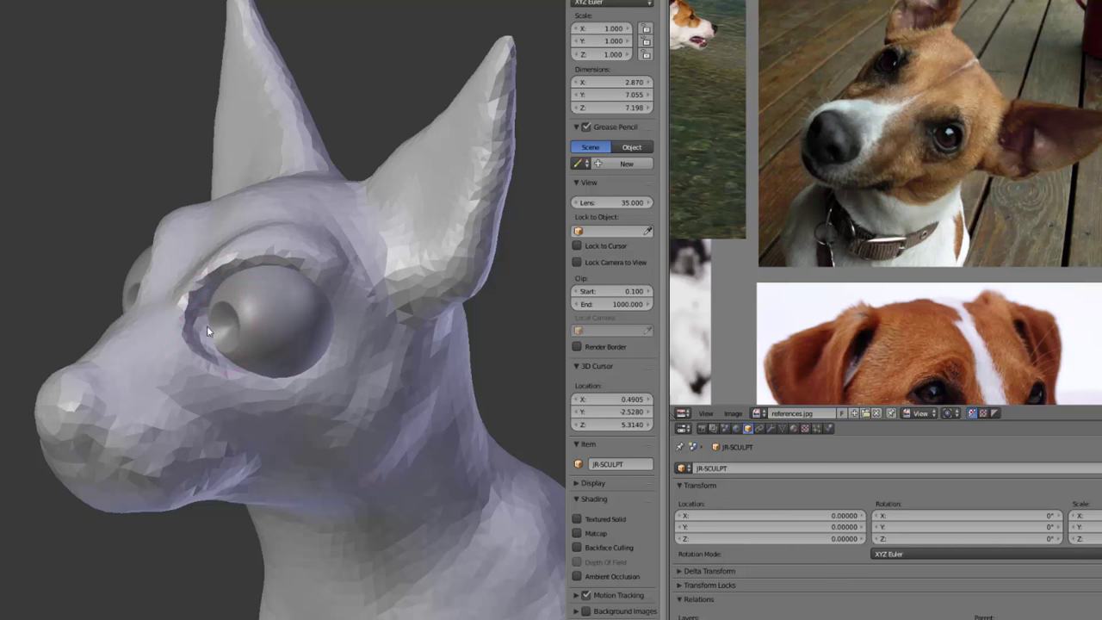
key("f")
left_click(235, 289)
key("f")
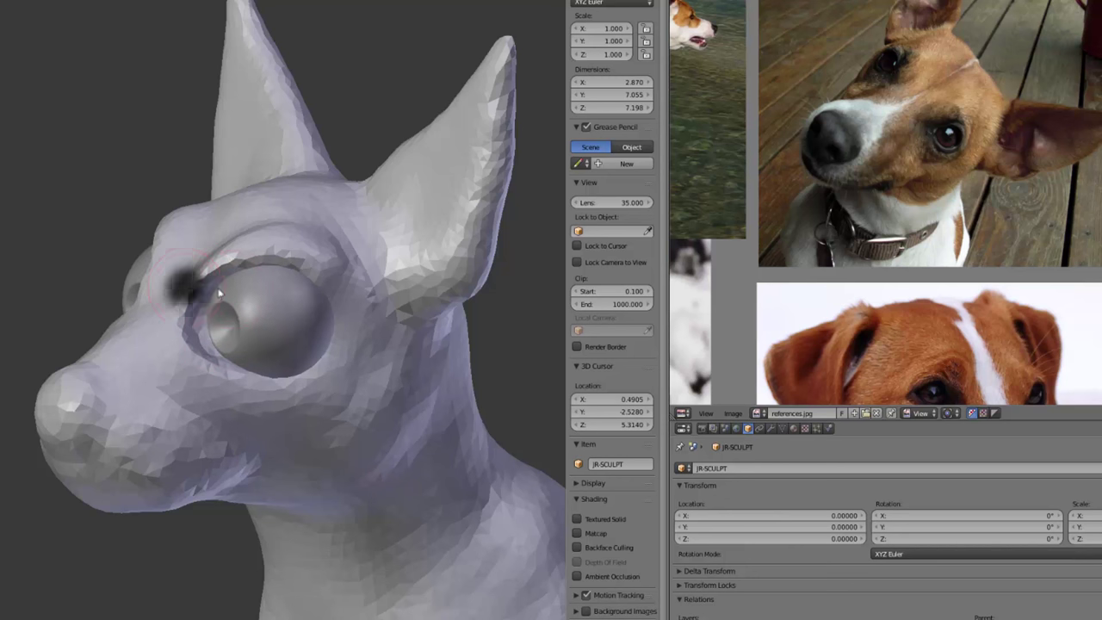
left_click(204, 289)
middle_click_drag(191, 267, 208, 293)
mouse_move(215, 275)
left_mouse_down()
mouse_move(227, 268)
mouse_move(163, 249)
mouse_move(186, 269)
left_mouse_up()
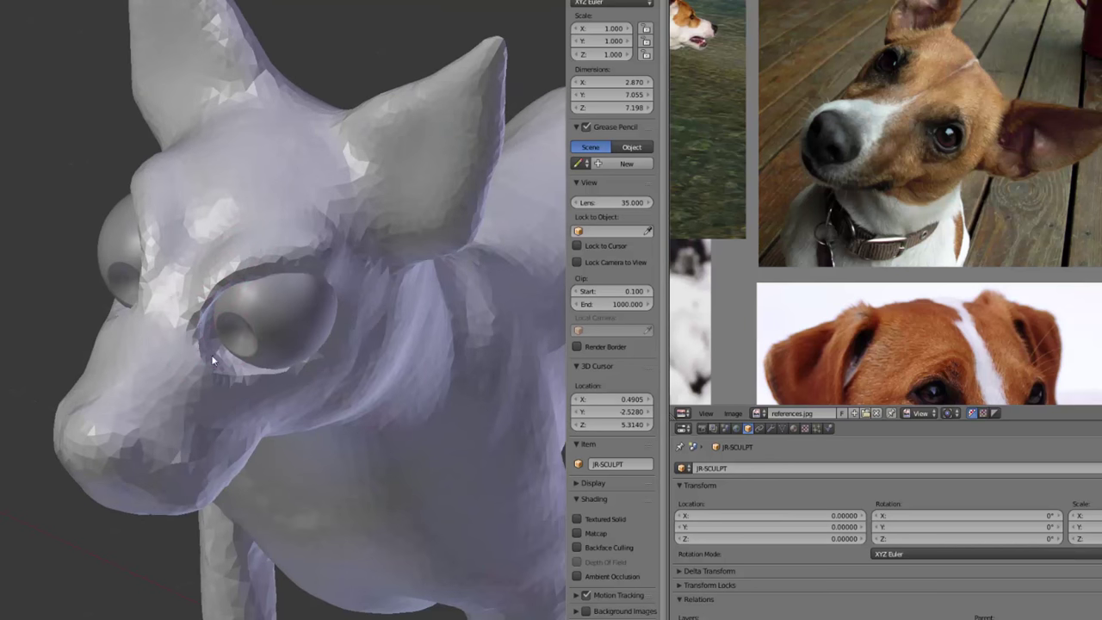
middle_click_drag(187, 323, 211, 321)
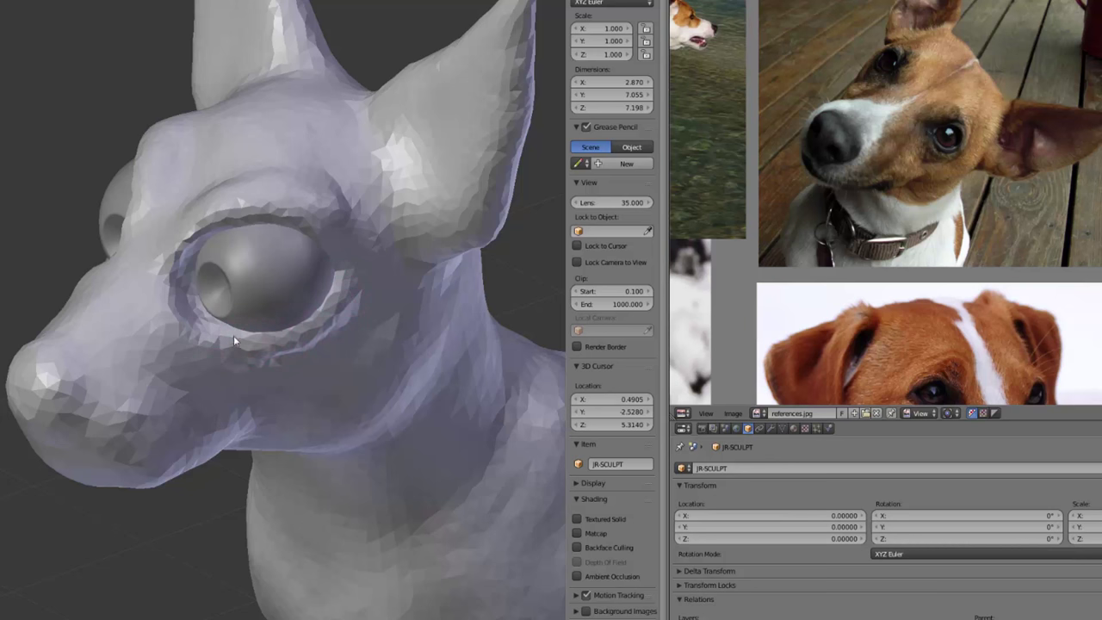
mouse_move(287, 321)
middle_mouse_down()
mouse_move(279, 282)
mouse_move(294, 325)
middle_mouse_up()
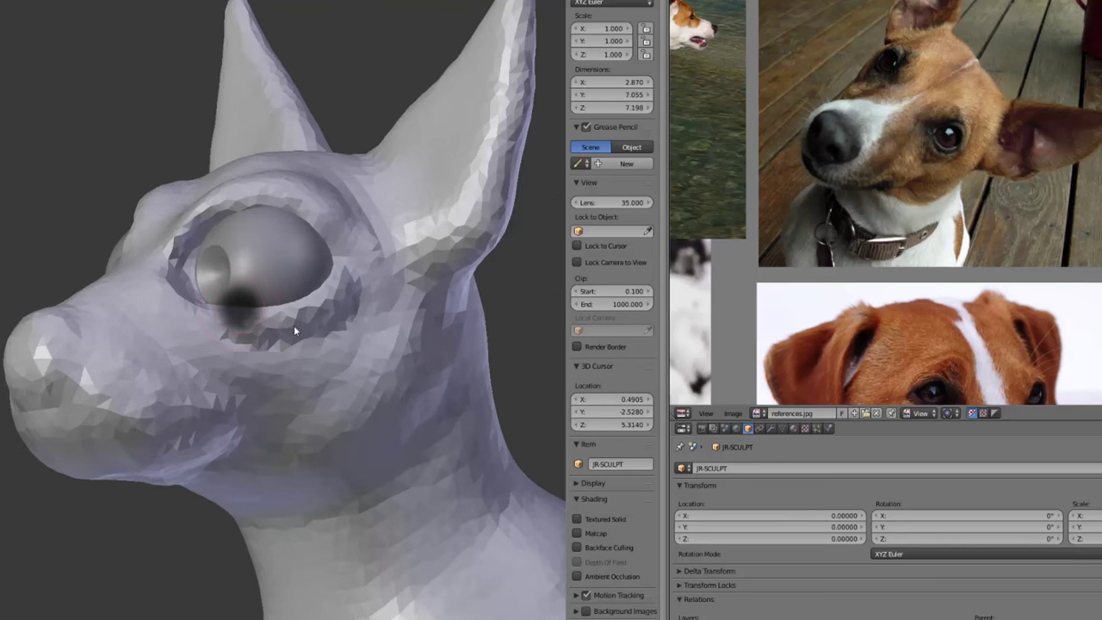
mouse_move(334, 362)
middle_mouse_down()
mouse_move(344, 368)
mouse_move(189, 298)
middle_mouse_up()
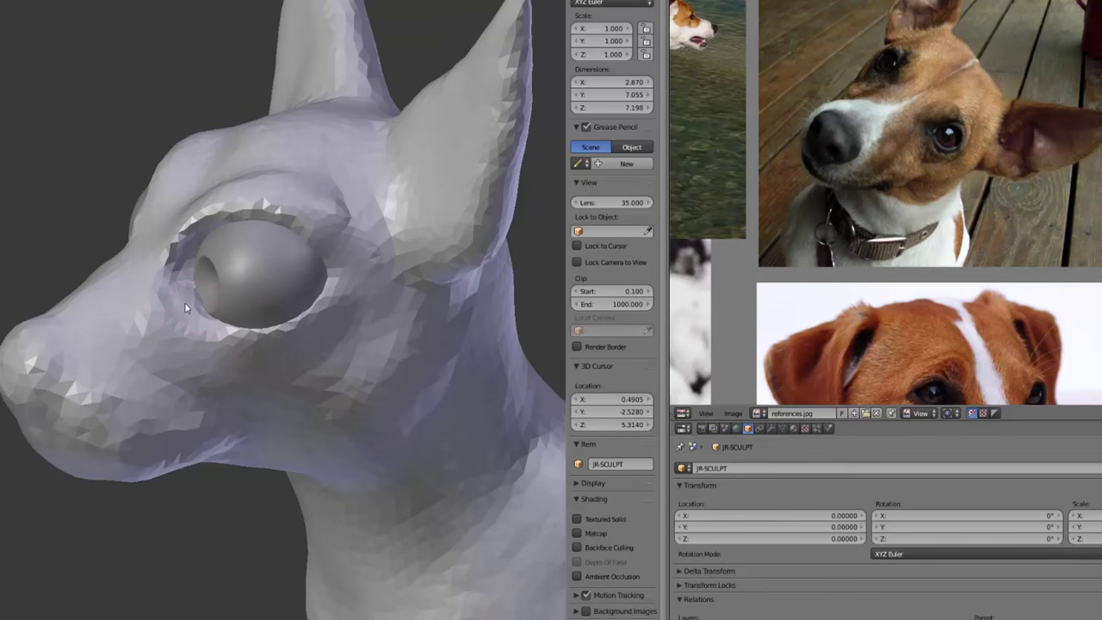
Refine the forms of the head and neck with clay strokes, following the reference photos.
mouse_move(225, 348)
middle_mouse_down()
mouse_move(233, 362)
mouse_move(184, 336)
mouse_move(313, 364)
mouse_move(286, 380)
middle_mouse_up()
mouse_move(415, 415)
middle_mouse_down()
mouse_move(344, 327)
mouse_move(309, 340)
mouse_move(492, 412)
mouse_move(446, 317)
mouse_move(383, 396)
middle_mouse_up()
left_click_drag(379, 400, 371, 408)
mouse_move(370, 408)
middle_mouse_down()
mouse_move(395, 390)
mouse_move(318, 387)
middle_mouse_up()
middle_click_drag(910, 287, 1098, 121)
scroll(910, 304, "up", 1)
mouse_move(362, 404)
middle_mouse_down()
mouse_move(291, 394)
mouse_move(320, 485)
mouse_move(276, 479)
mouse_move(343, 351)
middle_mouse_up()
middle_click_drag(491, 311, 429, 283)
Switch to front view and reshape the chest and shoulder forms with the Grab brush and resized strokes.
key("KP_1")
key("f")
left_click(511, 332)
key("g")
key("f")
left_click(501, 338)
mouse_move(437, 361)
left_mouse_down()
mouse_move(411, 367)
mouse_move(405, 334)
left_mouse_up()
middle_click_drag(434, 384, 440, 340, "shift")
left_click_drag(454, 411, 445, 413)
middle_click_drag(446, 413, 289, 407)
left_click(15, 2)
mouse_move(379, 404)
middle_mouse_down()
mouse_move(381, 316)
mouse_move(423, 325)
mouse_move(339, 290)
mouse_move(390, 274)
mouse_move(350, 315)
mouse_move(370, 321)
middle_mouse_up()
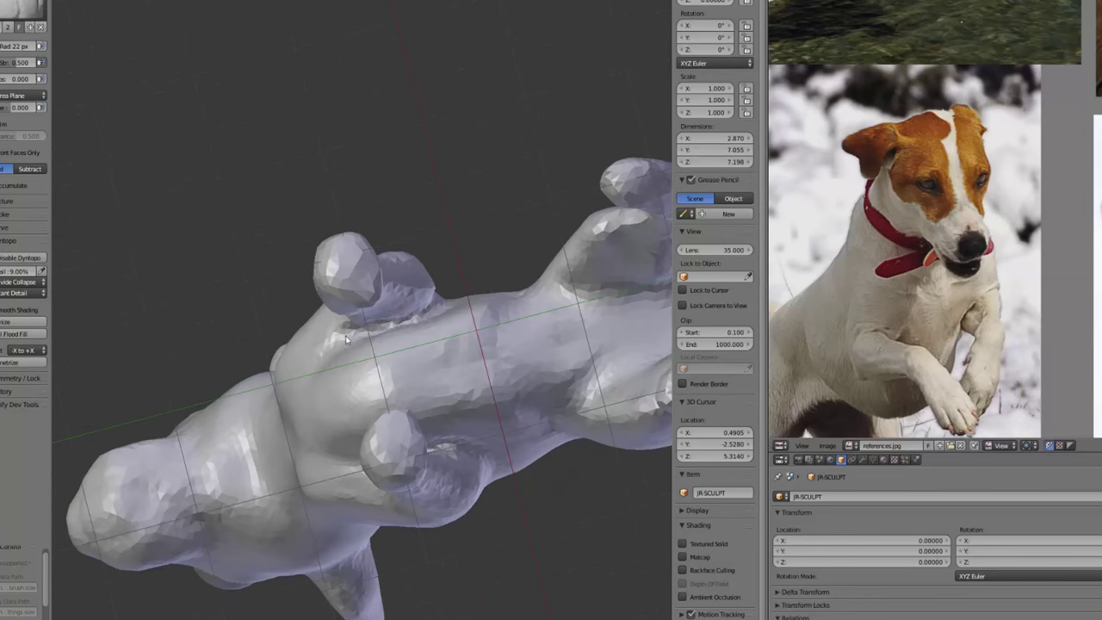
Sculpt the underarm between the front leg and chest, and set the brush radius to 43 px.
mouse_move(422, 311)
left_mouse_down()
mouse_move(386, 326)
mouse_move(426, 310)
left_mouse_up()
key("f")
left_click(395, 397)
mouse_move(426, 310)
middle_mouse_down()
mouse_move(377, 397)
mouse_move(414, 379)
middle_mouse_up()
Mark the shoulder contours on the jumping-dog reference and sculpt the shoulder with a 59 px brush.
scroll(934, 211, "up", 3)
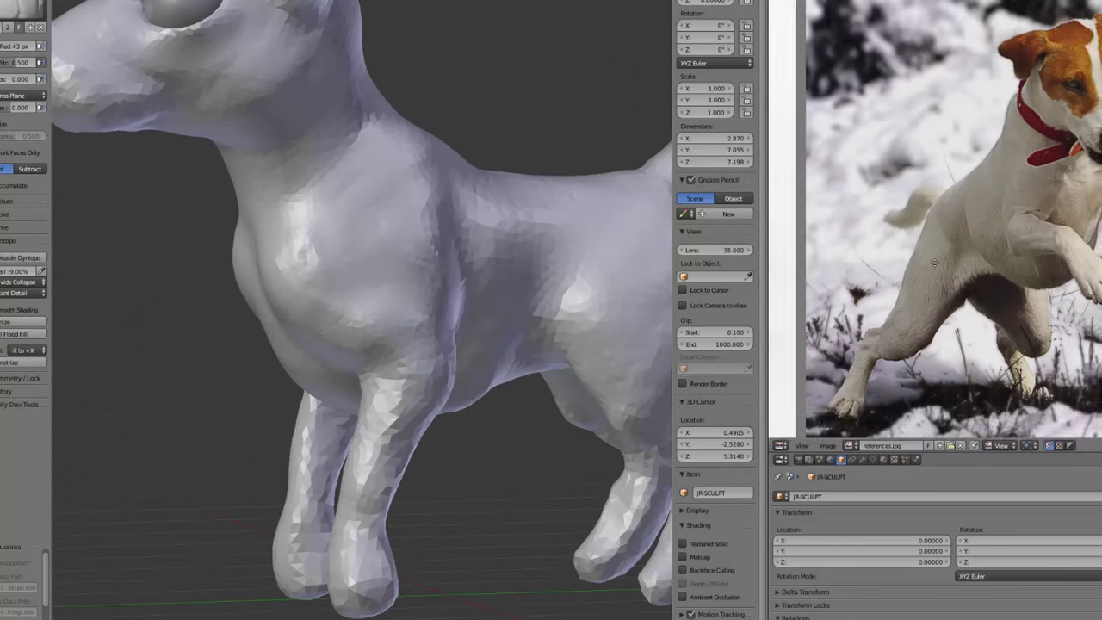
left_click_drag(943, 193, 853, 171)
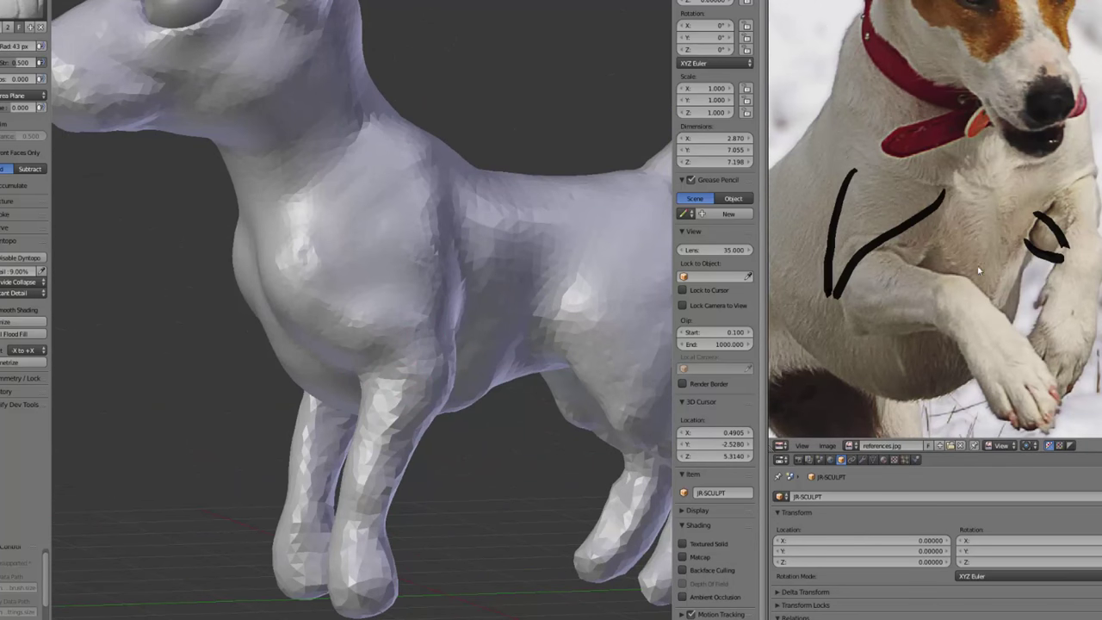
middle_click_drag(189, 431, 339, 315)
mouse_move(348, 263)
middle_mouse_down()
mouse_move(369, 289)
mouse_move(82, 372)
middle_mouse_up()
key("f")
left_click(424, 284)
left_click_drag(423, 284, 419, 298)
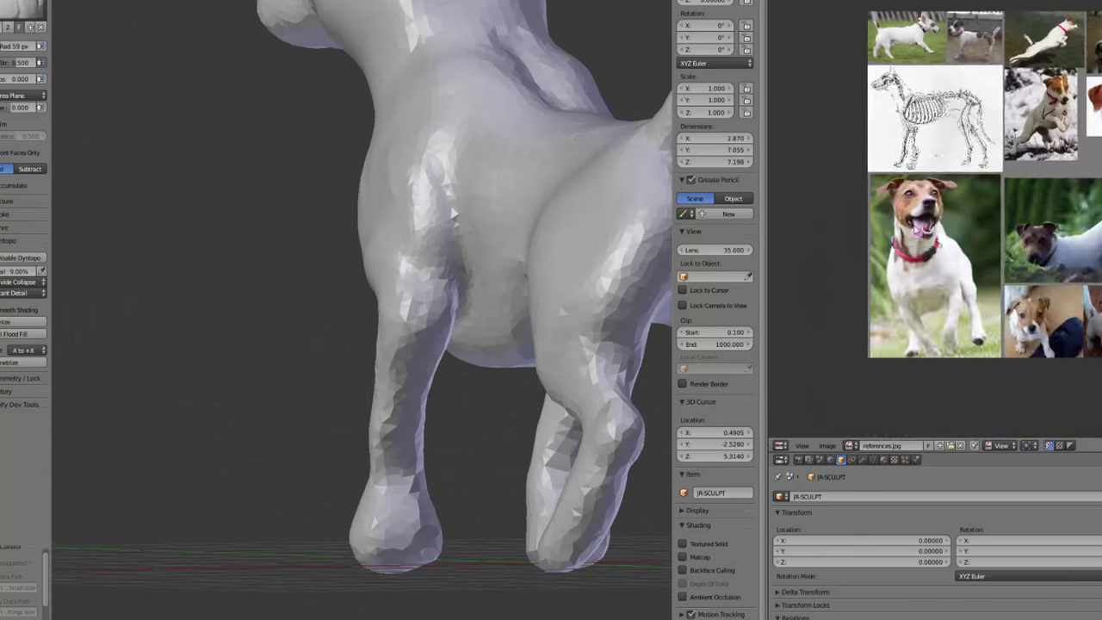
Set the brush radius to 26 px and define the elbow and upper front leg.
scroll(934, 220, "up", 5)
scroll(439, 348, "up", 2)
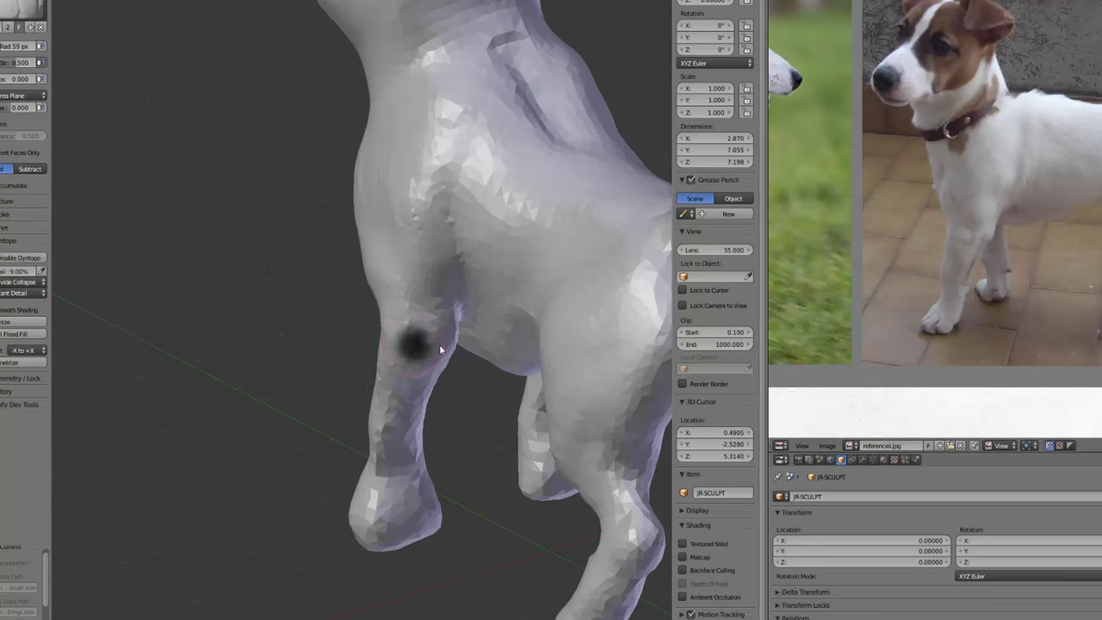
left_click(437, 346)
mouse_move(432, 341)
left_mouse_down()
mouse_move(441, 319)
mouse_move(448, 330)
left_mouse_up()
middle_click_drag(448, 330, 516, 318)
left_click_drag(442, 282, 420, 278)
middle_click_drag(482, 288, 382, 326)
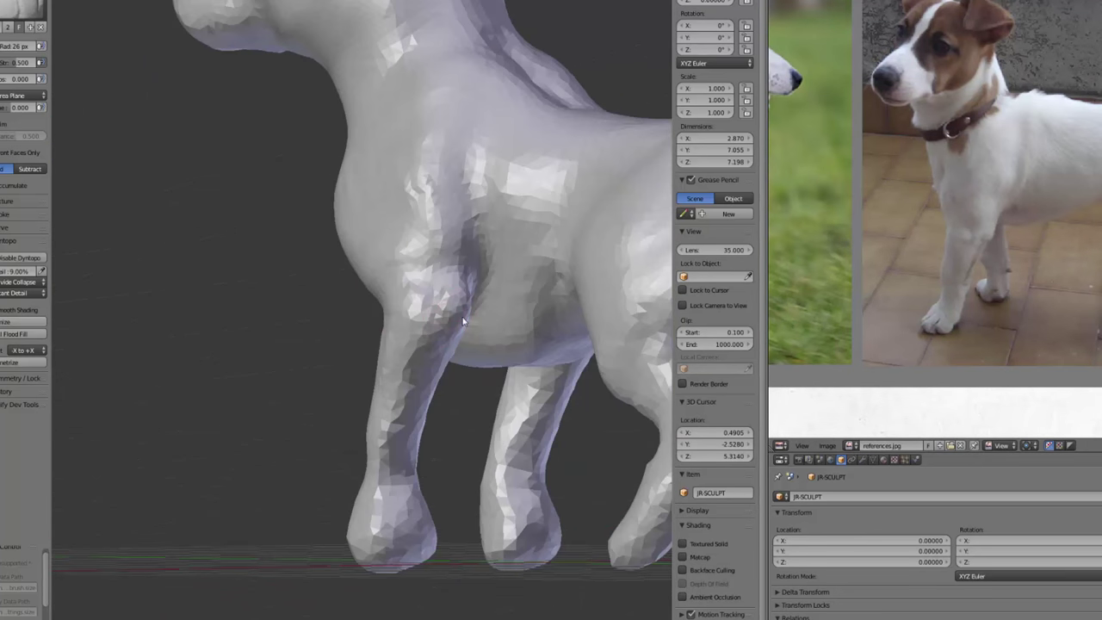
Examine the front leg structure in the skeleton drawing and running-dog photo, tracing the elbow and lower leg on the photo.
scroll(887, 295, "down", 6)
scroll(888, 295, "up", 8)
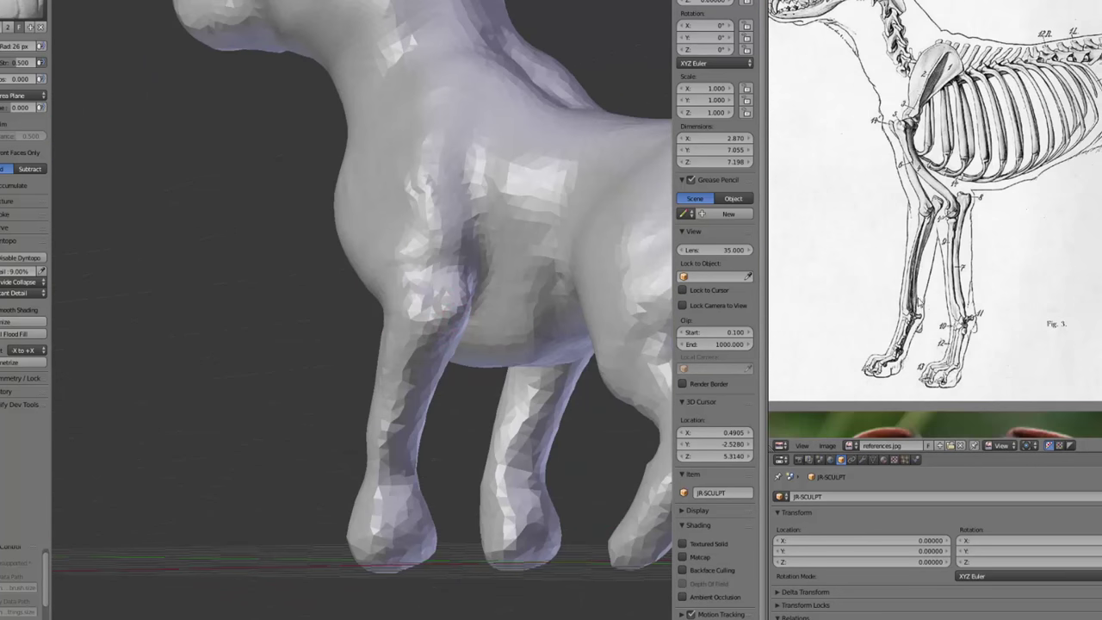
middle_click_drag(482, 345, 476, 344)
scroll(917, 297, "down", 6)
scroll(900, 256, "up", 7)
scroll(990, 173, "up", 2)
middle_click_drag(852, 142, 1003, 134)
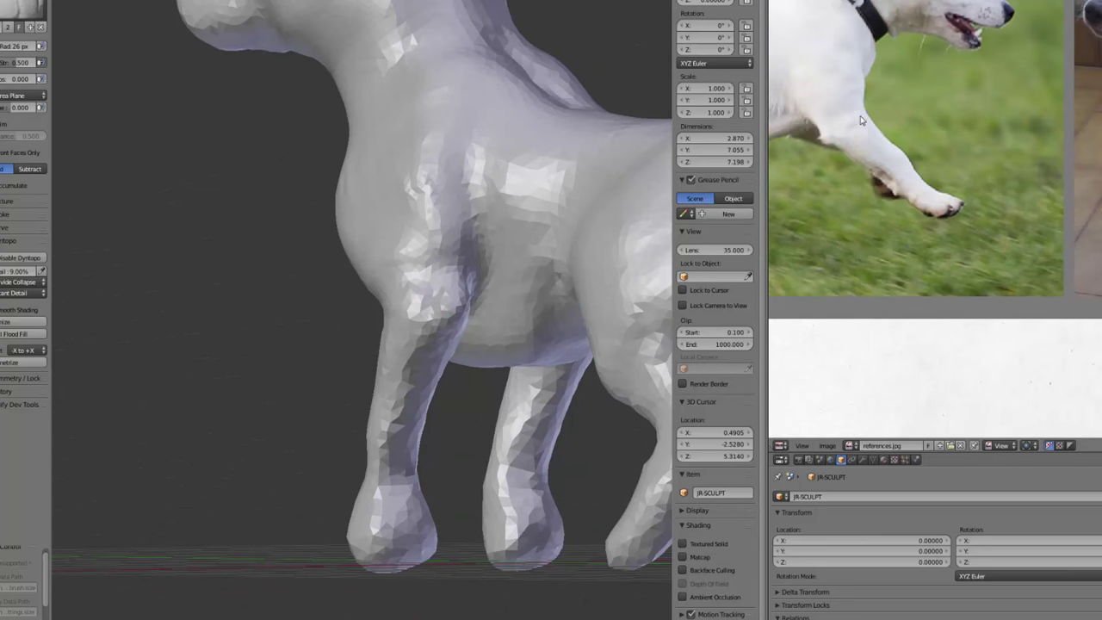
left_click_drag(882, 103, 812, 148)
left_click_drag(919, 135, 865, 191)
left_click_drag(935, 182, 912, 222)
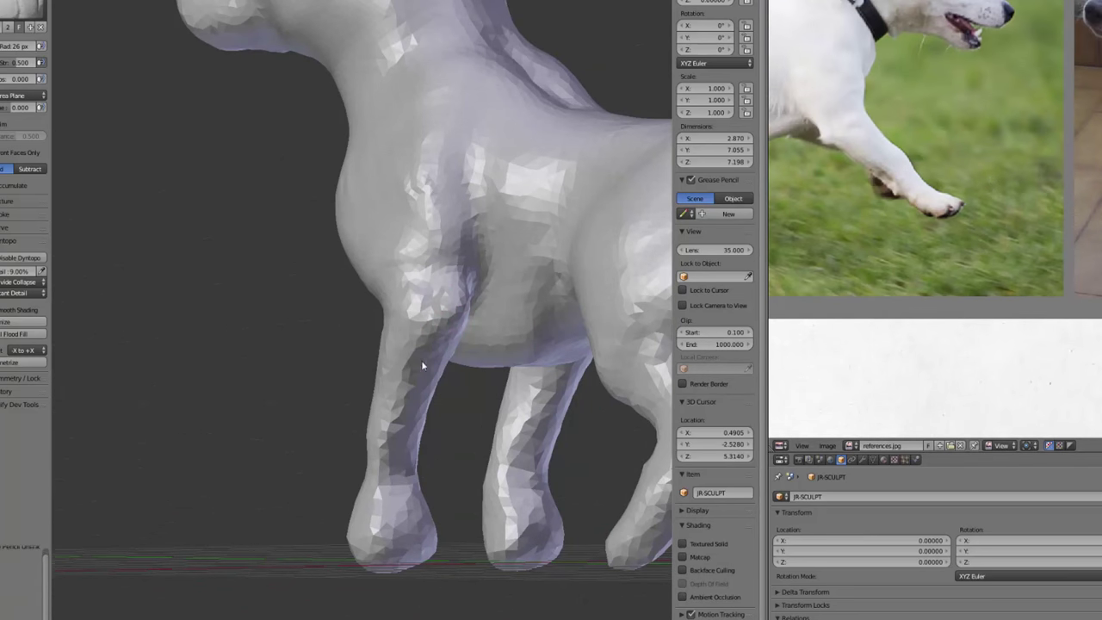
Shape the forearm and wrist of the front leg with long strokes down its front.
mouse_move(421, 360)
middle_mouse_down()
mouse_move(340, 440)
mouse_move(460, 413)
mouse_move(327, 414)
mouse_move(366, 379)
middle_mouse_up()
left_click_drag(365, 305, 357, 401)
middle_click_drag(358, 400, 379, 349)
left_click_drag(344, 317, 355, 395)
mouse_move(356, 393)
middle_mouse_down()
mouse_move(393, 414)
mouse_move(328, 405)
mouse_move(478, 434)
mouse_move(525, 414)
middle_mouse_up()
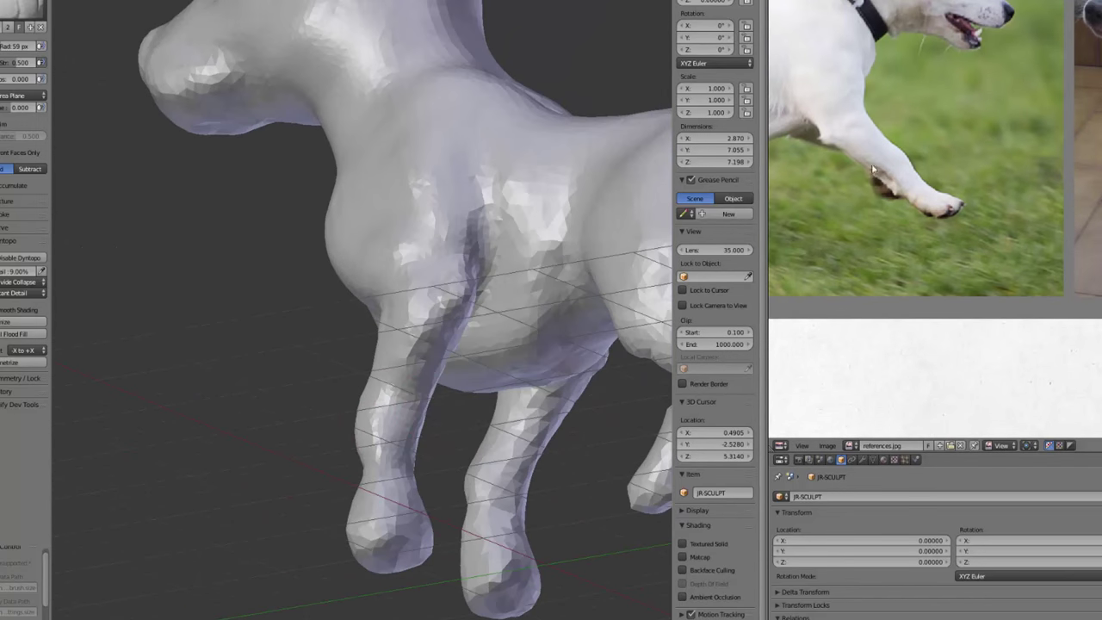
Sculpt the lower front leg and flatten the underside of the front paw.
middle_click_drag(413, 387, 406, 431)
left_click_drag(406, 431, 403, 510)
mouse_move(431, 482)
middle_mouse_down()
mouse_move(400, 486)
mouse_move(430, 379)
mouse_move(405, 355)
mouse_move(516, 369)
mouse_move(381, 447)
mouse_move(354, 410)
middle_mouse_up()
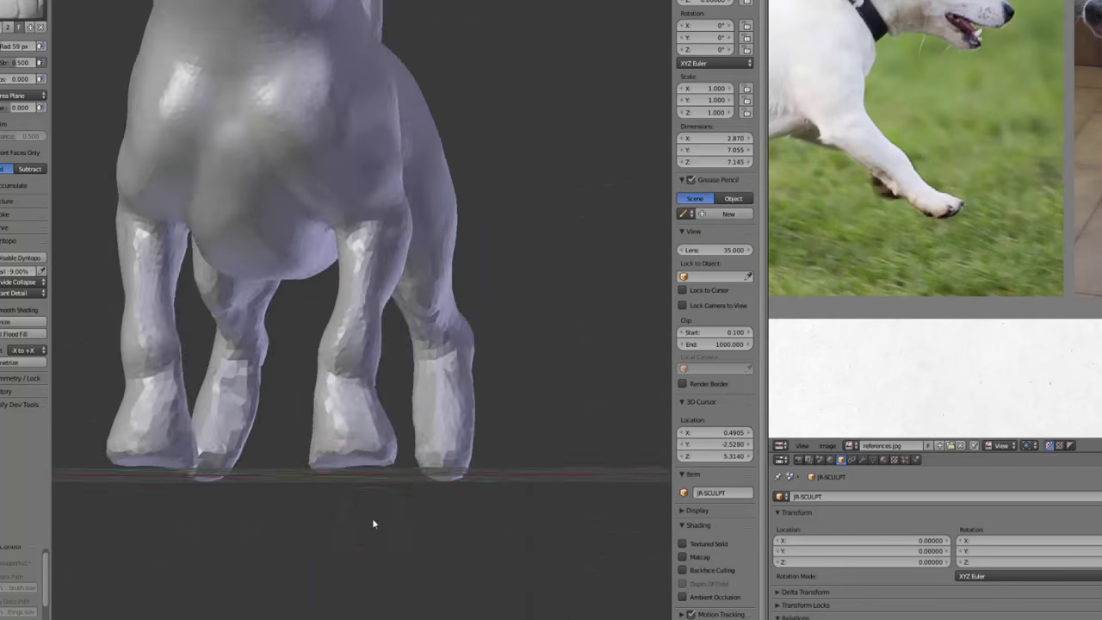
middle_click_drag(373, 521, 266, 391)
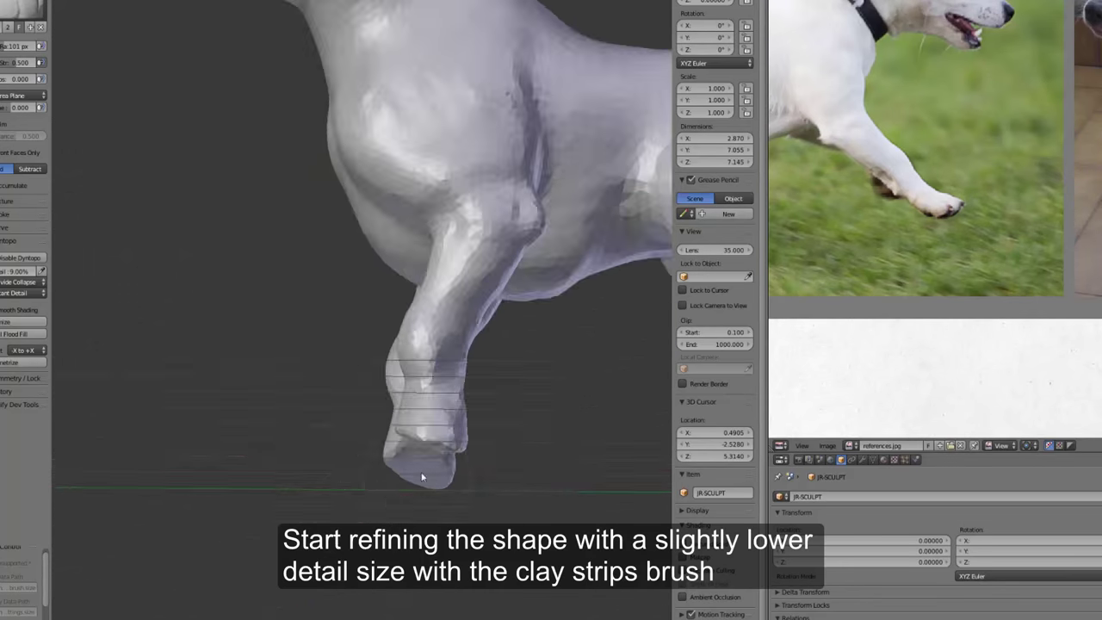
Refine the shape of the front paw, comparing it with the paws of the standing dog in the reference.
middle_click_drag(422, 477, 277, 434)
mouse_move(278, 434)
left_mouse_down()
mouse_move(262, 443)
mouse_move(302, 431)
left_mouse_up()
mouse_move(302, 430)
middle_mouse_down()
mouse_move(329, 469)
mouse_move(426, 457)
mouse_move(414, 419)
middle_mouse_up()
middle_click_drag(938, 215, 803, 164)
middle_click_drag(335, 420, 389, 423)
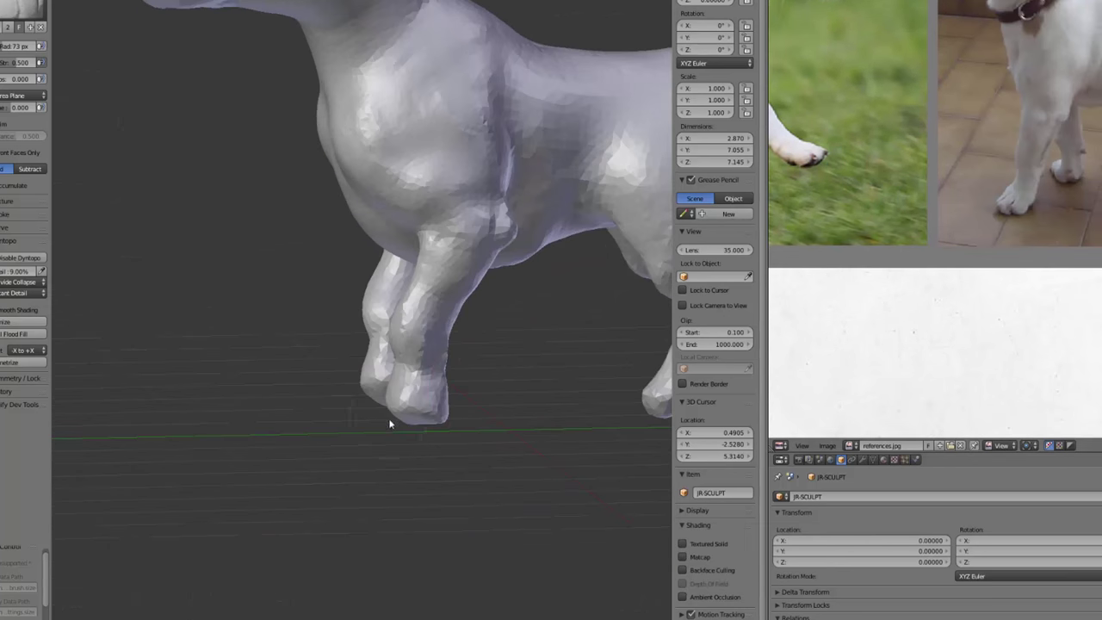
Resize the brush and build up the shoulder and the area around the shoulder blade.
scroll(442, 246, "down", 2)
key("f")
left_click(480, 245)
mouse_move(517, 241)
middle_mouse_down()
mouse_move(445, 229)
mouse_move(435, 195)
mouse_move(465, 234)
mouse_move(431, 408)
middle_mouse_up()
scroll(430, 408, "down", 2)
mouse_move(448, 353)
middle_mouse_down()
mouse_move(465, 345)
mouse_move(373, 266)
middle_mouse_up()
scroll(373, 266, "up", 2)
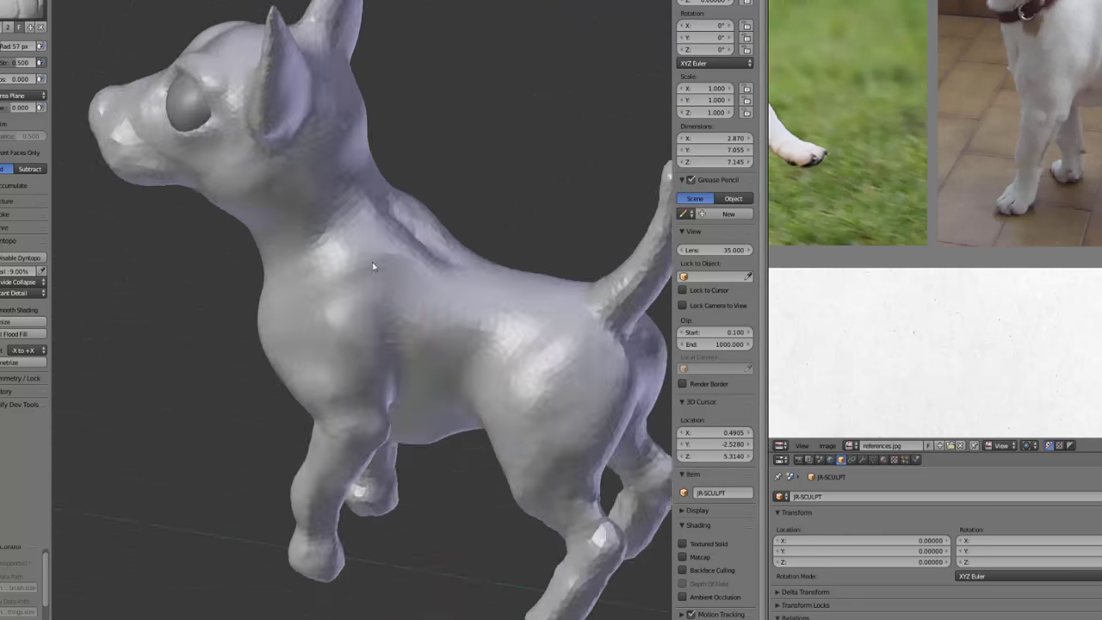
key("f")
left_click(462, 232)
middle_click_drag(461, 232, 415, 253)
left_click_drag(404, 211, 395, 297)
Set the brush radius to 34 px and fill the grooves between the shoulder blades along the upper back.
mouse_move(414, 253)
middle_mouse_down()
mouse_move(474, 315)
mouse_move(452, 310)
middle_mouse_up()
key("f")
left_click(439, 305)
left_click_drag(448, 238, 383, 234)
middle_click_drag(388, 236, 408, 278)
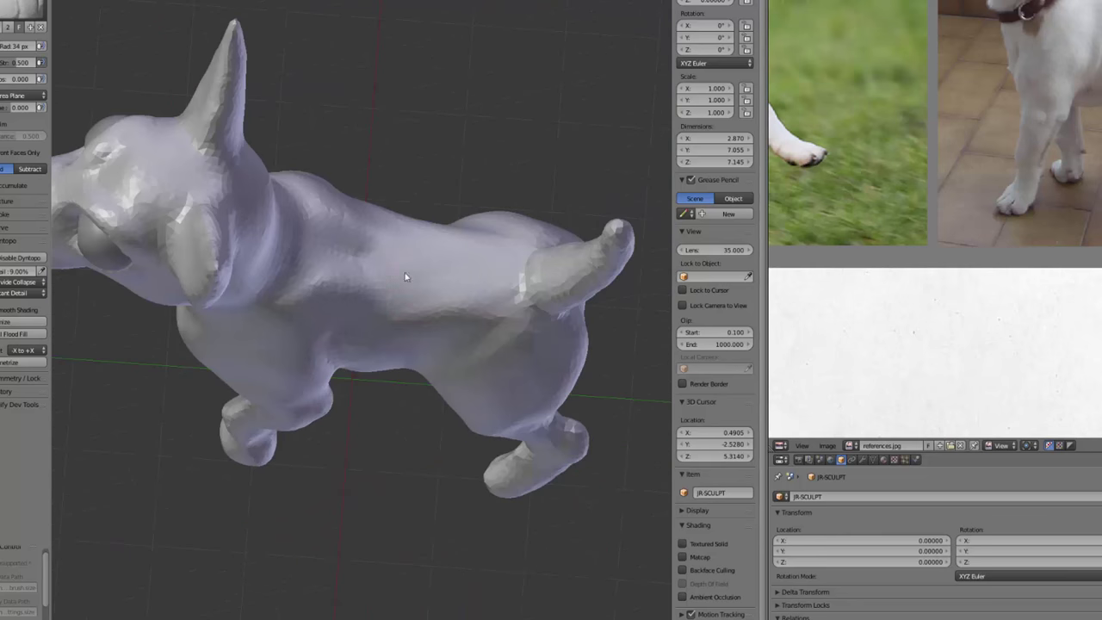
Sculpt along the side of the back and over the rump, resizing the brush between strokes.
left_click_drag(495, 283, 346, 259)
mouse_move(345, 259)
middle_mouse_down()
mouse_move(430, 241)
mouse_move(338, 249)
mouse_move(391, 229)
mouse_move(446, 287)
mouse_move(470, 274)
middle_mouse_up()
scroll(449, 226, "up", 2)
key("f")
left_click(421, 256)
left_click_drag(465, 267, 495, 173)
middle_click_drag(494, 172, 482, 147)
left_click_drag(482, 138, 465, 177)
mouse_move(482, 181)
middle_mouse_down()
mouse_move(447, 224)
mouse_move(437, 301)
mouse_move(466, 352)
middle_mouse_up()
Resize the brush and refine the form of the hindquarters with further strokes.
key("f")
left_click(461, 352)
mouse_move(446, 355)
left_mouse_down()
mouse_move(443, 397)
mouse_move(454, 397)
left_mouse_up()
mouse_move(454, 397)
middle_mouse_down()
mouse_move(452, 291)
mouse_move(478, 372)
mouse_move(430, 344)
middle_mouse_up()
left_click_drag(383, 405, 383, 344)
mouse_move(396, 379)
middle_mouse_down()
mouse_move(405, 301)
mouse_move(412, 370)
mouse_move(375, 423)
mouse_move(378, 388)
middle_mouse_up()
key("f")
left_click(416, 384)
Set the brush radius to 53 px and shape the lower hind leg, comparing it with the legs in the reference photos.
scroll(896, 215, "down", 4)
middle_click_drag(844, 211, 938, 220)
scroll(805, 189, "up", 5)
mouse_move(474, 315)
middle_mouse_down()
mouse_move(421, 257)
mouse_move(250, 290)
mouse_move(276, 390)
mouse_move(254, 348)
mouse_move(393, 370)
mouse_move(519, 325)
mouse_move(472, 304)
mouse_move(494, 401)
mouse_move(527, 428)
middle_mouse_up()
key("f")
left_click(256, 289)
middle_click_drag(930, 361, 861, 129)
mouse_move(482, 344)
middle_mouse_down()
mouse_move(439, 387)
mouse_move(507, 392)
middle_mouse_up()
mouse_move(482, 393)
left_mouse_down()
mouse_move(468, 489)
mouse_move(497, 493)
left_mouse_up()
left_click_drag(510, 390, 531, 485)
Mark both sides of the running dog's hind leg joint on the reference photo with Grease Pencil strokes.
left_click(746, 213)
middle_click_drag(956, 404, 925, 25)
middle_click_drag(533, 378, 572, 332)
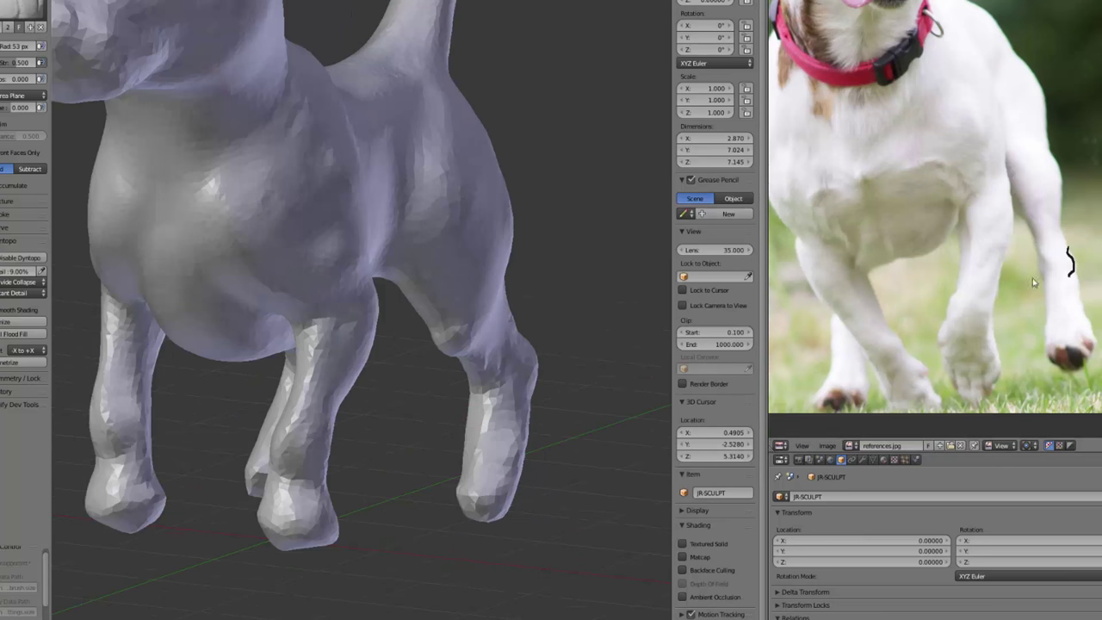
left_click_drag(1044, 261, 1041, 282)
Set the brush radius to 34 px and sculpt the hock and back of the hind leg to match the marked reference.
mouse_move(559, 405)
middle_mouse_down()
mouse_move(492, 419)
mouse_move(585, 405)
middle_mouse_up()
key("f")
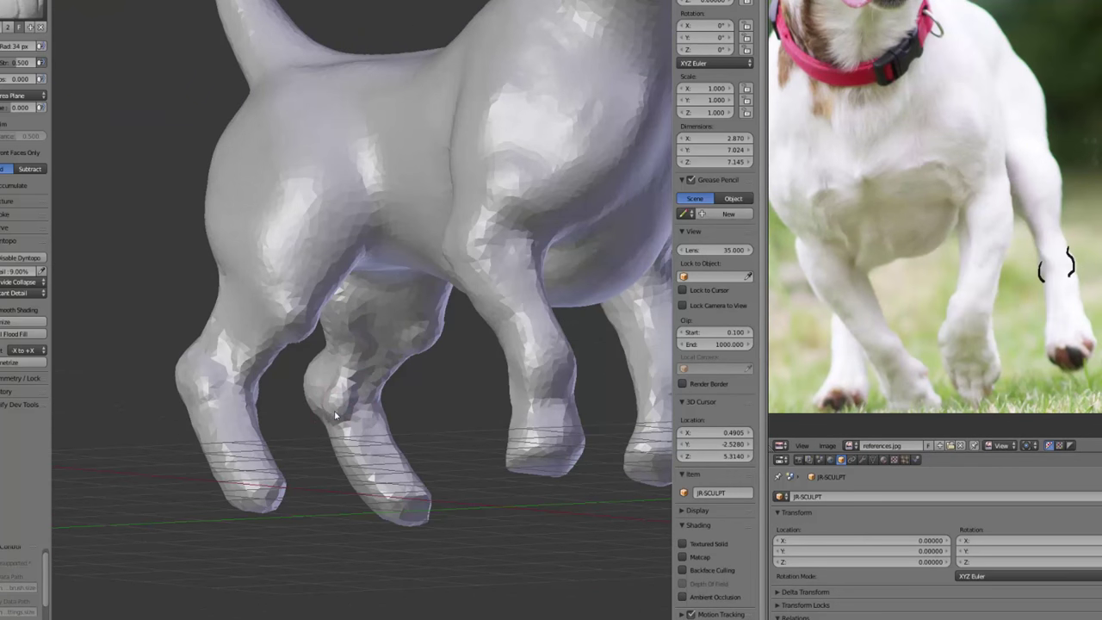
left_click_drag(335, 415, 362, 351)
middle_click_drag(430, 391, 274, 401)
left_click(747, 213)
mouse_move(523, 398)
middle_mouse_down()
mouse_move(486, 398)
mouse_move(393, 264)
mouse_move(344, 258)
middle_mouse_up()
left_click_drag(222, 215, 347, 302)
left_click(747, 213)
Widen and round out the hind paw, then check the whole dog.
mouse_move(317, 260)
middle_mouse_down()
mouse_move(443, 447)
mouse_move(413, 478)
mouse_move(374, 439)
mouse_move(392, 448)
middle_mouse_up()
left_click_drag(392, 447, 353, 443)
mouse_move(422, 448)
middle_mouse_down()
mouse_move(368, 454)
mouse_move(396, 439)
middle_mouse_up()
mouse_move(396, 435)
left_mouse_down()
mouse_move(362, 444)
mouse_move(387, 431)
left_mouse_up()
middle_click_drag(585, 448, 430, 469)
left_click_drag(413, 456, 421, 474)
mouse_move(469, 485)
middle_mouse_down()
mouse_move(393, 454)
mouse_move(402, 377)
mouse_move(361, 413)
mouse_move(391, 422)
mouse_move(332, 352)
mouse_move(418, 373)
mouse_move(362, 258)
mouse_move(387, 223)
mouse_move(353, 258)
mouse_move(296, 276)
mouse_move(362, 164)
mouse_move(333, 115)
middle_mouse_up()
mouse_move(336, 234)
middle_mouse_down()
mouse_move(400, 243)
mouse_move(301, 292)
mouse_move(372, 214)
mouse_move(301, 247)
mouse_move(371, 132)
mouse_move(267, 199)
middle_mouse_up()
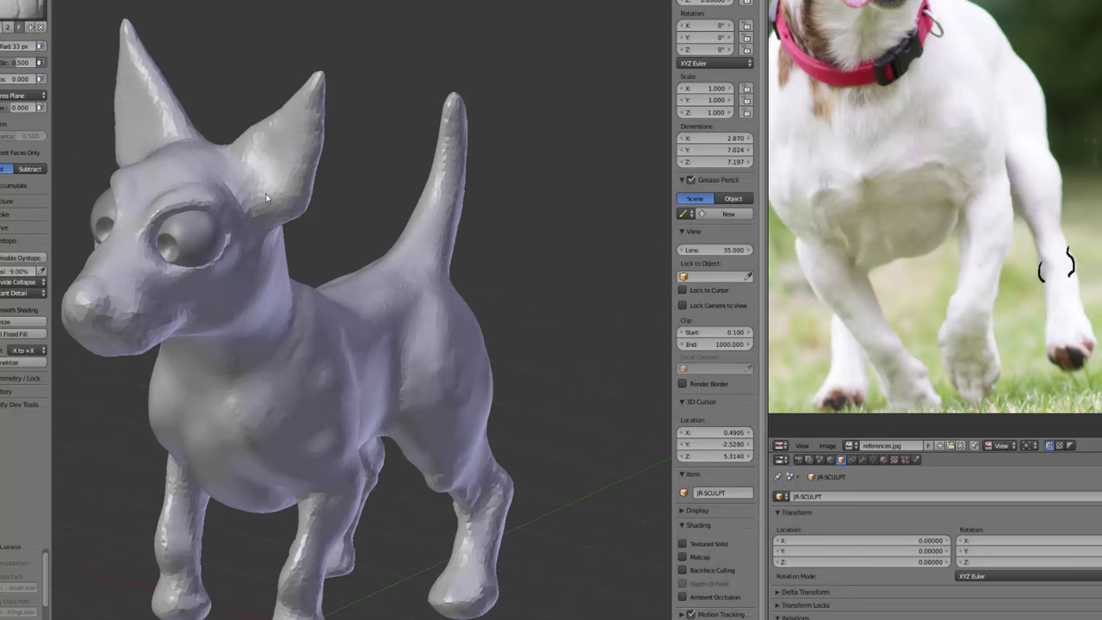
Switch to the Grab brush in side view and enlarge its radius until it spans most of the dog's body.
key("KP_3")
middle_click_drag(184, 409, 283, 347, "shift")
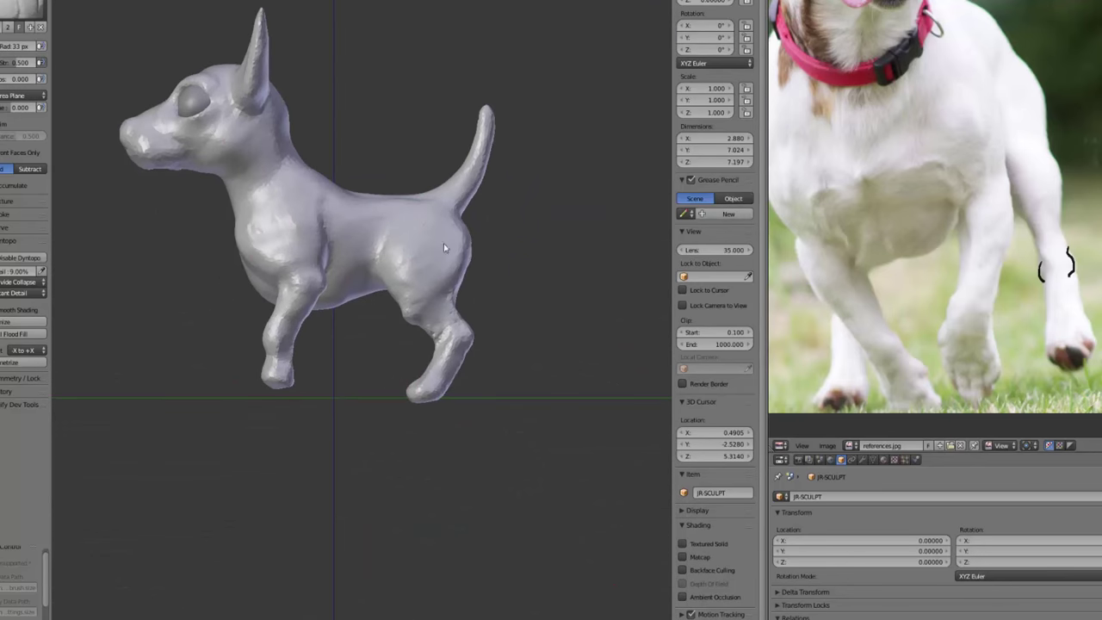
middle_click_drag(254, 341, 269, 194)
key("KP_3")
key("f")
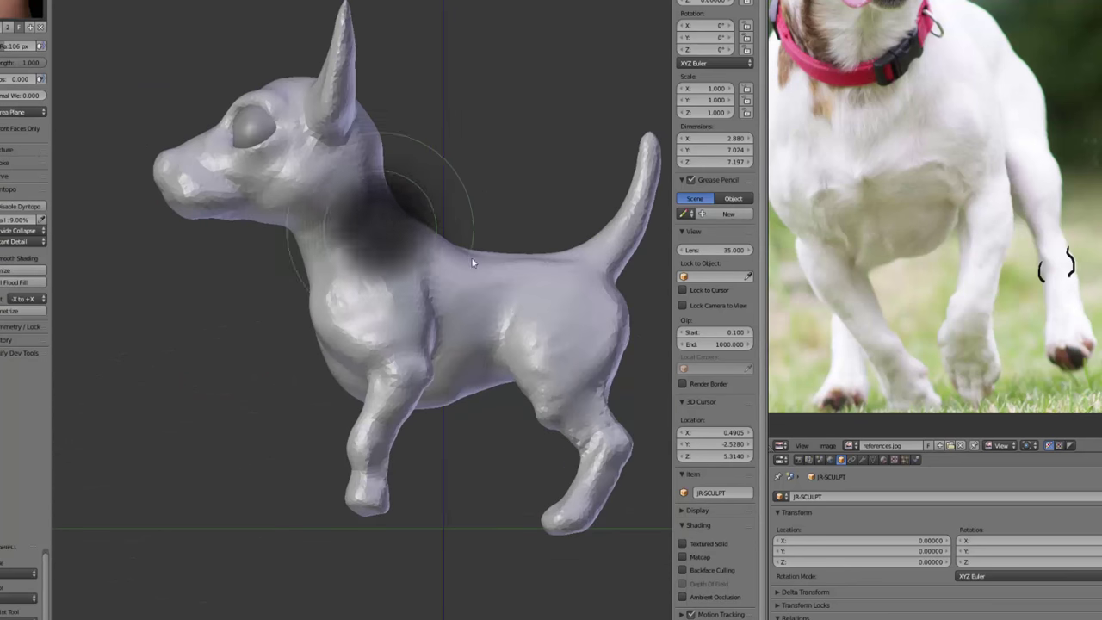
left_click(519, 269)
scroll(507, 284, "down", 1)
left_click_drag(403, 312, 374, 312)
key("f")
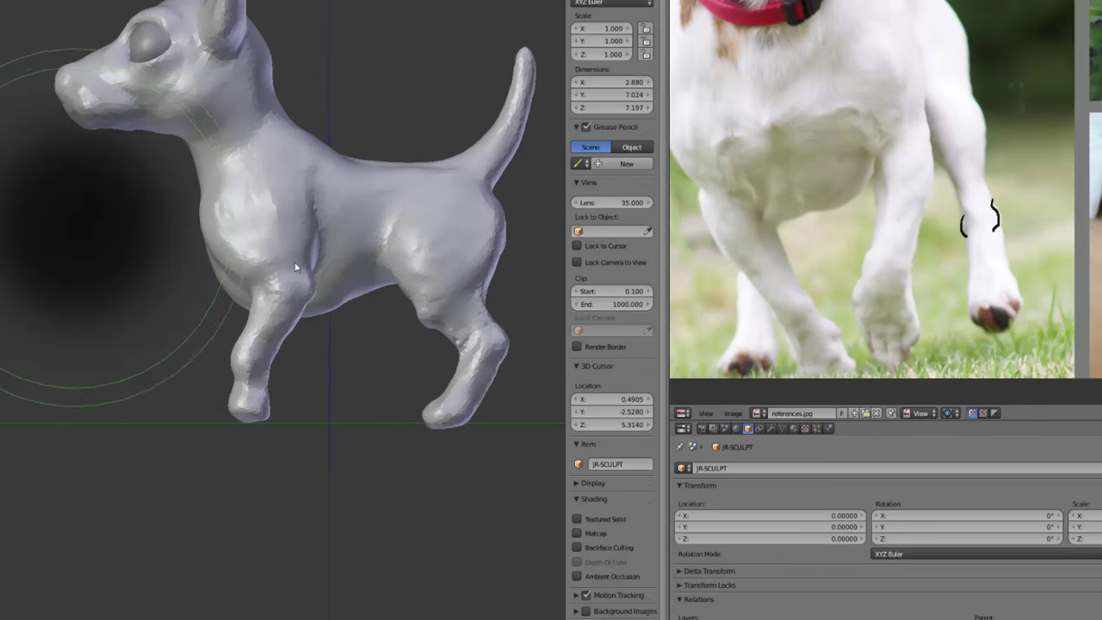
middle_click_drag(294, 268, 306, 333)
scroll(295, 303, "up", 1)
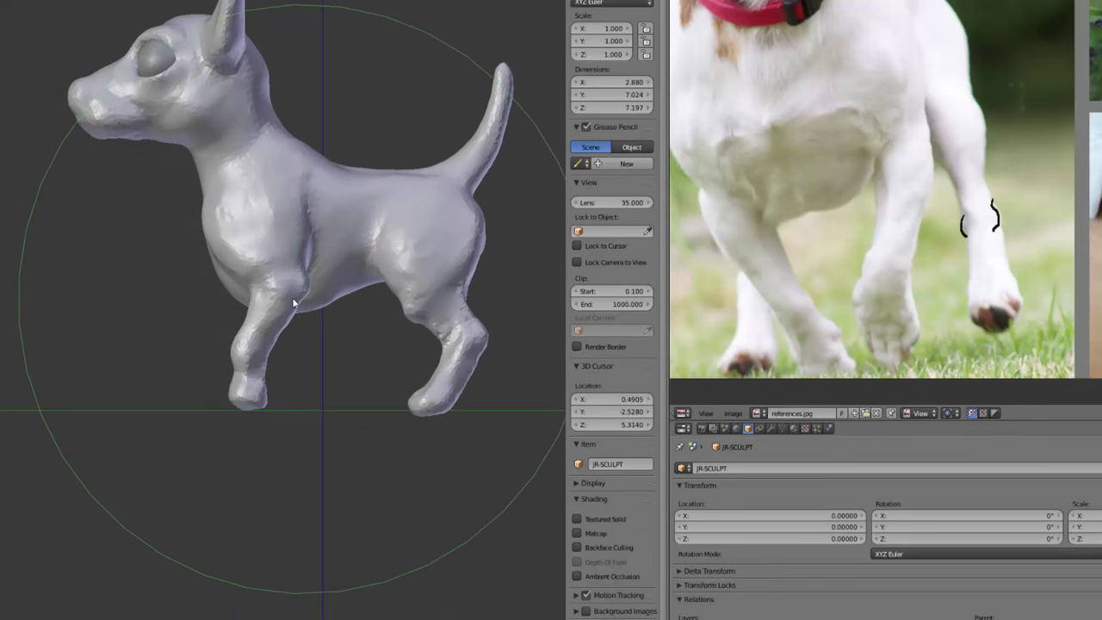
key("f")
left_click(243, 296)
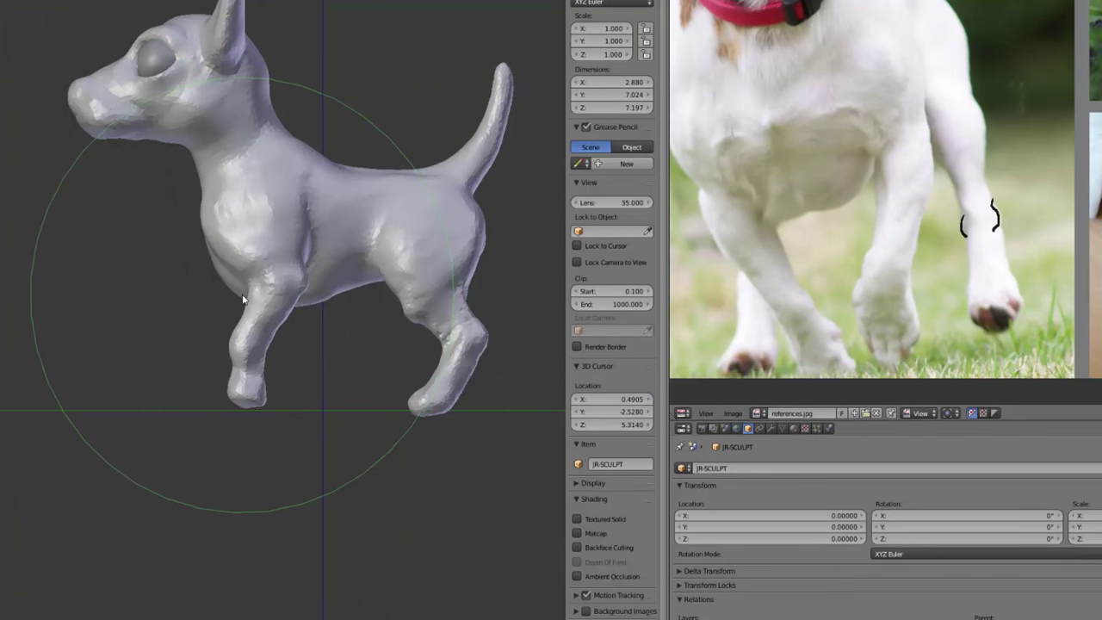
mouse_move(239, 272)
middle_mouse_down("shift")
mouse_move(221, 257)
mouse_move(230, 247)
middle_mouse_up("shift")
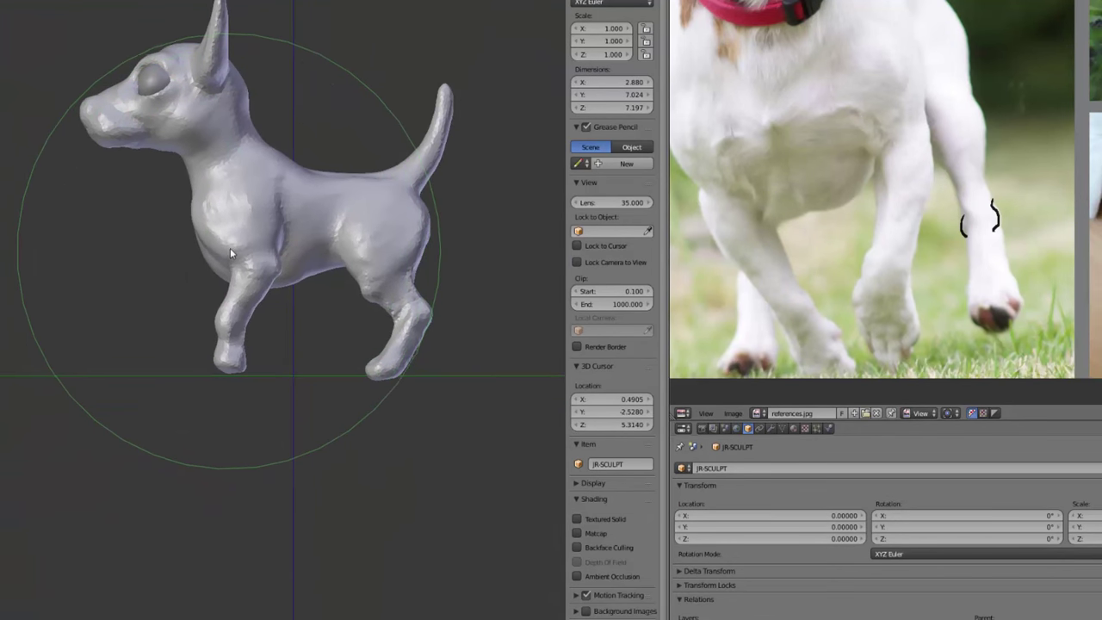
key("f")
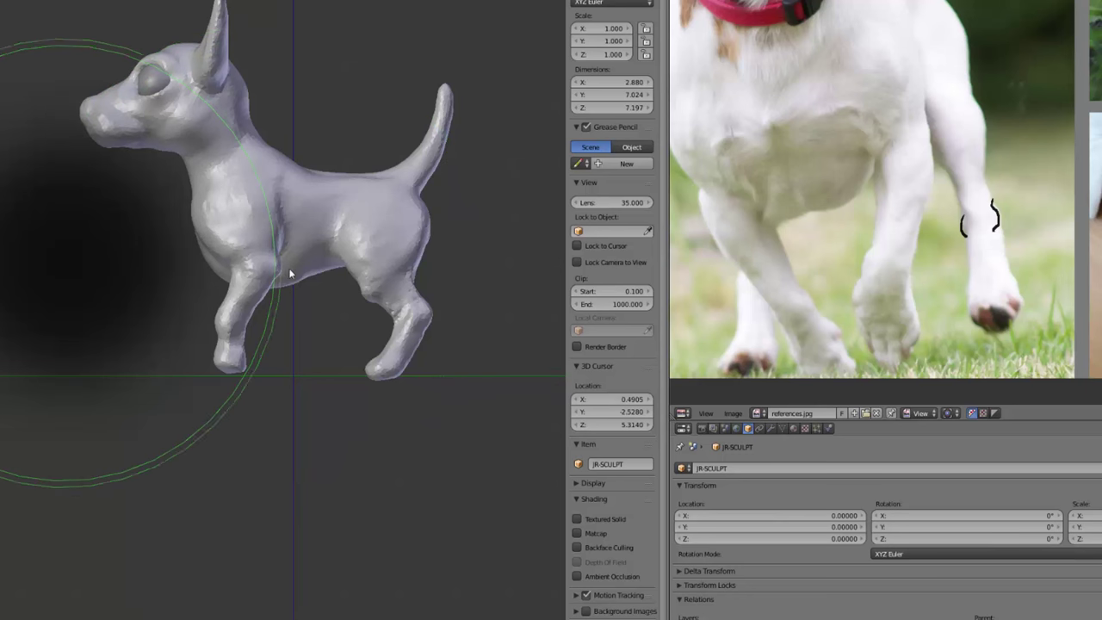
left_click(301, 278)
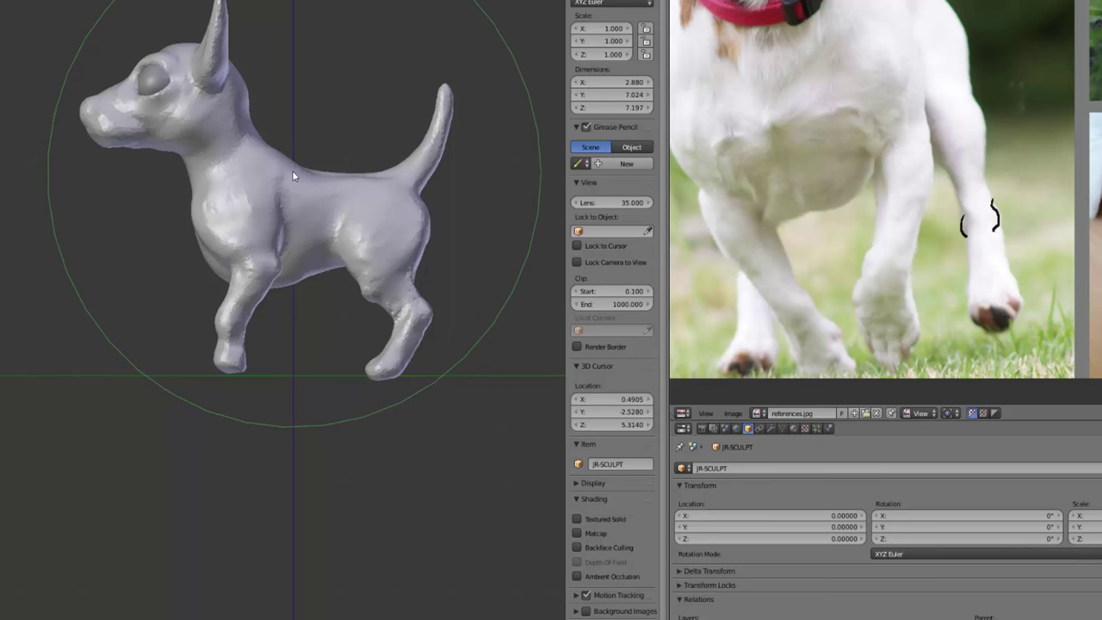
Try lowering the rump and pulling the chest forward with the large Grab brush.
middle_click_drag(334, 191, 282, 188, "shift")
key("f")
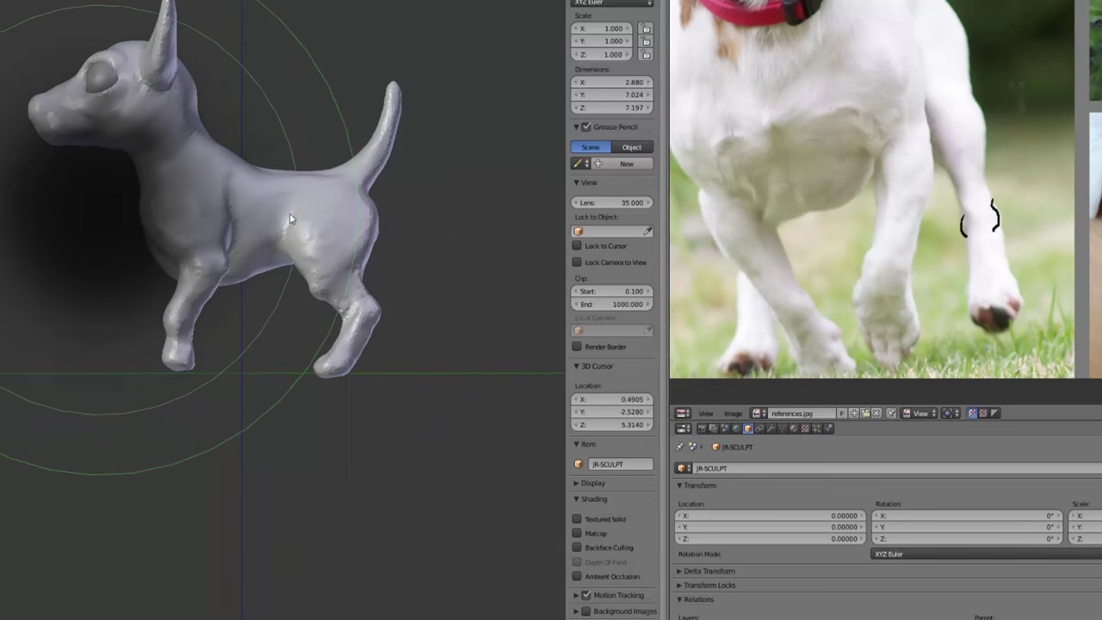
left_click(282, 213)
left_click_drag(351, 201, 344, 211)
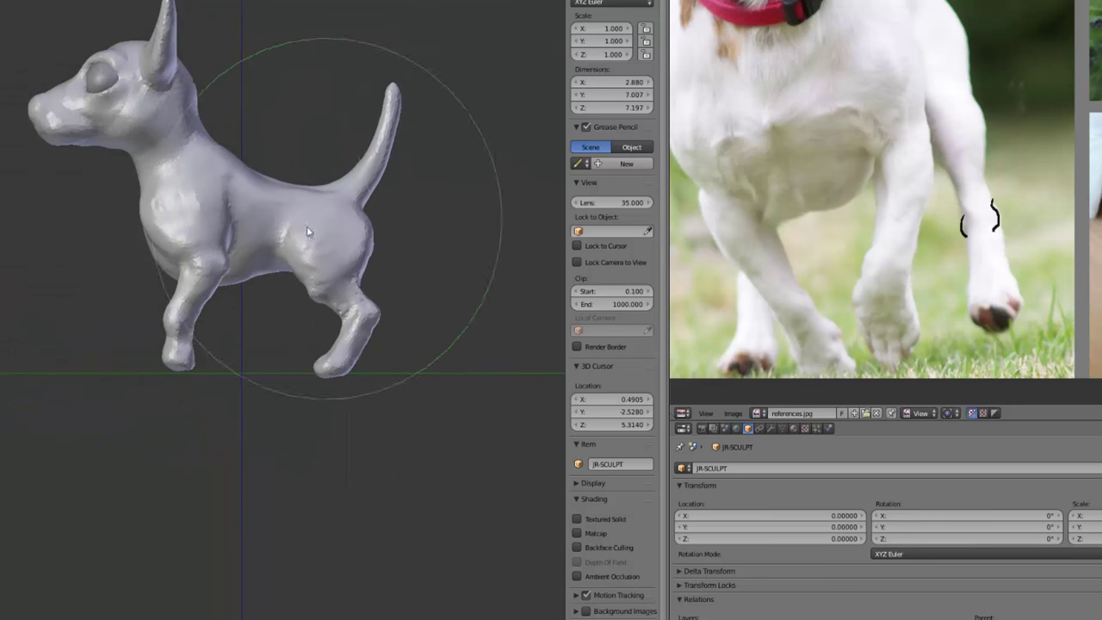
mouse_move(183, 226)
left_mouse_down()
mouse_move(178, 242)
mouse_move(211, 238)
mouse_move(166, 217)
left_mouse_up()
Try a lower, shorter-legged build by pulling down the belly and legs, and undo the proportion changes.
key("f")
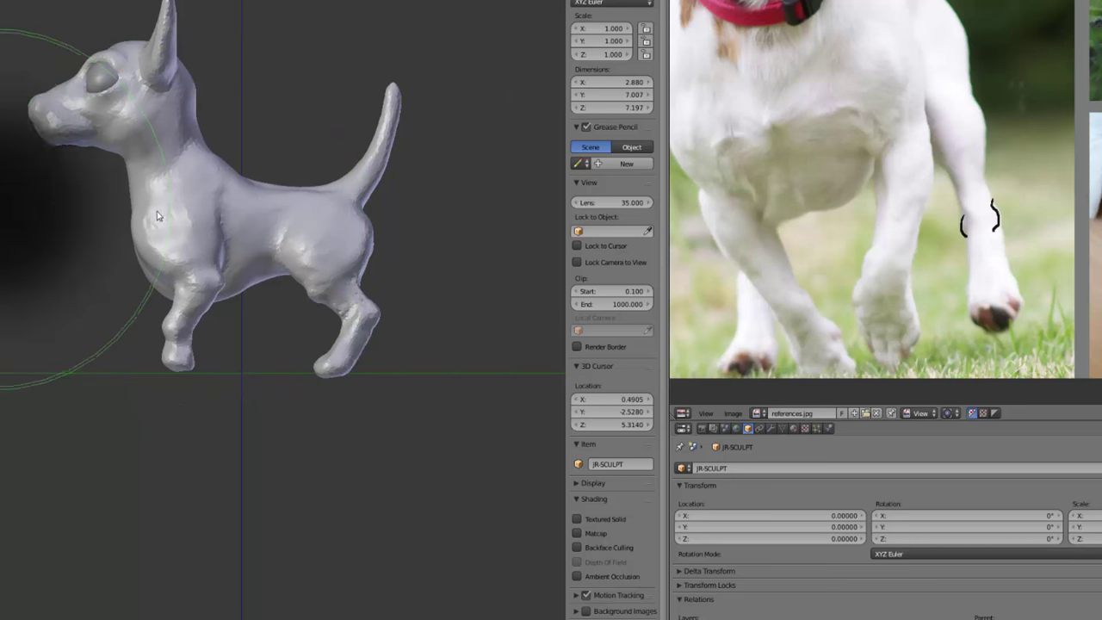
left_click(99, 219)
left_click_drag(314, 223, 314, 234)
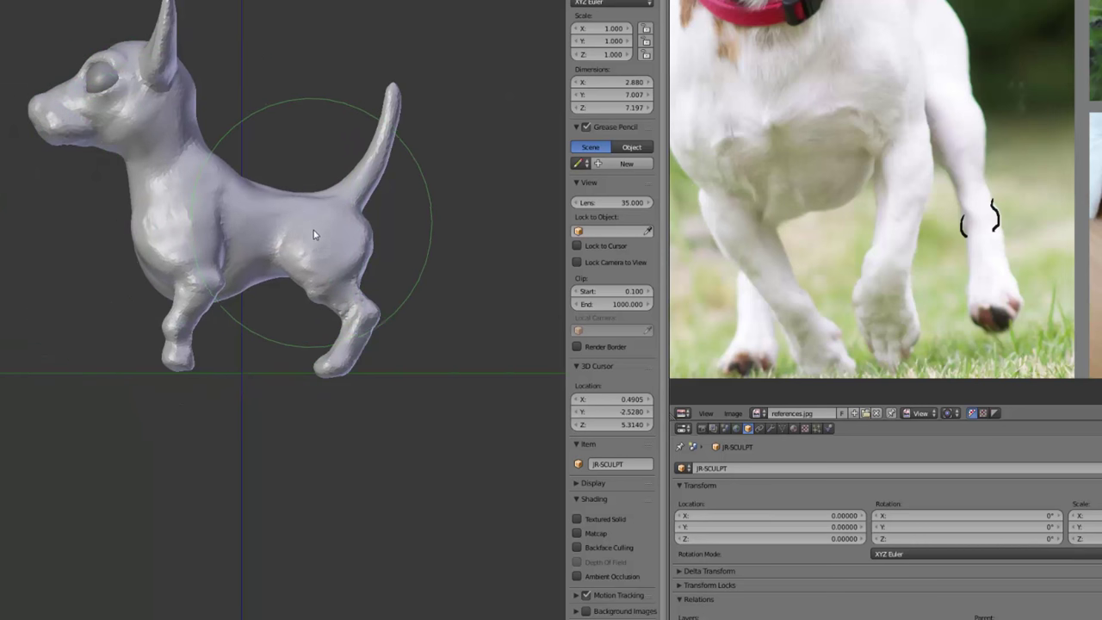
mouse_move(313, 298)
left_mouse_down()
mouse_move(347, 304)
mouse_move(346, 290)
mouse_move(276, 273)
mouse_move(204, 277)
mouse_move(179, 368)
left_mouse_up()
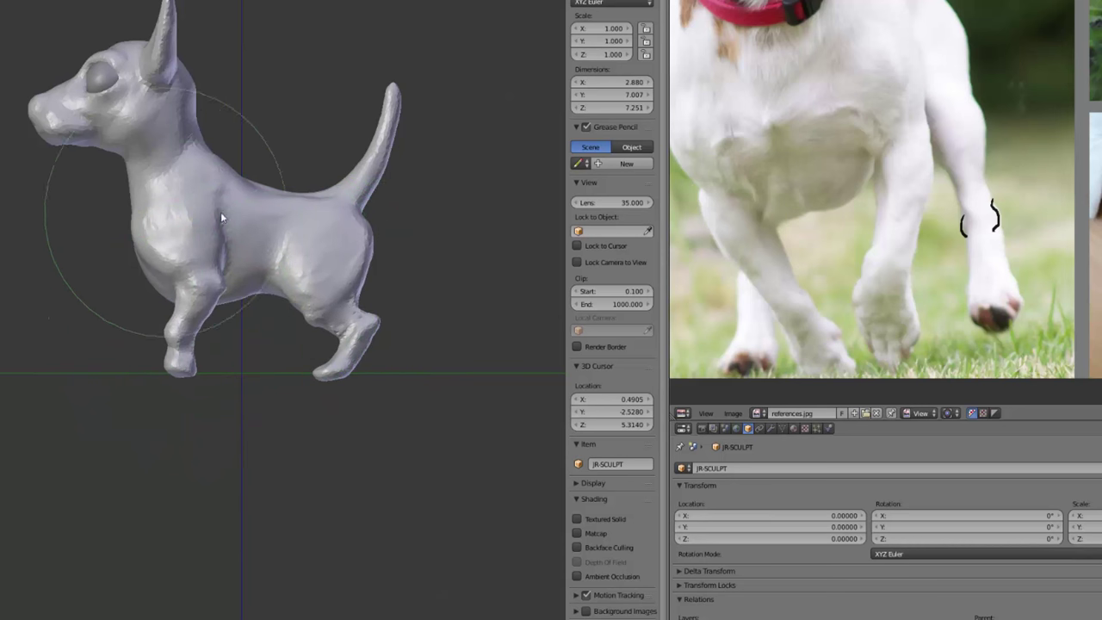
mouse_move(261, 222)
left_mouse_down()
mouse_move(322, 209)
mouse_move(308, 229)
mouse_move(268, 254)
mouse_move(267, 222)
mouse_move(316, 147)
left_mouse_up()
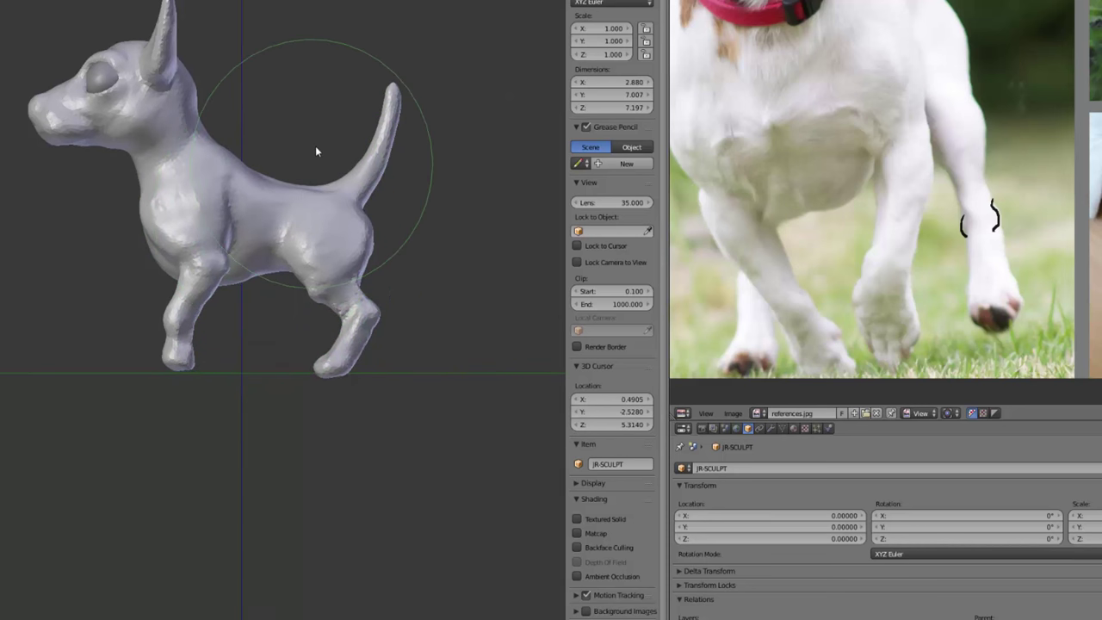
mouse_move(358, 185)
left_mouse_down()
mouse_move(327, 233)
mouse_move(320, 222)
mouse_move(296, 228)
left_mouse_up()
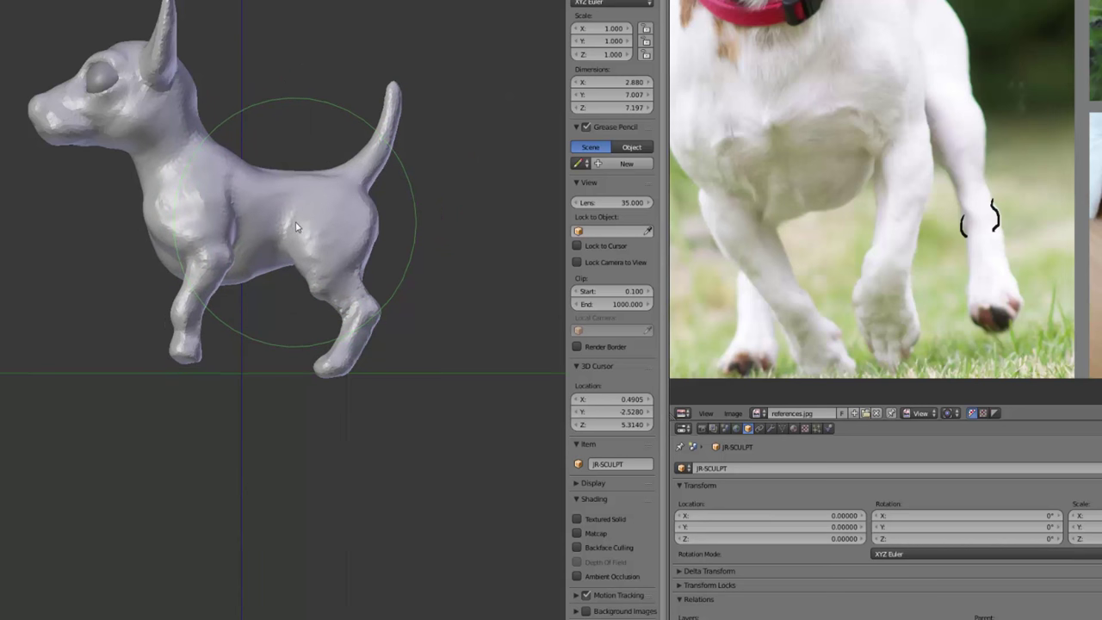
Resize the Grab brush, try pushing the chest far forward, and undo the change.
key("f")
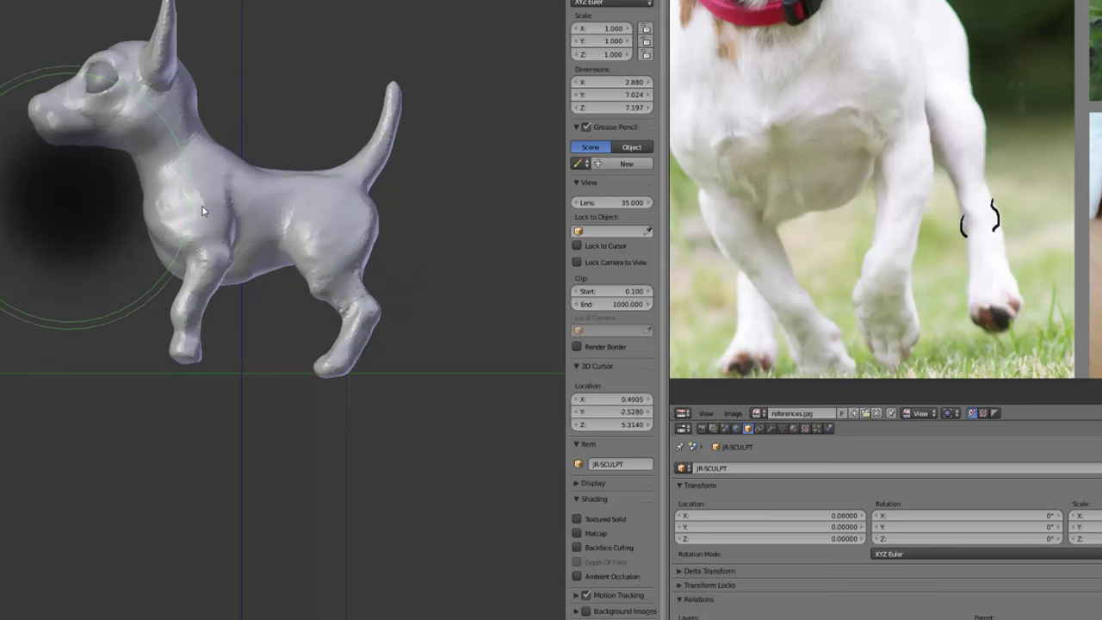
left_click(203, 209)
mouse_move(196, 217)
left_mouse_down()
mouse_move(186, 219)
mouse_move(182, 195)
mouse_move(139, 213)
left_mouse_up()
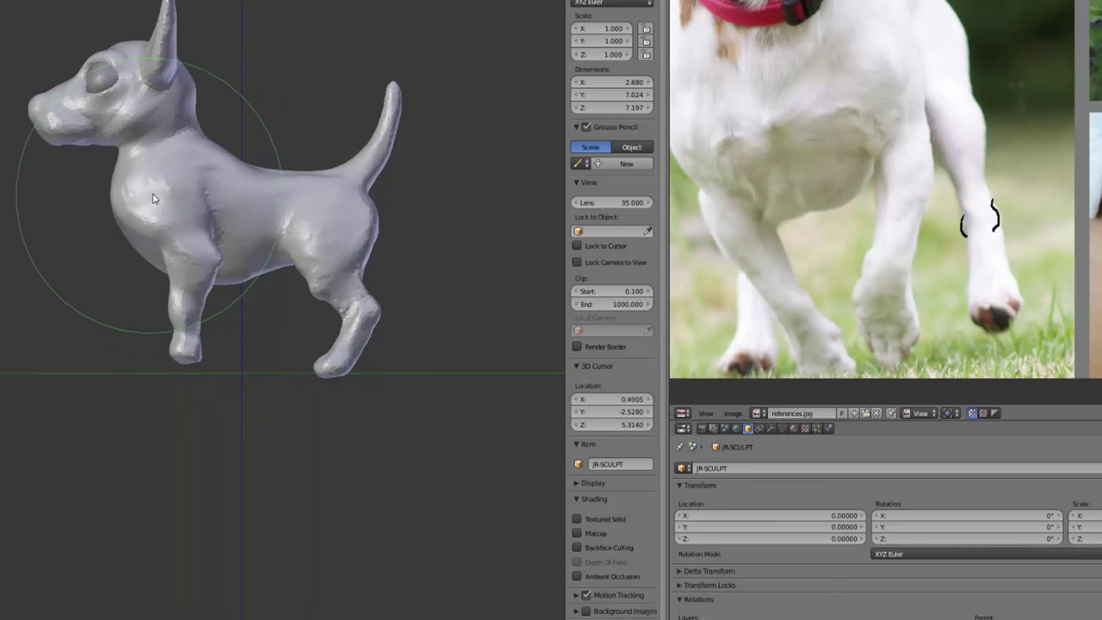
mouse_move(132, 211)
left_mouse_down()
mouse_move(158, 202)
mouse_move(206, 209)
mouse_move(214, 193)
mouse_move(132, 211)
mouse_move(267, 206)
mouse_move(268, 220)
mouse_move(334, 185)
left_mouse_up()
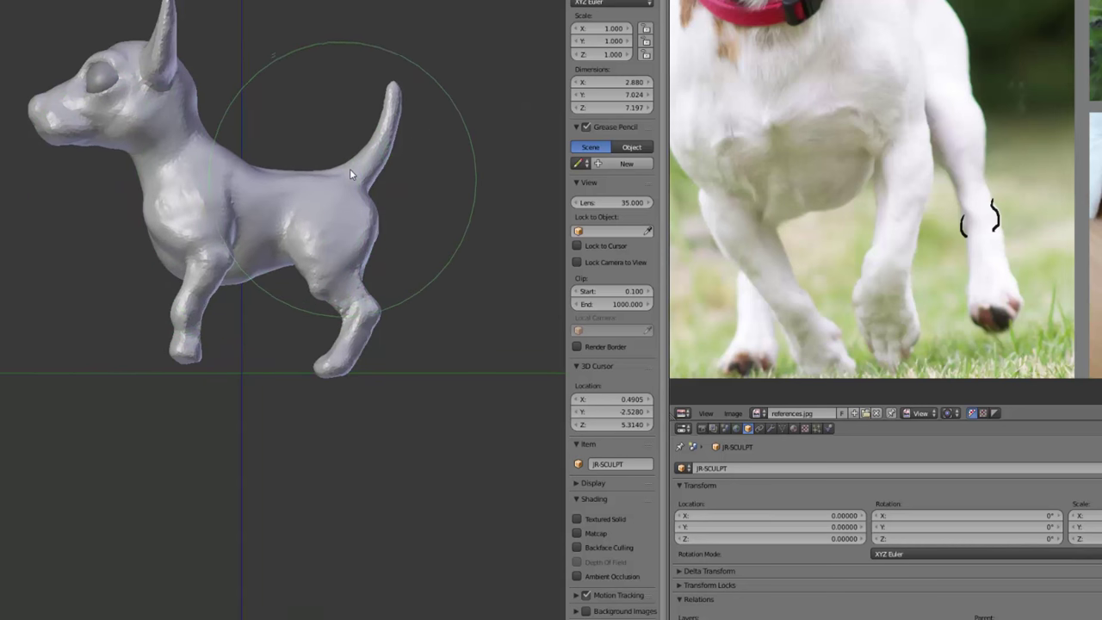
Try raising the hindquarters and tail and filling out the chest with the Grab brush.
key("f")
left_click(383, 205)
mouse_move(383, 204)
left_mouse_down()
mouse_move(367, 184)
mouse_move(386, 110)
mouse_move(364, 152)
mouse_move(367, 221)
mouse_move(360, 185)
mouse_move(334, 250)
mouse_move(173, 241)
mouse_move(321, 272)
left_mouse_up()
left_click_drag(371, 233, 383, 204)
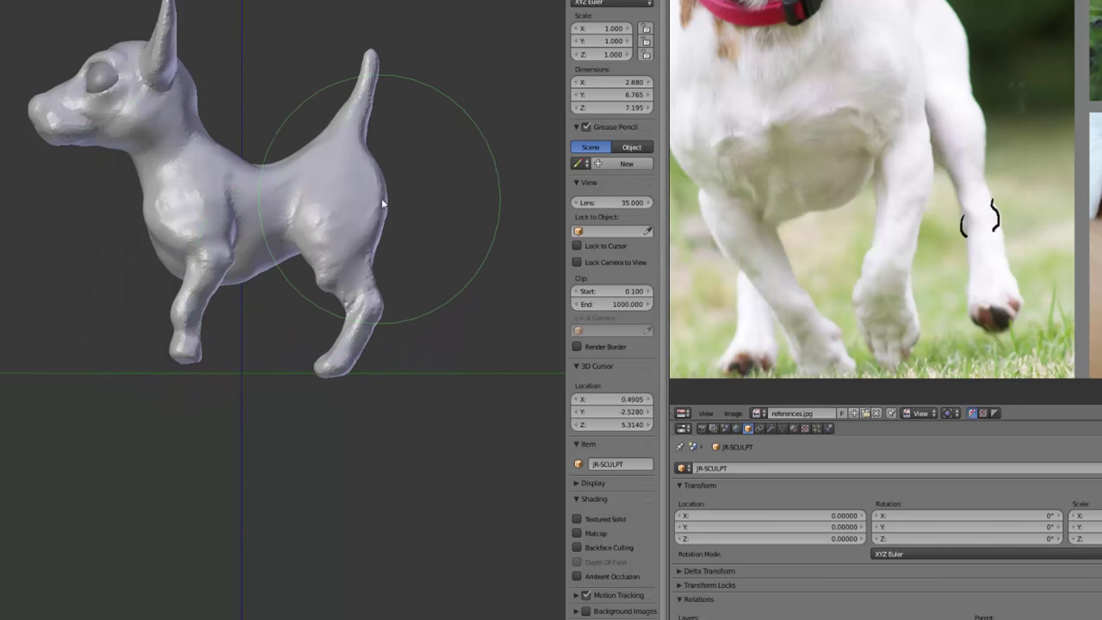
mouse_move(371, 63)
left_mouse_down()
mouse_move(361, 57)
mouse_move(339, 93)
left_mouse_up()
left_click_drag(329, 136, 280, 233)
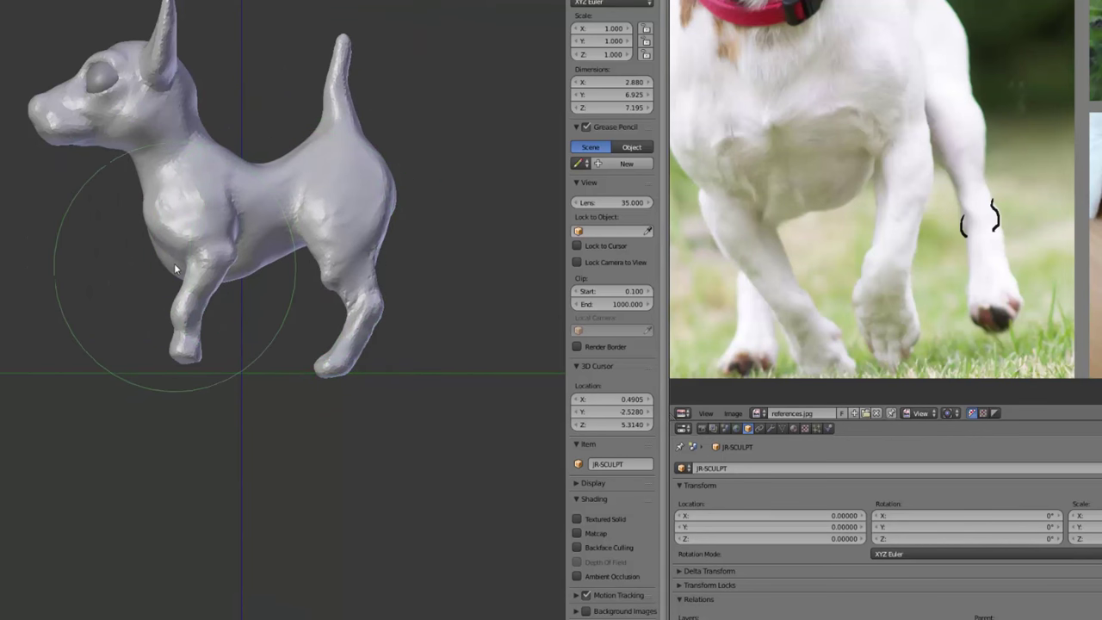
left_click_drag(175, 264, 175, 263)
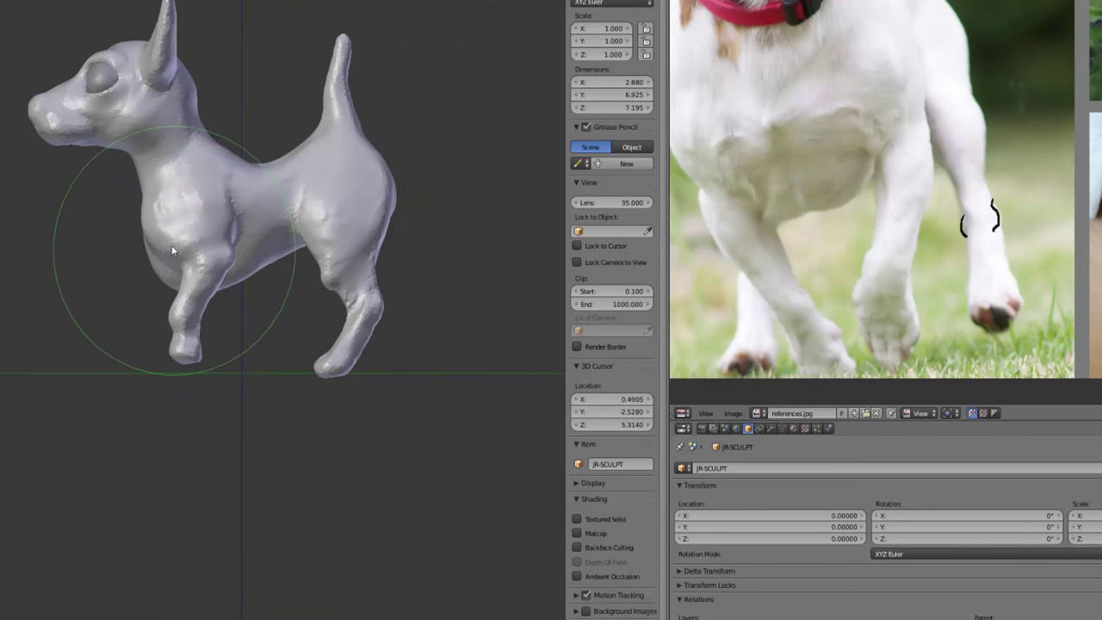
left_click_drag(153, 220, 148, 221)
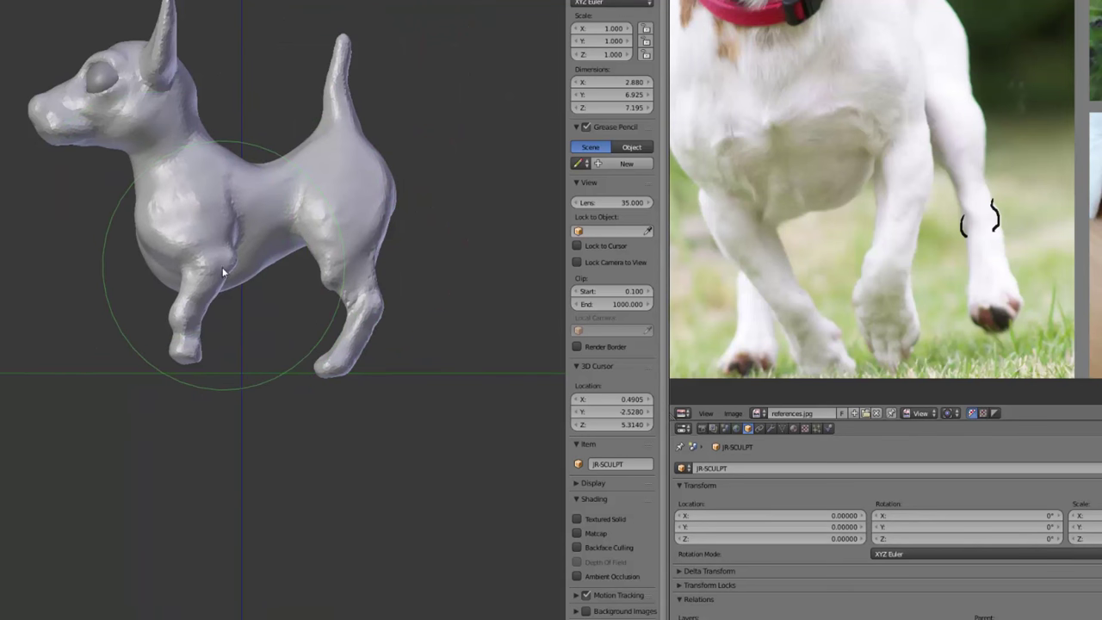
Enlarge the Grab brush, try shifting the head backward, and undo the head, chest and hindquarter changes.
key("f")
left_click(147, 87)
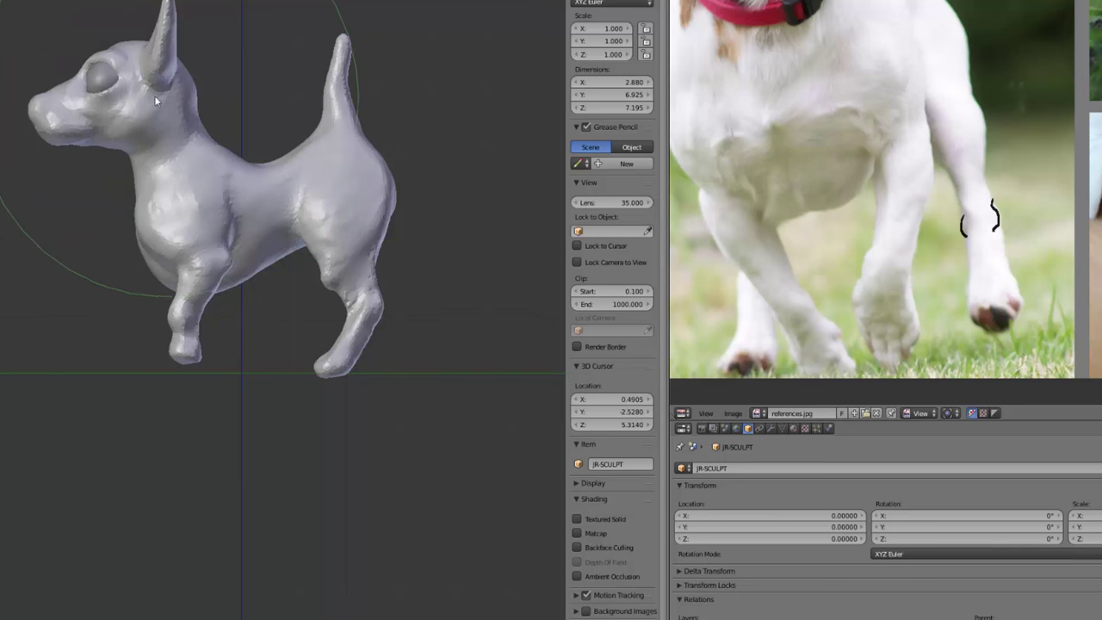
left_click_drag(130, 93, 153, 78)
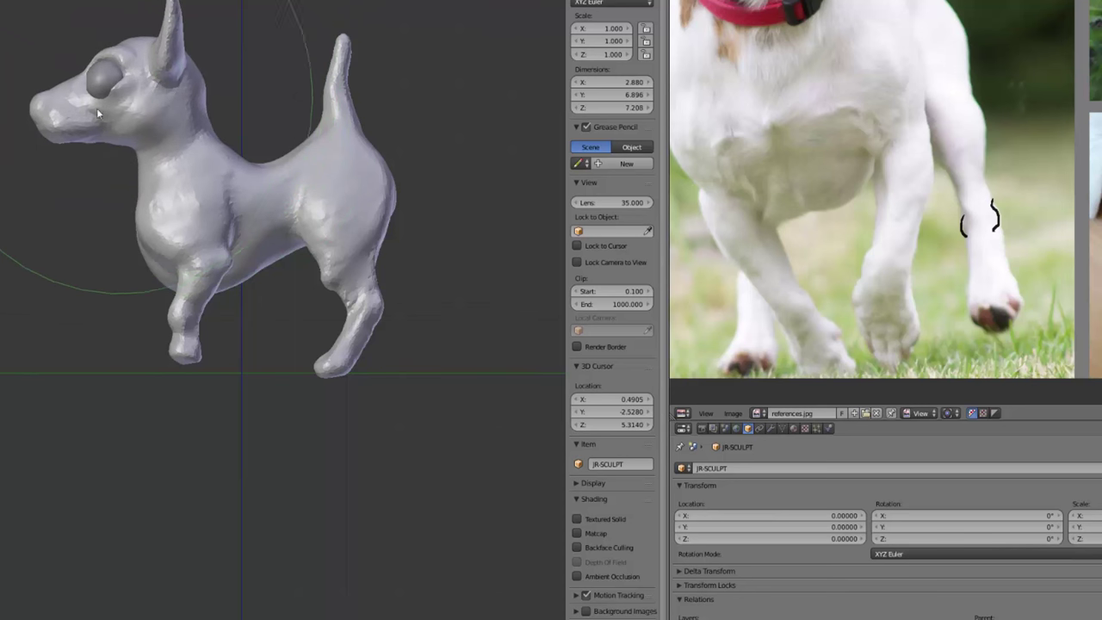
mouse_move(83, 122)
left_mouse_down()
mouse_move(197, 67)
mouse_move(114, 120)
mouse_move(156, 193)
mouse_move(116, 197)
mouse_move(133, 188)
mouse_move(53, 241)
mouse_move(249, 84)
mouse_move(241, 58)
mouse_move(225, 189)
mouse_move(244, 129)
mouse_move(229, 140)
mouse_move(287, 103)
left_mouse_up()
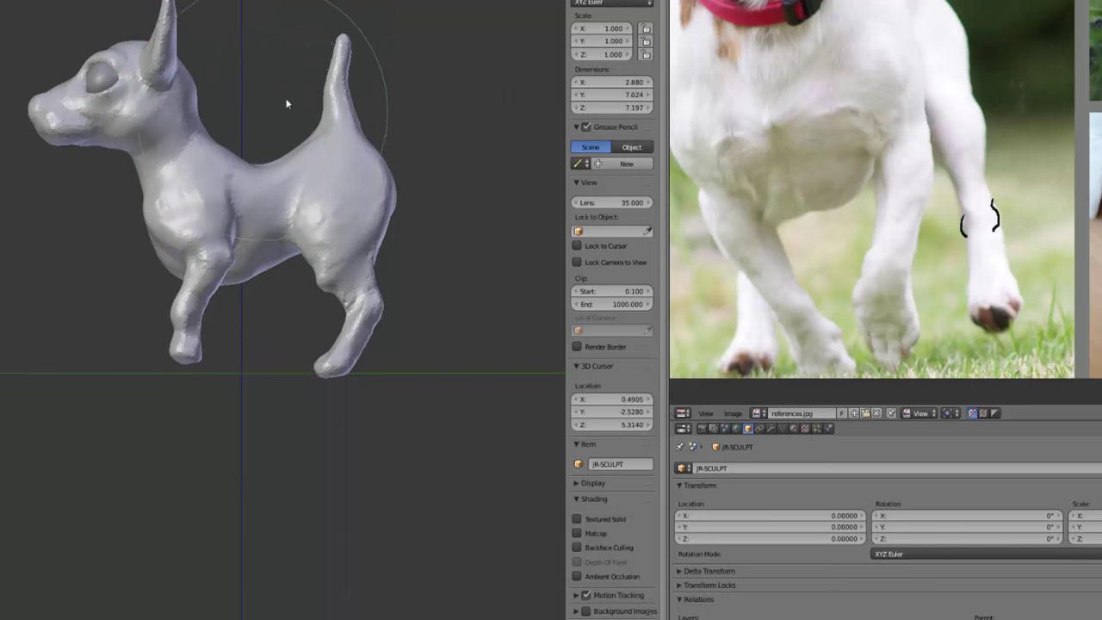
mouse_move(243, 150)
left_mouse_down()
mouse_move(339, 103)
mouse_move(251, 143)
mouse_move(304, 113)
mouse_move(273, 130)
mouse_move(281, 107)
left_mouse_up()
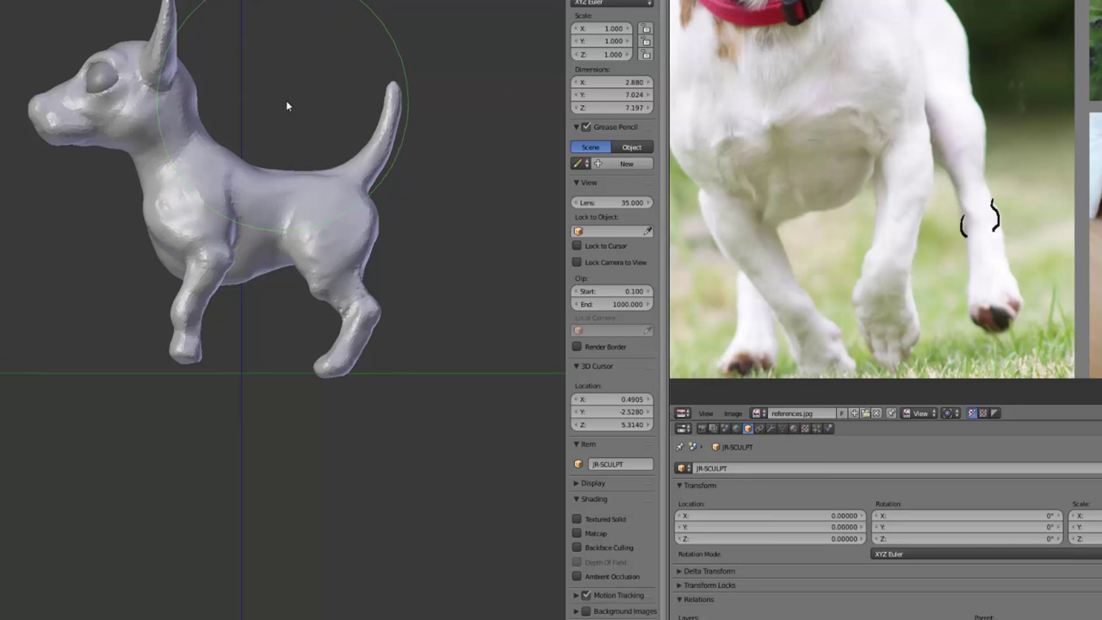
Shrink the Grab brush, adjust the position of the lower front leg, and check it from the front.
key("f")
left_click(267, 224)
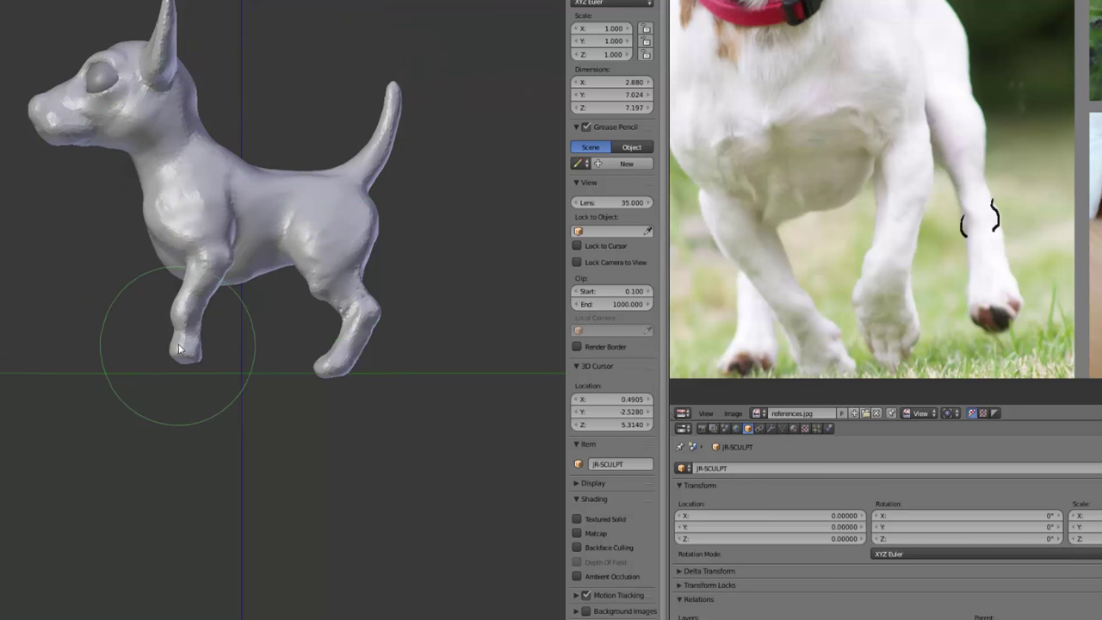
key("f")
left_click(212, 354)
key("f")
left_click(239, 324)
left_click_drag(197, 318, 189, 329)
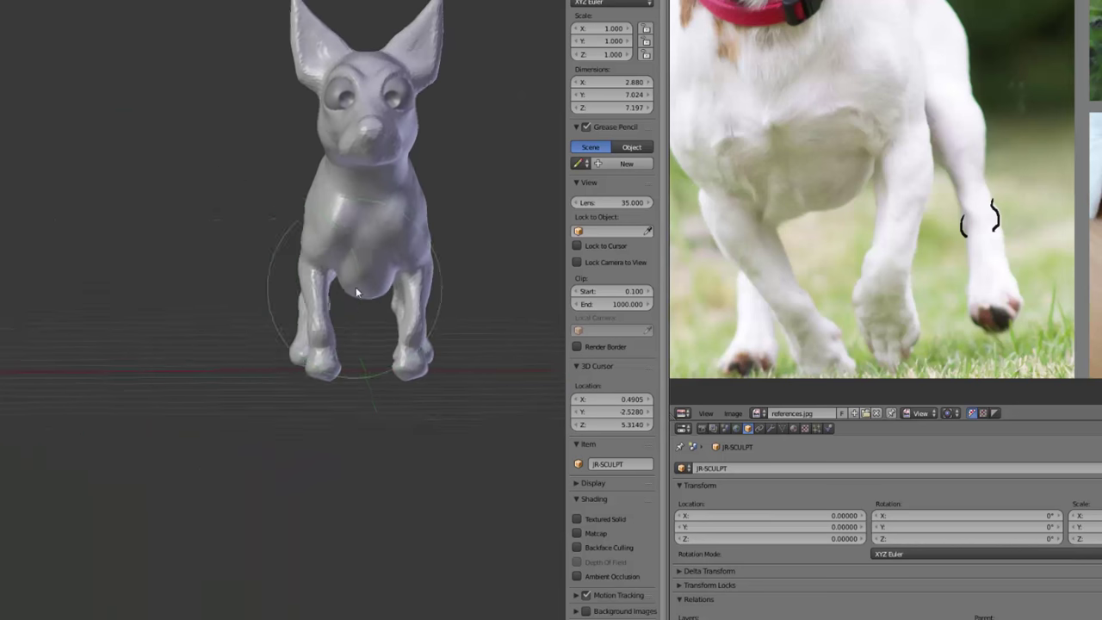
middle_click_drag(376, 275, 368, 240)
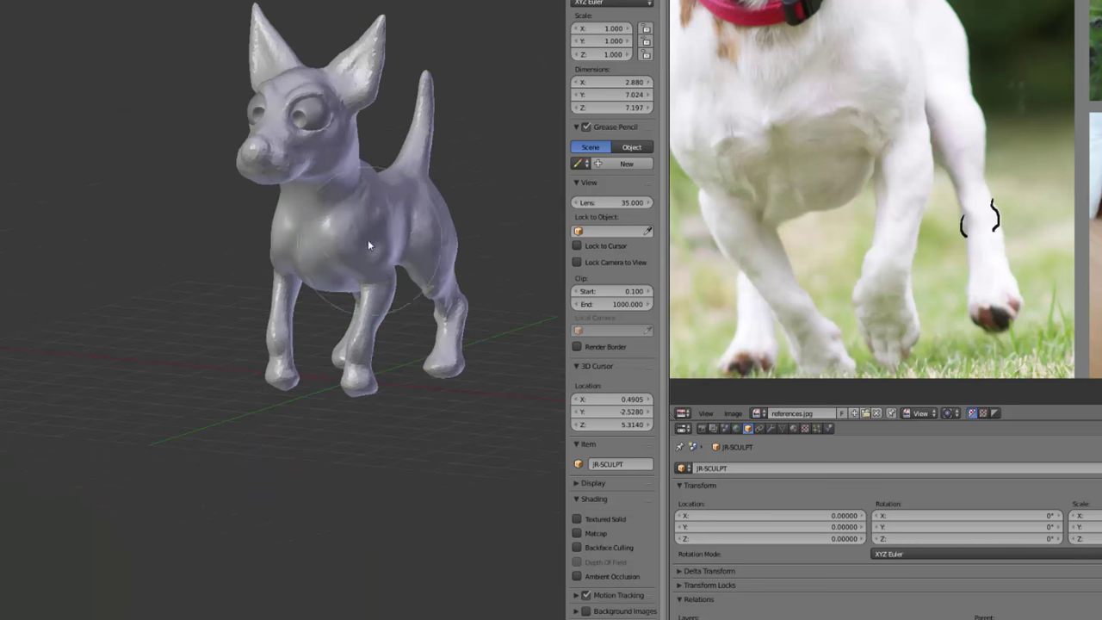
Resize the Grab brush in side view and nudge the hock of the hind leg slightly backward and down.
key("KP_3")
key("f")
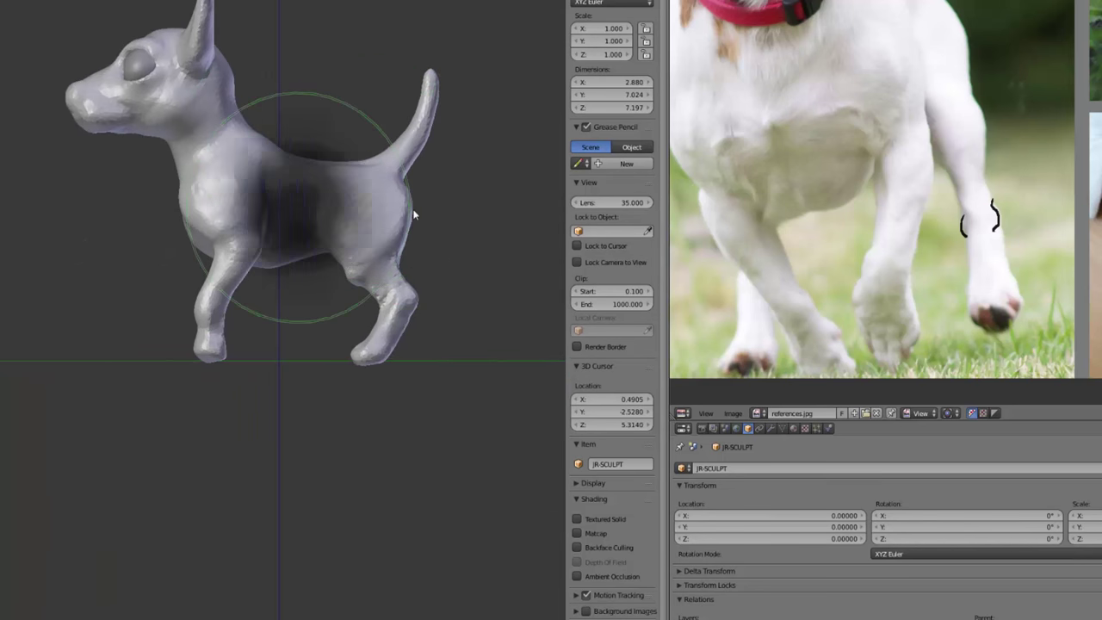
left_click(413, 215)
left_click_drag(410, 306, 413, 309)
middle_click_drag(408, 224, 270, 231)
Resize the Grab brush and nudge the upper front leg near the elbow in side view.
key("KP_3")
key("f")
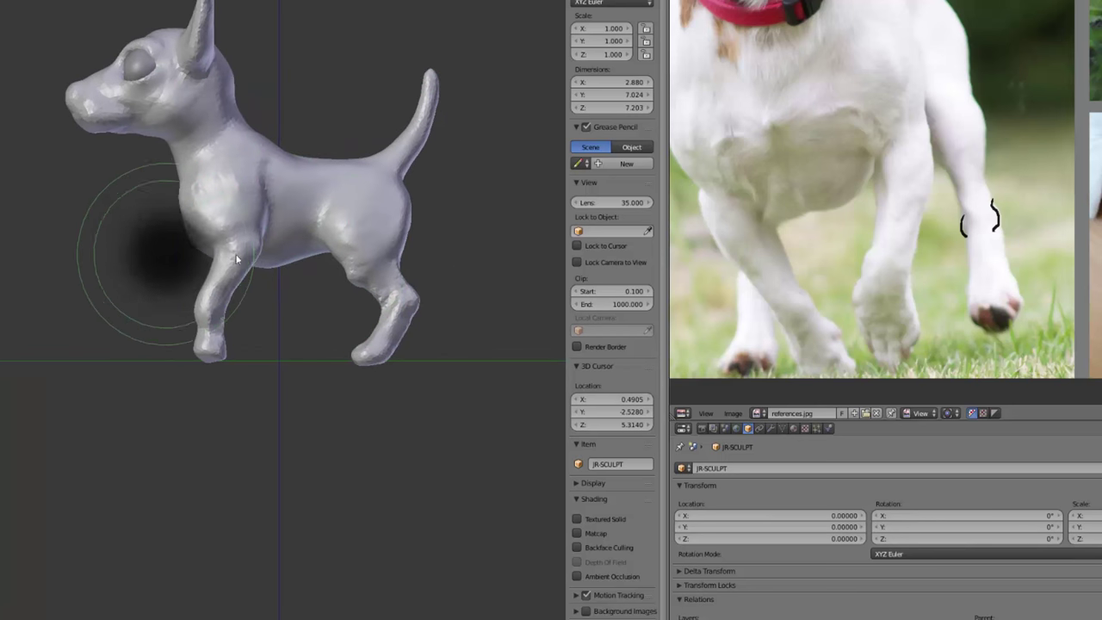
left_click(236, 257)
left_click_drag(243, 278, 246, 281)
Adjust the shape of the muzzle with the Grab brush and undo the last stroke.
middle_click_drag(183, 180, 212, 210, "shift")
mouse_move(101, 133)
left_mouse_down()
mouse_move(132, 164)
mouse_move(172, 106)
mouse_move(108, 119)
left_mouse_up()
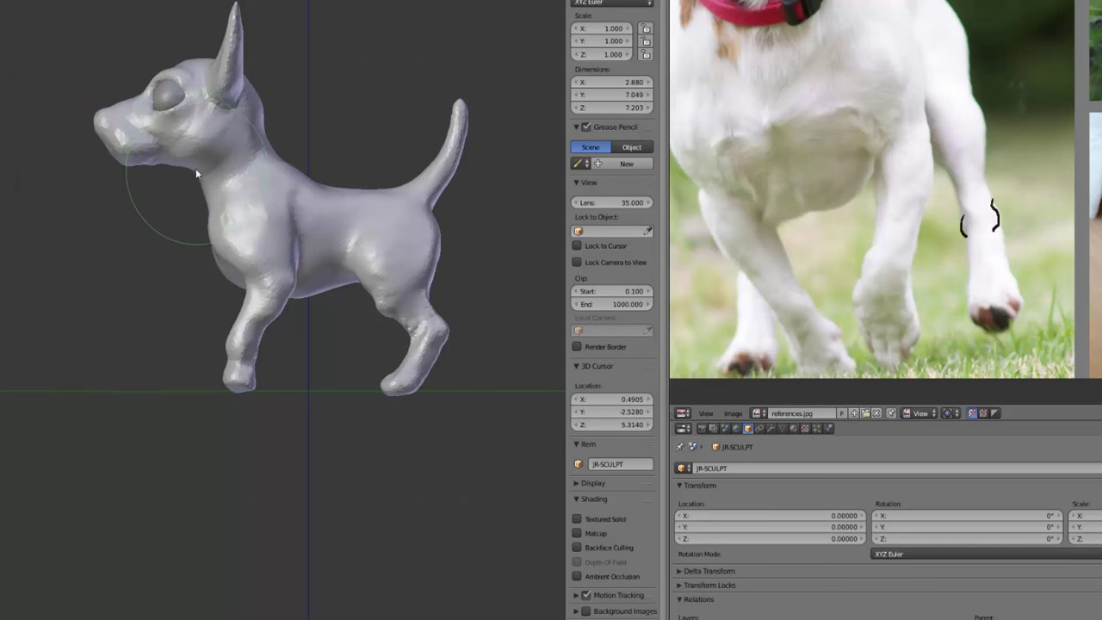
key("ctrl+z")
Resize the Grab brush, nudge the ear slightly, and check the head from the front.
key("f")
left_click(264, 101)
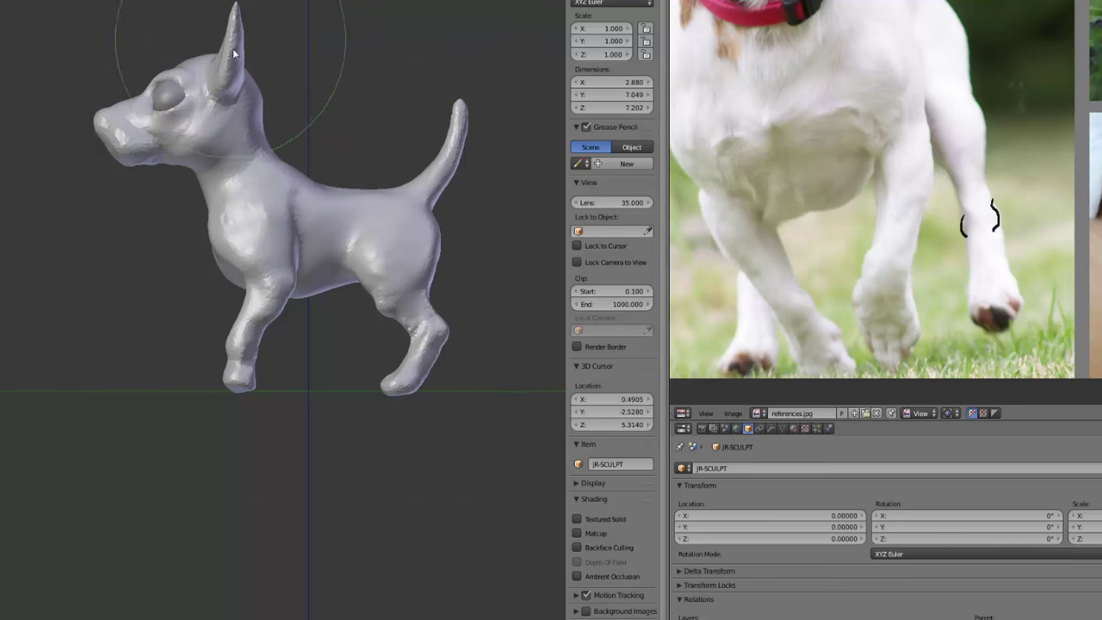
left_click_drag(234, 54, 238, 49)
mouse_move(237, 49)
middle_mouse_down()
mouse_move(355, 105)
mouse_move(344, 96)
middle_mouse_up()
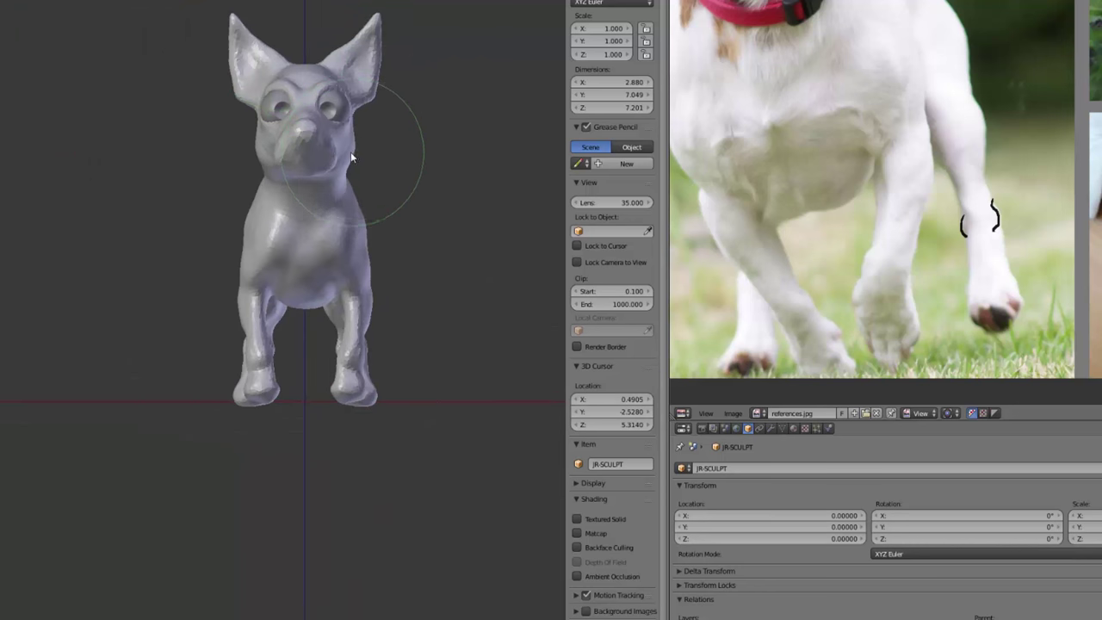
Refine the muzzle and face with the Clay brush, lowering the dynamic topology detail to 4.97%.
mouse_move(350, 153)
middle_mouse_down()
mouse_move(306, 147)
mouse_move(37, 198)
mouse_move(337, 192)
mouse_move(121, 175)
mouse_move(300, 199)
mouse_move(284, 216)
mouse_move(181, 220)
mouse_move(334, 163)
mouse_move(319, 198)
mouse_move(8, 203)
mouse_move(344, 176)
mouse_move(290, 229)
mouse_move(281, 145)
mouse_move(359, 211)
mouse_move(226, 158)
mouse_move(44, 207)
mouse_move(241, 217)
mouse_move(123, 198)
mouse_move(160, 222)
mouse_move(228, 129)
mouse_move(160, 443)
mouse_move(327, 336)
mouse_move(162, 393)
mouse_move(70, 373)
mouse_move(181, 359)
middle_mouse_up()
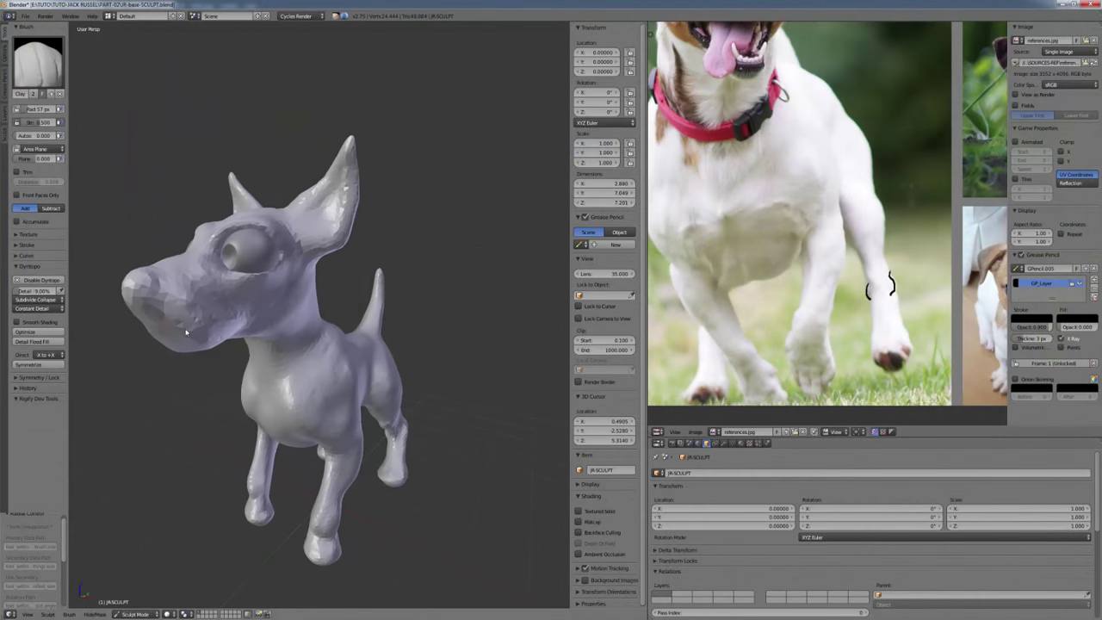
mouse_move(187, 333)
middle_mouse_down()
mouse_move(178, 337)
mouse_move(191, 335)
middle_mouse_up()
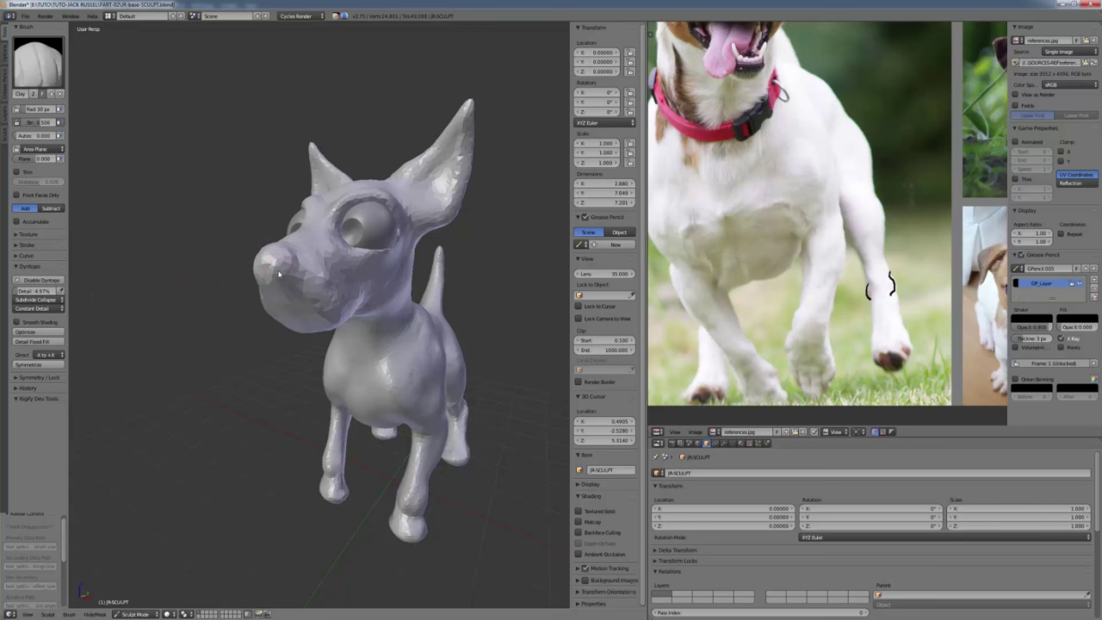
middle_click_drag(278, 274, 247, 303)
middle_click_drag(717, 182, 753, 311)
mouse_move(234, 364)
middle_mouse_down()
mouse_move(359, 278)
mouse_move(344, 305)
middle_mouse_up()
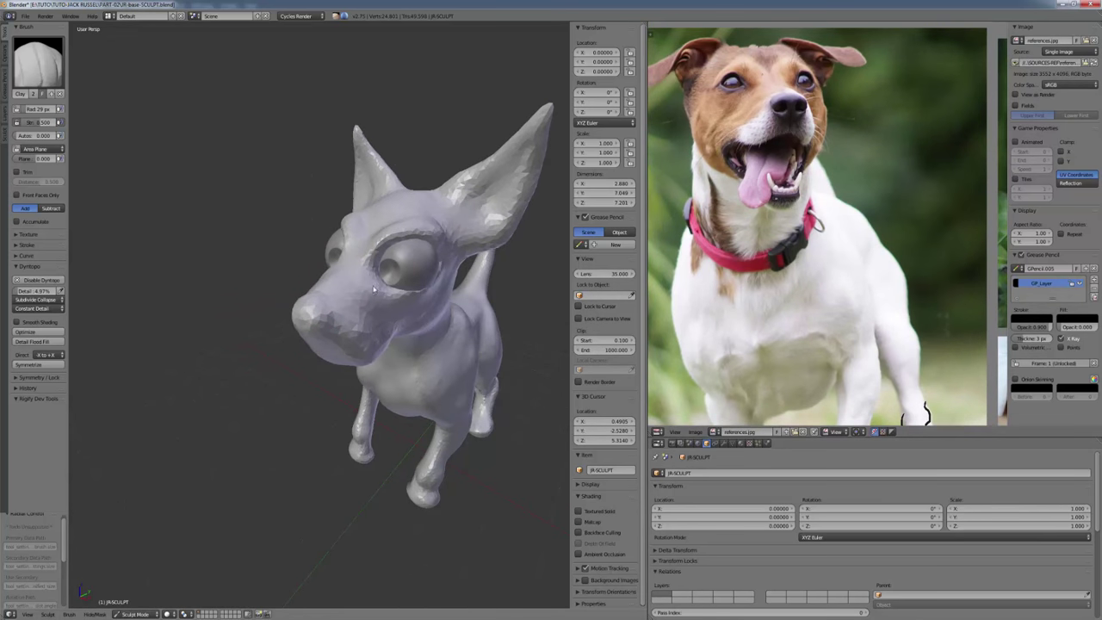
Build up the brow ridges and the bridge of the muzzle with the Clay brush.
mouse_move(336, 345)
middle_mouse_down()
mouse_move(352, 367)
mouse_move(334, 439)
middle_mouse_up()
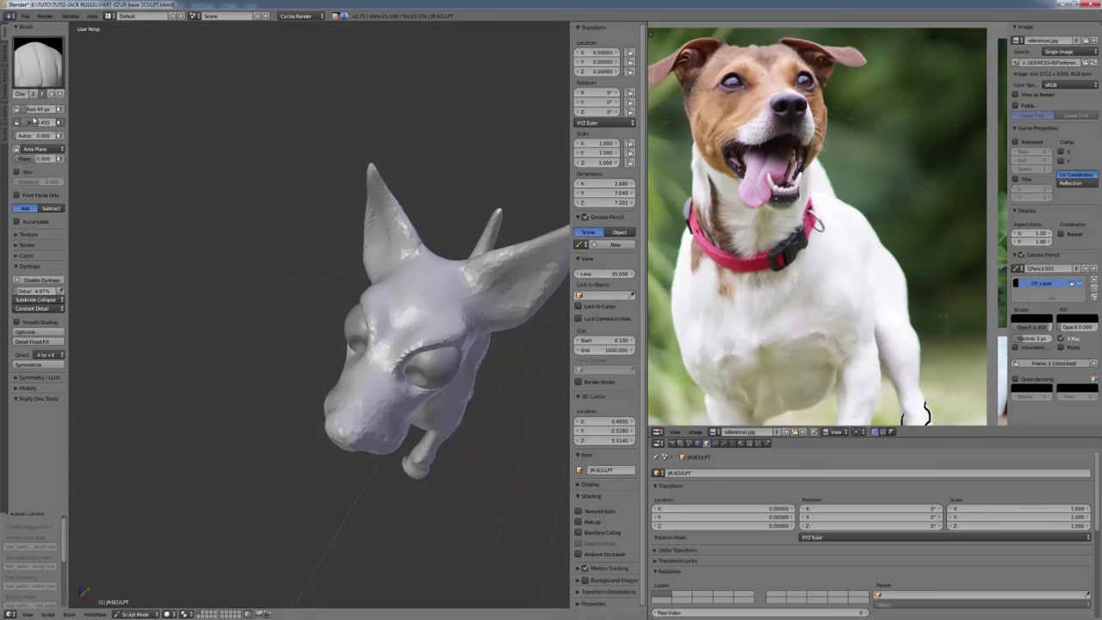
middle_click_drag(125, 166, 199, 301)
mouse_move(176, 289)
middle_mouse_down()
mouse_move(212, 330)
mouse_move(358, 405)
middle_mouse_up()
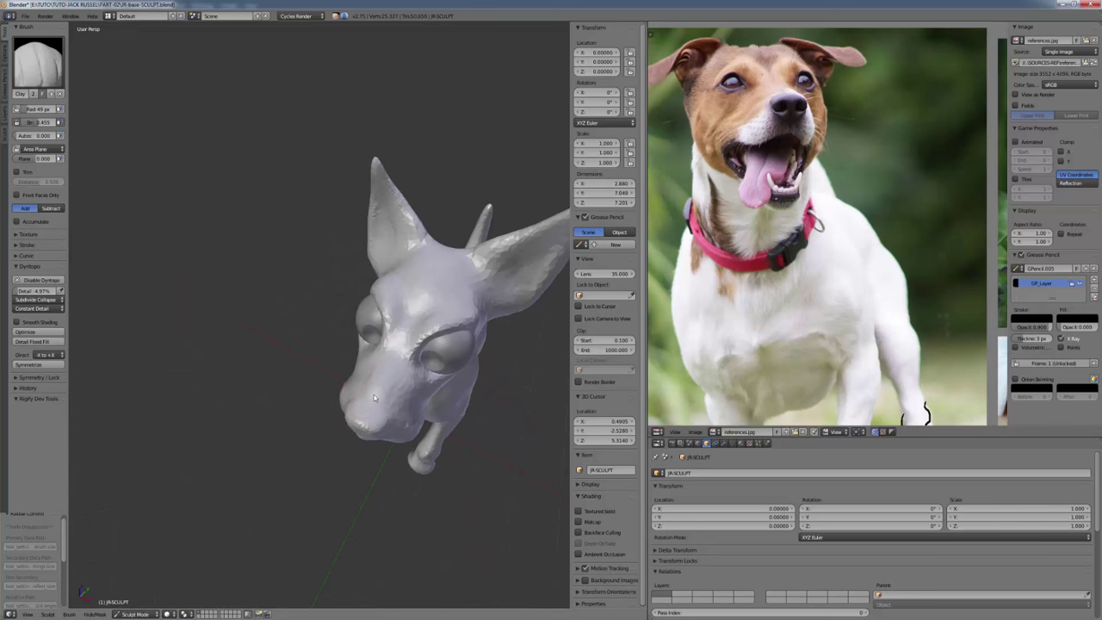
middle_click_drag(357, 397, 334, 384)
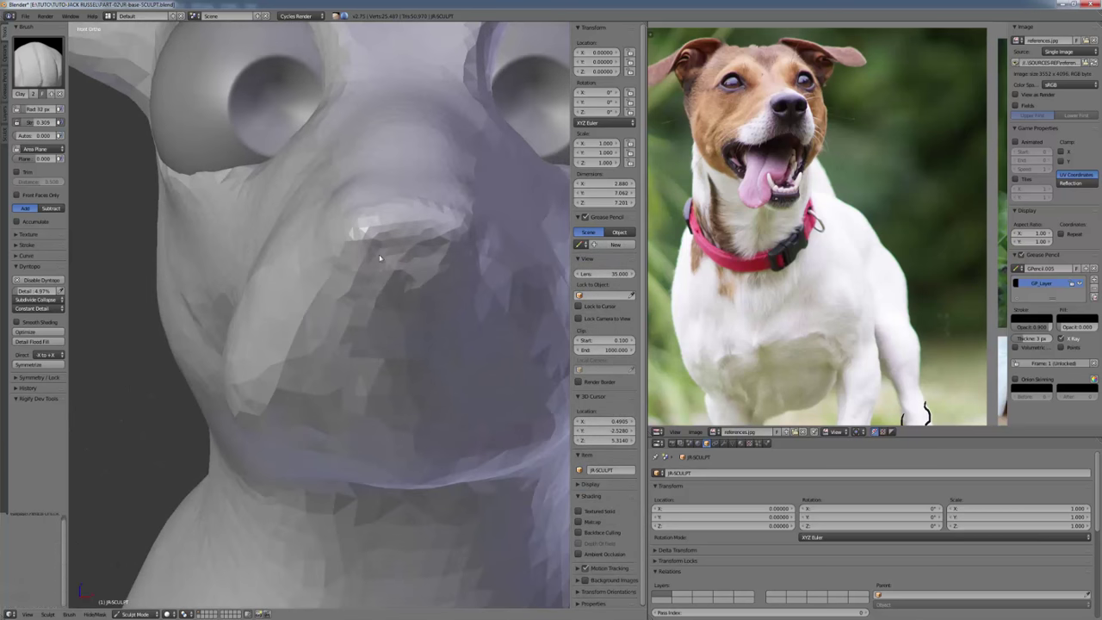
Raise the Clay strength to 0.714 and sculpt the nose pad and nostrils at the muzzle tip with 2.82% detail.
key("shift+f")
left_click(373, 258)
mouse_move(372, 258)
left_mouse_down()
mouse_move(439, 254)
mouse_move(361, 245)
mouse_move(439, 224)
mouse_move(390, 222)
mouse_move(439, 211)
mouse_move(456, 228)
mouse_move(401, 284)
mouse_move(320, 275)
mouse_move(379, 284)
mouse_move(359, 287)
mouse_move(312, 268)
mouse_move(366, 286)
left_mouse_up()
key("f")
left_click(413, 220)
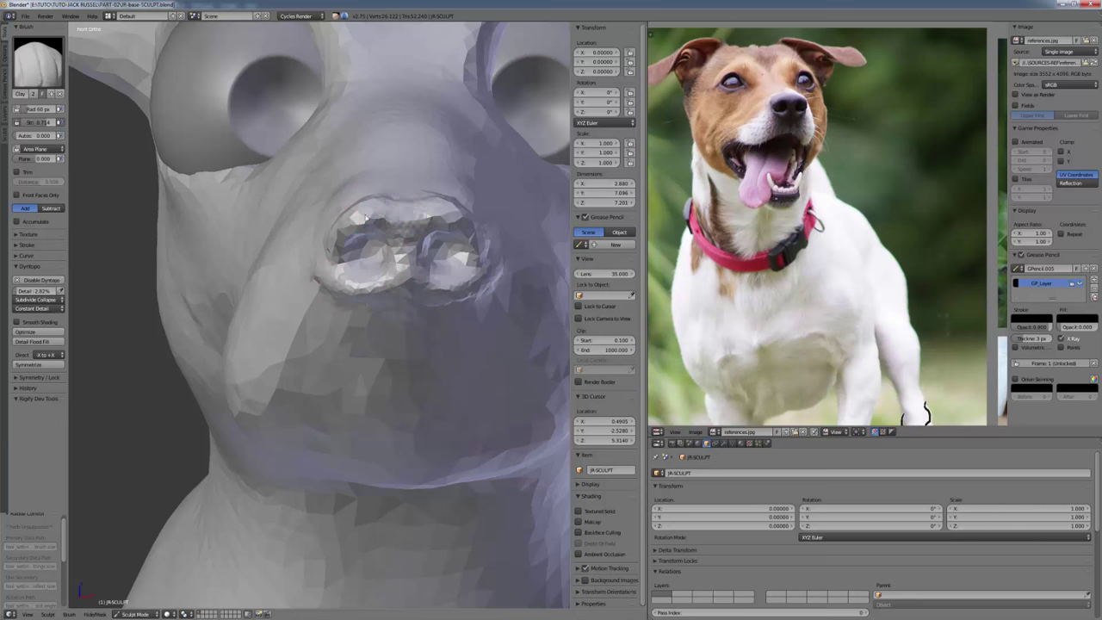
mouse_move(406, 211)
left_mouse_down()
mouse_move(360, 206)
mouse_move(391, 194)
left_mouse_up()
Round off the nostril rims and the lower edge of the nose with a smaller Clay brush.
key("f")
left_click(380, 258)
mouse_move(379, 258)
left_mouse_down()
mouse_move(354, 255)
mouse_move(374, 280)
left_mouse_up()
mouse_move(362, 276)
middle_mouse_down()
mouse_move(417, 256)
mouse_move(394, 251)
middle_mouse_up()
mouse_move(388, 245)
left_mouse_down()
mouse_move(403, 215)
mouse_move(415, 241)
mouse_move(426, 240)
mouse_move(395, 250)
left_mouse_up()
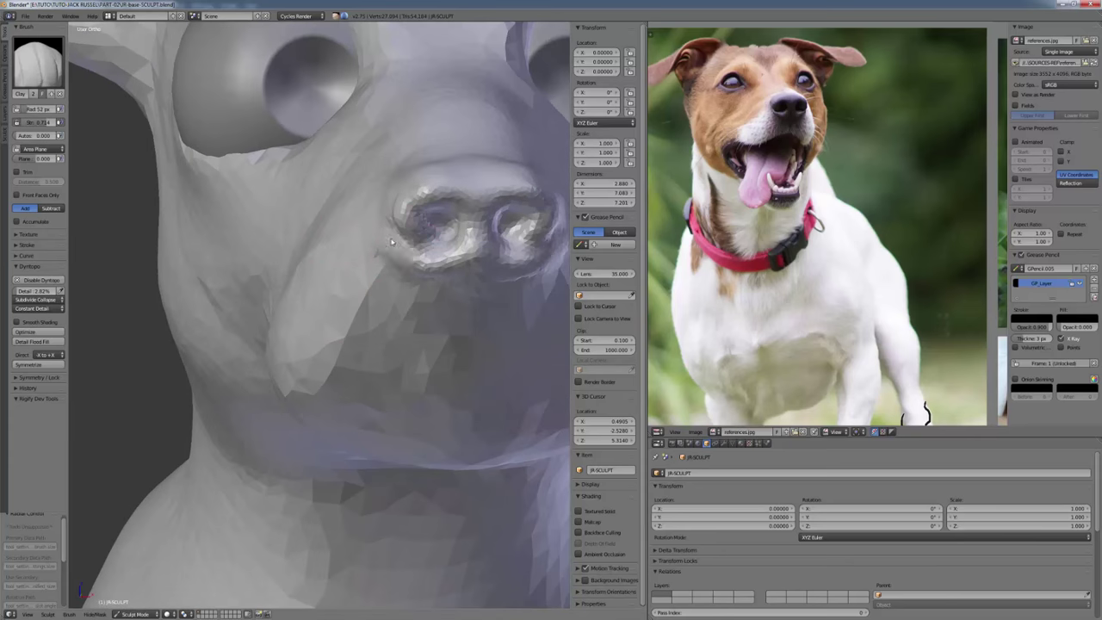
Fill out the sides of the nose and carve a vertical groove between the nostrils down to the lip with the Crease brush.
middle_click_drag(405, 258, 349, 215)
key("f")
left_click(360, 222)
mouse_move(266, 183)
left_mouse_down()
mouse_move(290, 167)
mouse_move(351, 178)
left_mouse_up()
mouse_move(348, 184)
middle_mouse_down()
mouse_move(327, 167)
mouse_move(373, 179)
mouse_move(407, 128)
middle_mouse_up()
key("shift+c")
left_click(319, 170)
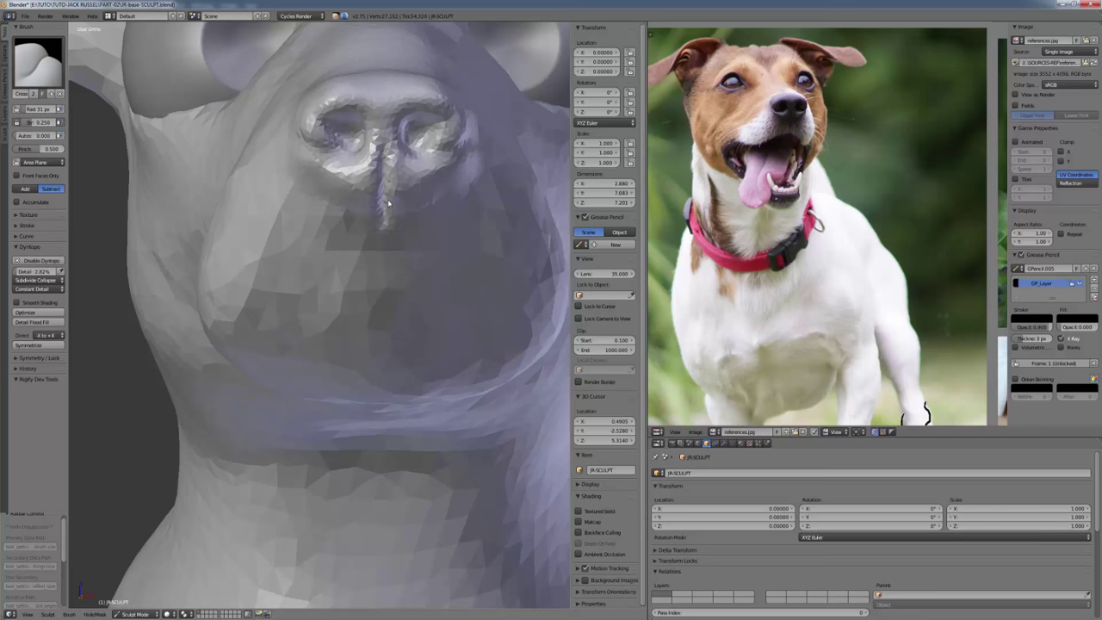
key("c")
Build up the upper lip and the sides of the muzzle below the nose with the Clay brush.
middle_click_drag(415, 204, 391, 206)
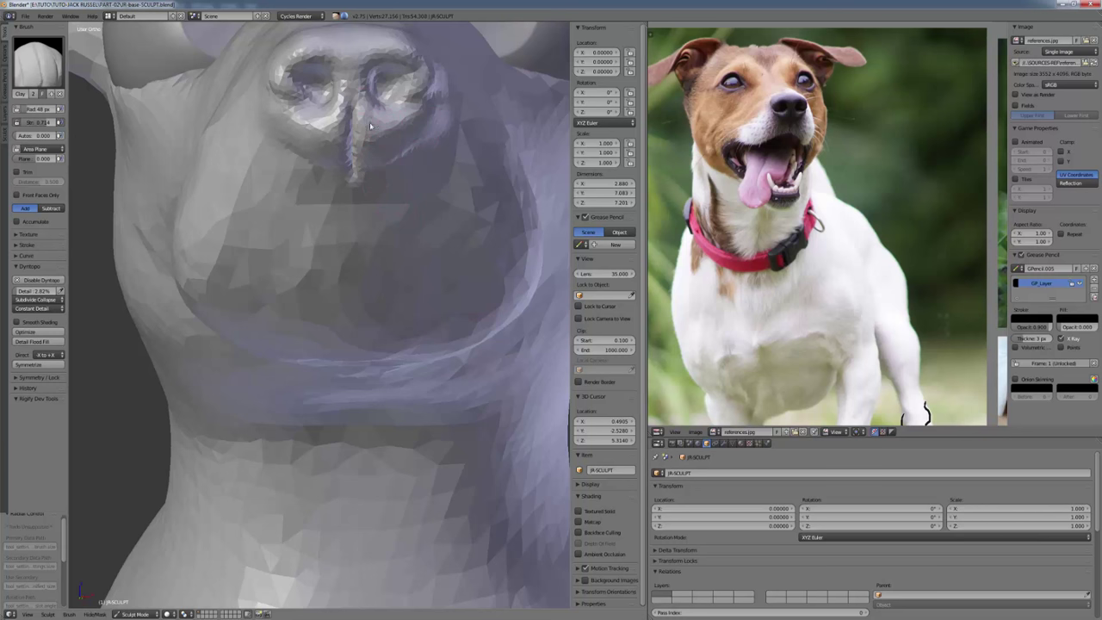
mouse_move(383, 175)
middle_mouse_down()
mouse_move(288, 187)
mouse_move(422, 305)
mouse_move(389, 295)
mouse_move(406, 277)
middle_mouse_up()
mouse_move(380, 271)
left_mouse_down()
mouse_move(401, 285)
mouse_move(439, 282)
left_mouse_up()
left_click_drag(376, 302, 428, 312)
mouse_move(428, 312)
middle_mouse_down()
mouse_move(365, 290)
mouse_move(321, 328)
mouse_move(253, 303)
middle_mouse_up()
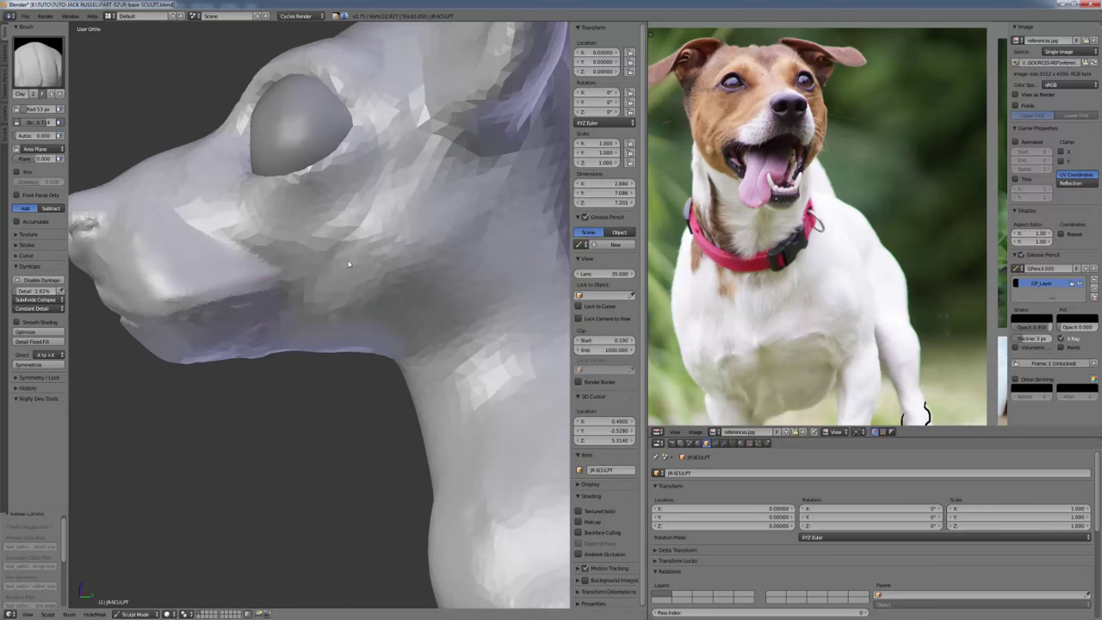
mouse_move(348, 264)
middle_mouse_down()
mouse_move(309, 237)
mouse_move(385, 269)
middle_mouse_up()
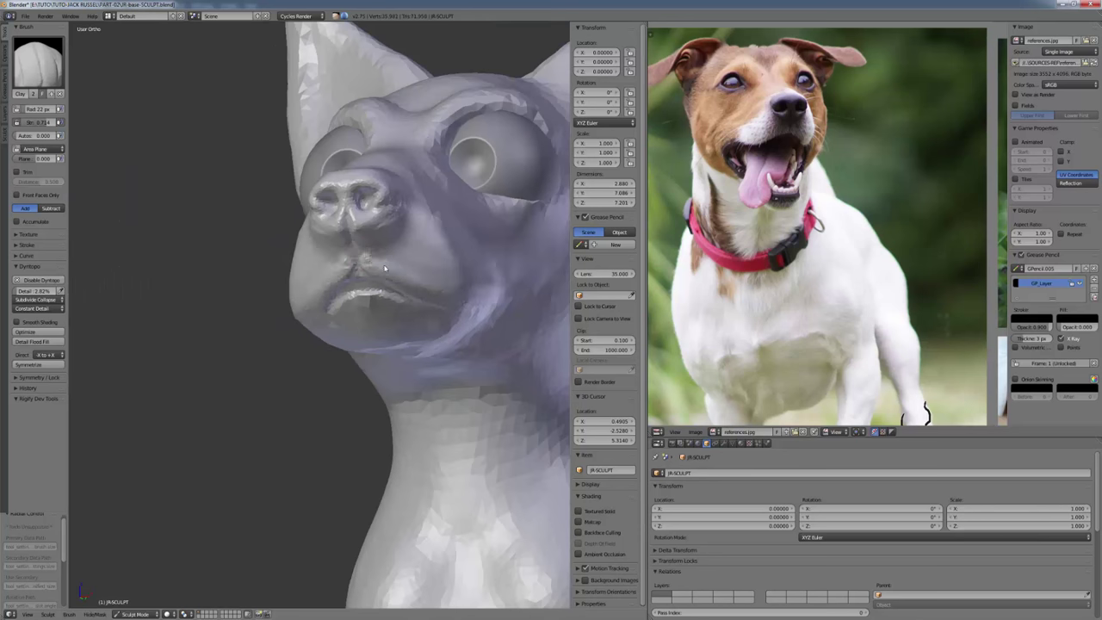
Refine the front of the mouth and start a raised rim along the upper eye socket with Clay strokes.
left_click_drag(385, 269, 380, 263)
middle_click_drag(387, 263, 344, 267)
scroll(388, 245, "up", 2)
middle_click_drag(391, 237, 370, 249)
left_click_drag(422, 173, 385, 207)
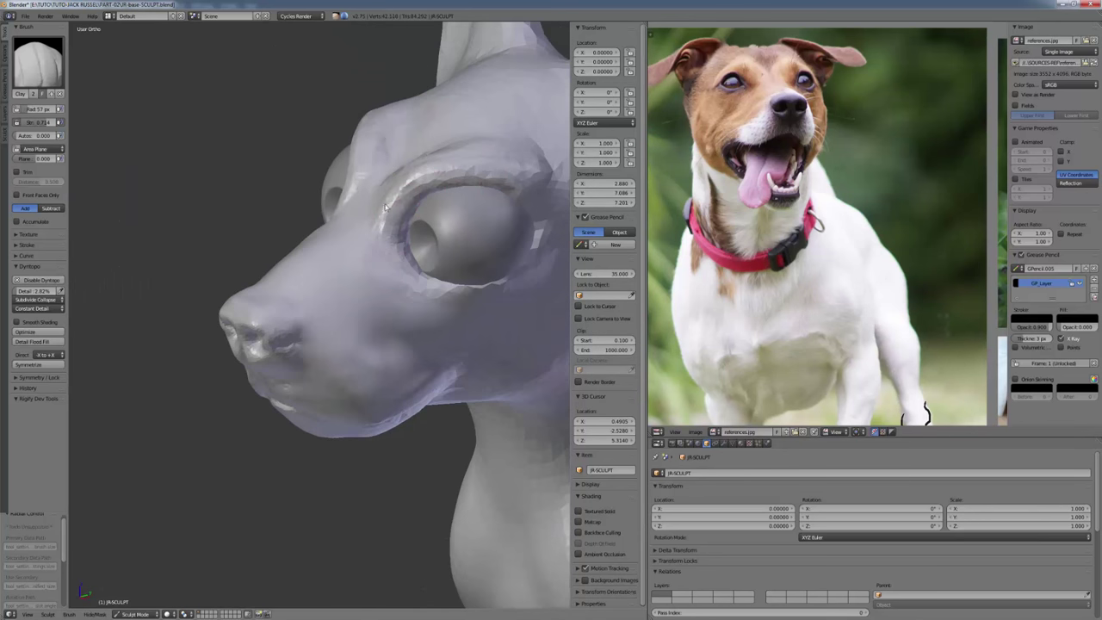
Sculpt the upper and lower eyelid rims around the eyeballs with the Clay brush.
mouse_move(441, 204)
middle_mouse_down()
mouse_move(431, 221)
mouse_move(428, 203)
middle_mouse_up()
mouse_move(378, 226)
left_mouse_down()
mouse_move(379, 250)
mouse_move(514, 243)
left_mouse_up()
left_click_drag(404, 282, 474, 260)
middle_click_drag(495, 226, 461, 235)
key("f")
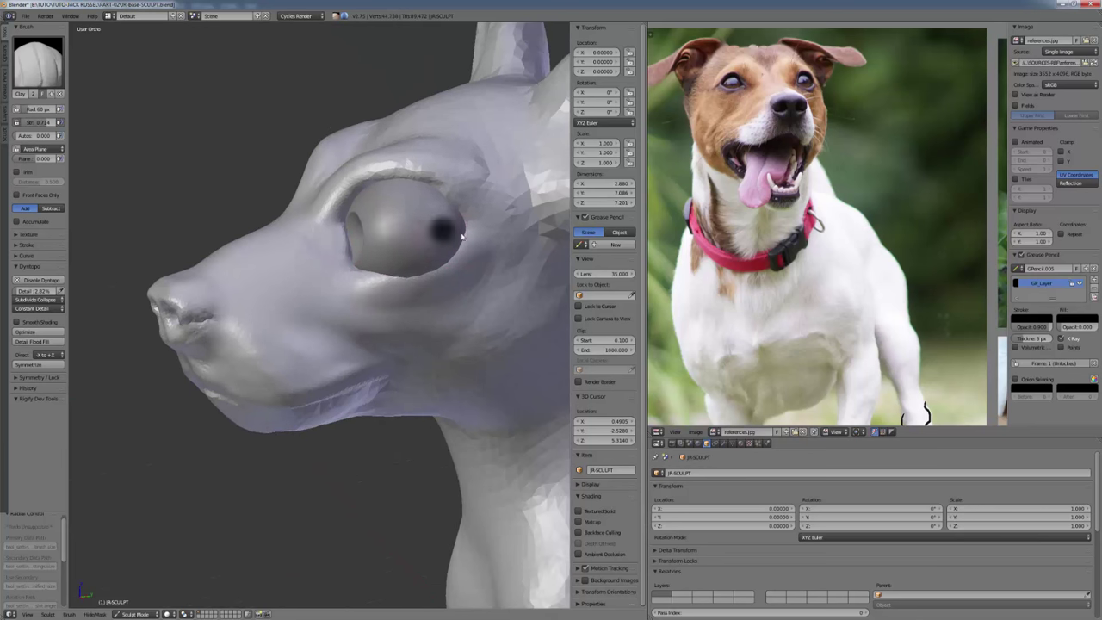
middle_click_drag(456, 165, 435, 249)
mouse_move(441, 165)
middle_mouse_down()
mouse_move(324, 272)
mouse_move(325, 315)
mouse_move(344, 301)
mouse_move(332, 293)
mouse_move(345, 245)
middle_mouse_up()
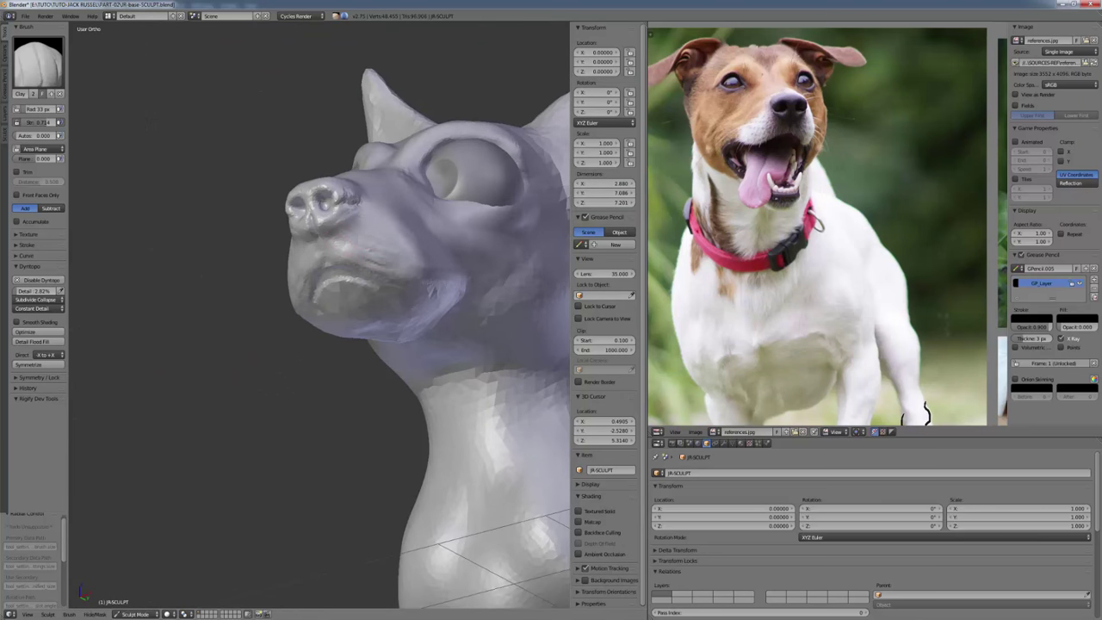
Carve the mouth line along the side of the muzzle with the Crease brush.
mouse_move(349, 248)
middle_mouse_down()
mouse_move(383, 258)
mouse_move(339, 274)
middle_mouse_up()
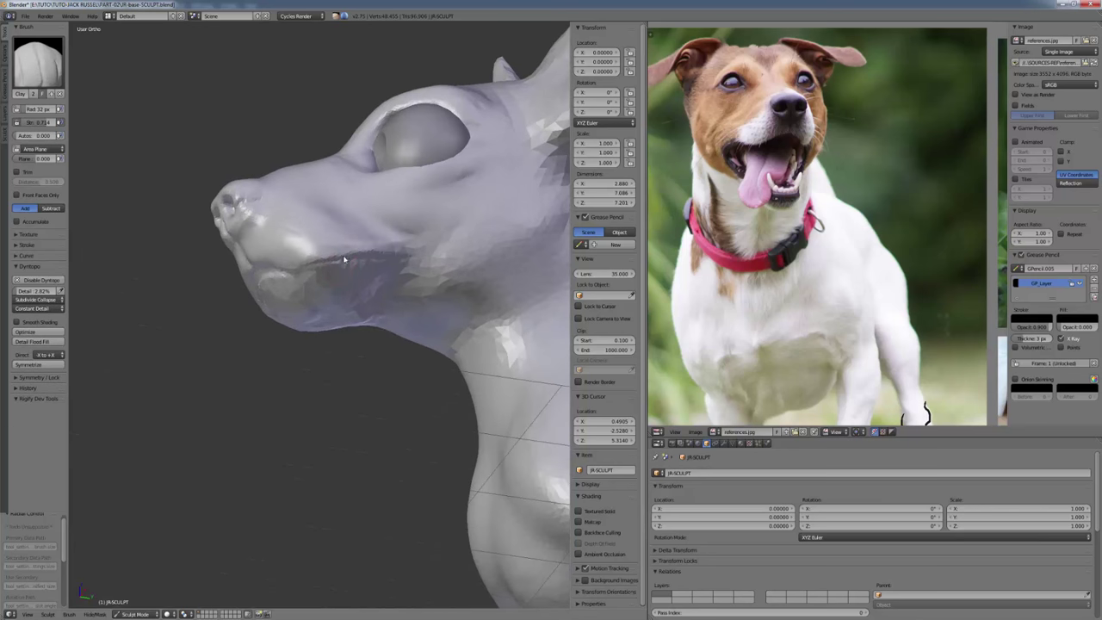
key("shift+c")
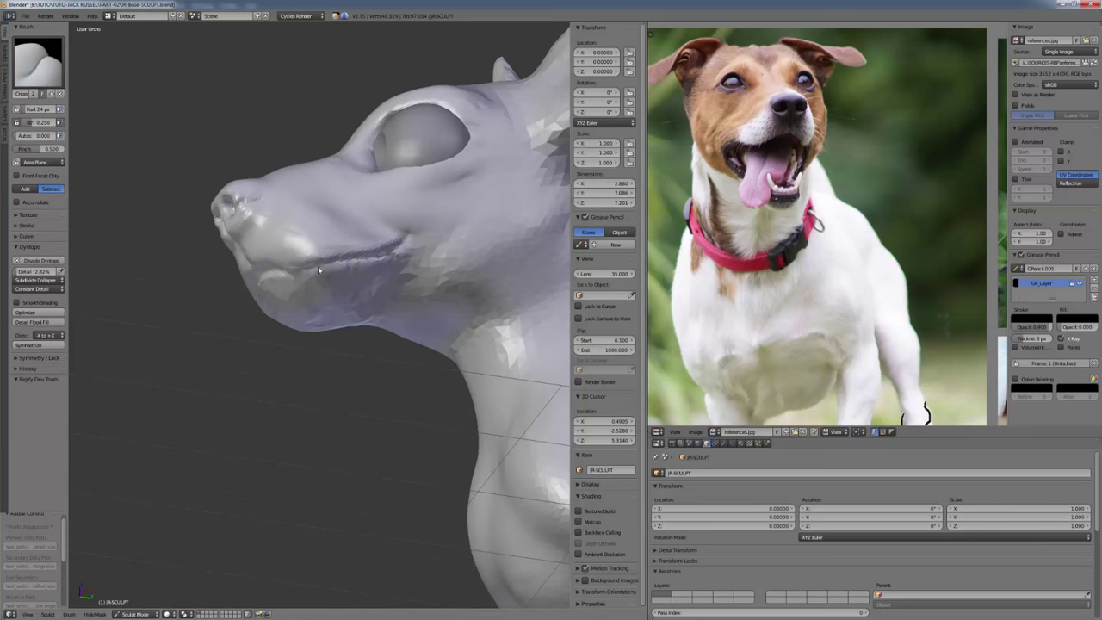
mouse_move(308, 294)
middle_mouse_down()
mouse_move(337, 325)
mouse_move(466, 321)
mouse_move(288, 319)
mouse_move(332, 327)
mouse_move(331, 309)
mouse_move(361, 291)
middle_mouse_up()
scroll(331, 309, "up", 1)
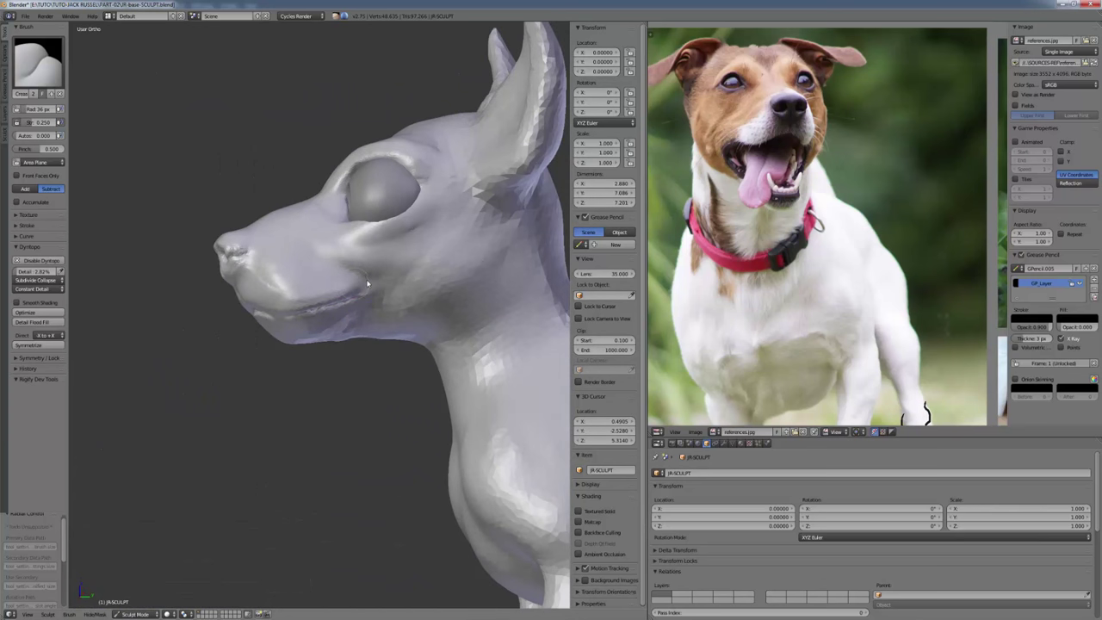
Smooth the muzzle side and build up the lip edge along the mouth line with a 27 px Clay brush.
key("c")
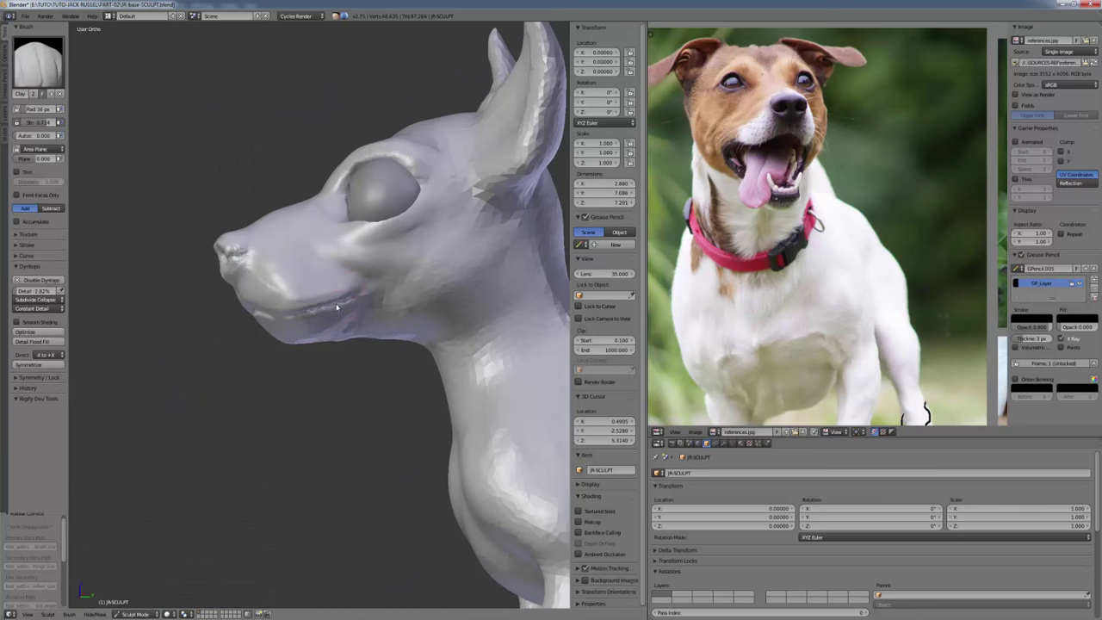
middle_click_drag(337, 308, 357, 284)
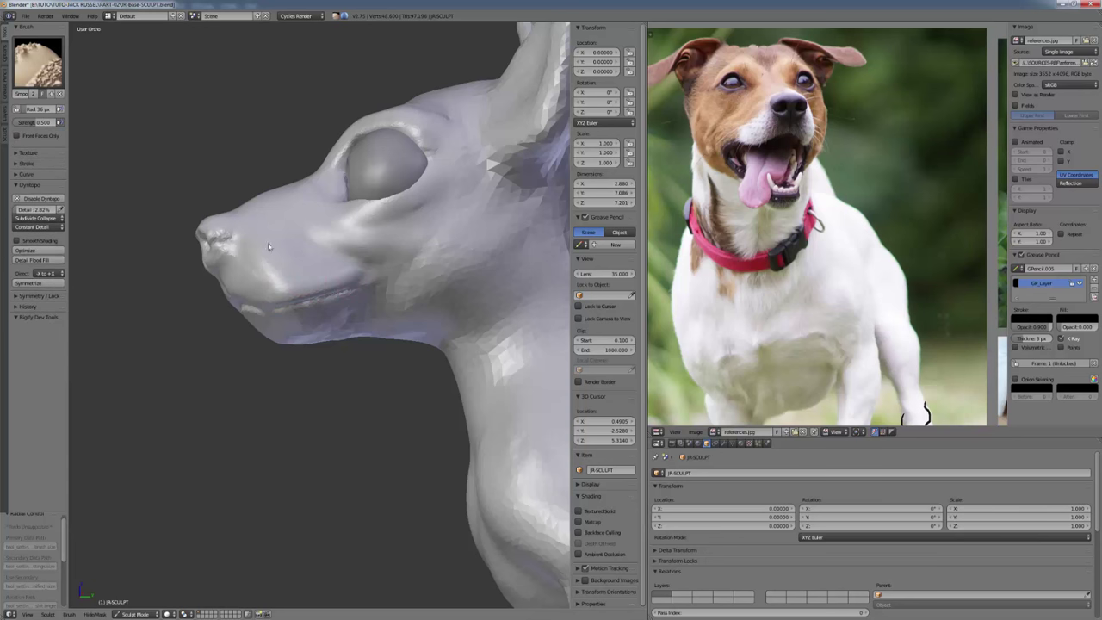
middle_click_drag(268, 248, 341, 268)
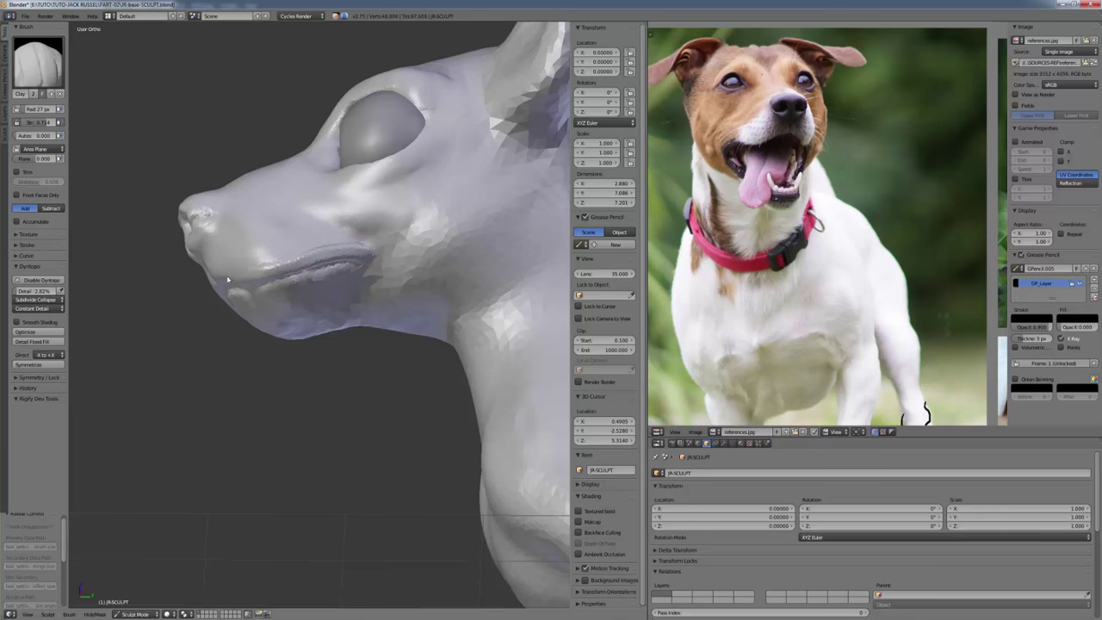
middle_click_drag(228, 280, 328, 238)
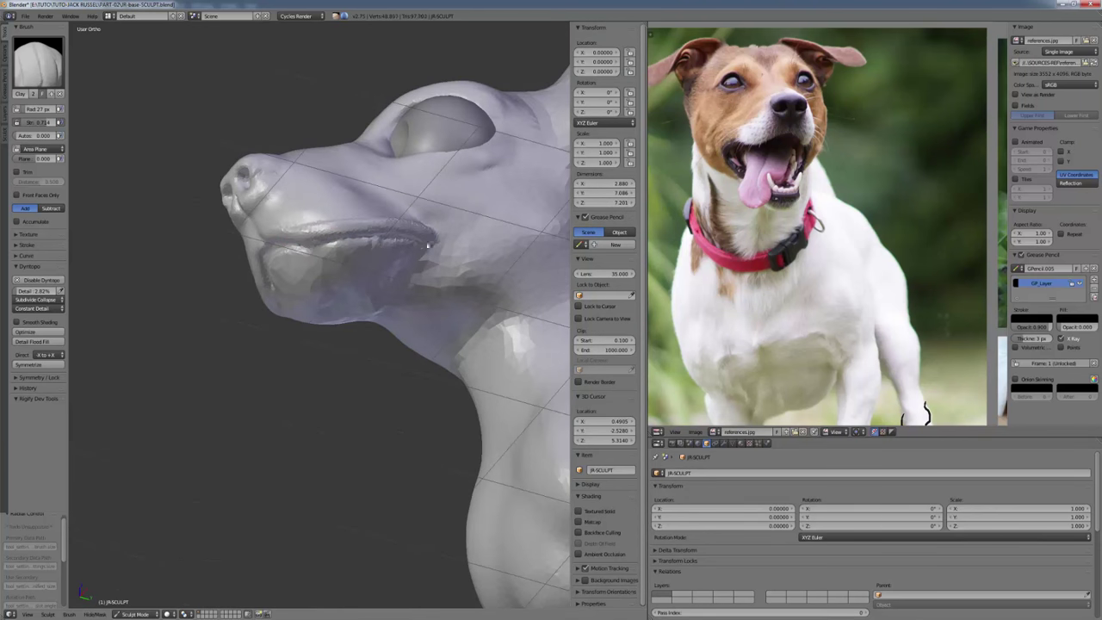
middle_click_drag(428, 245, 448, 225)
Shape the lower lip and the corner of the mouth from below with Clay strokes.
left_click_drag(405, 244, 318, 234)
middle_click_drag(353, 258, 422, 229)
left_click_drag(321, 250, 379, 280)
middle_click_drag(344, 275, 387, 250)
left_click_drag(365, 260, 405, 259)
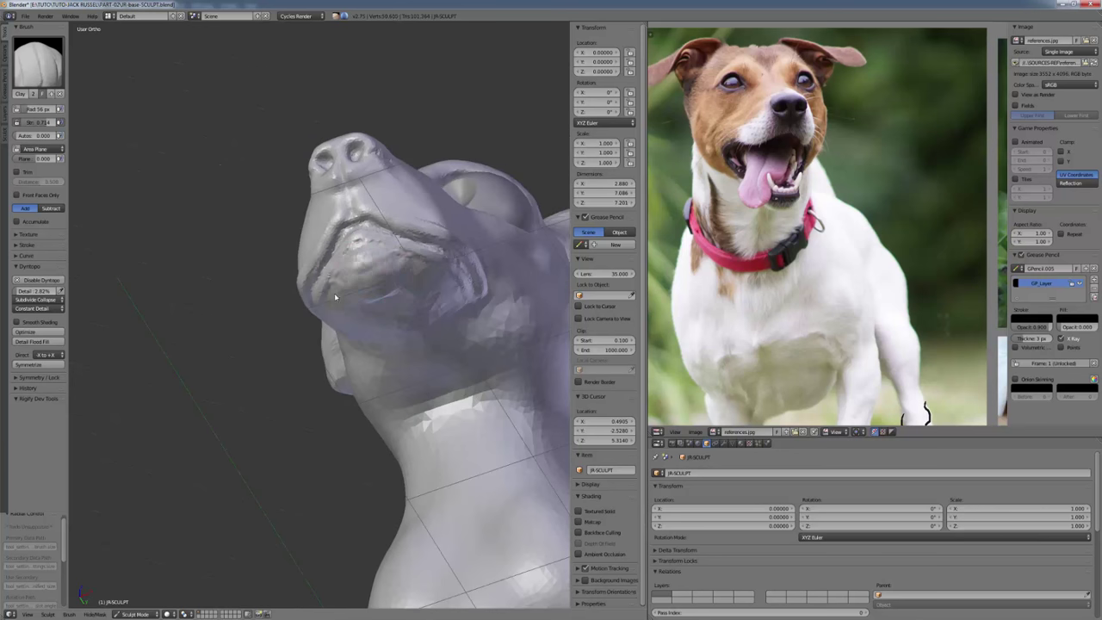
Fill out the chin and the underside of the lower jaw with the Clay brush.
left_click_drag(336, 297, 363, 263)
mouse_move(362, 263)
middle_mouse_down()
mouse_move(324, 315)
mouse_move(332, 263)
middle_mouse_up()
left_click_drag(282, 268, 349, 246)
middle_click_drag(349, 246, 344, 292)
left_click_drag(387, 234, 285, 263)
mouse_move(284, 258)
middle_mouse_down()
mouse_move(542, 262)
mouse_move(413, 220)
middle_mouse_up()
mouse_move(366, 336)
left_mouse_down()
mouse_move(413, 370)
mouse_move(362, 387)
mouse_move(366, 336)
left_mouse_up()
Refine the jaw sides and blend the lower lip into the cheeks with Clay strokes.
mouse_move(366, 285)
middle_mouse_down()
mouse_move(371, 333)
mouse_move(414, 319)
middle_mouse_up()
mouse_move(301, 302)
left_mouse_down()
mouse_move(257, 267)
mouse_move(231, 310)
left_mouse_up()
left_click_drag(280, 288, 237, 320)
middle_click_drag(258, 284, 284, 353)
key("f")
left_click_drag(301, 265, 362, 262)
left_click_drag(349, 253, 301, 246)
mouse_move(482, 258)
middle_mouse_down()
mouse_move(280, 283)
mouse_move(323, 317)
middle_mouse_up()
Bring the close-up head photos into view in the reference image and add volume to the cheek below the eye.
scroll(322, 317, "down", 1)
scroll(895, 258, "down", 3)
middle_click_drag(990, 245, 727, 154)
scroll(731, 159, "up", 1)
middle_click_drag(445, 251, 430, 210)
scroll(431, 211, "up", 2)
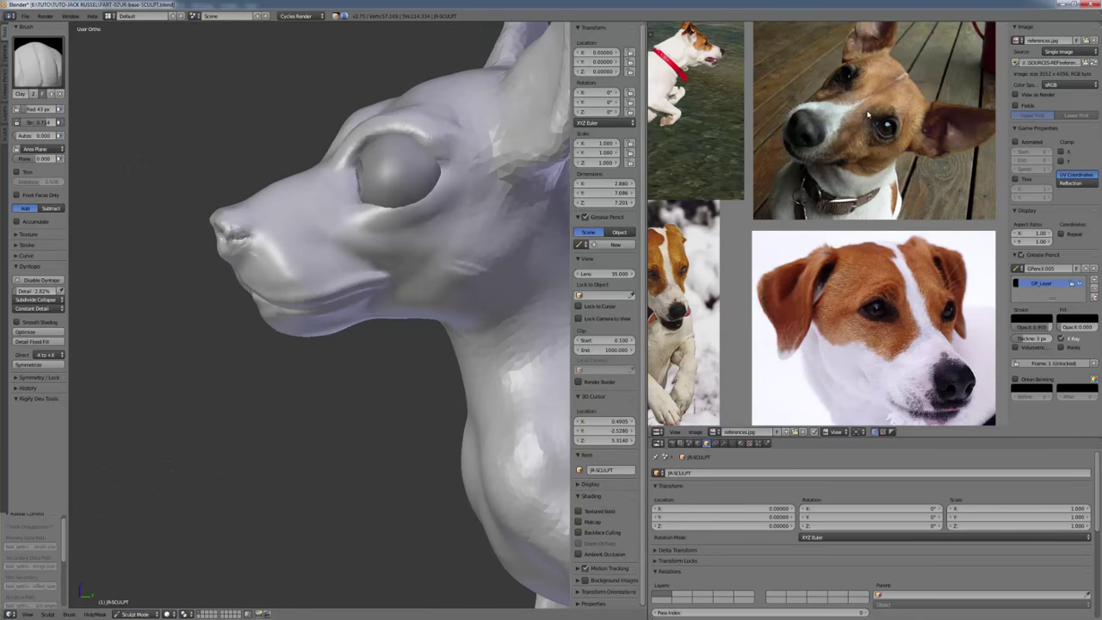
middle_click_drag(345, 232, 325, 228)
mouse_move(332, 218)
left_mouse_down()
mouse_move(303, 269)
mouse_move(339, 257)
left_mouse_up()
Sculpt the cheek muscle behind the mouth corner and smooth it toward the jaw.
scroll(382, 290, "down", 2)
mouse_move(332, 245)
middle_mouse_down()
mouse_move(382, 290)
mouse_move(314, 262)
mouse_move(361, 268)
mouse_move(319, 258)
mouse_move(297, 280)
mouse_move(399, 278)
mouse_move(366, 258)
middle_mouse_up()
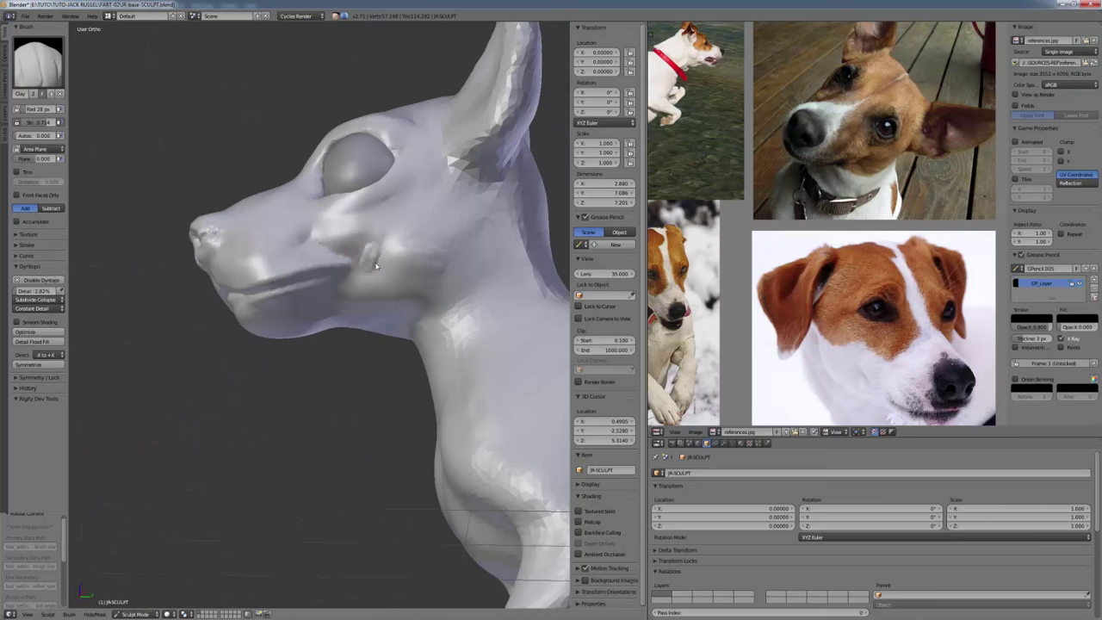
left_click_drag(366, 258, 379, 265)
middle_click_drag(378, 265, 422, 259)
left_click_drag(422, 246, 504, 228)
middle_click_drag(504, 228, 391, 389)
middle_click_drag(358, 298, 422, 339)
left_click_drag(423, 339, 430, 339, "shift")
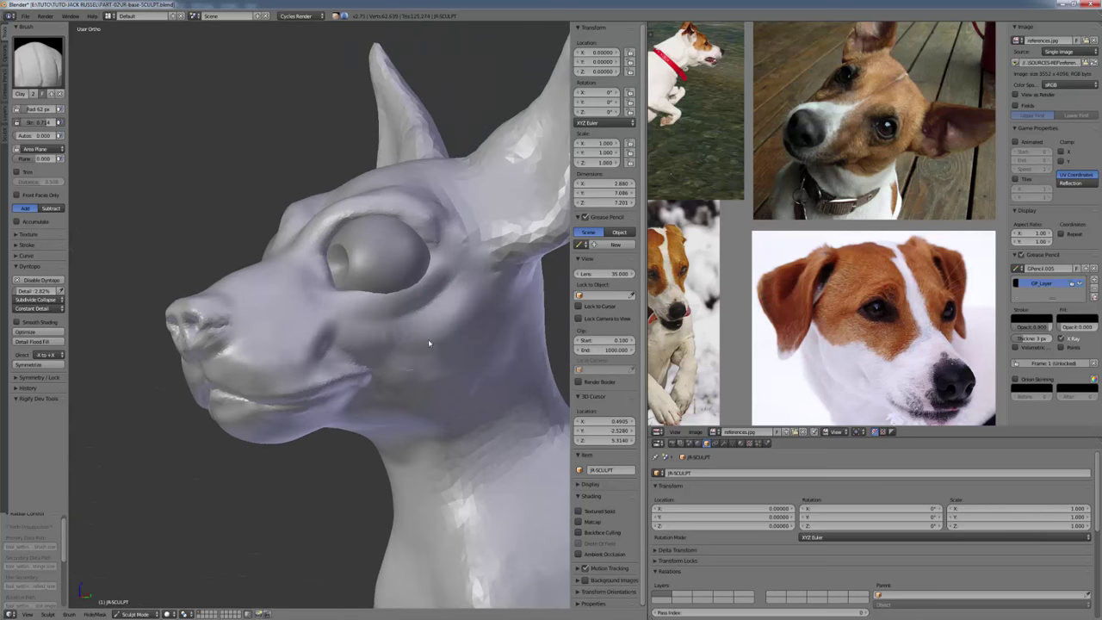
Refine the cheek folds and the area around the eye with Clay strokes from several angles.
middle_click_drag(402, 274, 399, 362)
left_click_drag(425, 339, 348, 349)
middle_click_drag(348, 350, 325, 298)
mouse_move(325, 298)
left_mouse_down()
mouse_move(386, 293)
mouse_move(419, 276)
left_mouse_up()
middle_click_drag(370, 296, 375, 327)
mouse_move(426, 255)
middle_mouse_down()
mouse_move(439, 251)
mouse_move(449, 283)
mouse_move(278, 323)
mouse_move(317, 315)
mouse_move(409, 246)
mouse_move(370, 249)
mouse_move(395, 222)
mouse_move(463, 199)
middle_mouse_up()
middle_click_drag(465, 279, 443, 268)
mouse_move(465, 288)
left_mouse_down()
mouse_move(439, 333)
mouse_move(414, 241)
mouse_move(448, 301)
left_mouse_up()
Smooth out the ear surfaces and enlarge the ear close-up in the reference image.
mouse_move(448, 301)
middle_mouse_down()
mouse_move(362, 292)
mouse_move(245, 303)
mouse_move(284, 292)
middle_mouse_up()
mouse_move(257, 260)
left_mouse_down()
mouse_move(278, 299)
mouse_move(264, 376)
mouse_move(267, 353)
left_mouse_up()
middle_click_drag(267, 353, 465, 336)
scroll(929, 121, "up", 3)
middle_click_drag(929, 121, 844, 228)
scroll(843, 228, "up", 1)
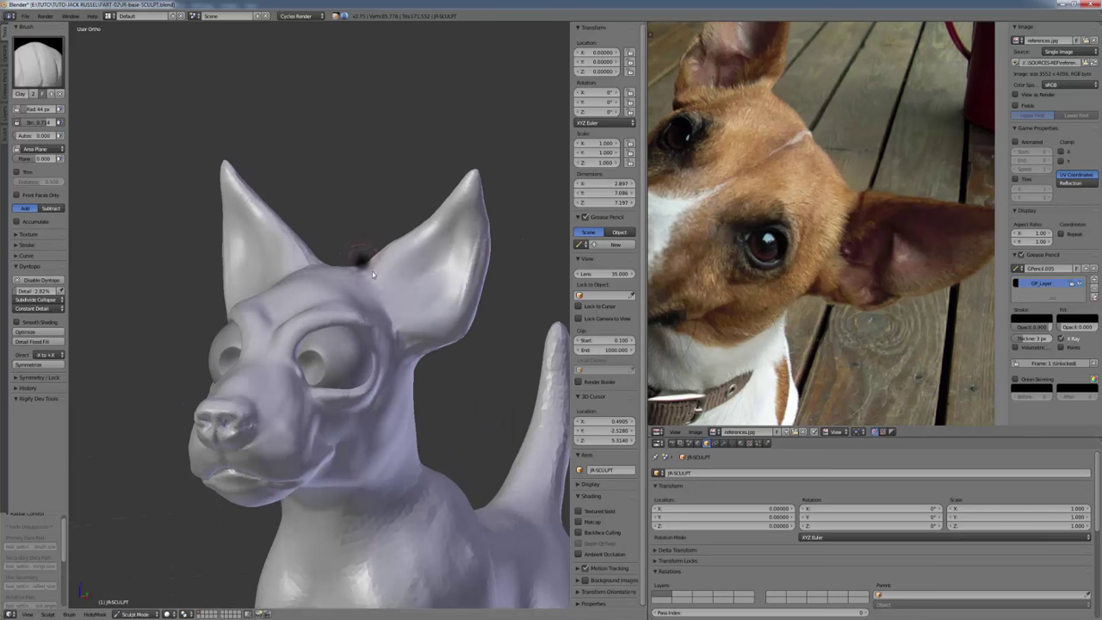
Sculpt the inner base of the ears where they meet the skull with the Clay brush.
mouse_move(372, 271)
middle_mouse_down()
mouse_move(406, 308)
mouse_move(396, 325)
mouse_move(409, 247)
middle_mouse_up()
key("f")
left_click(401, 256)
mouse_move(401, 257)
left_mouse_down()
mouse_move(389, 295)
mouse_move(399, 260)
left_mouse_up()
middle_click_drag(415, 267, 404, 271)
left_click_drag(403, 271, 398, 289)
middle_click_drag(398, 284, 444, 258)
Form the inner ear folds with Clay at strength 0.834 and save the file over the existing one.
key("f")
mouse_move(449, 182)
left_mouse_down()
mouse_move(409, 239)
mouse_move(428, 215)
left_mouse_up()
middle_click_drag(413, 228, 404, 263)
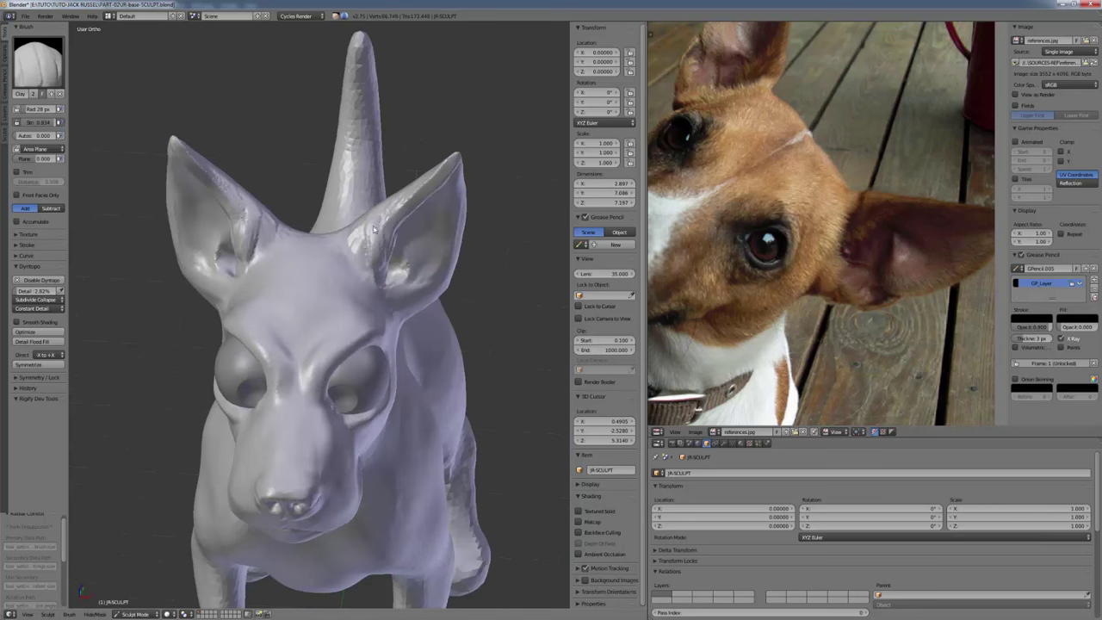
left_click_drag(370, 258, 379, 224)
mouse_move(383, 236)
middle_mouse_down()
mouse_move(313, 285)
mouse_move(362, 288)
mouse_move(313, 292)
mouse_move(364, 307)
mouse_move(496, 302)
mouse_move(472, 308)
middle_mouse_up()
key("ctrl+s")
left_click(482, 294)
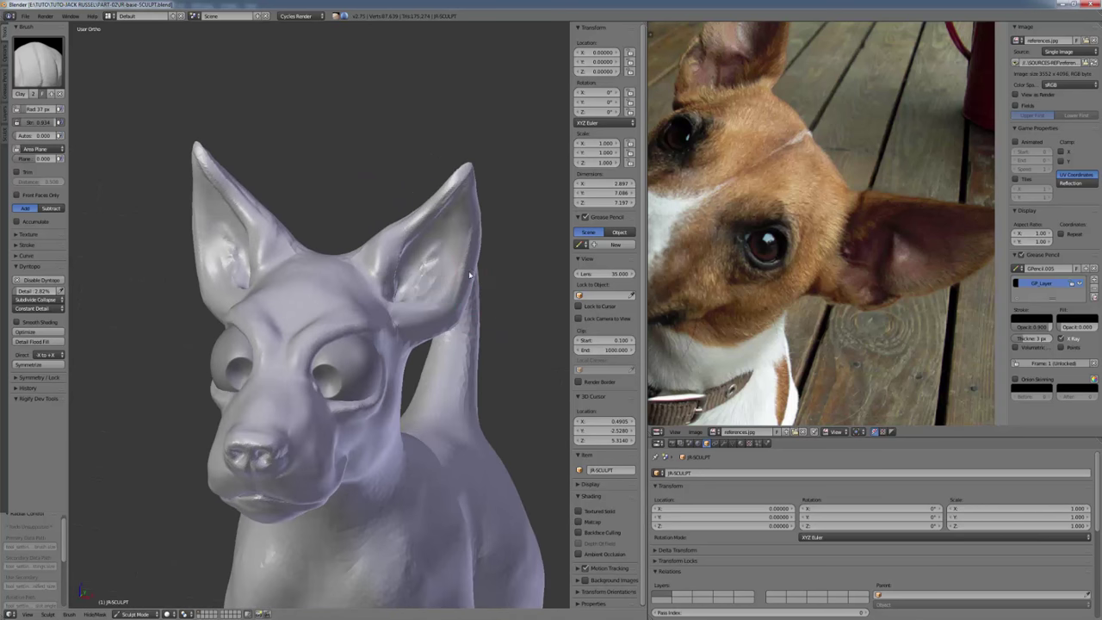
Try to carve a notch into the outer edge of both ears from the front and back.
mouse_move(430, 254)
middle_mouse_down()
mouse_move(388, 249)
mouse_move(471, 211)
middle_mouse_up()
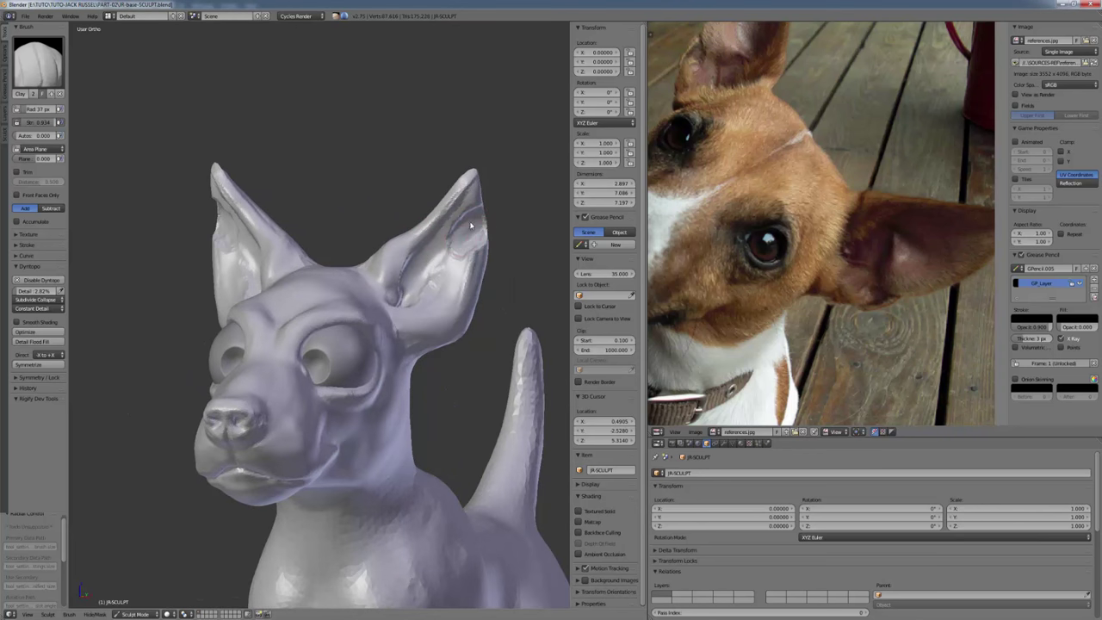
middle_click_drag(471, 226, 228, 306)
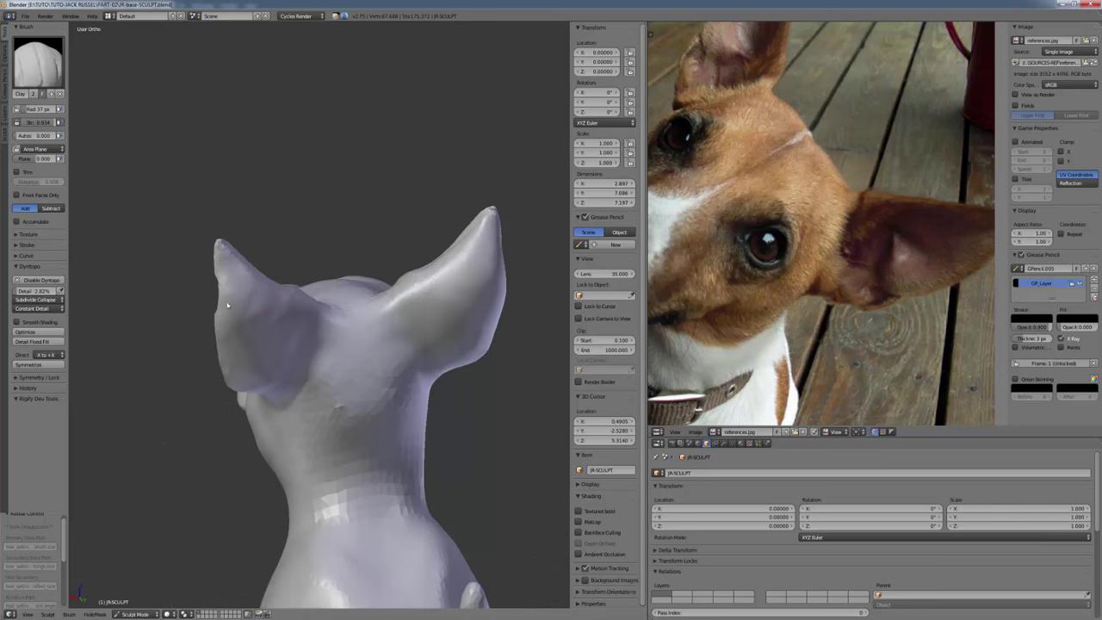
mouse_move(228, 305)
left_mouse_down("ctrl")
mouse_move(229, 291)
mouse_move(231, 308)
left_mouse_up("ctrl")
middle_click_drag(230, 302, 204, 305)
mouse_move(183, 263)
left_mouse_down("ctrl")
mouse_move(178, 289)
mouse_move(179, 265)
left_mouse_up("ctrl")
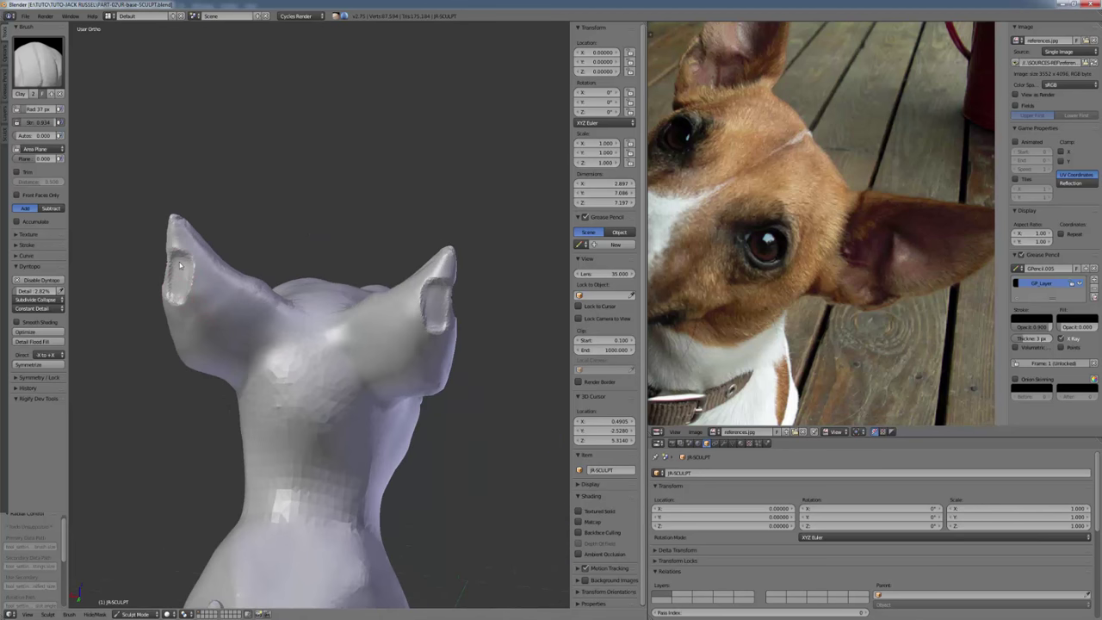
mouse_move(277, 289)
middle_mouse_down()
mouse_move(402, 301)
mouse_move(445, 272)
middle_mouse_up()
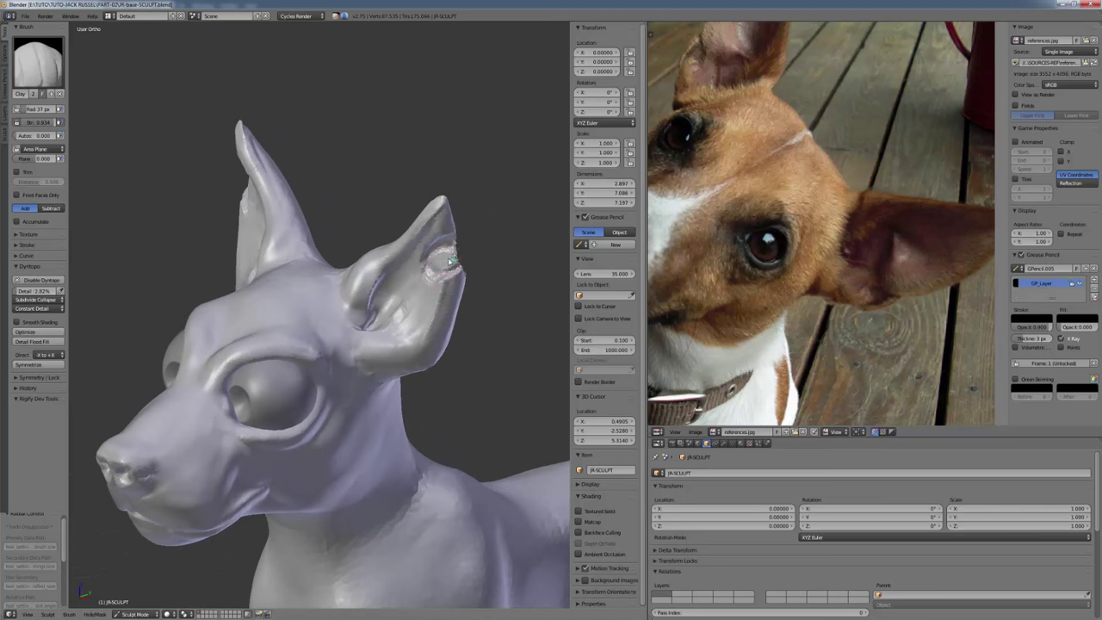
mouse_move(362, 285)
middle_mouse_down()
mouse_move(200, 295)
mouse_move(431, 285)
middle_mouse_up()
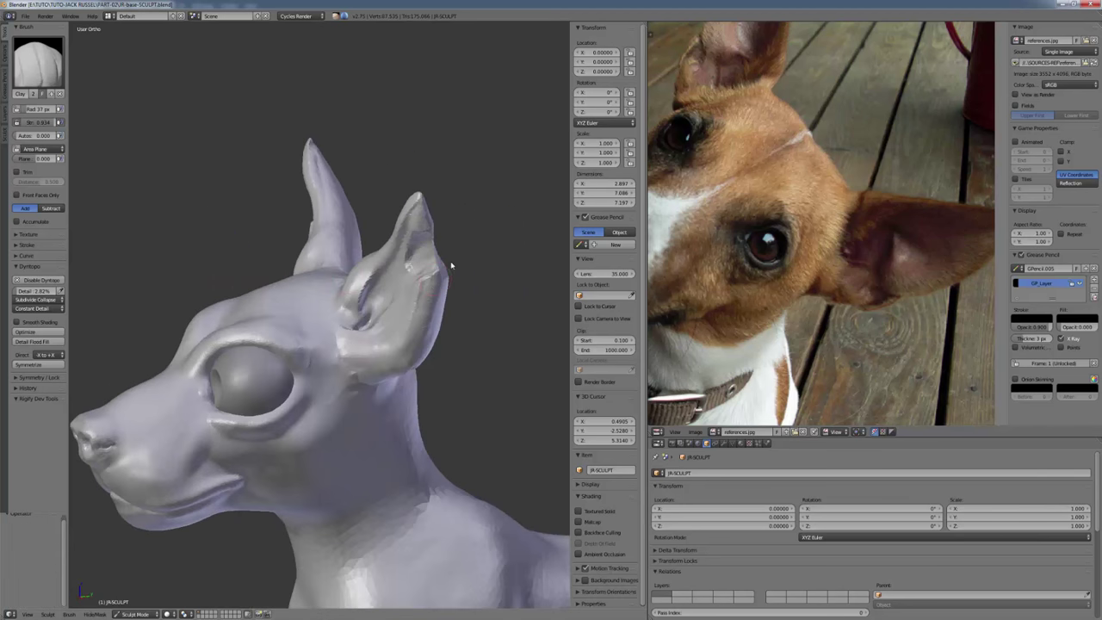
key("ctrl+z")
mouse_move(353, 256)
middle_mouse_down()
mouse_move(456, 282)
mouse_move(465, 313)
mouse_move(433, 227)
mouse_move(448, 205)
middle_mouse_up()
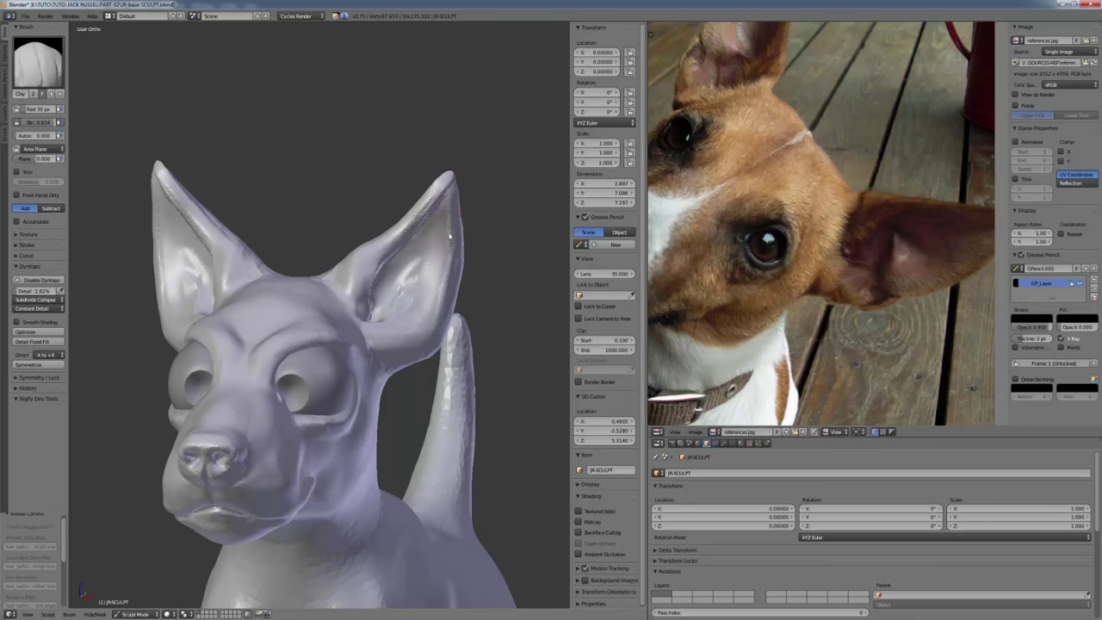
Build up the outer edge of the ears and their back surface down to the nape with the Clay brush.
left_click_drag(437, 295, 434, 316)
left_click(451, 317)
middle_click_drag(428, 314, 444, 330)
key("f")
left_click(448, 319)
mouse_move(423, 321)
left_mouse_down()
mouse_move(447, 219)
mouse_move(430, 279)
mouse_move(438, 303)
mouse_move(420, 297)
left_mouse_up()
mouse_move(417, 273)
middle_mouse_down()
mouse_move(301, 278)
mouse_move(250, 310)
middle_mouse_up()
mouse_move(224, 267)
left_mouse_down()
mouse_move(245, 330)
mouse_move(295, 364)
left_mouse_up()
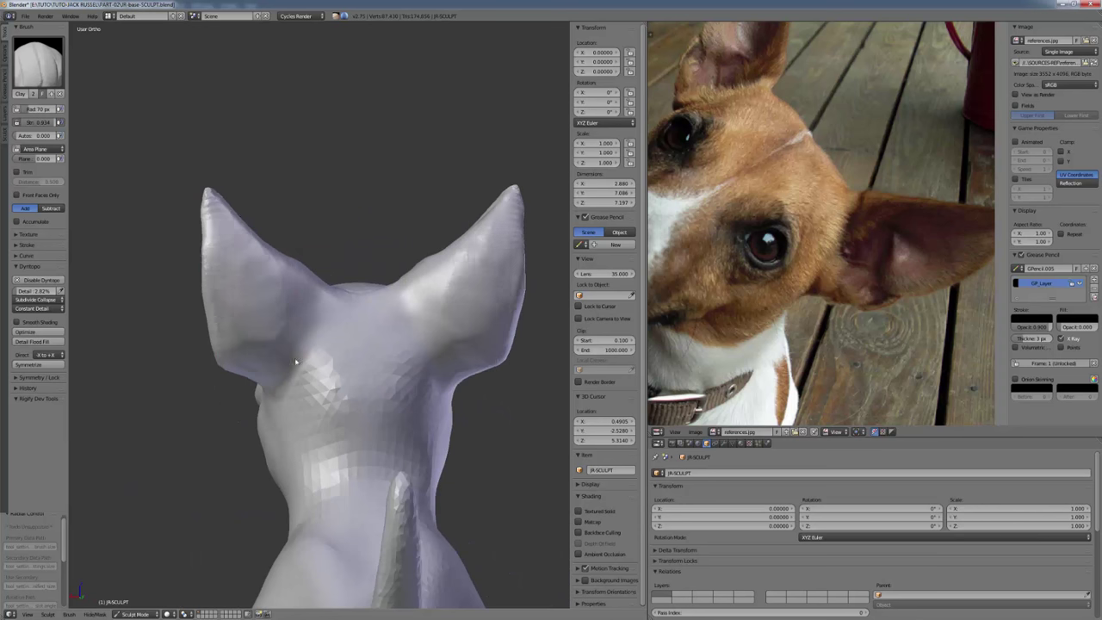
Shape the inner hollow of the ears with a smaller Clay brush at strength 0.503.
scroll(401, 287, "up", 1)
middle_click_drag(295, 364, 422, 278)
key("f")
mouse_move(351, 312)
left_mouse_down()
mouse_move(387, 327)
mouse_move(374, 324)
left_mouse_up()
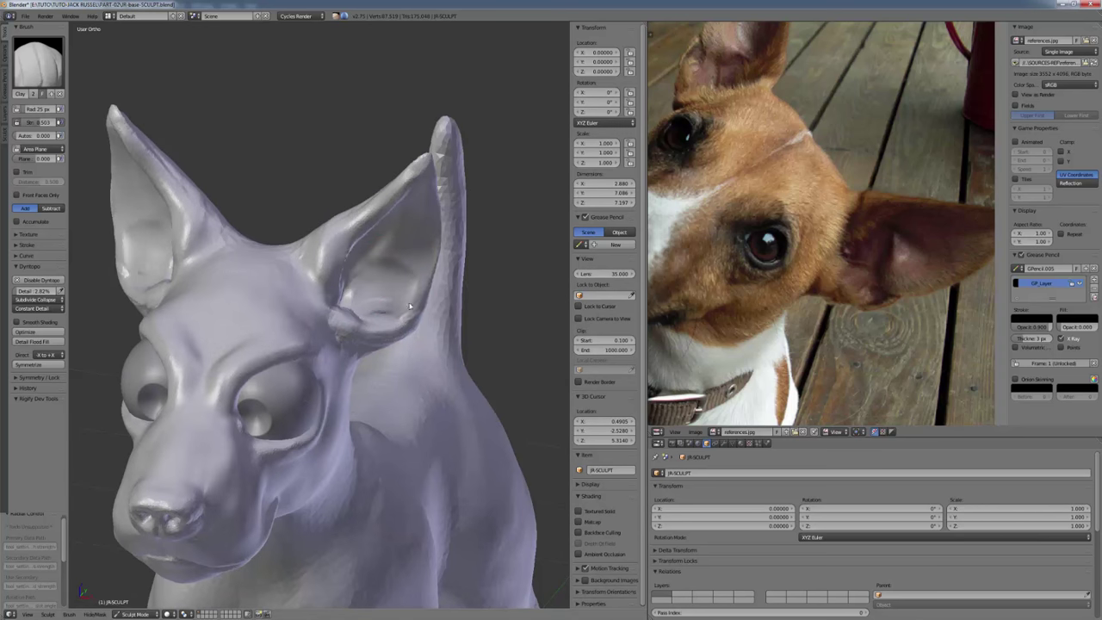
mouse_move(410, 306)
middle_mouse_down()
mouse_move(423, 248)
mouse_move(364, 264)
middle_mouse_up()
mouse_move(364, 263)
left_mouse_down()
mouse_move(375, 289)
mouse_move(402, 291)
mouse_move(413, 267)
mouse_move(388, 300)
left_mouse_up()
key("shift+f")
key("f")
mouse_move(388, 300)
middle_mouse_down()
mouse_move(333, 283)
mouse_move(344, 303)
mouse_move(333, 293)
middle_mouse_up()
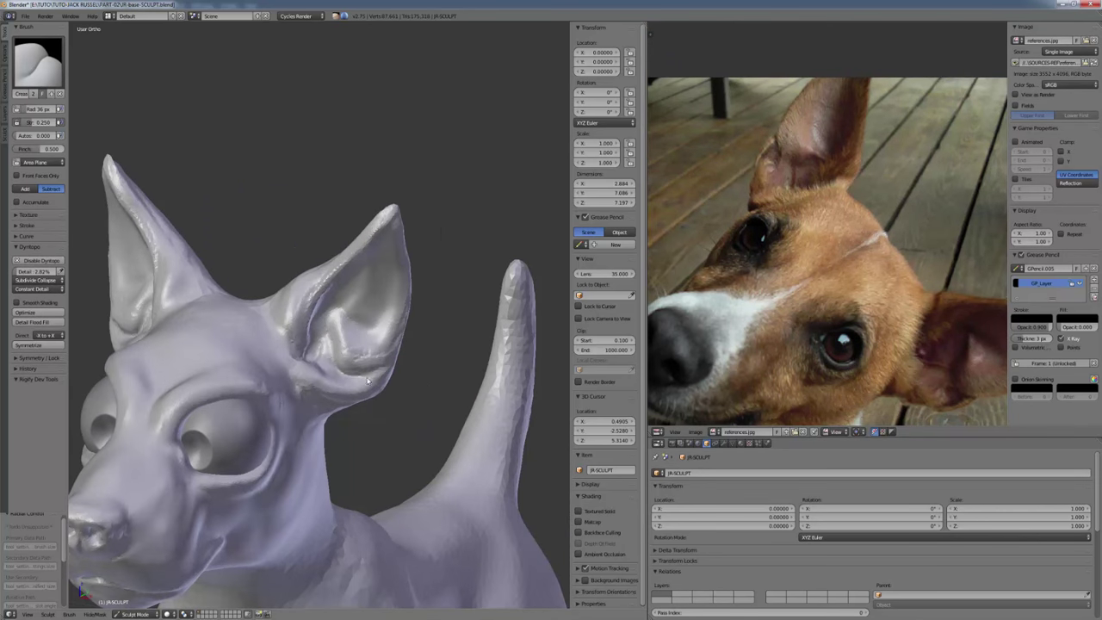
Thicken the outer rim and lower lobe of the ears with Clay strokes.
middle_click_drag(379, 324, 370, 334)
key("c")
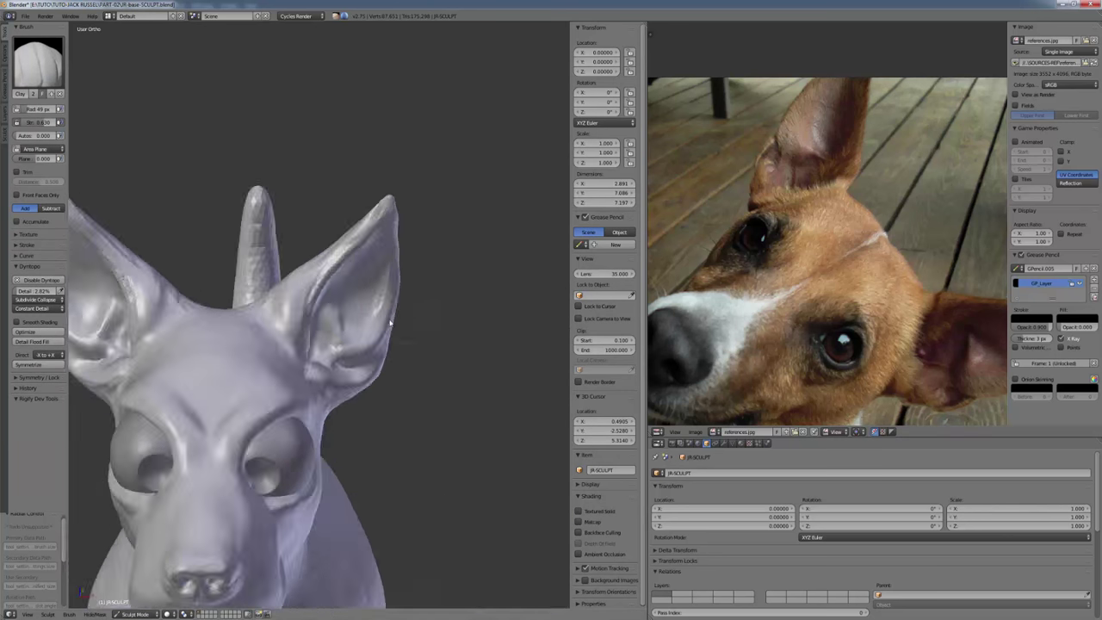
middle_click_drag(390, 323, 362, 323)
left_click_drag(376, 310, 345, 375)
middle_click_drag(371, 323, 345, 301)
key("f")
left_click(369, 293)
mouse_move(383, 362)
middle_mouse_down()
mouse_move(264, 386)
mouse_move(327, 408)
mouse_move(334, 379)
middle_mouse_up()
mouse_move(324, 401)
left_mouse_down()
mouse_move(344, 370)
mouse_move(317, 399)
left_mouse_up()
Carve the fold at the inner base of the ears with the Crease brush.
middle_click_drag(317, 399, 431, 430)
key("shift+c")
key("f")
left_click(371, 387)
key("f")
left_click(303, 388)
left_click_drag(303, 417, 300, 441)
mouse_move(300, 441)
middle_mouse_down()
mouse_move(321, 470)
mouse_move(319, 420)
middle_mouse_up()
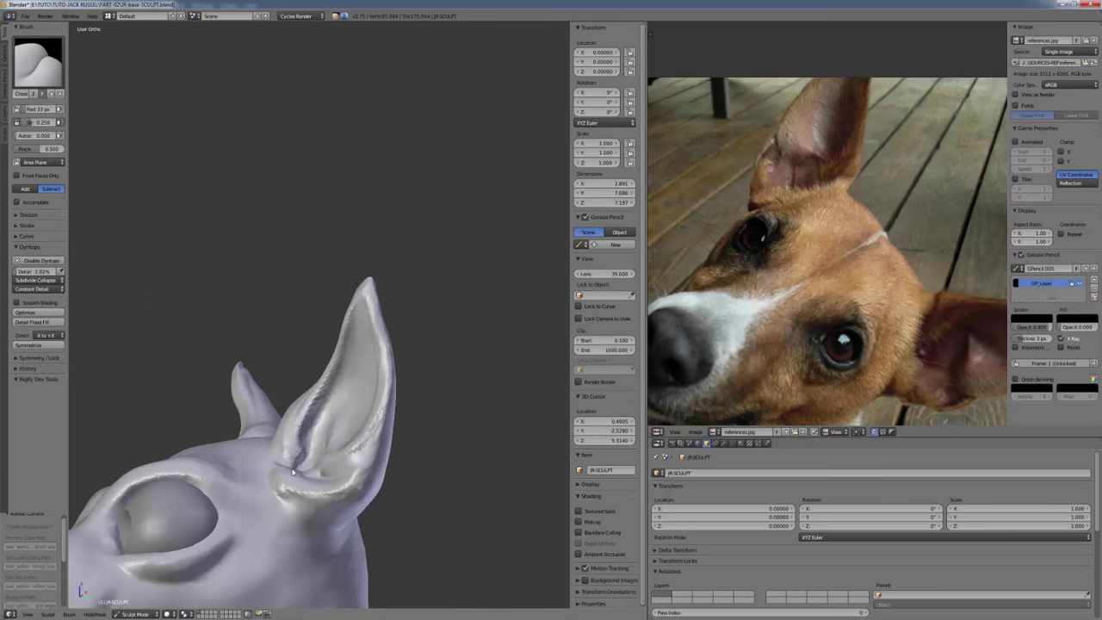
Reshape the crown between the ears and pull in the lower ear bases in front view with a large Grab brush.
mouse_move(293, 470)
middle_mouse_down()
mouse_move(278, 490)
mouse_move(214, 305)
mouse_move(424, 389)
mouse_move(360, 345)
mouse_move(480, 398)
middle_mouse_up()
scroll(480, 399, "down", 3)
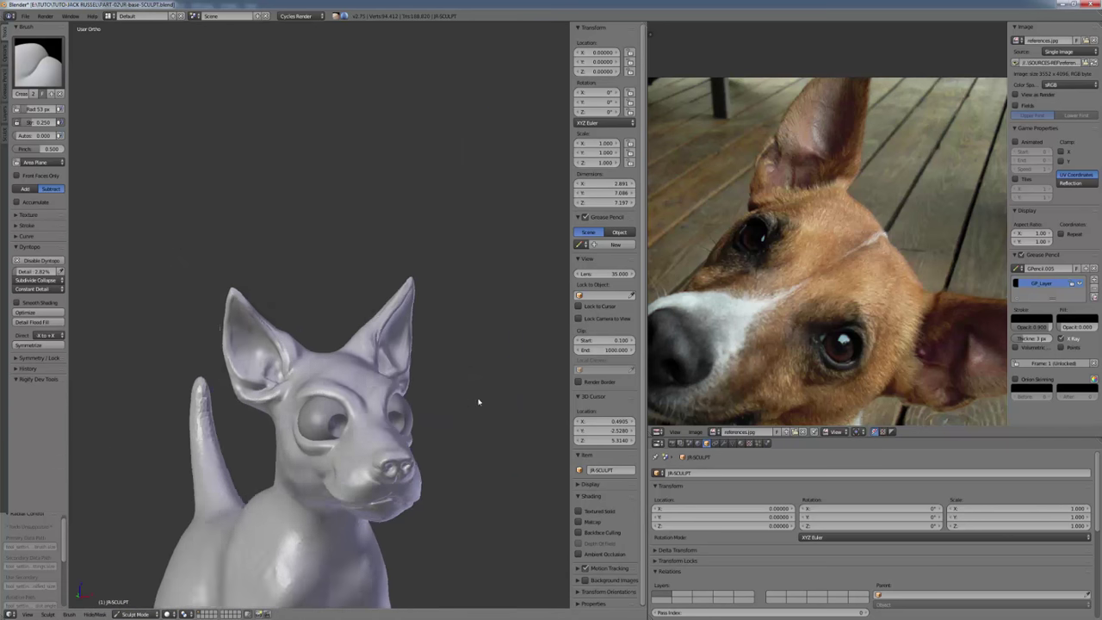
key("KP_1")
middle_click_drag(397, 435, 417, 379, "shift")
scroll(416, 379, "up", 2)
scroll(405, 387, "down", 6)
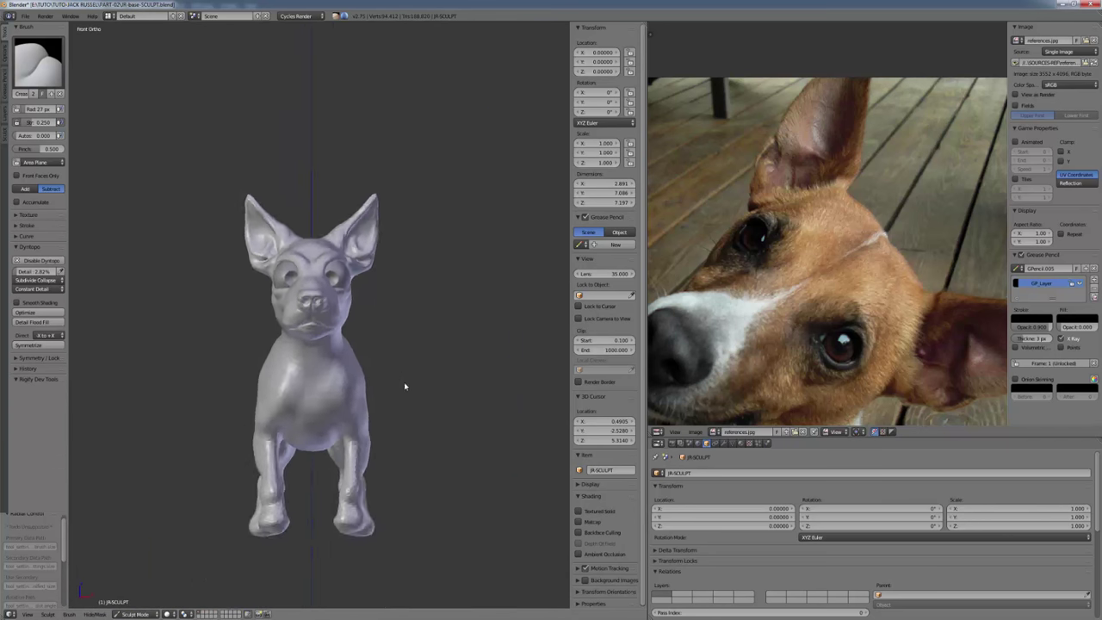
scroll(379, 270, "up", 9)
scroll(386, 267, "down", 2)
key("g")
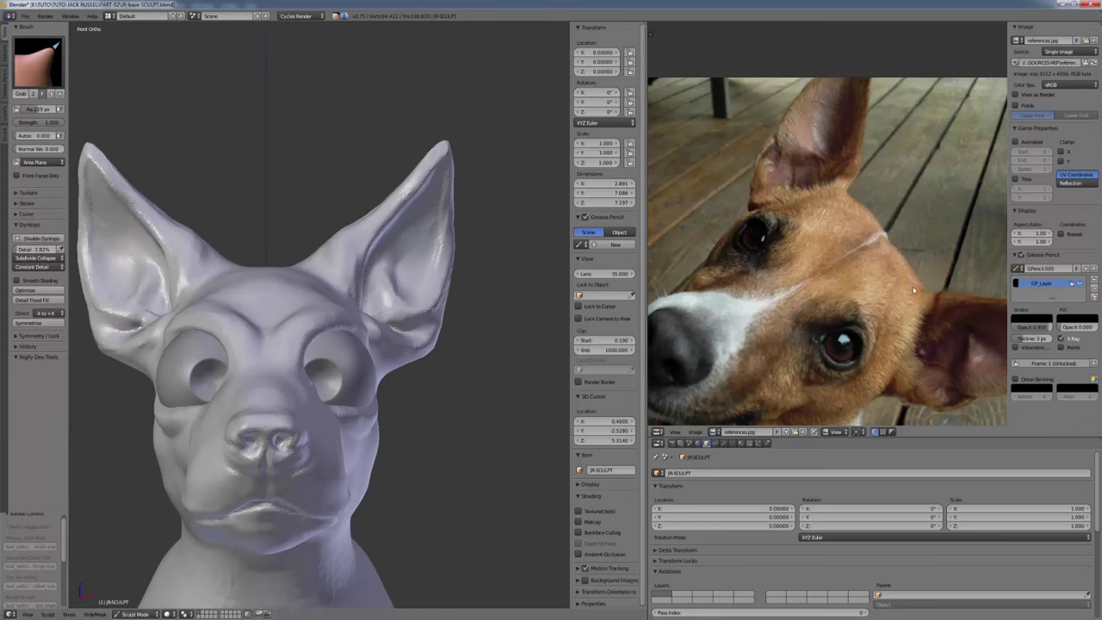
left_click_drag(319, 260, 353, 241)
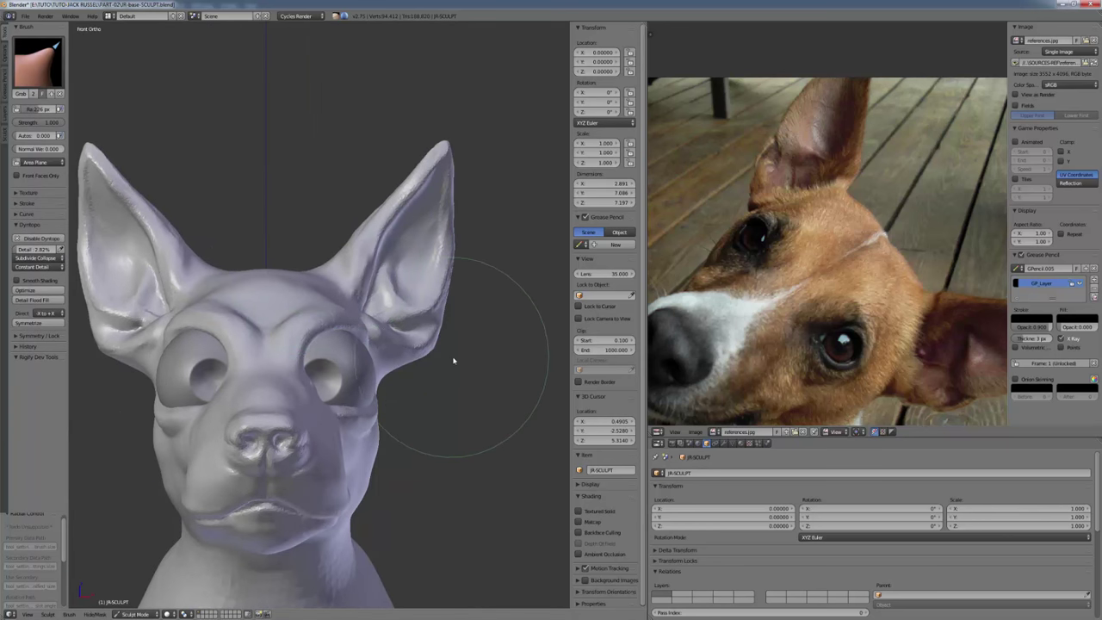
left_click_drag(389, 374, 379, 364)
Narrow the outer contour of the ears and shorten their tips with the Grab brush.
key("f")
left_click(488, 312)
left_click_drag(452, 301, 445, 302)
key("f")
left_click(461, 298)
left_click_drag(450, 260, 442, 256)
left_click_drag(446, 140, 435, 159)
left_click_drag(434, 294, 422, 288)
left_click_drag(441, 261, 435, 269)
Adjust the lower lobes and inner edges of the ears with the Grab brush for slimmer ears.
key("f")
left_click(379, 284)
left_click_drag(427, 314, 419, 319)
left_click_drag(370, 239, 363, 233)
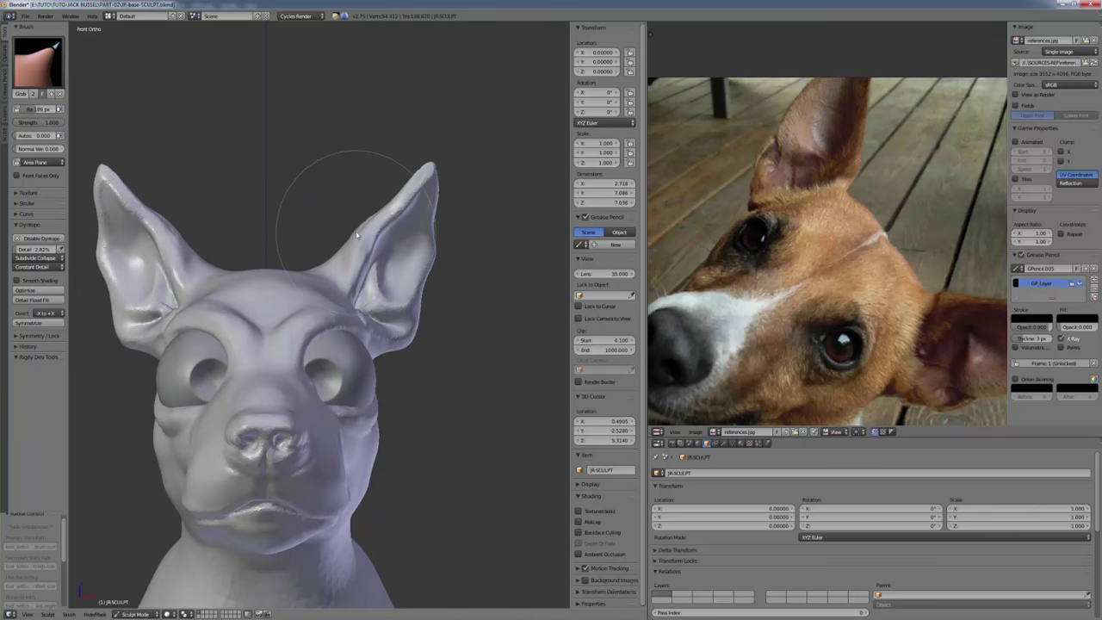
key("f")
middle_click_drag(293, 202, 376, 301)
left_click(353, 274)
left_click_drag(324, 264, 332, 260)
left_click_drag(357, 185, 362, 180)
Correct the curvature and thickness of the ears from other viewing angles with the Grab brush.
middle_click_drag(379, 370, 273, 297)
key("f")
mouse_move(268, 243)
middle_mouse_down()
mouse_move(332, 184)
mouse_move(295, 221)
mouse_move(262, 193)
middle_mouse_up()
left_click_drag(263, 192, 272, 190)
mouse_move(293, 194)
middle_mouse_down()
mouse_move(256, 180)
mouse_move(268, 241)
mouse_move(260, 233)
mouse_move(280, 176)
middle_mouse_up()
key("f")
left_click(305, 189)
left_click_drag(266, 179, 277, 190)
middle_click_drag(277, 189, 385, 262)
Pull the outer edges of the ears into shape from a three-quarter view with the Grab brush.
scroll(379, 262, "down", 3)
key("f")
left_click(279, 290)
left_click_drag(212, 260, 205, 256)
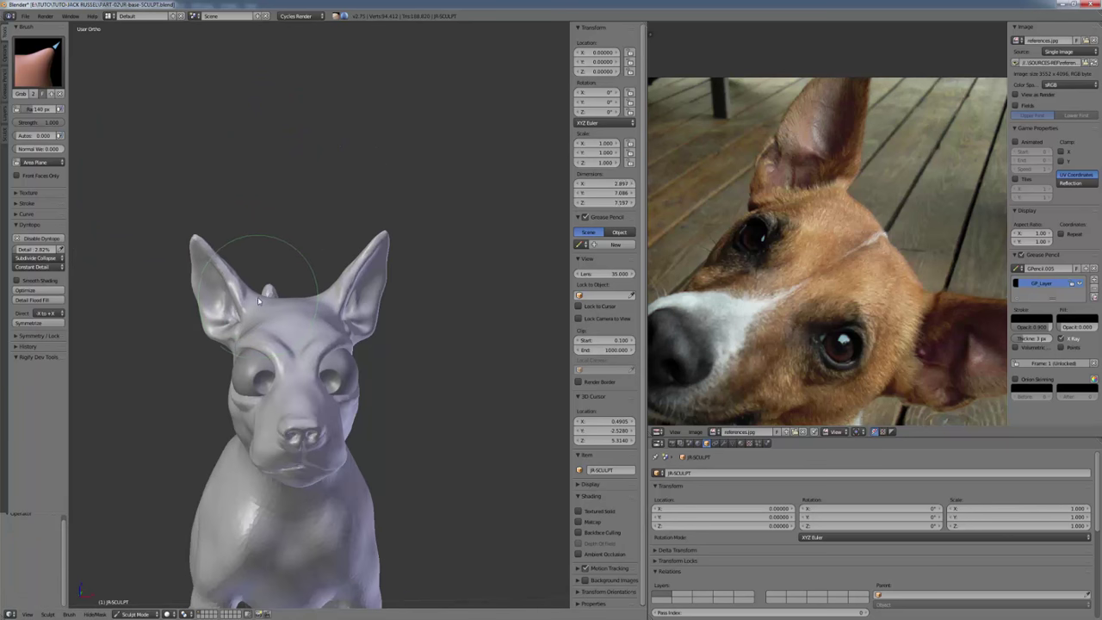
middle_click_drag(264, 304, 310, 337)
key("f")
left_click(315, 317)
left_click_drag(210, 316, 202, 305)
Switch the viewport to perspective and add volume to the ears with the Clay brush.
mouse_move(340, 282)
middle_mouse_down()
mouse_move(316, 218)
mouse_move(505, 250)
mouse_move(316, 261)
middle_mouse_up()
scroll(344, 221, "down", 3)
key("KP_5")
key("c")
scroll(316, 260, "up", 4)
left_click_drag(315, 260, 332, 235)
mouse_move(316, 261)
middle_mouse_down()
mouse_move(261, 329)
mouse_move(240, 301)
middle_mouse_up()
key("f")
left_click(323, 343)
left_click_drag(347, 336, 328, 339)
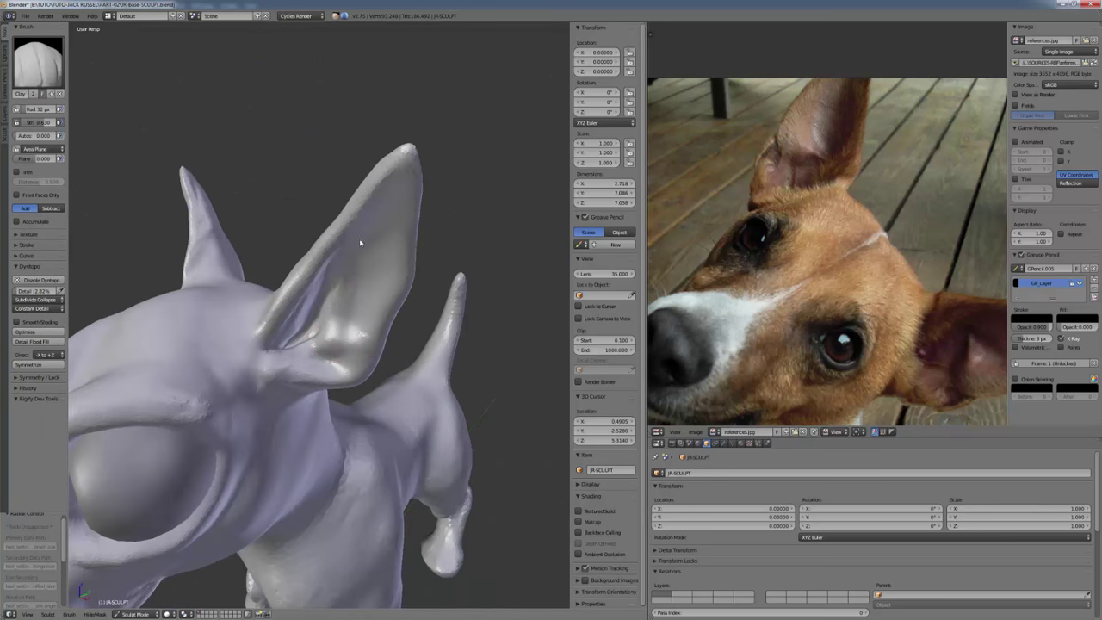
Build up the rounded forms of the neck, chest and body with the SculptDraw brush.
mouse_move(359, 243)
middle_mouse_down()
mouse_move(237, 335)
mouse_move(285, 262)
mouse_move(312, 276)
mouse_move(302, 275)
mouse_move(296, 315)
mouse_move(349, 350)
mouse_move(308, 284)
mouse_move(323, 306)
mouse_move(421, 325)
mouse_move(405, 371)
mouse_move(353, 373)
middle_mouse_up()
left_click(38, 65)
left_click(203, 158)
mouse_move(327, 328)
middle_mouse_down()
mouse_move(264, 320)
mouse_move(287, 337)
mouse_move(324, 331)
middle_mouse_up()
key("f")
mouse_move(325, 295)
left_mouse_down()
mouse_move(334, 309)
mouse_move(313, 258)
left_mouse_up()
mouse_move(313, 284)
middle_mouse_down()
mouse_move(313, 379)
mouse_move(333, 373)
middle_mouse_up()
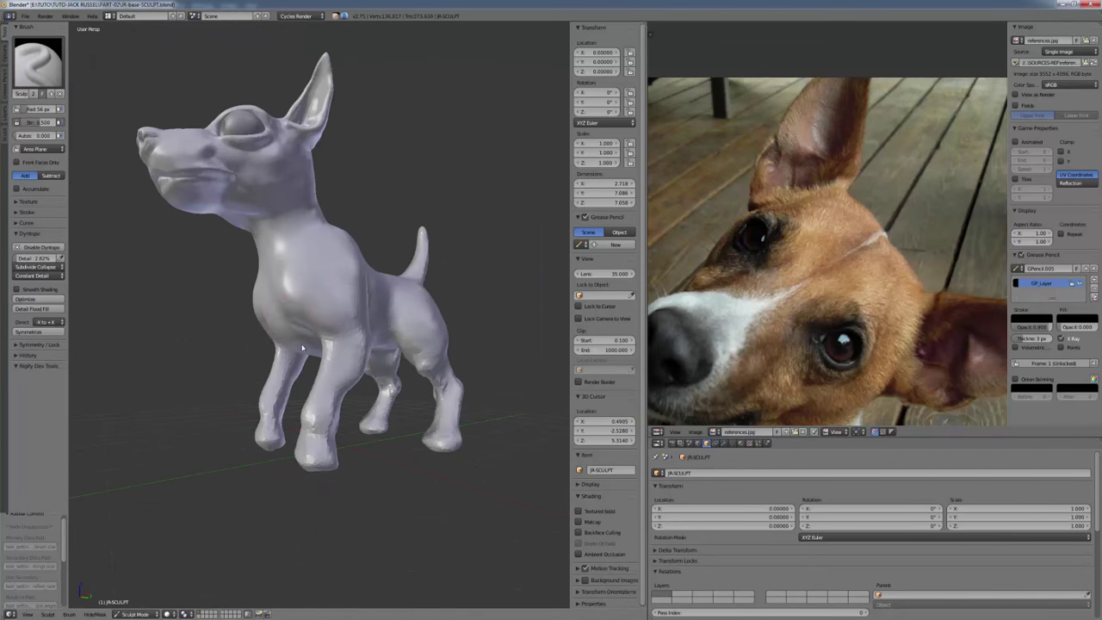
Sculpt the muscle and joint forms of the front legs with the Clay brush, using the body reference photos.
key("c")
scroll(787, 281, "down", 3)
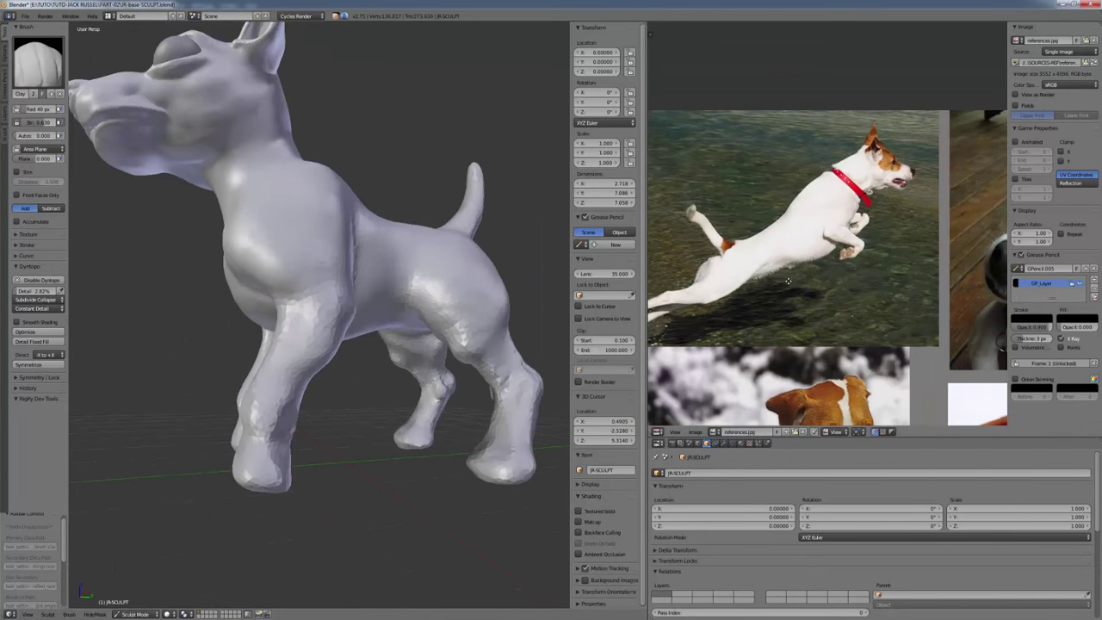
middle_click_drag(788, 280, 783, 305)
scroll(782, 305, "up", 2)
mouse_move(318, 302)
middle_mouse_down()
mouse_move(336, 322)
mouse_move(297, 334)
mouse_move(315, 326)
mouse_move(309, 315)
mouse_move(299, 351)
mouse_move(284, 328)
mouse_move(362, 265)
mouse_move(303, 310)
mouse_move(365, 357)
mouse_move(366, 378)
mouse_move(287, 374)
mouse_move(285, 304)
middle_mouse_up()
key("f")
middle_click_drag(308, 390, 298, 351)
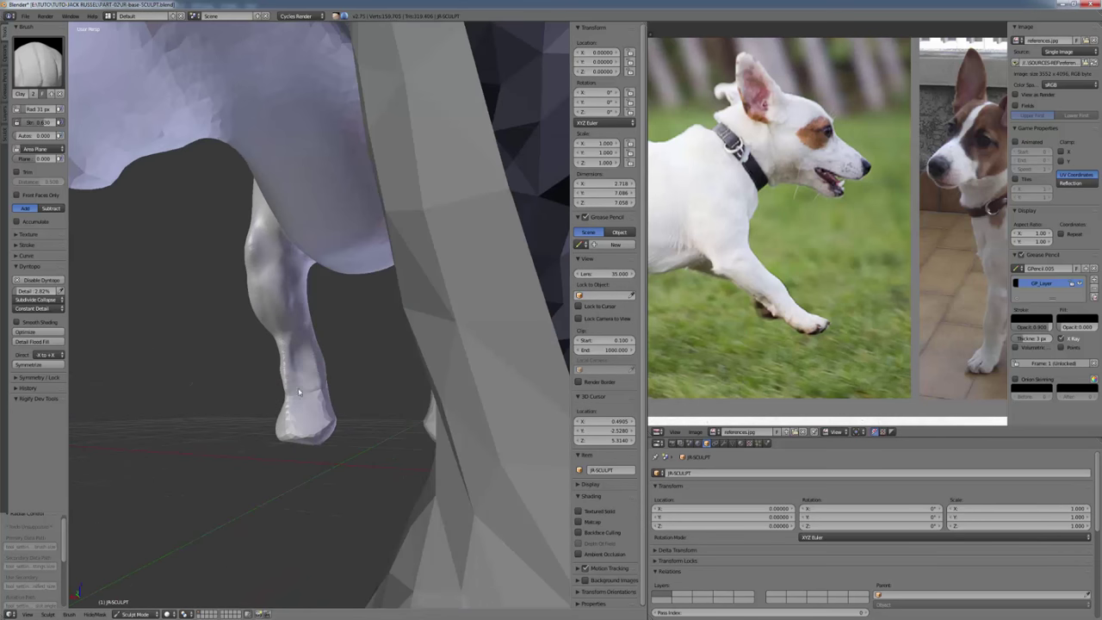
mouse_move(298, 393)
middle_mouse_down()
mouse_move(346, 282)
mouse_move(305, 315)
mouse_move(312, 348)
mouse_move(253, 381)
mouse_move(301, 295)
middle_mouse_up()
left_click_drag(301, 295, 328, 278)
mouse_move(329, 278)
middle_mouse_down()
mouse_move(297, 309)
mouse_move(360, 319)
middle_mouse_up()
Refine the front legs and shoulders with further Crease and Clay strokes.
key("shift+c")
left_click(38, 64)
left_click(201, 154)
key("c")
key("f")
left_click(377, 291)
left_click_drag(372, 282, 346, 353)
left_click_drag(368, 312, 346, 340)
Bring the standing dog's hindquarters into view in the reference image and sculpt the hind leg muscles with Clay.
mouse_move(369, 258)
middle_mouse_down()
mouse_move(395, 250)
mouse_move(482, 327)
middle_mouse_up()
middle_click_drag(886, 247, 661, 252)
middle_click_drag(371, 275, 425, 332)
left_click_drag(430, 327, 413, 306)
mouse_move(413, 284)
middle_mouse_down()
mouse_move(438, 299)
mouse_move(441, 267)
middle_mouse_up()
key("f")
left_click(447, 284)
left_click_drag(427, 291, 444, 281)
mouse_move(474, 320)
middle_mouse_down()
mouse_move(362, 338)
mouse_move(336, 314)
mouse_move(393, 294)
mouse_move(393, 315)
mouse_move(422, 307)
mouse_move(425, 373)
mouse_move(375, 304)
mouse_move(284, 261)
mouse_move(258, 301)
mouse_move(385, 230)
middle_mouse_up()
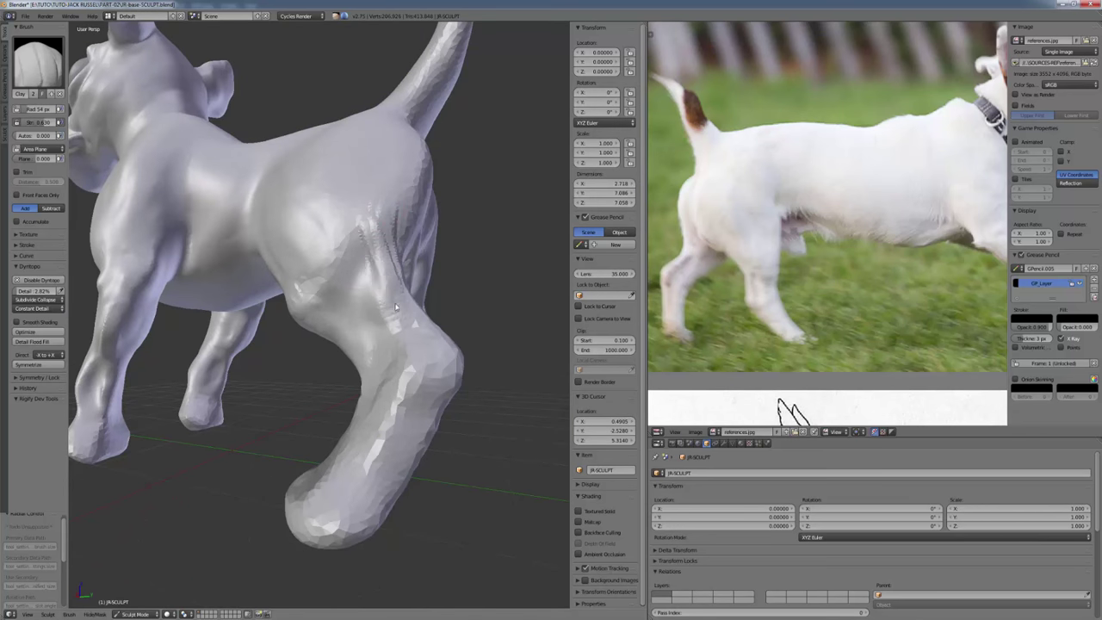
Model the anus detail beneath the tail with the Clay and Crease brushes and blend the surrounding surface.
middle_click_drag(396, 306, 318, 326)
mouse_move(295, 271)
middle_mouse_down()
mouse_move(401, 277)
mouse_move(335, 267)
mouse_move(301, 275)
mouse_move(417, 261)
middle_mouse_up()
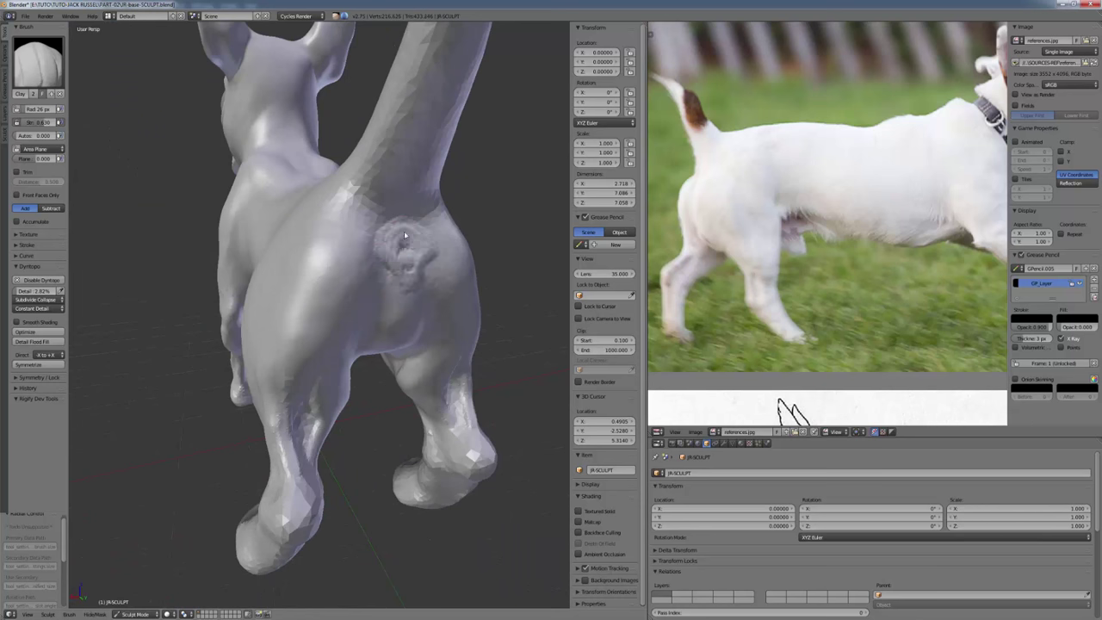
key("shift+c")
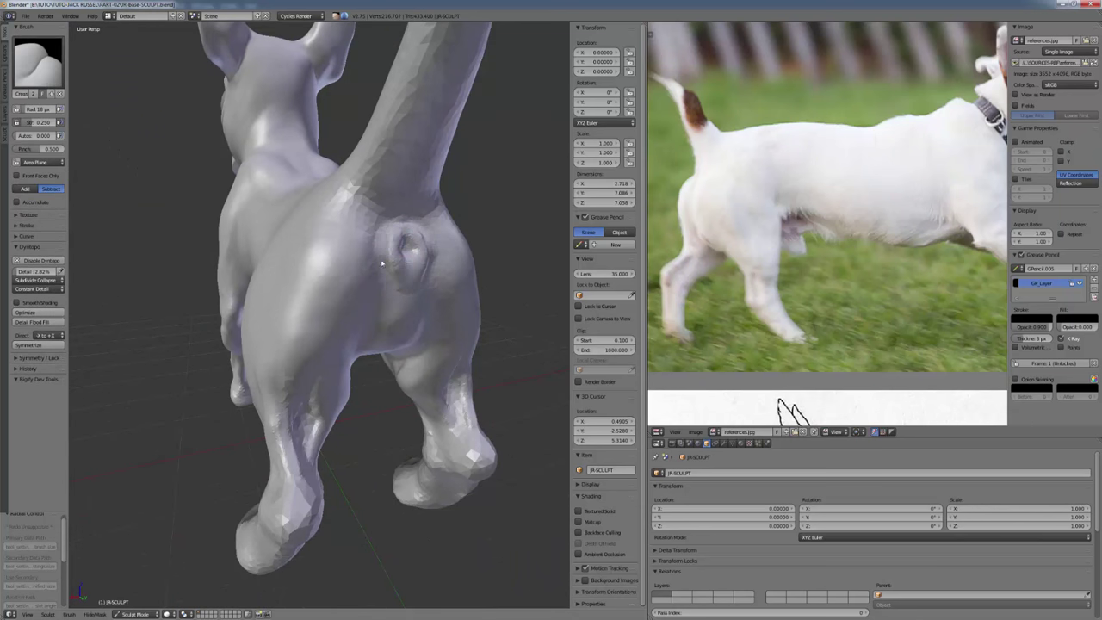
key("c")
left_click_drag(391, 243, 387, 285)
left_click_drag(373, 216, 341, 208)
mouse_move(431, 220)
middle_mouse_down()
mouse_move(405, 178)
mouse_move(392, 224)
middle_mouse_up()
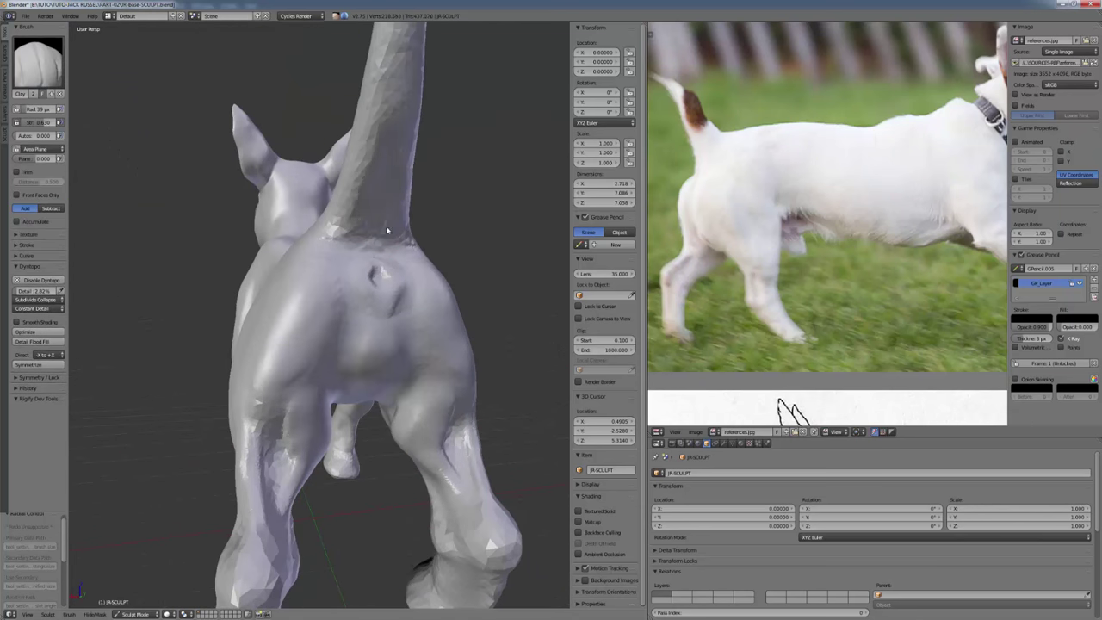
Refine the tail and its junction with the rump using the Clay brush.
left_click_drag(355, 197, 351, 232)
mouse_move(353, 215)
middle_mouse_down()
mouse_move(451, 203)
mouse_move(440, 239)
middle_mouse_up()
mouse_move(350, 342)
middle_mouse_down()
mouse_move(339, 208)
mouse_move(263, 263)
middle_mouse_up()
left_click_drag(245, 250, 246, 330)
middle_click_drag(297, 267, 251, 245)
left_click_drag(251, 234, 265, 288)
middle_click_drag(284, 284, 250, 267)
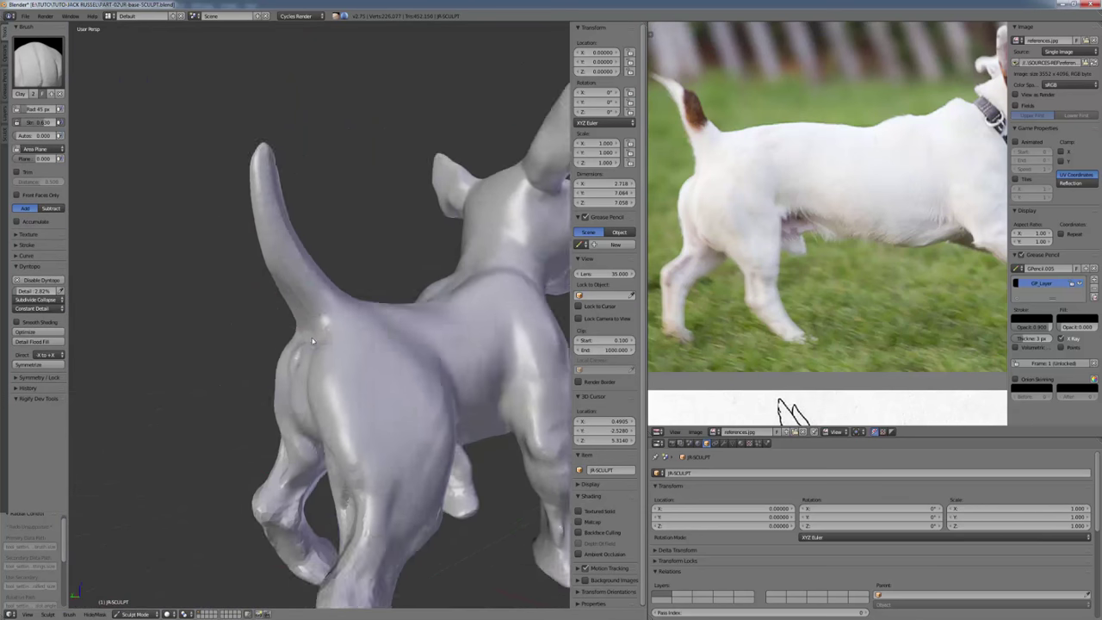
Build up the muscles on the back and outer side of the thighs down towards the hocks with Clay.
middle_click_drag(249, 361, 345, 344)
left_click_drag(355, 375, 339, 387)
middle_click_drag(352, 325, 372, 249)
key("f")
left_click(379, 379)
left_click_drag(381, 382, 378, 430)
middle_click_drag(379, 422, 361, 431)
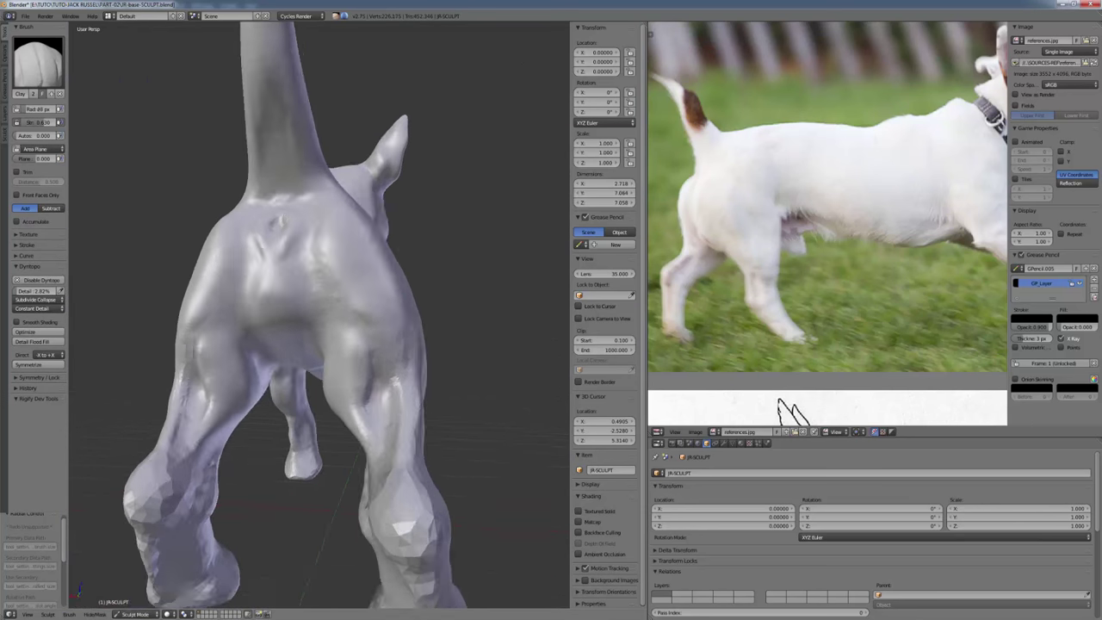
middle_click_drag(413, 369, 344, 383)
key("f")
left_click(376, 321)
left_click_drag(369, 313, 382, 398)
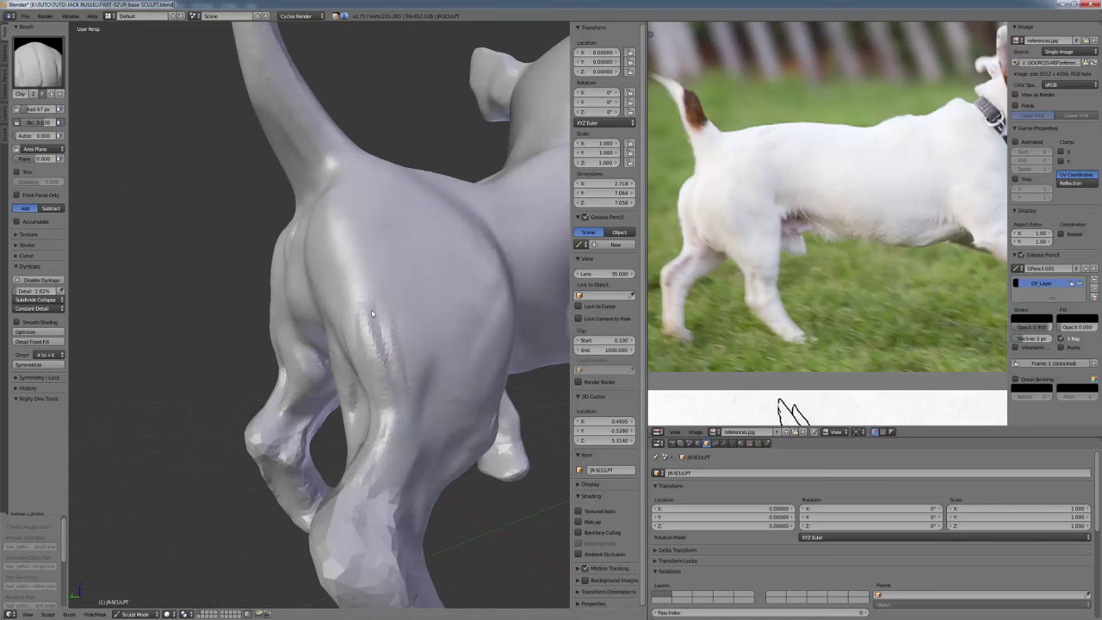
Sculpt the tendons running down the hind leg below the hock with a smaller Clay brush.
middle_click_drag(413, 430, 379, 374)
key("f")
mouse_move(478, 299)
middle_mouse_down()
mouse_move(303, 298)
mouse_move(394, 451)
mouse_move(337, 431)
mouse_move(415, 437)
mouse_move(405, 448)
mouse_move(438, 463)
mouse_move(357, 394)
mouse_move(303, 405)
middle_mouse_up()
left_click_drag(303, 438, 303, 405)
mouse_move(303, 404)
middle_mouse_down()
mouse_move(258, 349)
mouse_move(336, 370)
middle_mouse_up()
key("f")
left_click(336, 370)
left_click_drag(334, 379, 343, 512)
left_click_drag(352, 383, 363, 499)
Build up the sides of the lower hind leg towards the foot with Clay.
middle_click_drag(319, 386, 265, 403)
left_click_drag(334, 430, 374, 508)
left_click_drag(370, 437, 348, 482)
mouse_move(361, 430)
middle_mouse_down()
mouse_move(305, 413)
mouse_move(310, 400)
middle_mouse_up()
left_click_drag(312, 396, 345, 475)
mouse_move(353, 349)
middle_mouse_down()
mouse_move(307, 355)
mouse_move(314, 398)
middle_mouse_up()
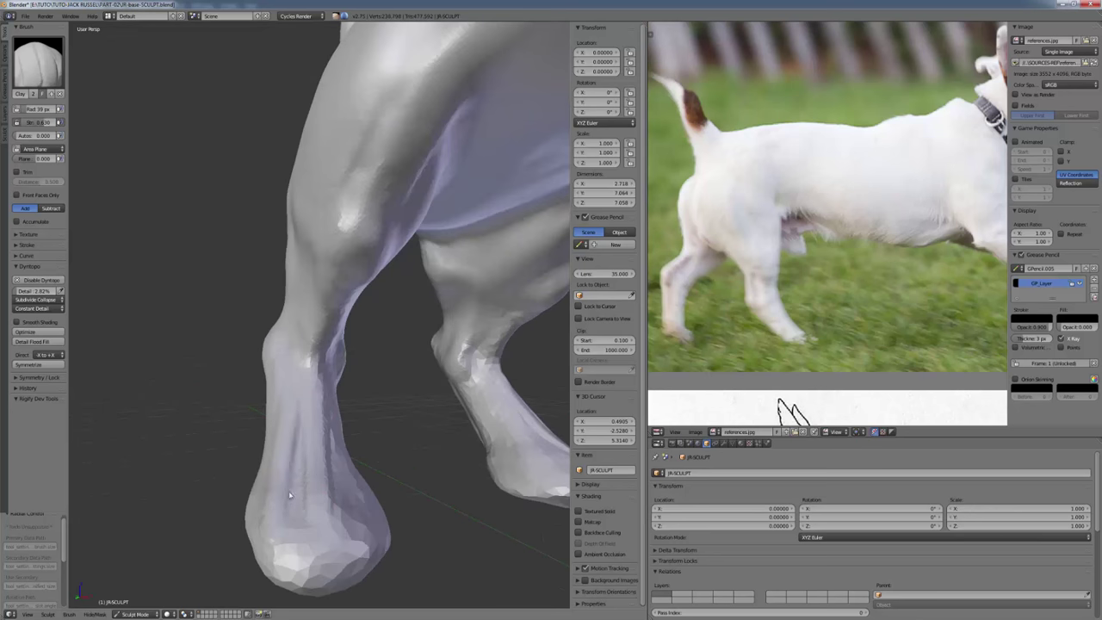
Bring the dog skeleton drawing into view in the reference image and sculpt the groove along the hind metatarsus with Clay.
mouse_move(810, 336)
middle_mouse_down()
mouse_move(829, 265)
mouse_move(774, 215)
mouse_move(807, 286)
mouse_move(719, 353)
mouse_move(934, 344)
middle_mouse_up()
scroll(755, 322, "up", 1)
scroll(817, 241, "down", 2)
middle_click_drag(495, 473, 359, 242)
middle_click_drag(397, 282, 316, 422)
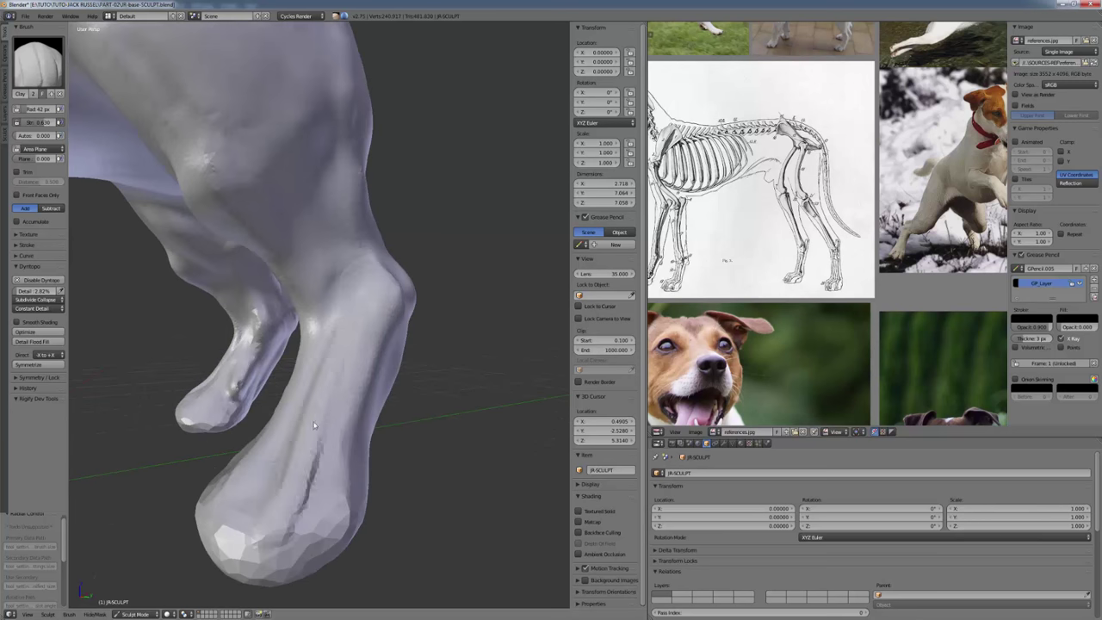
left_click_drag(315, 431, 308, 510)
Refine the hock and the side of the hind metatarsus with Clay.
scroll(315, 453, "down", 6)
mouse_move(315, 452)
middle_mouse_down()
mouse_move(331, 387)
mouse_move(292, 370)
middle_mouse_up()
left_click_drag(295, 379, 305, 347)
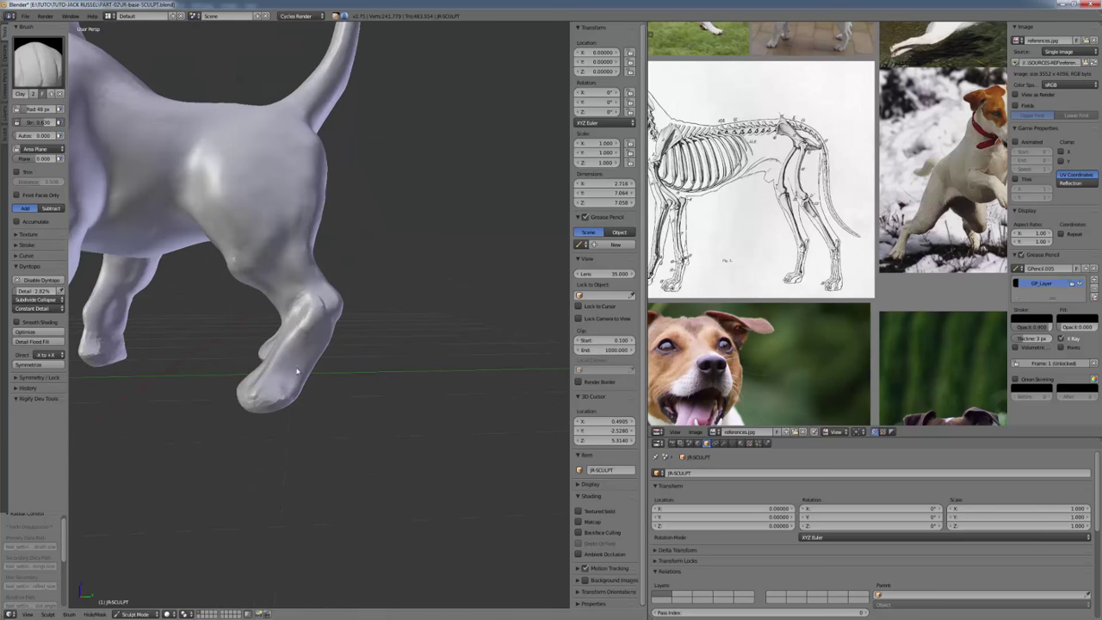
scroll(297, 371, "up", 2)
mouse_move(297, 371)
middle_mouse_down()
mouse_move(362, 334)
mouse_move(413, 379)
middle_mouse_up()
left_click_drag(418, 310, 391, 359)
mouse_move(391, 359)
middle_mouse_down()
mouse_move(369, 356)
mouse_move(383, 284)
middle_mouse_up()
left_click_drag(387, 286, 409, 265)
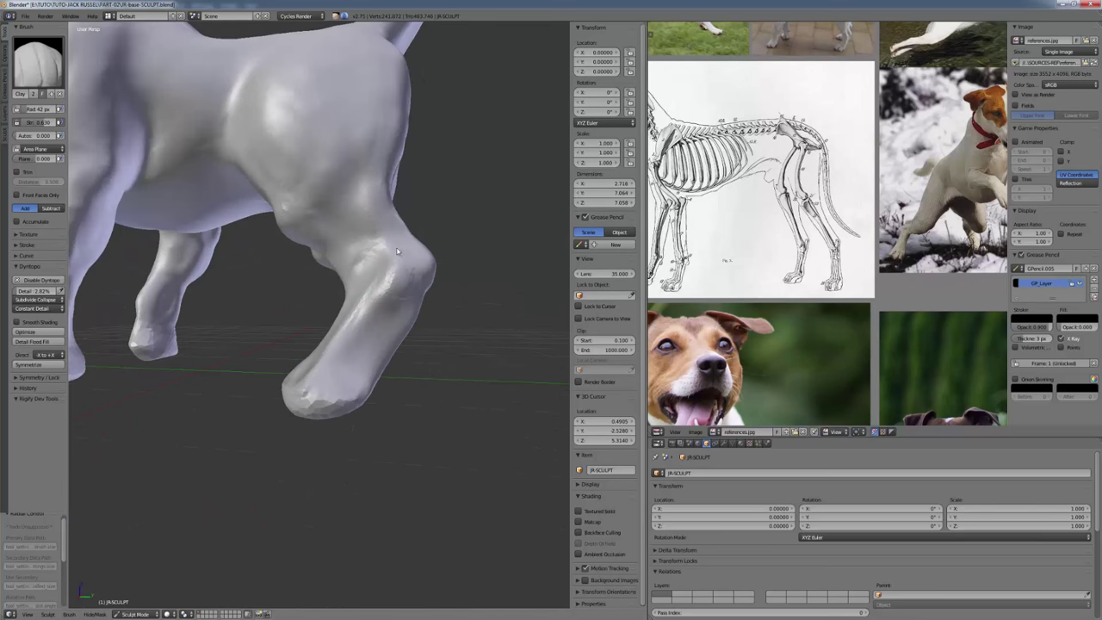
Sculpt the underside of the hind leg near the hock with Clay.
scroll(397, 251, "down", 2)
mouse_move(397, 252)
middle_mouse_down()
mouse_move(318, 301)
mouse_move(209, 332)
mouse_move(301, 275)
mouse_move(344, 224)
middle_mouse_up()
scroll(209, 332, "down", 4)
scroll(210, 332, "up", 6)
left_click_drag(355, 293, 375, 318)
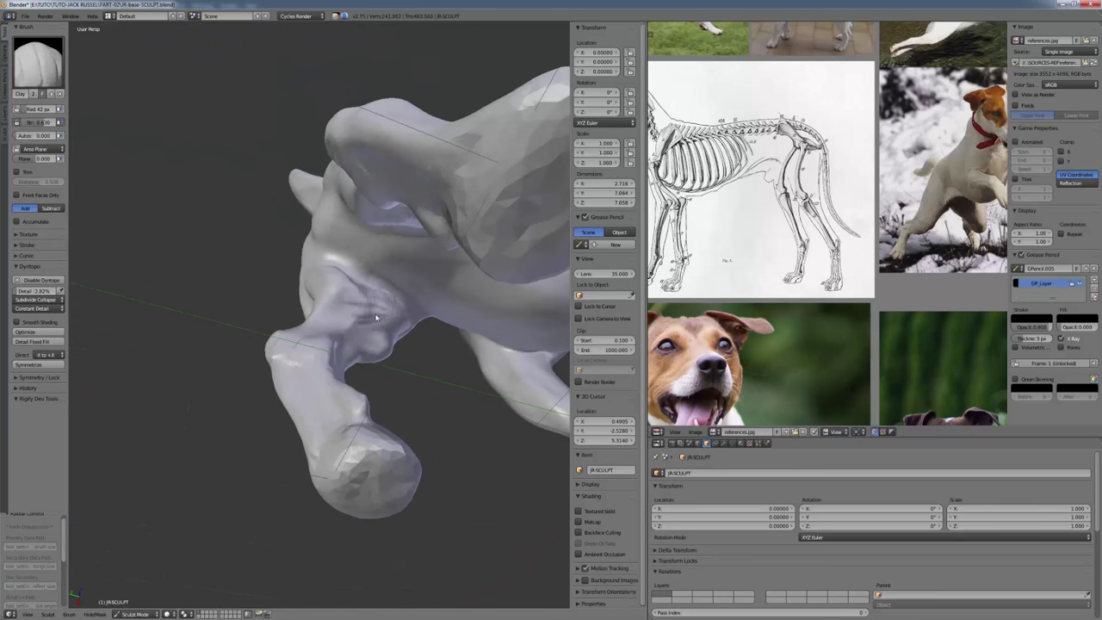
Examine the front paws of the dog standing on the tiled floor in the reference image against the model's front legs.
mouse_move(375, 318)
middle_mouse_down()
mouse_move(340, 283)
mouse_move(393, 290)
mouse_move(460, 367)
mouse_move(300, 384)
mouse_move(472, 382)
mouse_move(336, 386)
mouse_move(273, 364)
mouse_move(291, 333)
mouse_move(235, 334)
middle_mouse_up()
scroll(460, 367, "down", 3)
scroll(472, 382, "down", 3)
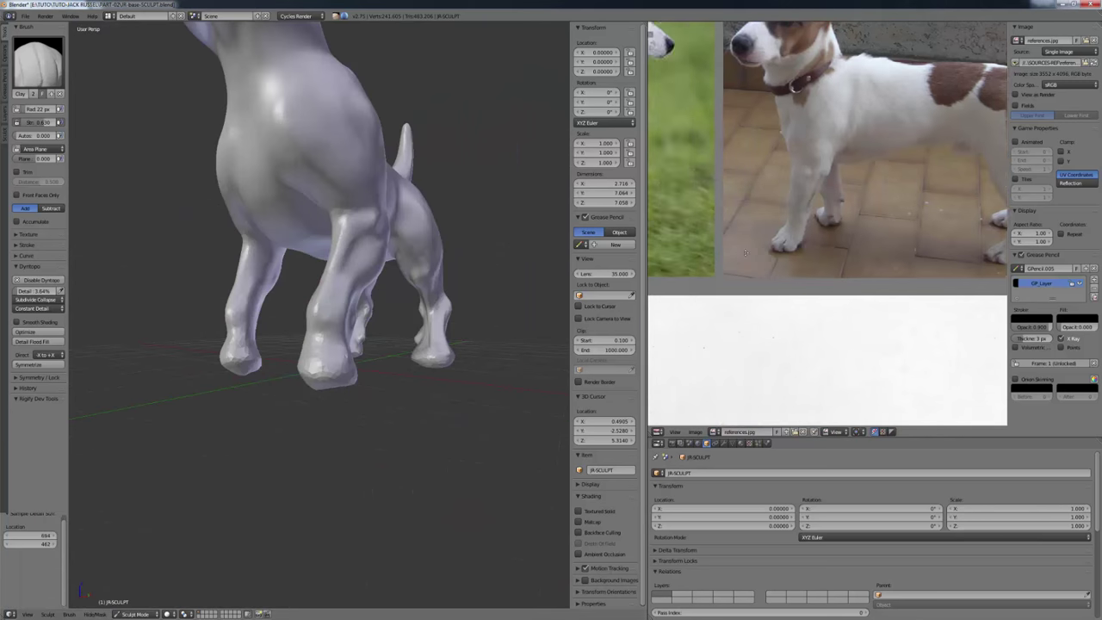
middle_click_drag(782, 263, 744, 266)
scroll(743, 266, "up", 3)
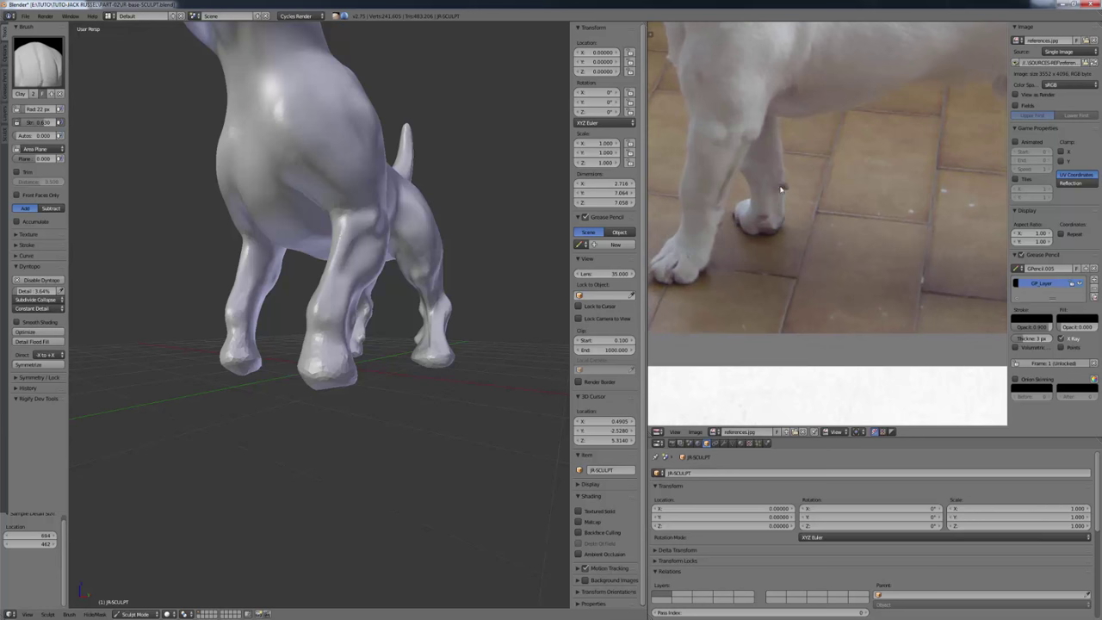
middle_click_drag(327, 356, 404, 349)
middle_click_drag(765, 216, 796, 190)
scroll(774, 190, "down", 1)
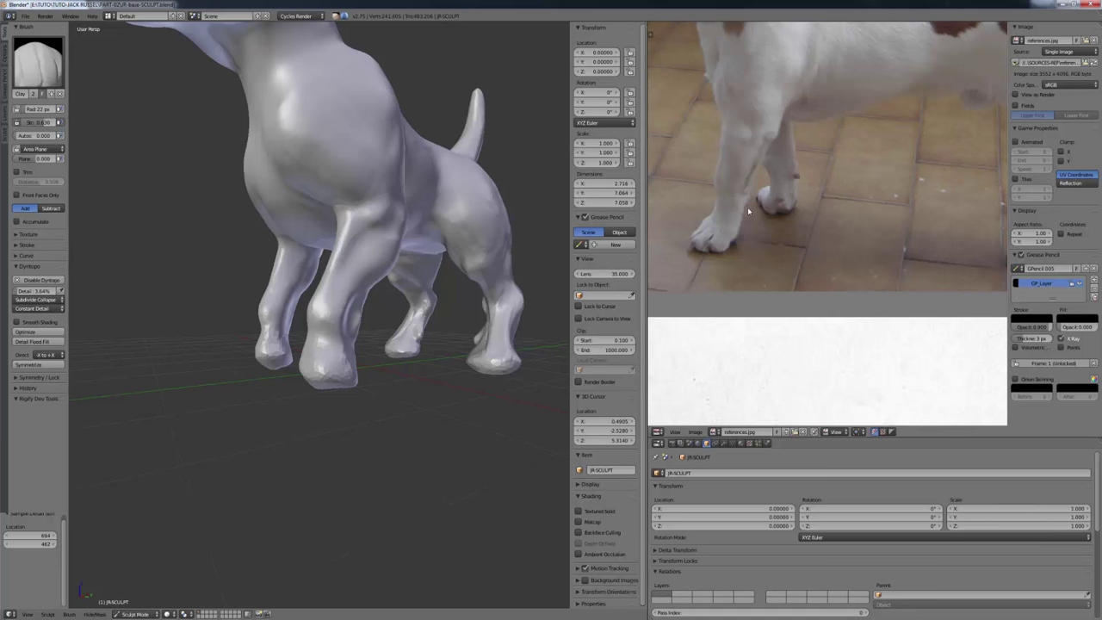
Build up a dewclaw bump on the inner side of the front leg above the paw with Clay.
middle_click_drag(337, 312, 315, 362)
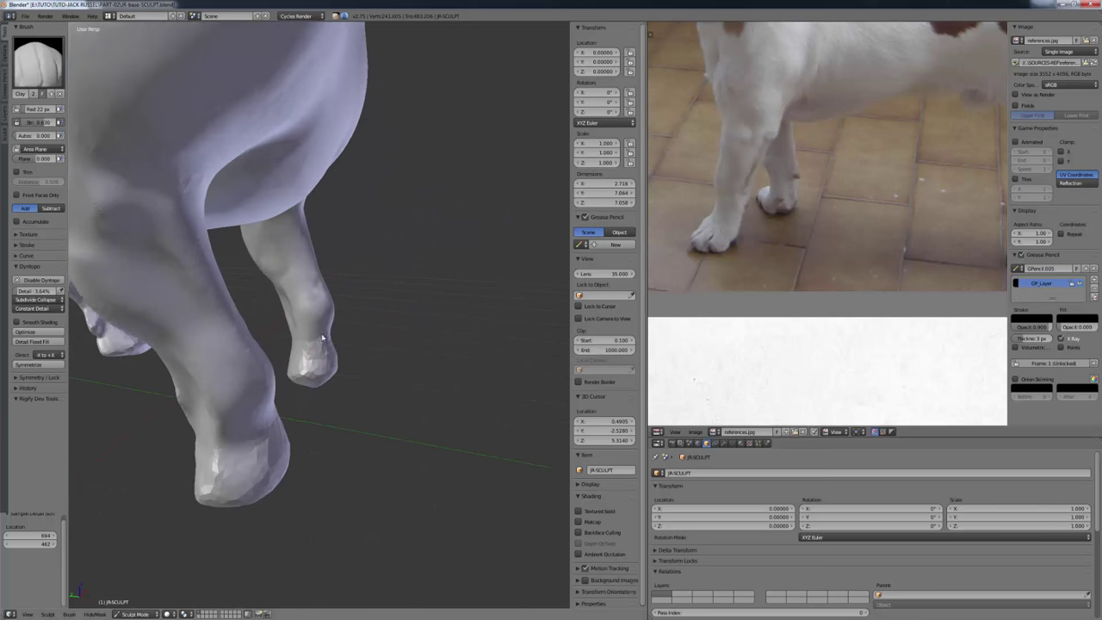
scroll(314, 282, "up", 2)
left_click(312, 299)
key("KP_Decimal")
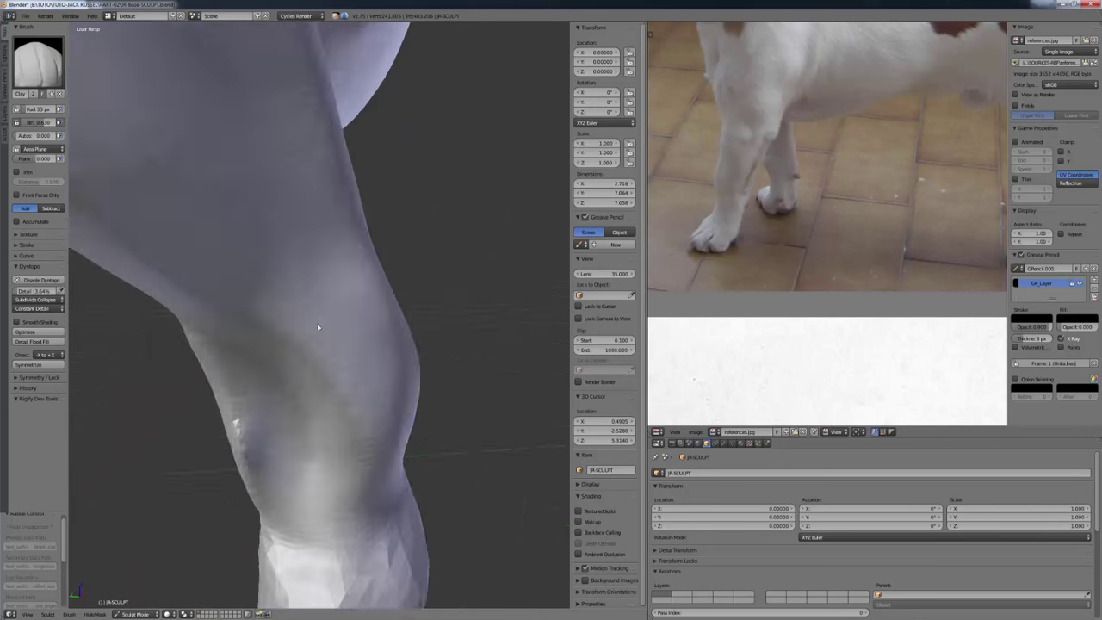
scroll(317, 322, "down", 5)
middle_click_drag(269, 331, 315, 355)
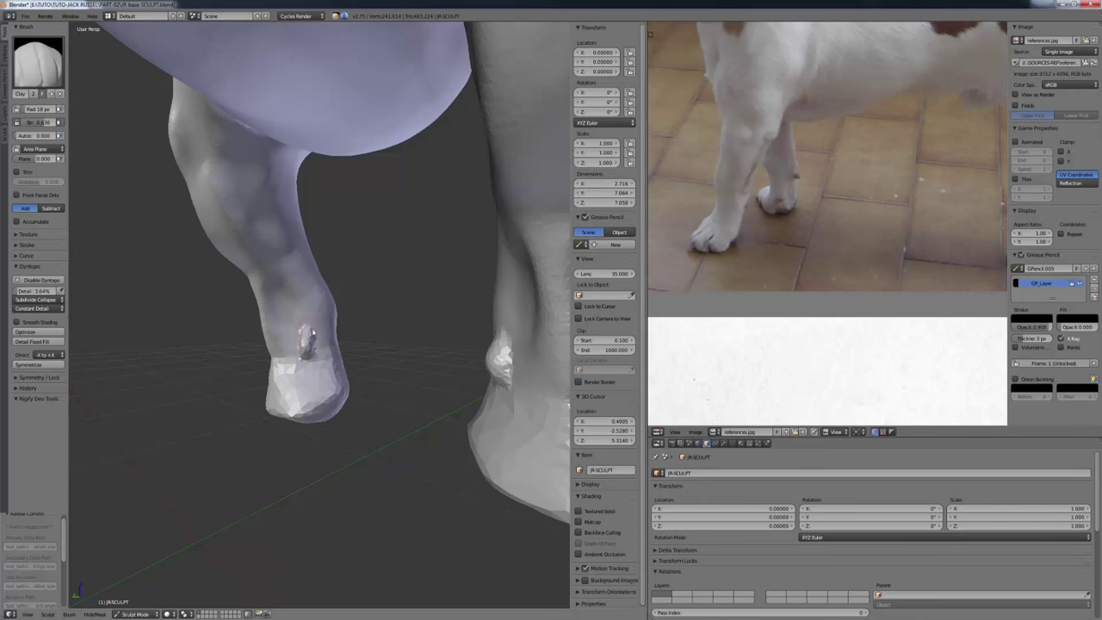
Sculpt ridges down to the toes and build up the front edge of the front paw with Clay.
mouse_move(312, 375)
middle_mouse_down()
mouse_move(325, 393)
mouse_move(319, 379)
mouse_move(314, 397)
mouse_move(303, 396)
middle_mouse_up()
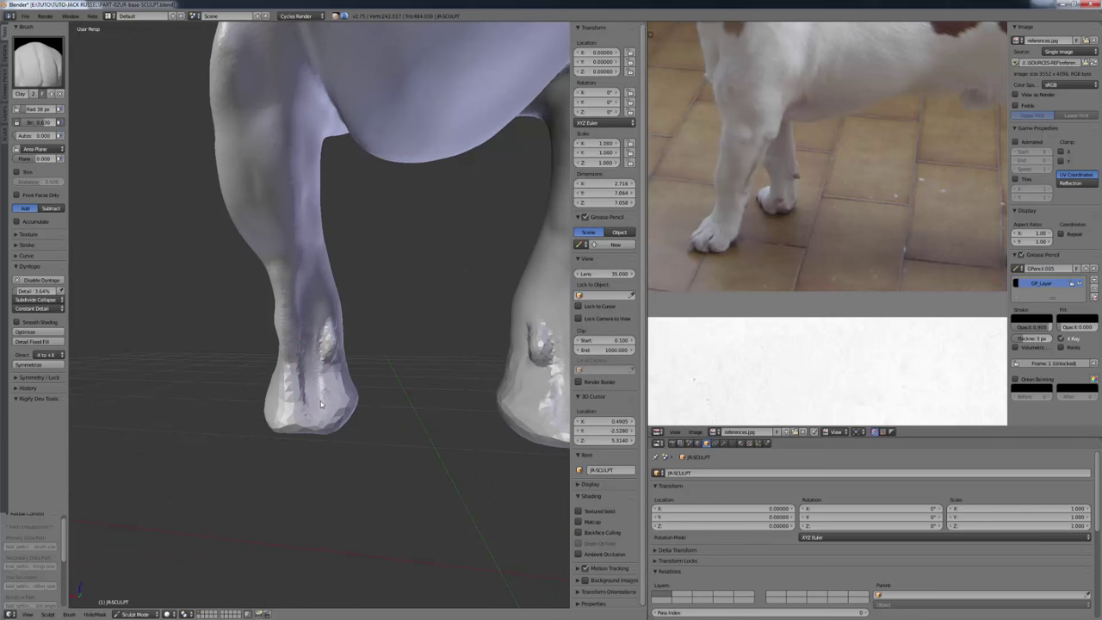
middle_click_drag(299, 407, 349, 403)
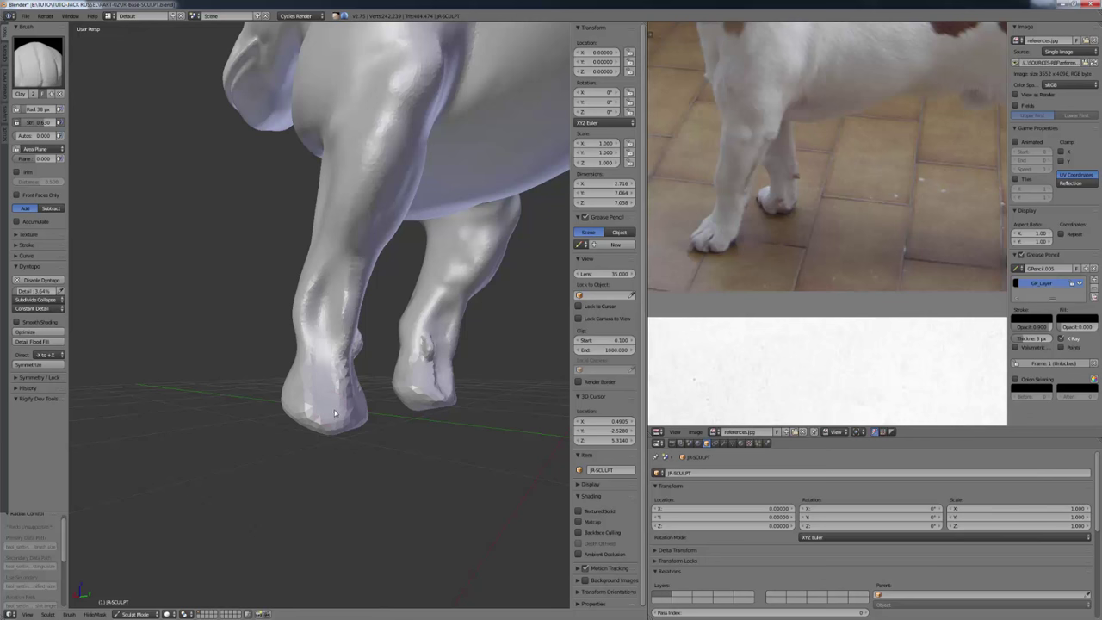
mouse_move(335, 413)
middle_mouse_down()
mouse_move(312, 400)
mouse_move(317, 411)
mouse_move(292, 416)
mouse_move(295, 397)
mouse_move(308, 399)
middle_mouse_up()
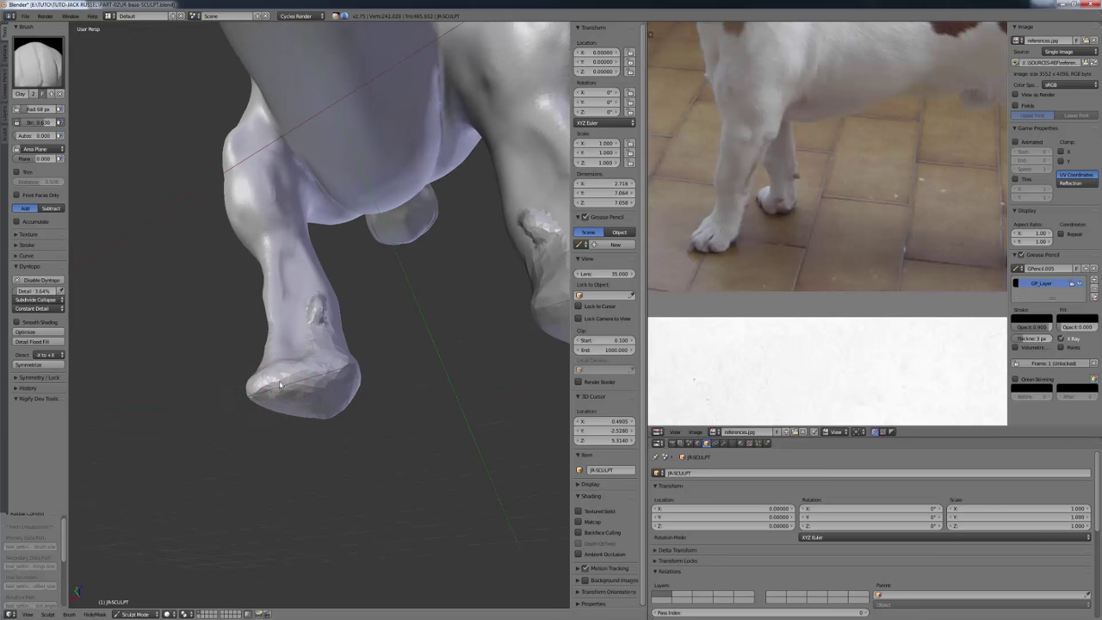
mouse_move(270, 396)
middle_mouse_down()
mouse_move(318, 343)
mouse_move(423, 401)
mouse_move(362, 395)
mouse_move(425, 369)
mouse_move(405, 378)
middle_mouse_up()
key("f")
left_click(353, 403)
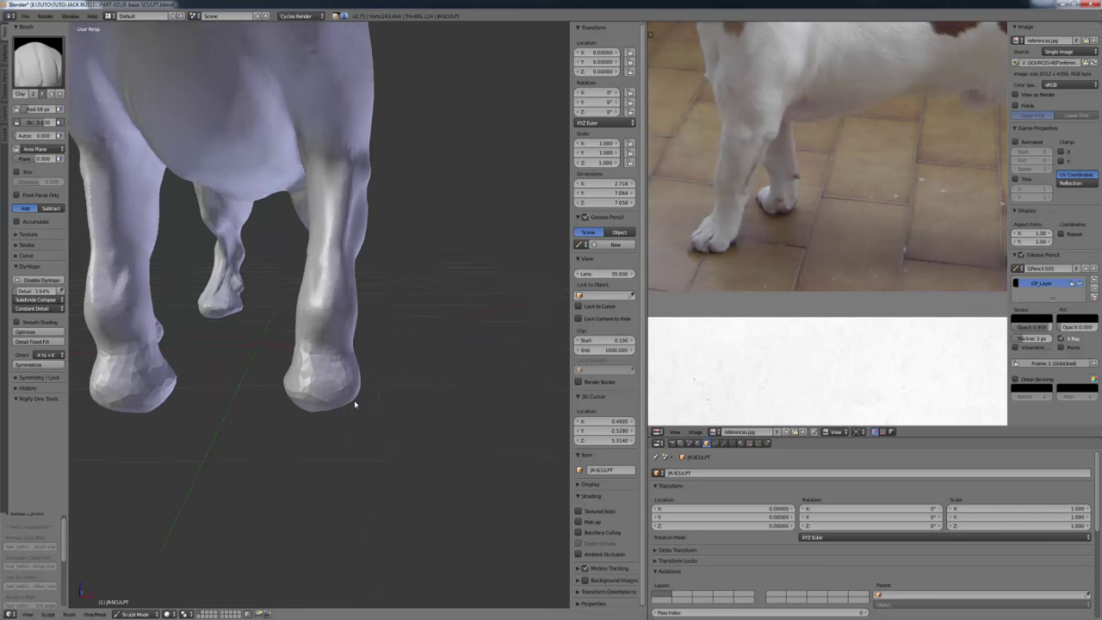
Shape the individual toes on the front of the front paw with Clay.
mouse_move(354, 402)
middle_mouse_down()
mouse_move(330, 381)
mouse_move(357, 345)
mouse_move(349, 380)
middle_mouse_up()
key("f")
left_click(348, 379)
mouse_move(346, 377)
left_mouse_down()
mouse_move(342, 352)
mouse_move(334, 358)
left_mouse_up()
mouse_move(372, 372)
middle_mouse_down()
mouse_move(357, 396)
mouse_move(332, 390)
mouse_move(386, 401)
middle_mouse_up()
left_click_drag(314, 372, 331, 351)
Pull the front paw's toes forward in the side view with Grab and undo the last pull.
middle_click_drag(340, 378, 300, 399)
key("g")
key("f")
left_click(335, 398)
mouse_move(424, 389)
middle_mouse_down()
mouse_move(393, 398)
mouse_move(268, 359)
middle_mouse_up()
key("KP_3")
key("f")
left_click(261, 366)
left_click_drag(323, 353, 303, 354)
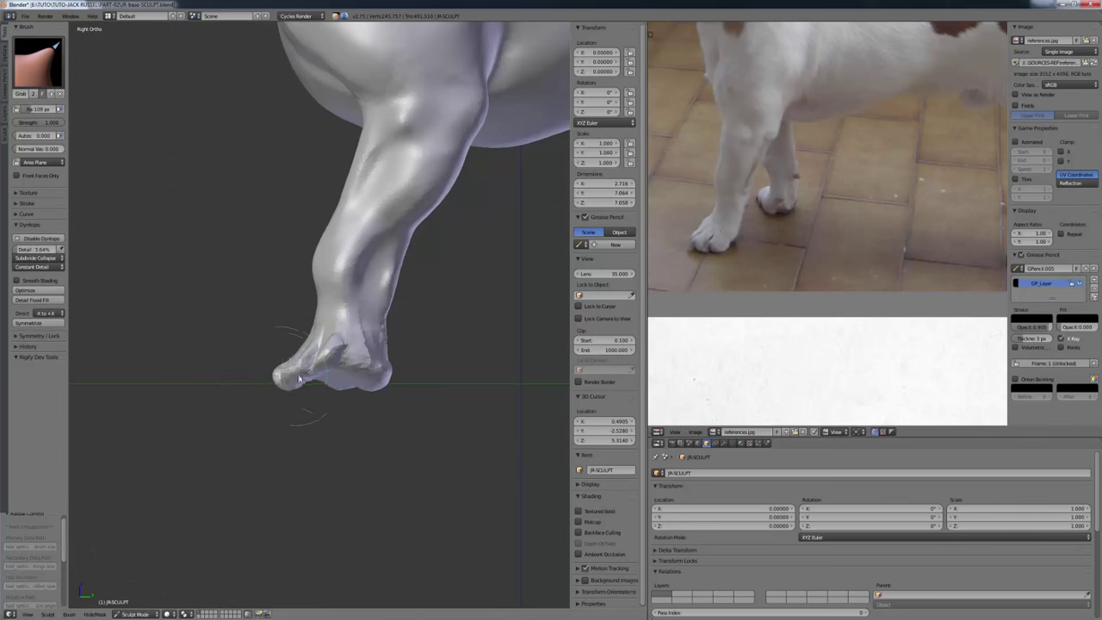
key("ctrl+z")
Reposition the heel and toes of the front paw with Grab, working from the side and front.
key("f")
left_click(380, 386)
left_click_drag(374, 377, 367, 385)
key("KP_1")
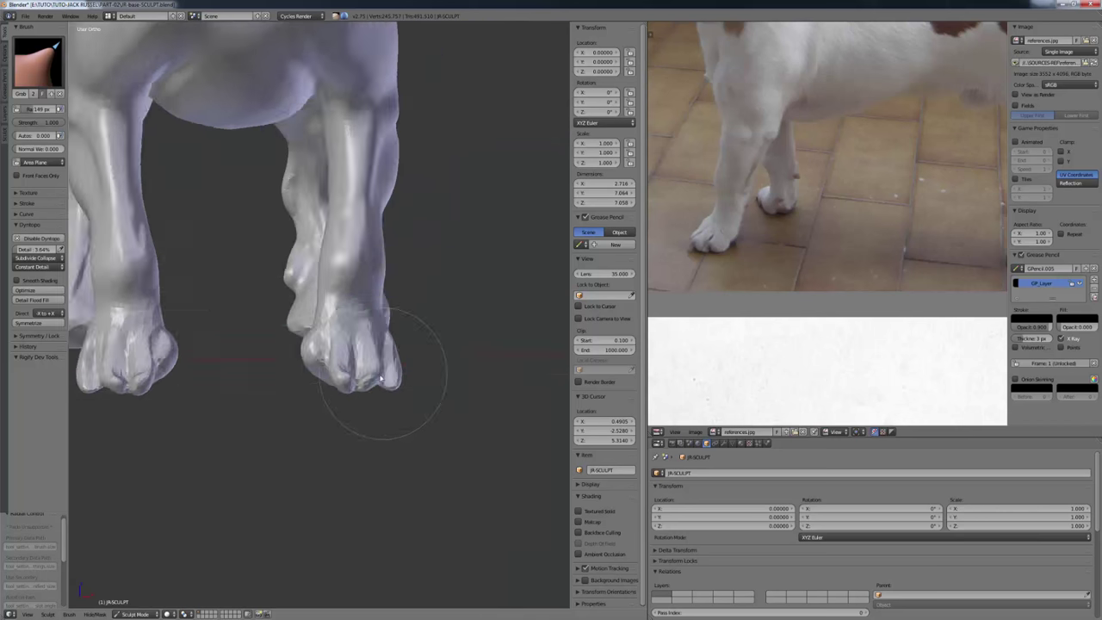
middle_click_drag(385, 379, 332, 372)
left_click_drag(325, 366, 308, 371)
key("f")
left_click(294, 354)
mouse_move(307, 370)
middle_mouse_down()
mouse_move(311, 383)
mouse_move(269, 372)
mouse_move(300, 367)
mouse_move(335, 394)
mouse_move(316, 362)
middle_mouse_up()
key("KP_3")
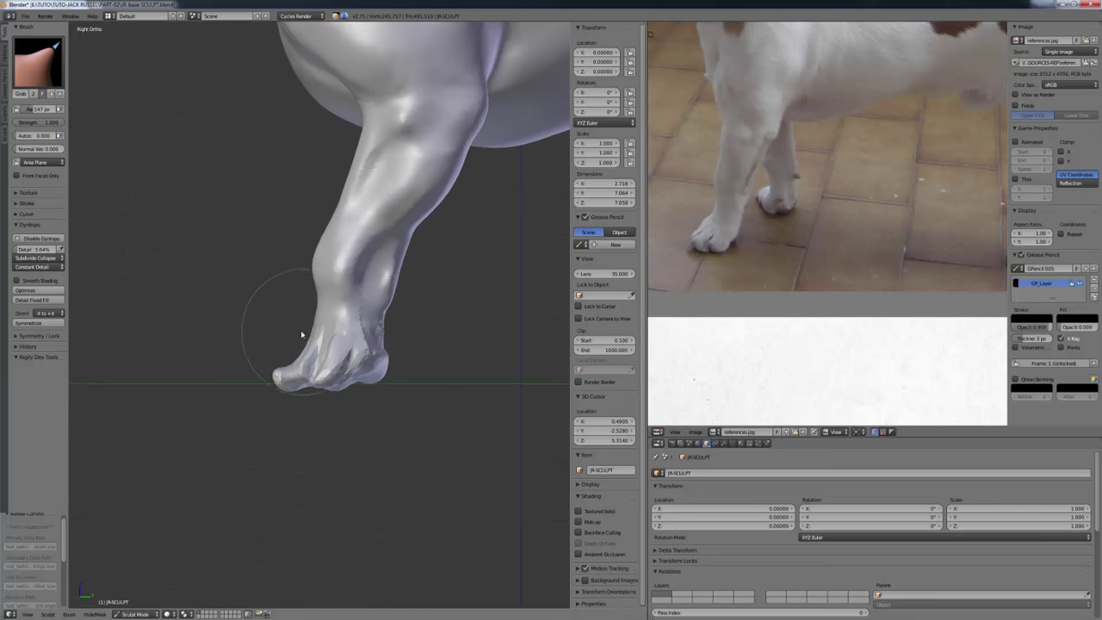
Push the front leg's wrist back and pull the paw's heel forward in the side view with Grab.
key("f")
left_click(392, 263)
left_click_drag(357, 275, 385, 273)
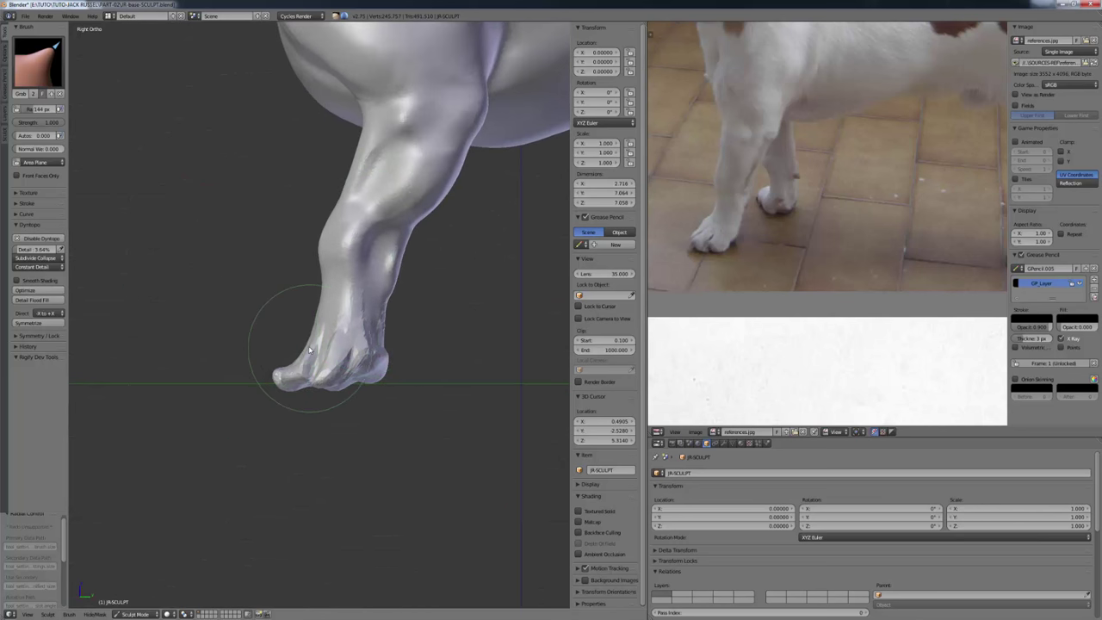
left_click_drag(310, 349, 299, 351)
mouse_move(300, 351)
middle_mouse_down()
mouse_move(344, 355)
mouse_move(319, 319)
middle_mouse_up()
key("KP_3")
key("f")
left_click(401, 364)
left_click_drag(384, 363, 365, 362)
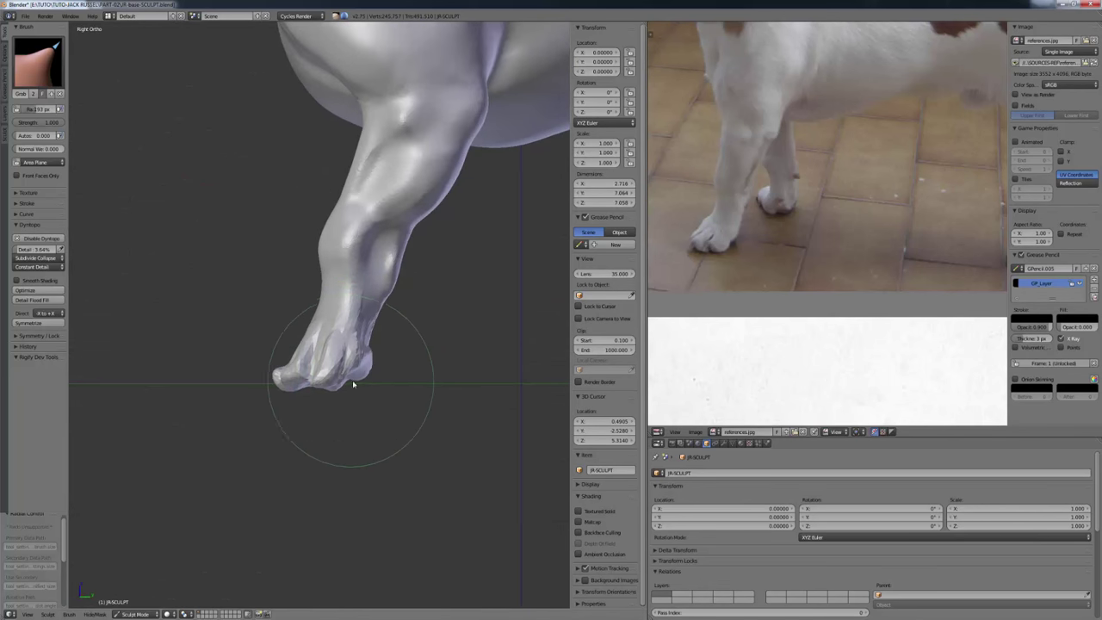
Round and separate the front paw's toes with Clay, and remove the grease pencil sketch from the reference image.
key("c")
mouse_move(189, 164)
middle_mouse_down()
mouse_move(197, 307)
mouse_move(315, 343)
mouse_move(318, 331)
mouse_move(379, 312)
mouse_move(249, 379)
mouse_move(221, 346)
mouse_move(259, 345)
middle_mouse_up()
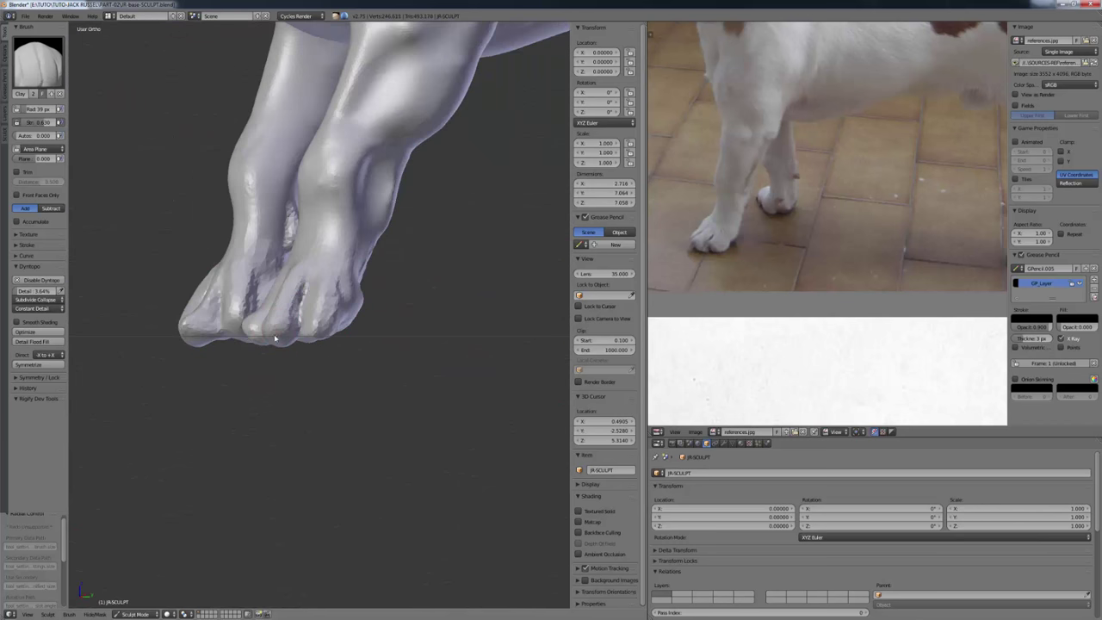
middle_click_drag(275, 338, 335, 328)
key("KP_3")
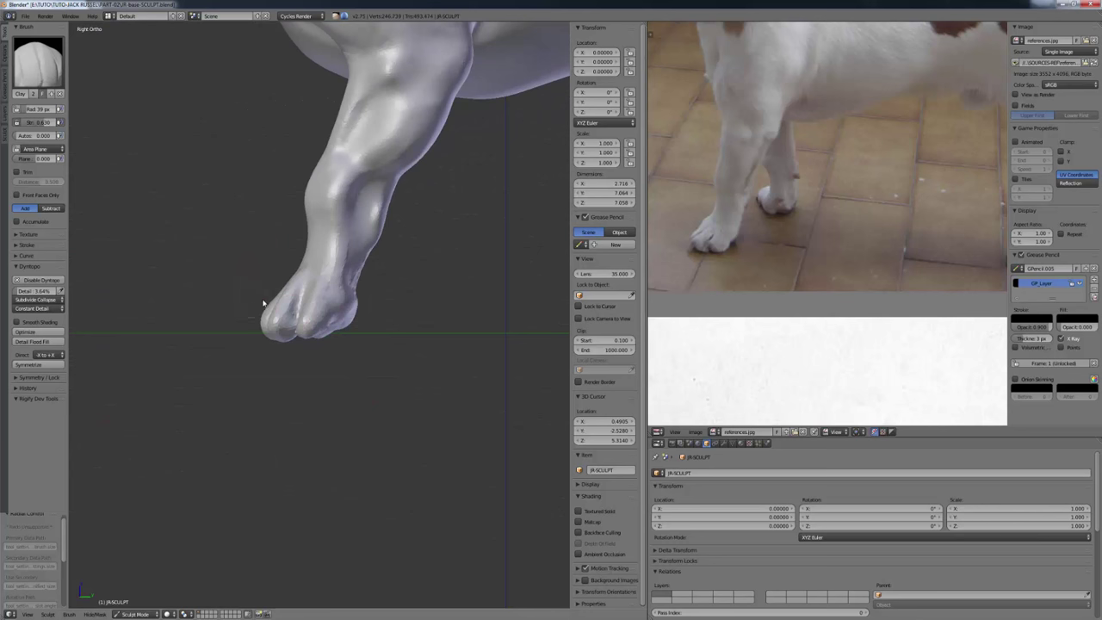
scroll(306, 338, "up", 2)
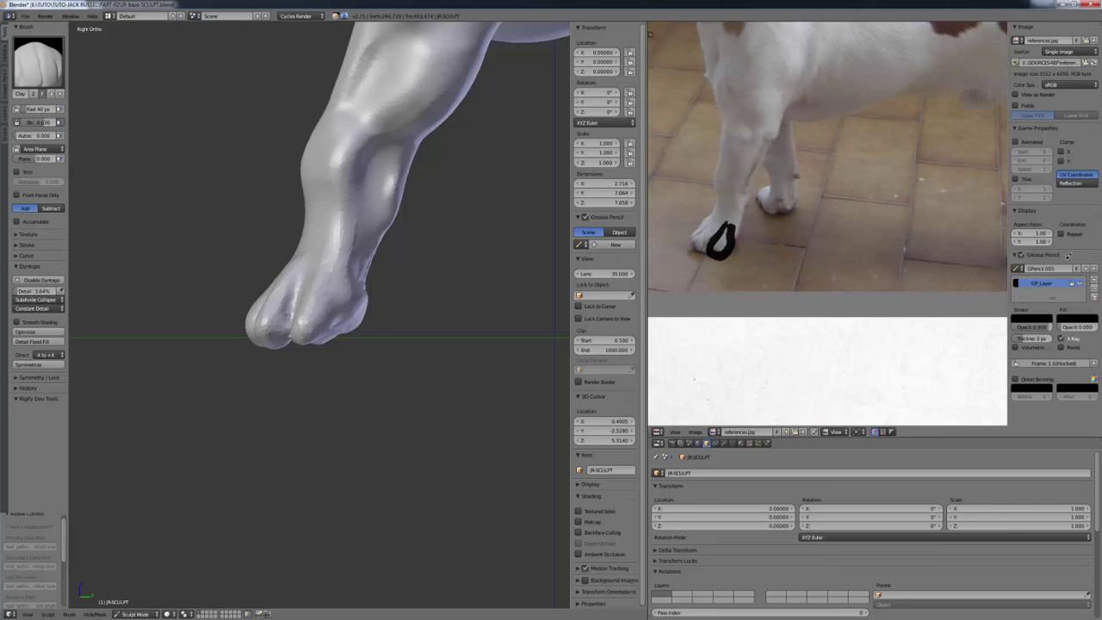
left_click(1090, 268)
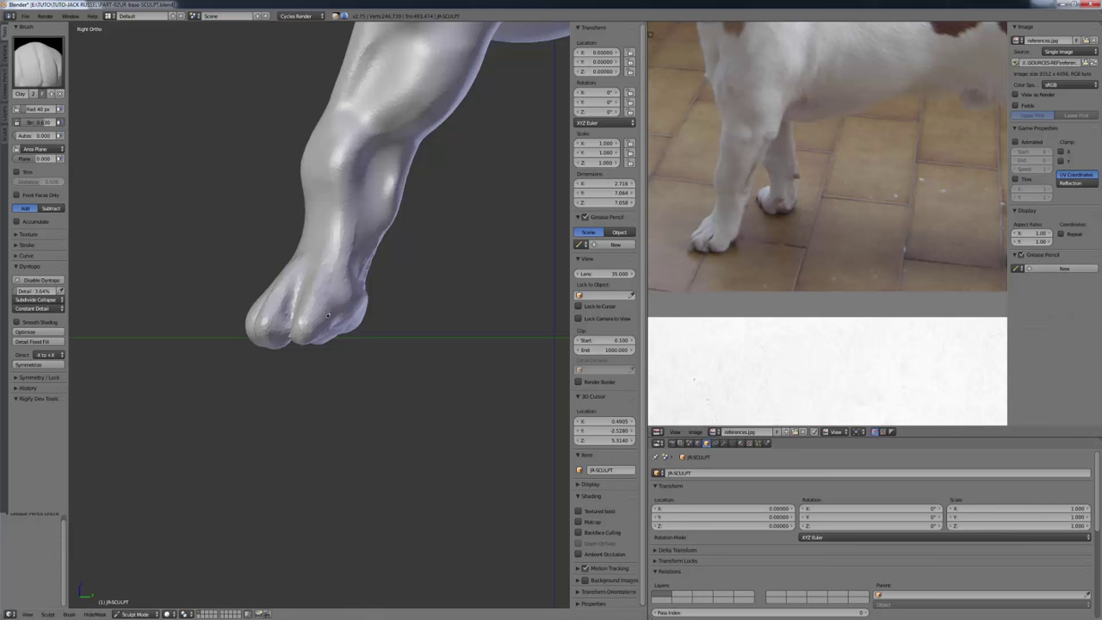
Adjust the spacing and length of the front paw's toes from above with Grab.
mouse_move(313, 342)
middle_mouse_down()
mouse_move(336, 320)
mouse_move(307, 309)
mouse_move(286, 341)
mouse_move(256, 325)
mouse_move(281, 363)
mouse_move(275, 343)
mouse_move(209, 357)
mouse_move(241, 335)
mouse_move(259, 344)
mouse_move(224, 327)
mouse_move(349, 332)
mouse_move(272, 261)
mouse_move(258, 345)
mouse_move(234, 283)
mouse_move(260, 302)
mouse_move(250, 350)
mouse_move(314, 377)
middle_mouse_up()
key("g")
mouse_move(345, 309)
middle_mouse_down()
mouse_move(209, 332)
mouse_move(292, 362)
mouse_move(369, 369)
mouse_move(286, 320)
middle_mouse_up()
key("f")
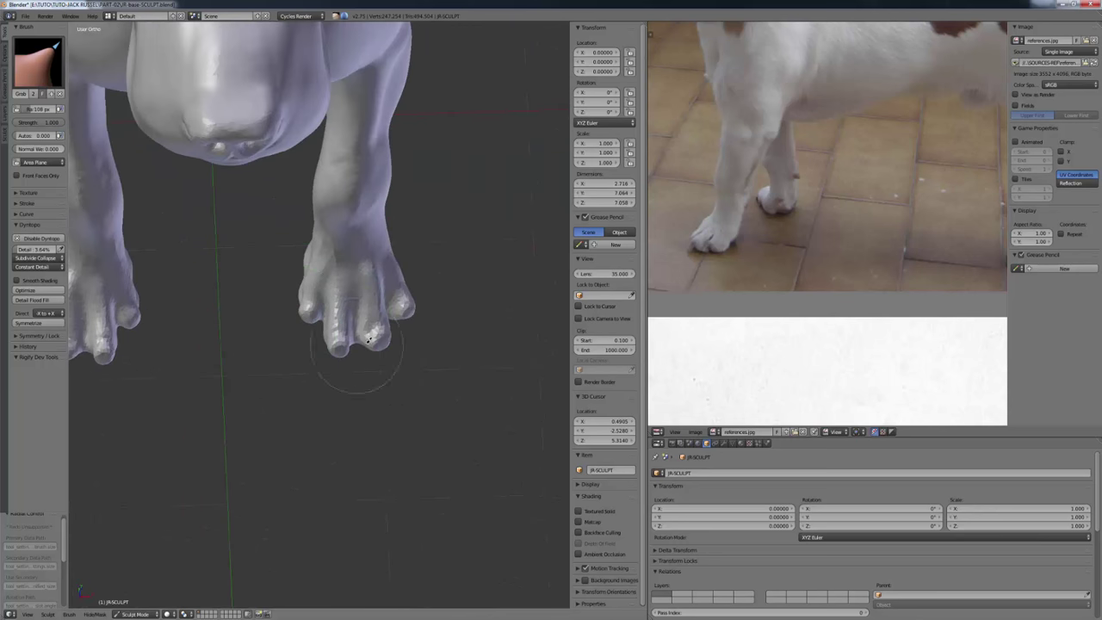
mouse_move(369, 340)
middle_mouse_down()
mouse_move(405, 319)
mouse_move(370, 362)
middle_mouse_up()
mouse_move(308, 312)
middle_mouse_down()
mouse_move(296, 333)
mouse_move(353, 327)
mouse_move(390, 373)
mouse_move(305, 290)
mouse_move(318, 317)
middle_mouse_up()
Build up the main pad and toe pads on the underside of the front paw with Clay.
key("c")
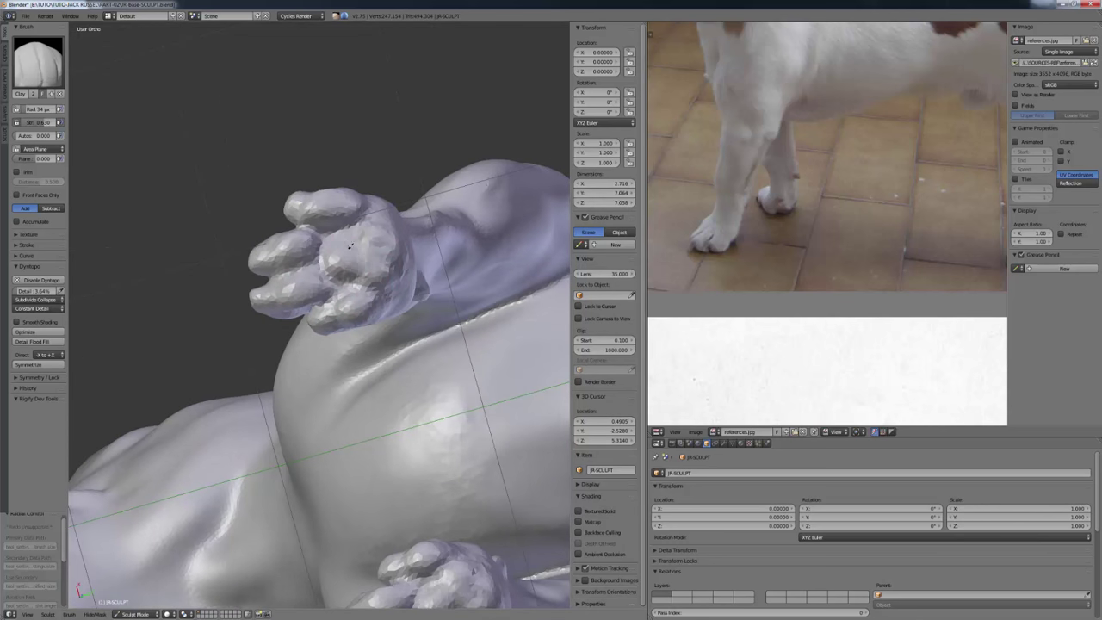
middle_click_drag(351, 246, 301, 394)
key("KP_5")
scroll(306, 431, "down", 6)
scroll(335, 442, "up", 5)
mouse_move(338, 430)
middle_mouse_down()
mouse_move(313, 356)
mouse_move(322, 343)
middle_mouse_up()
mouse_move(344, 379)
middle_mouse_down()
mouse_move(400, 361)
mouse_move(362, 331)
middle_mouse_up()
Adjust the front paw's shape with Grab and set the Dyntopo detail size to 2.25%.
key("g")
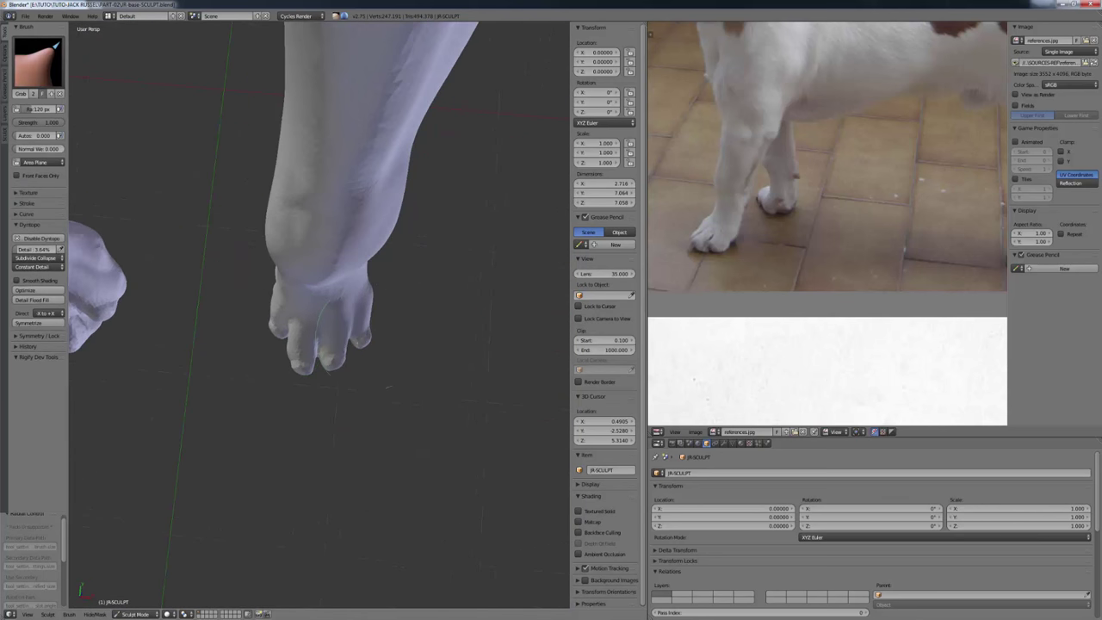
middle_click_drag(272, 347, 305, 351)
key("d")
left_click(630, 244)
Refine the back of the lower front leg, the dewclaw area and the toes with Clay.
mouse_move(379, 344)
middle_mouse_down()
mouse_move(297, 266)
mouse_move(383, 246)
middle_mouse_up()
key("c")
mouse_move(252, 389)
middle_mouse_down()
mouse_move(318, 317)
mouse_move(326, 371)
mouse_move(272, 331)
middle_mouse_up()
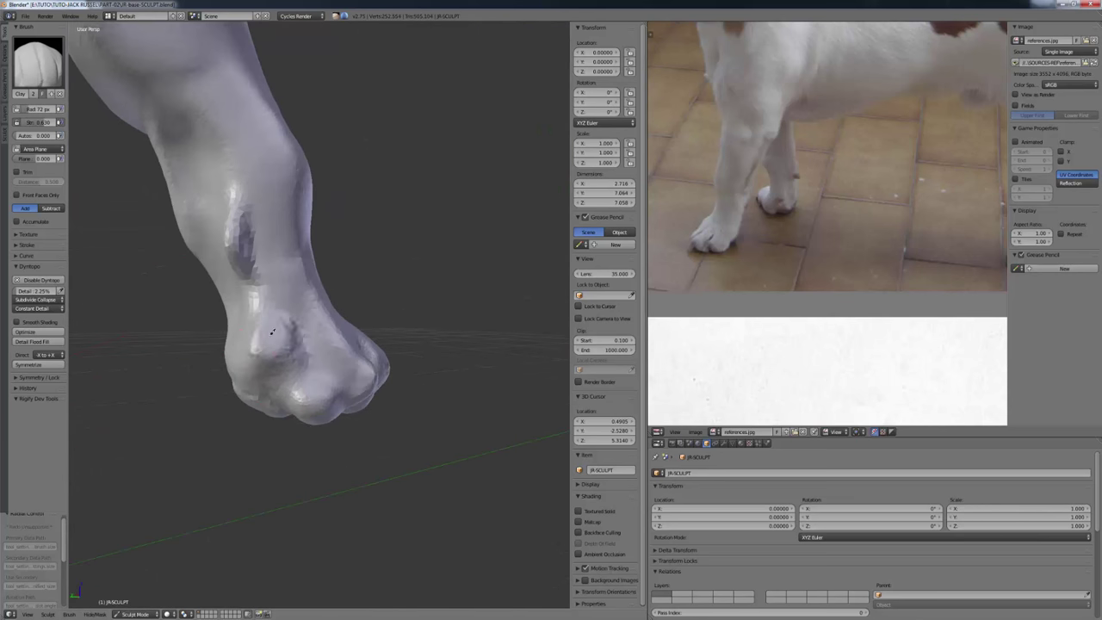
mouse_move(249, 261)
middle_mouse_down()
mouse_move(333, 310)
mouse_move(315, 316)
mouse_move(336, 356)
mouse_move(399, 422)
middle_mouse_up()
key("KP_3")
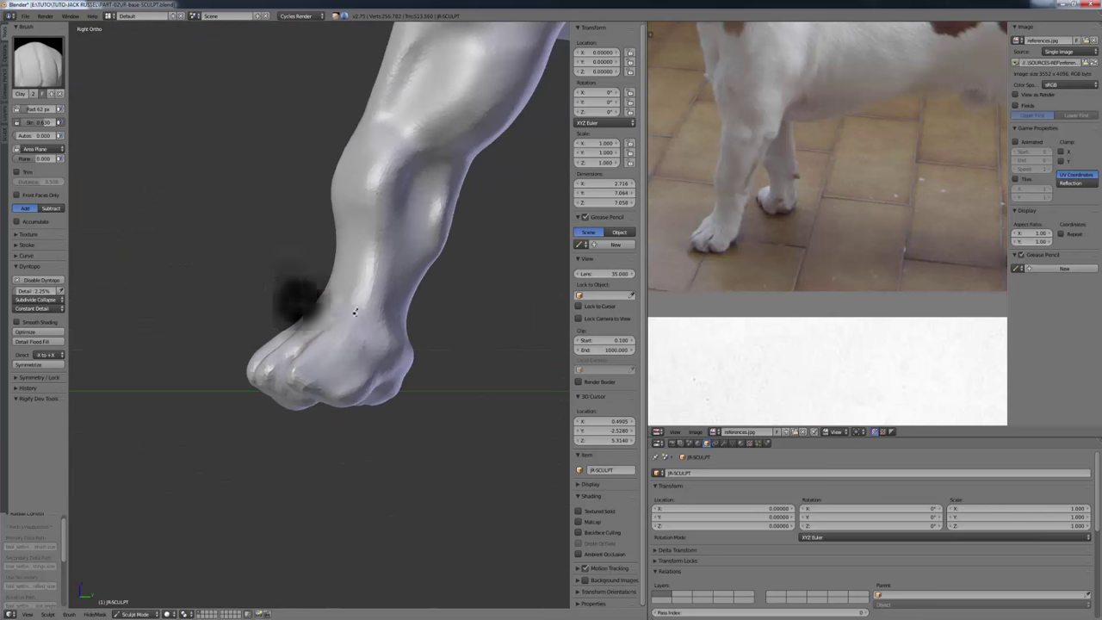
Reshape the front paw's toes from the side and from above with Grab, tucking in the outer toe.
key("g")
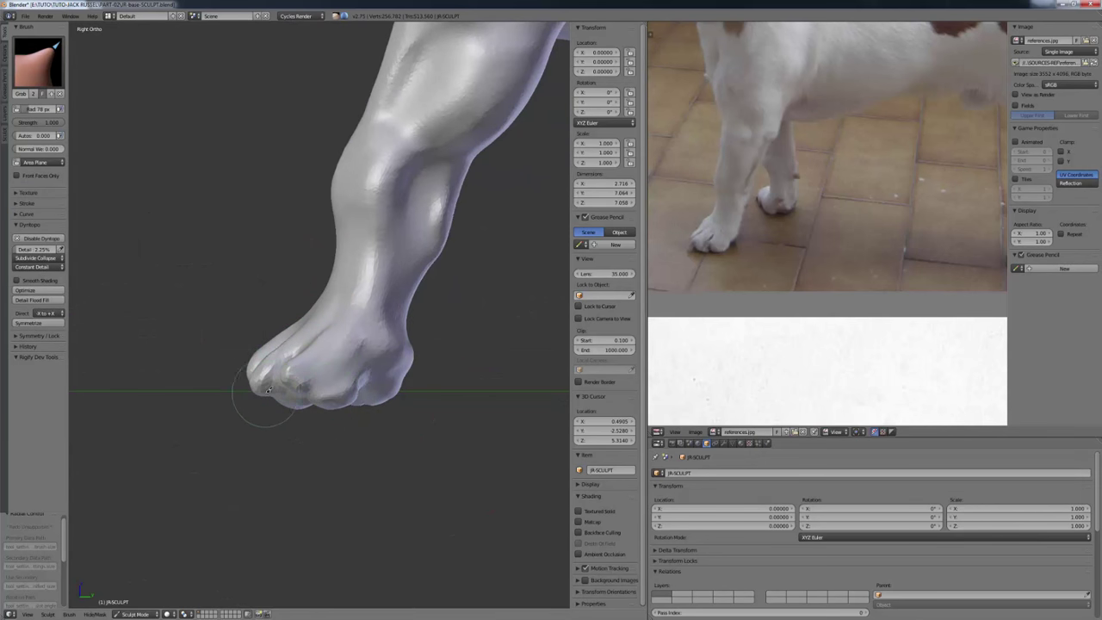
middle_click_drag(268, 390, 267, 366)
key("f")
left_click(266, 360)
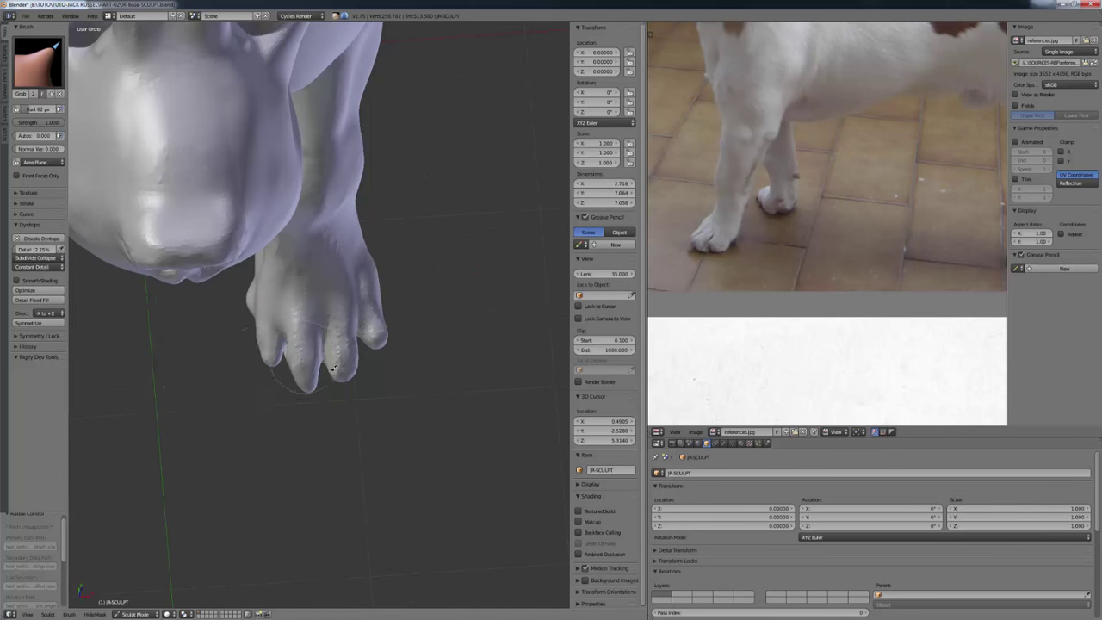
mouse_move(334, 368)
middle_mouse_down()
mouse_move(319, 381)
mouse_move(385, 287)
middle_mouse_up()
key("bracketleft")
key("bracketleft")
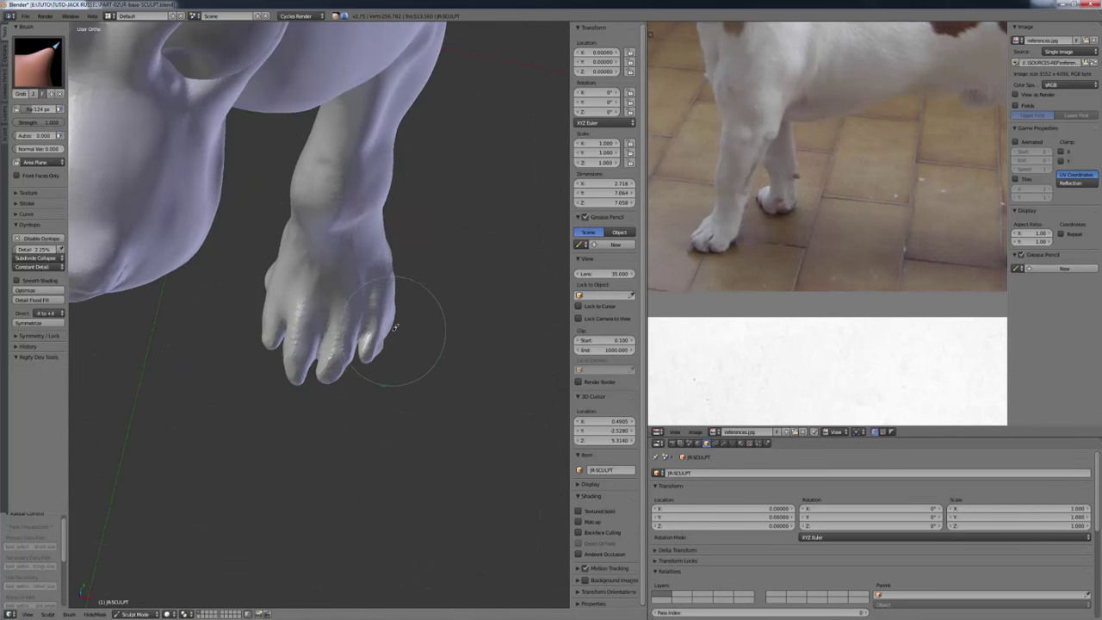
mouse_move(395, 327)
middle_mouse_down()
mouse_move(278, 438)
mouse_move(246, 374)
mouse_move(145, 331)
mouse_move(201, 359)
mouse_move(258, 364)
middle_mouse_up()
Refine the surface of the front paw and its toes with a smaller Clay brush.
key("c")
mouse_move(379, 396)
middle_mouse_down()
mouse_move(344, 374)
mouse_move(370, 332)
mouse_move(367, 345)
middle_mouse_up()
key("bracketleft")
key("bracketleft")
left_click_drag(378, 315, 366, 340)
mouse_move(370, 344)
middle_mouse_down()
mouse_move(361, 422)
mouse_move(428, 500)
mouse_move(368, 387)
mouse_move(332, 379)
mouse_move(404, 372)
middle_mouse_up()
key("f")
left_click(387, 376)
left_click_drag(392, 366, 422, 371)
Sculpt the muscles and tendons of the lower front leg down to the paw with Clay.
mouse_move(422, 371)
middle_mouse_down()
mouse_move(379, 357)
mouse_move(458, 369)
mouse_move(417, 363)
mouse_move(366, 241)
mouse_move(351, 256)
mouse_move(366, 260)
middle_mouse_up()
left_click_drag(405, 185, 393, 242)
middle_click_drag(379, 249, 409, 263)
left_click_drag(403, 169, 379, 267)
middle_click_drag(379, 267, 301, 293)
key("f")
left_click(293, 290)
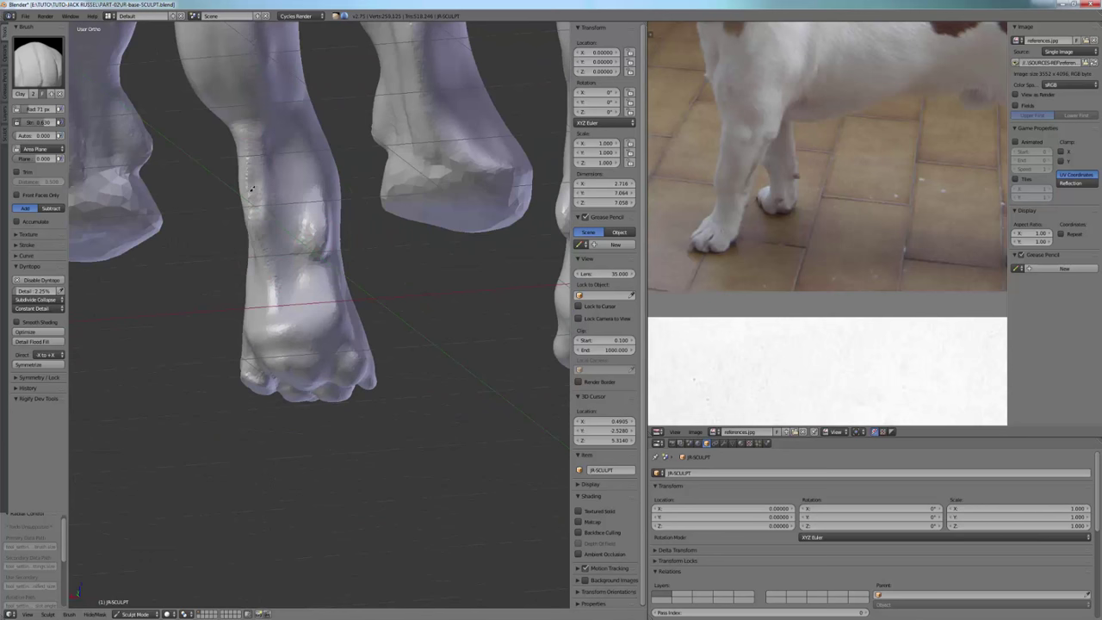
mouse_move(296, 338)
middle_mouse_down()
mouse_move(418, 364)
mouse_move(475, 406)
mouse_move(355, 342)
mouse_move(322, 296)
mouse_move(370, 275)
middle_mouse_up()
key("f")
left_click(322, 295)
Adjust the lower front leg and paw from the front with Grab, comparing them with the leaping dog and puppy reference photos.
mouse_move(732, 185)
middle_mouse_down()
mouse_move(796, 172)
mouse_move(826, 362)
mouse_move(726, 233)
middle_mouse_up()
scroll(726, 233, "up", 3)
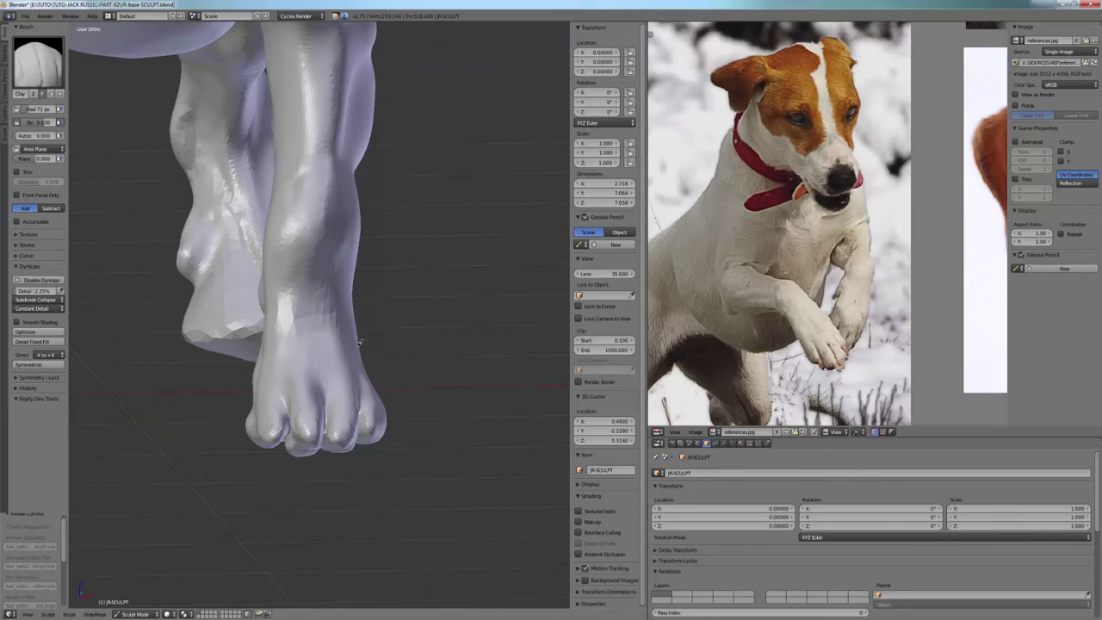
key("KP_1")
key("g")
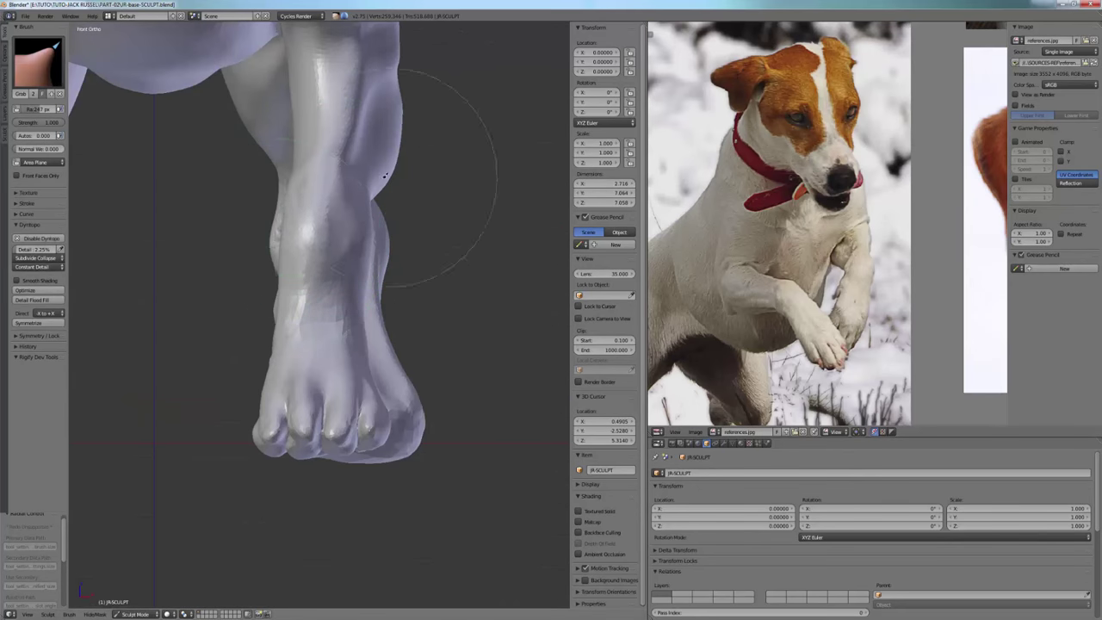
middle_click_drag(370, 178, 301, 284)
scroll(826, 339, "down", 10)
scroll(826, 338, "up", 10)
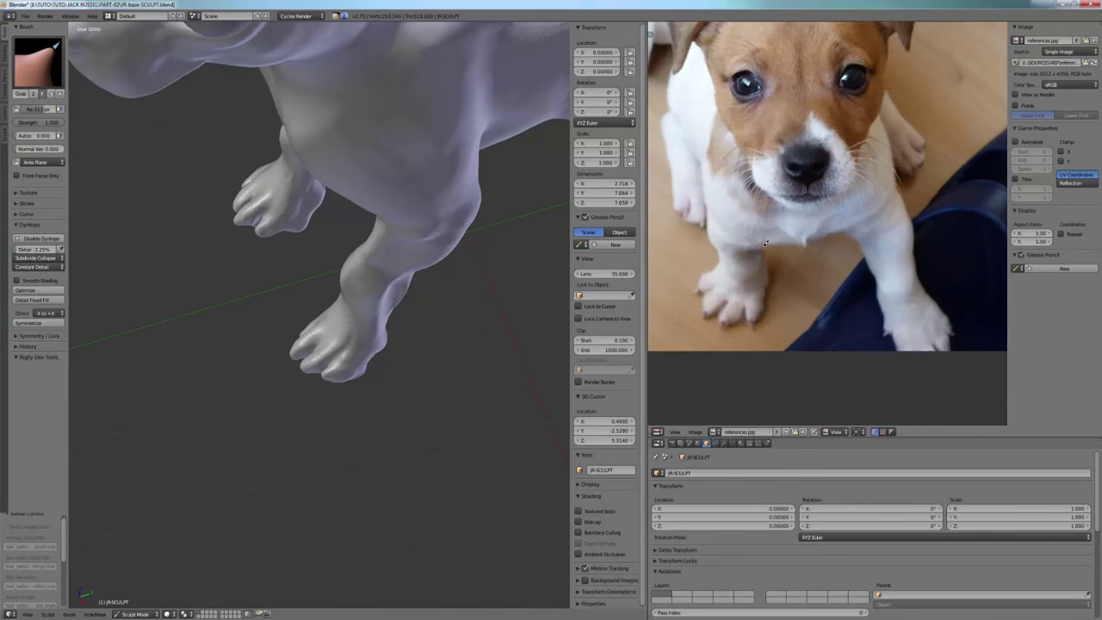
scroll(408, 298, "up", 3)
middle_click_drag(245, 319, 300, 293)
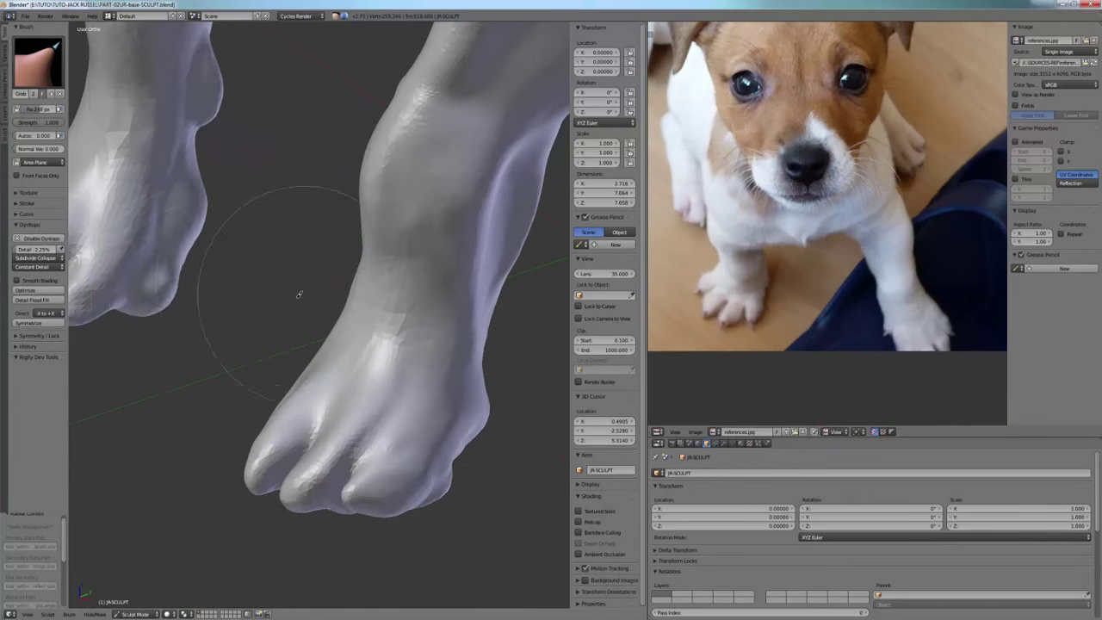
Define the grooves between the front paw's toes with Crease and refine the area above the paw with a small Clay brush.
key("c")
key("shift+c")
middle_click_drag(233, 185, 285, 258)
left_click_drag(400, 398, 378, 444)
mouse_move(378, 443)
middle_mouse_down()
mouse_move(370, 424)
mouse_move(267, 431)
mouse_move(290, 393)
mouse_move(402, 382)
mouse_move(356, 451)
mouse_move(282, 286)
mouse_move(273, 322)
mouse_move(354, 320)
middle_mouse_up()
key("c")
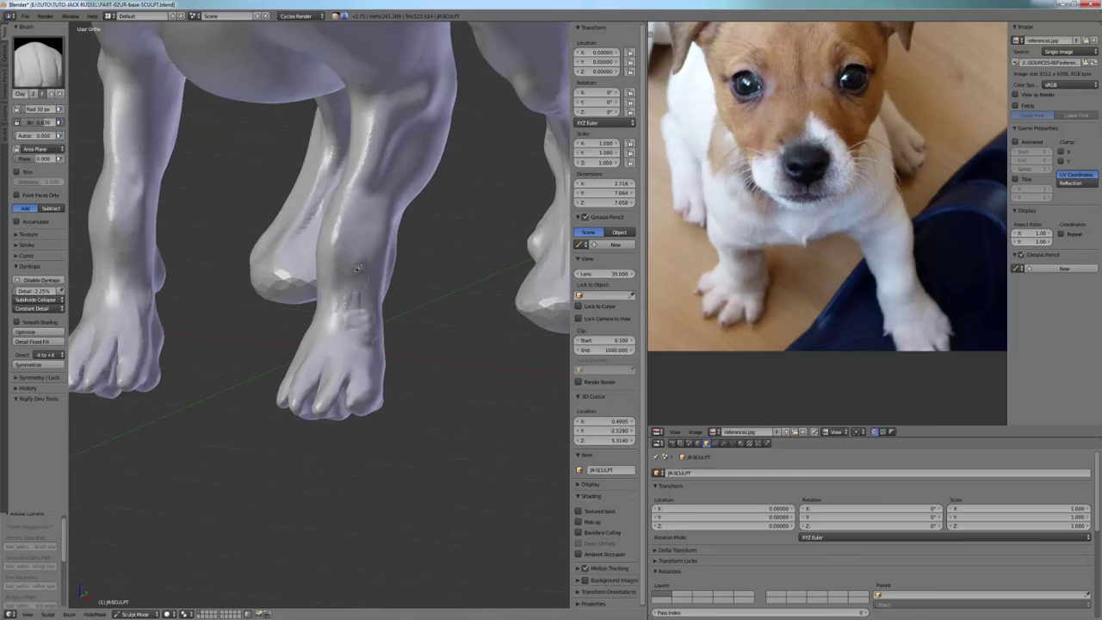
Build up the tendons and forms along the front of the lower front leg with Clay, following the leg reference photo.
middle_click_drag(358, 268, 277, 352)
scroll(861, 233, "down", 3)
mouse_move(667, 191)
middle_mouse_down()
mouse_move(746, 233)
mouse_move(854, 176)
middle_mouse_up()
middle_click_drag(378, 250, 297, 297)
key("f")
left_click(293, 286)
mouse_move(306, 341)
middle_mouse_down()
mouse_move(393, 340)
mouse_move(401, 327)
mouse_move(229, 241)
mouse_move(207, 243)
mouse_move(226, 234)
middle_mouse_up()
left_click(251, 241)
left_click_drag(226, 234, 229, 242)
mouse_move(212, 248)
middle_mouse_down()
mouse_move(251, 241)
mouse_move(229, 204)
mouse_move(327, 246)
mouse_move(270, 155)
middle_mouse_up()
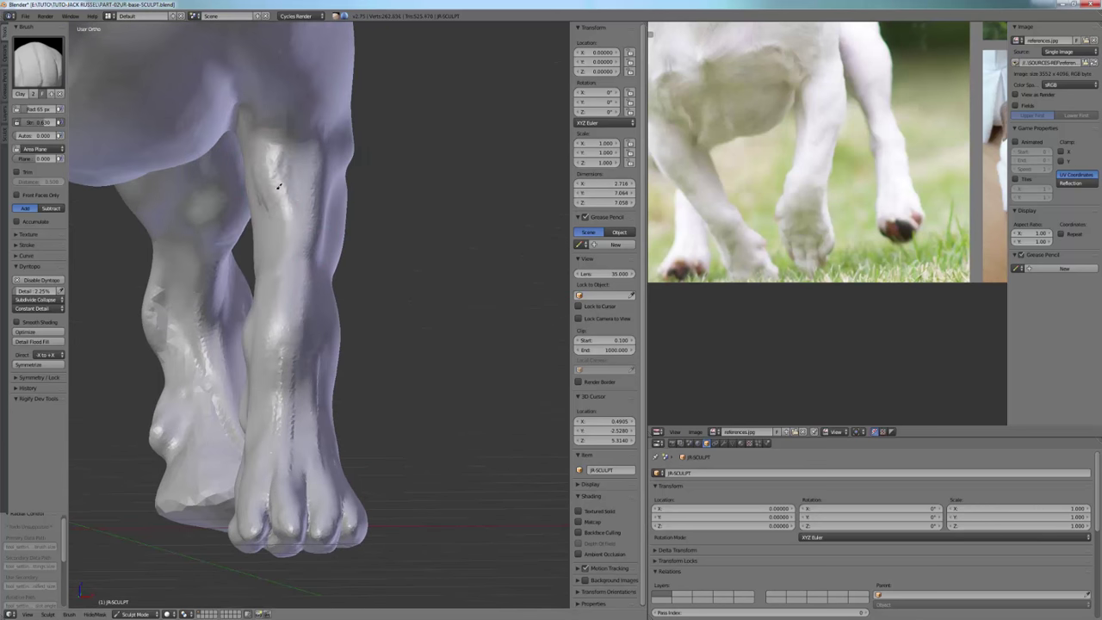
Sculpt the muscle on the upper front leg with Clay and undo the last stroke.
middle_click_drag(286, 219, 290, 237)
middle_click_drag(261, 200, 405, 250)
left_click_drag(405, 249, 463, 192)
key("ctrl+z")
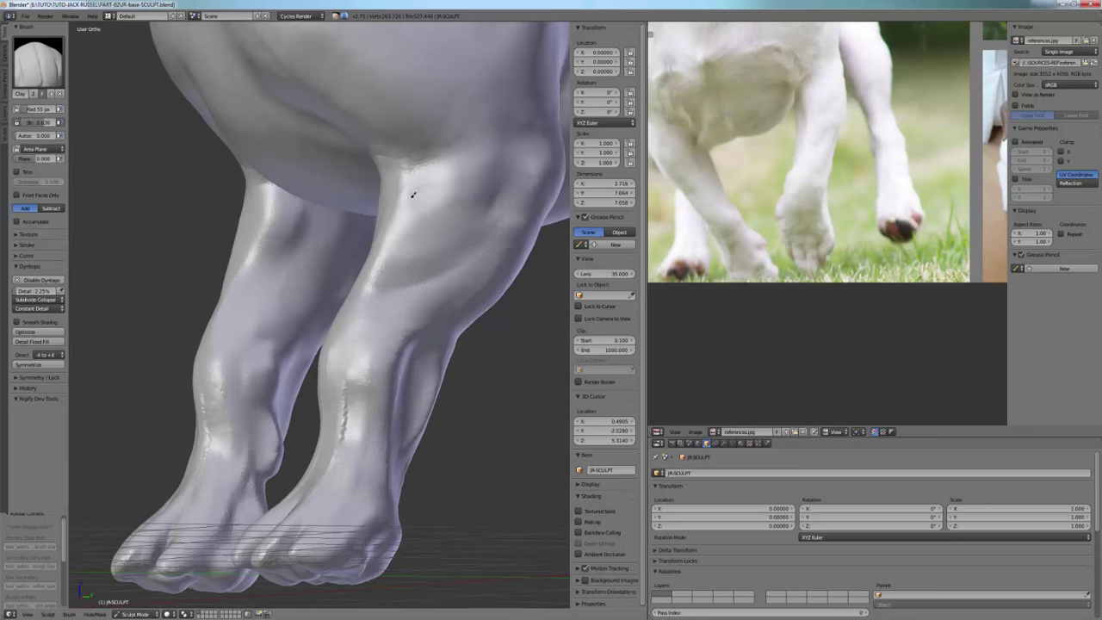
Examine the dog skeleton drawing and the leg photos on the reference sheet and compare them with the sculpted front legs.
middle_click_drag(465, 185, 387, 332)
scroll(399, 250, "down", 3)
scroll(714, 172, "down", 2)
middle_click_drag(697, 78, 745, 255)
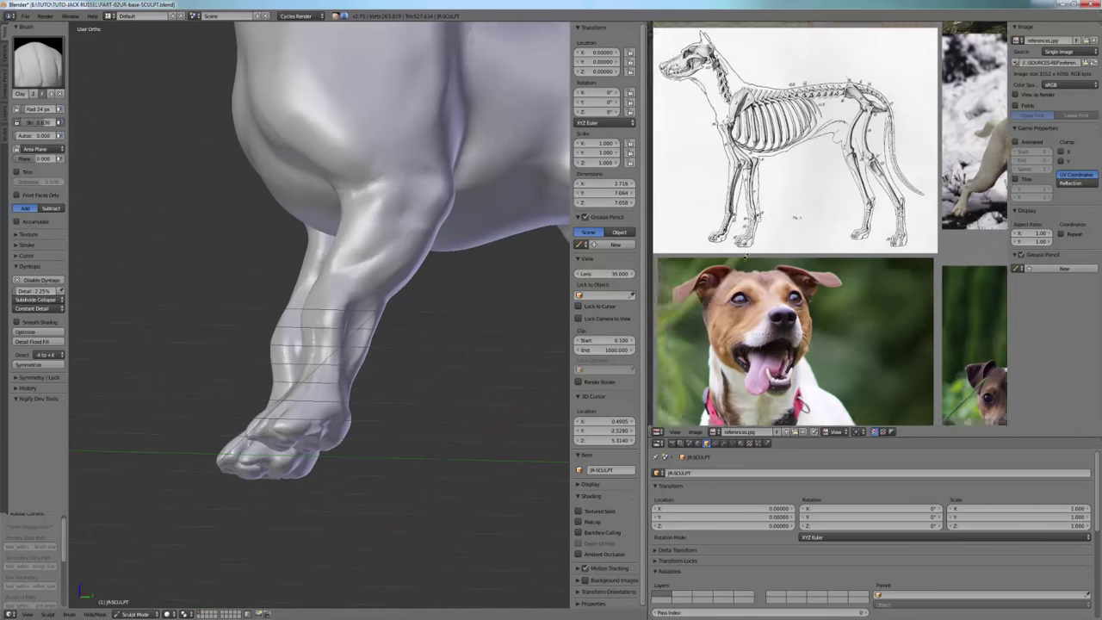
scroll(750, 225, "up", 2)
middle_click_drag(758, 138, 796, 396)
scroll(808, 233, "up", 5)
middle_click_drag(411, 343, 337, 340)
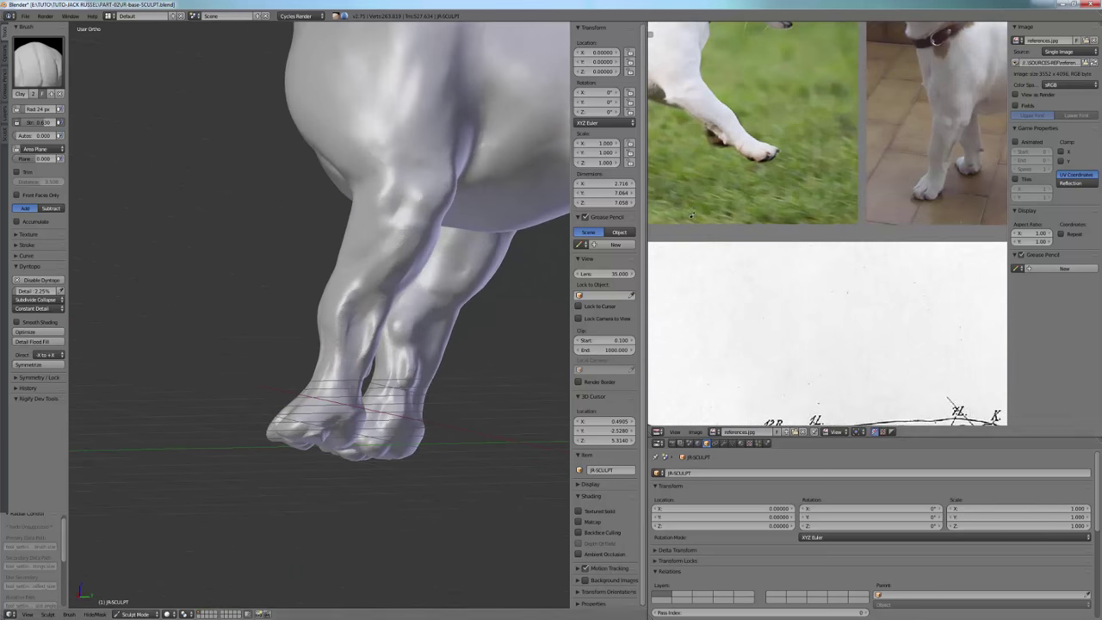
middle_click_drag(691, 216, 650, 210)
Shape the carpal pad on the back of the lower front leg with a small Clay brush.
mouse_move(185, 401)
middle_mouse_down()
mouse_move(273, 408)
mouse_move(413, 362)
middle_mouse_up()
scroll(362, 345, "up", 2)
key("f")
left_click(344, 344)
left_click_drag(330, 341, 343, 359)
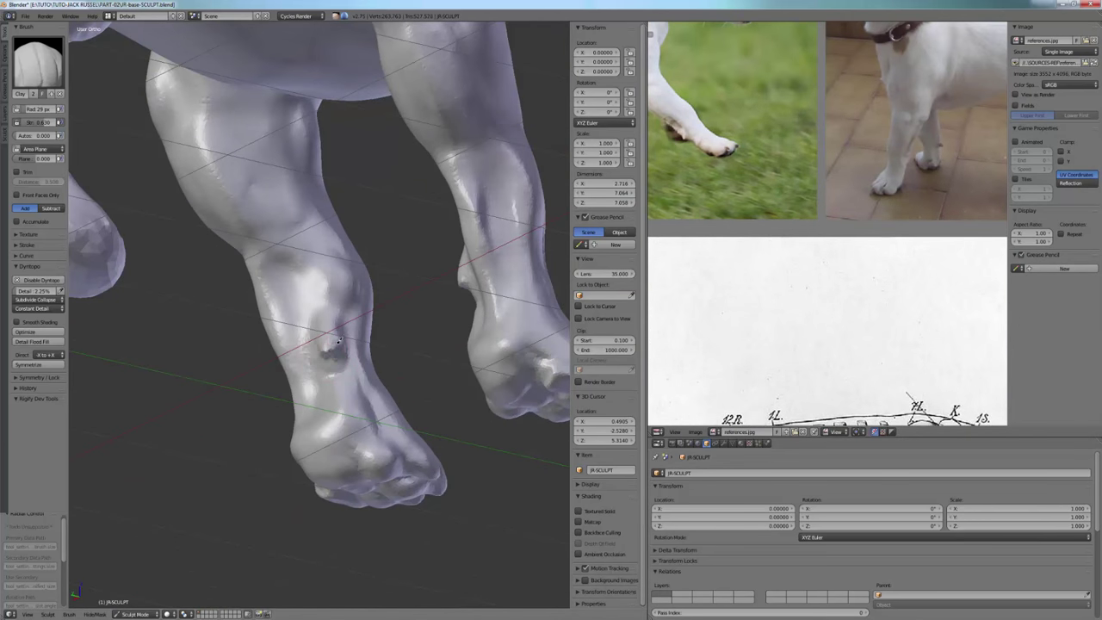
middle_click_drag(339, 340, 380, 315)
middle_click_drag(365, 351, 318, 349)
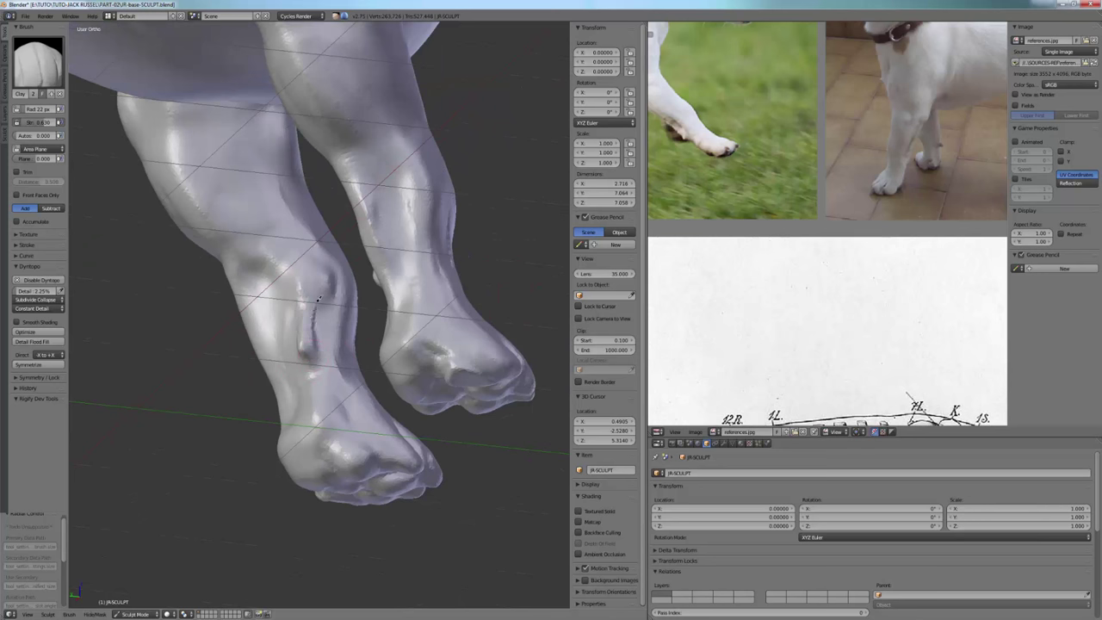
mouse_move(318, 299)
middle_mouse_down()
mouse_move(405, 293)
mouse_move(320, 304)
middle_mouse_up()
middle_click_drag(321, 344, 383, 319)
Refine the back of the wrist and the tendons running down to the front toes with Clay.
key("f")
left_click(379, 369)
left_click_drag(372, 370, 388, 363)
mouse_move(387, 363)
middle_mouse_down()
mouse_move(398, 309)
mouse_move(384, 274)
mouse_move(340, 345)
mouse_move(262, 392)
middle_mouse_up()
key("f")
left_click(372, 277)
middle_click_drag(301, 338, 355, 385)
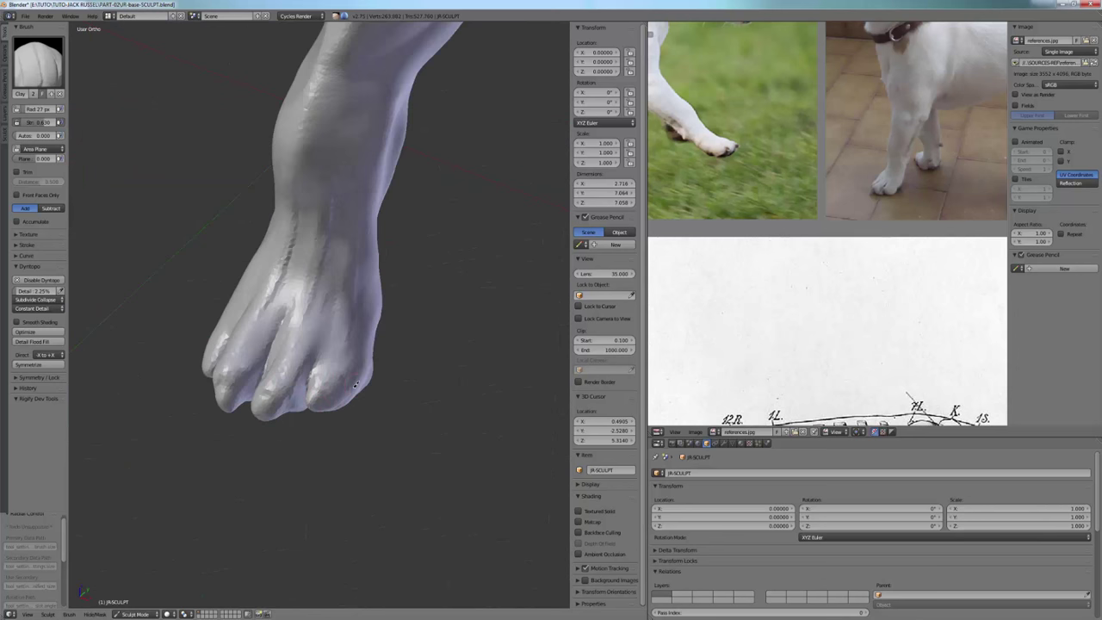
scroll(360, 342, "down", 4)
scroll(304, 303, "up", 6)
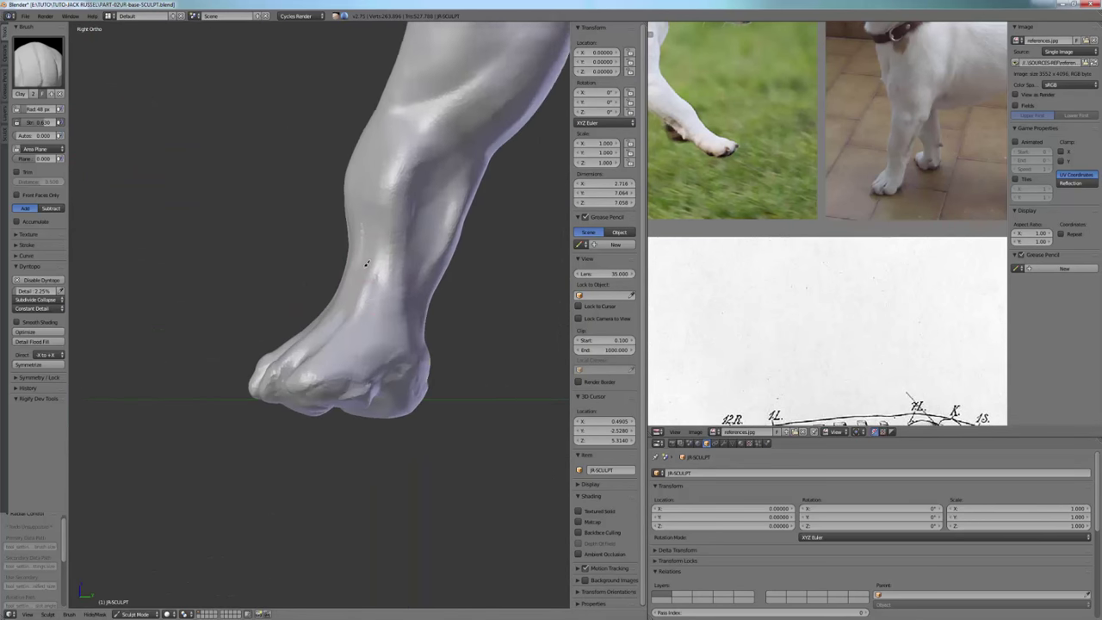
Reshape the sole and heel of the front paw with Grab, working from the side.
key("KP_3")
key("g")
key("f")
left_click(396, 401)
mouse_move(317, 321)
middle_mouse_down()
mouse_move(319, 394)
mouse_move(361, 413)
mouse_move(327, 406)
mouse_move(423, 344)
mouse_move(413, 283)
middle_mouse_up()
left_click(330, 406)
key("f")
left_click(369, 401)
Shift the front paw slightly backward under the leg in side view with a resized Grab brush.
key("KP_3")
scroll(354, 347, "down", 3)
key("f")
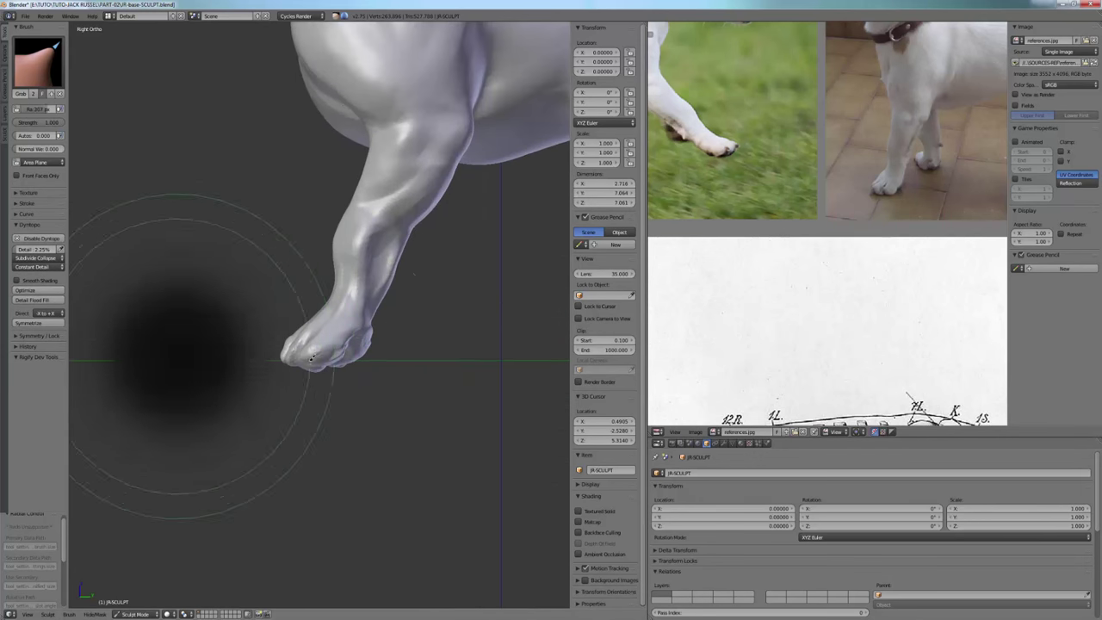
left_click(390, 348)
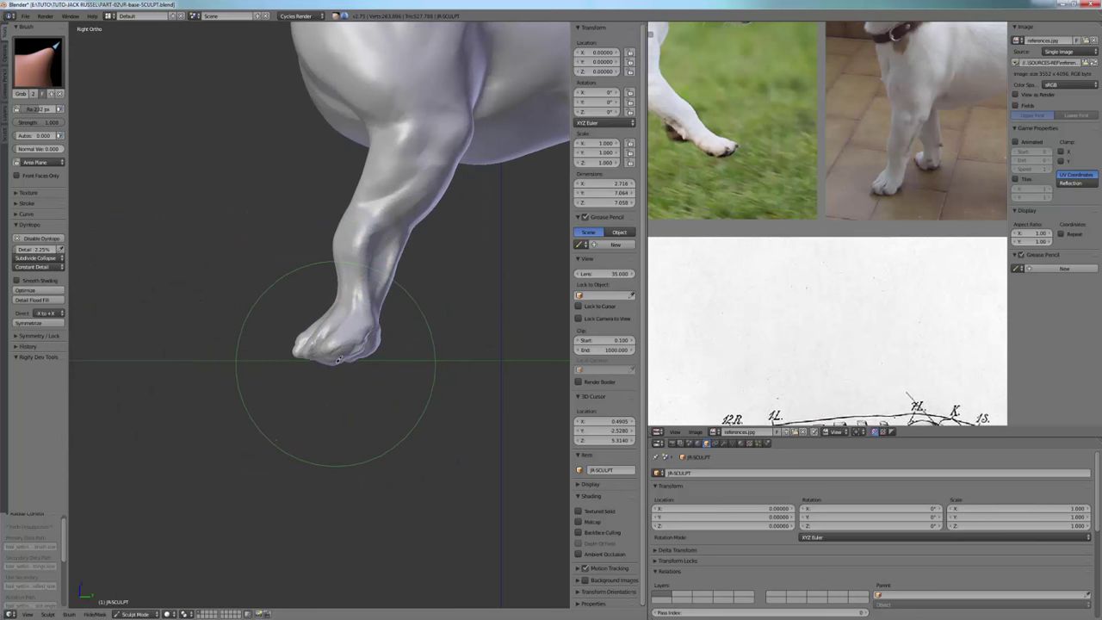
Straighten the front leg from the elbow down to the paw in side view with a larger Grab brush.
left_click_drag(361, 220, 353, 325, "shift")
key("f")
left_click(395, 319)
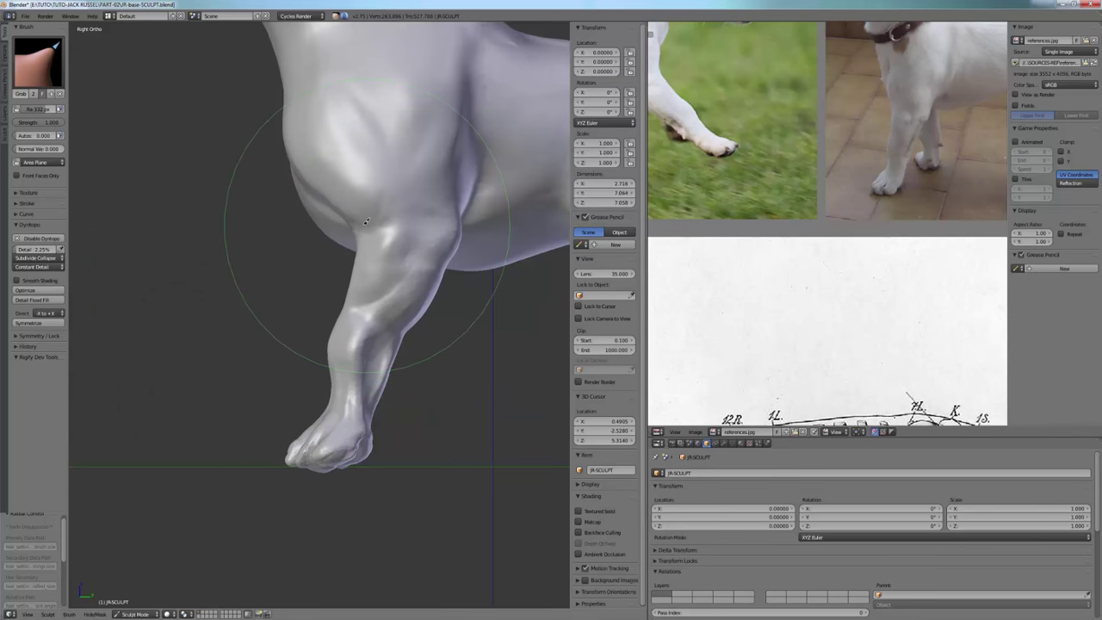
left_click_drag(453, 222, 446, 221)
key("f")
left_click(402, 335)
left_click_drag(320, 404, 341, 411)
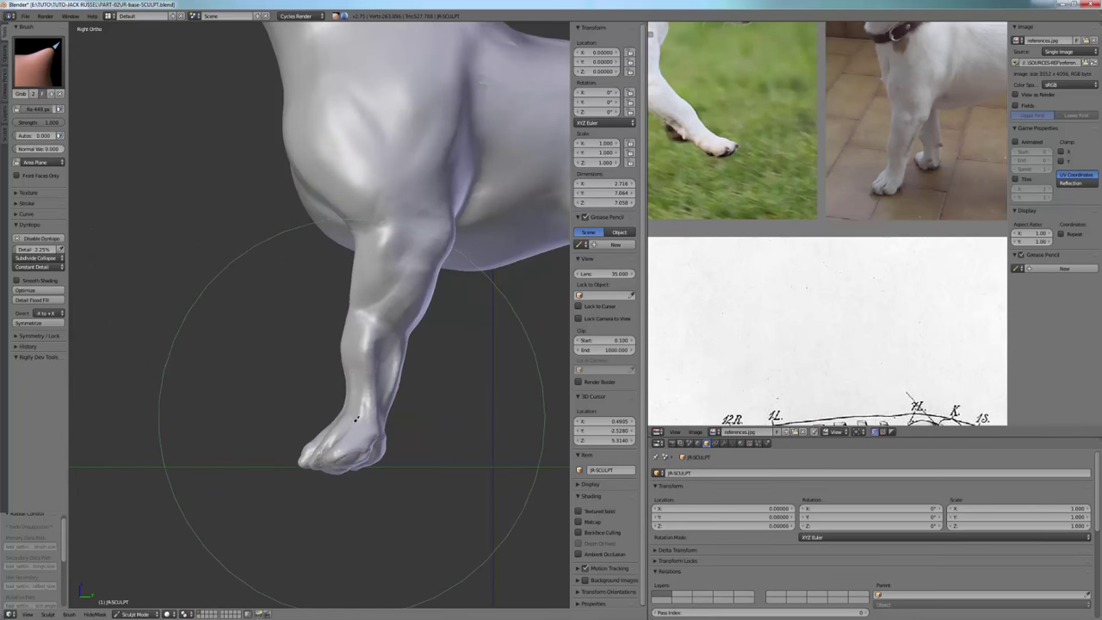
key("f")
left_click(366, 348)
Refine the front paw's toes with Clay at a 1.60% detail size.
key("KP_1")
scroll(365, 345, "down", 3)
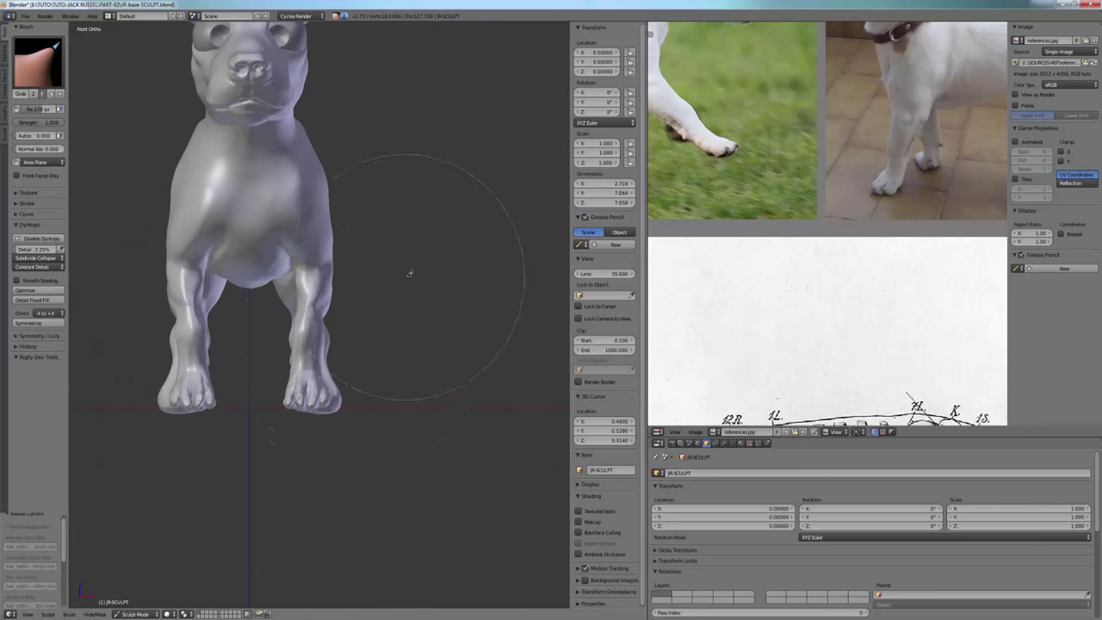
mouse_move(411, 273)
middle_mouse_down()
mouse_move(437, 290)
mouse_move(335, 254)
mouse_move(382, 260)
mouse_move(361, 249)
mouse_move(267, 335)
mouse_move(309, 267)
mouse_move(364, 256)
mouse_move(303, 321)
mouse_move(352, 305)
mouse_move(317, 320)
middle_mouse_up()
scroll(335, 254, "up", 4)
scroll(268, 335, "down", 2)
scroll(309, 268, "up", 5)
key("c")
scroll(364, 256, "up", 2)
key("f")
left_click(303, 320)
left_click_drag(317, 320, 322, 335)
Sculpt the toe pads and the gaps around the central pad on the underside of the front paw with Clay.
mouse_move(341, 312)
middle_mouse_down()
mouse_move(323, 306)
mouse_move(335, 319)
mouse_move(408, 307)
middle_mouse_up()
mouse_move(421, 290)
left_mouse_down()
mouse_move(421, 270)
mouse_move(463, 250)
left_mouse_up()
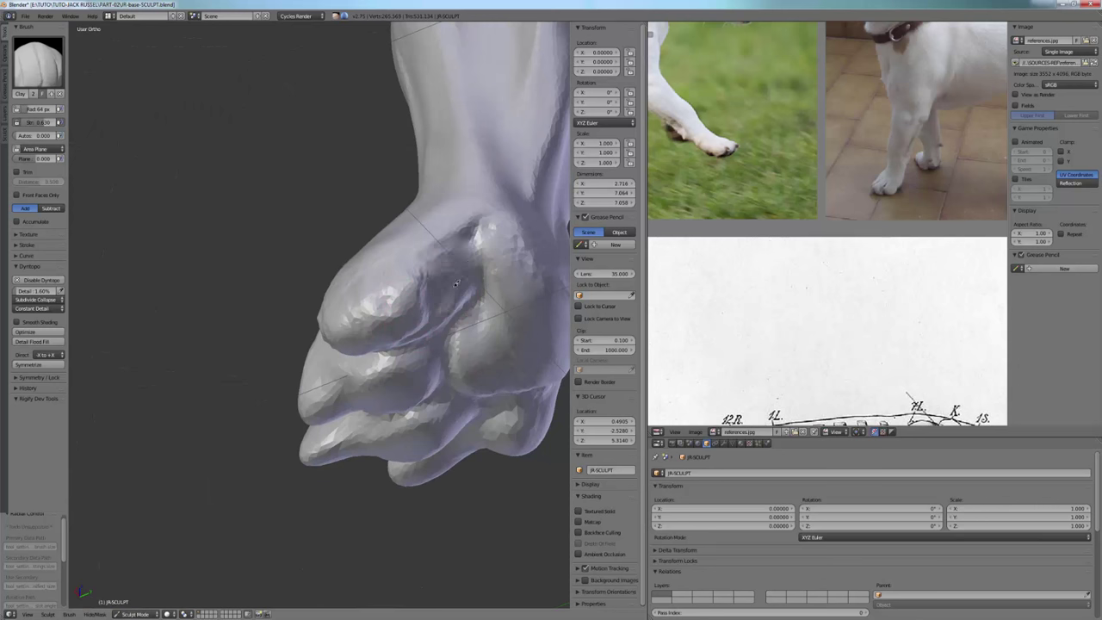
mouse_move(463, 250)
middle_mouse_down()
mouse_move(387, 305)
mouse_move(333, 321)
mouse_move(245, 303)
mouse_move(183, 396)
mouse_move(211, 323)
mouse_move(150, 322)
mouse_move(182, 283)
mouse_move(426, 228)
mouse_move(382, 145)
mouse_move(245, 270)
mouse_move(332, 229)
mouse_move(337, 250)
mouse_move(206, 376)
mouse_move(247, 325)
middle_mouse_up()
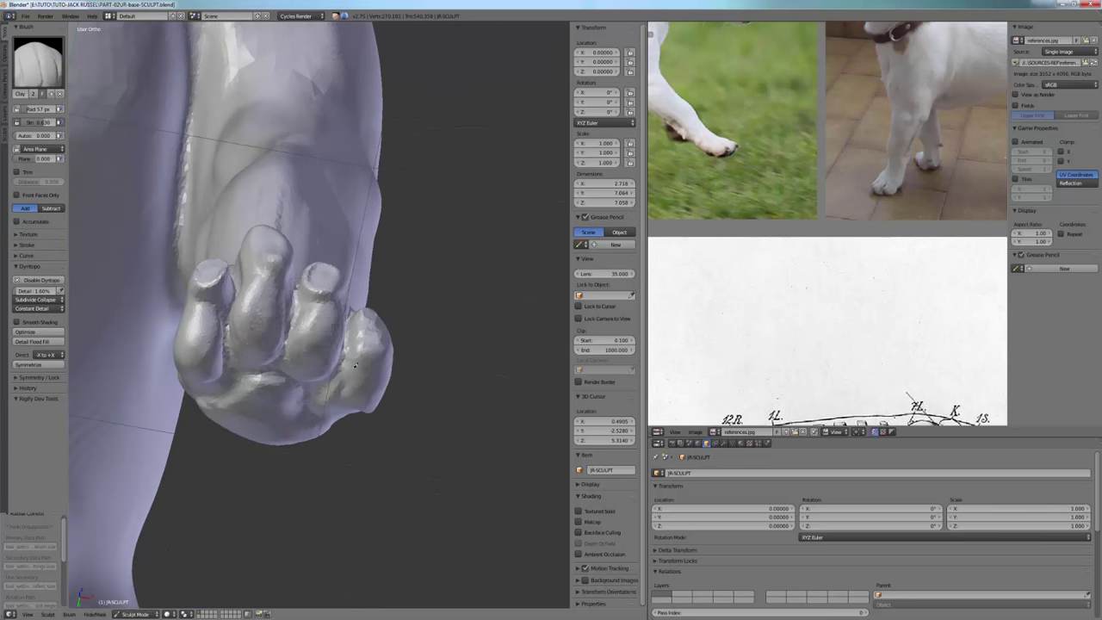
mouse_move(355, 364)
middle_mouse_down()
mouse_move(238, 378)
mouse_move(293, 388)
middle_mouse_up()
Reposition the outer and inner toes from below the front paw with Grab.
key("g")
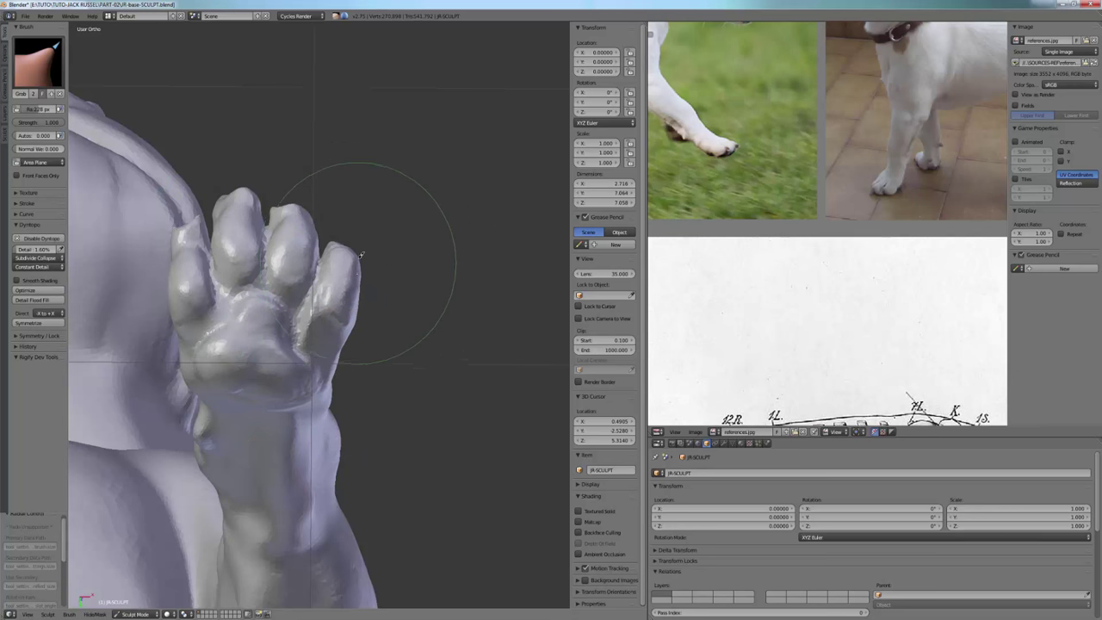
middle_click_drag(372, 226, 179, 244)
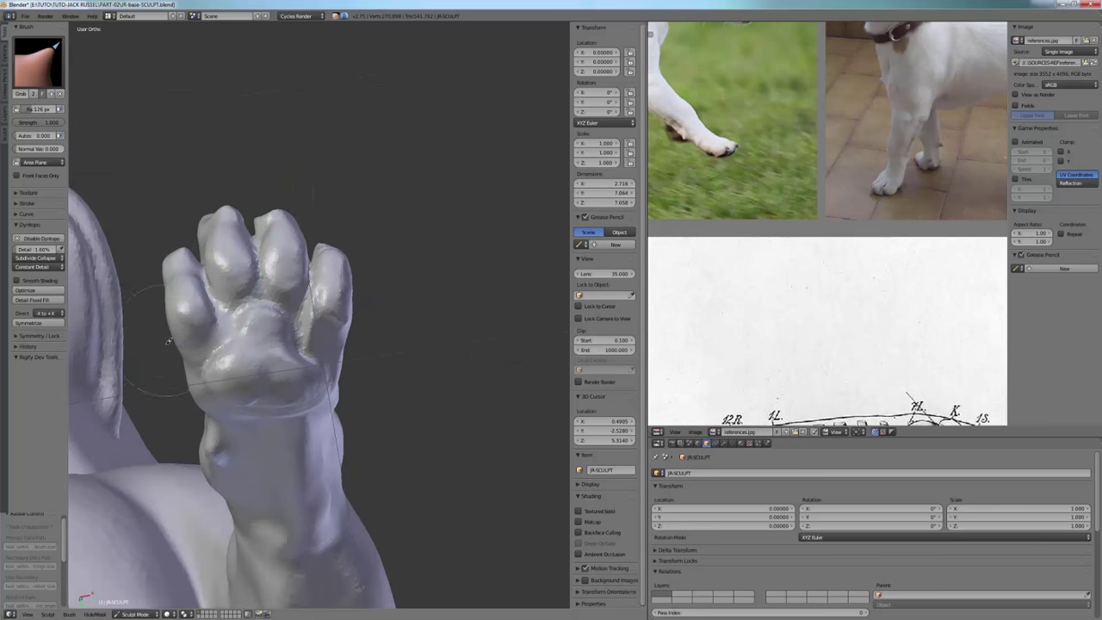
mouse_move(345, 370)
middle_mouse_down()
mouse_move(245, 319)
mouse_move(303, 286)
mouse_move(195, 303)
mouse_move(344, 308)
mouse_move(345, 253)
mouse_move(289, 365)
mouse_move(318, 307)
mouse_move(387, 358)
mouse_move(325, 344)
mouse_move(315, 323)
mouse_move(224, 342)
mouse_move(167, 340)
mouse_move(323, 301)
middle_mouse_up()
Refine the front paw's surface with Clay and check its shape in perspective view.
key("c")
scroll(930, 168, "up", 3)
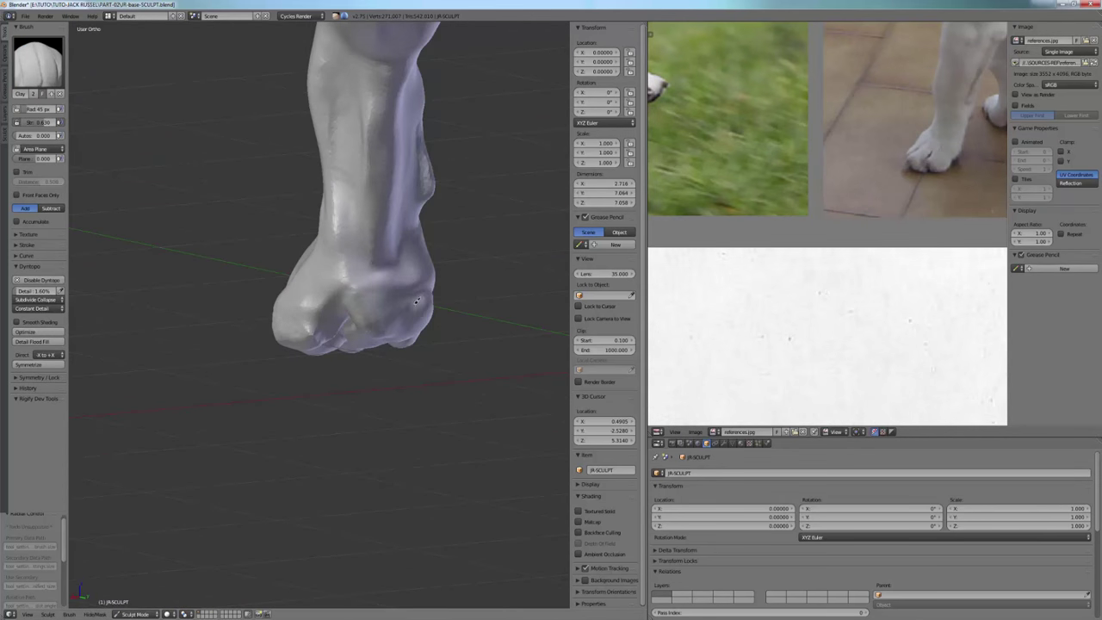
key("KP_5")
scroll(321, 203, "down", 5)
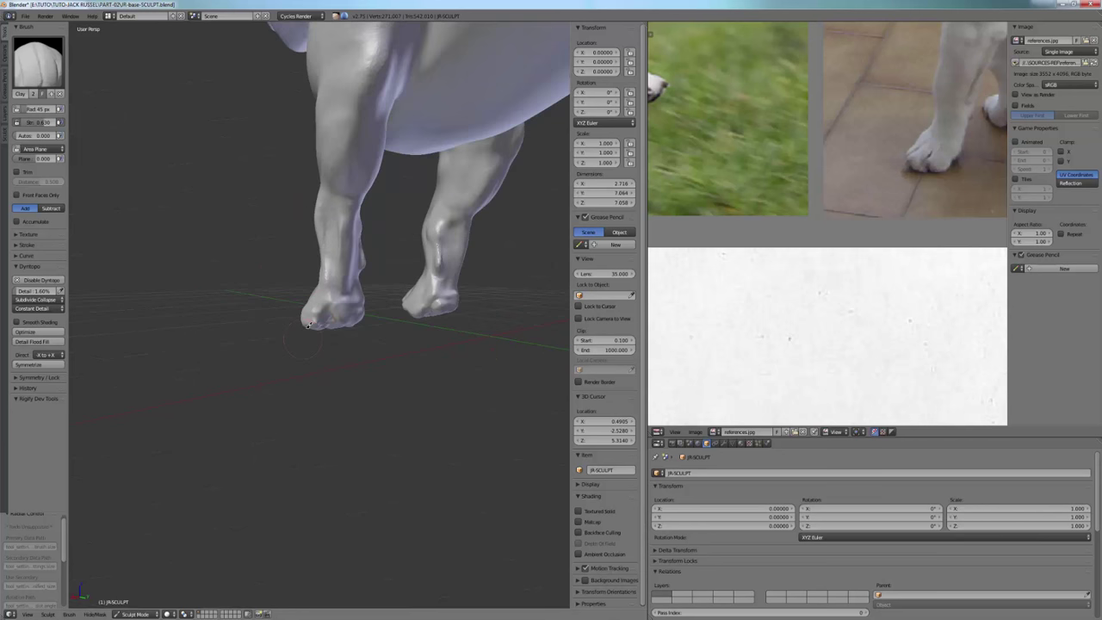
mouse_move(321, 203)
middle_mouse_down()
mouse_move(416, 259)
mouse_move(460, 246)
mouse_move(485, 216)
mouse_move(387, 266)
mouse_move(357, 339)
mouse_move(428, 337)
mouse_move(329, 340)
middle_mouse_up()
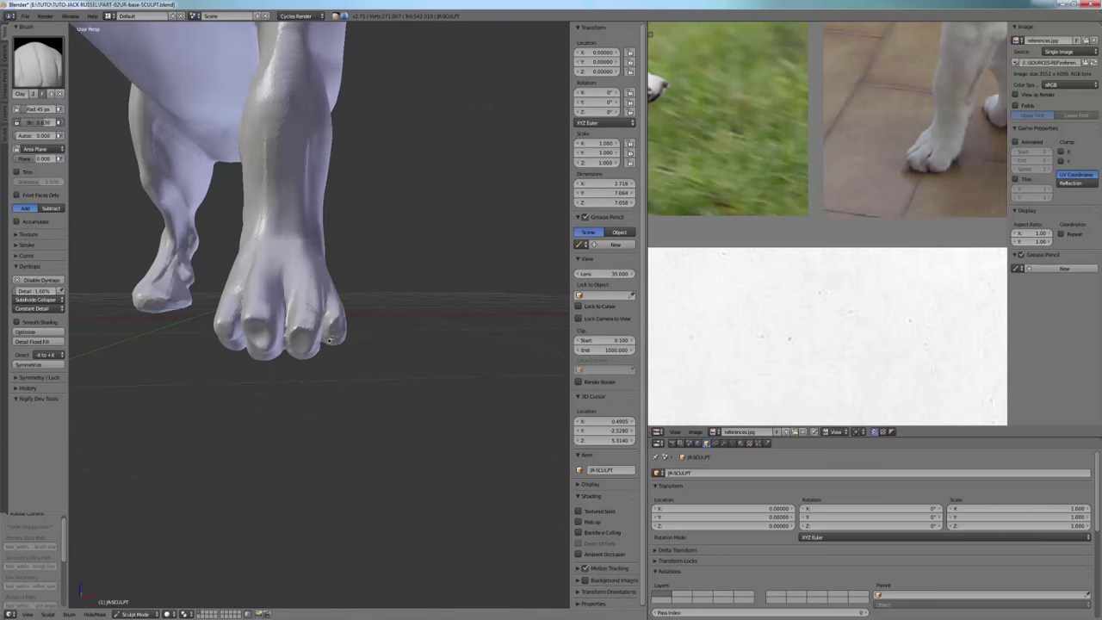
Switch to Object Mode and add a Bezier curve at the tip of a front toe.
left_click(136, 613)
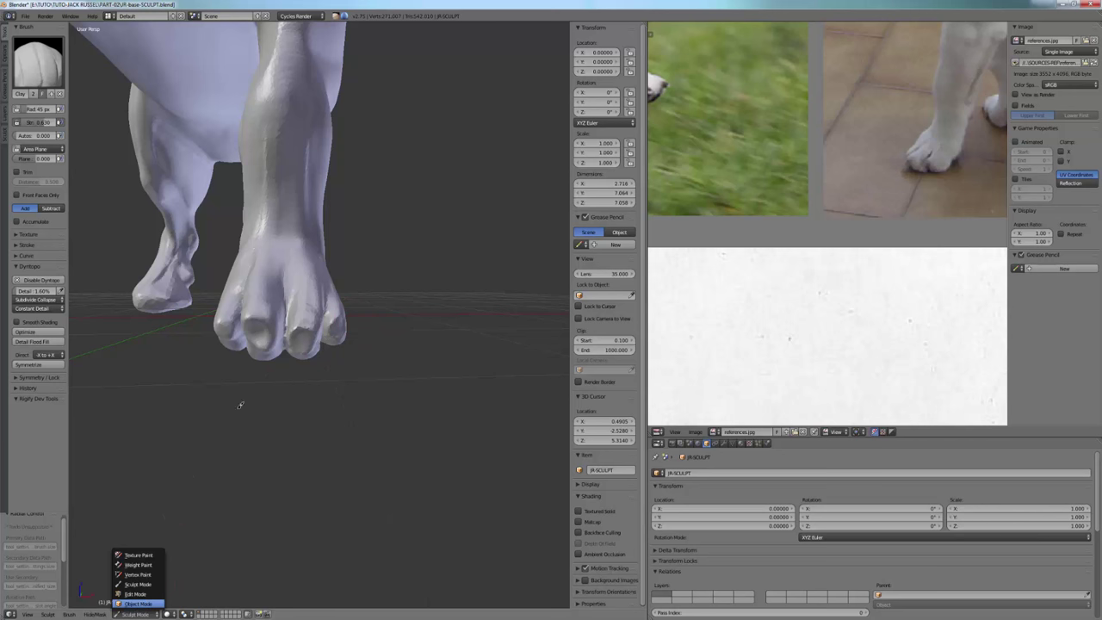
key("Return")
middle_click_drag(277, 345, 301, 320)
key("shift+a")
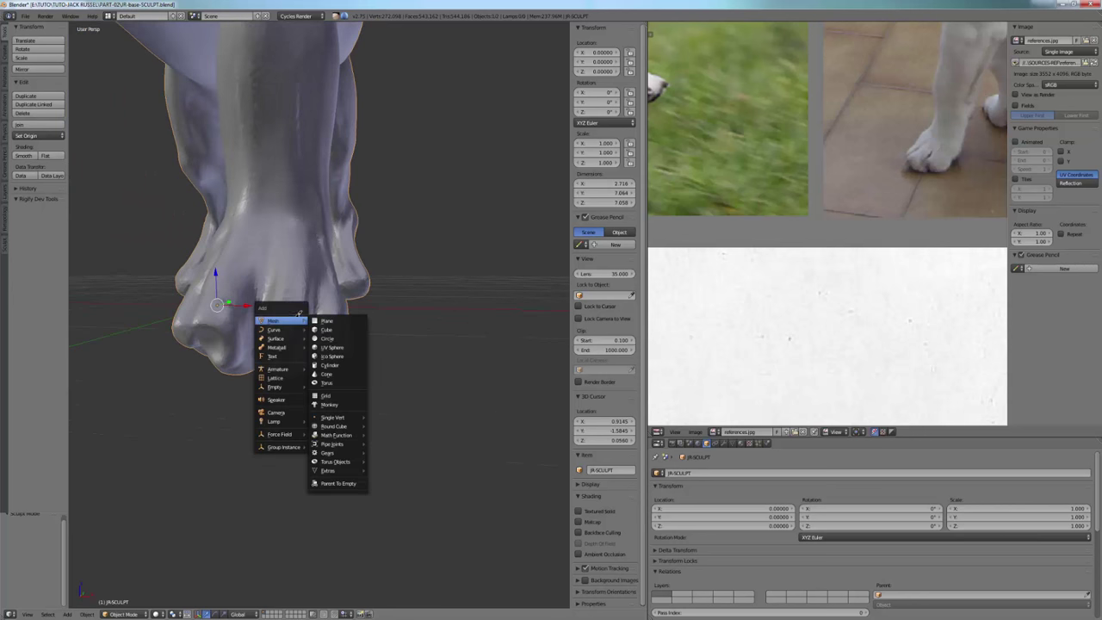
mouse_move(286, 327)
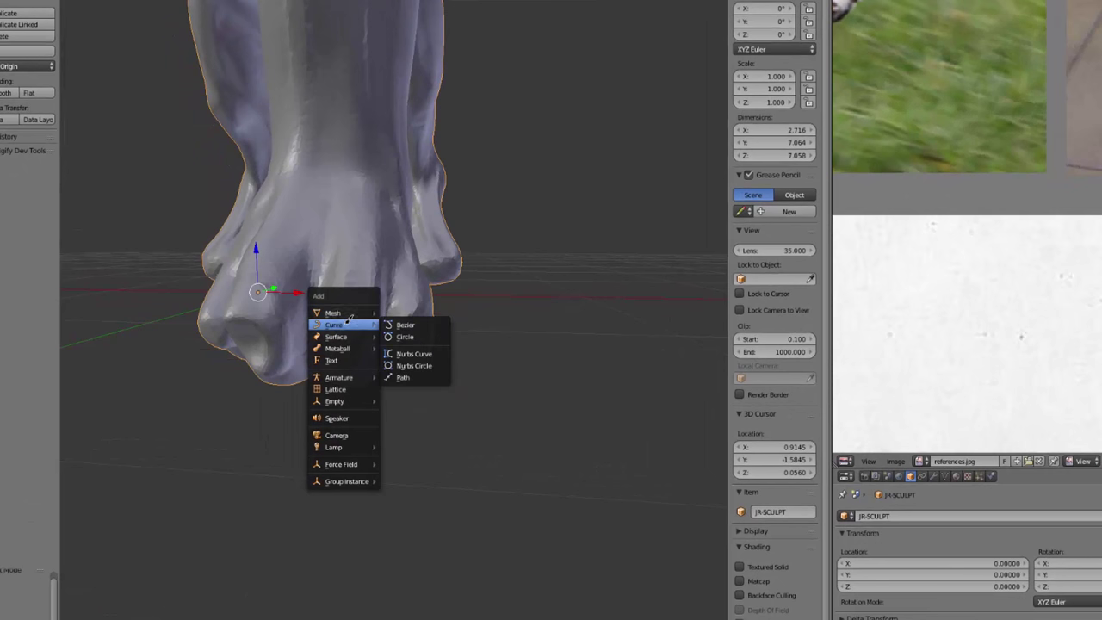
mouse_move(353, 311)
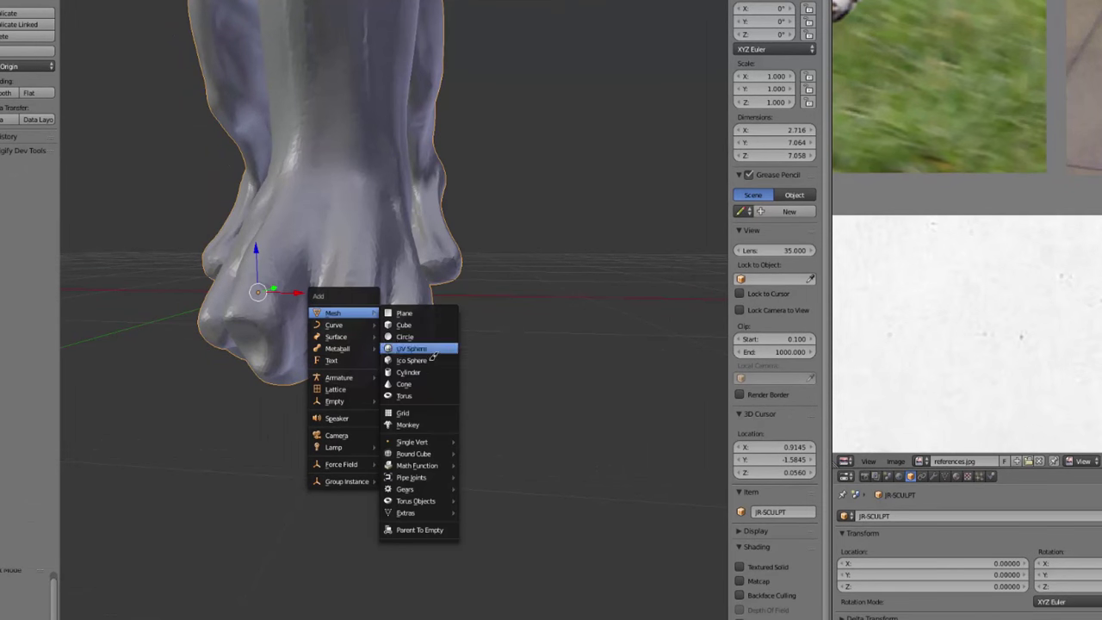
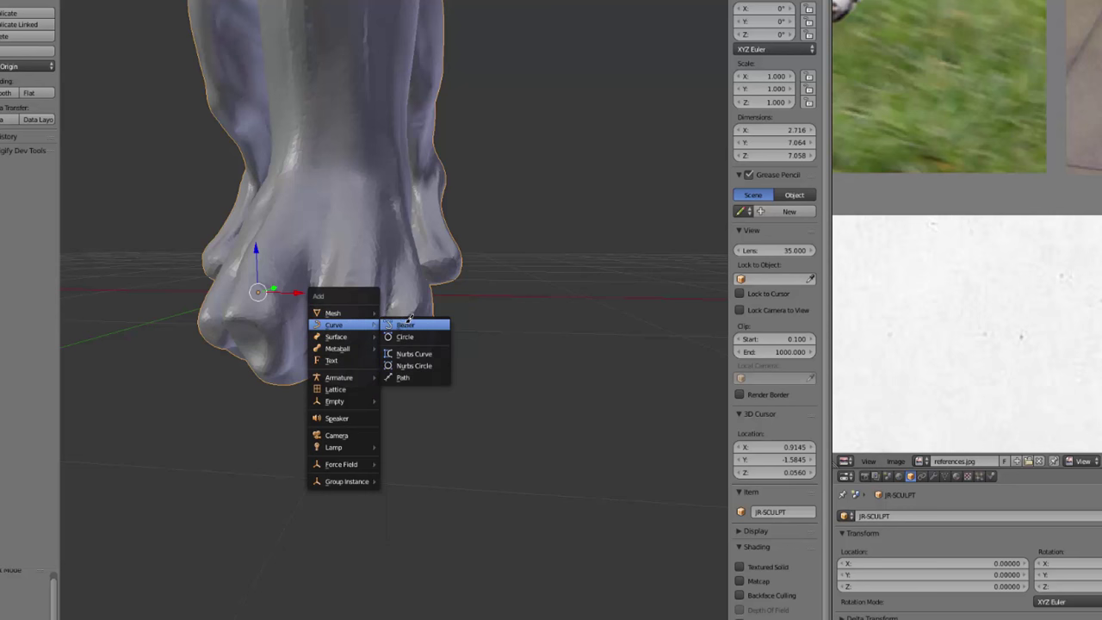
left_click(408, 322)
Isolate the Bezier curve in Edit Mode, select its two end points, and clear the selection in top view.
middle_click_drag(375, 293, 355, 392)
key("Tab")
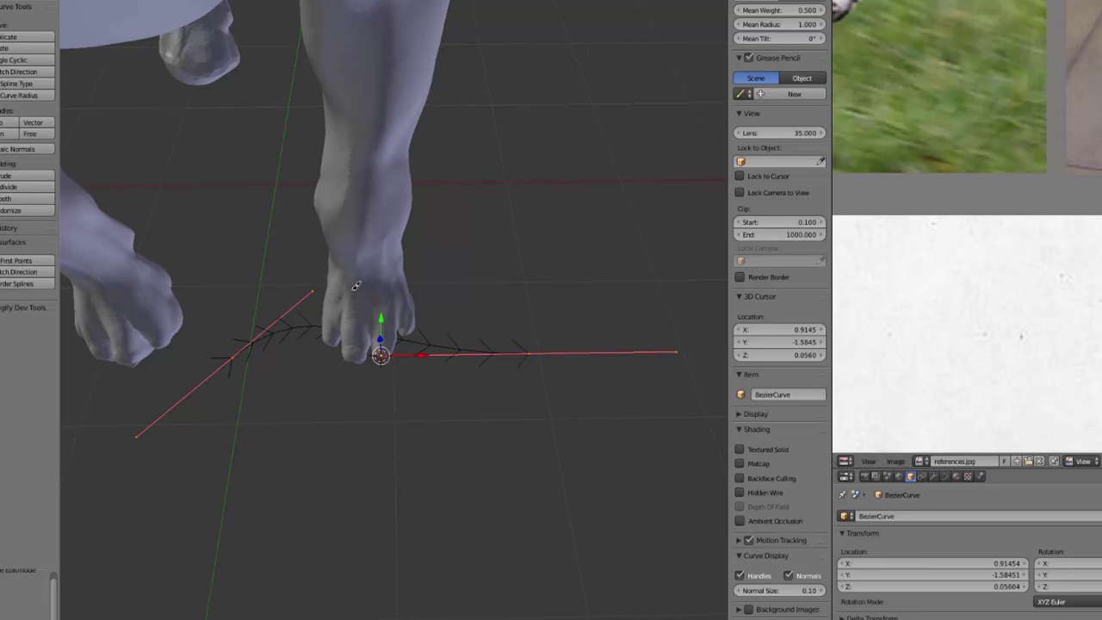
key("KP_Divide")
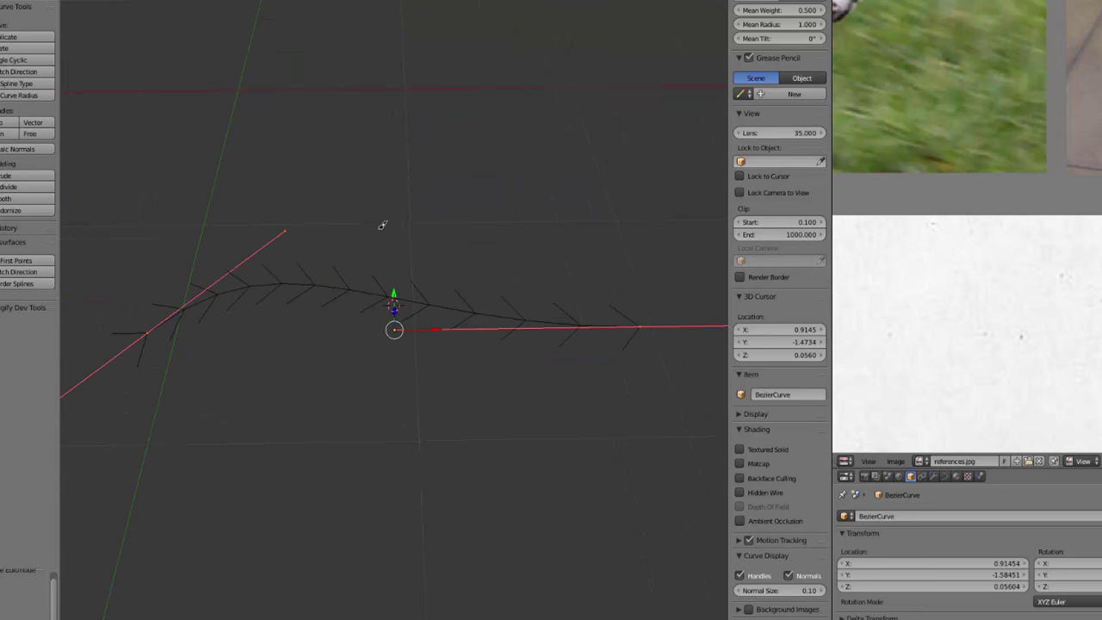
middle_click_drag(383, 224, 277, 326)
right_click(253, 330)
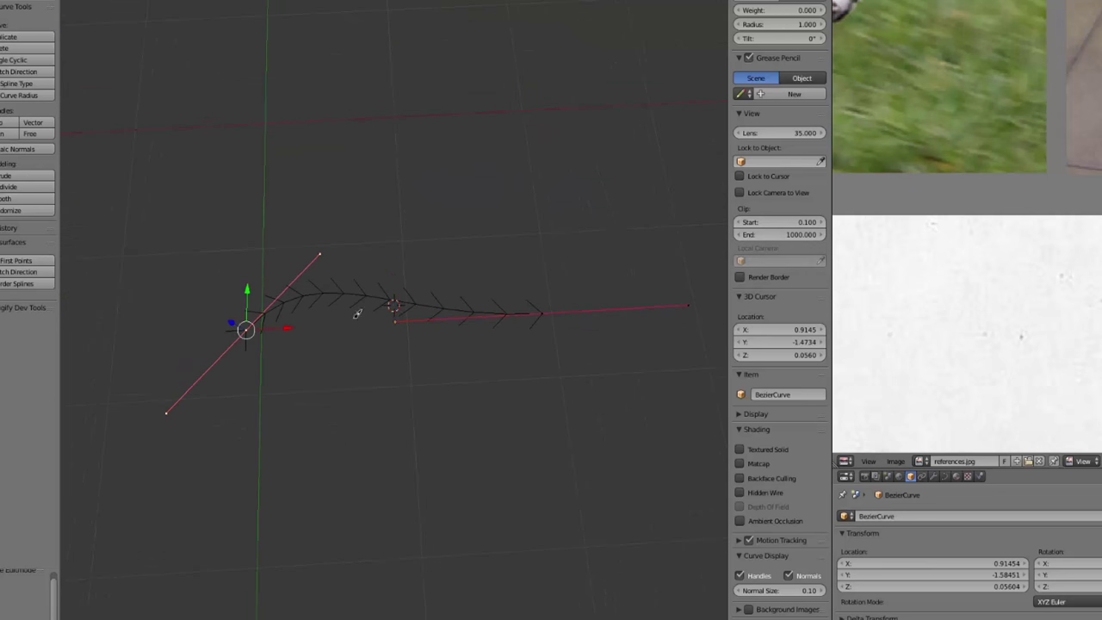
right_click(540, 311, "shift")
key("KP_7")
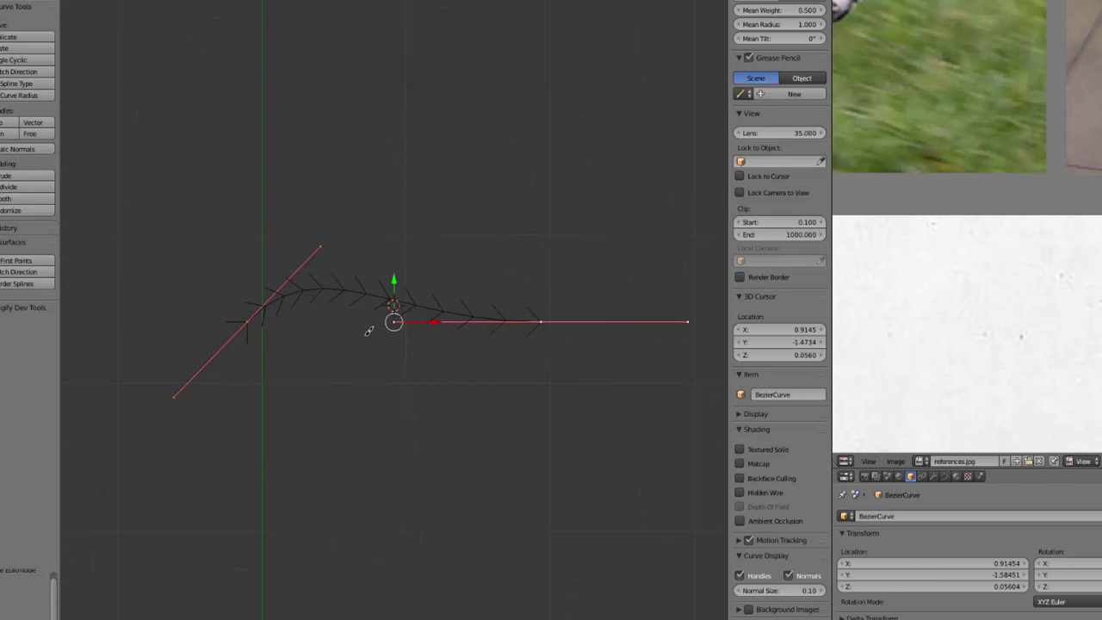
key("a")
key("a")
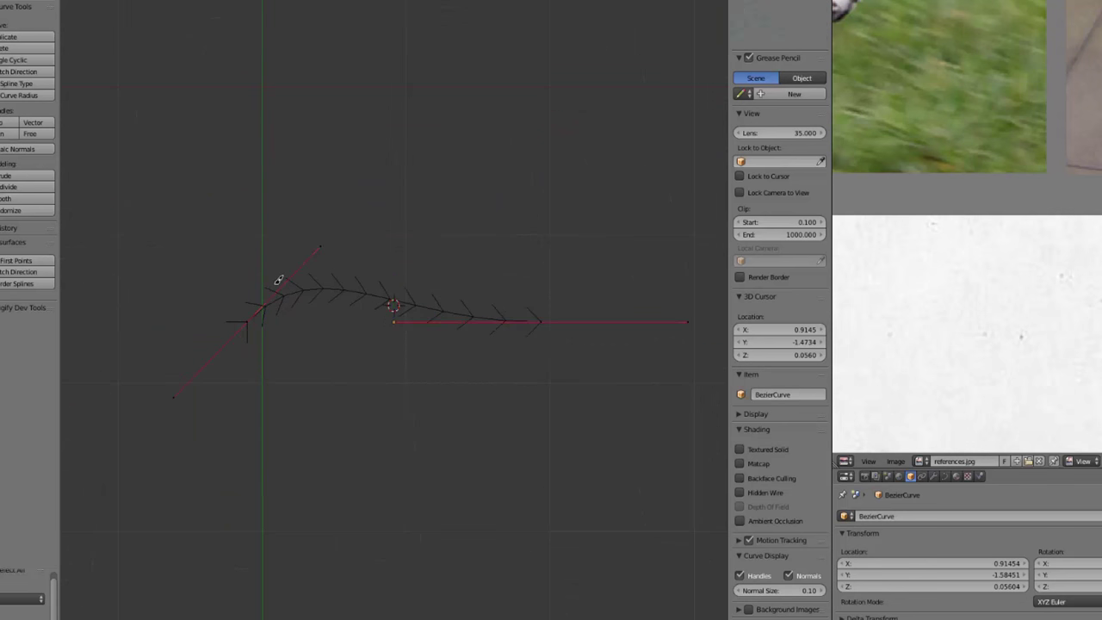
Select all points of the Bezier curve and flatten it into a straight line by scaling it to 0 along Y.
key("b")
left_click_drag(168, 264, 601, 370)
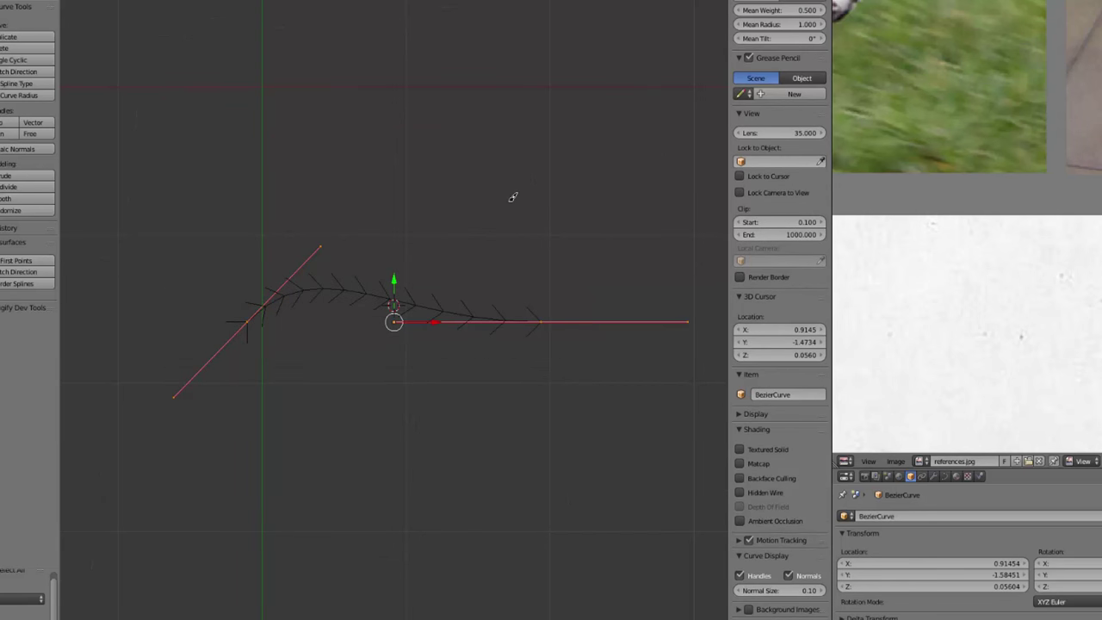
key("y")
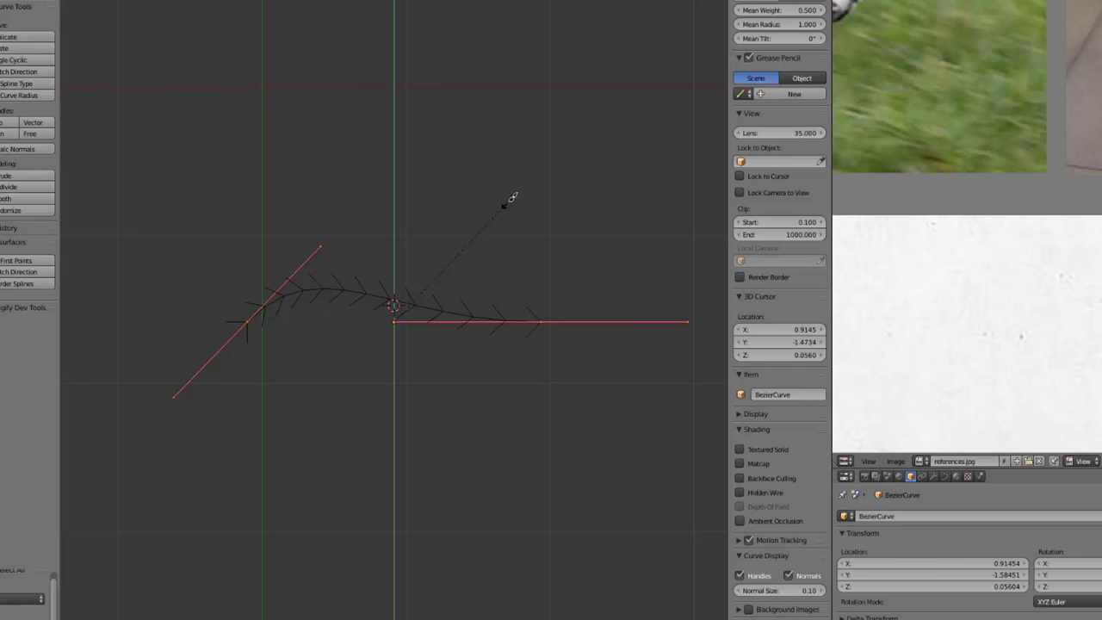
key("0")
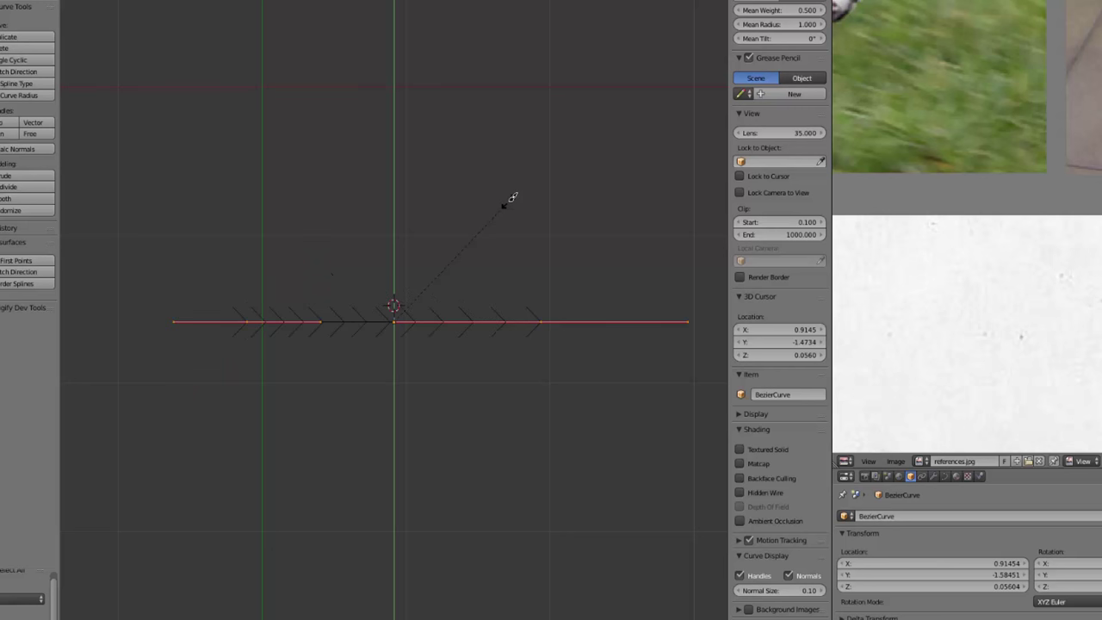
key("Return")
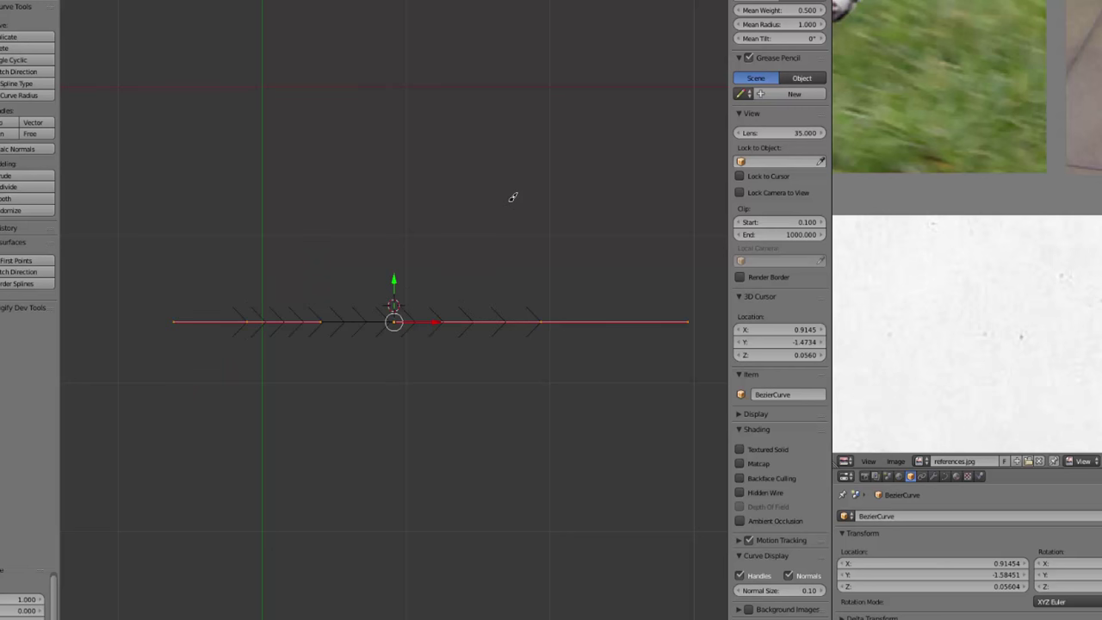
middle_click_drag(193, 379, 214, 310, "shift")
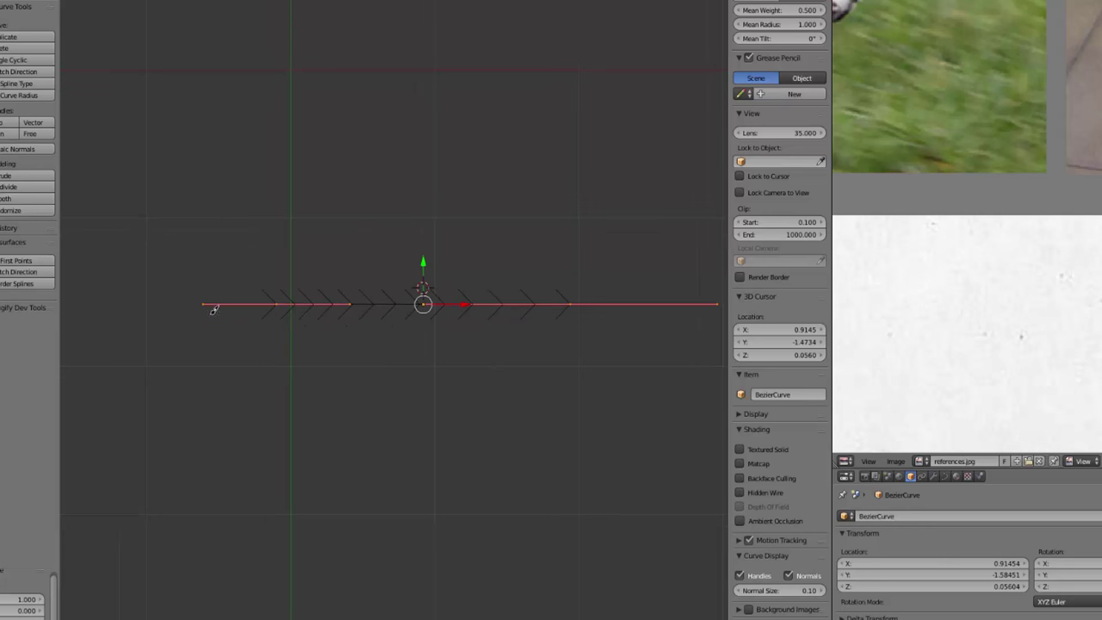
middle_click_drag(295, 304, 262, 301, "shift")
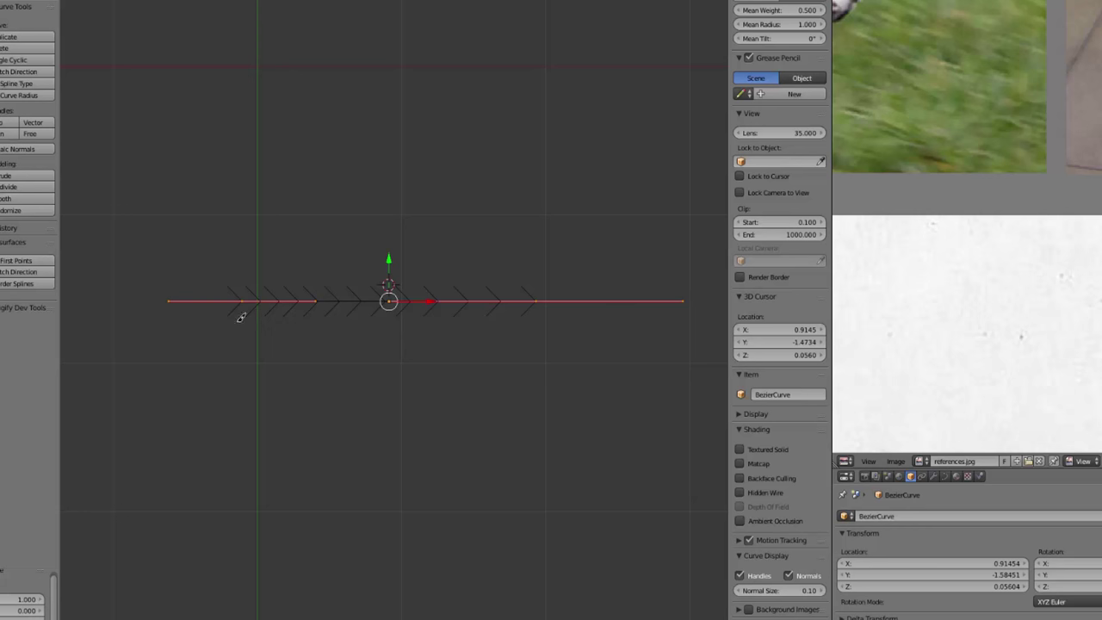
mouse_move(384, 241)
middle_mouse_down()
mouse_move(347, 207)
mouse_move(347, 229)
mouse_move(395, 287)
mouse_move(389, 230)
middle_mouse_up()
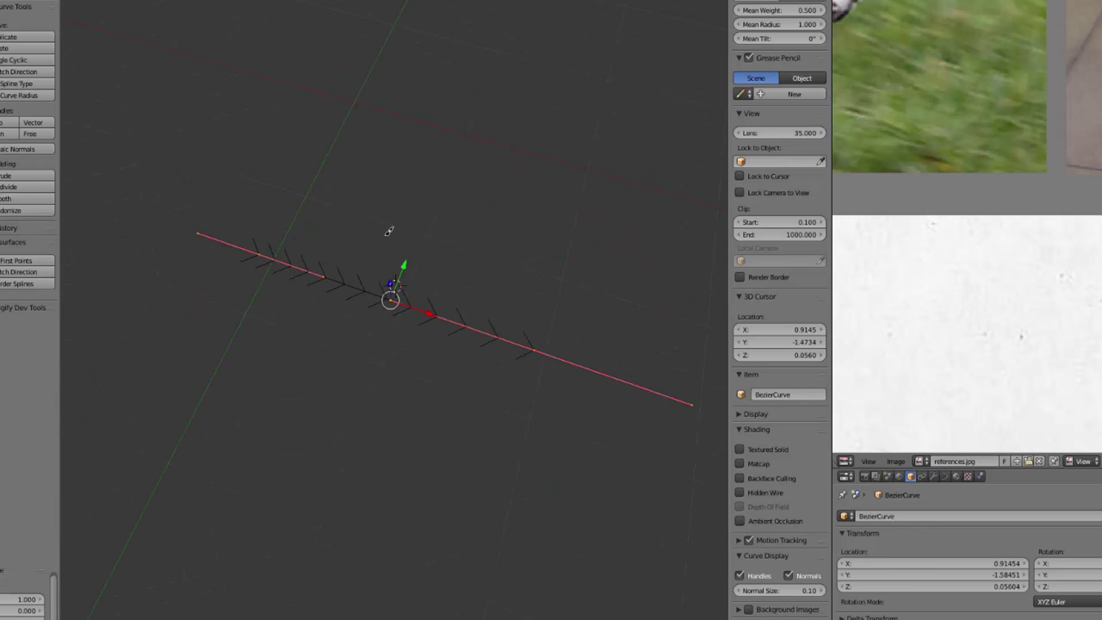
Show the whole model again, scale the curve to about 0.148, and rotate it -90° about the vertical axis at the toe tip.
key("KP_Divide")
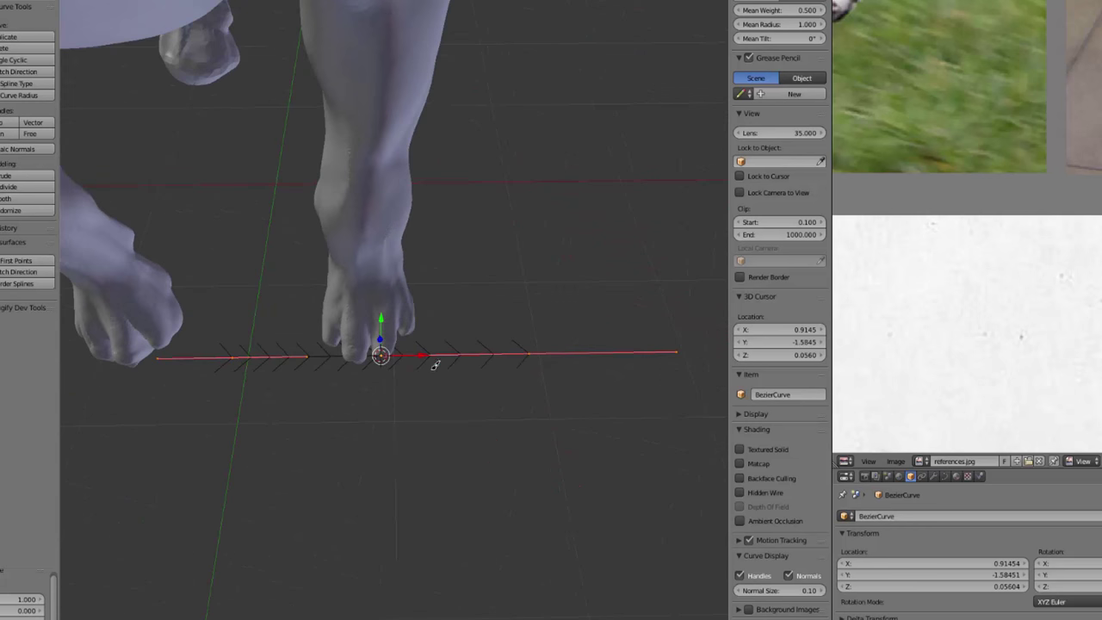
middle_click_drag(435, 365, 567, 253)
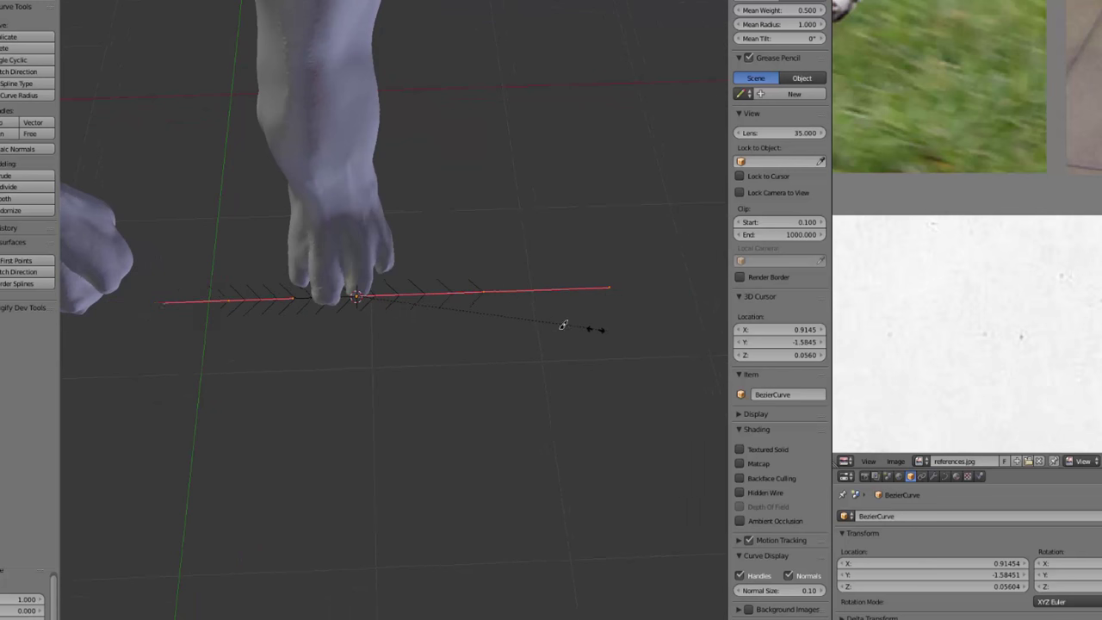
left_click(420, 322)
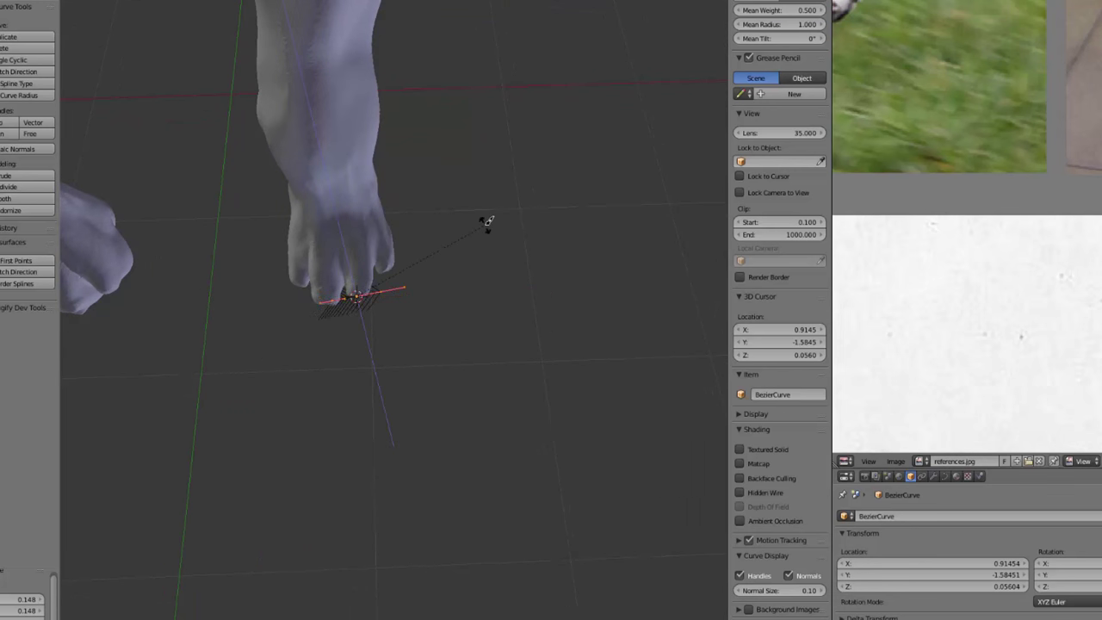
type("0")
key("Return")
key("KP_Decimal")
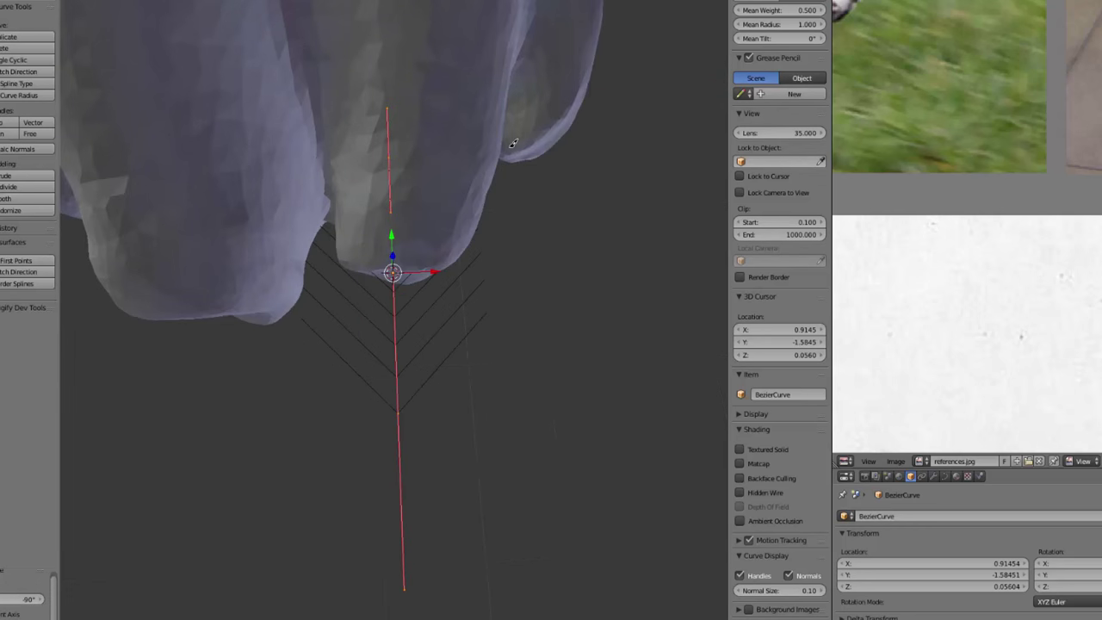
Move the curve forward in side orthographic view so that it projects from the toe tip.
key("KP_3")
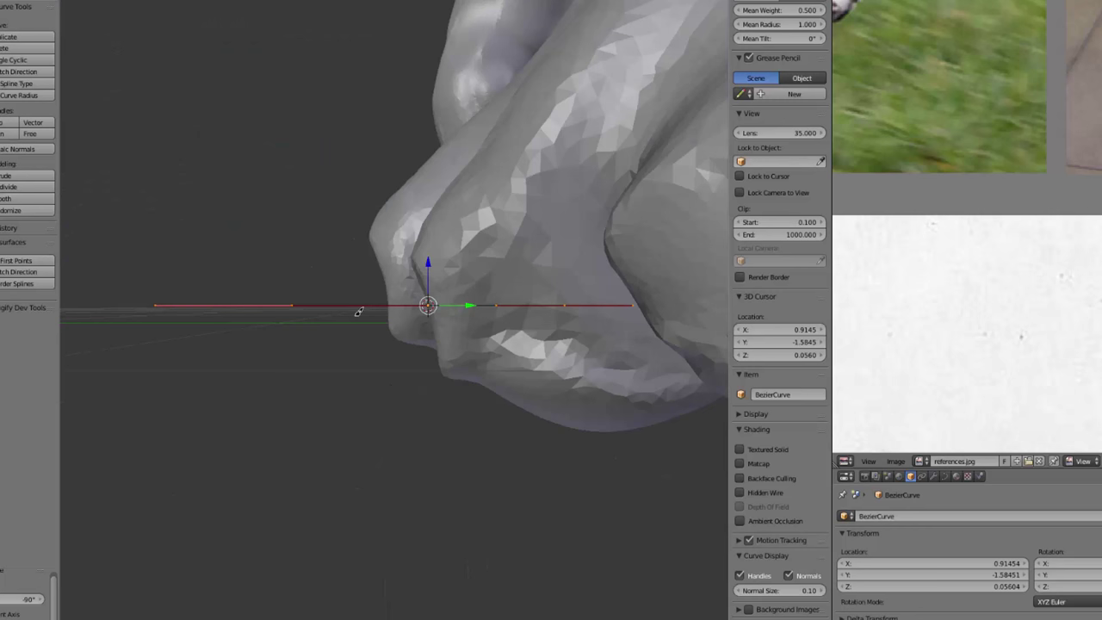
key("KP_5")
key("g")
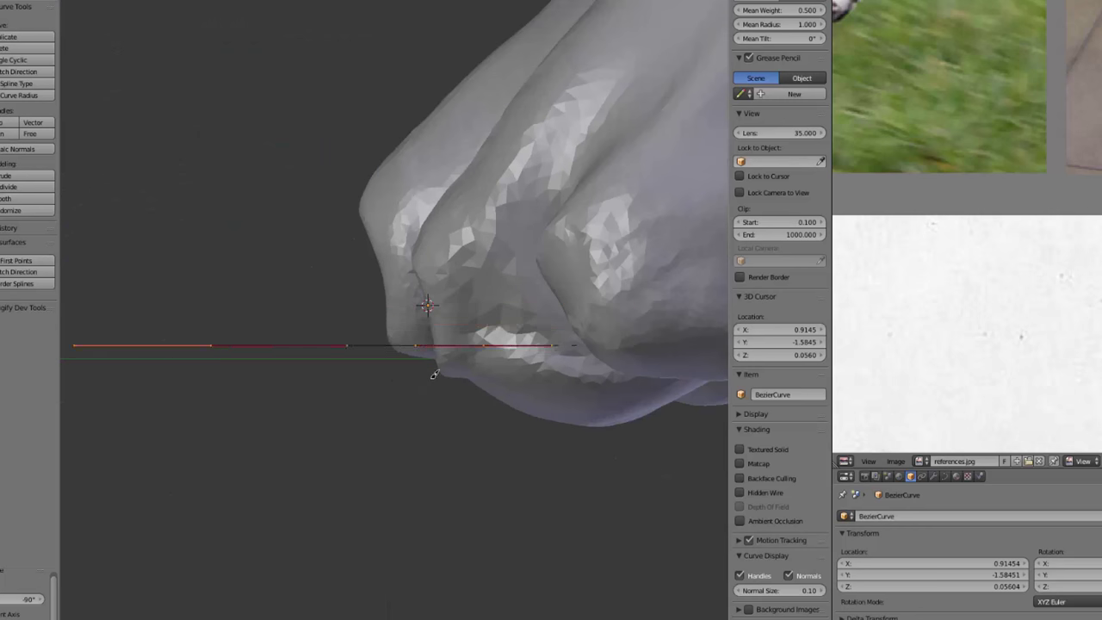
left_click(373, 342)
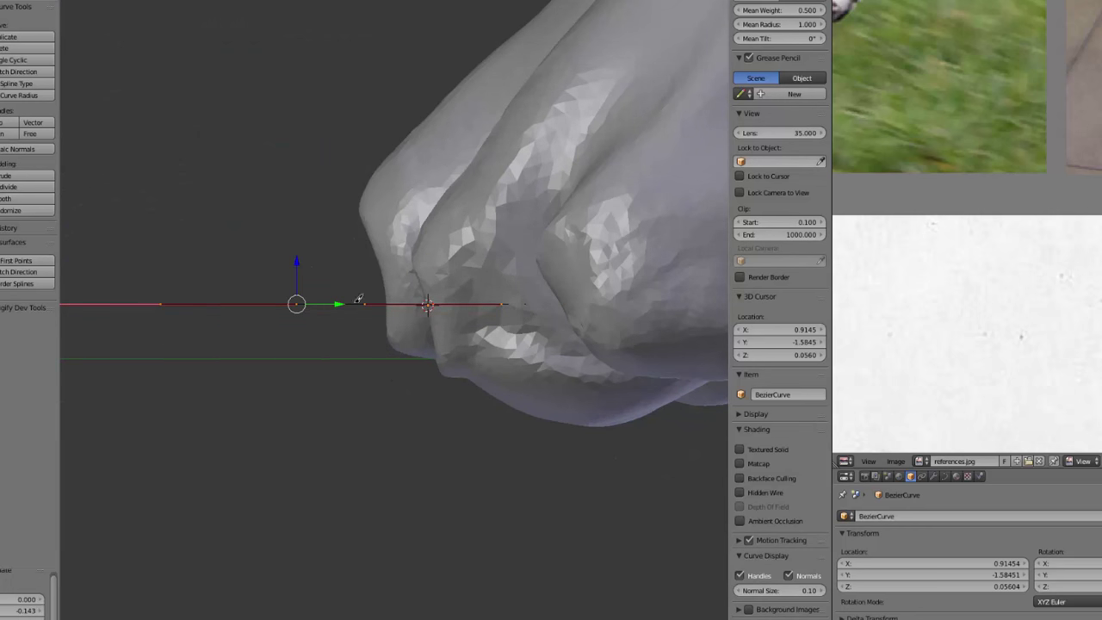
Scale the curve's front point to about 0.294, move it down near the toe, and rotate it about -76° to form a claw-like bend.
middle_click_drag(274, 292, 343, 271, "shift")
right_click(230, 284)
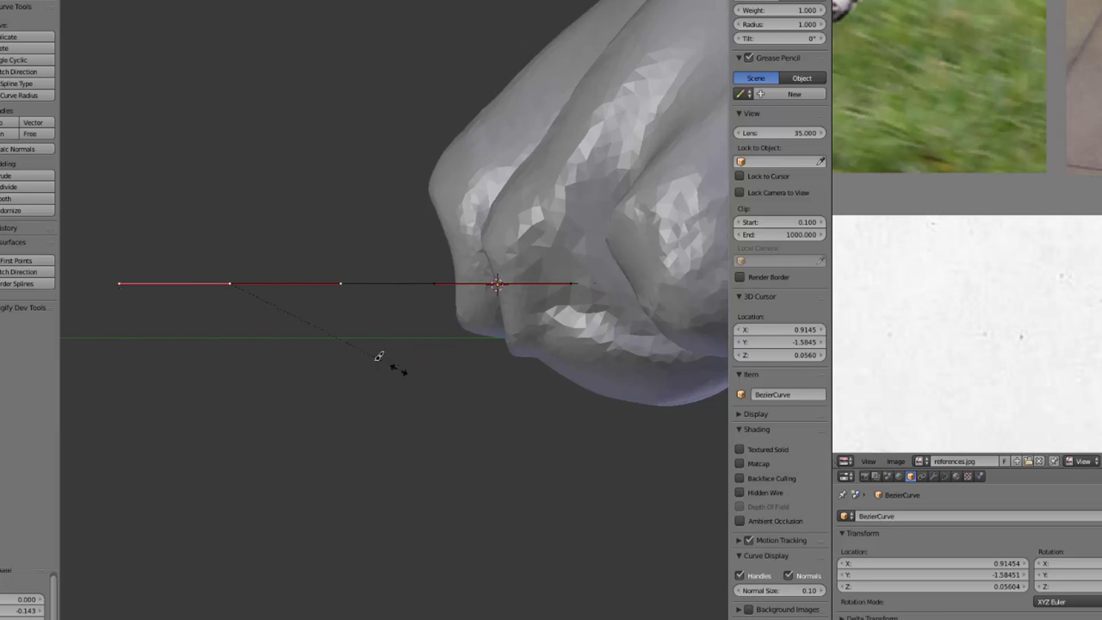
left_click(282, 315)
key("g")
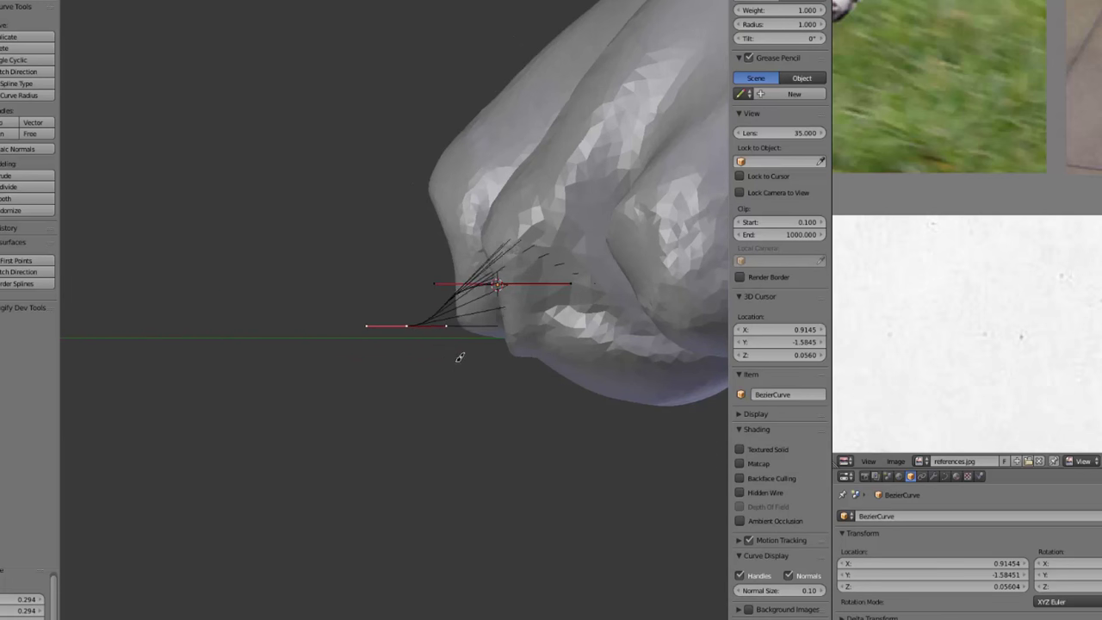
left_click(482, 345)
key("r")
left_click(426, 292)
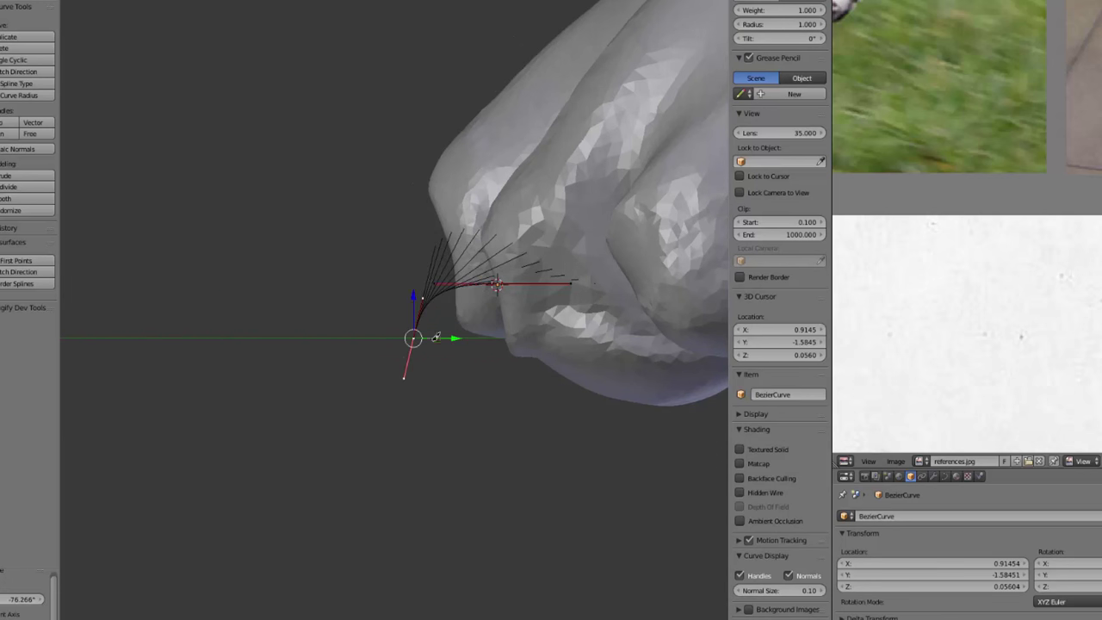
Refine the claw tip by repositioning the front point, scaling its handles to about 0.577, and rotating it about 17.5°.
key("g")
left_click(445, 363)
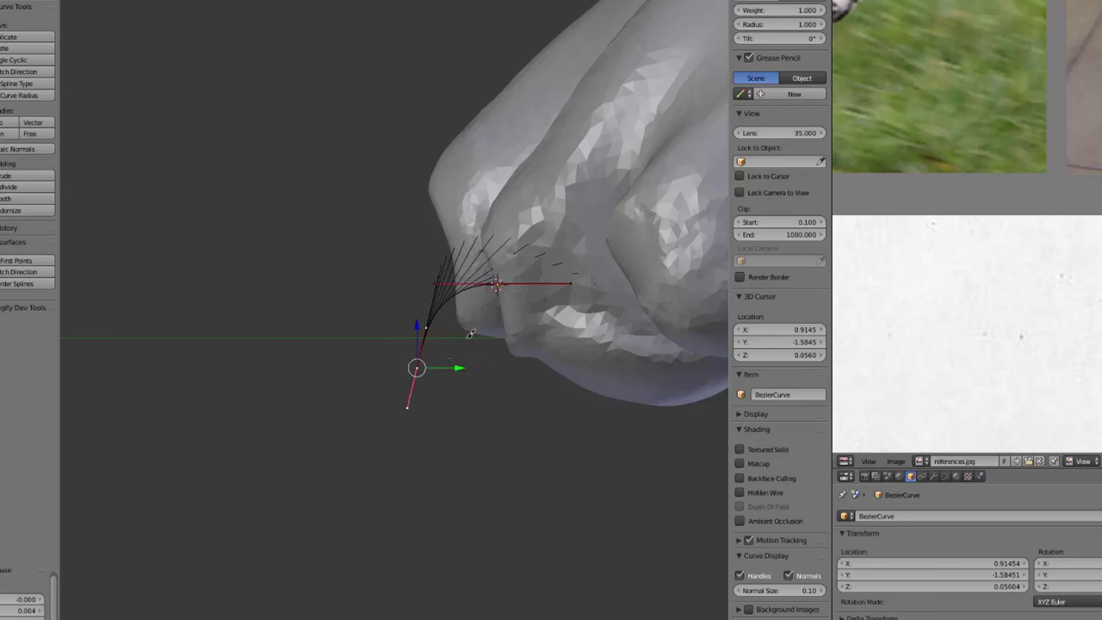
key("s")
left_click(458, 343)
key("g")
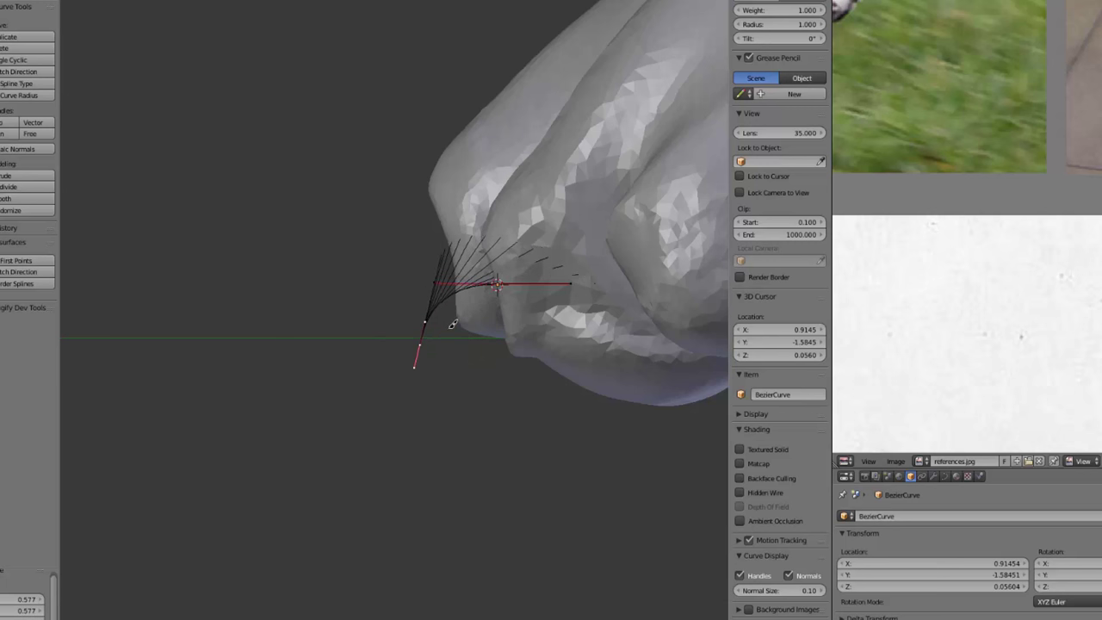
left_click(452, 322)
key("r")
left_click(462, 324)
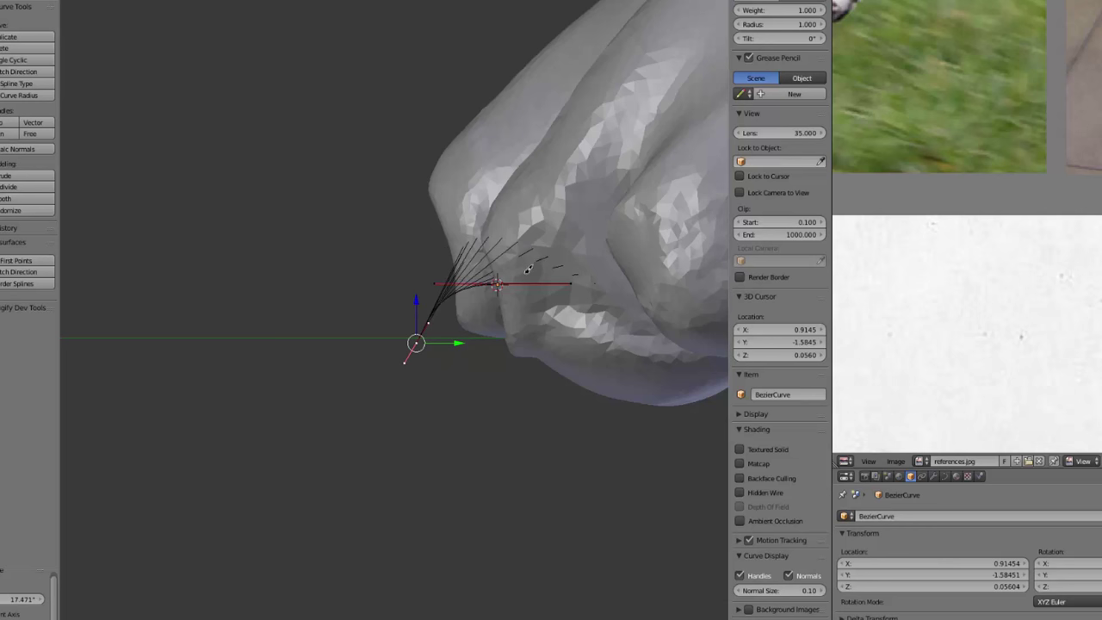
Move the curve's rear point deeper into the toe.
right_click(503, 283)
key("g")
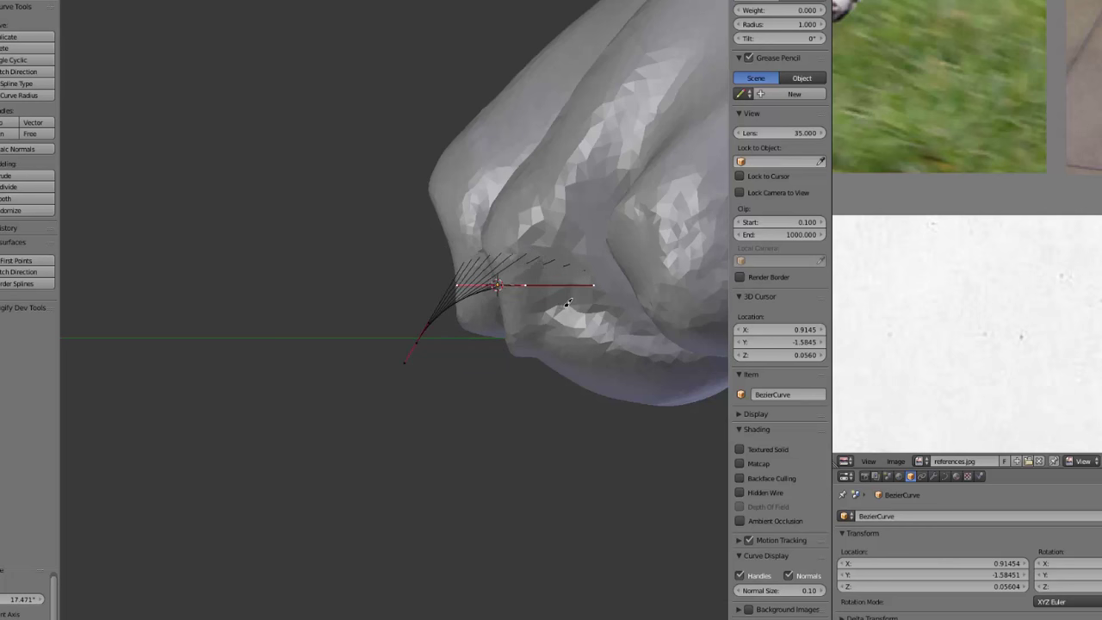
left_click(511, 299)
Add the curve's front point to the selection and enlarge the Properties editor.
mouse_move(420, 338)
middle_mouse_down()
mouse_move(443, 362)
mouse_move(560, 376)
mouse_move(516, 364)
mouse_move(520, 386)
mouse_move(425, 341)
middle_mouse_up()
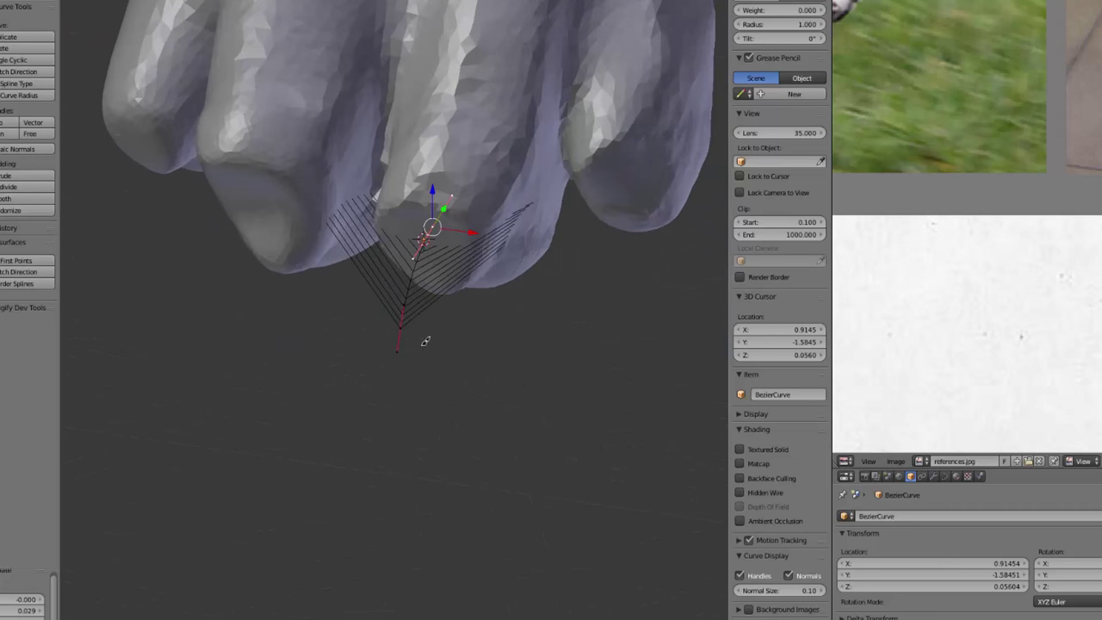
right_click(408, 324)
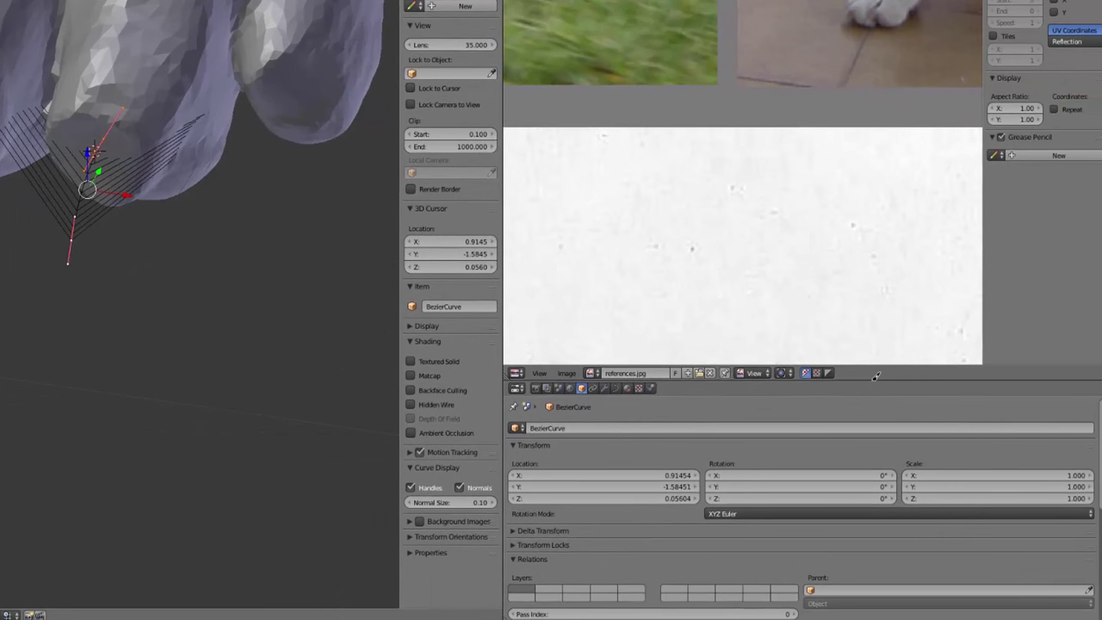
left_click_drag(975, 404, 925, 146)
left_click_drag(825, 119, 822, 112)
Set the curve's fill mode to Full and its bevel depth to 0.039.
left_click(616, 143)
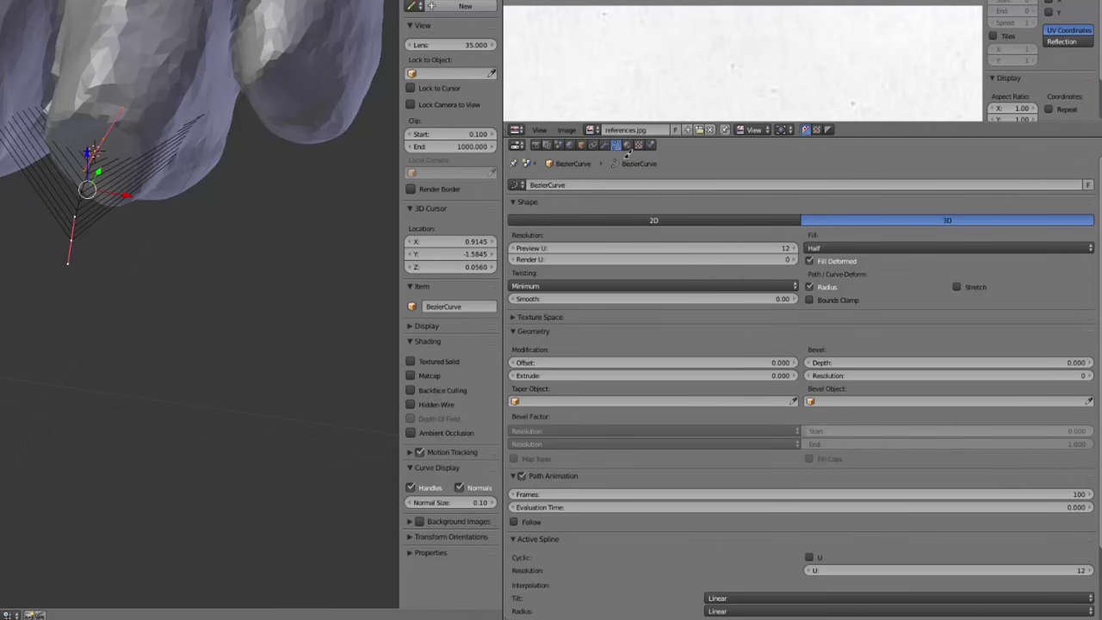
left_click(842, 245)
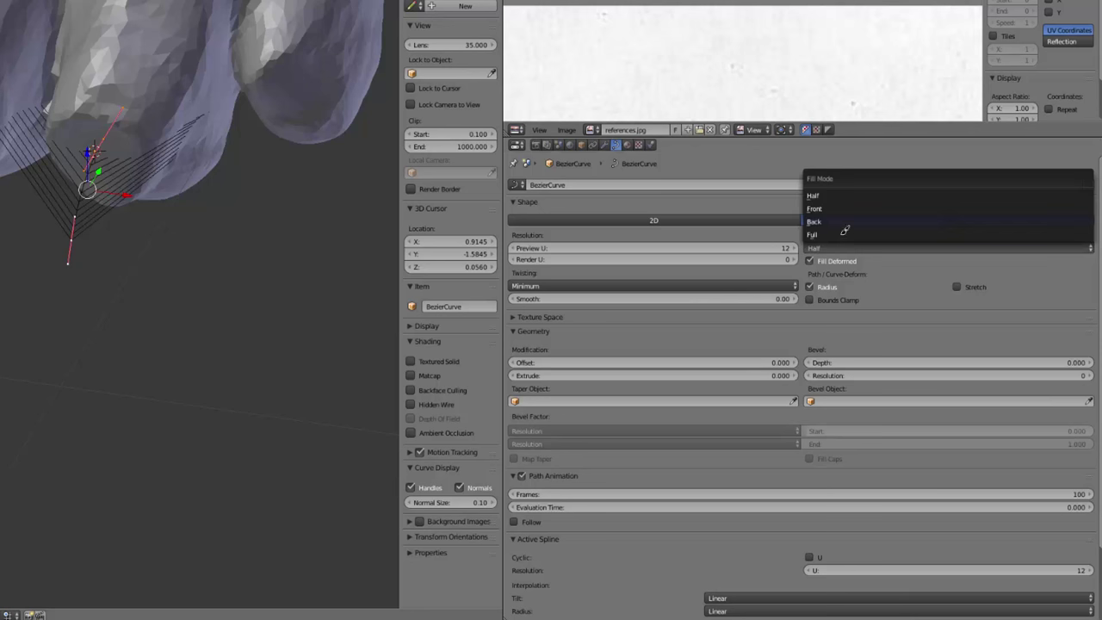
left_click(823, 232)
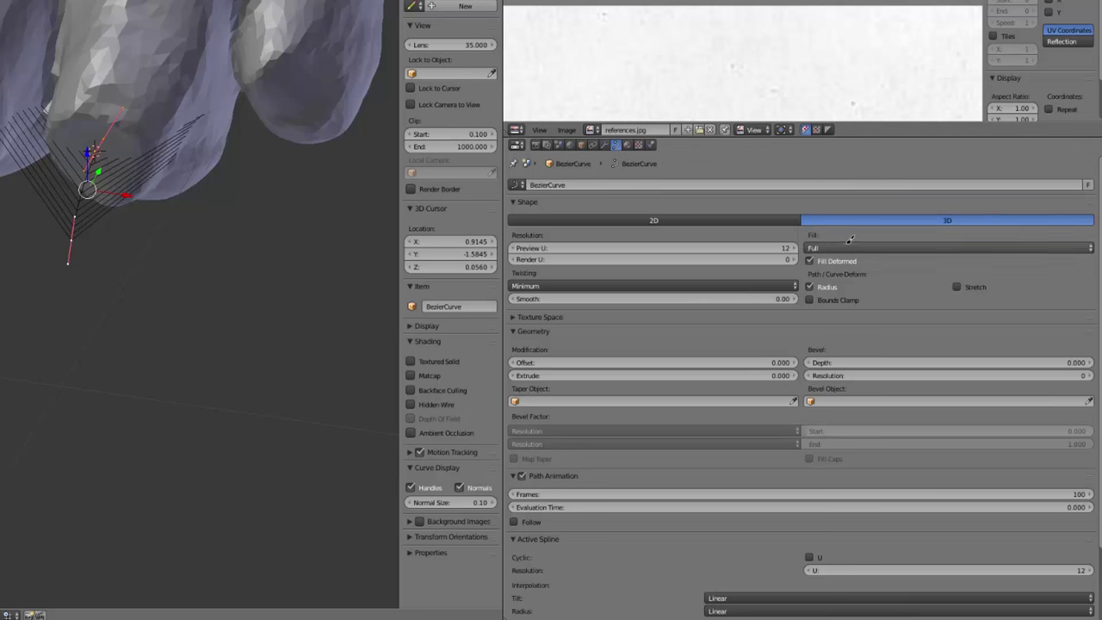
left_click_drag(837, 357, 1076, 360)
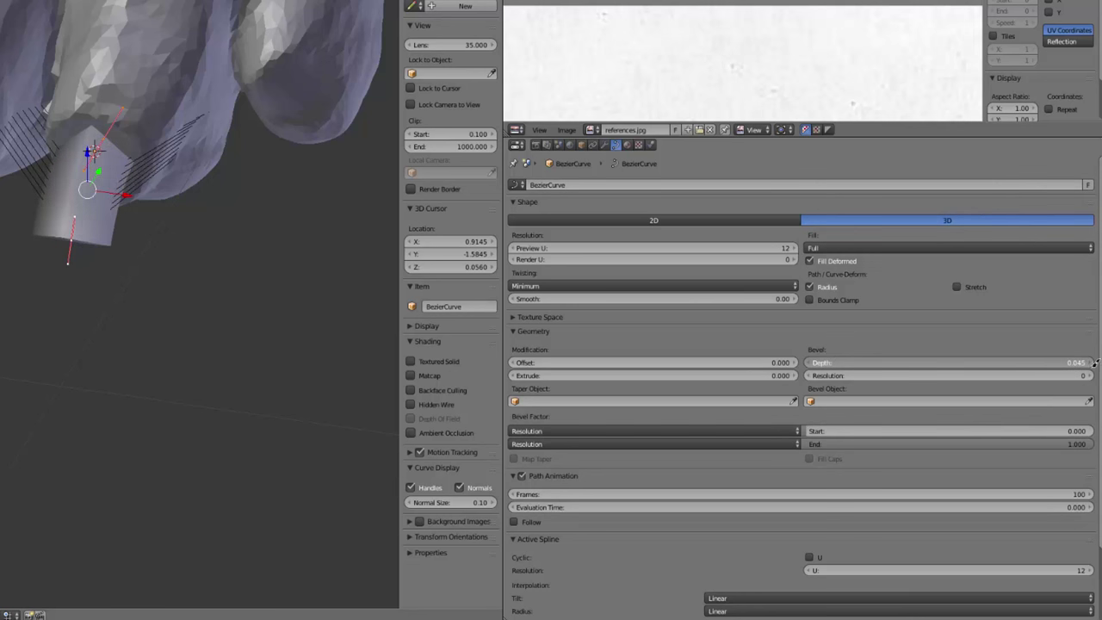
left_click_drag(1076, 360, 1079, 363)
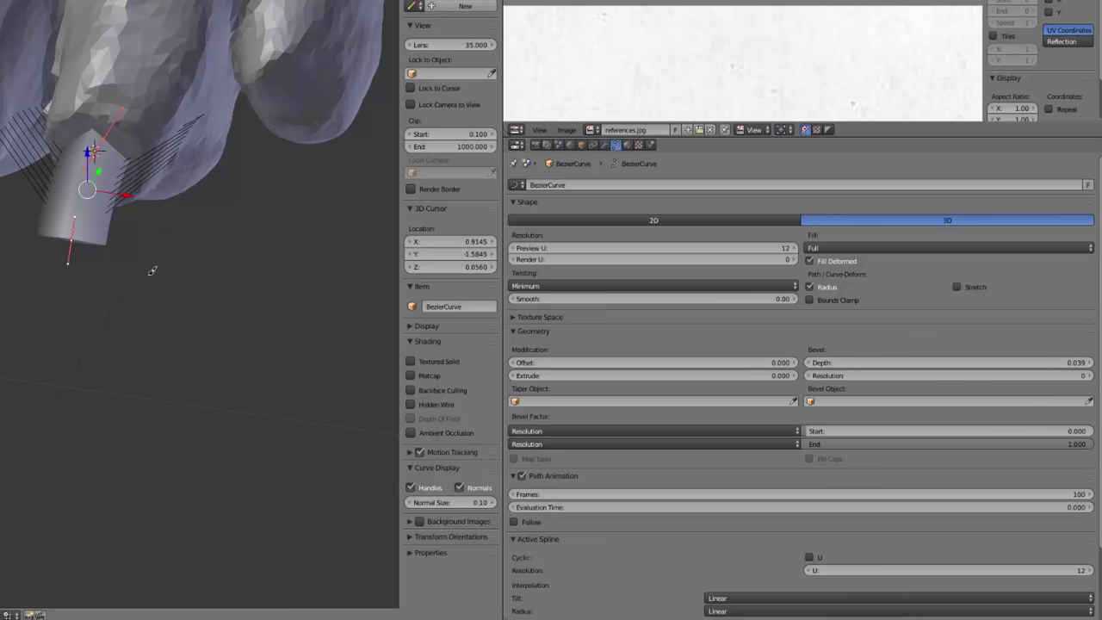
Inspect the claw tube around the toe and set its bevel resolution to 2.
middle_click_drag(153, 271, 48, 222)
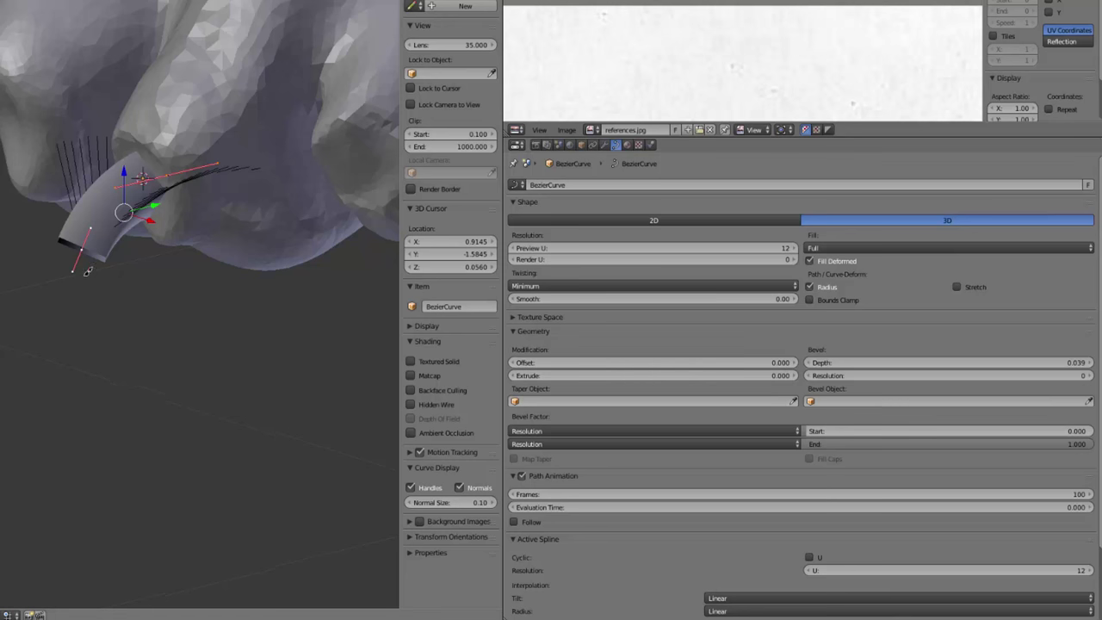
mouse_move(88, 271)
middle_mouse_down()
mouse_move(157, 256)
mouse_move(22, 265)
middle_mouse_up()
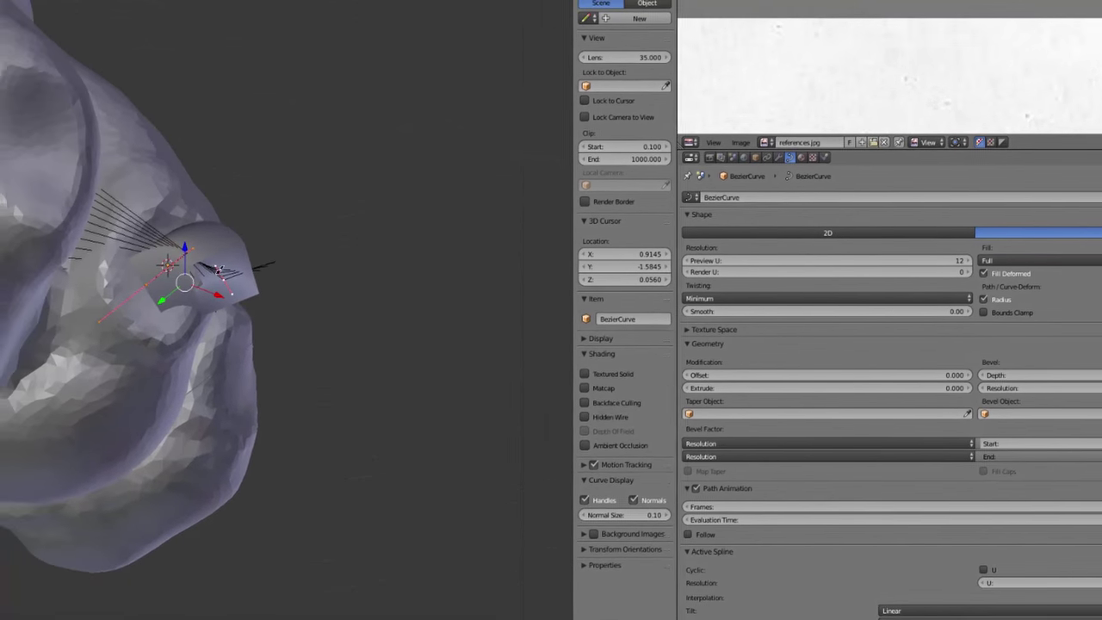
key("z")
key("z")
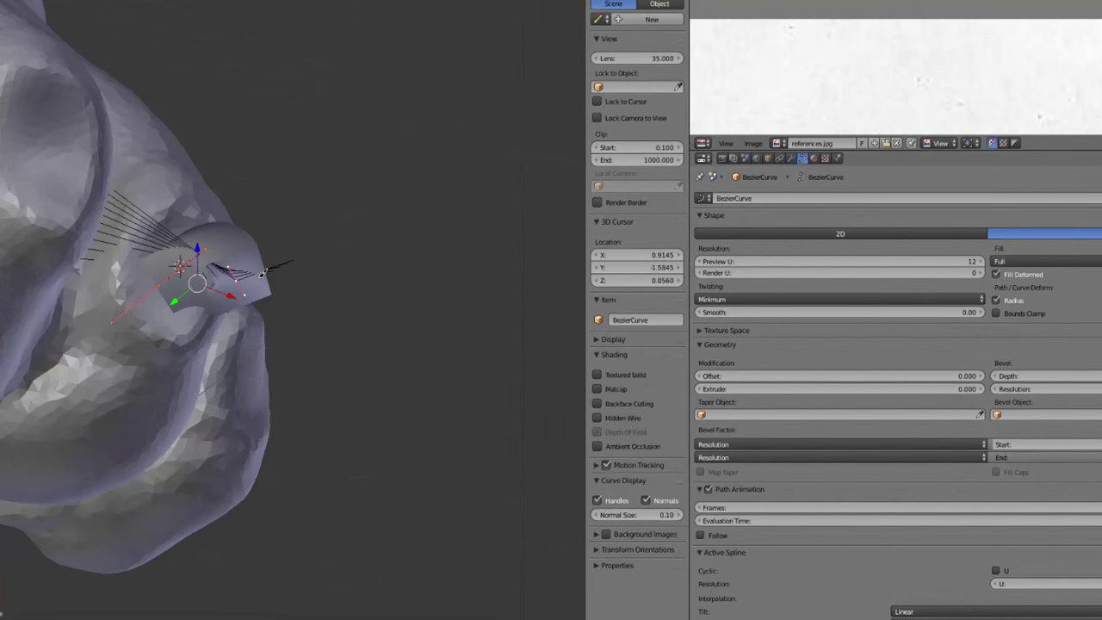
middle_click_drag(265, 270, 209, 224)
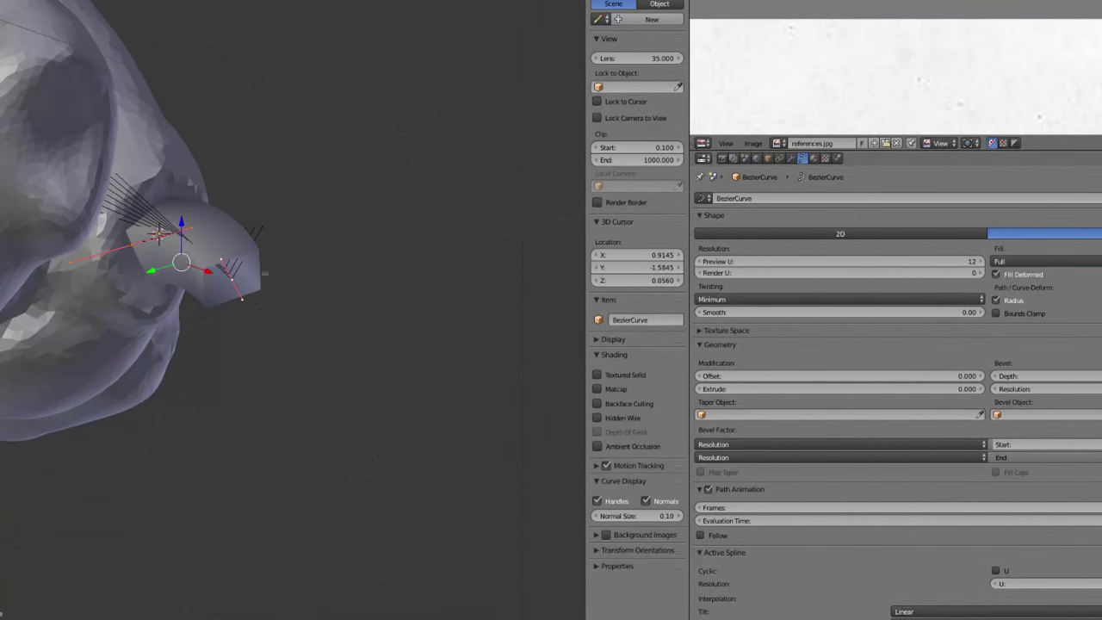
middle_click_drag(286, 313, 227, 243)
scroll(227, 243, "up", 2)
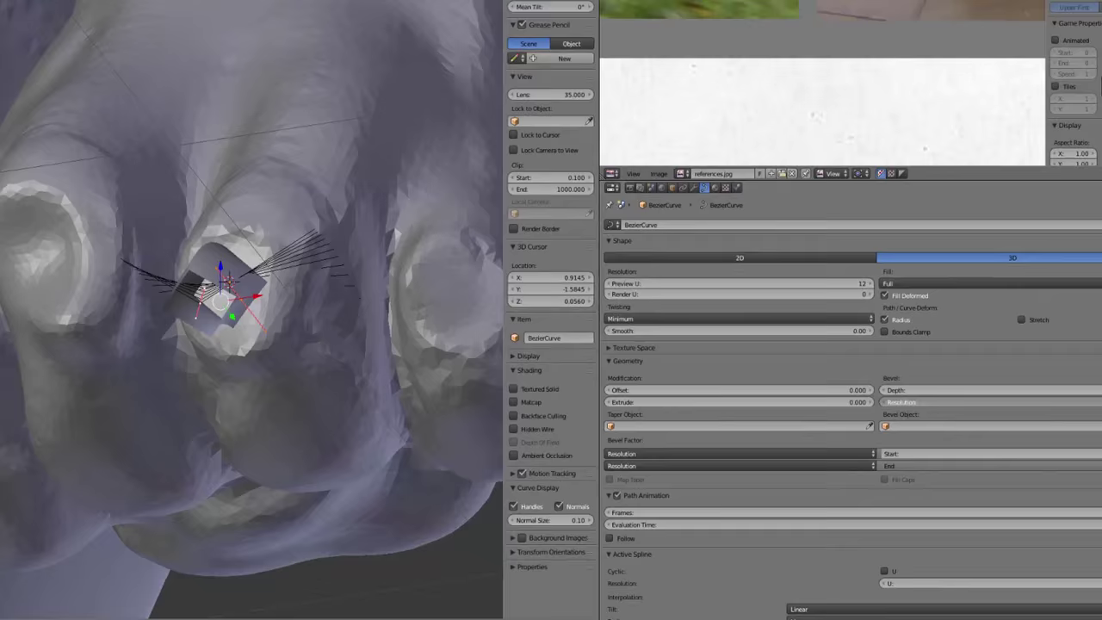
left_click(1088, 407)
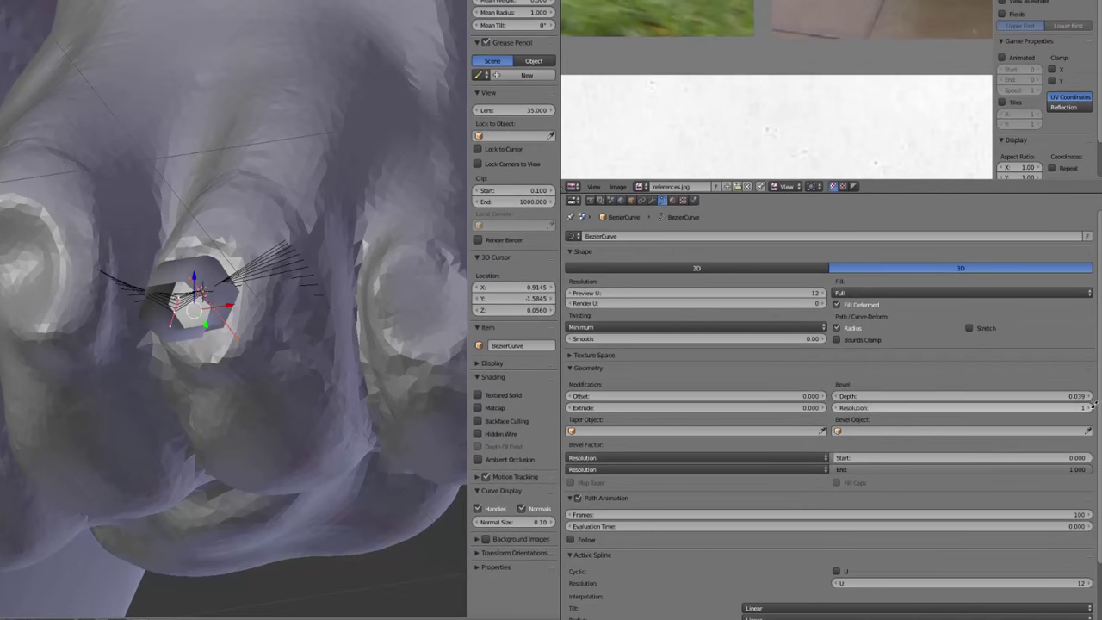
left_click(1088, 407)
mouse_move(244, 338)
middle_mouse_down()
mouse_move(152, 381)
mouse_move(300, 364)
mouse_move(288, 345)
mouse_move(304, 381)
mouse_move(236, 408)
mouse_move(226, 358)
middle_mouse_up()
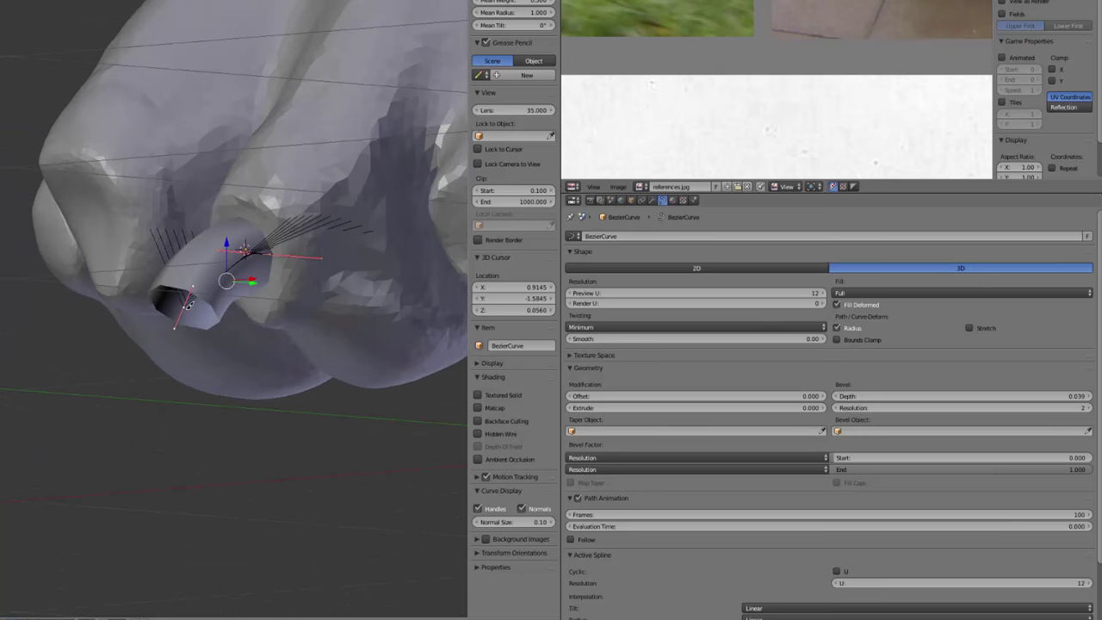
Shrink the radius of the claw's front point to 0.147 and move it forward and down to form a pointed tip.
right_click(187, 303)
middle_click_drag(191, 307, 379, 391)
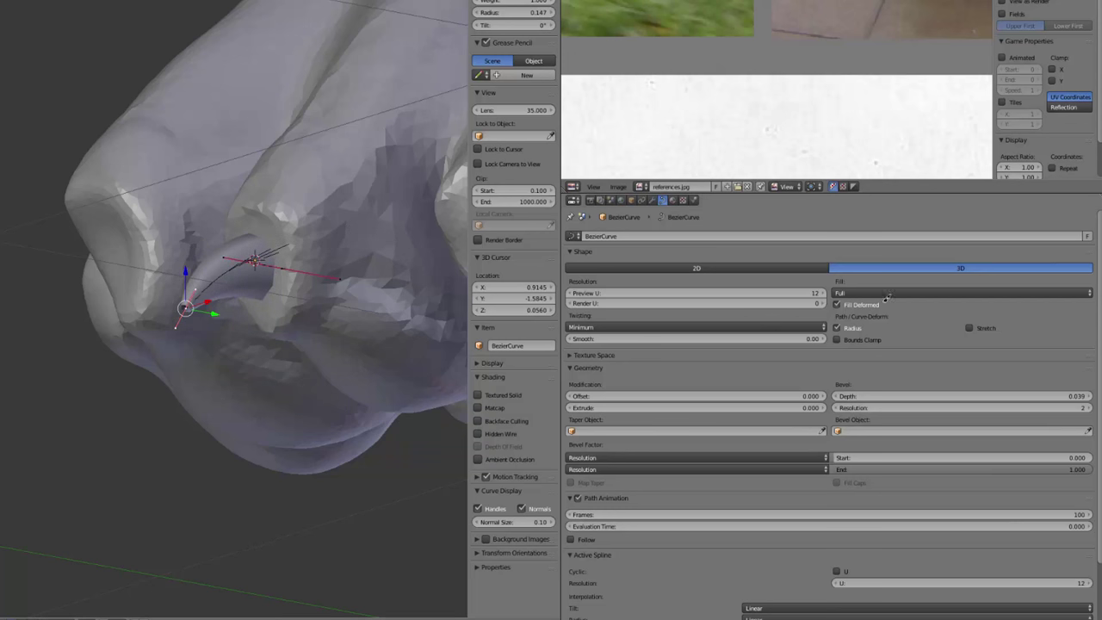
middle_click_drag(214, 284, 183, 294)
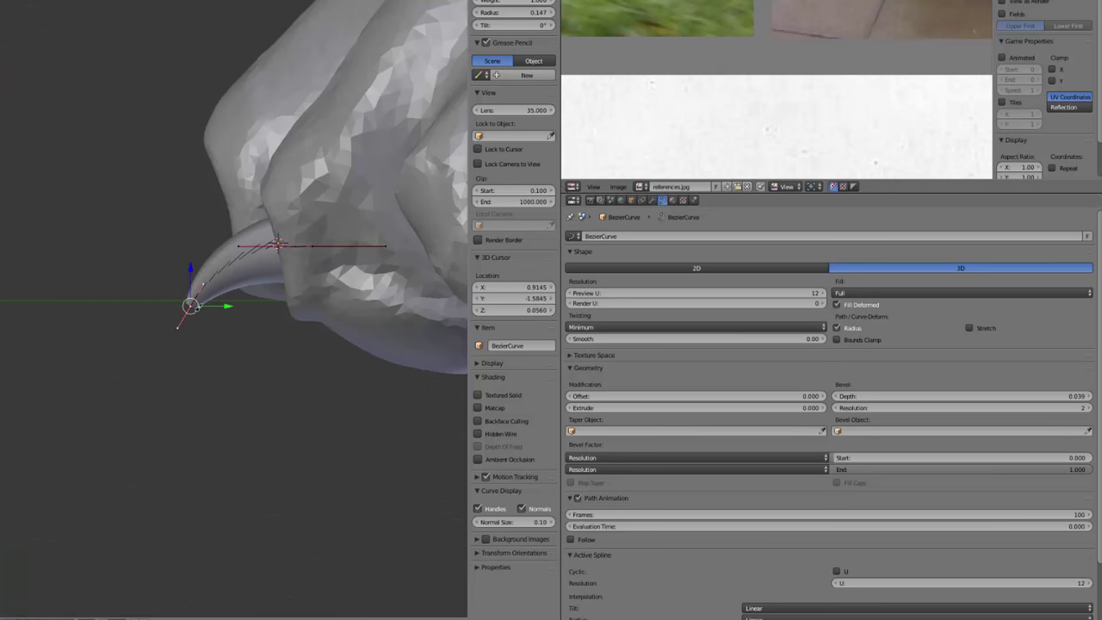
key("g")
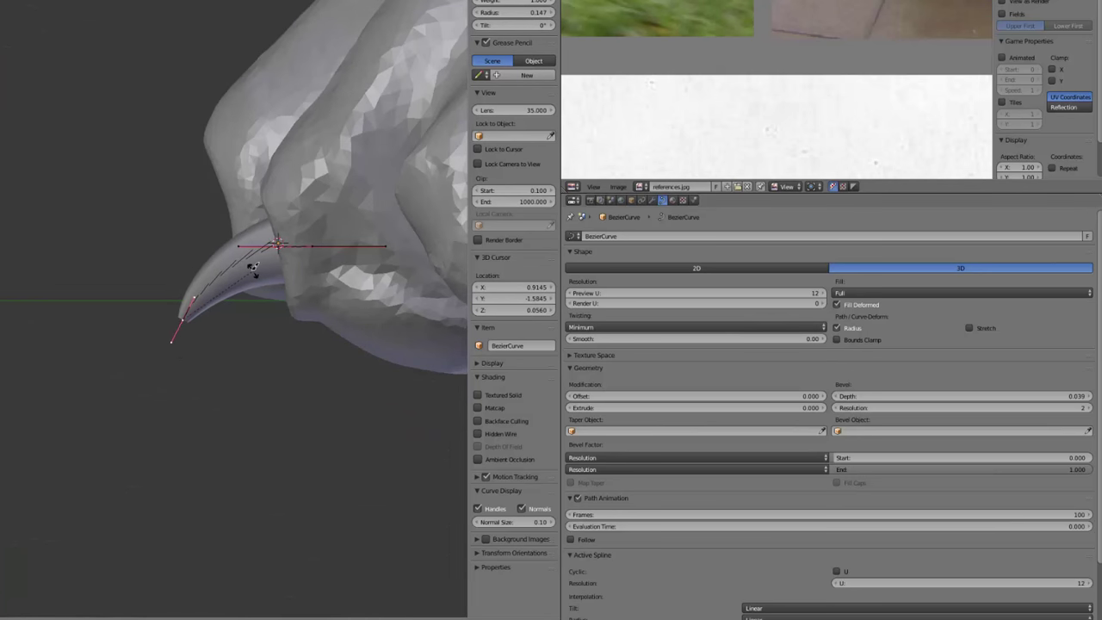
key("g")
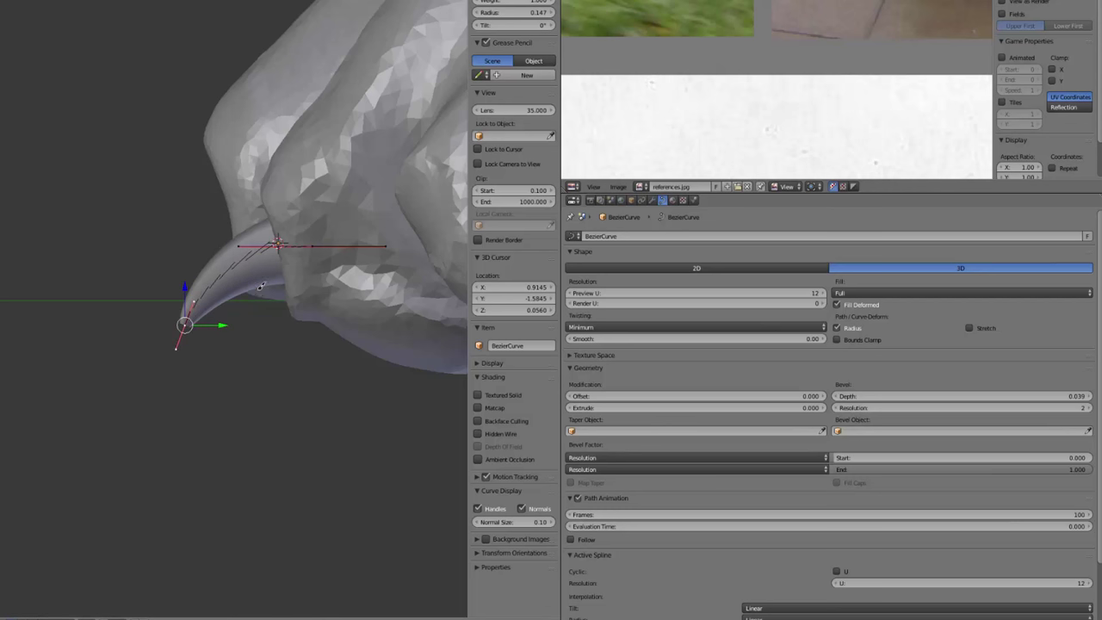
Reposition the claw curve's rear point inside the toe and enlarge its radius to 1.245 to thicken the base.
right_click(308, 245)
key("g")
left_click(322, 243)
key("g")
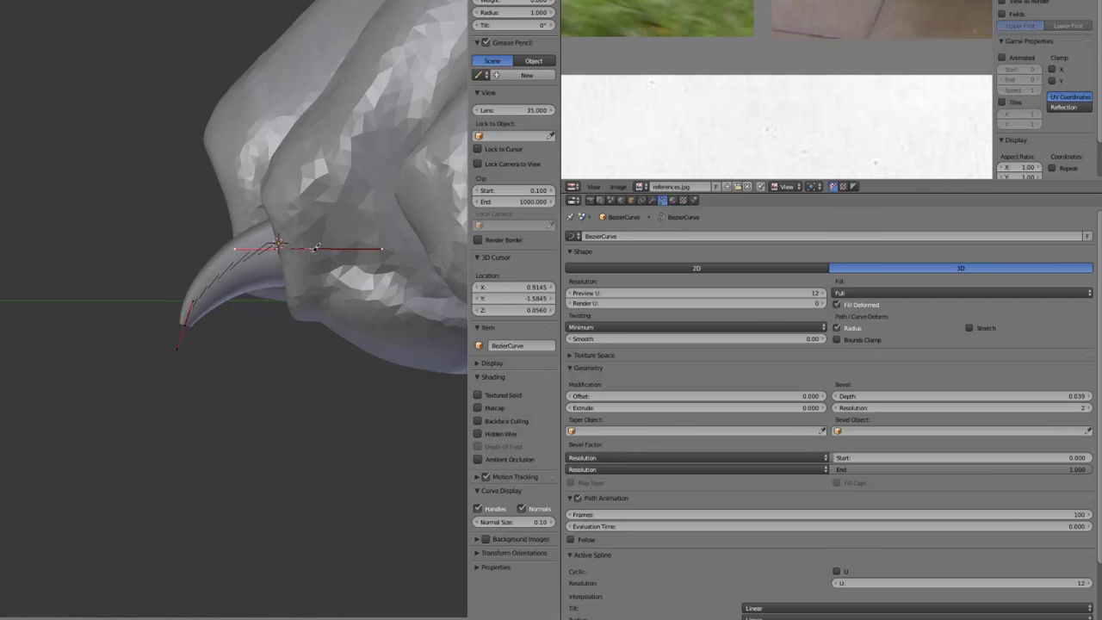
left_click(316, 247)
key("alt+s")
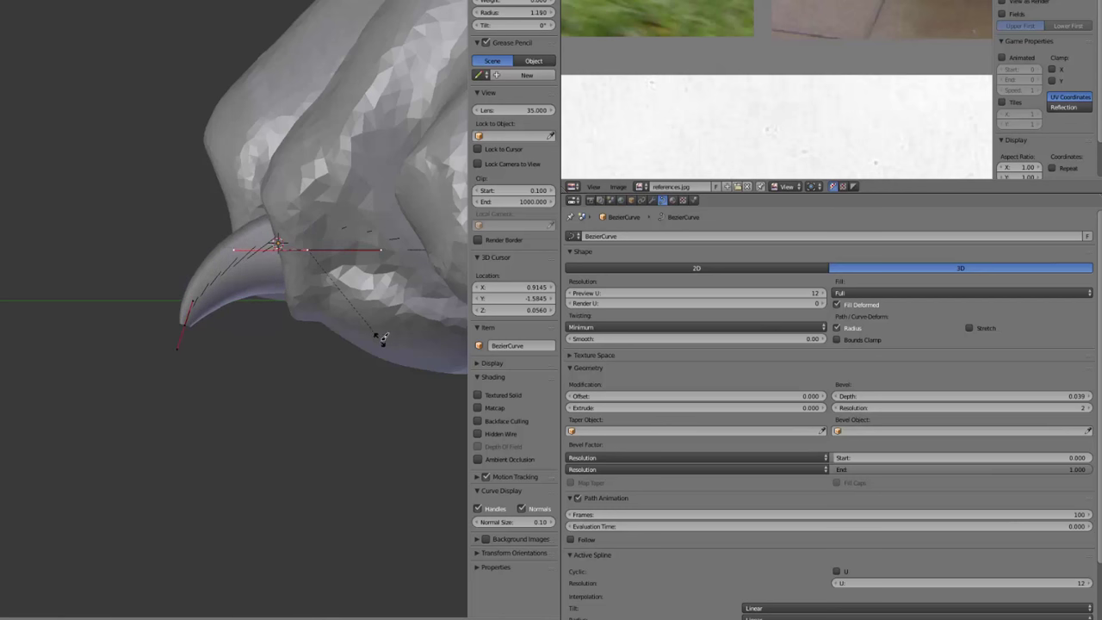
left_click(384, 341)
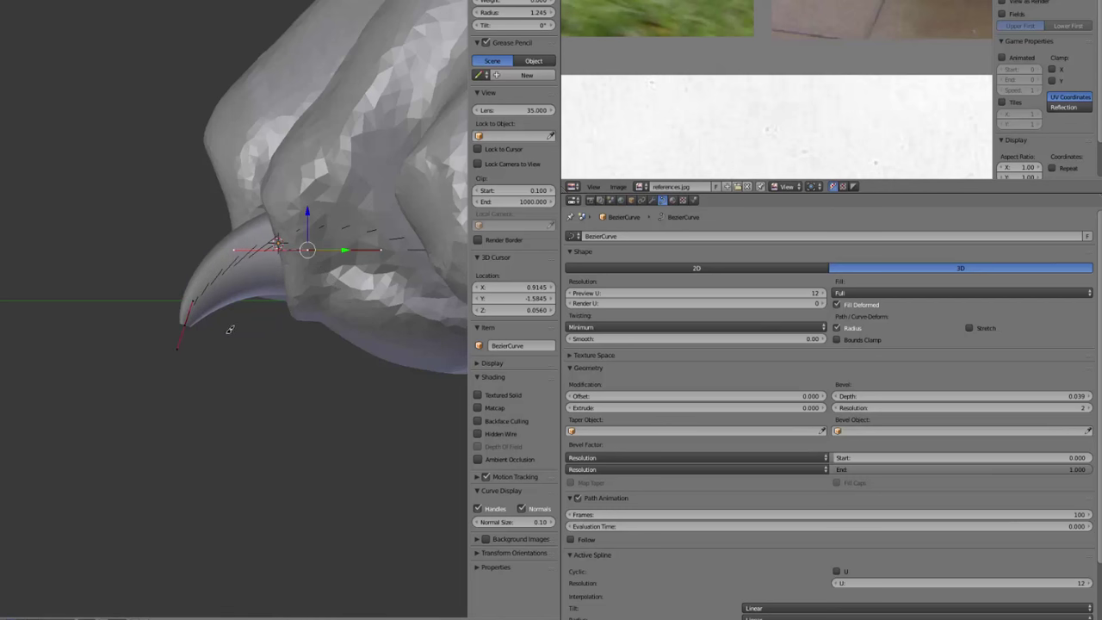
Lower the claw's tip point slightly.
right_click(188, 325)
key("g")
left_click(182, 342)
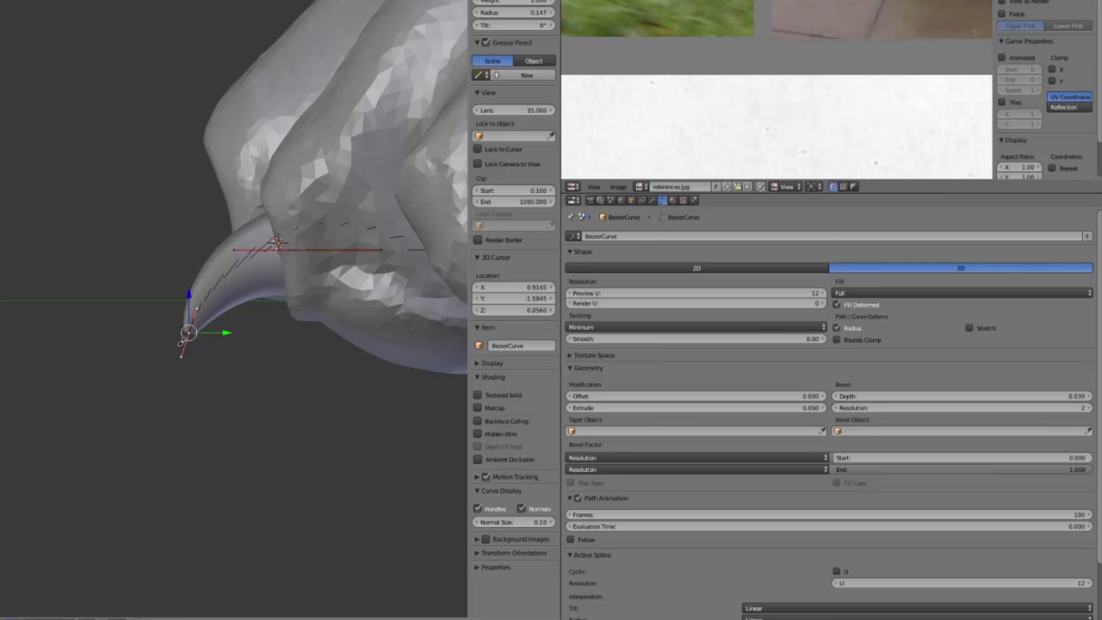
Shift the claw's tip point -0.015 along X, rotate it about -14.5° around Z and leave Edit Mode.
middle_click_drag(179, 328, 255, 304)
key("KP_7")
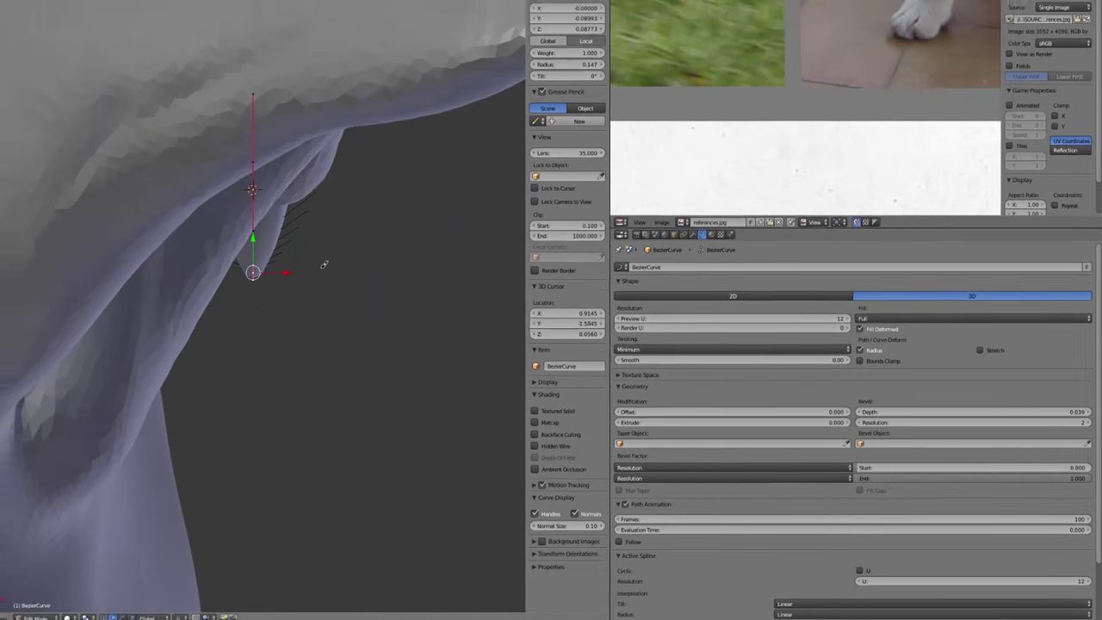
middle_click_drag(259, 239, 252, 217)
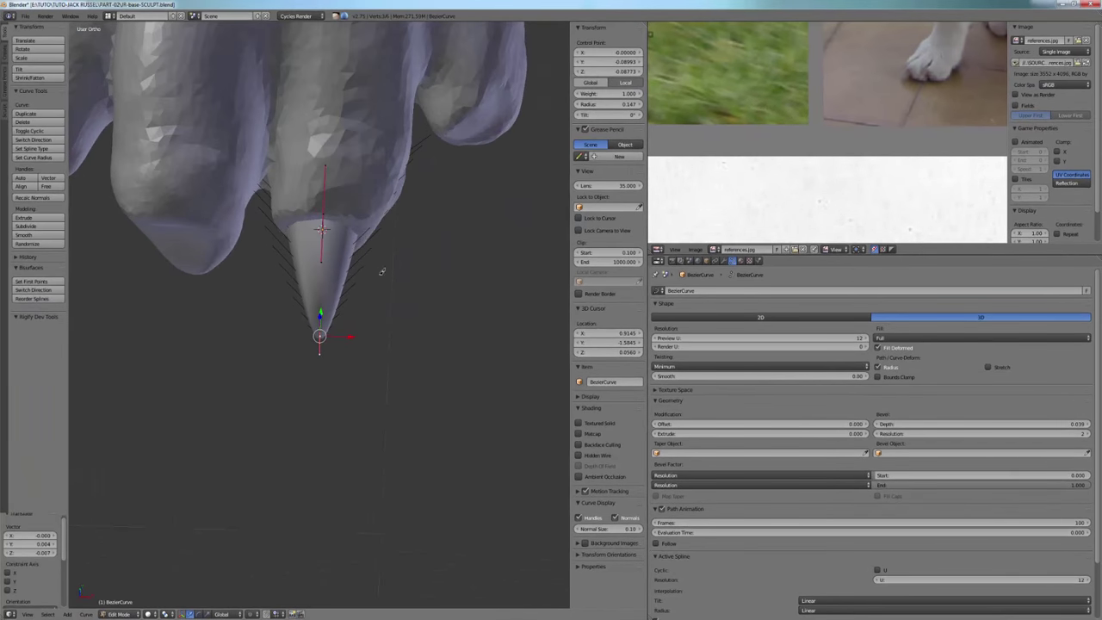
middle_click_drag(345, 349, 345, 330)
key("g")
key("x")
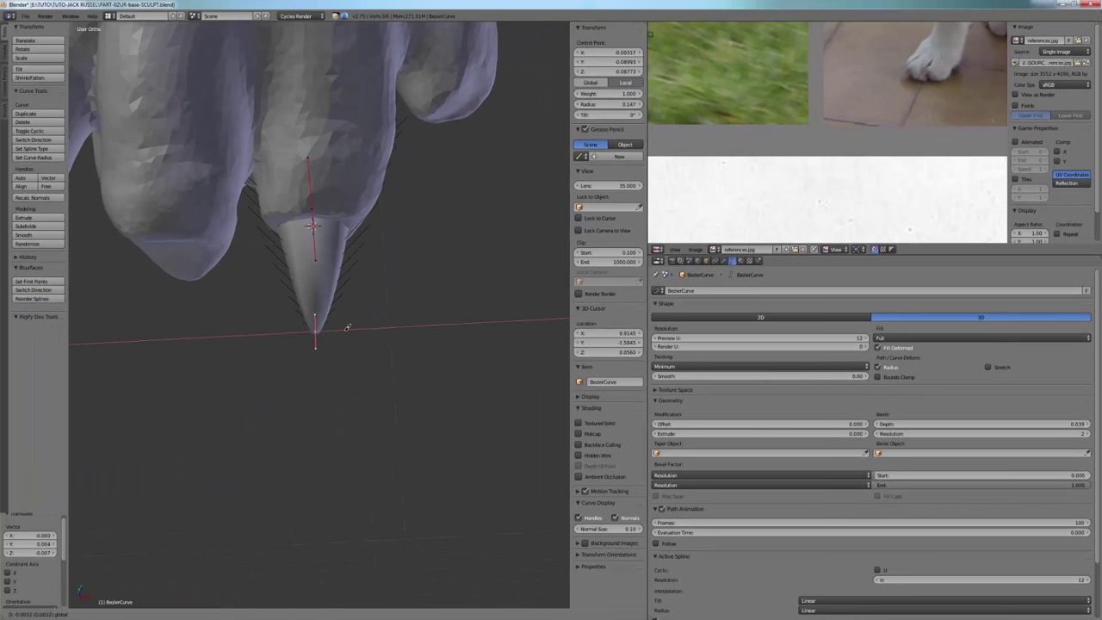
left_click(340, 331)
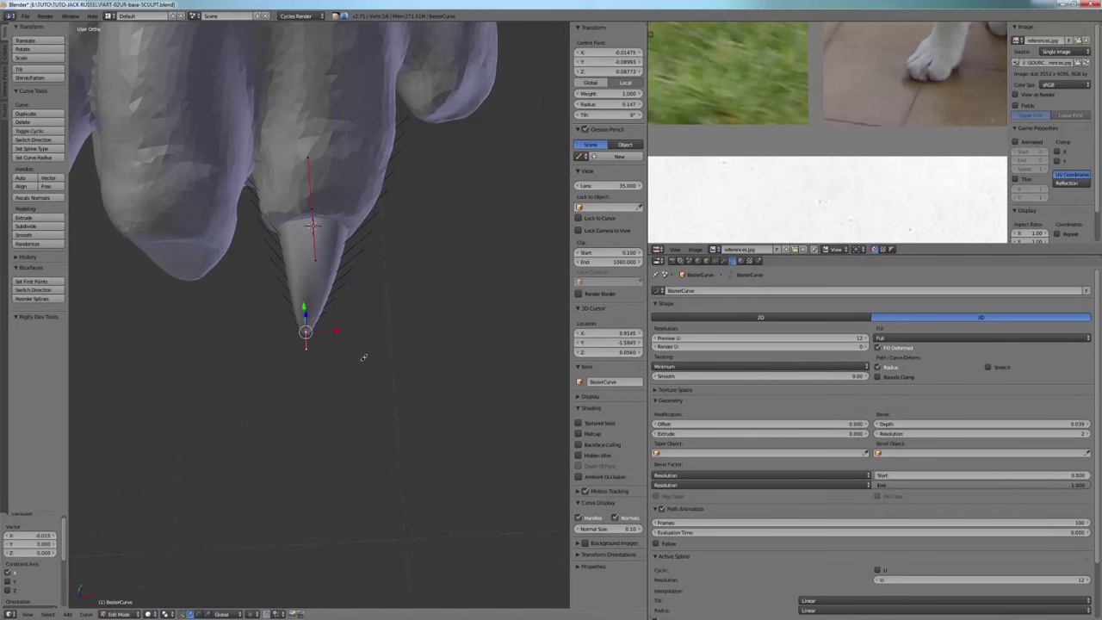
key("g")
key("z")
left_click(359, 378)
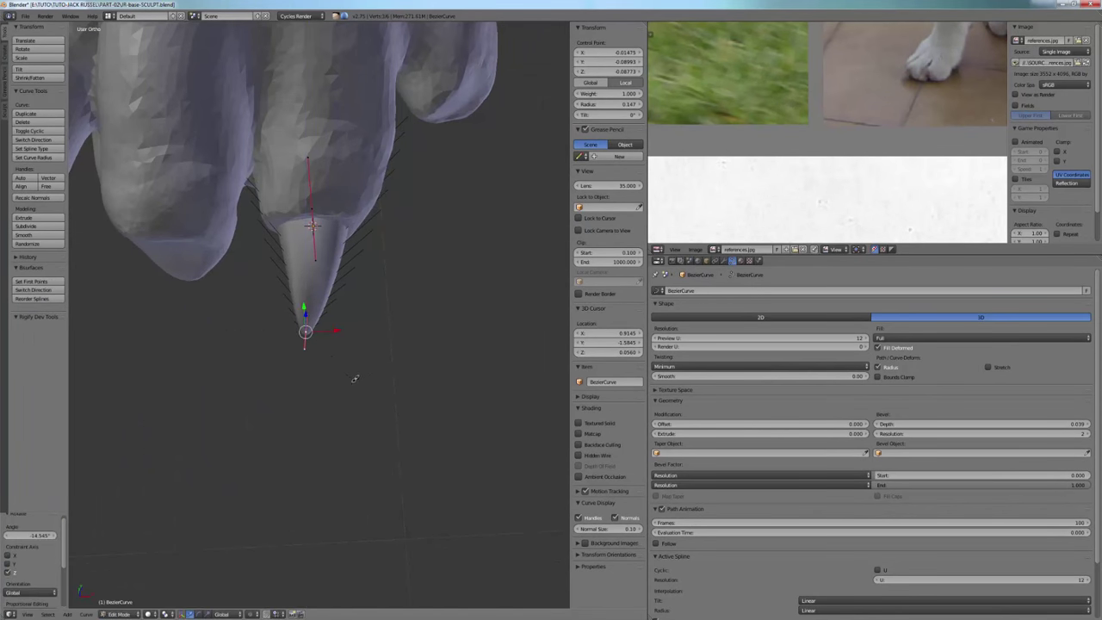
middle_click_drag(356, 377, 339, 278)
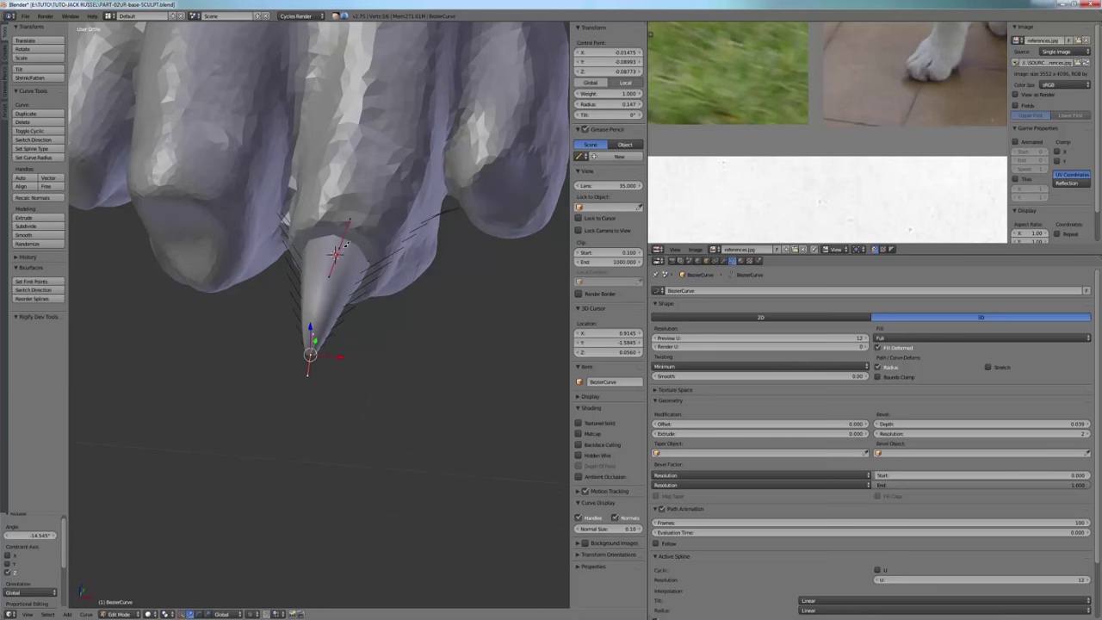
right_click(336, 253, "shift")
key("Tab")
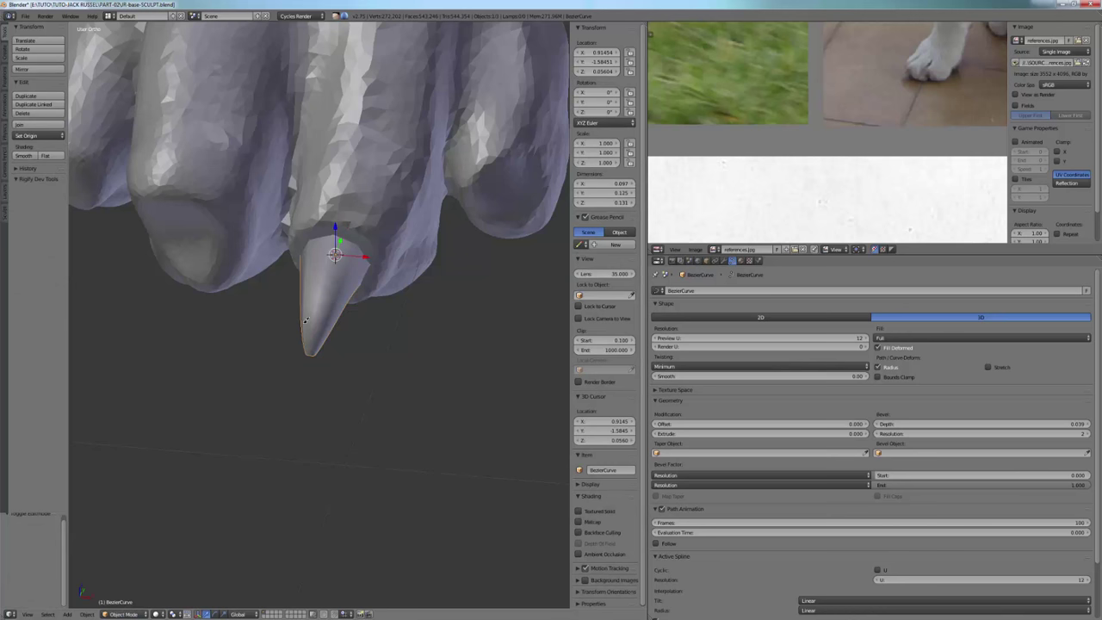
Duplicate the claw in front view and place the copy on the neighbouring middle toe.
middle_click_drag(305, 320, 383, 311)
key("KP_1")
key("shift+d")
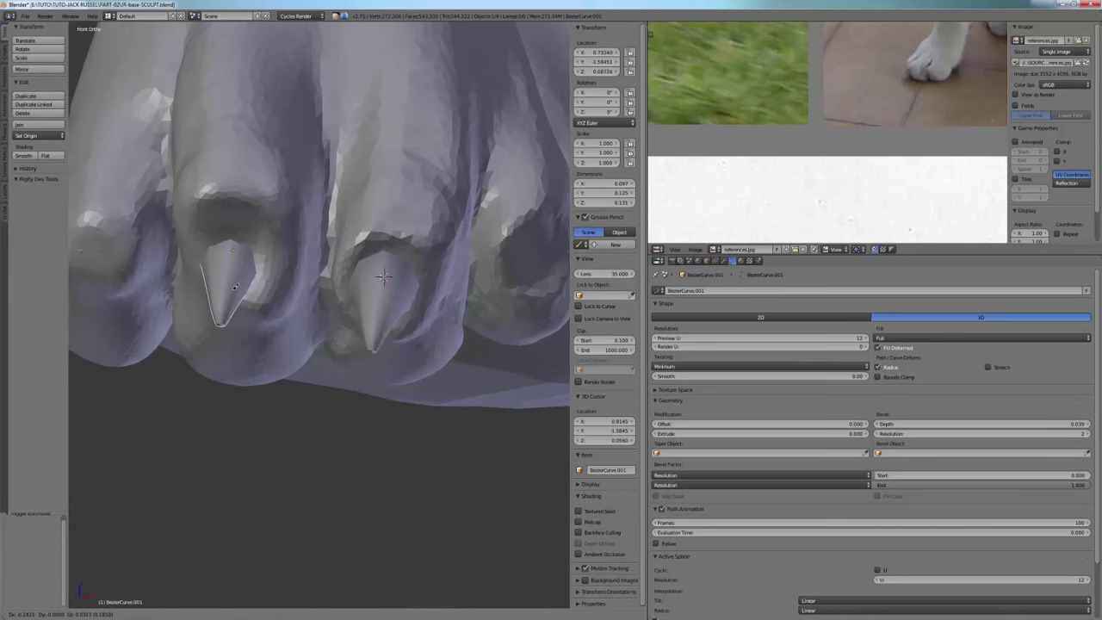
left_click(278, 289)
Rotate the copied claw to follow its toe, move it -0.060 along Y and shift it 0.002 along X.
middle_click_drag(278, 289, 303, 284)
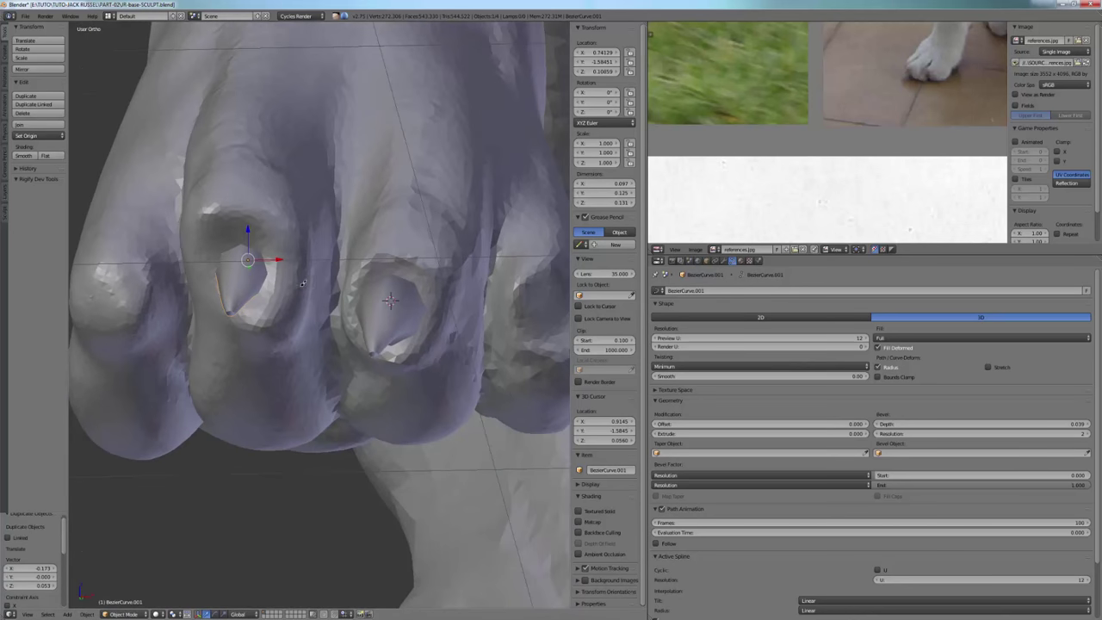
key("r")
left_click(328, 233)
middle_click_drag(327, 233, 316, 251)
left_click_drag(404, 177, 358, 190)
middle_click_drag(358, 190, 414, 207)
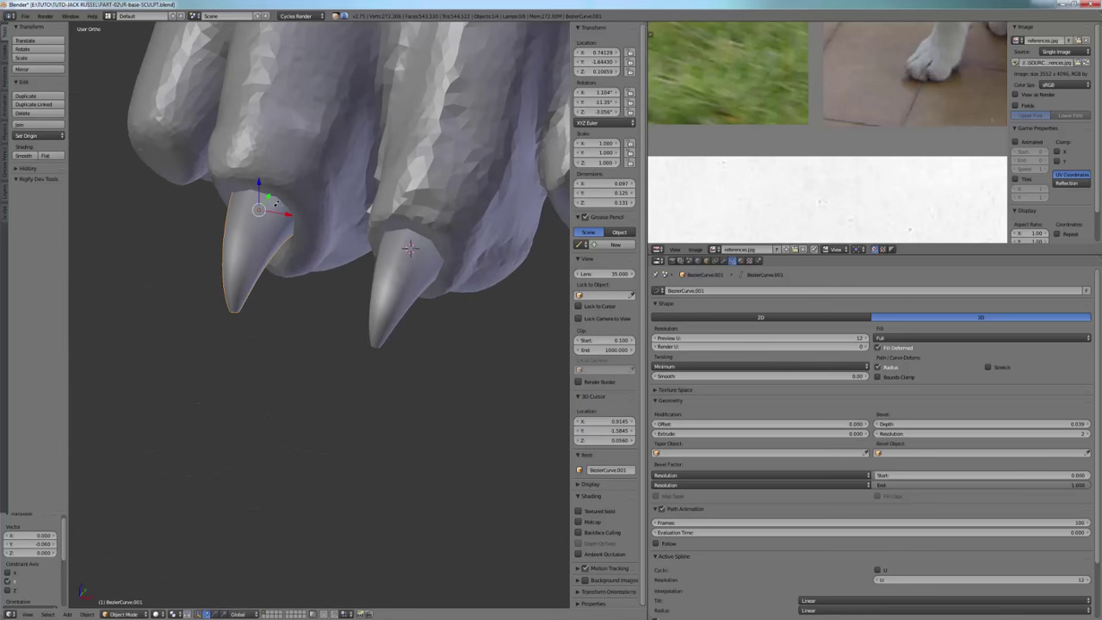
left_click_drag(278, 208, 280, 207)
left_click(279, 207)
Tilt the copied claw downward in side view and scale it up to 1.110.
middle_click_drag(279, 207, 345, 197)
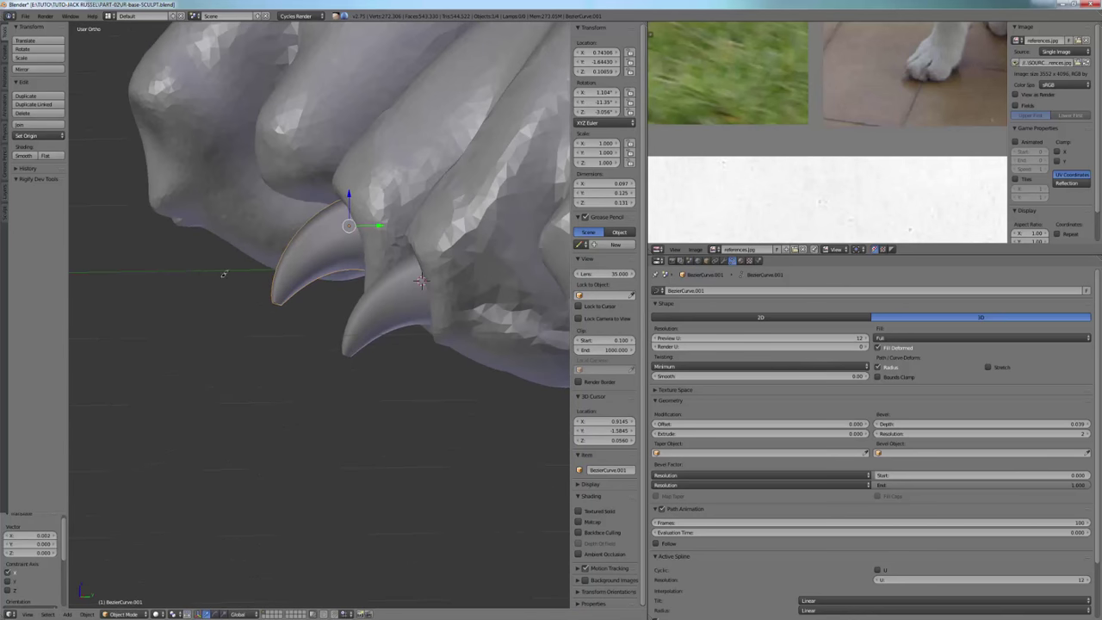
key("r")
left_click(233, 308)
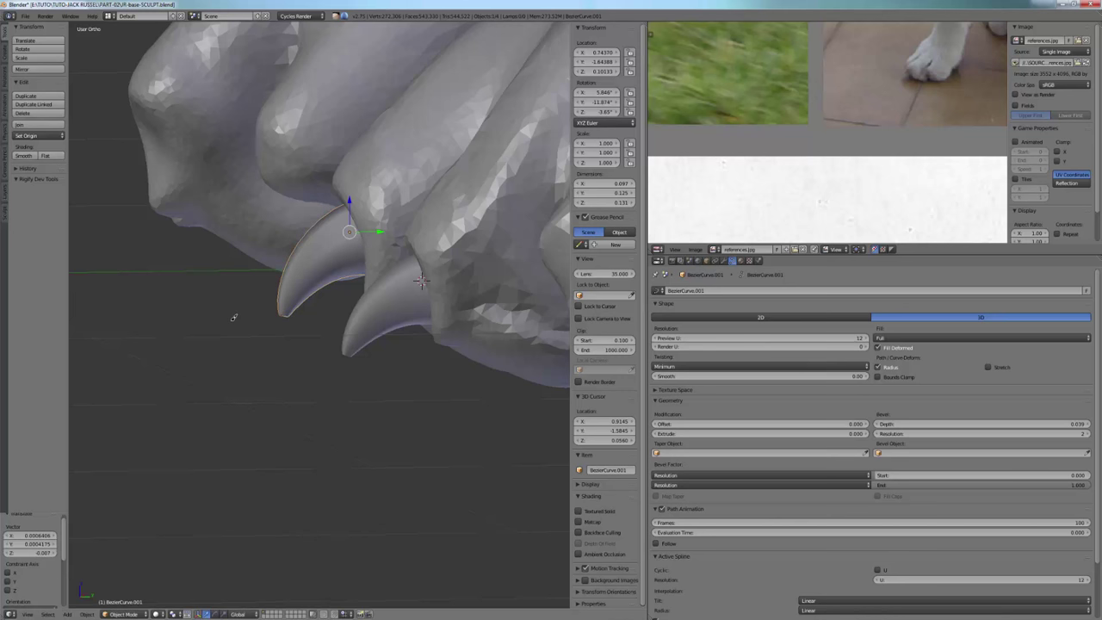
key("alt+s")
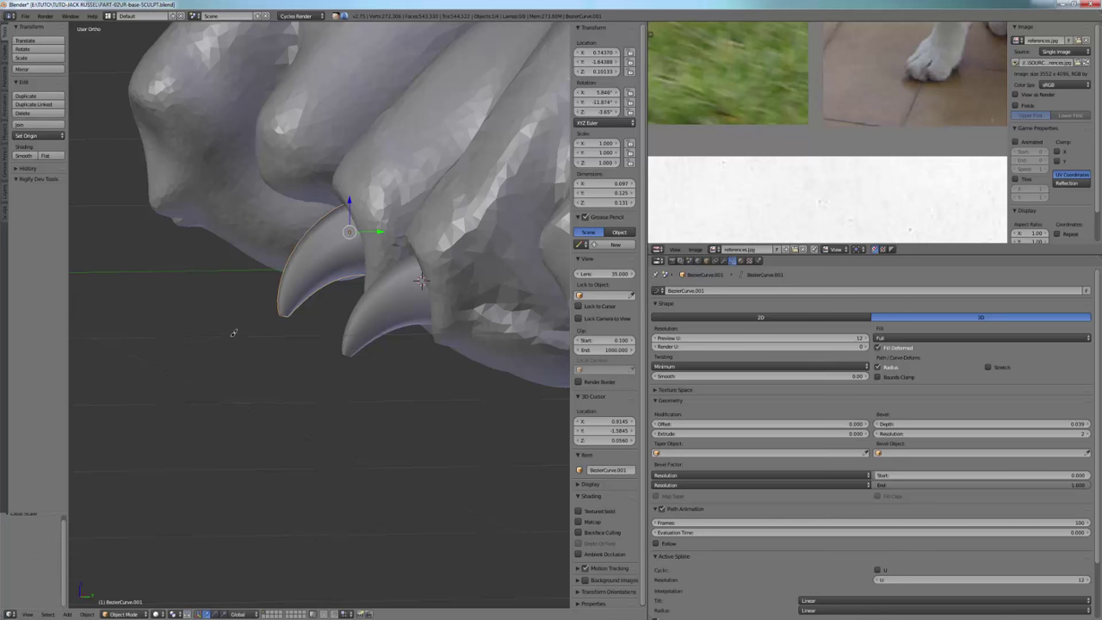
key("s")
left_click(224, 340)
Refine the enlarged claw's rotation and nudge it into its toe socket.
middle_click_drag(226, 322, 372, 340)
key("r")
left_click(228, 367)
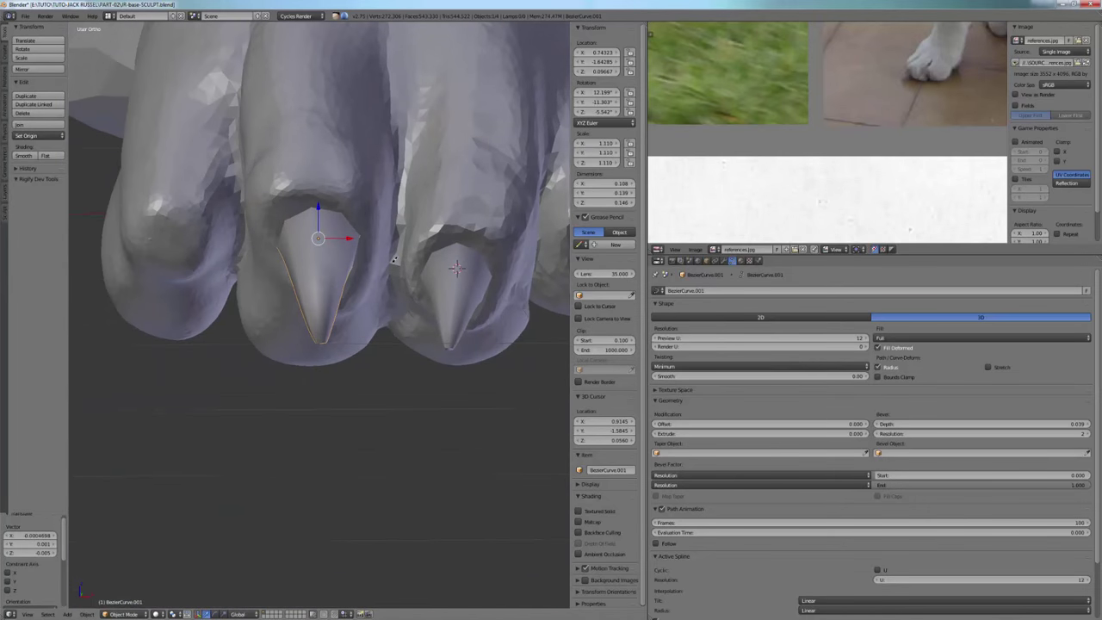
key("g")
left_click(315, 279)
Duplicate the enlarged claw onto the inner toe and scale the copy down.
middle_click_drag(315, 279, 409, 291, "shift")
key("shift+d")
left_click(264, 301)
key("s")
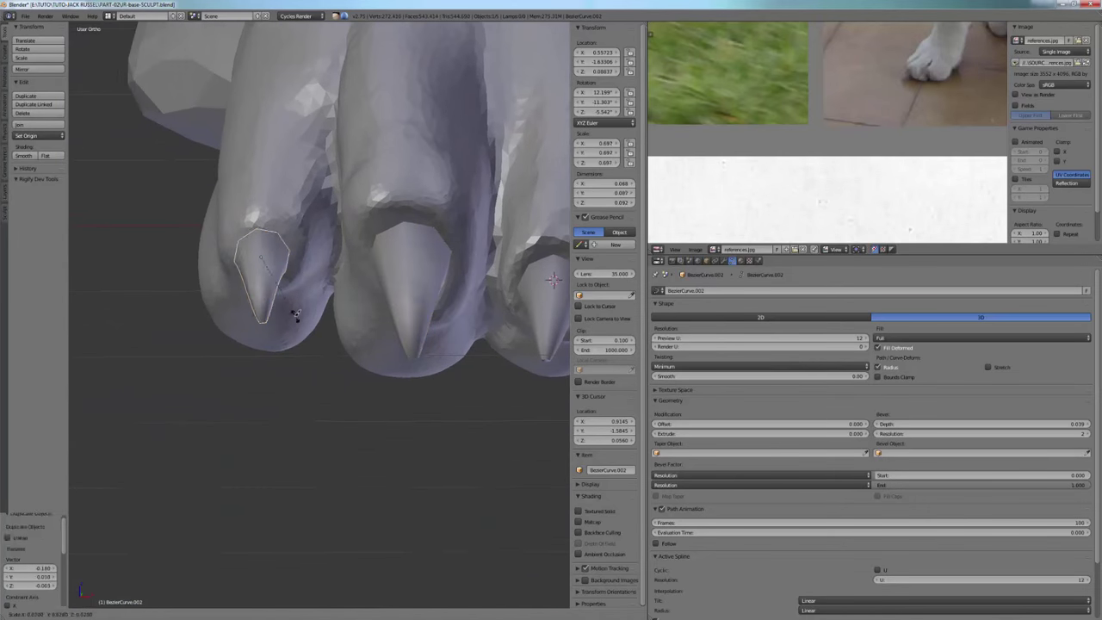
left_click(295, 315)
Fit the inner toe's claw by moving it into the toe, scaling it to 0.718 and rotating it.
middle_click_drag(296, 315, 422, 365)
key("g")
left_click(423, 364)
scroll(376, 252, "down", 2)
middle_click_drag(375, 252, 387, 480)
scroll(386, 480, "down", 5)
key("s")
left_click(386, 479)
key("r")
left_click(379, 473)
Duplicate the inner toe's claw onto the outer toe and scale the copy up to 0.904.
middle_click_drag(351, 274, 316, 315)
key("shift+d")
left_click(509, 315)
middle_click_drag(389, 231, 398, 200)
scroll(397, 200, "up", 3)
key("s")
left_click(456, 266)
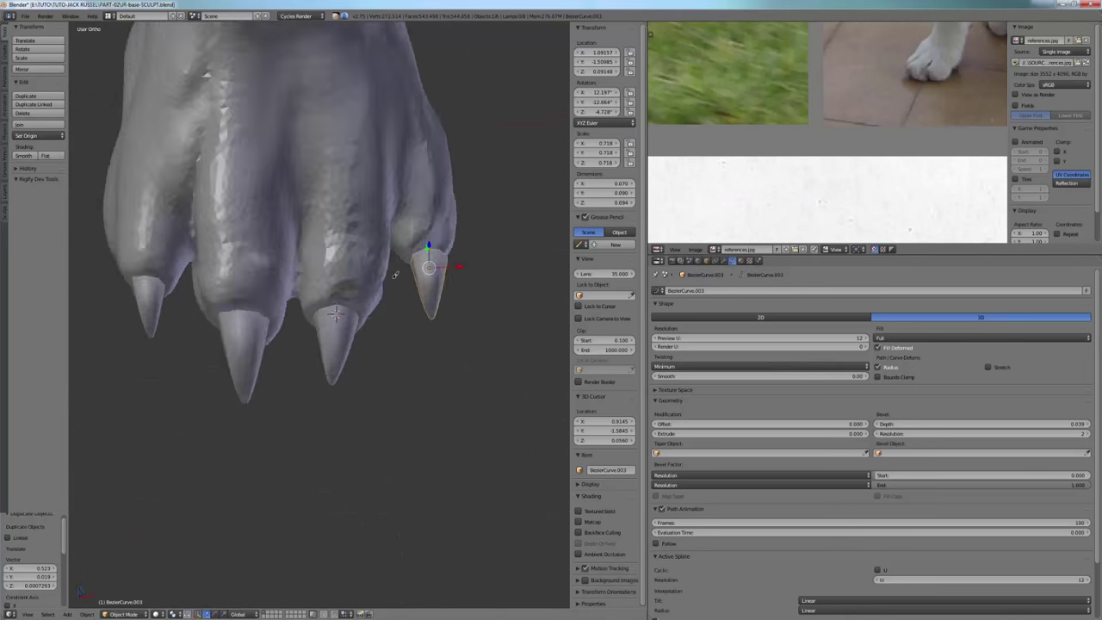
Move and rotate the outer toe's claw until its base sits inside the toe.
middle_click_drag(456, 267, 381, 259)
key("g")
left_click(359, 339)
mouse_move(359, 339)
middle_mouse_down()
mouse_move(457, 219)
mouse_move(504, 273)
mouse_move(438, 362)
mouse_move(376, 397)
mouse_move(345, 345)
middle_mouse_up()
key("r")
left_click(491, 297)
key("g")
left_click(436, 367)
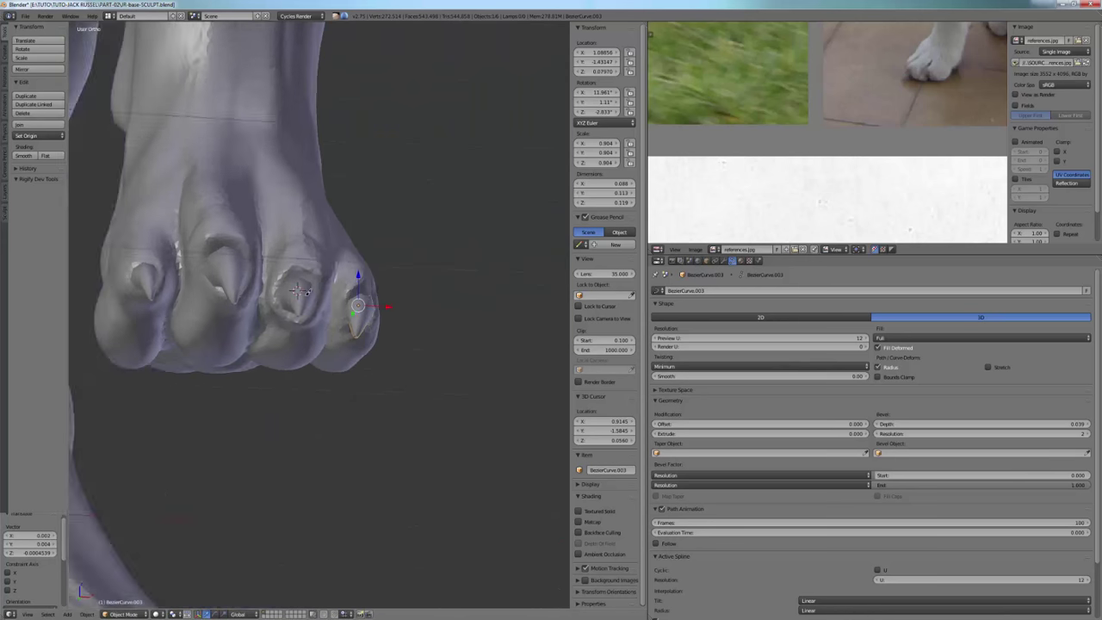
Scale the original middle-toe claw up to 1.068.
right_click(296, 289)
key("s")
left_click(370, 335)
Duplicate the outer toe's claw and place the copy up the leg at the dewclaw.
right_click(358, 292)
middle_click_drag(358, 292, 464, 292)
key("shift+d")
left_click(222, 219)
Rotate and move the dewclaw copy against the back of the leg, turning it around the Z axis.
middle_click_drag(222, 219, 344, 284)
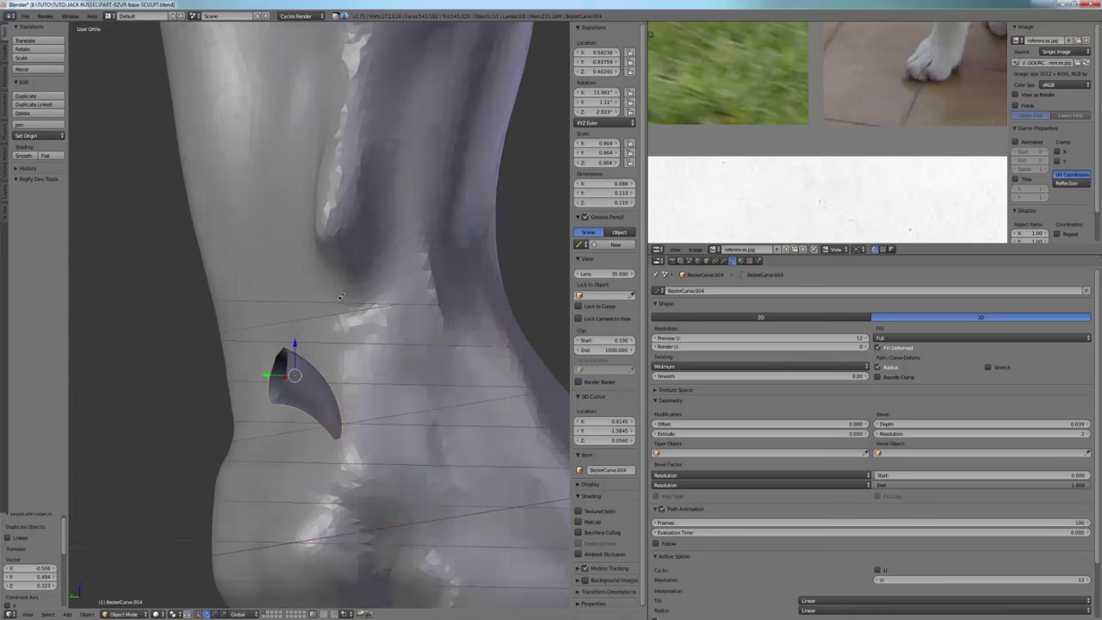
key("r")
left_click(370, 345)
key("g")
left_click(396, 327)
middle_click_drag(413, 335, 387, 353)
key("r")
key("z")
left_click(392, 267)
Isolate the dewclaw area with a clipping border, then rotate and move the claw to fit it.
scroll(371, 301, "down", 4)
middle_click_drag(391, 267, 224, 242)
key("alt+b")
left_click_drag(121, 151, 485, 505)
scroll(272, 292, "up", 5)
middle_click_drag(485, 505, 411, 426)
key("r")
left_click(283, 314)
key("g")
Rotate and move the dewclaw's curve in Edit Mode, then return to Object Mode and clear the clipping border.
key("Tab")
key("r")
left_click(475, 343)
key("g")
left_click(471, 353)
scroll(448, 348, "down", 5)
key("Tab")
key("alt+b")
Select all five claw curves of the paw and convert them to meshes.
scroll(328, 343, "down", 2)
scroll(408, 392, "up", 1)
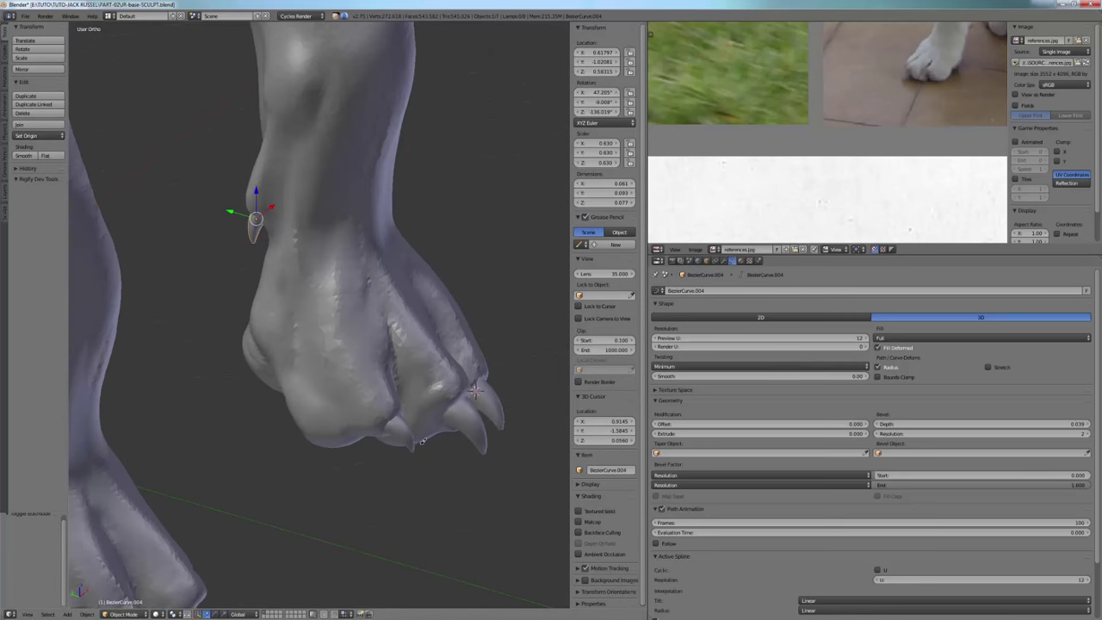
right_click(422, 441, "shift")
right_click(496, 438, "shift")
middle_click_drag(502, 439, 459, 441)
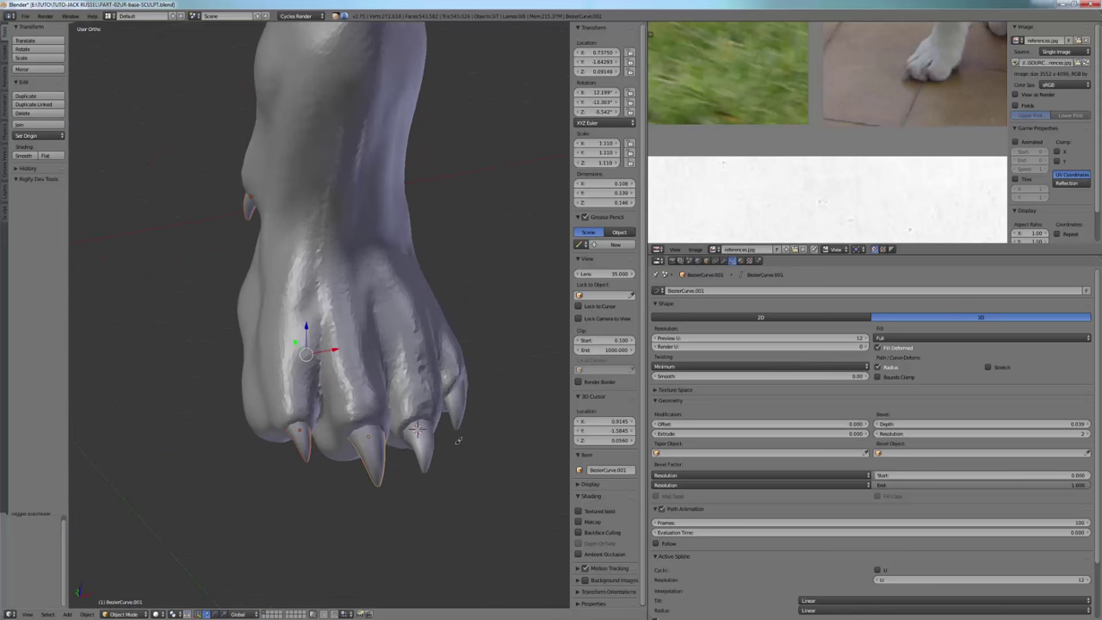
right_click(466, 421)
key("alt+c")
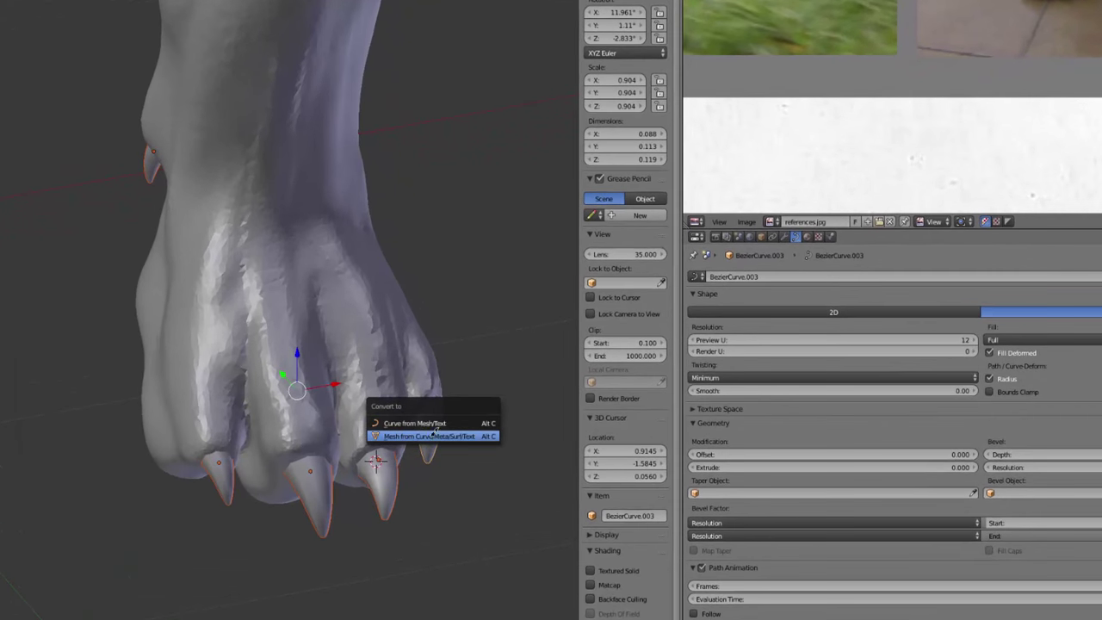
left_click(441, 435)
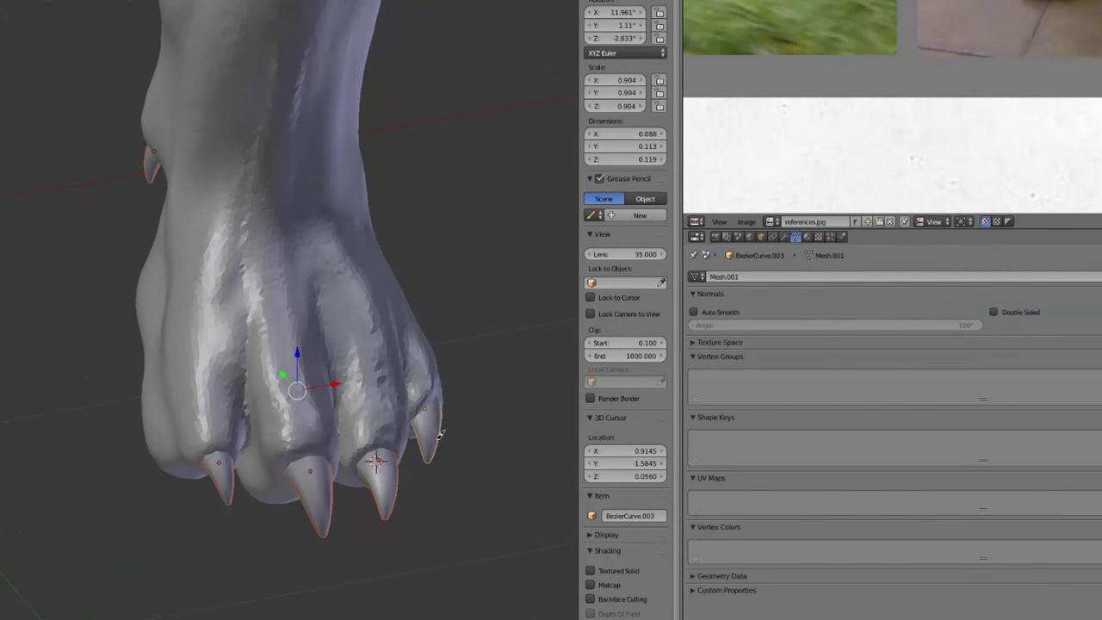
Select the four toe claws and the dewclaw and join them into one mesh object.
right_click(394, 482)
key("Tab")
key("Tab")
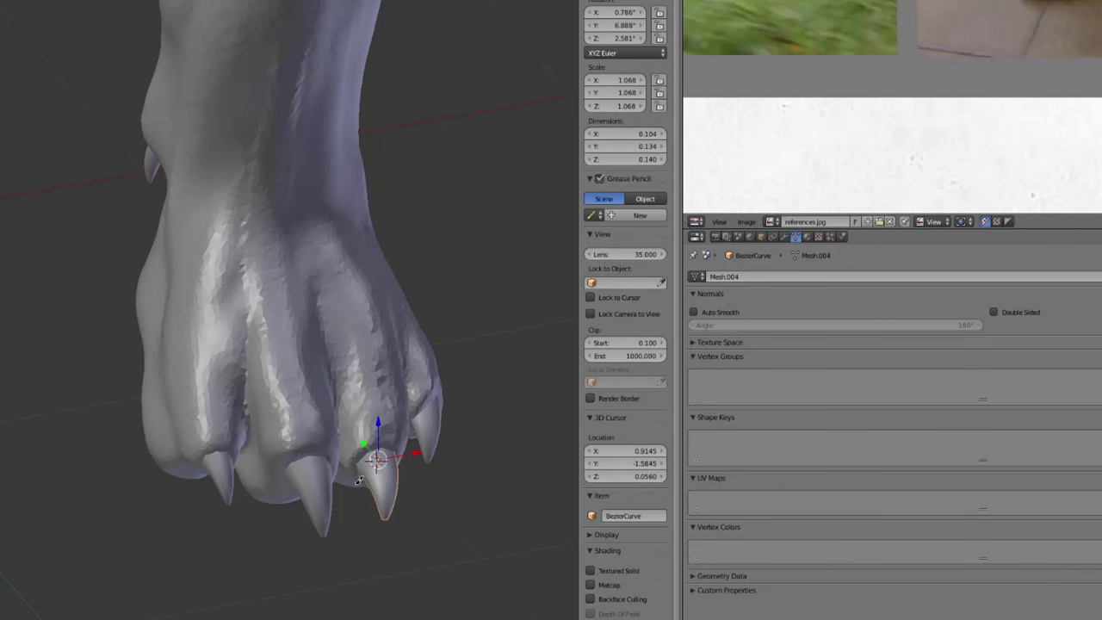
right_click(330, 497, "shift")
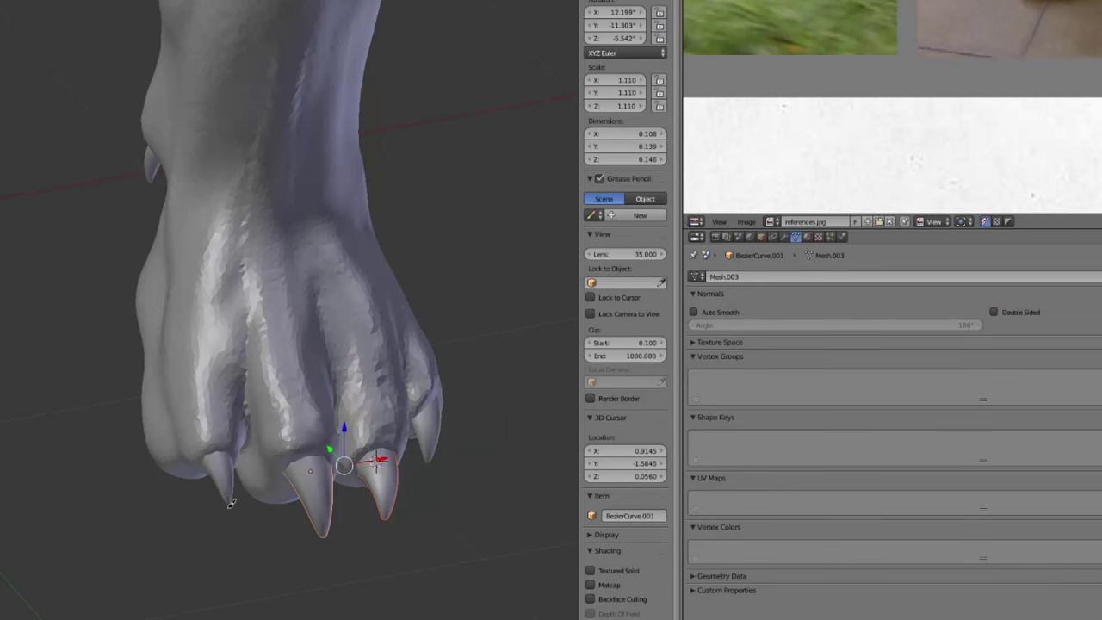
right_click(230, 502, "shift")
right_click(151, 176, "shift")
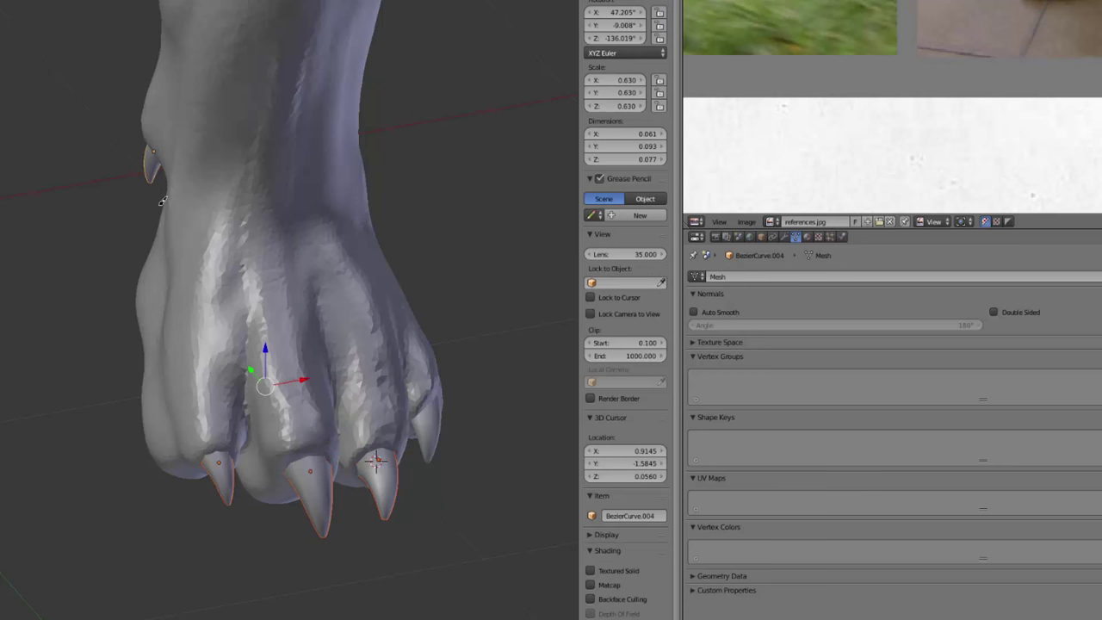
right_click(441, 441, "shift")
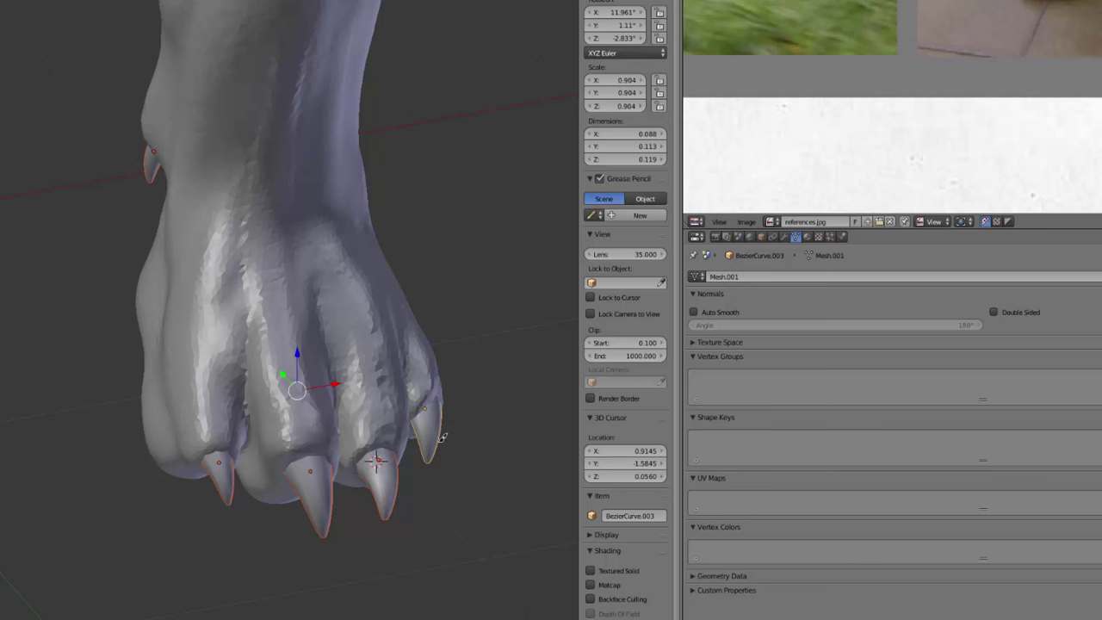
key("ctrl+j")
middle_click_drag(452, 436, 415, 435)
key("Tab")
key("Tab")
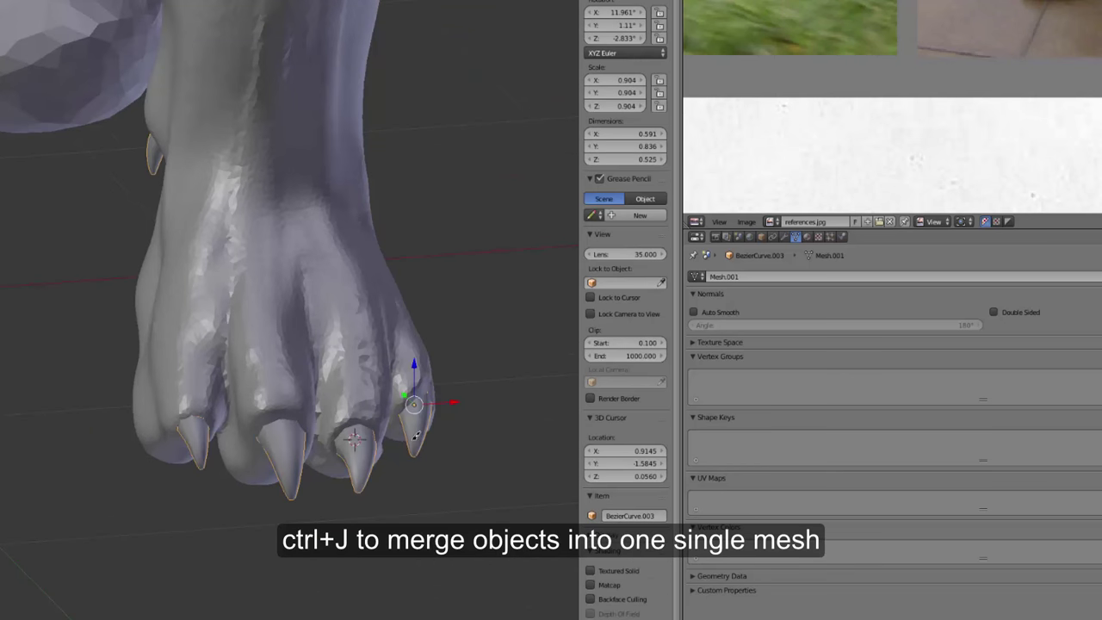
Add a Mirror modifier to the joined claws, using JR-SCULPT as the mirror object.
scroll(448, 396, "down", 4)
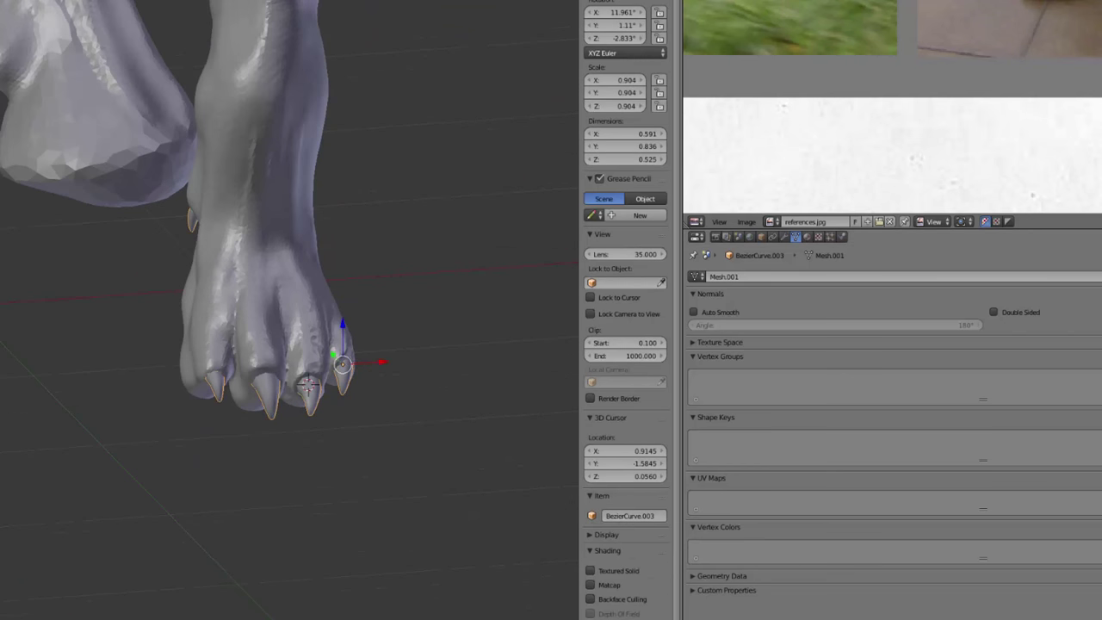
left_click(786, 237)
left_click(731, 271)
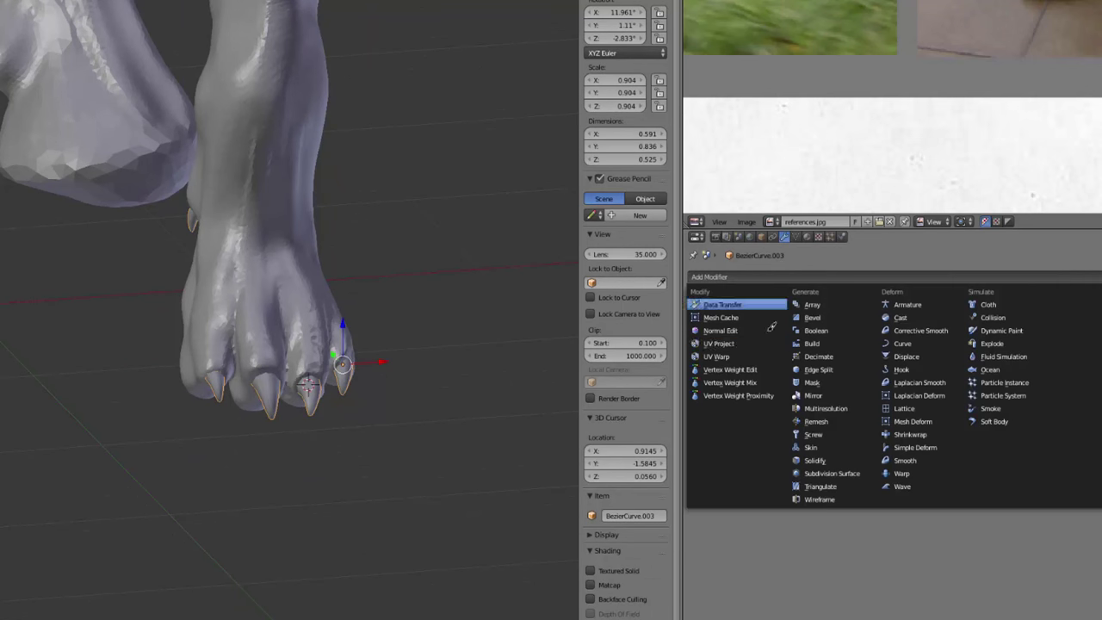
left_click(838, 395)
middle_click_drag(307, 412, 282, 427)
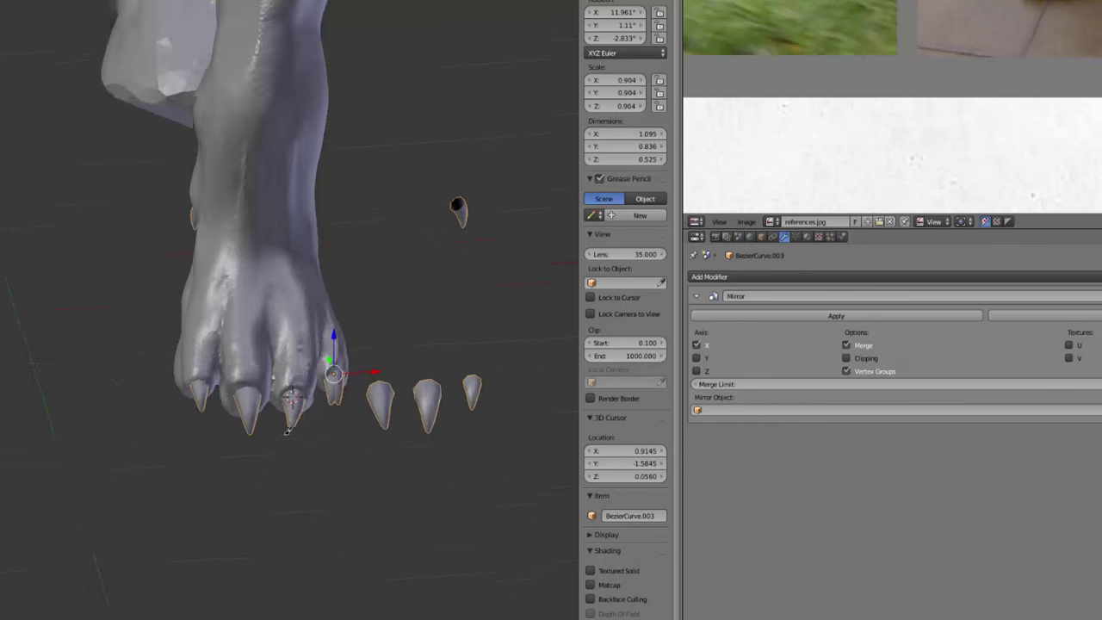
left_click(731, 404)
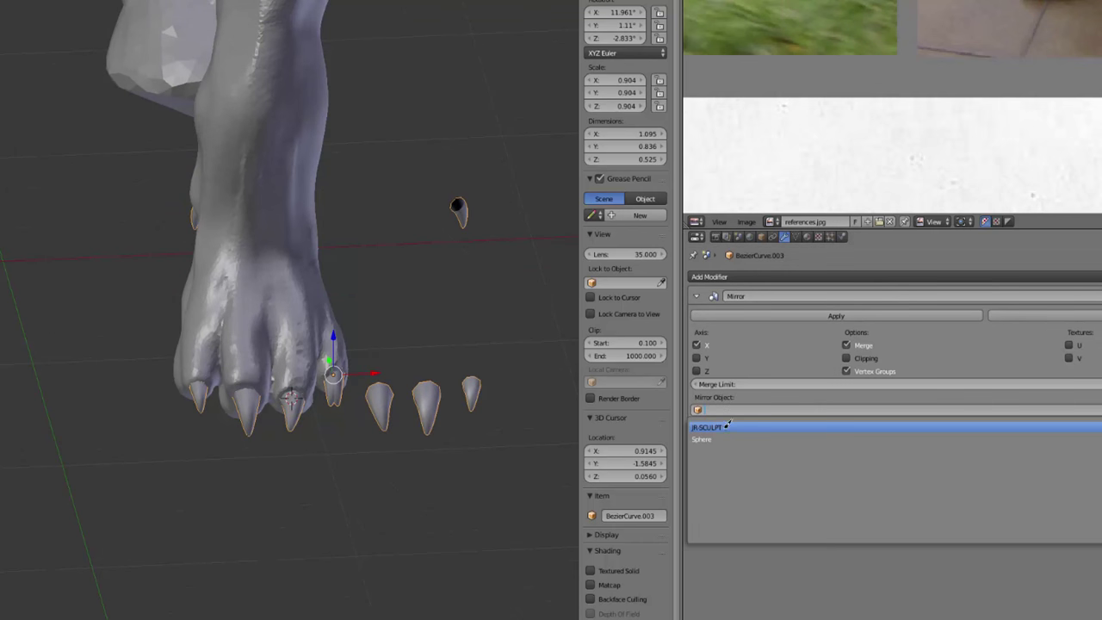
left_click(724, 425)
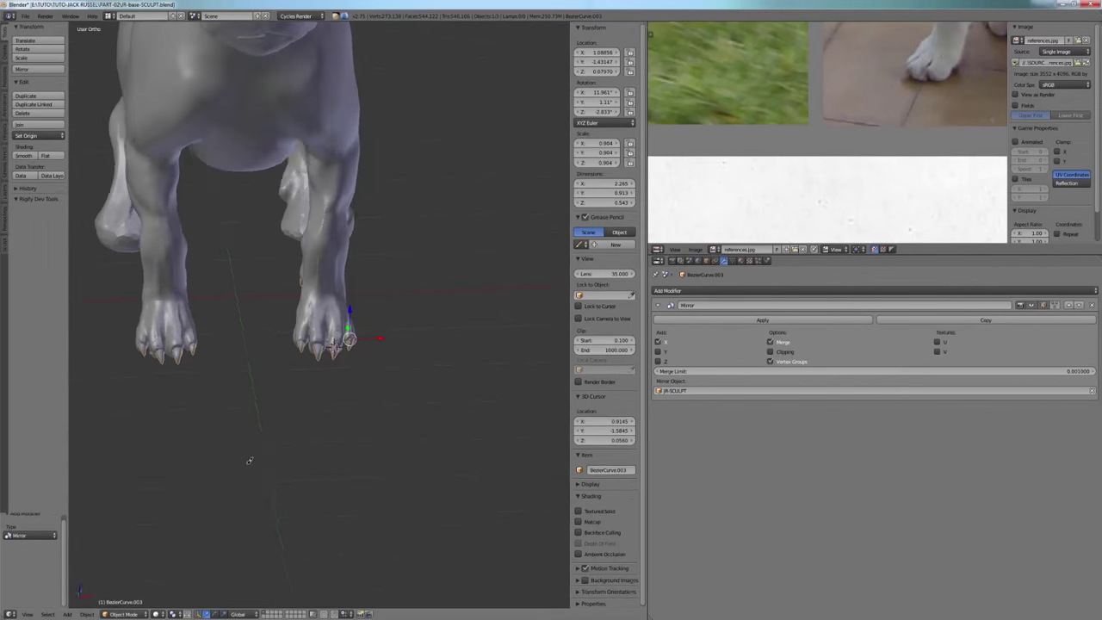
Save the file over the existing one and compare the claws with the front paw in the reference photo.
mouse_move(246, 455)
middle_mouse_down()
mouse_move(205, 454)
mouse_move(344, 440)
mouse_move(264, 442)
mouse_move(286, 371)
mouse_move(344, 318)
mouse_move(328, 311)
mouse_move(384, 326)
middle_mouse_up()
key("ctrl+s")
left_click(285, 371)
scroll(347, 315, "up", 3)
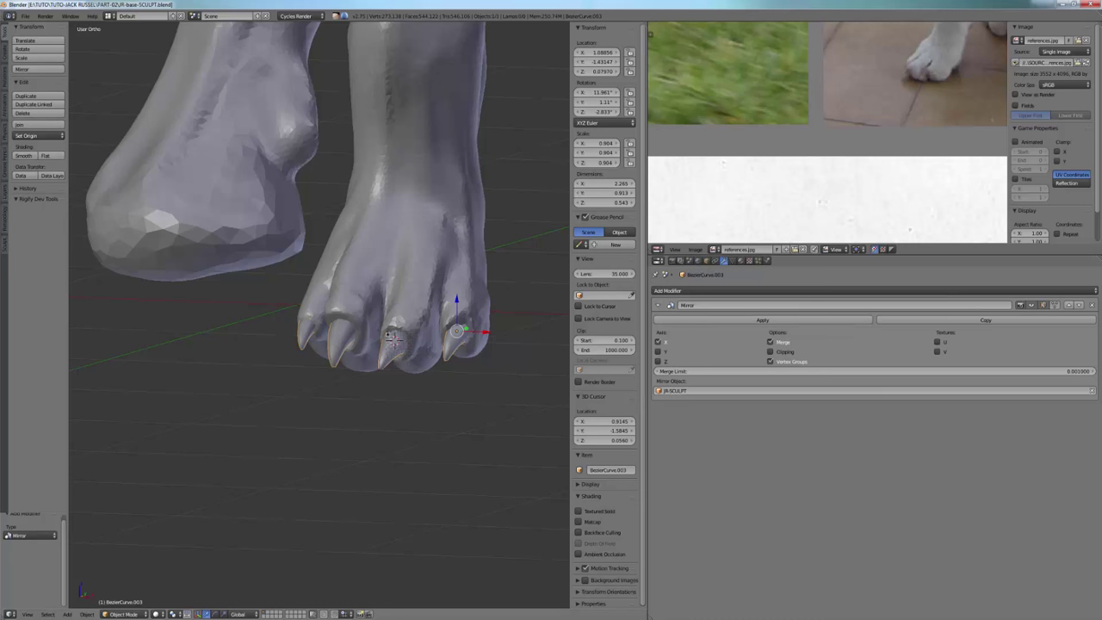
middle_click_drag(387, 334, 427, 330)
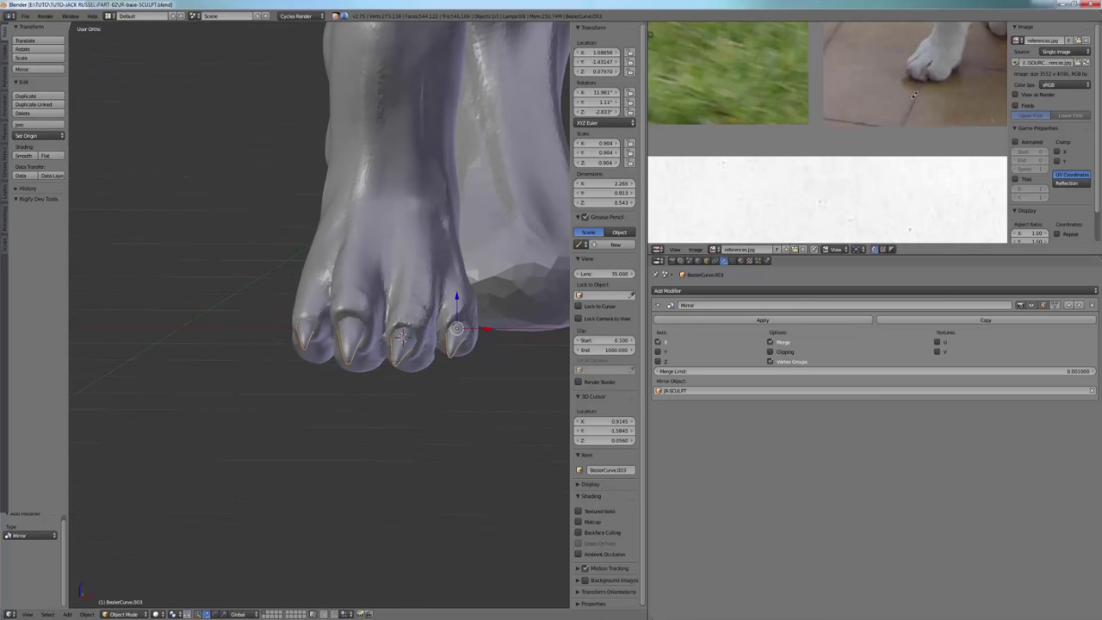
middle_click_drag(914, 95, 792, 182)
scroll(787, 209, "up", 3)
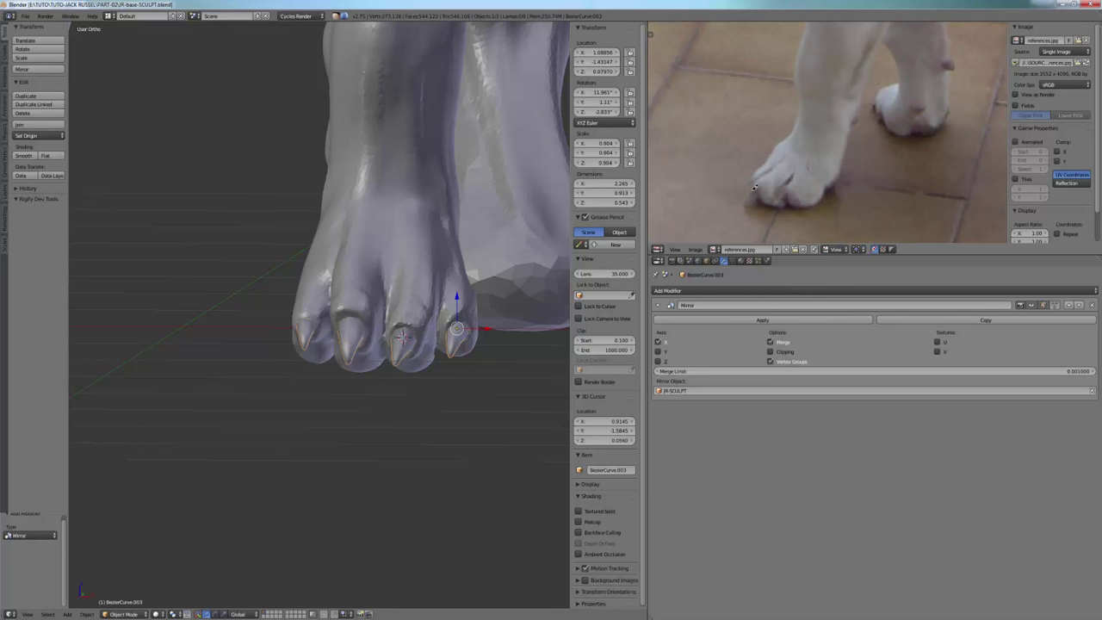
In Edit Mode, select the whole outer middle toe claw and narrow it along X to about 0.711.
middle_click_drag(428, 352, 376, 381, "shift")
scroll(344, 339, "up", 2)
key("Tab")
key("a")
key("a")
key("l")
key("s")
key("x")
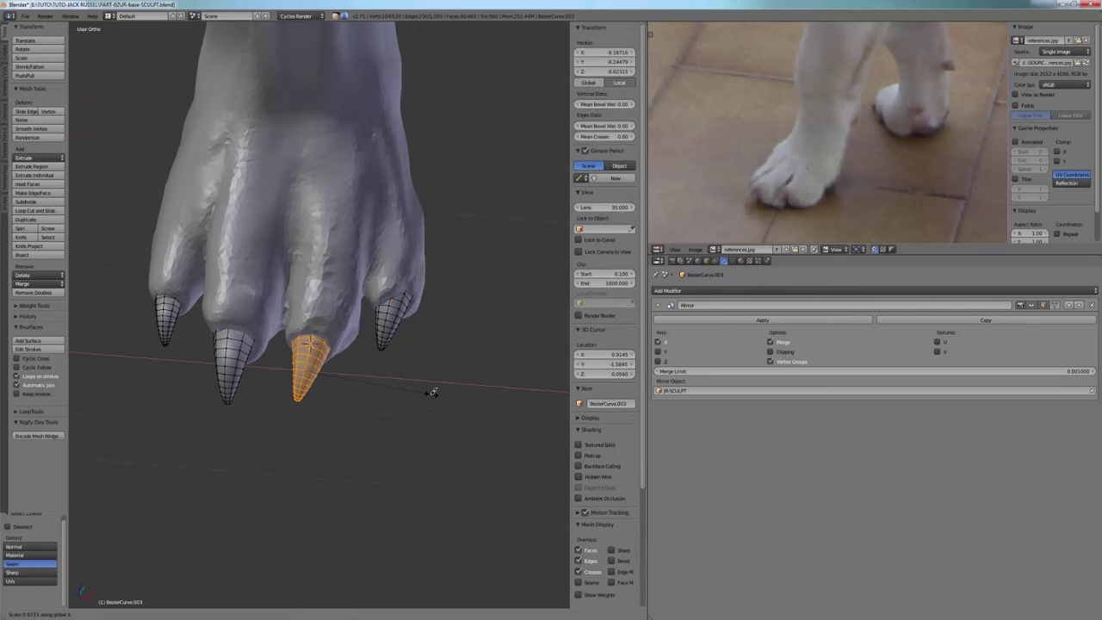
left_click(402, 379)
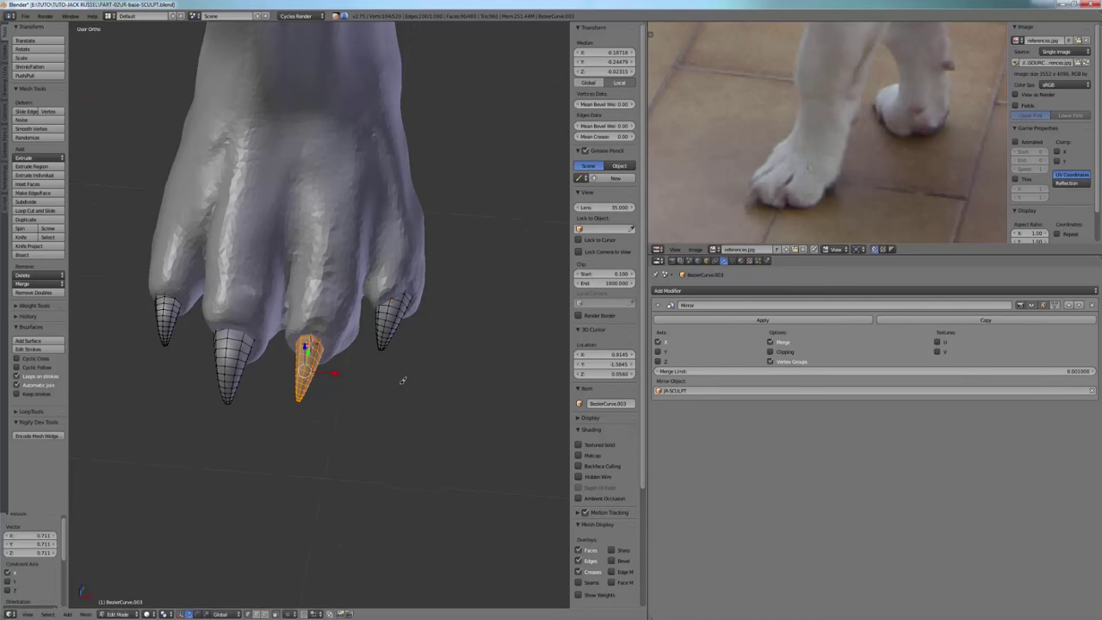
middle_click_drag(402, 379, 389, 321)
key("Tab")
key("l")
left_click(463, 333)
key("Tab")
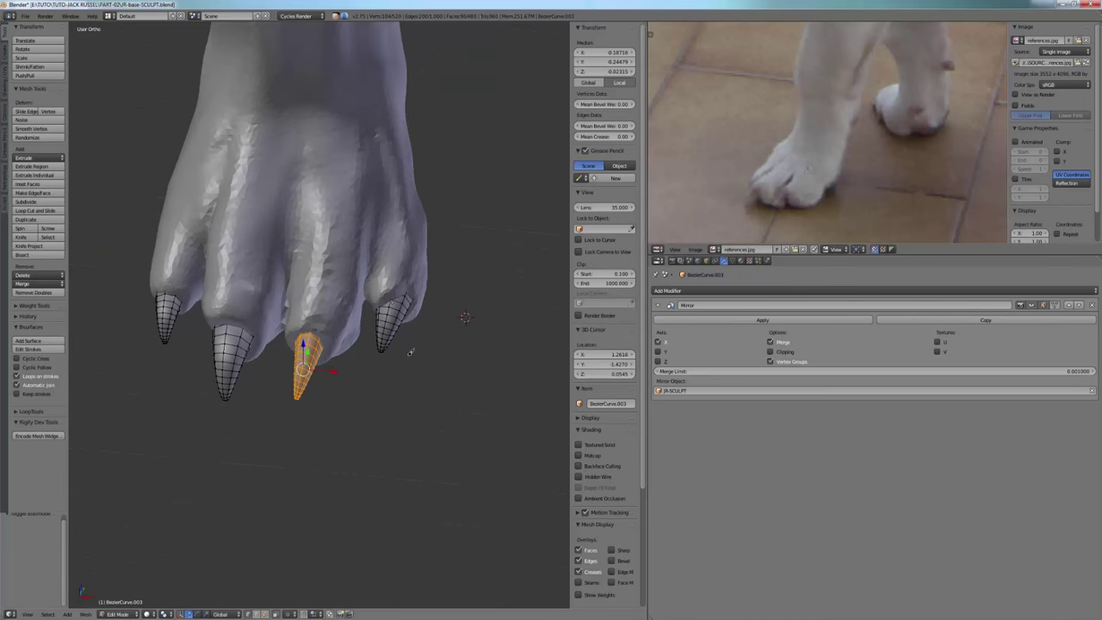
Select the whole outermost toe claw and narrow it along X to about 0.777.
key("a")
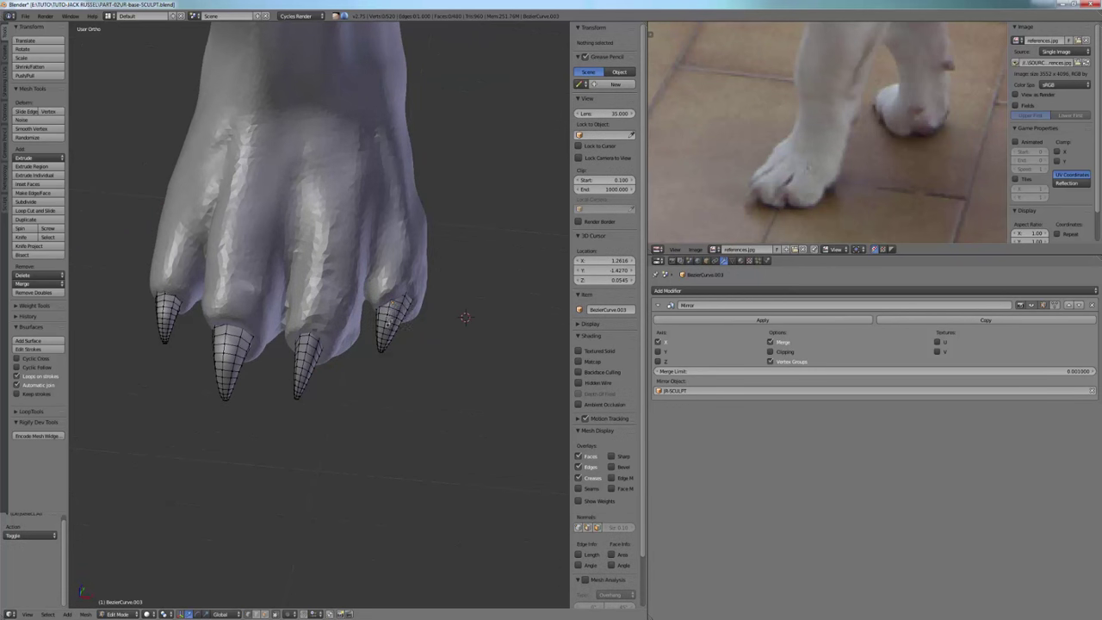
key("l")
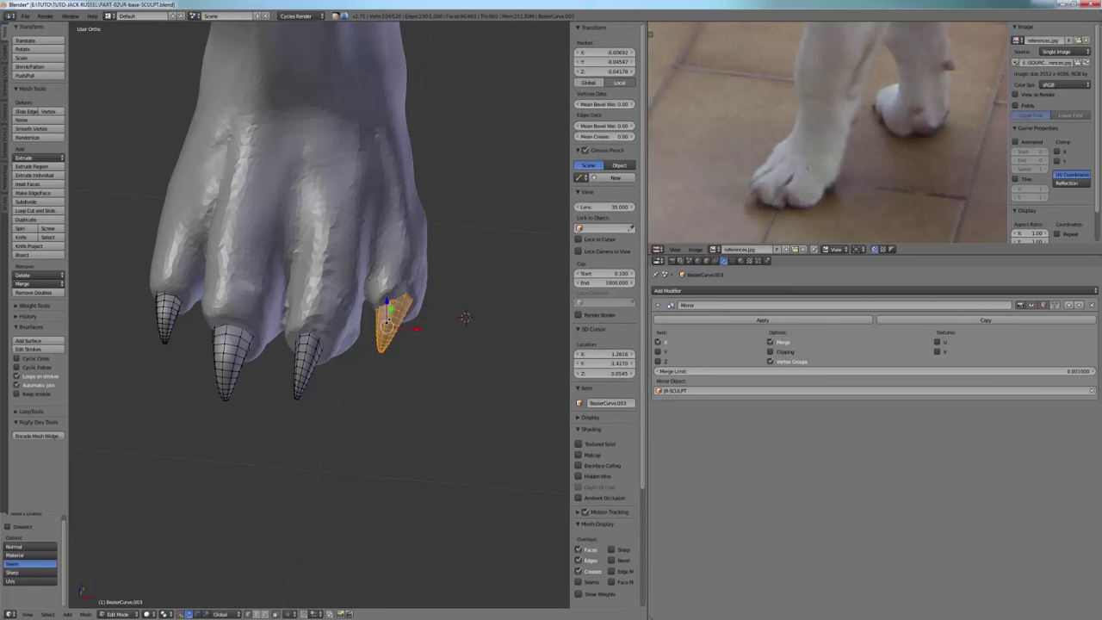
middle_click_drag(384, 375, 395, 377)
key("s")
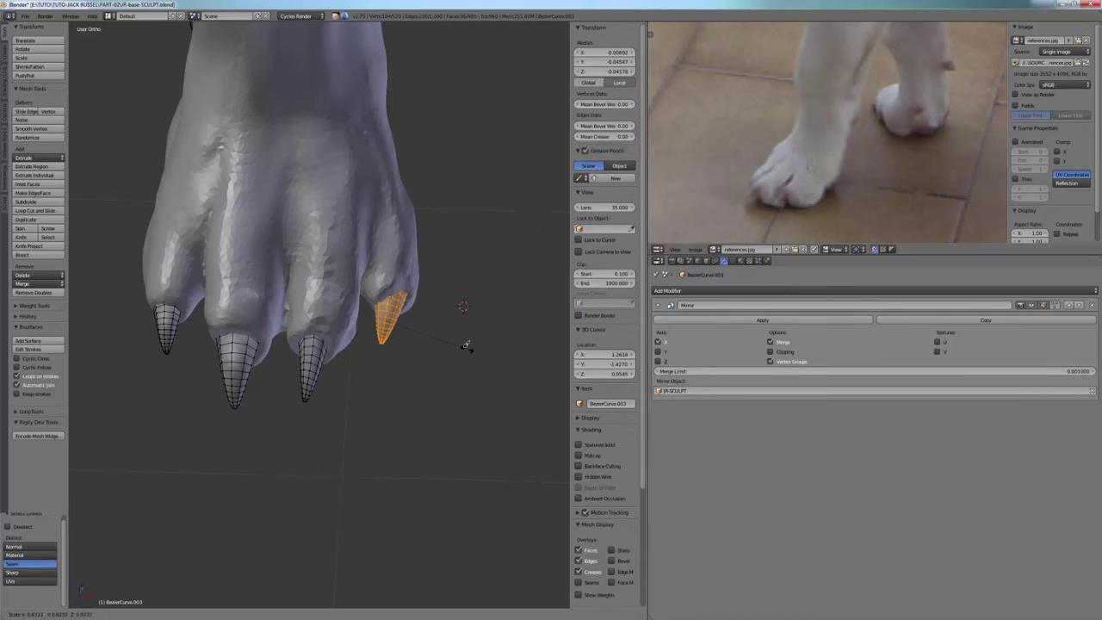
left_click(463, 345)
key("ctrl+z")
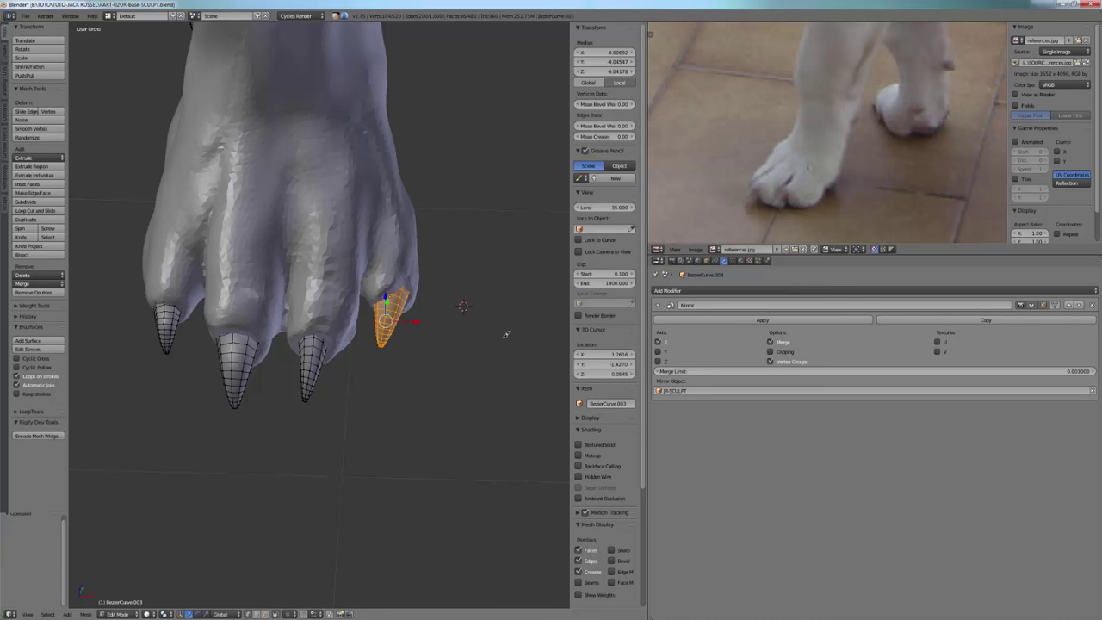
key("s")
left_click(477, 327)
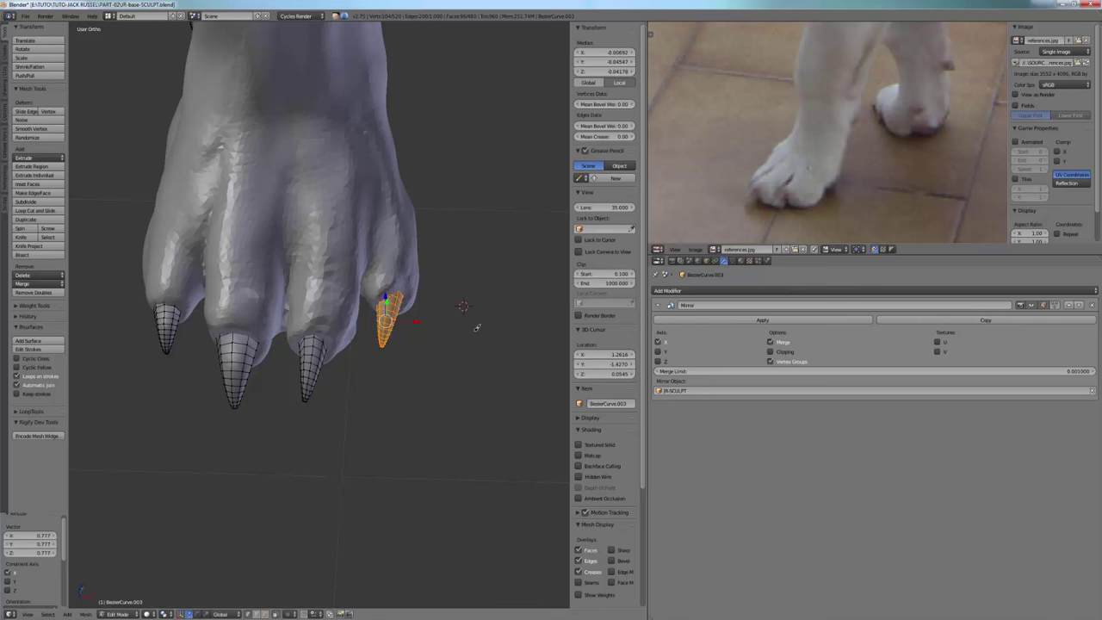
Select the large inner middle toe claw and narrow it along X.
middle_click_drag(251, 375, 324, 351, "shift")
key("a")
key("l")
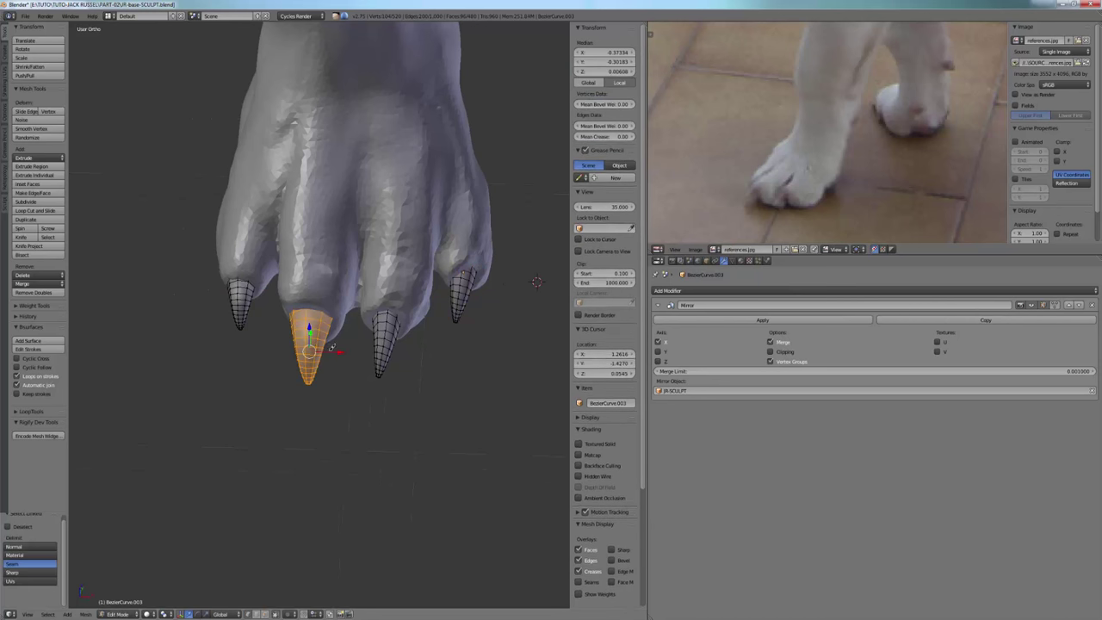
key("s")
key("x")
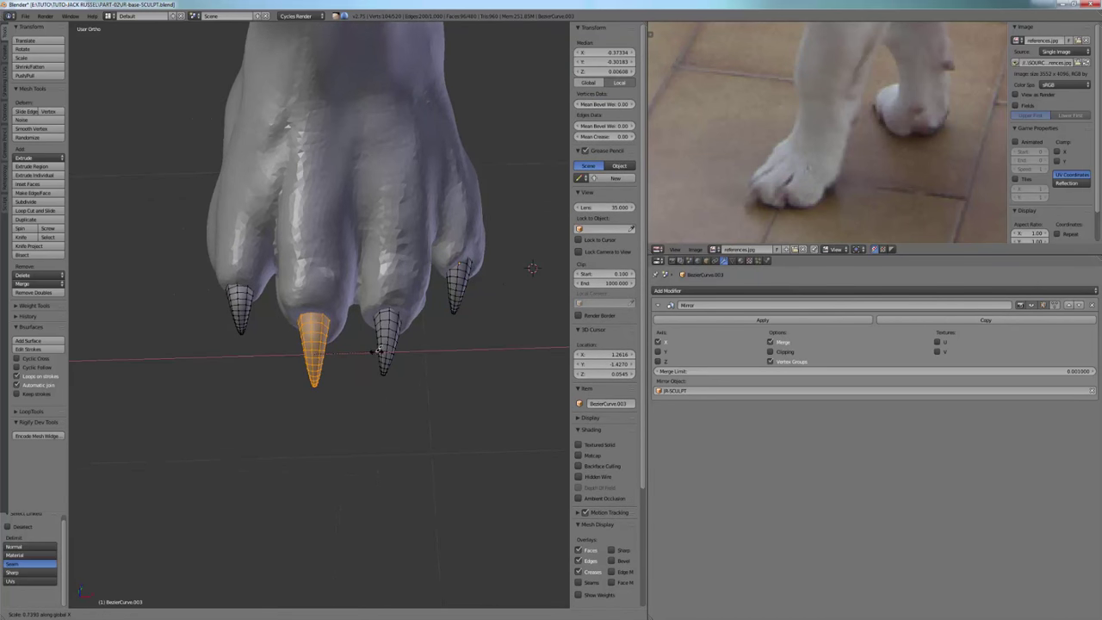
left_click(376, 351)
Select the innermost toe claw and scale it thinner along X.
middle_click_drag(295, 358, 250, 321)
key("a")
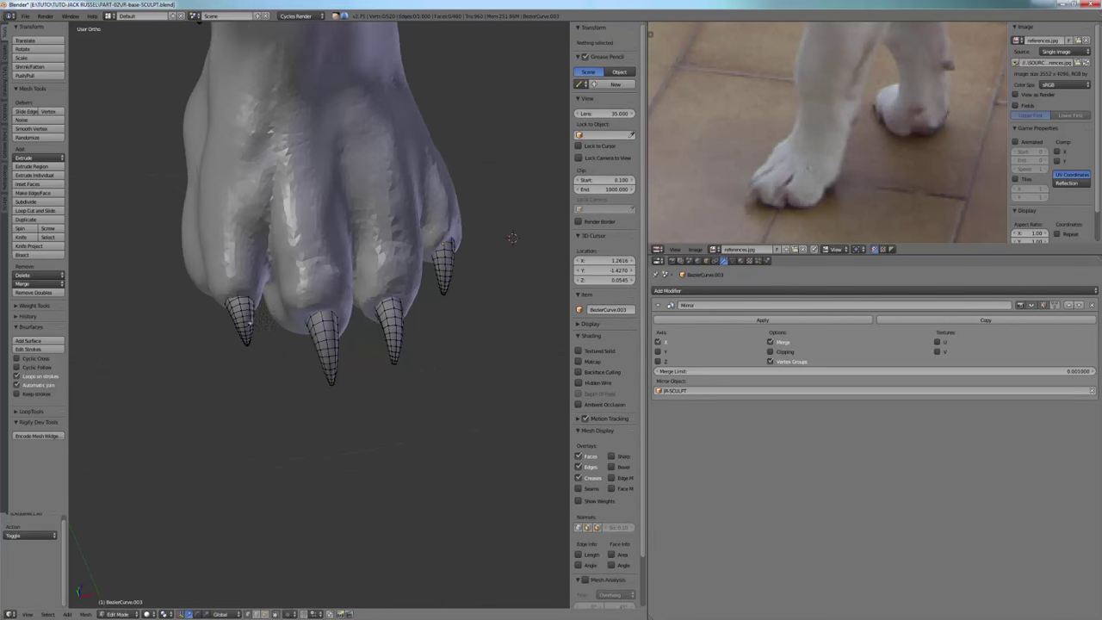
key("l")
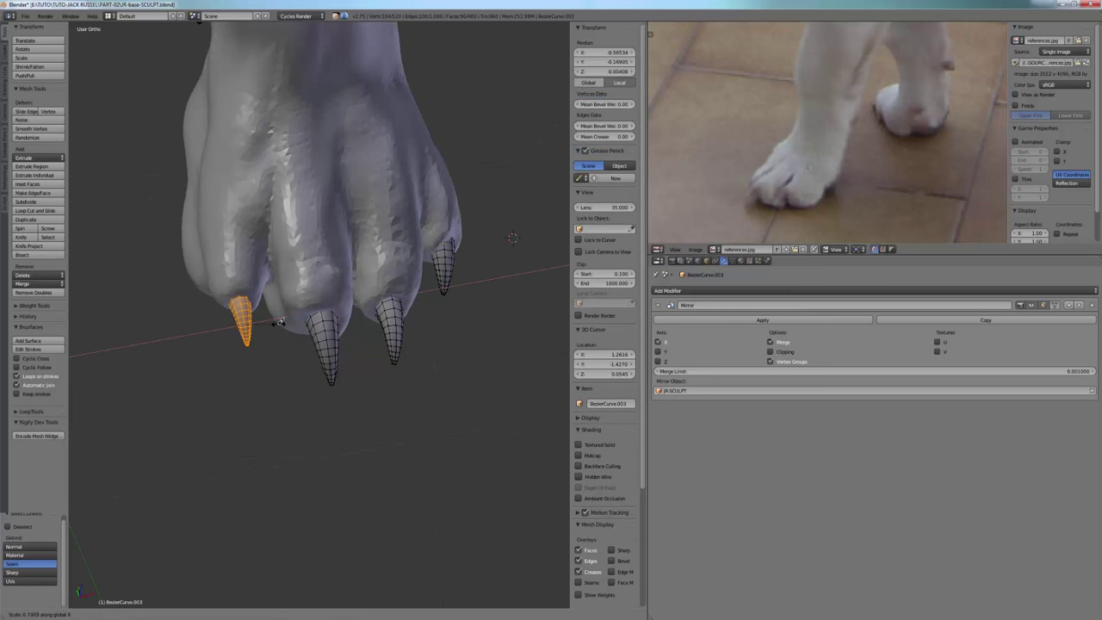
left_click(280, 322)
Select the dewclaw, narrow it along Y to about 0.689, and rotate it slightly around Z.
middle_click_drag(280, 322, 259, 240)
key("a")
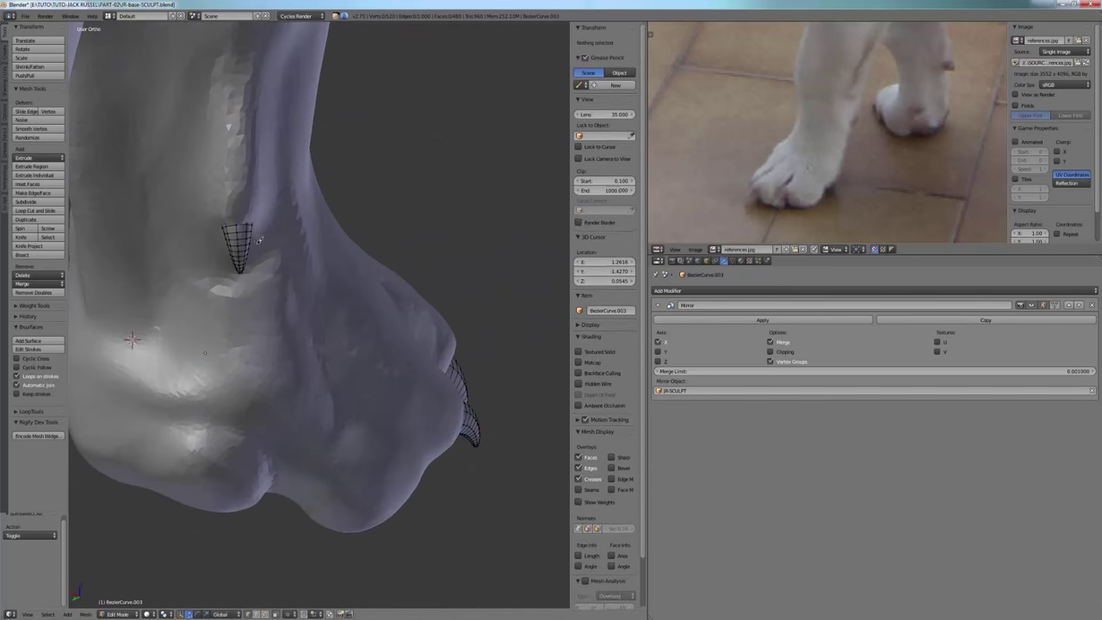
key("l")
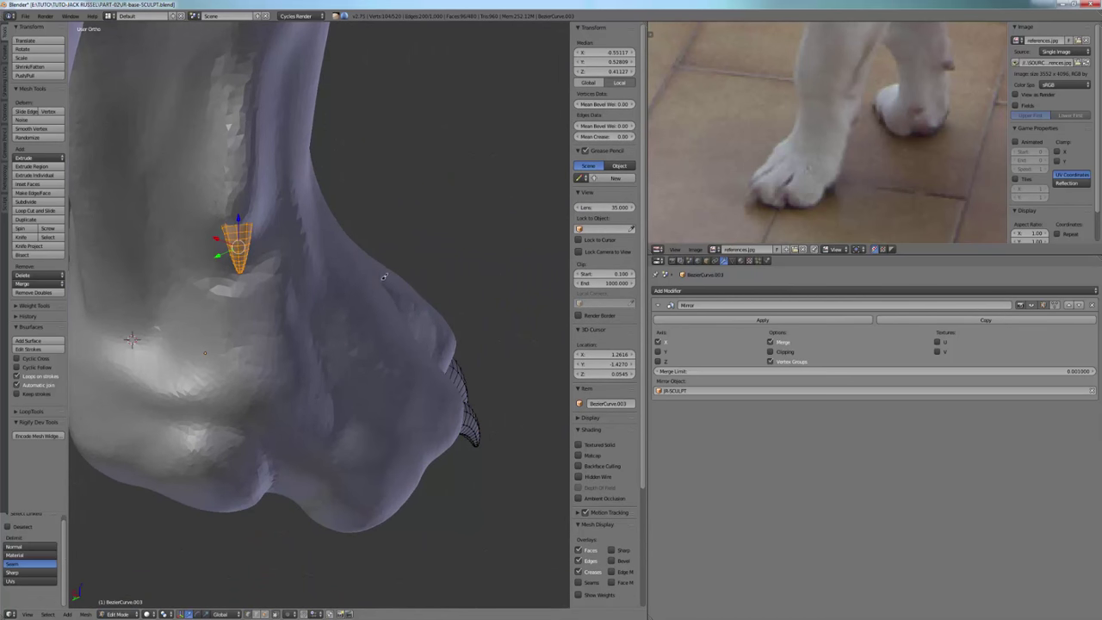
key("s")
key("y")
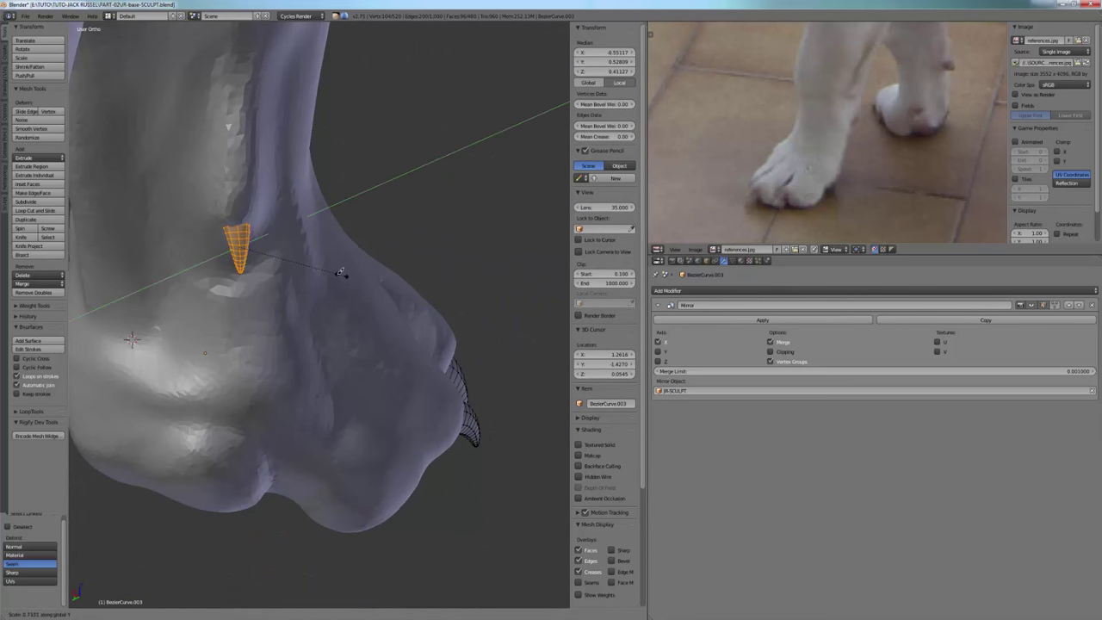
left_click(339, 272)
key("s")
key("z")
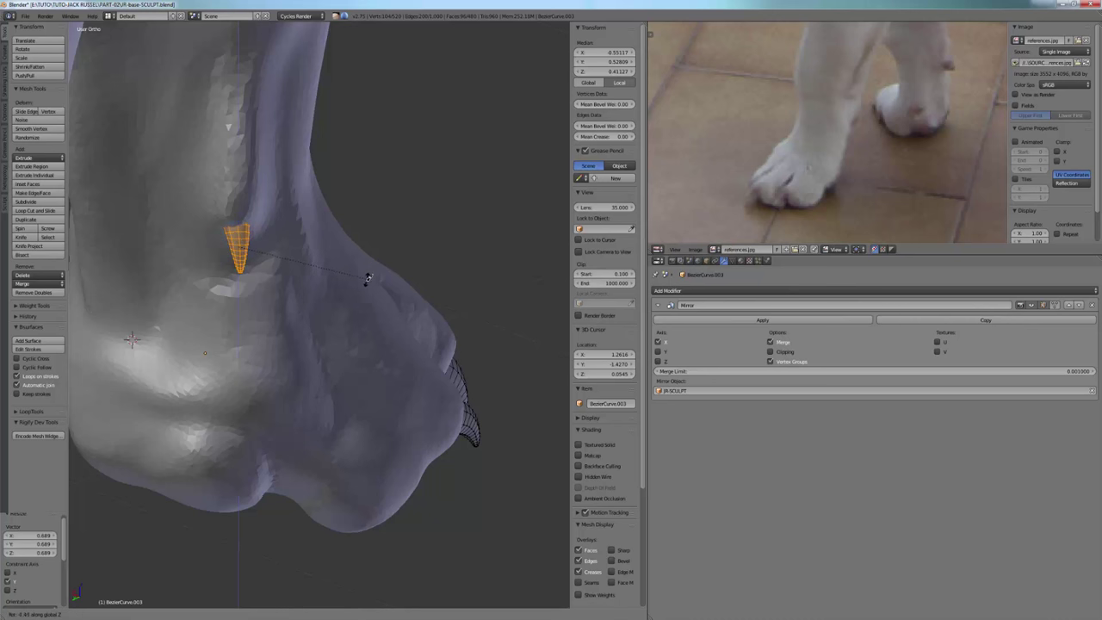
left_click(359, 286)
Return to Object Mode, select the JR-SCULPT dog mesh and switch it to Sculpt Mode.
middle_click_drag(359, 286, 232, 191)
middle_click_drag(277, 347, 164, 387, "shift")
scroll(249, 277, "down", 3)
key("Tab")
middle_click_drag(392, 390, 388, 350)
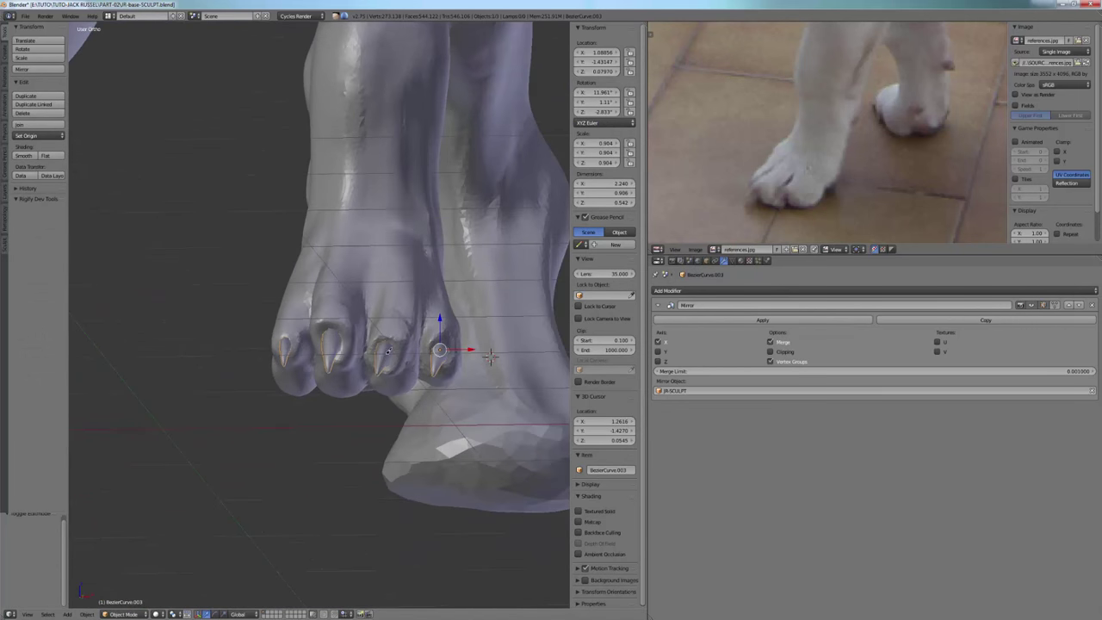
right_click(407, 279)
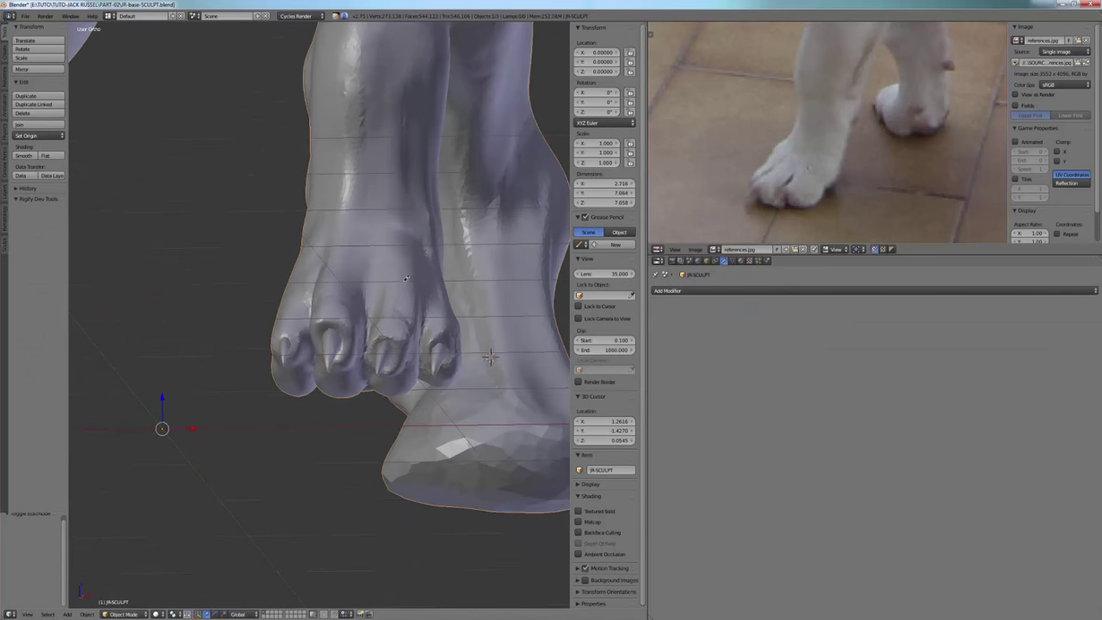
left_click(129, 613)
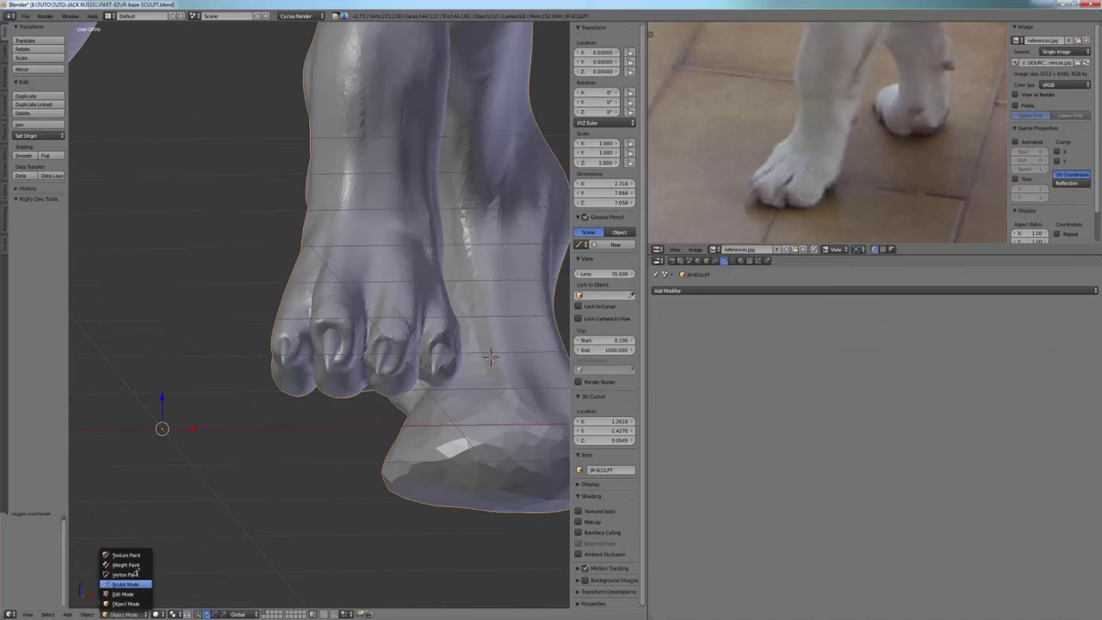
left_click(129, 584)
Sculpt around the outer middle toe claw with the Clay brush, reducing the brush radius to 31 px.
middle_click_drag(332, 357, 229, 385)
scroll(237, 387, "up", 2)
middle_click_drag(297, 399, 305, 366)
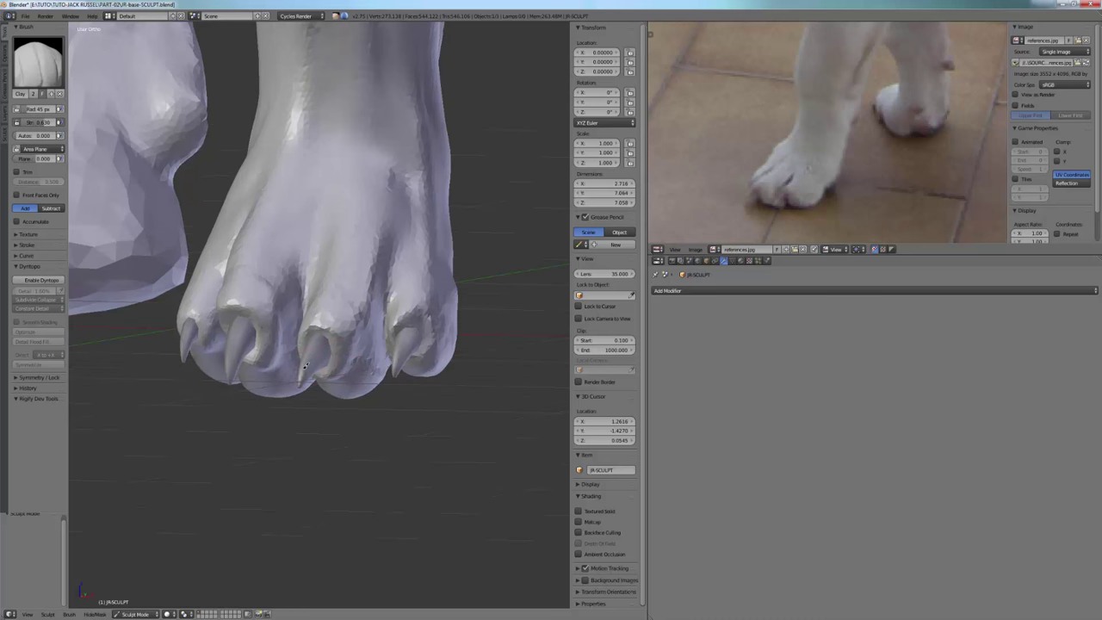
left_click(291, 374)
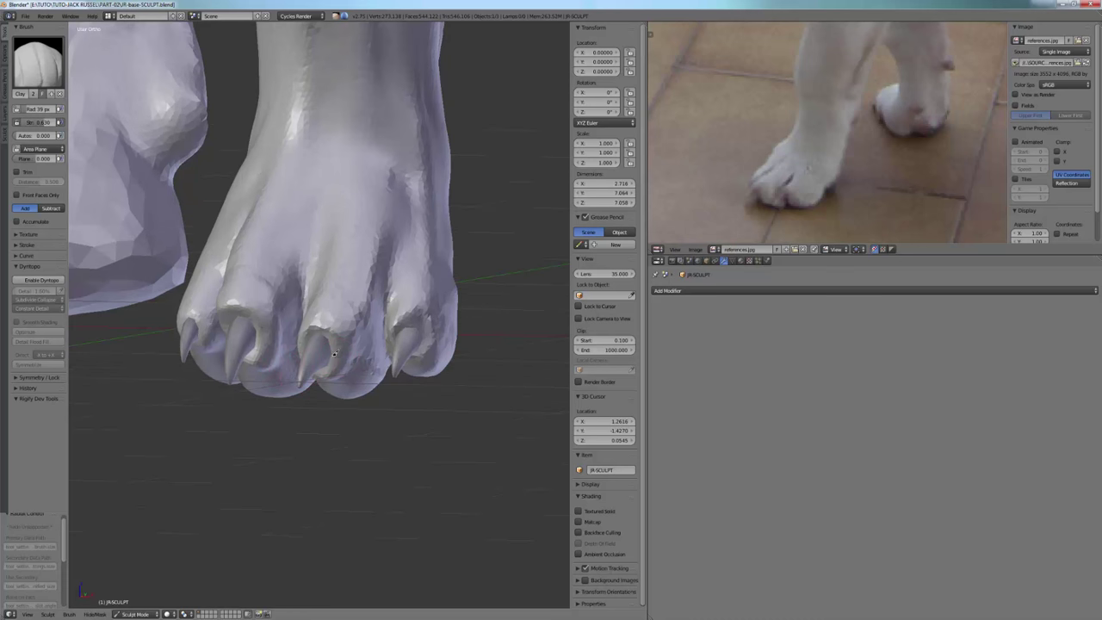
mouse_move(346, 347)
middle_mouse_down()
mouse_move(350, 326)
mouse_move(311, 327)
middle_mouse_up()
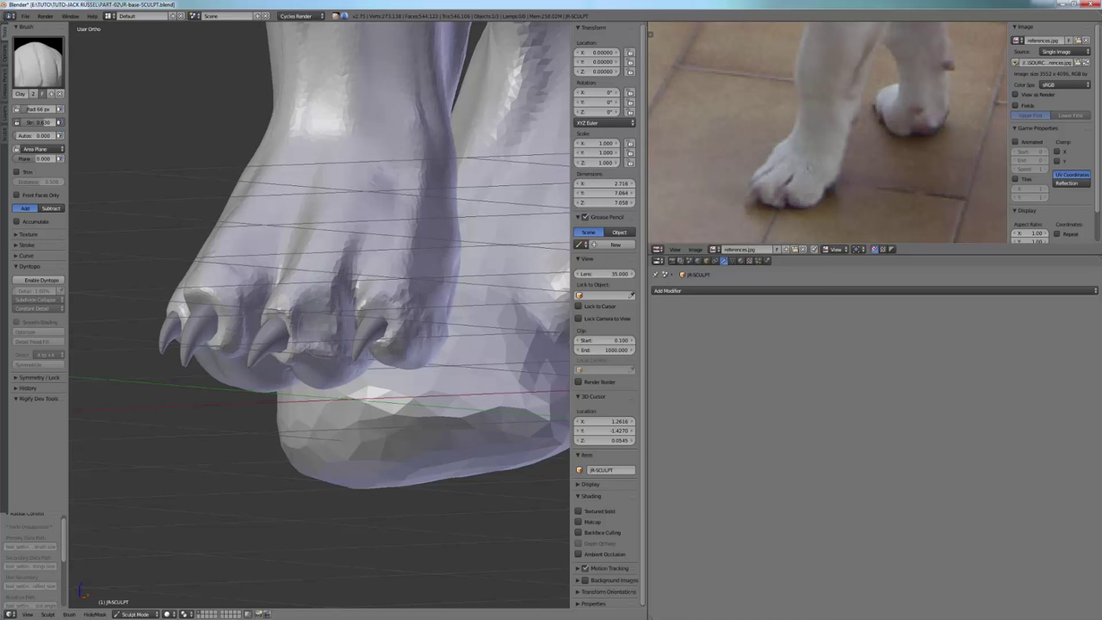
mouse_move(323, 348)
middle_mouse_down()
mouse_move(366, 322)
mouse_move(359, 312)
middle_mouse_up()
left_click(347, 327)
scroll(361, 298, "down", 1)
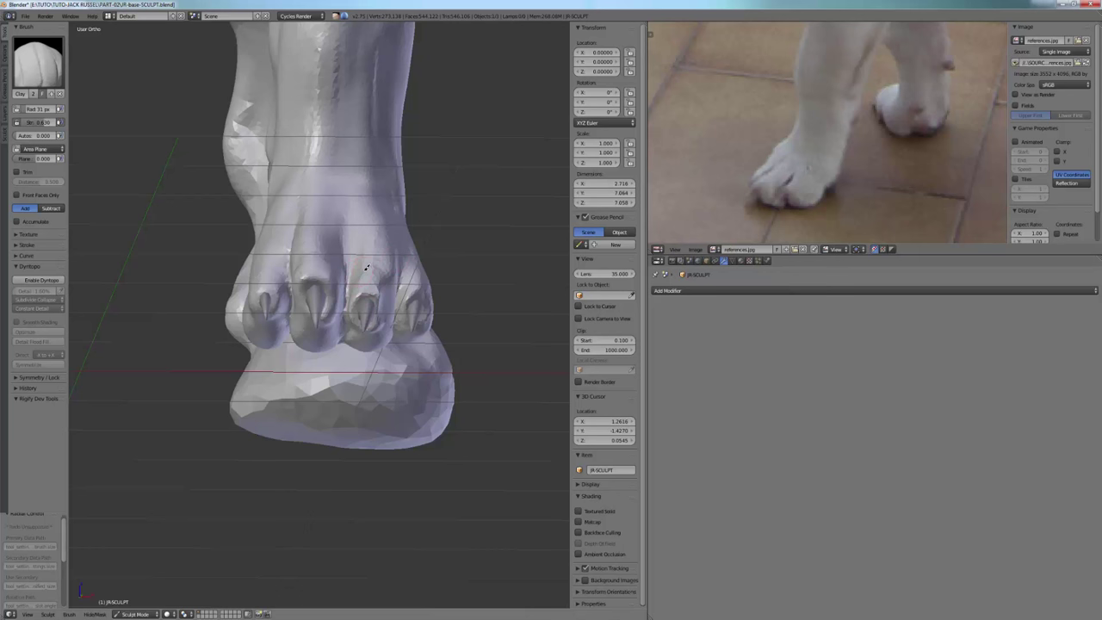
Sketch a Grease Pencil outline of the outer middle toe's shape and remove the drawing.
left_click_drag(366, 268, 354, 300)
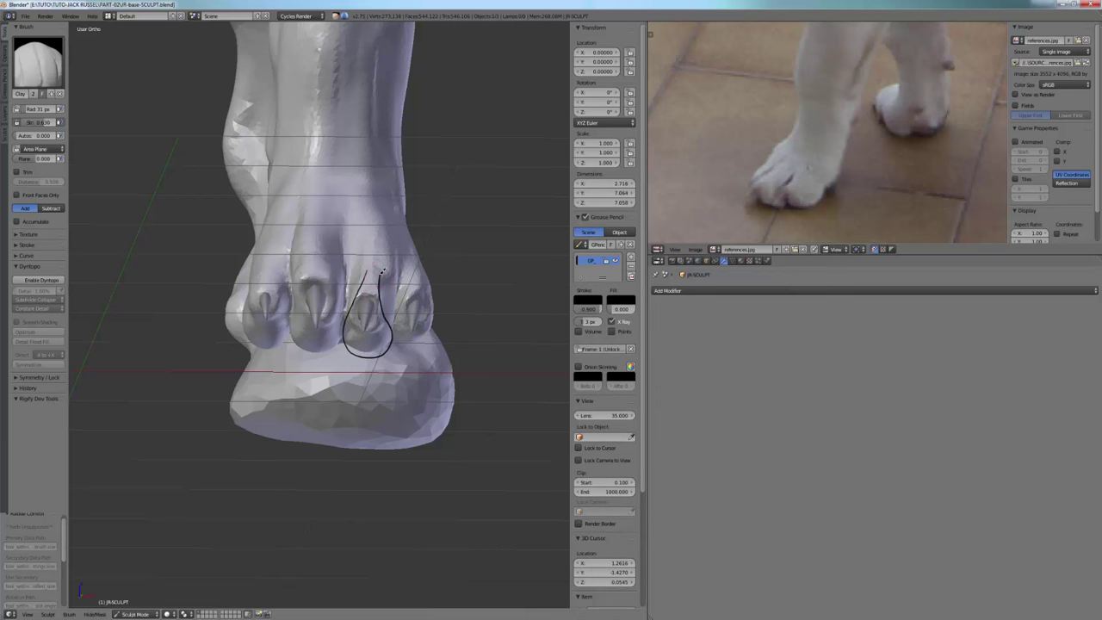
left_click(632, 244)
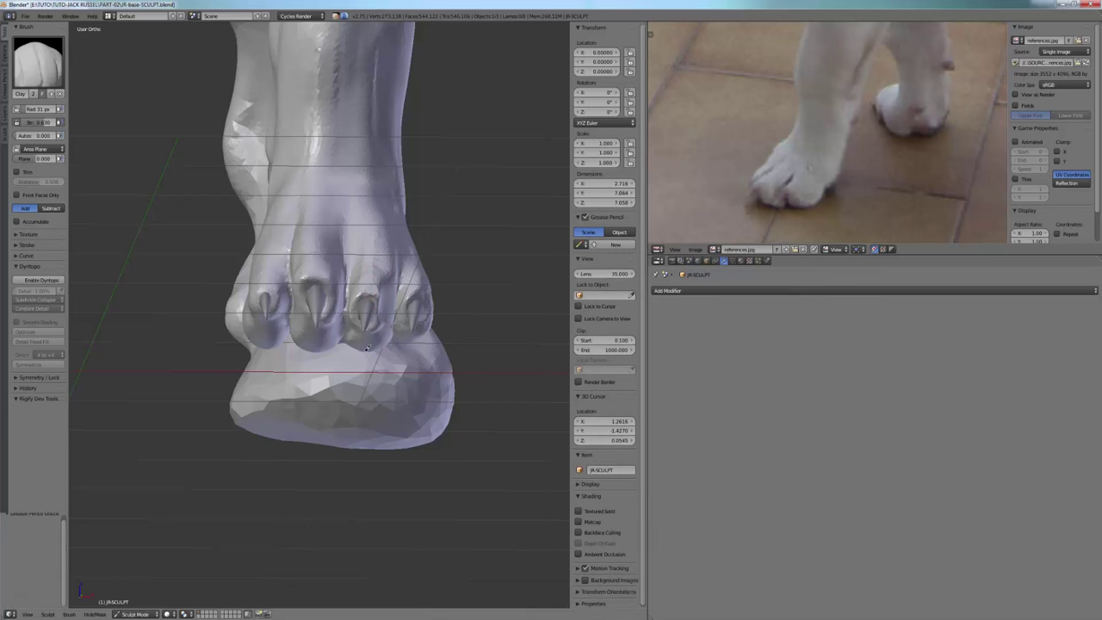
Refine the toes around the front paw's middle claws with the Clay brush, enlarging the brush radius to 42 px before reducing it.
scroll(347, 328, "up", 1)
middle_click_drag(332, 319, 368, 312)
key("f")
left_click(379, 313)
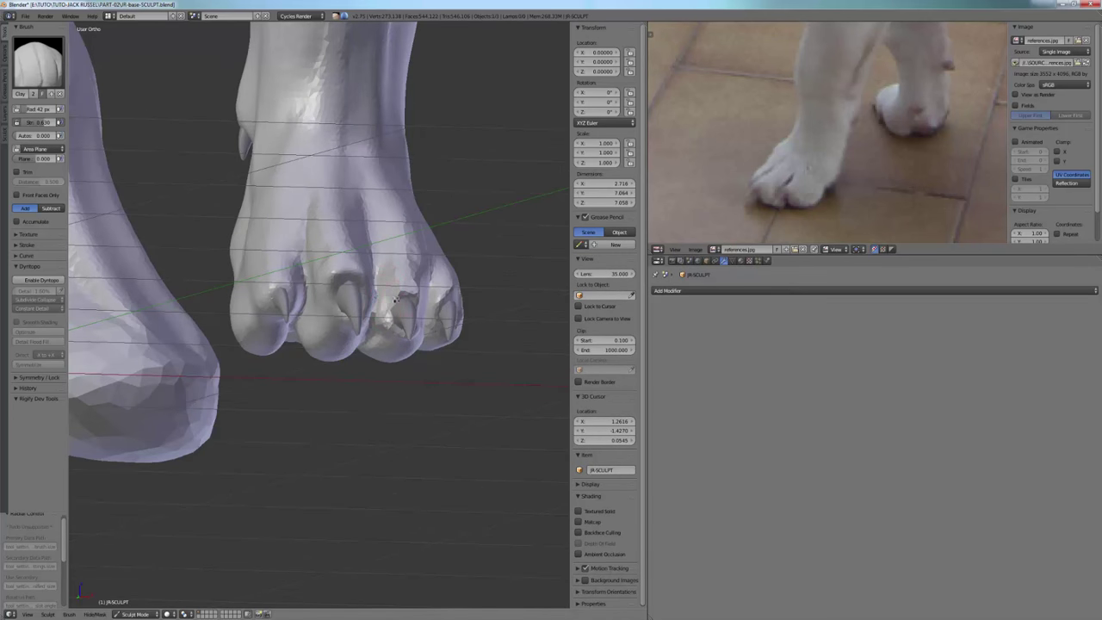
middle_click_drag(394, 299, 386, 294)
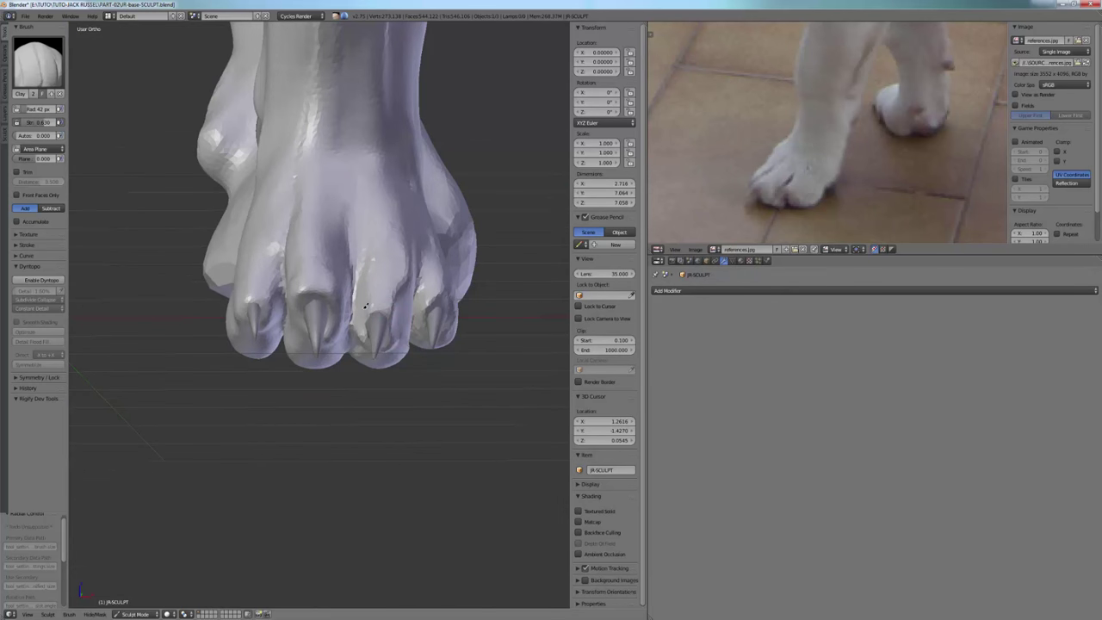
middle_click_drag(366, 306, 371, 321)
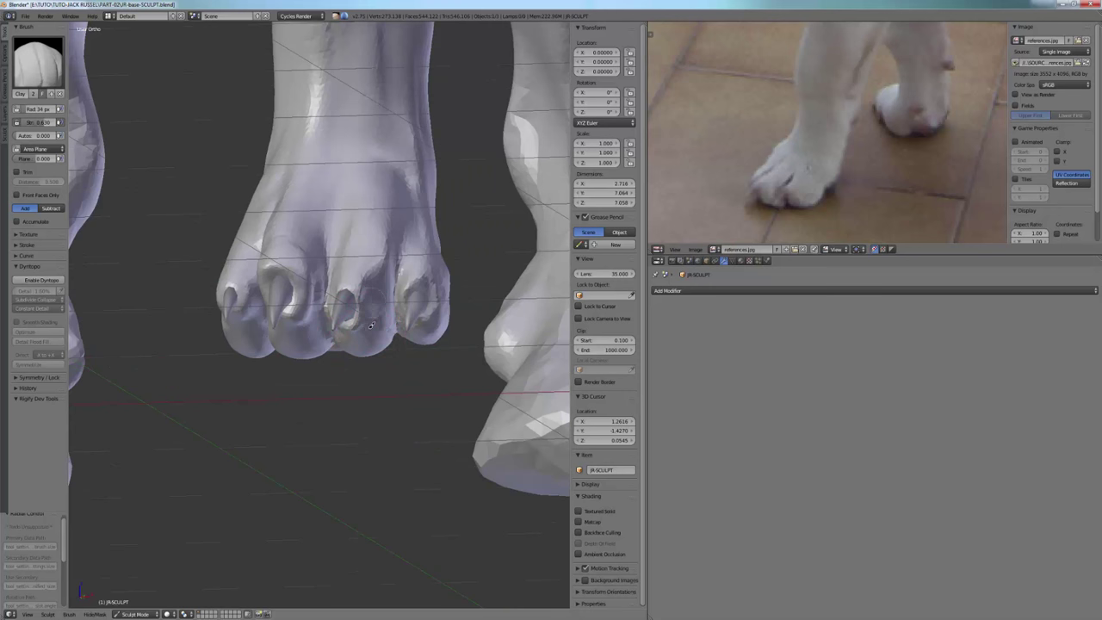
mouse_move(366, 334)
middle_mouse_down()
mouse_move(378, 274)
mouse_move(359, 325)
mouse_move(371, 315)
middle_mouse_up()
Draw Grease Pencil guide strokes on the raised and standing paw reference photos, setting the stroke thickness to 1 px.
middle_click_drag(394, 260, 331, 124)
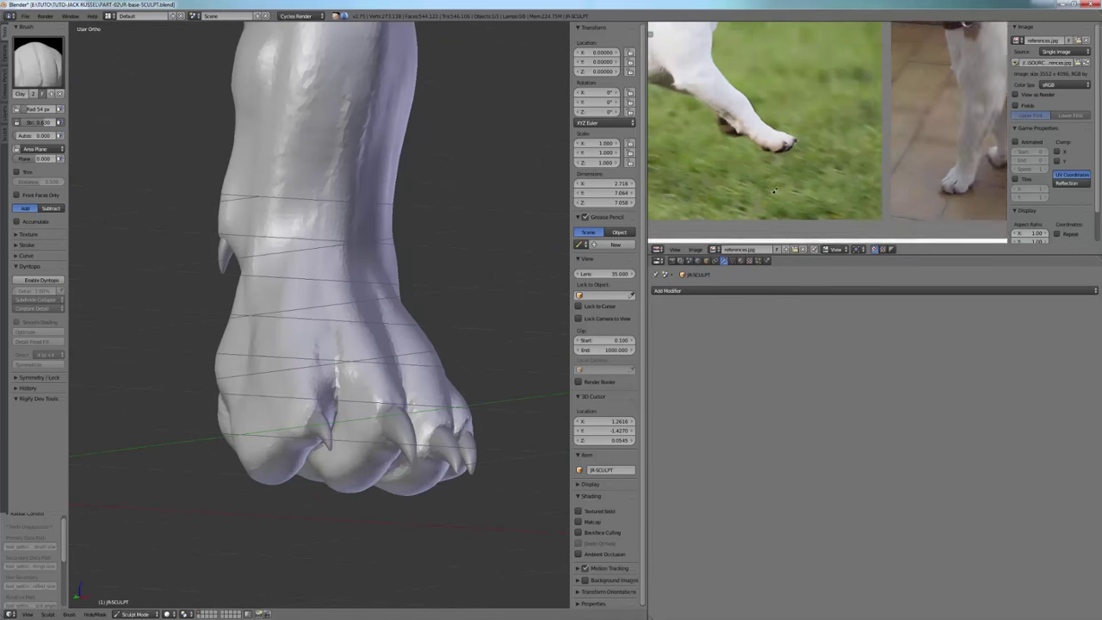
mouse_move(447, 232)
middle_mouse_down()
mouse_move(336, 224)
mouse_move(344, 138)
middle_mouse_up()
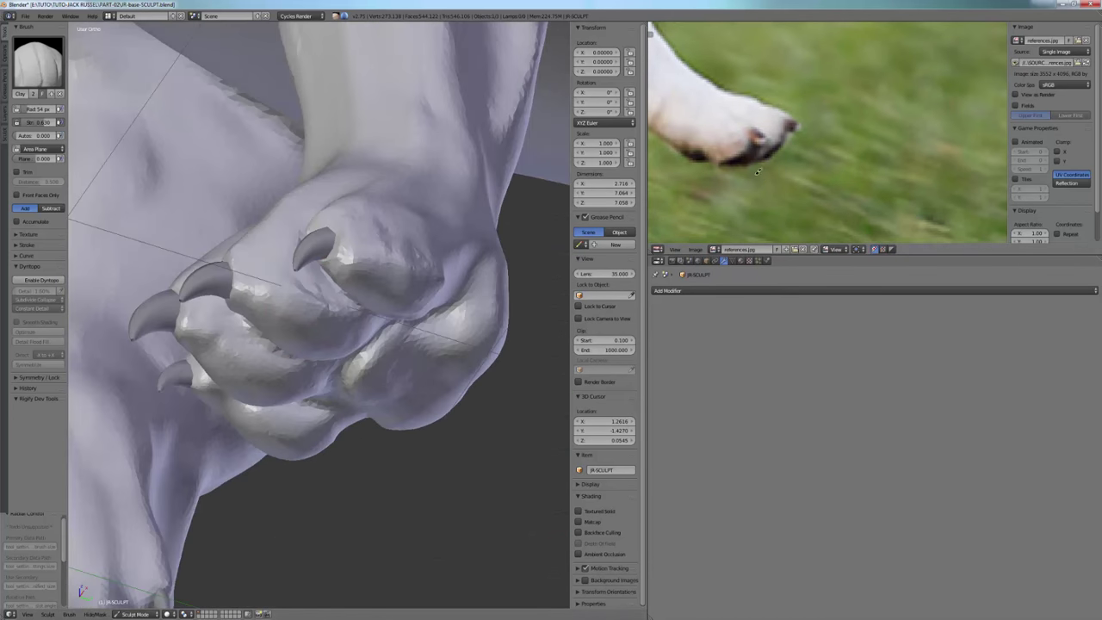
mouse_move(767, 136)
left_mouse_down()
mouse_move(669, 182)
mouse_move(726, 204)
left_mouse_up()
scroll(1044, 180, "down", 5)
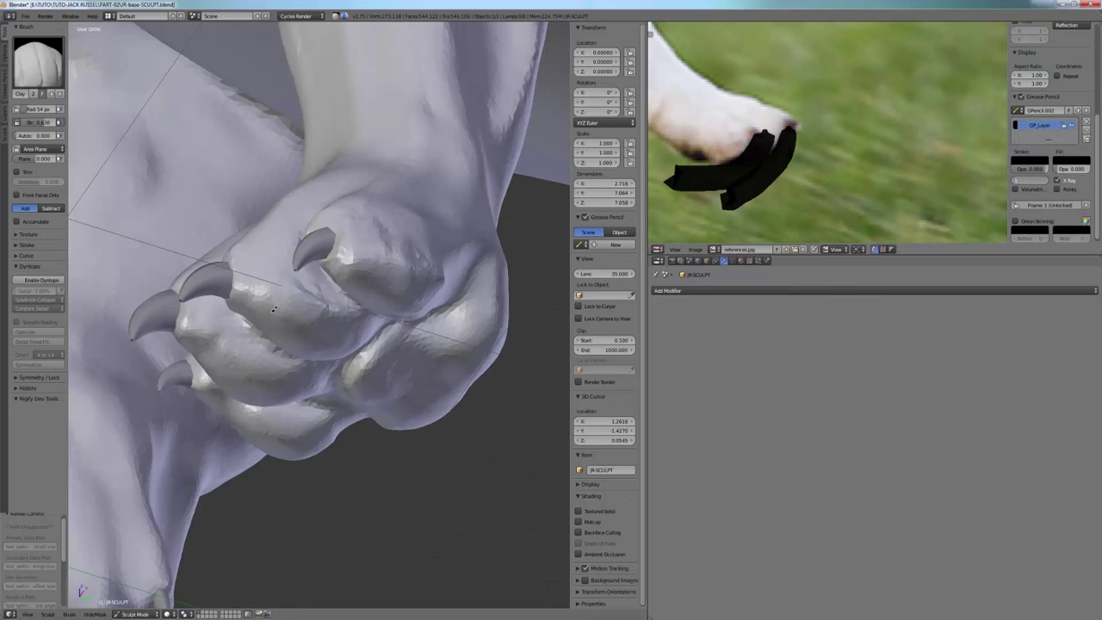
key("Return")
scroll(768, 135, "down", 5)
scroll(828, 115, "up", 5)
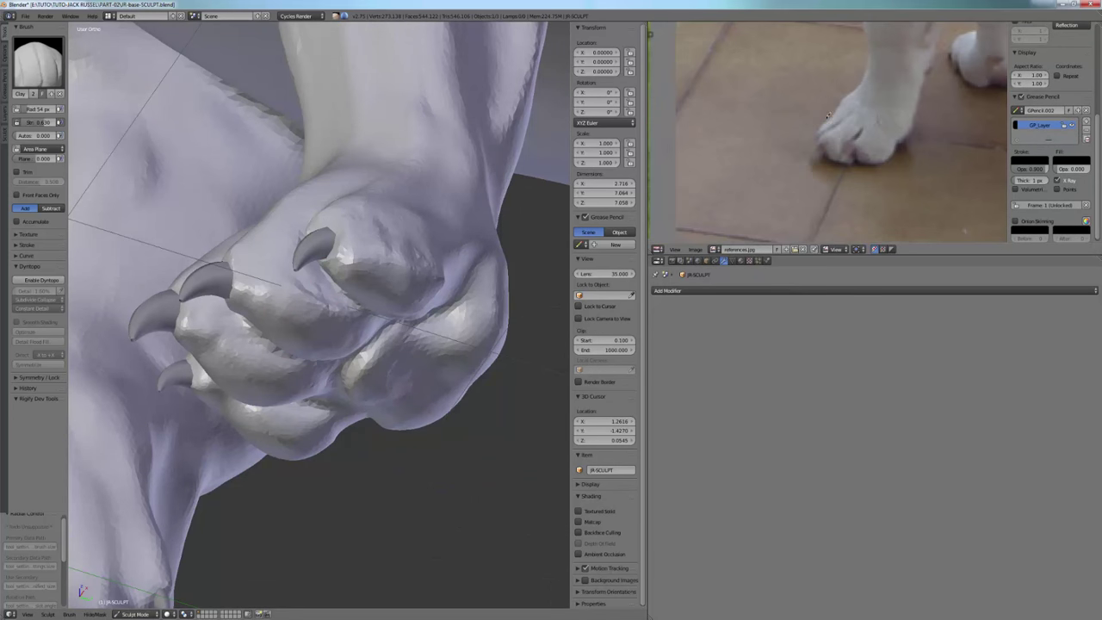
middle_click_drag(316, 193, 90, 281)
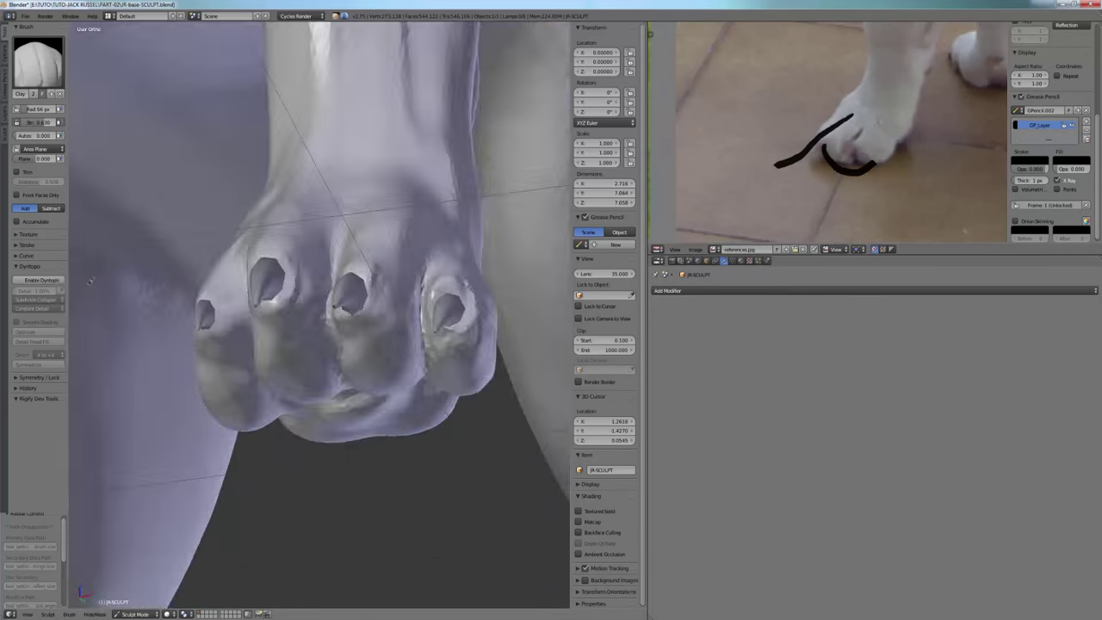
Enable dynamic topology and sculpt the front paw's toes and the grooves between them with the Clay brush.
mouse_move(283, 321)
middle_mouse_down()
mouse_move(370, 233)
mouse_move(363, 278)
mouse_move(343, 322)
mouse_move(320, 292)
mouse_move(304, 223)
mouse_move(325, 254)
mouse_move(410, 317)
mouse_move(411, 371)
mouse_move(371, 303)
middle_mouse_up()
key("ctrl+d")
middle_click_drag(387, 362, 452, 395)
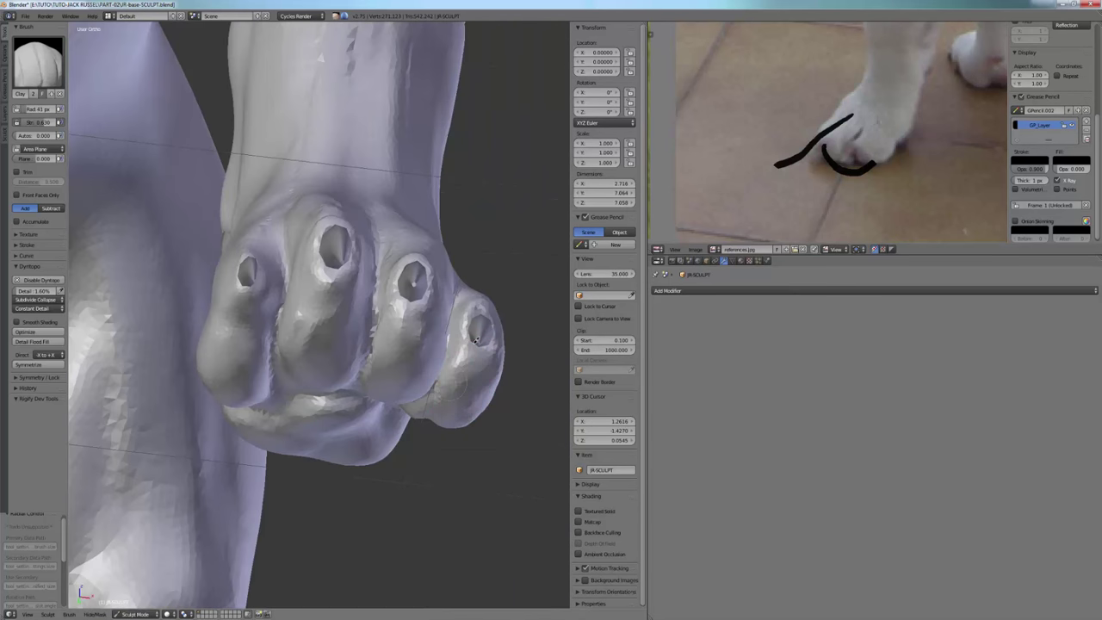
mouse_move(475, 341)
middle_mouse_down()
mouse_move(470, 292)
mouse_move(385, 311)
mouse_move(265, 304)
middle_mouse_up()
middle_click_drag(231, 364, 273, 272)
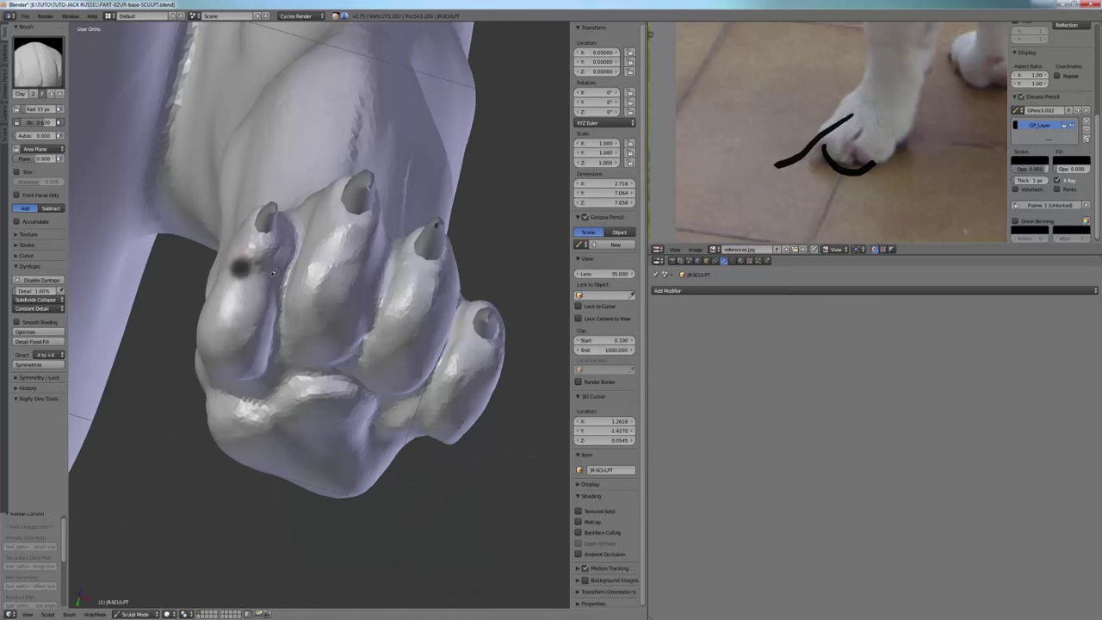
mouse_move(429, 303)
middle_mouse_down()
mouse_move(456, 284)
mouse_move(442, 372)
mouse_move(349, 351)
middle_mouse_up()
Pull the edge of the paw's main pad outward with the Grab brush, and build up the area beside the outer toe with Clay.
key("g")
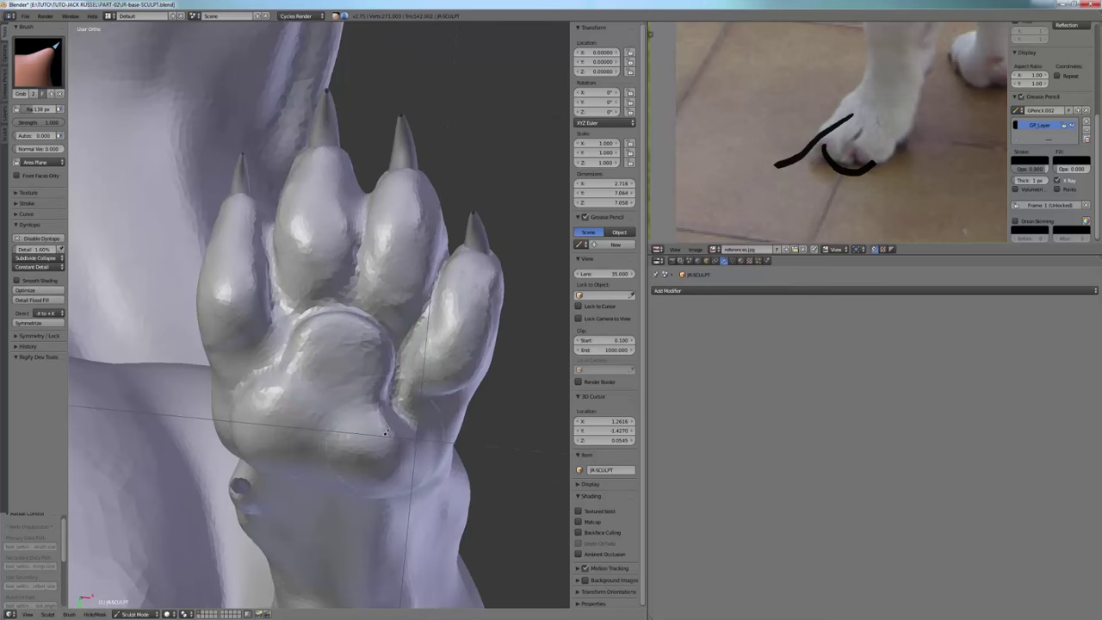
left_click_drag(386, 433, 409, 429)
key("c")
mouse_move(344, 393)
middle_mouse_down()
mouse_move(318, 396)
mouse_move(297, 431)
mouse_move(277, 378)
mouse_move(360, 327)
middle_mouse_up()
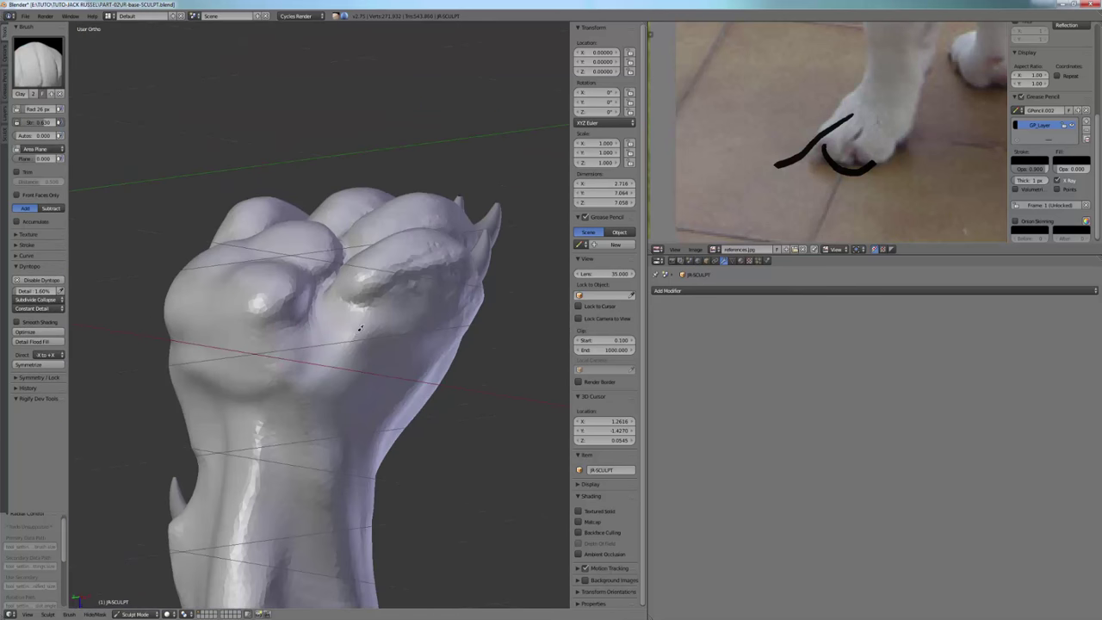
scroll(384, 279, "down", 3)
mouse_move(384, 279)
middle_mouse_down()
mouse_move(214, 312)
mouse_move(319, 335)
mouse_move(221, 301)
mouse_move(376, 376)
mouse_move(343, 307)
mouse_move(483, 310)
middle_mouse_up()
Refine the front paw and lower leg from the side with the Clay brush, using the skeleton drawing's feet as reference.
middle_click_drag(826, 104, 750, 152)
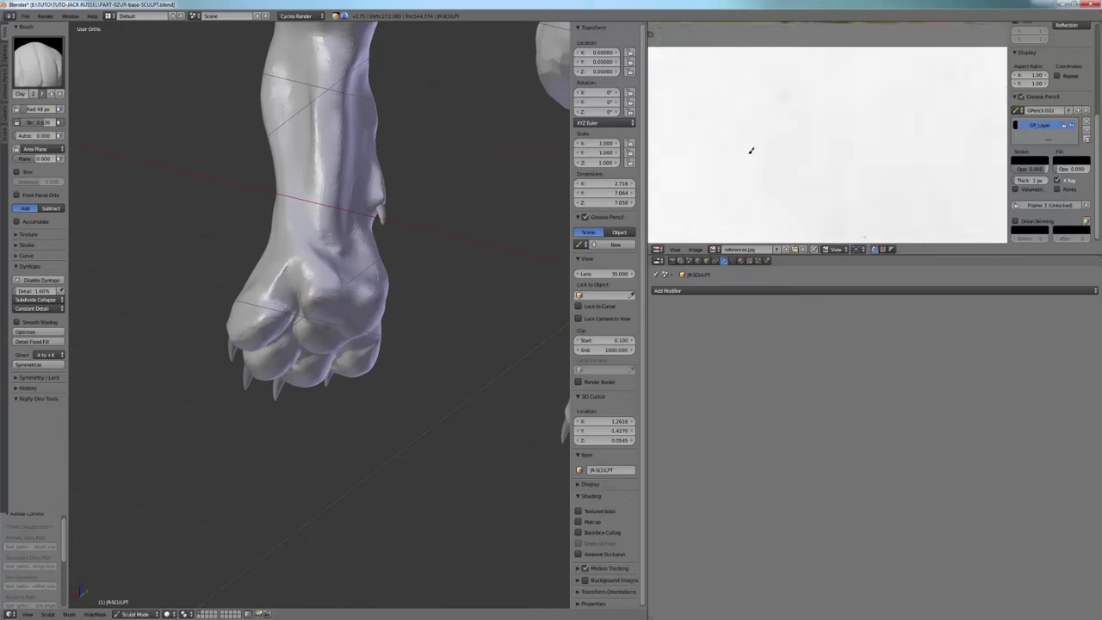
scroll(750, 152, "down", 4)
scroll(731, 177, "up", 4)
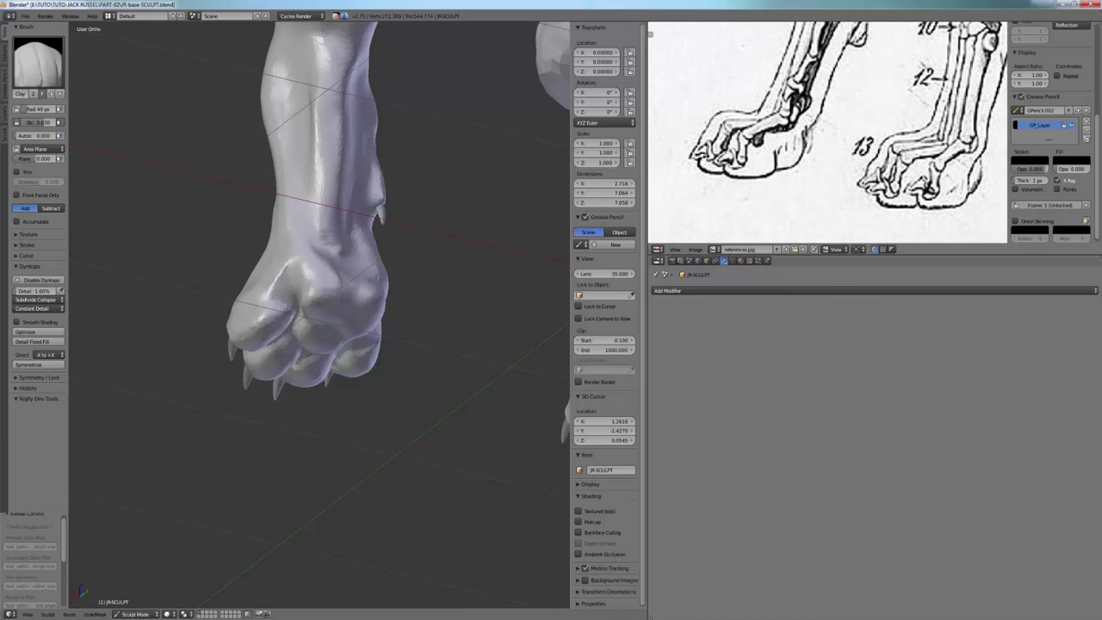
middle_click_drag(482, 224, 331, 301)
key("KP_3")
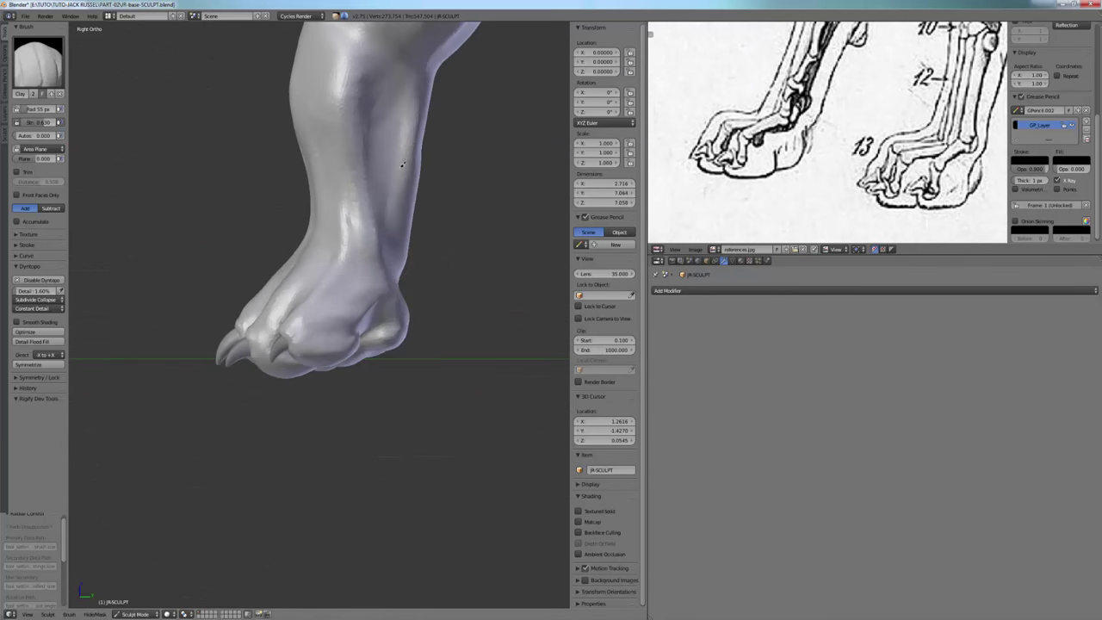
left_click_drag(277, 248, 461, 284)
key("ctrl+z")
mouse_move(297, 260)
middle_mouse_down()
mouse_move(436, 322)
mouse_move(375, 318)
middle_mouse_up()
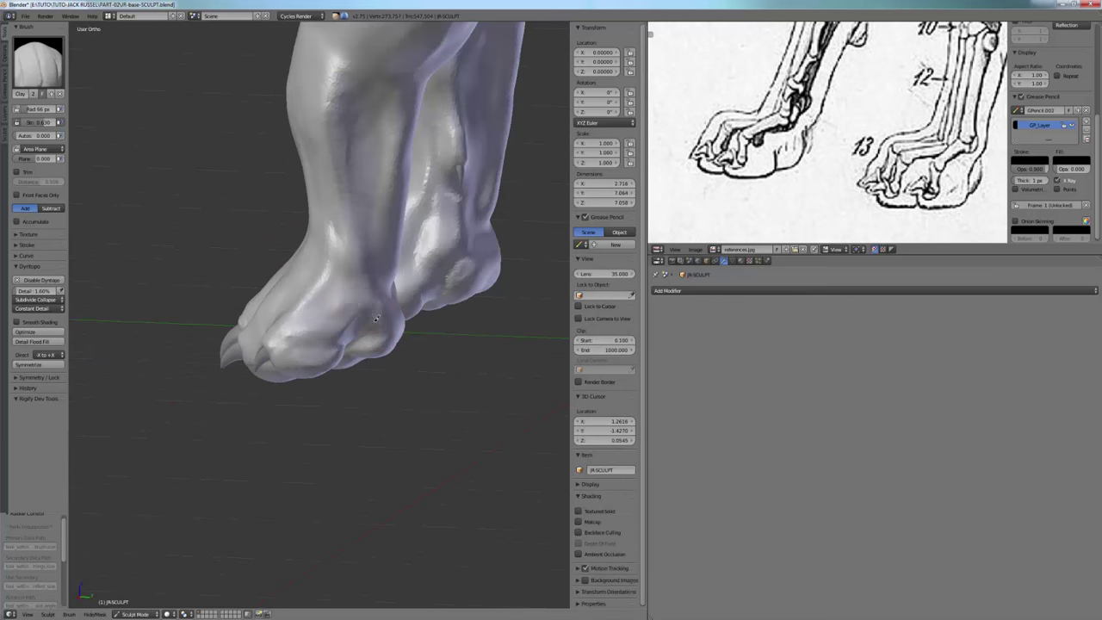
middle_click_drag(364, 277, 295, 287)
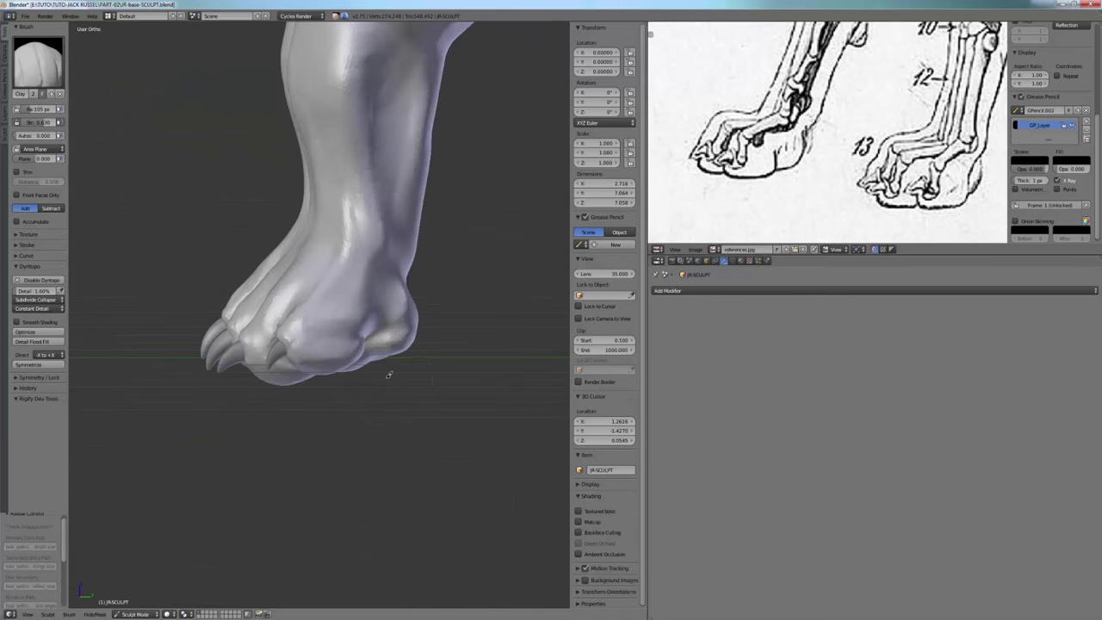
Adjust the side profile of the front paw and foreleg with the Grab brush, reducing the brush radius.
key("g")
middle_click_drag(389, 375, 300, 381)
key("KP_3")
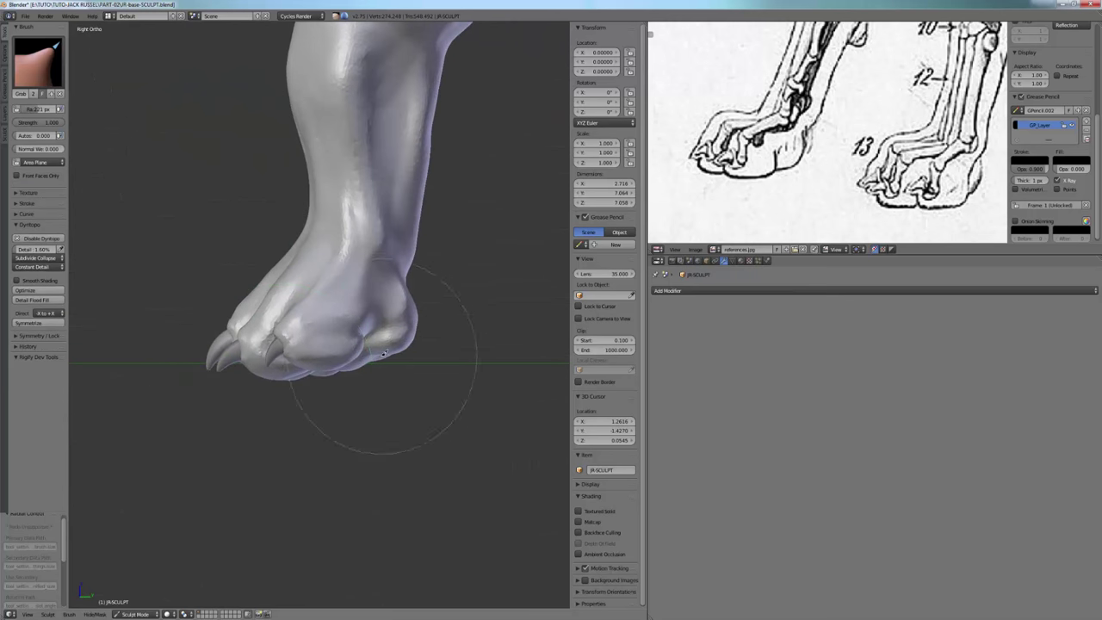
middle_click_drag(383, 353, 323, 337)
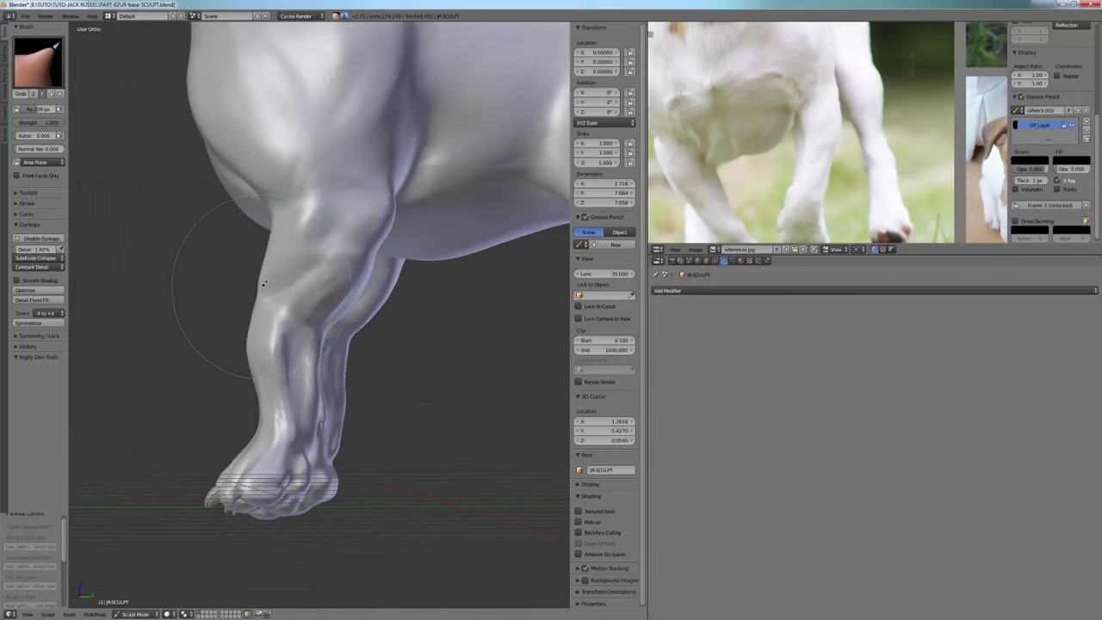
key("f")
left_click(260, 293)
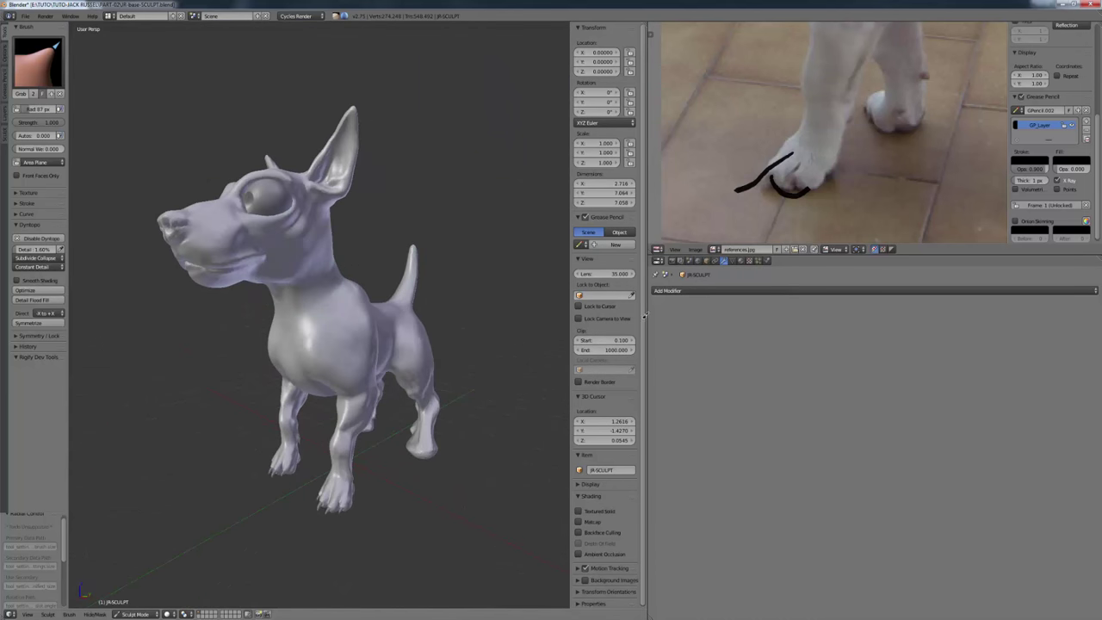
Turn on Matcap shading for the viewport and apply the glossy red matcap to the dog.
left_click_drag(641, 336, 641, 337)
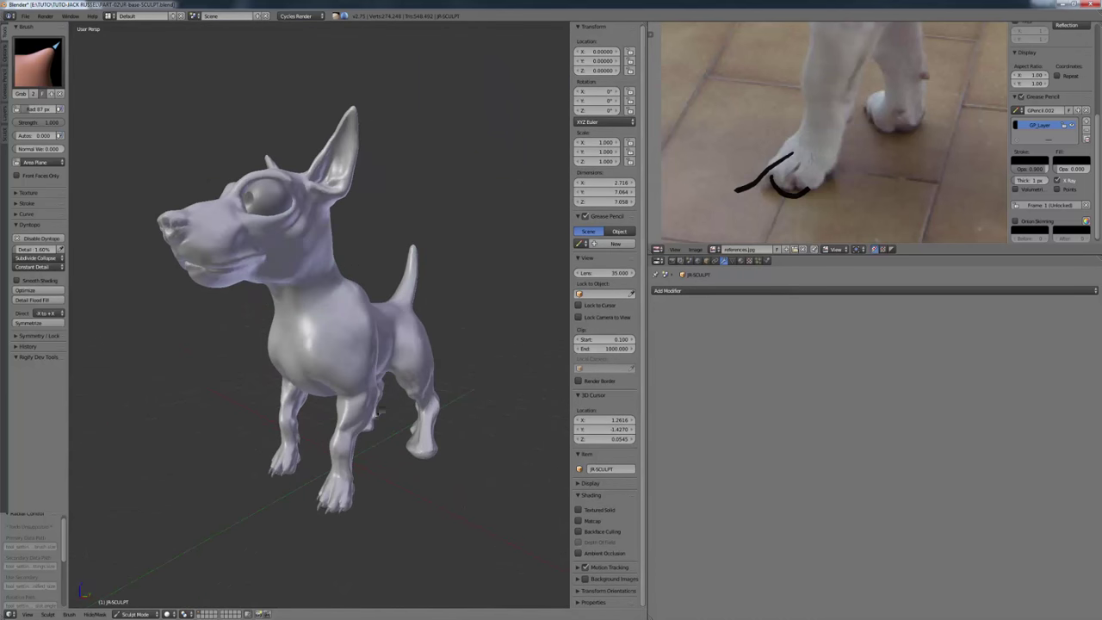
middle_click_drag(305, 304, 492, 359)
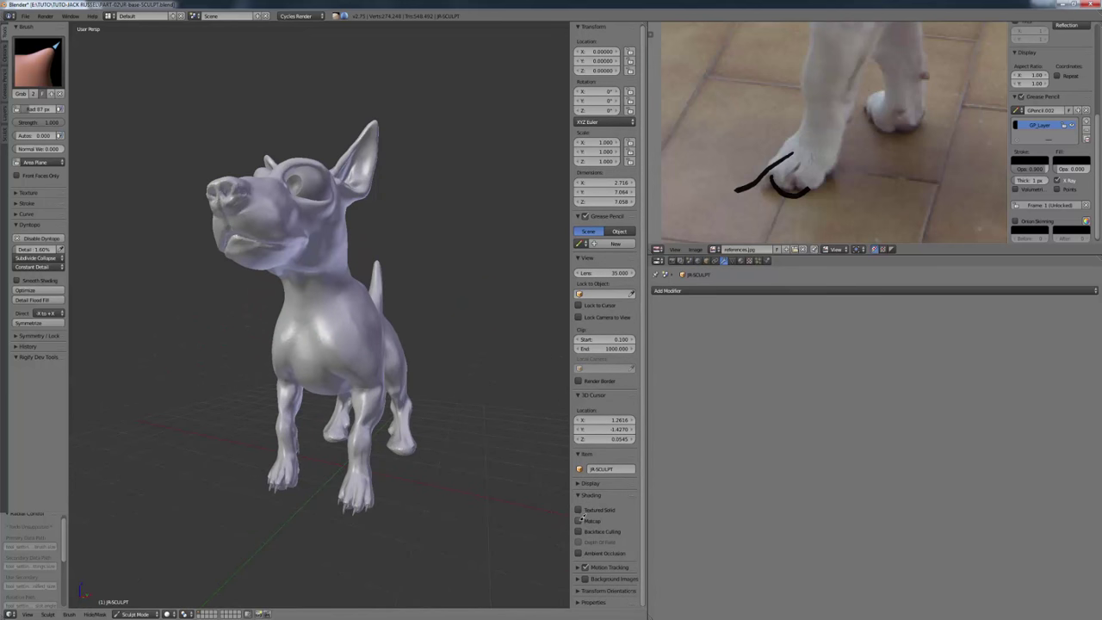
left_click(579, 520)
scroll(633, 508, "down", 3)
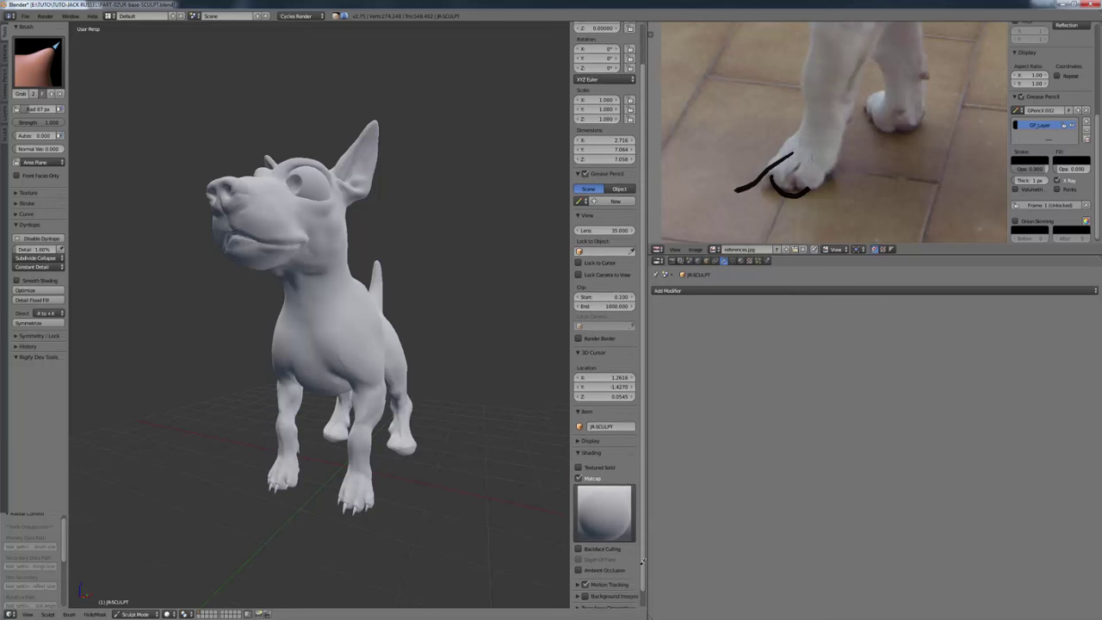
left_click(628, 485)
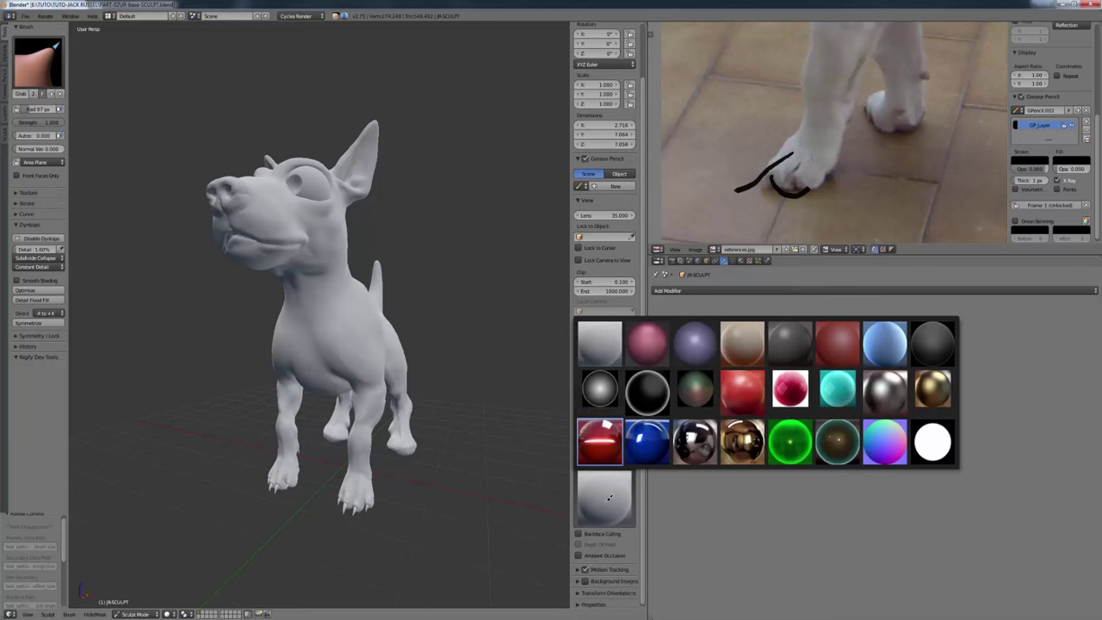
left_click(600, 441)
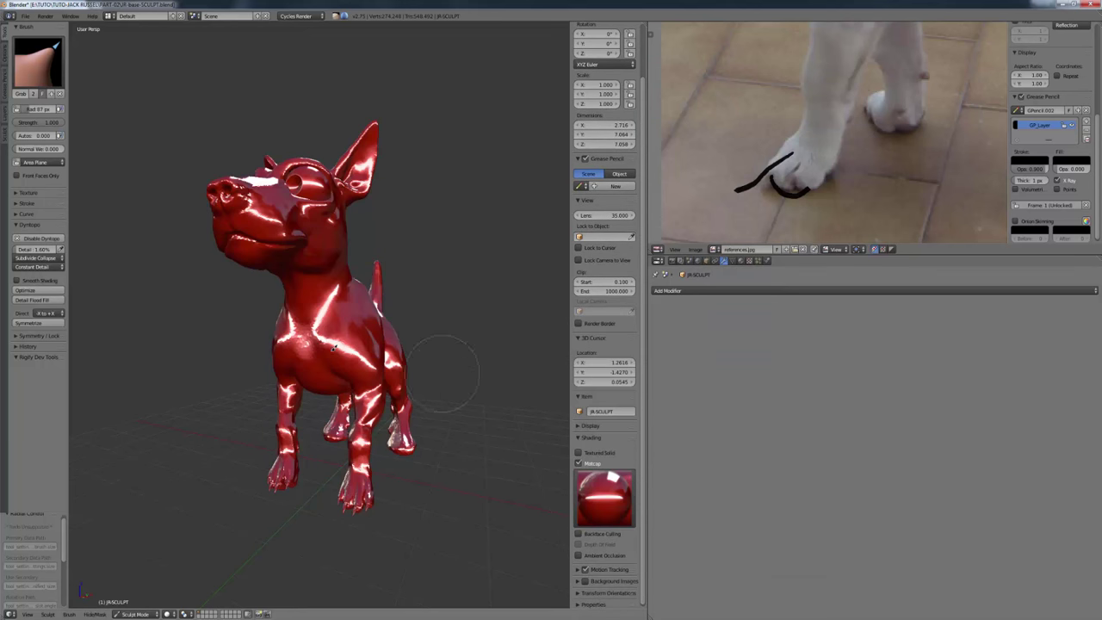
Replace the viewport matcap with the beige clay-like one.
middle_click_drag(453, 325, 517, 331)
left_click(619, 495)
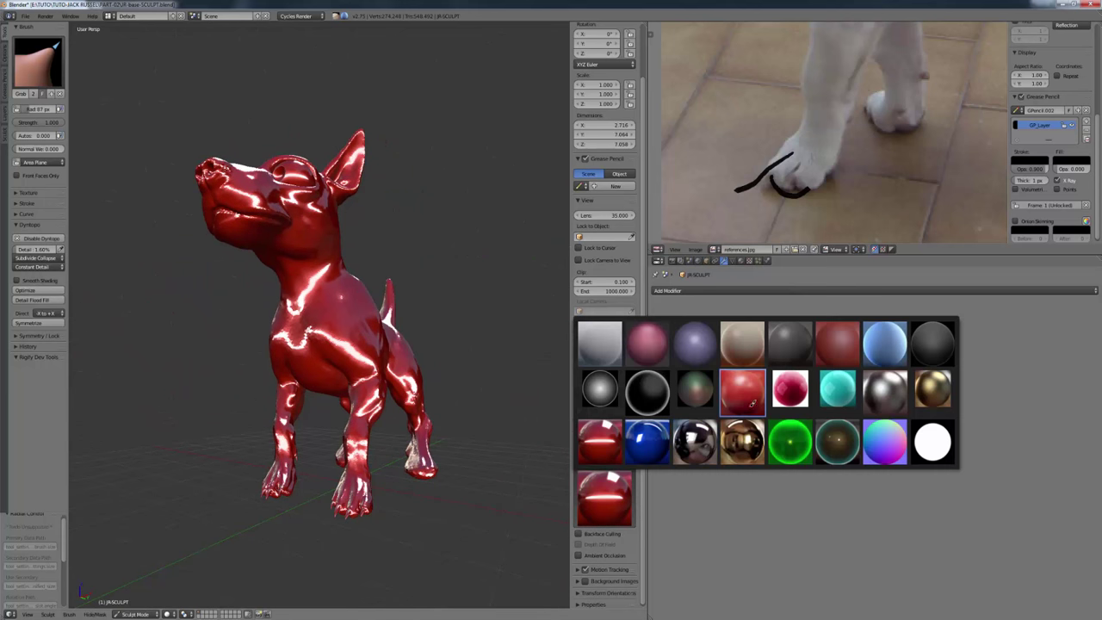
left_click(743, 342)
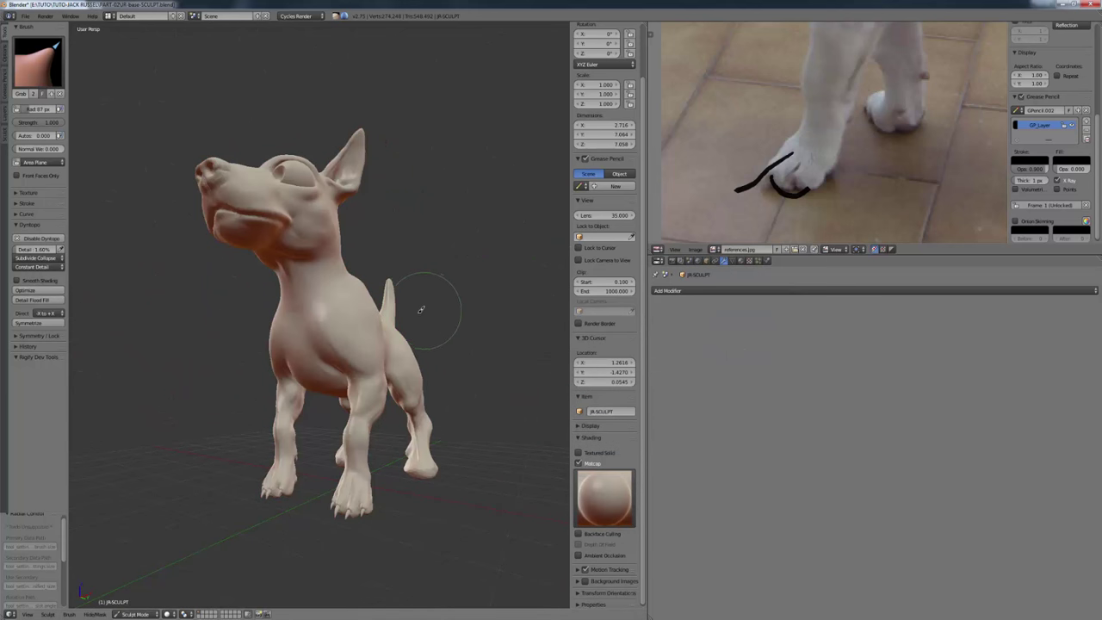
Compare the dog with and without Matcap shading, and examine its head, legs and paws from several angles.
middle_click_drag(423, 307, 303, 330)
middle_click_drag(290, 327, 566, 469)
left_click(579, 463)
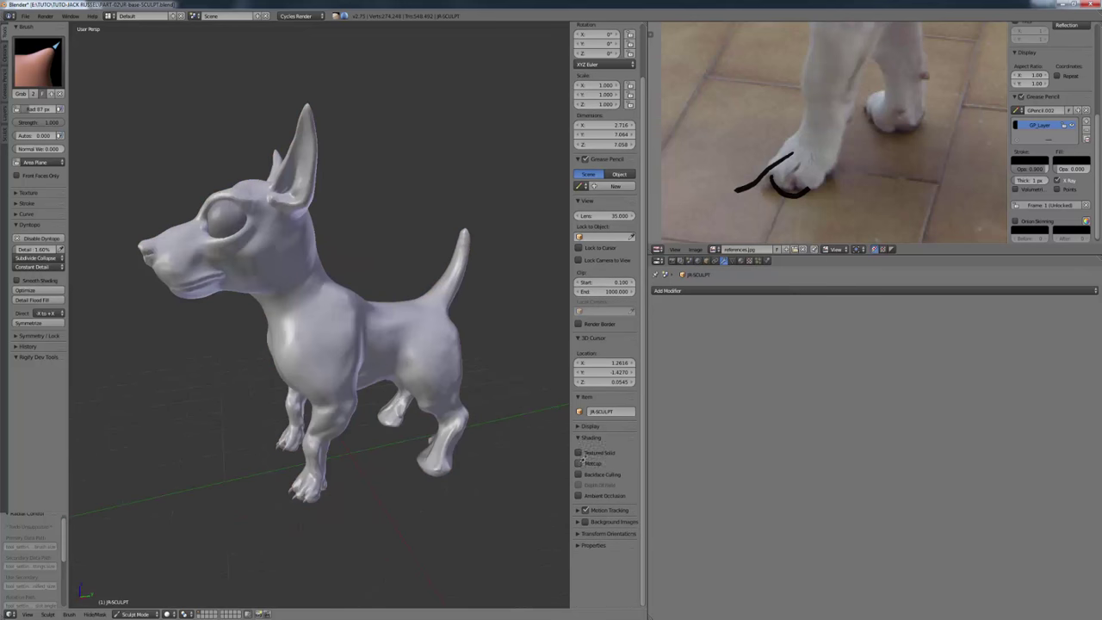
left_click(580, 463)
left_click(579, 463)
left_click(579, 463)
middle_click_drag(219, 430, 265, 413)
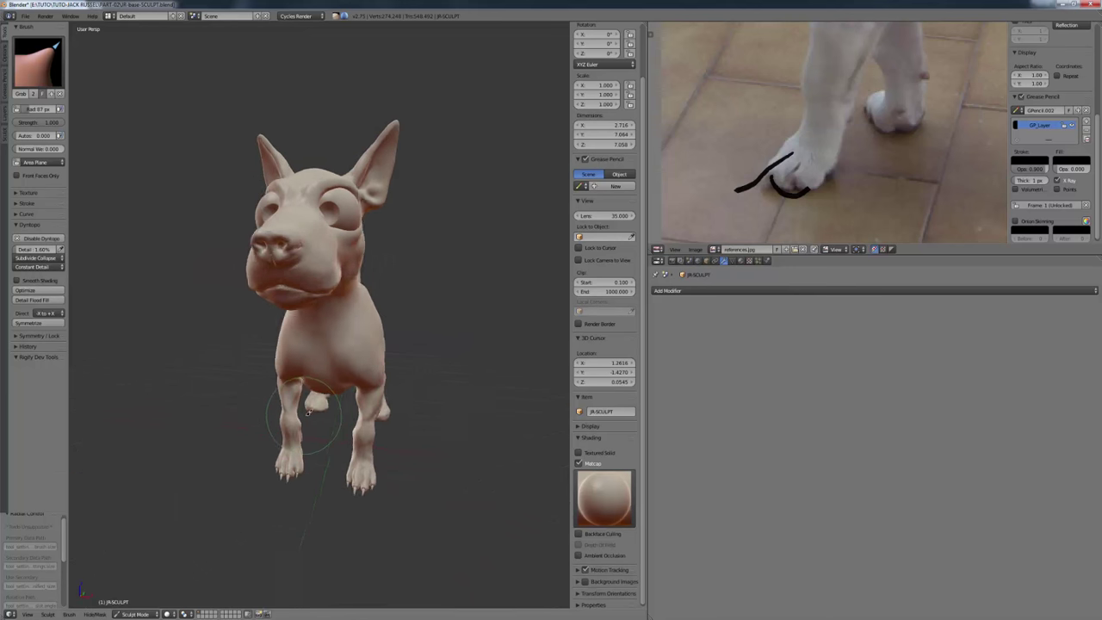
middle_click_drag(325, 383, 270, 332)
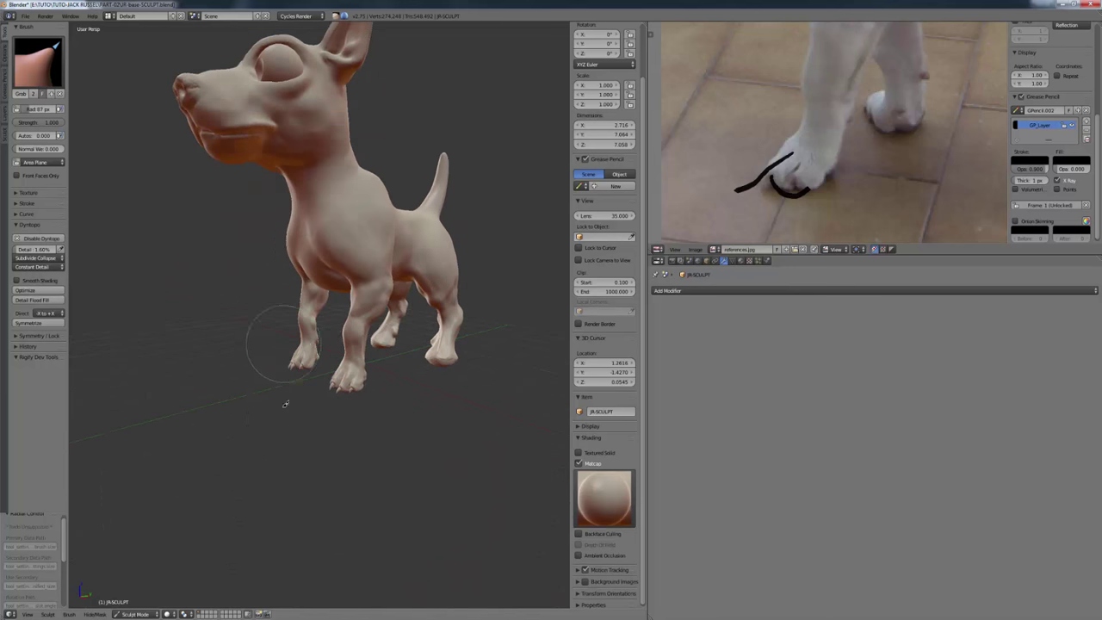
scroll(262, 374, "up", 5)
middle_click_drag(262, 374, 289, 389)
scroll(288, 389, "down", 4)
middle_click_drag(270, 450, 448, 396)
Try the matte dark red matcap on the dog and restore the beige one.
left_click(630, 488)
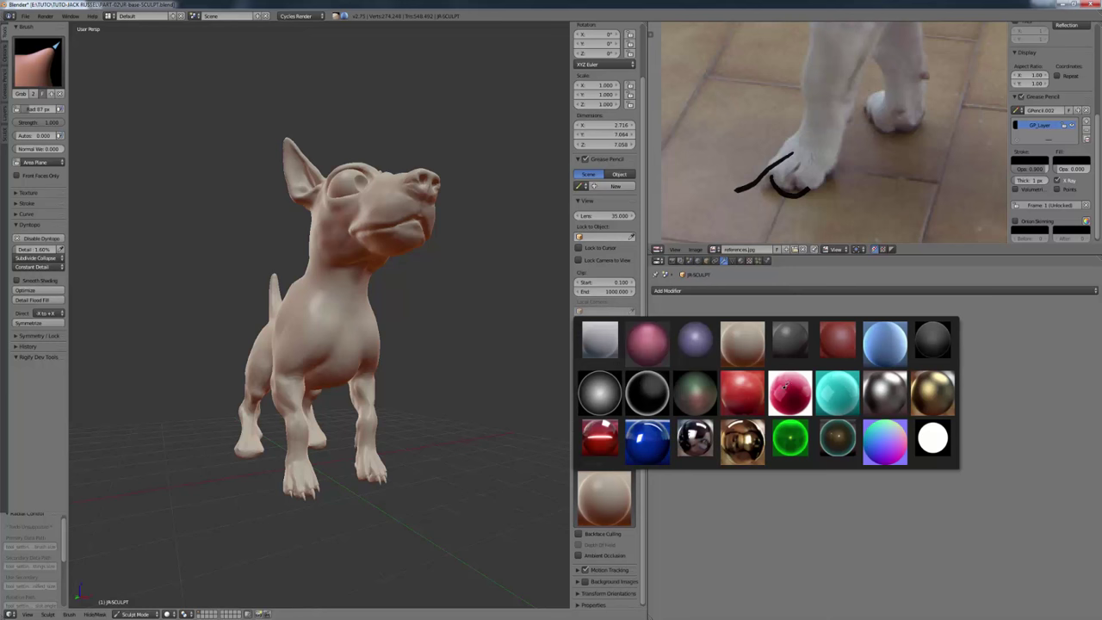
left_click(835, 343)
middle_click_drag(505, 365, 418, 373)
left_click(622, 487)
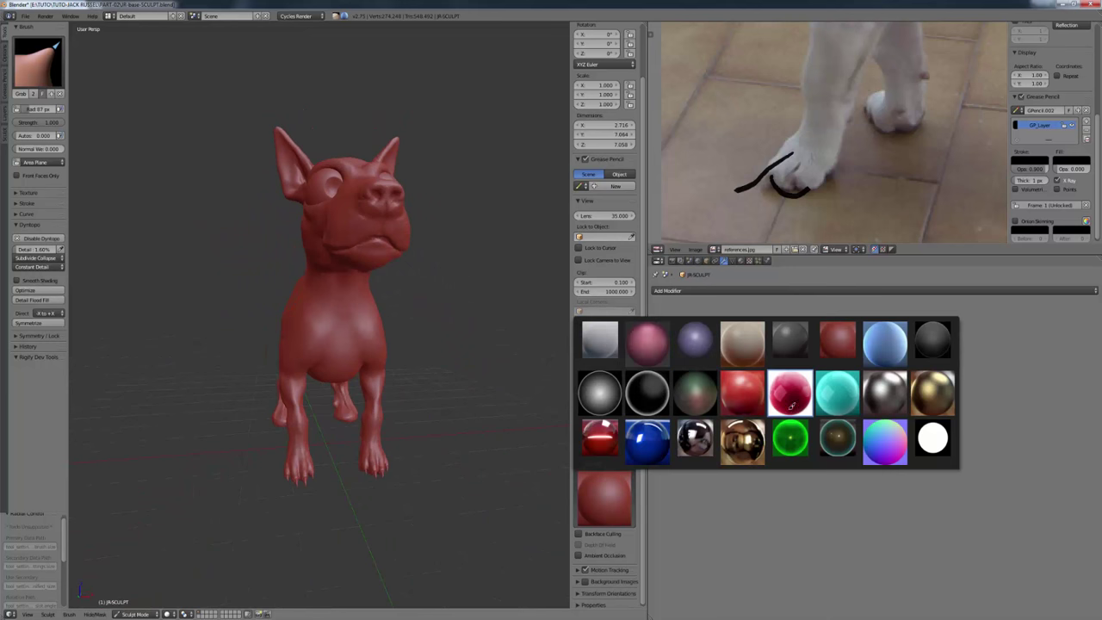
left_click(740, 351)
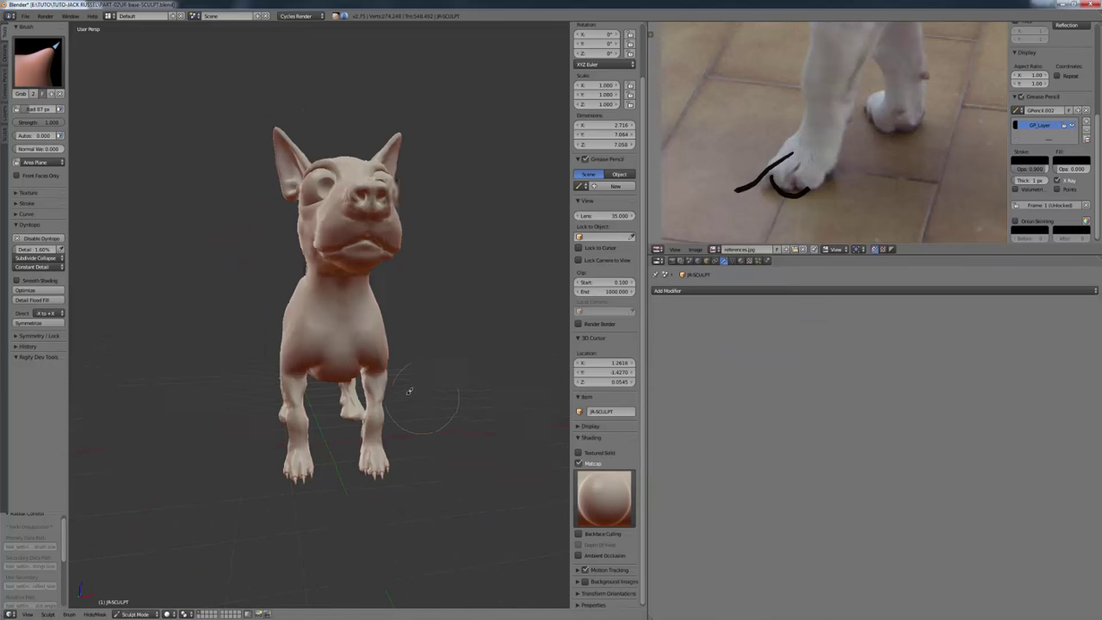
mouse_move(409, 390)
middle_mouse_down()
mouse_move(349, 396)
mouse_move(392, 402)
middle_mouse_up()
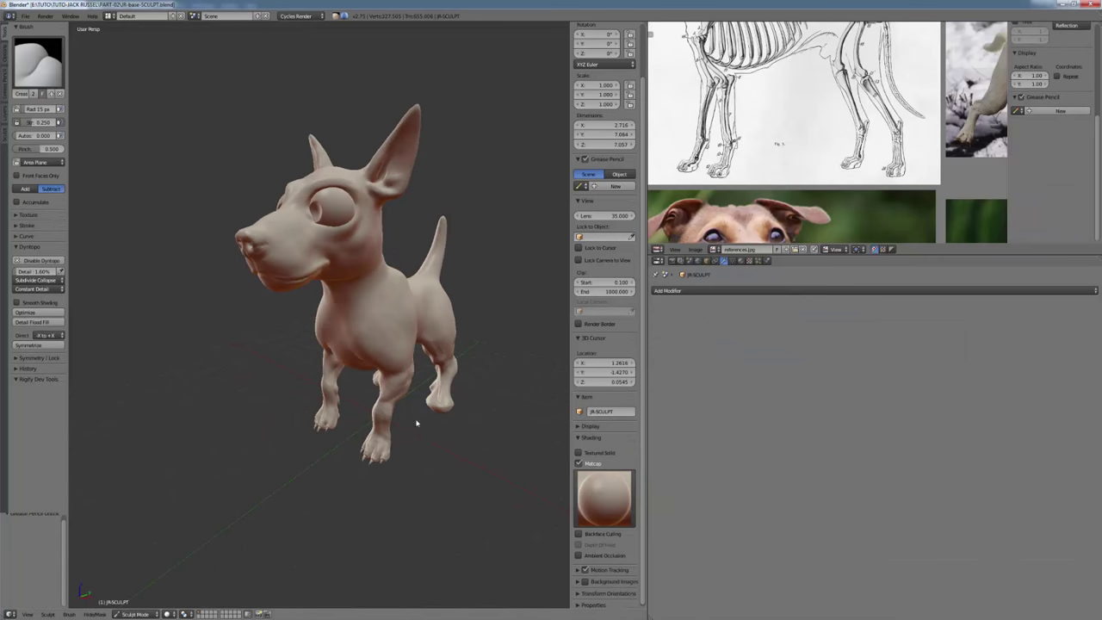
mouse_move(419, 422)
middle_mouse_down()
mouse_move(445, 421)
mouse_move(456, 401)
mouse_move(441, 414)
mouse_move(403, 305)
middle_mouse_up()
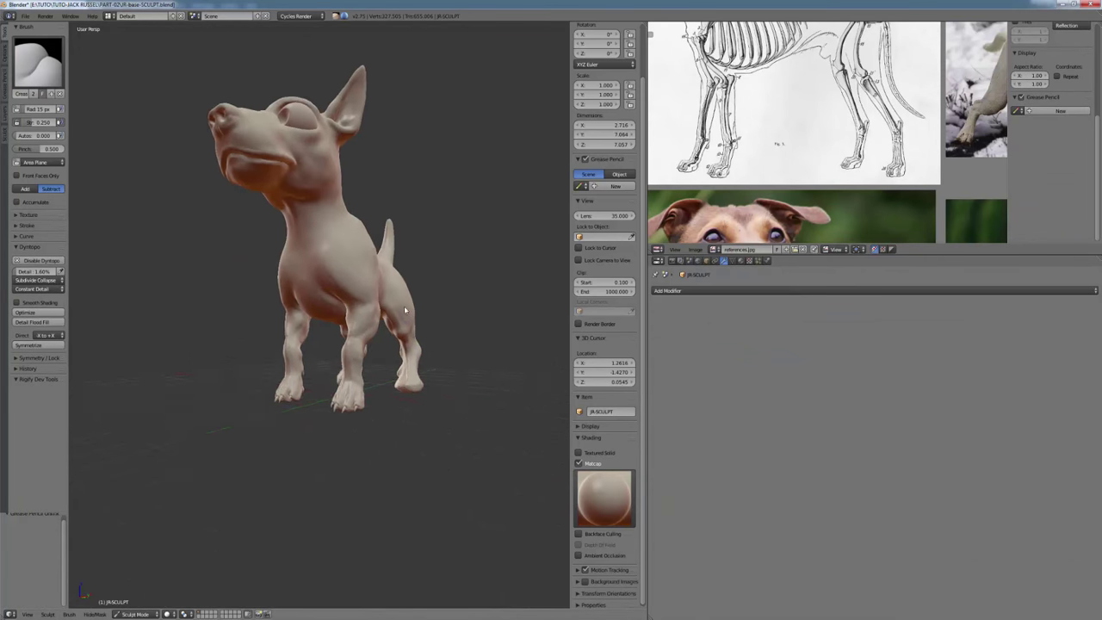
Choose the Clay brush at a 24 px radius and bring the hind paw reference photo into close view.
scroll(435, 299, "up", 5)
middle_click_drag(530, 317, 423, 319)
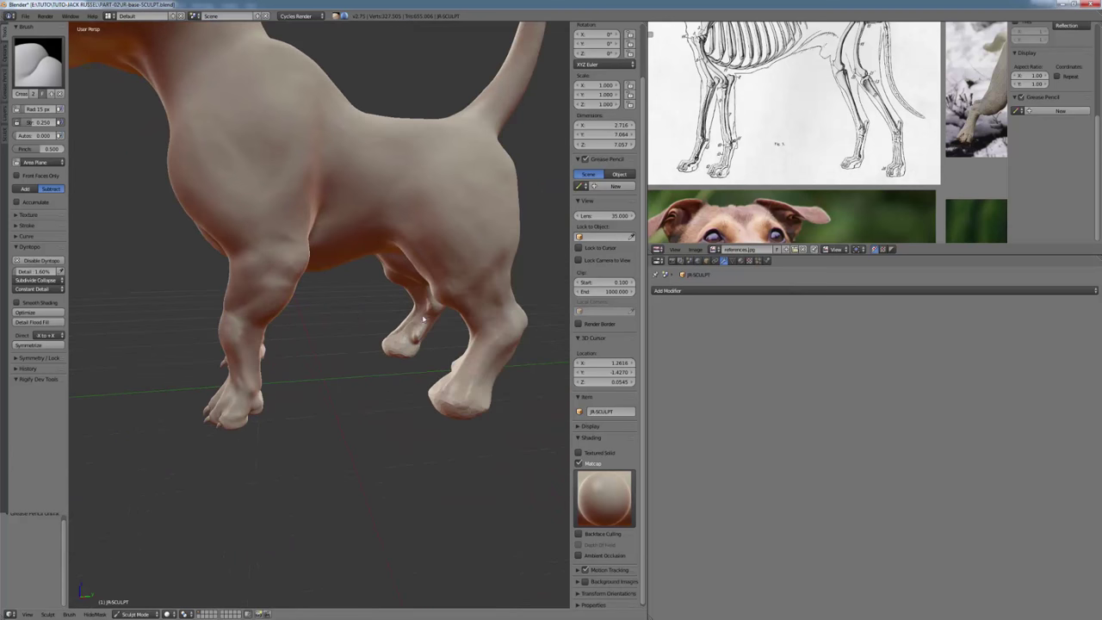
mouse_move(414, 402)
middle_mouse_down()
mouse_move(427, 388)
mouse_move(364, 378)
mouse_move(359, 309)
mouse_move(379, 293)
middle_mouse_up()
scroll(364, 379, "up", 3)
key("3")
key("f")
left_click(364, 379)
scroll(824, 151, "down", 3)
middle_click_drag(824, 150, 800, 140)
scroll(800, 141, "up", 5)
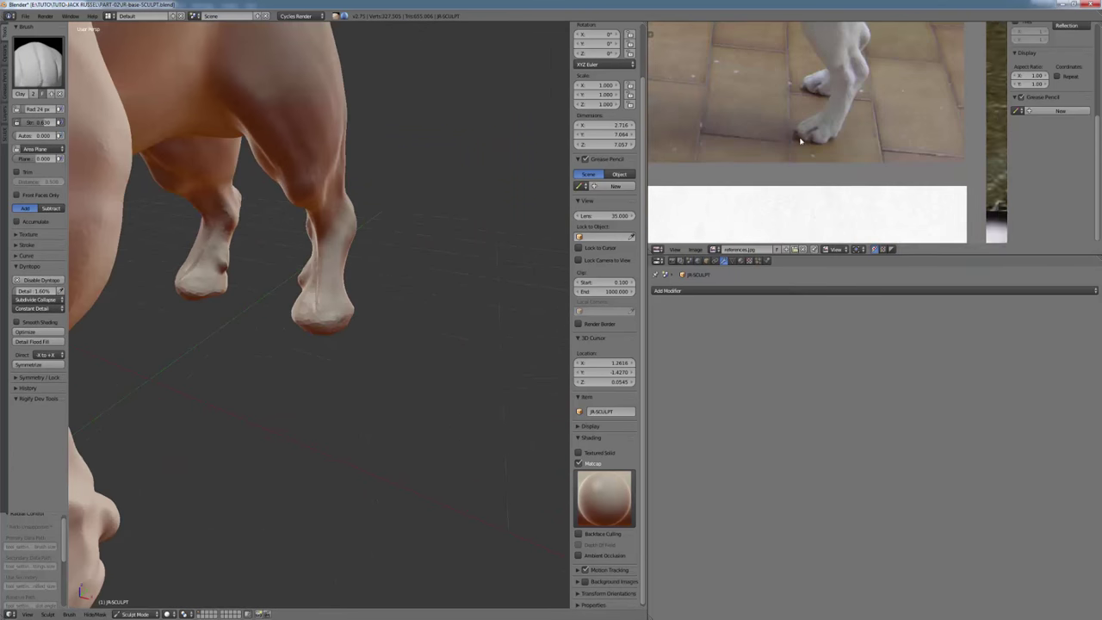
Enlarge the Clay brush to 48 px and build up the first toe forms on the front of the hind paw.
middle_click_drag(340, 276, 366, 293)
middle_click_drag(146, 226, 188, 230)
middle_click_drag(230, 273, 515, 167)
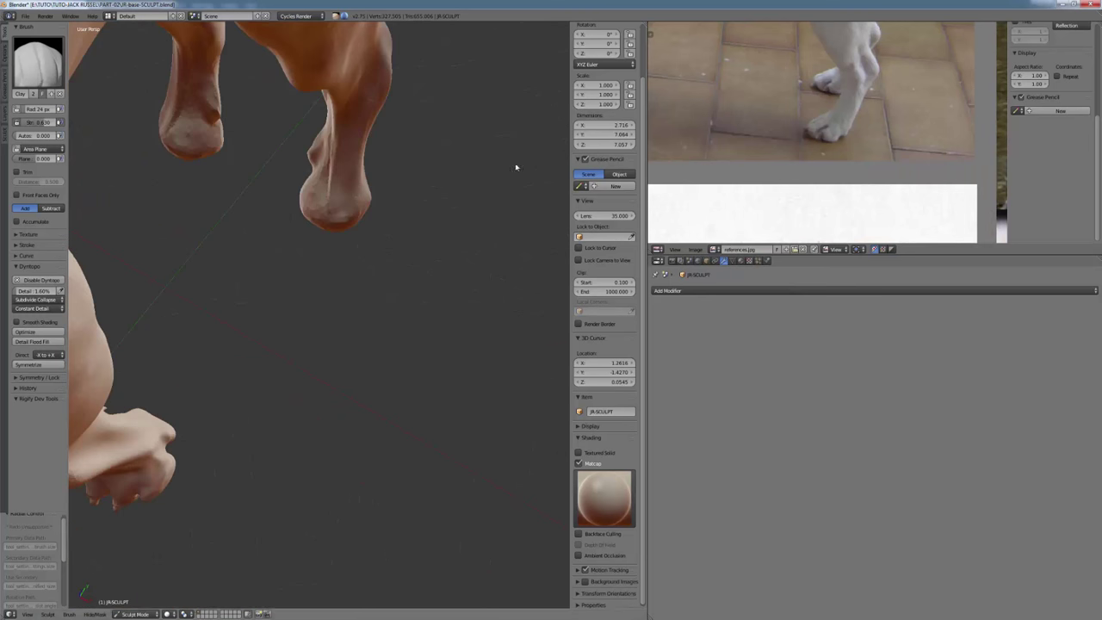
mouse_move(295, 257)
middle_mouse_down()
mouse_move(337, 264)
mouse_move(322, 201)
mouse_move(357, 276)
mouse_move(366, 210)
mouse_move(317, 310)
mouse_move(300, 301)
mouse_move(313, 290)
mouse_move(334, 307)
middle_mouse_up()
scroll(337, 263, "up", 2)
key("f")
left_click(334, 207)
key("f")
left_click(343, 310)
left_click_drag(366, 310, 362, 344)
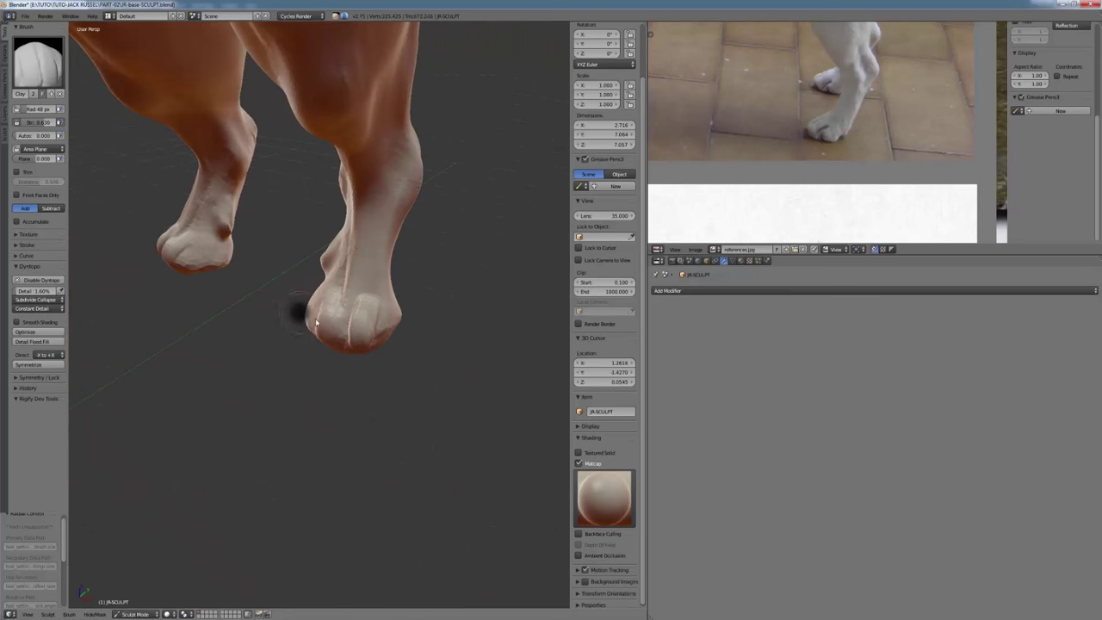
Add clay to the side of the hind paw to form the outer toe, using a 42 px brush.
middle_click_drag(316, 323, 453, 431)
mouse_move(441, 384)
middle_mouse_down()
mouse_move(359, 339)
mouse_move(297, 344)
middle_mouse_up()
key("f")
left_click(297, 345)
mouse_move(297, 345)
left_mouse_down()
mouse_move(290, 362)
mouse_move(278, 342)
left_mouse_up()
mouse_move(277, 343)
middle_mouse_down()
mouse_move(337, 349)
mouse_move(373, 293)
middle_mouse_up()
middle_click_drag(333, 354, 391, 340)
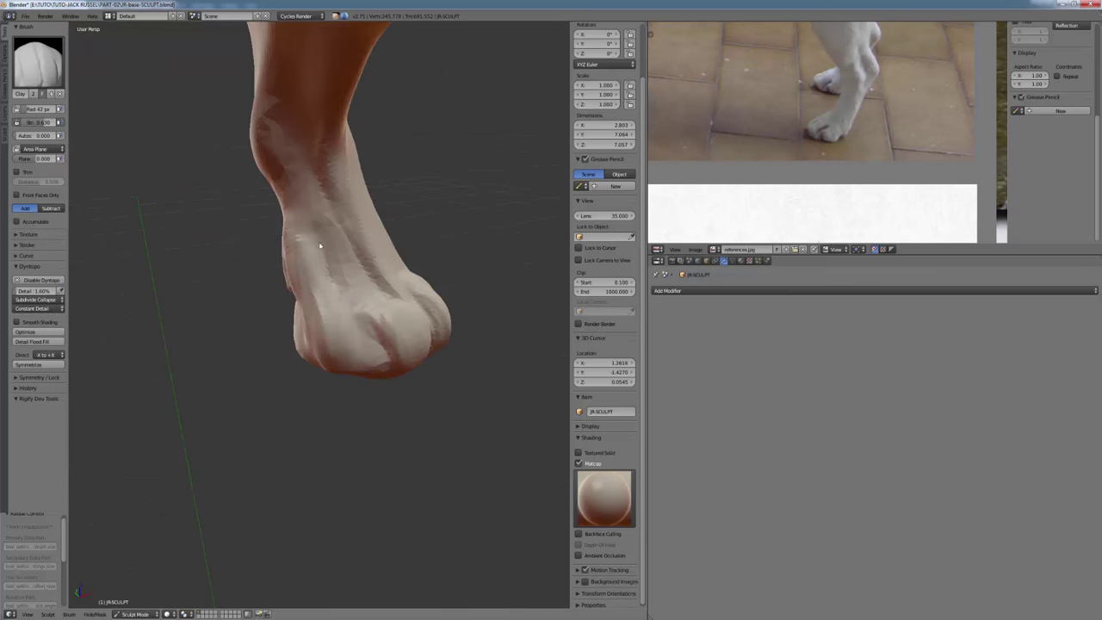
Build up clay along the lower hind leg just above the toes.
left_click_drag(320, 247, 315, 284)
middle_click_drag(315, 284, 345, 281)
key("f")
left_click_drag(216, 235, 217, 282)
mouse_move(216, 282)
middle_mouse_down()
mouse_move(379, 298)
mouse_move(351, 302)
middle_mouse_up()
Set the Dyntopo detail to 2.68% and round out the individual hind toes with clay strokes.
left_click(60, 291)
left_click_drag(352, 308, 344, 353)
middle_click_drag(345, 353, 393, 319)
left_click_drag(393, 318, 386, 365)
middle_click_drag(386, 366, 431, 348)
left_click_drag(431, 348, 427, 370)
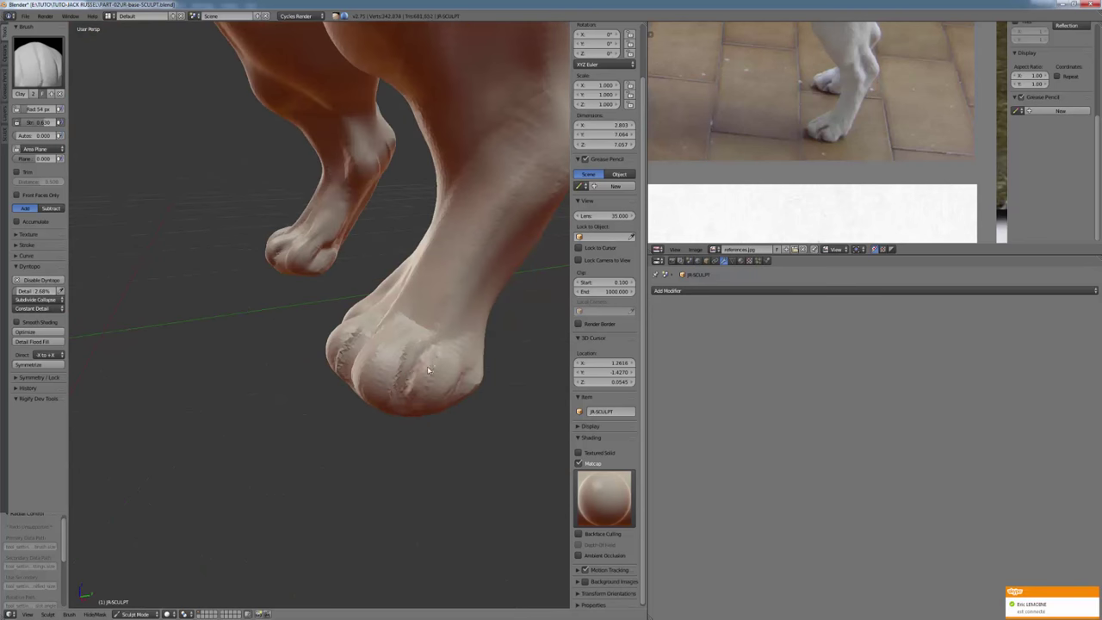
middle_click_drag(370, 399, 334, 319)
left_click_drag(334, 319, 333, 351)
mouse_move(332, 351)
middle_mouse_down()
mouse_move(344, 325)
mouse_move(391, 343)
middle_mouse_up()
left_click_drag(392, 342, 393, 369)
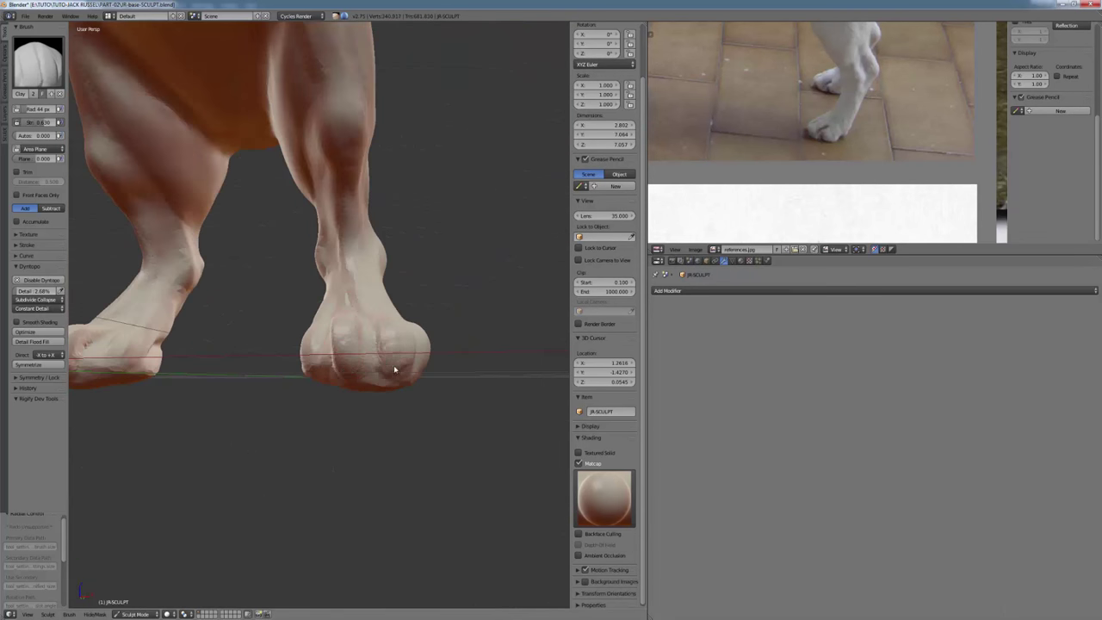
Reshape the hind paw and heel with the Grab brush, reducing its radius to 150 px for the side view.
key("f")
middle_click_drag(393, 369, 435, 376)
key("g")
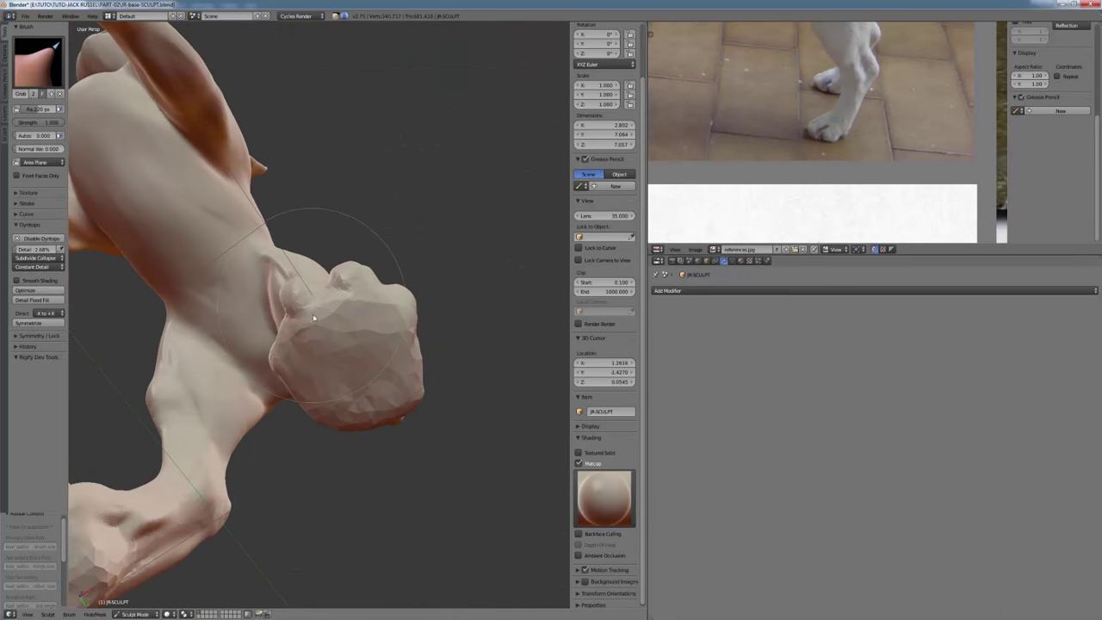
middle_click_drag(422, 395, 364, 413)
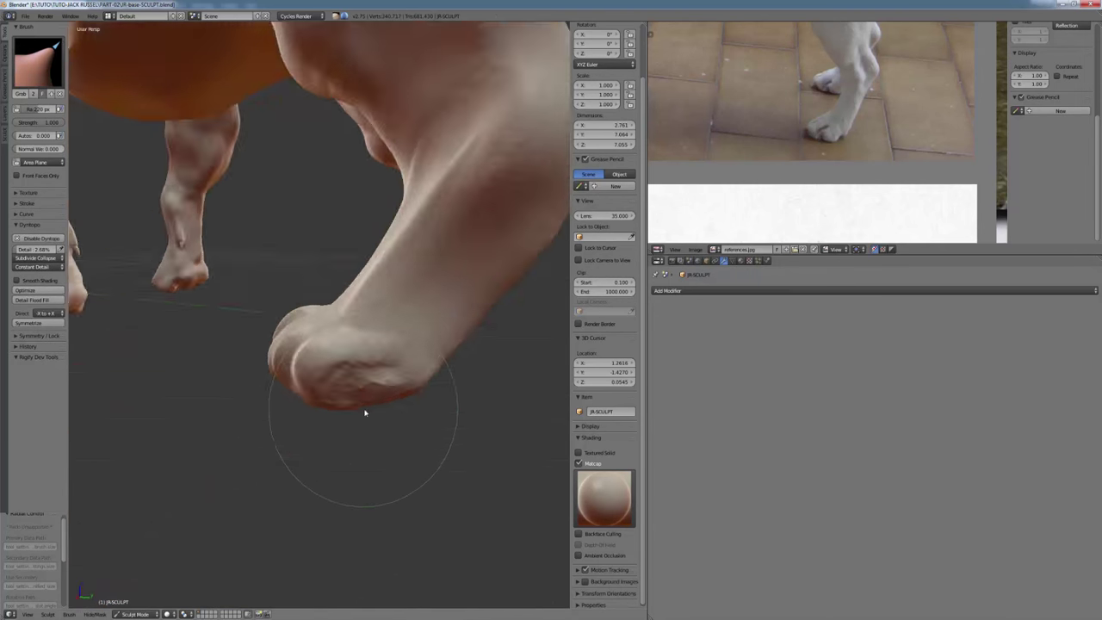
key("KP_3")
key("f")
left_click(426, 317)
left_click_drag(425, 317, 416, 313)
middle_click_drag(460, 262, 439, 218)
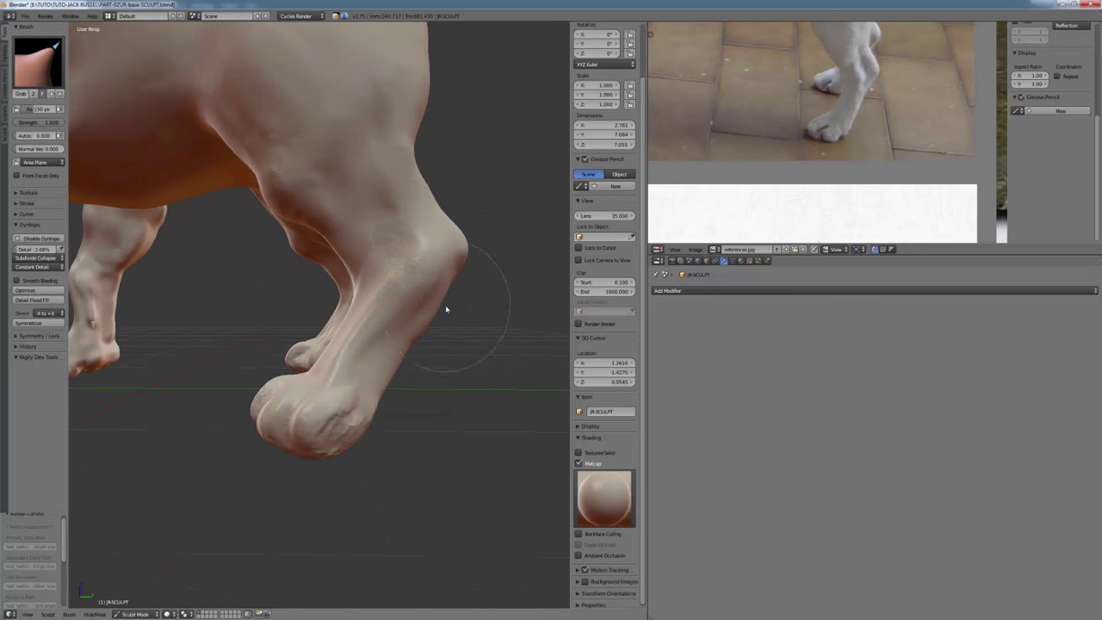
Resize the Clay brush and add volume to the hind paw's toes and sides.
key("c")
middle_click_drag(446, 309, 420, 314)
mouse_move(391, 372)
middle_mouse_down()
mouse_move(342, 264)
mouse_move(295, 378)
mouse_move(276, 365)
mouse_move(304, 397)
middle_mouse_up()
key("f")
left_click(286, 366)
scroll(288, 380, "up", 8)
scroll(288, 379, "down", 5)
left_click_drag(304, 397, 299, 358)
mouse_move(300, 358)
middle_mouse_down()
mouse_move(301, 384)
mouse_move(330, 408)
mouse_move(303, 353)
middle_mouse_up()
left_click_drag(303, 353, 297, 390)
mouse_move(297, 392)
middle_mouse_down()
mouse_move(302, 383)
mouse_move(307, 393)
mouse_move(282, 361)
mouse_move(337, 399)
mouse_move(359, 381)
mouse_move(331, 379)
mouse_move(233, 308)
mouse_move(347, 408)
mouse_move(303, 397)
mouse_move(327, 357)
mouse_move(304, 318)
middle_mouse_up()
Adjust the hind paw with the Grab brush and build up its sole with the Clay brush at 38 px.
key("g")
left_click(293, 384)
key("c")
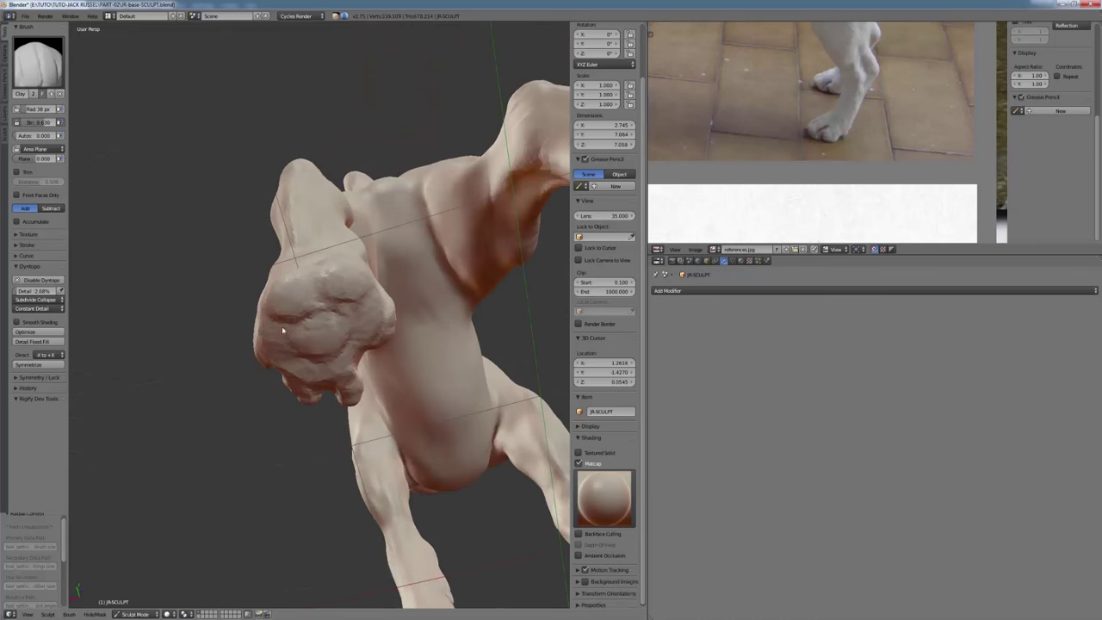
mouse_move(328, 332)
middle_mouse_down()
mouse_move(342, 337)
mouse_move(302, 333)
mouse_move(373, 296)
mouse_move(292, 323)
mouse_move(290, 278)
mouse_move(315, 254)
mouse_move(246, 307)
mouse_move(177, 312)
middle_mouse_up()
Pull the hind paw's toes and sole into a flatter, longer profile with the Grab brush, checking the right side view.
key("g")
key("f")
left_click(305, 376)
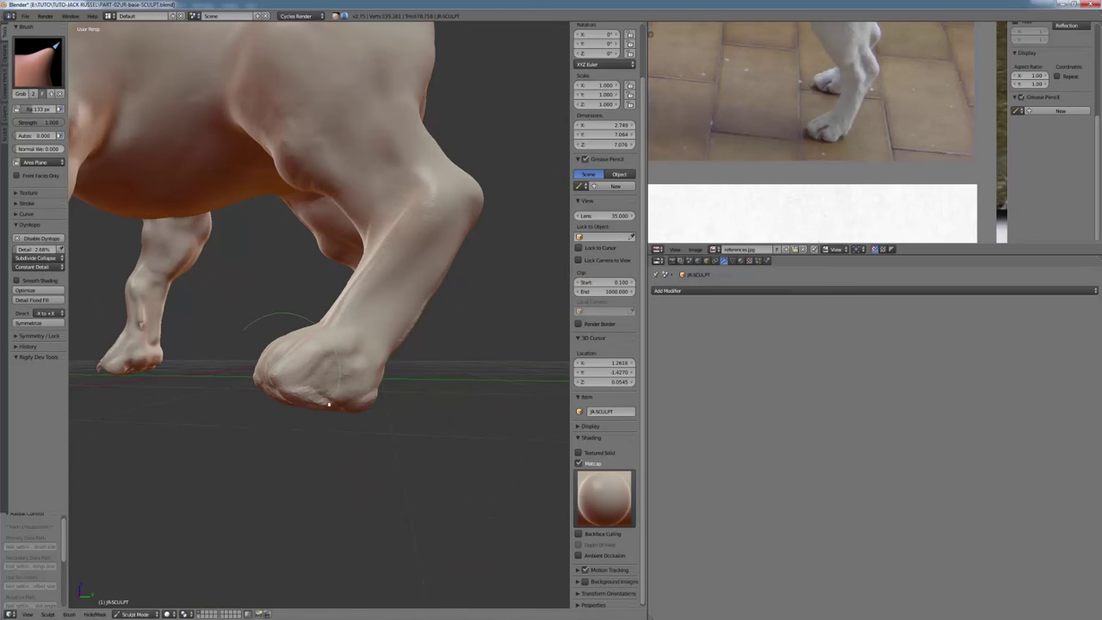
mouse_move(328, 404)
middle_mouse_down()
mouse_move(271, 319)
mouse_move(258, 320)
mouse_move(261, 341)
mouse_move(348, 412)
middle_mouse_up()
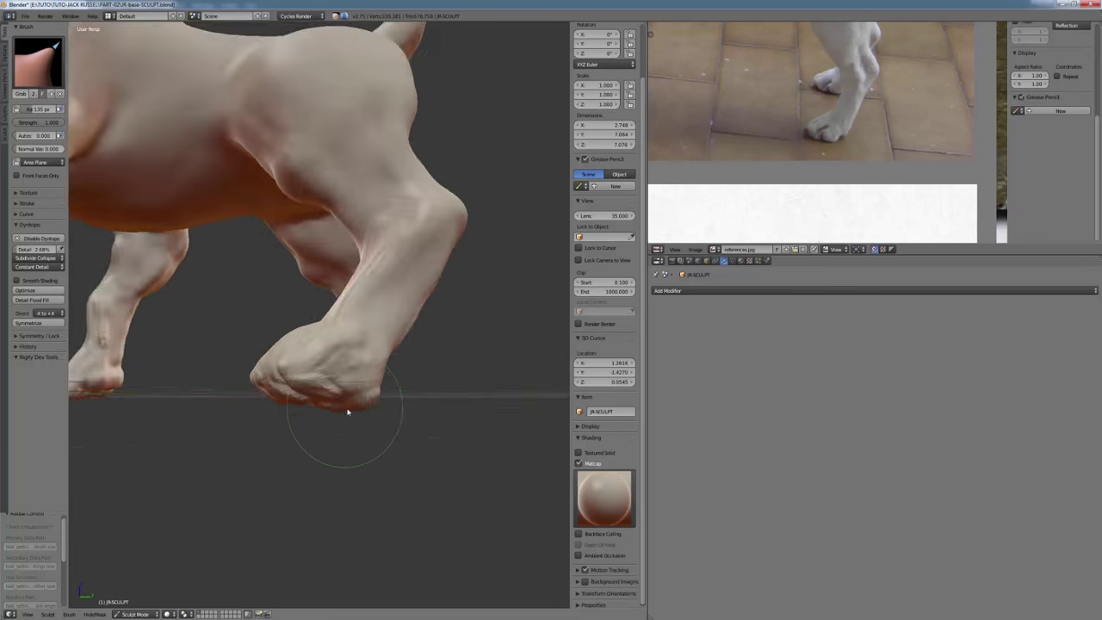
key("KP_3")
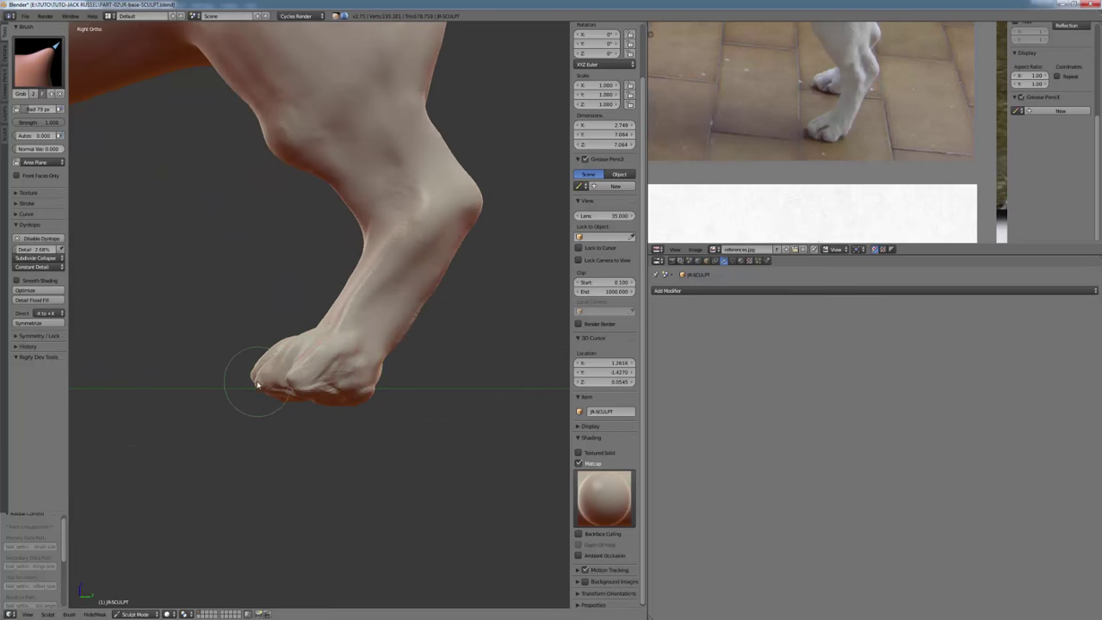
key("f")
left_click(263, 377)
mouse_move(258, 385)
middle_mouse_down()
mouse_move(280, 362)
mouse_move(290, 394)
mouse_move(351, 367)
middle_mouse_up()
key("f")
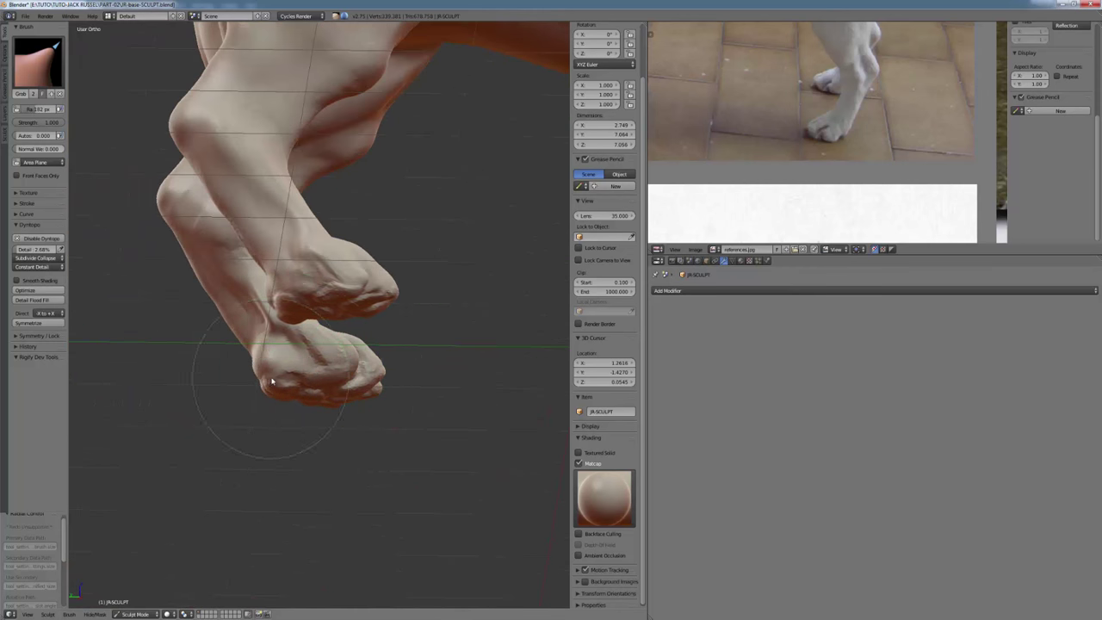
Separate and thicken the four hind toes with Clay brush strokes running down the top of the paw.
key("c")
mouse_move(284, 383)
middle_mouse_down()
mouse_move(292, 361)
mouse_move(275, 370)
mouse_move(257, 353)
mouse_move(302, 359)
middle_mouse_up()
left_click_drag(289, 325, 305, 379)
middle_click_drag(305, 379, 327, 334)
left_click_drag(327, 334, 319, 391)
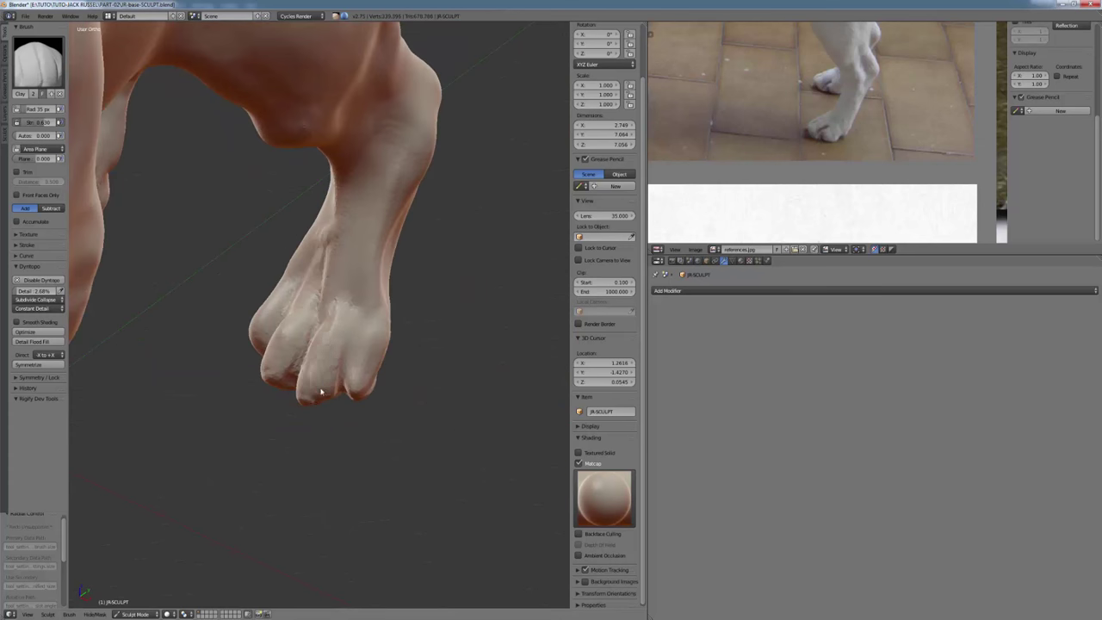
middle_click_drag(320, 391, 400, 309)
left_click_drag(400, 308, 344, 367)
mouse_move(344, 368)
middle_mouse_down()
mouse_move(327, 320)
mouse_move(344, 364)
mouse_move(381, 401)
mouse_move(328, 364)
mouse_move(380, 381)
middle_mouse_up()
Adjust the hind paw's shape with the Grab brush and model the toe and heel pads underneath with the Clay brush.
key("g")
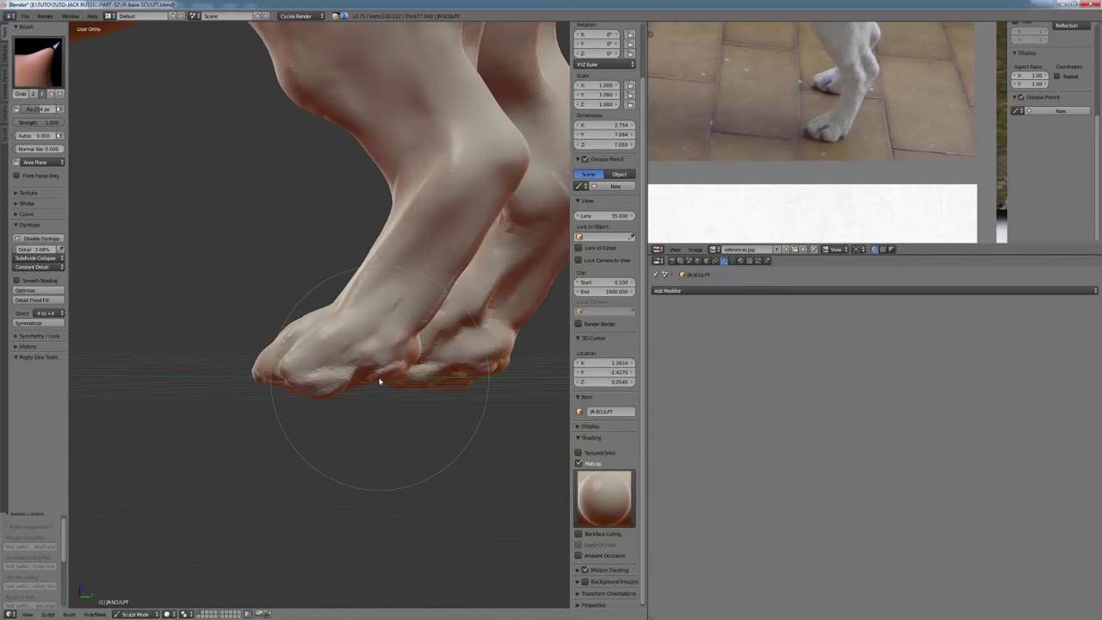
mouse_move(435, 305)
middle_mouse_down()
mouse_move(418, 330)
mouse_move(307, 364)
mouse_move(309, 333)
middle_mouse_up()
key("c")
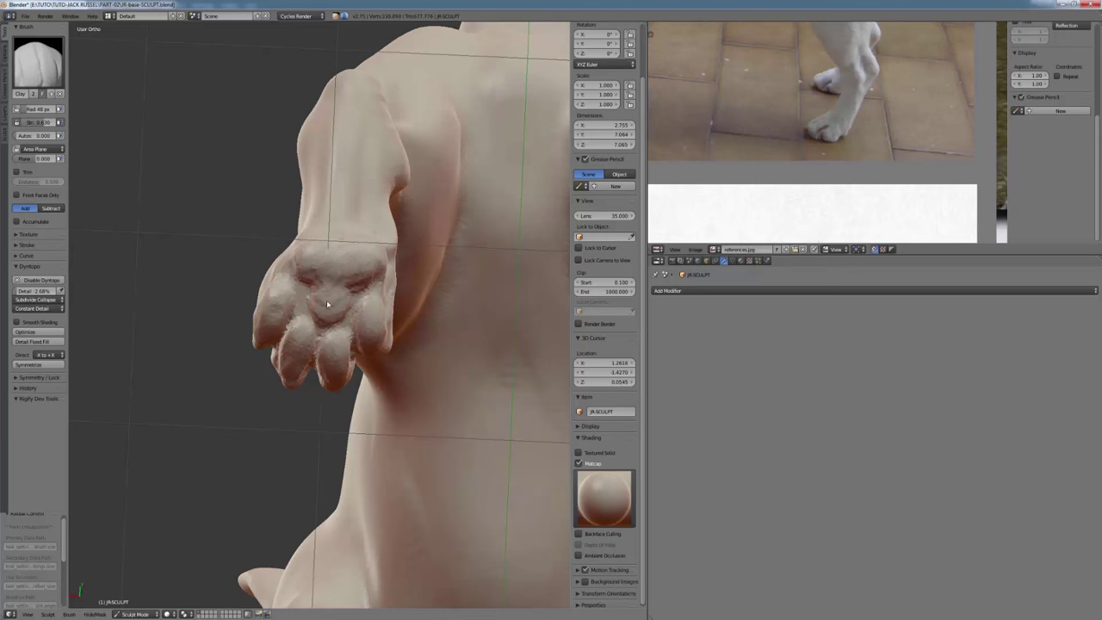
middle_click_drag(327, 303, 361, 340)
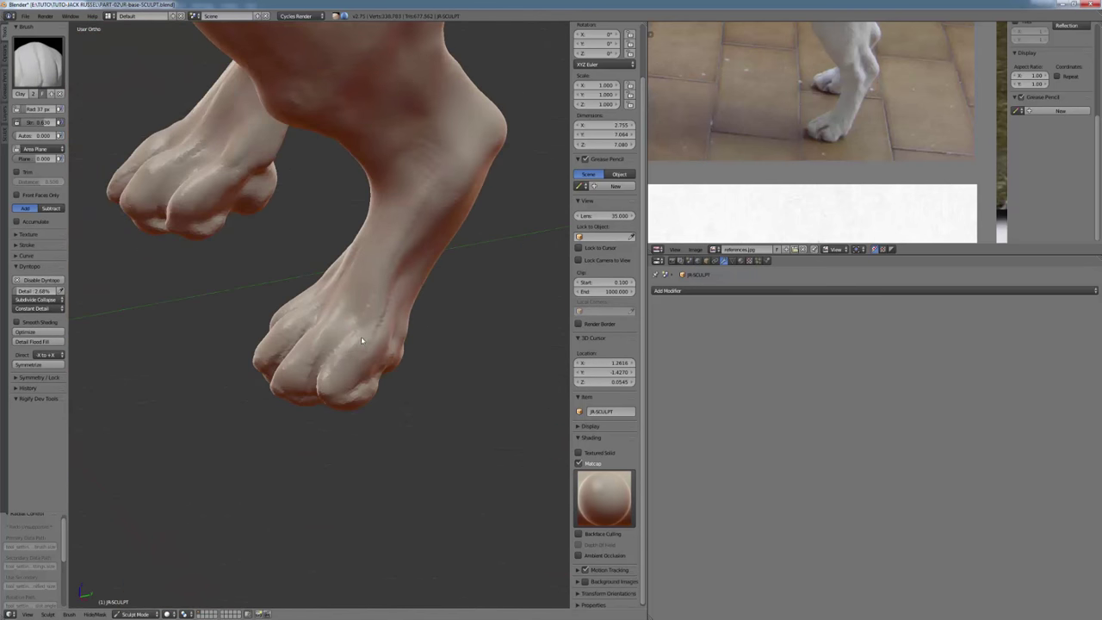
Refine the hind leg's form around the knee and thigh with the Clay brush at 41 px.
middle_click_drag(419, 200, 402, 234)
mouse_move(348, 319)
middle_mouse_down()
mouse_move(342, 376)
mouse_move(315, 362)
mouse_move(303, 300)
mouse_move(281, 303)
mouse_move(333, 253)
mouse_move(330, 411)
mouse_move(364, 305)
mouse_move(342, 271)
mouse_move(315, 277)
mouse_move(366, 268)
middle_mouse_up()
scroll(322, 337, "down", 2)
scroll(340, 267, "down", 2)
scroll(318, 288, "up", 5)
left_click_drag(301, 327, 287, 305)
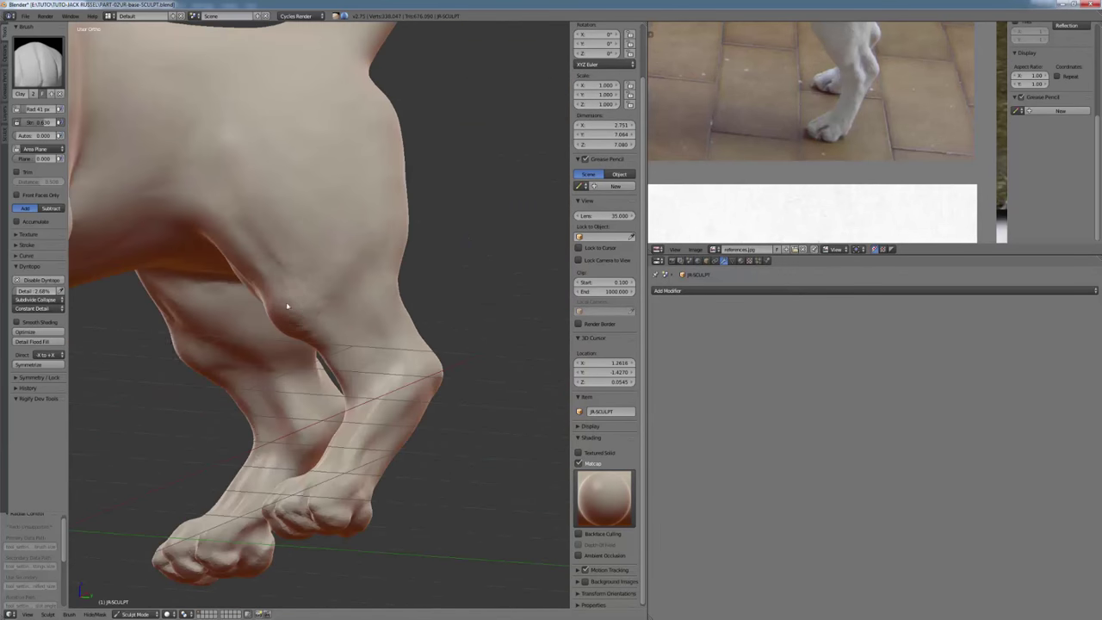
Set the Dyntopo detail to 1.50% and carve the gaps between the hind paw's toe pads with the Crease brush.
middle_click_drag(279, 261, 341, 379)
scroll(214, 330, "down", 4)
scroll(400, 399, "up", 5)
scroll(354, 324, "up", 2)
key("shift+d")
key("shift+c")
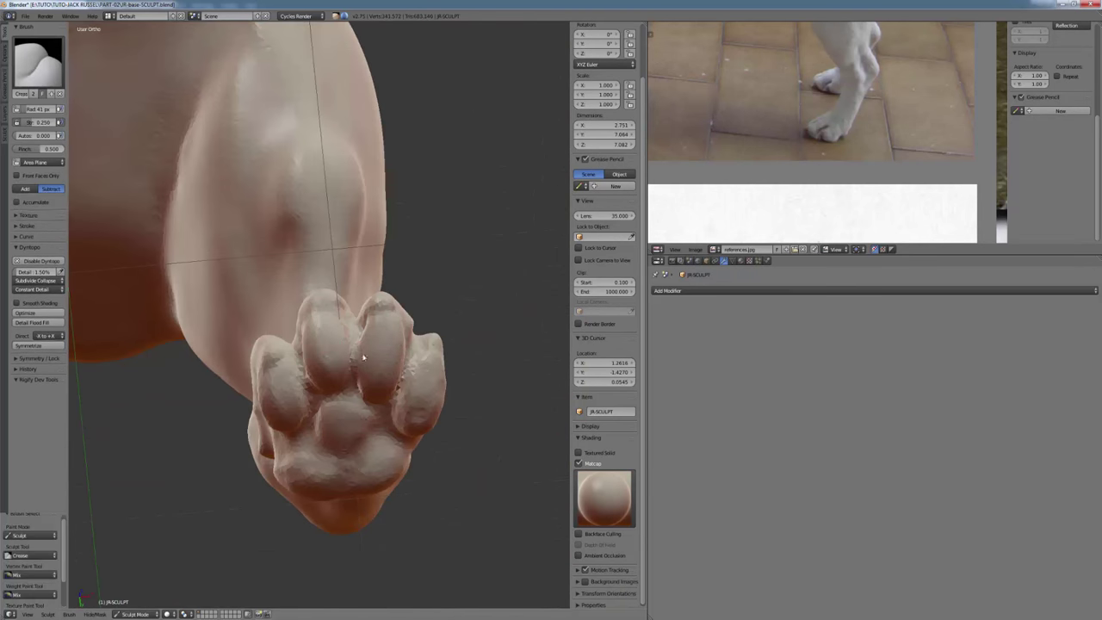
key("c")
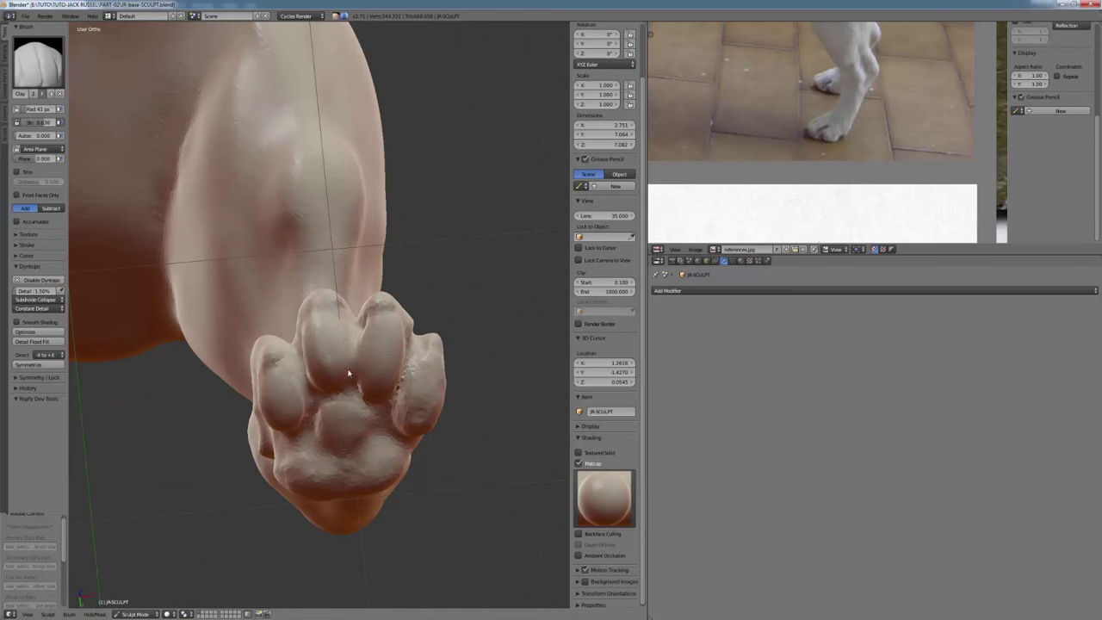
Deepen the creases around the central pad with the Crease brush and fill out the pads and paw with the Clay brush.
key("shift+c")
middle_click_drag(435, 423, 402, 326)
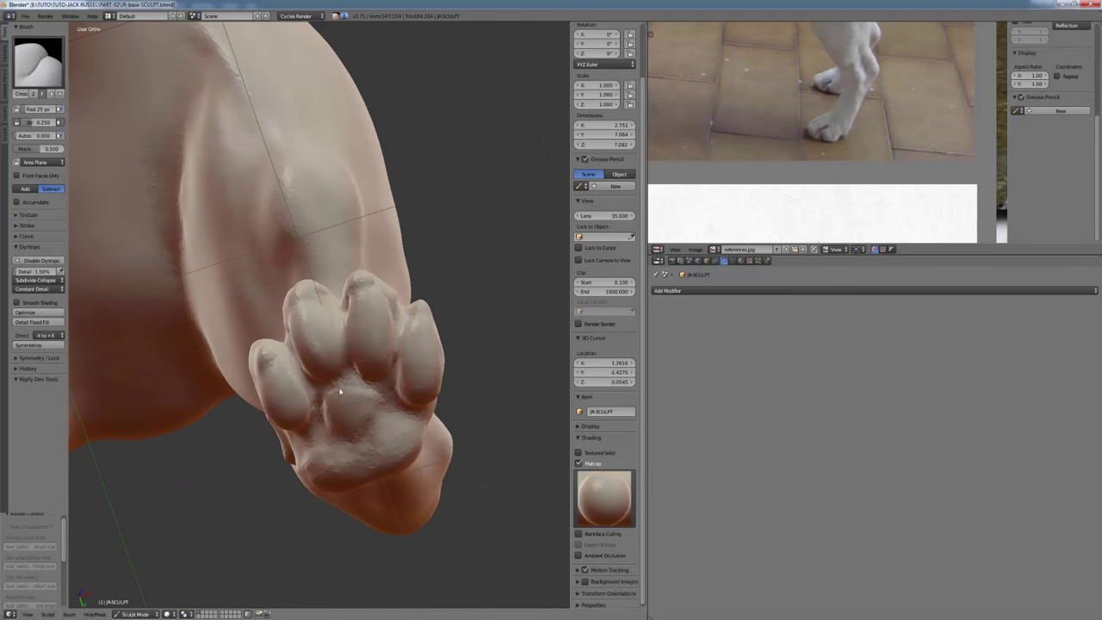
key("c")
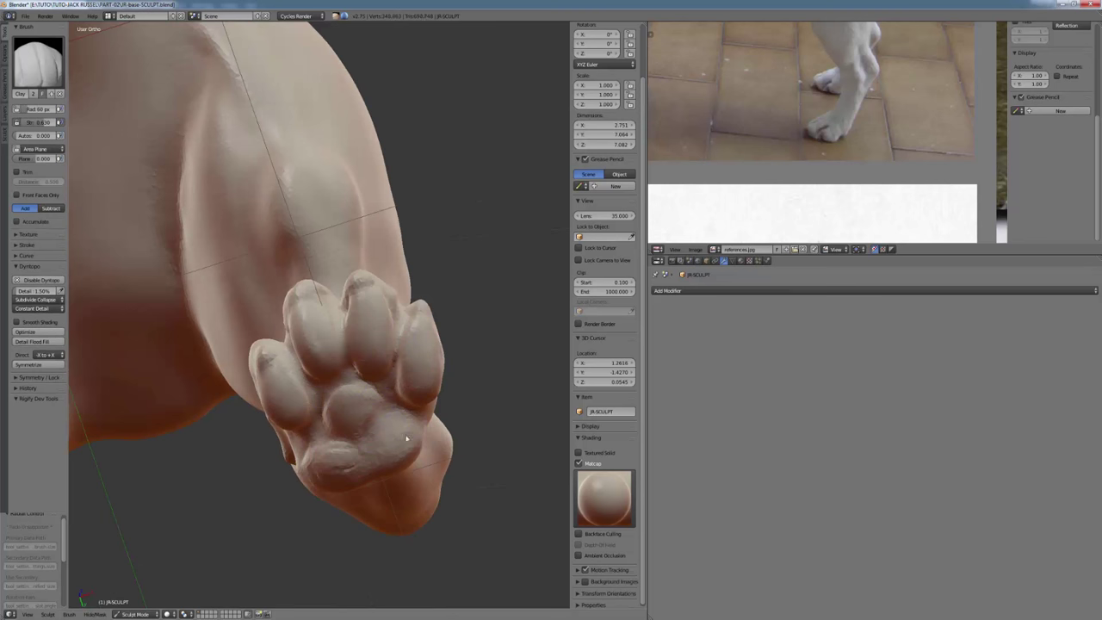
mouse_move(342, 454)
middle_mouse_down()
mouse_move(394, 463)
mouse_move(341, 417)
mouse_move(402, 459)
mouse_move(302, 460)
mouse_move(297, 418)
mouse_move(280, 433)
mouse_move(358, 355)
mouse_move(322, 389)
middle_mouse_up()
left_click_drag(313, 373, 296, 353)
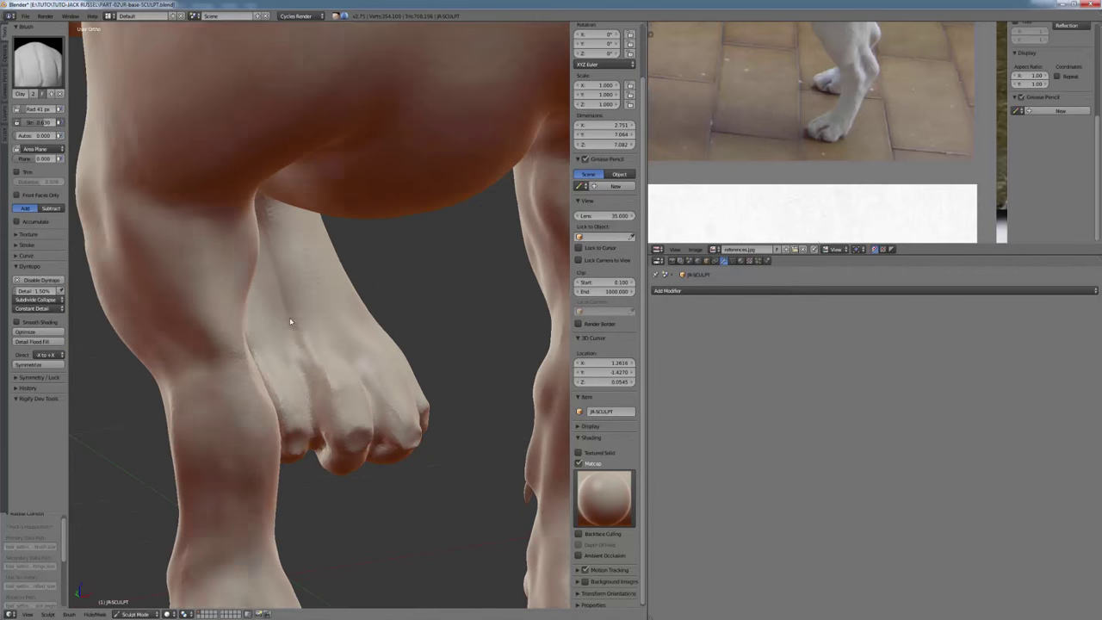
Review the hind paws in perspective and switch the dog from Sculpt Mode to Object Mode.
scroll(315, 425, "down", 2)
mouse_move(289, 317)
middle_mouse_down()
mouse_move(315, 425)
mouse_move(508, 366)
mouse_move(366, 394)
mouse_move(359, 273)
middle_mouse_up()
key("KP_5")
scroll(315, 426, "down", 4)
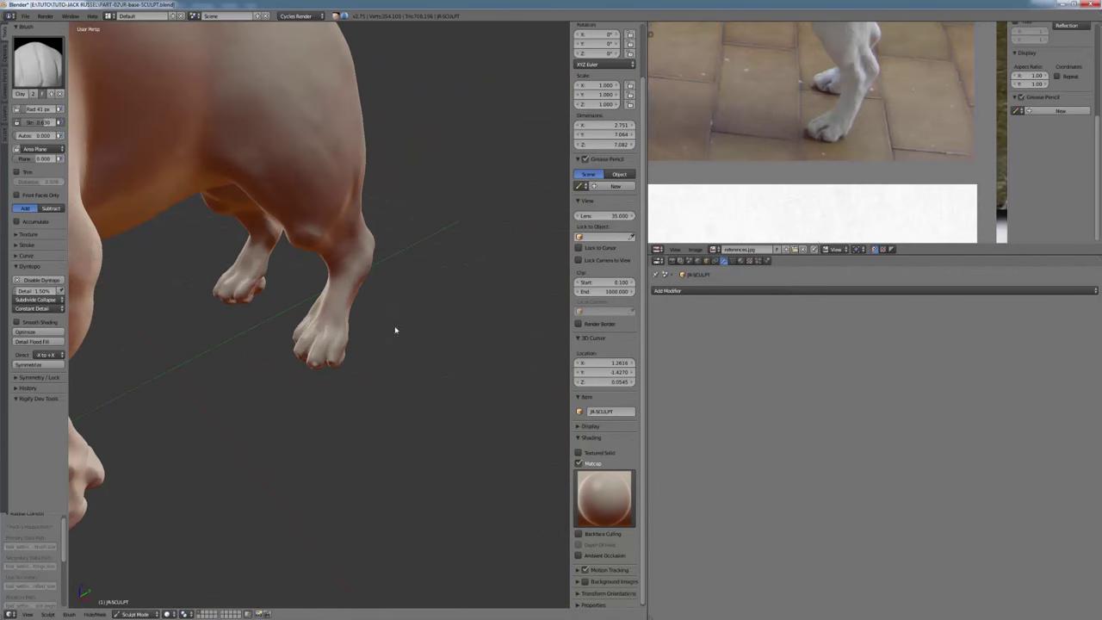
scroll(396, 330, "down", 4)
middle_click_drag(396, 330, 370, 323)
left_click(136, 614)
left_click(142, 606)
scroll(284, 418, "up", 4)
middle_click_drag(284, 418, 229, 381)
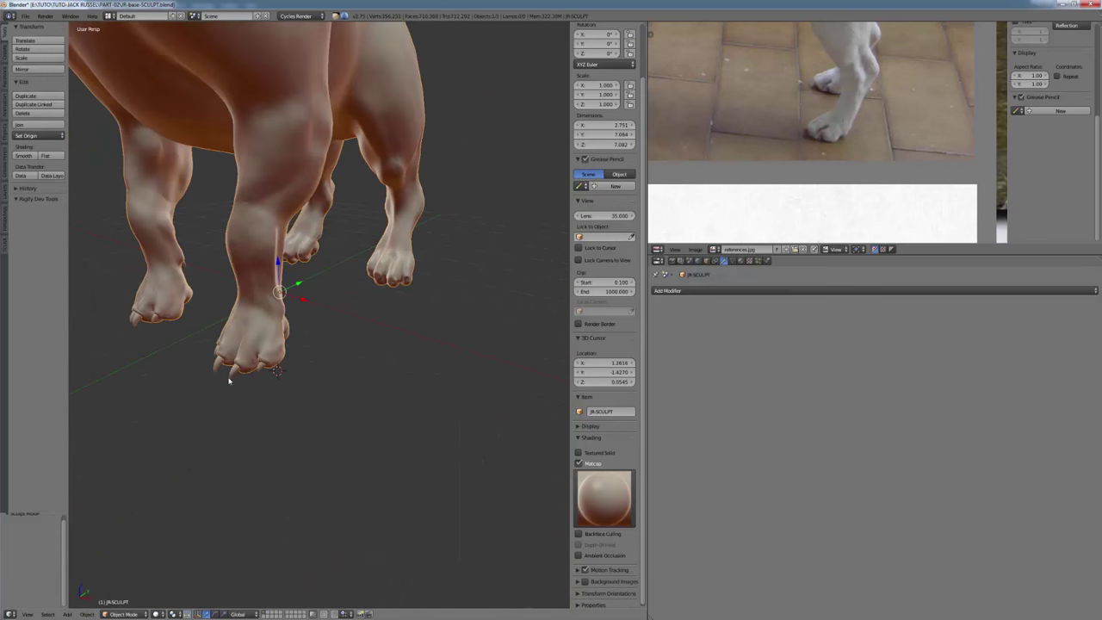
Duplicate one front-paw claw in Edit Mode 2.635 along the Y axis and slide it along X onto a hind toe.
right_click(232, 375)
key("Tab")
key("l")
middle_click_drag(292, 411, 216, 420)
key("shift+d")
key("y")
left_click(388, 279)
scroll(389, 279, "up", 4)
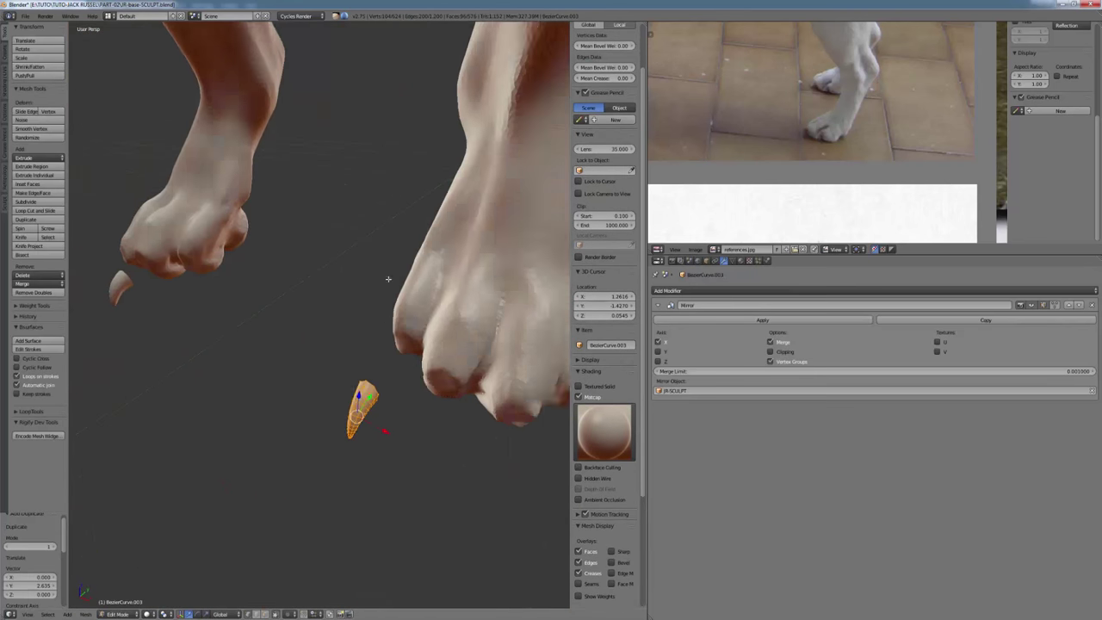
middle_click_drag(388, 279, 376, 380)
key("g")
key("x")
Duplicate the hind claw along X onto the neighbouring toe, shift it along Y to the toe tip, and scale it.
key("shift+d")
key("x")
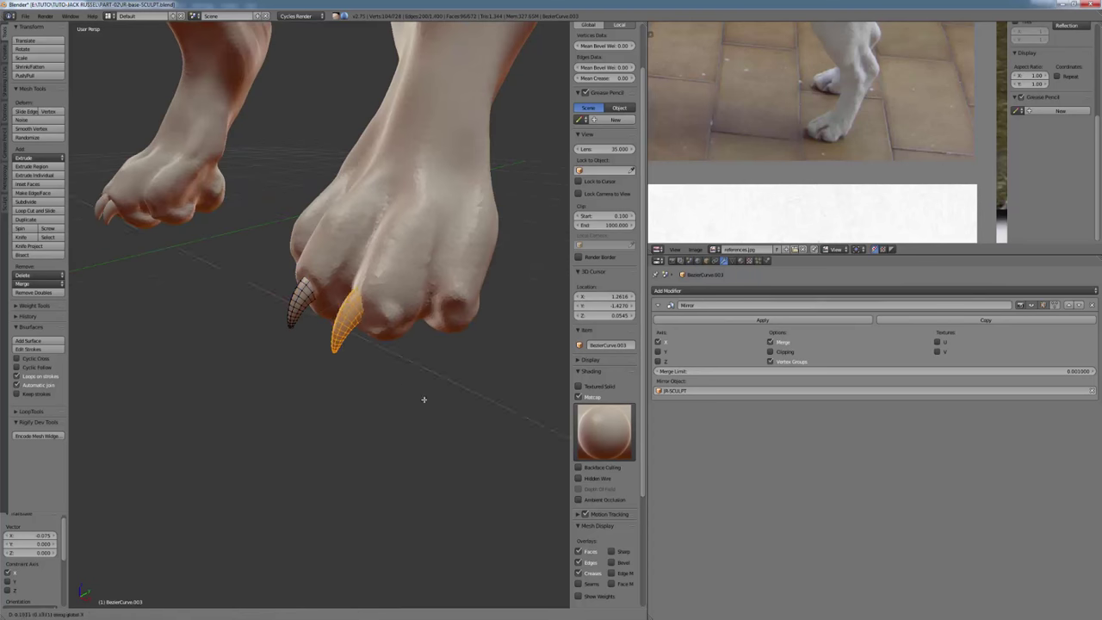
left_click(434, 401)
middle_click_drag(336, 335, 430, 408)
key("g")
key("y")
left_click(499, 416)
middle_click_drag(499, 416, 377, 418)
key("s")
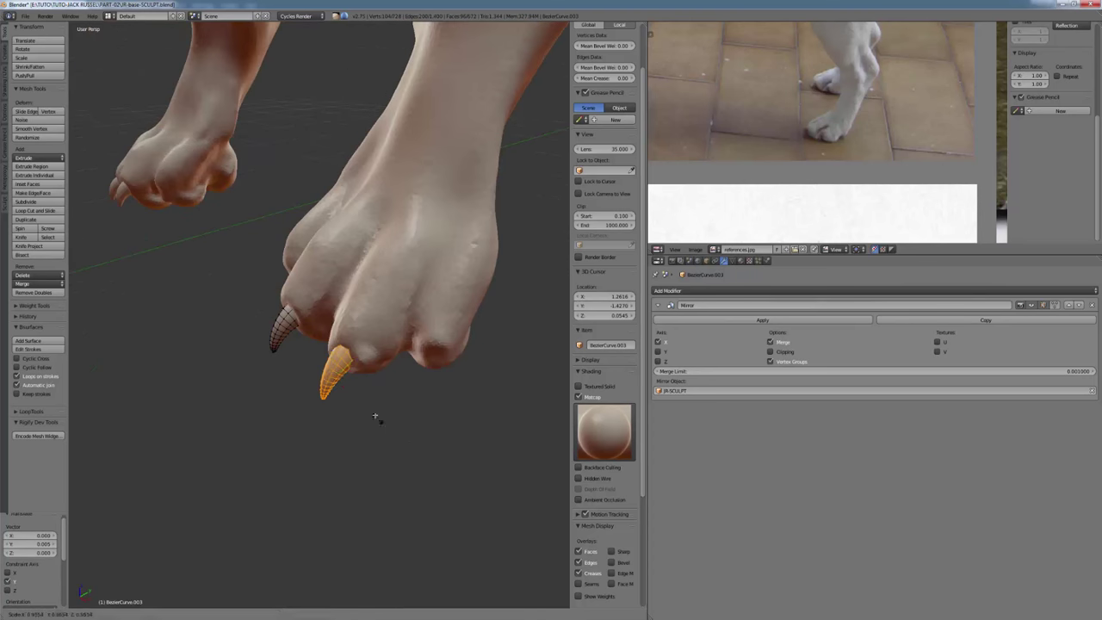
left_click(454, 453)
Fit claws onto the remaining hind toes, shifting them along the X and Y axes to the toe tips.
middle_click_drag(454, 453, 495, 381)
key("l")
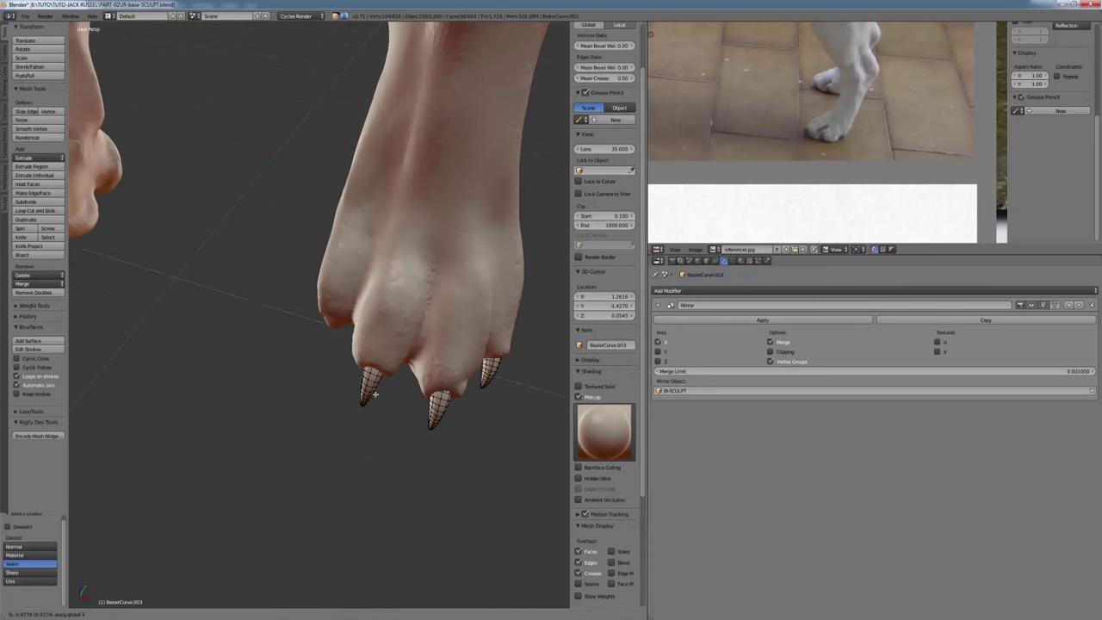
left_click(375, 395)
key("g")
key("y")
middle_click_drag(375, 395, 353, 306)
left_click(323, 357)
key("g")
key("x")
left_click(400, 346)
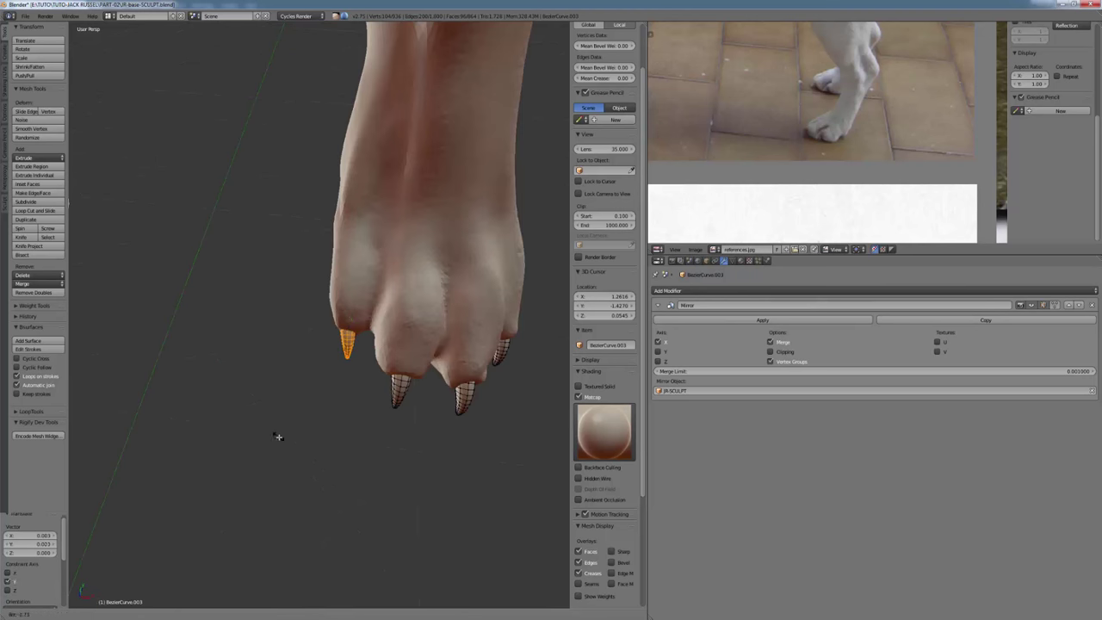
Select the outermost hind claw's linked geometry in Edit Mode and rotate it to follow its toe.
key("Tab")
scroll(356, 453, "down", 3)
key("Tab")
key("a")
key("l")
middle_click_drag(356, 453, 411, 309)
key("r")
Return to the dog's body in Sculpt Mode and adjust the Clay brush radius to 44 px.
key("Tab")
right_click(376, 280)
key("Tab")
key("f")
left_click(327, 293)
mouse_move(328, 292)
middle_mouse_down()
mouse_move(357, 365)
mouse_move(364, 278)
mouse_move(267, 362)
mouse_move(364, 381)
mouse_move(421, 341)
mouse_move(335, 452)
mouse_move(409, 272)
middle_mouse_up()
key("f")
left_click(266, 362)
middle_click_drag(400, 311, 306, 374)
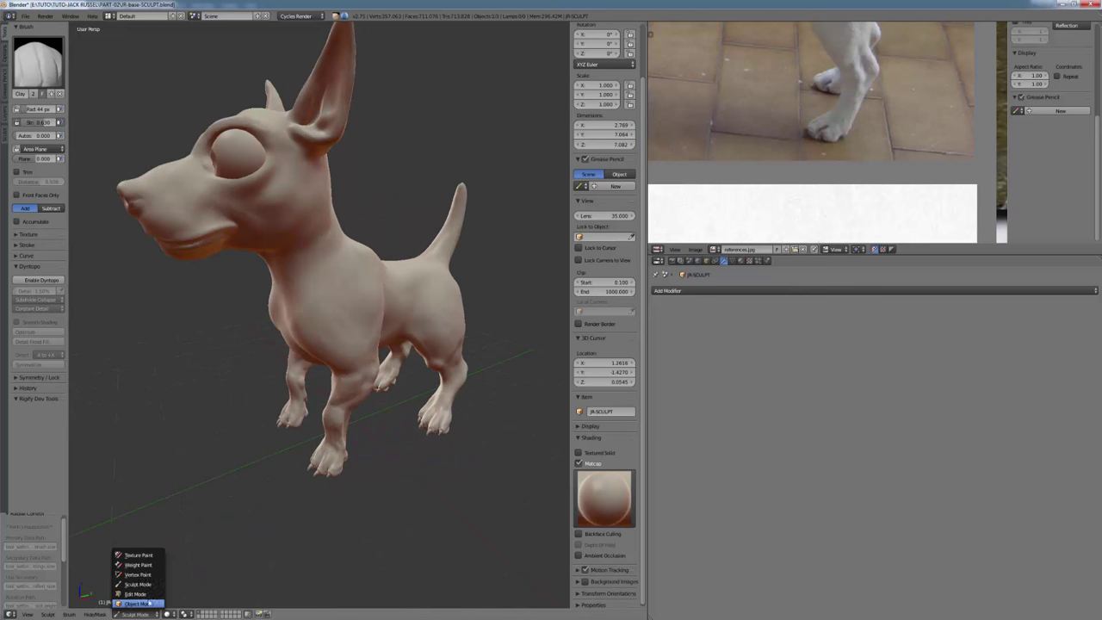
Switch the dog to Object Mode and examine its overall proportions, paws and head from all sides.
left_click(149, 603)
middle_click_drag(255, 295, 303, 232)
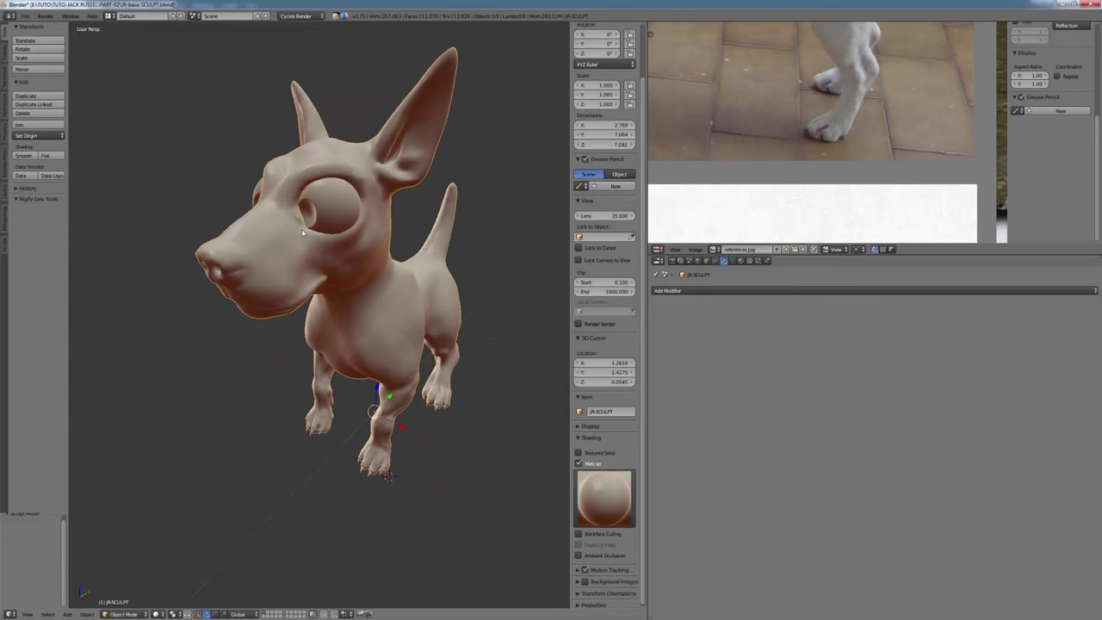
middle_click_drag(409, 179, 344, 267)
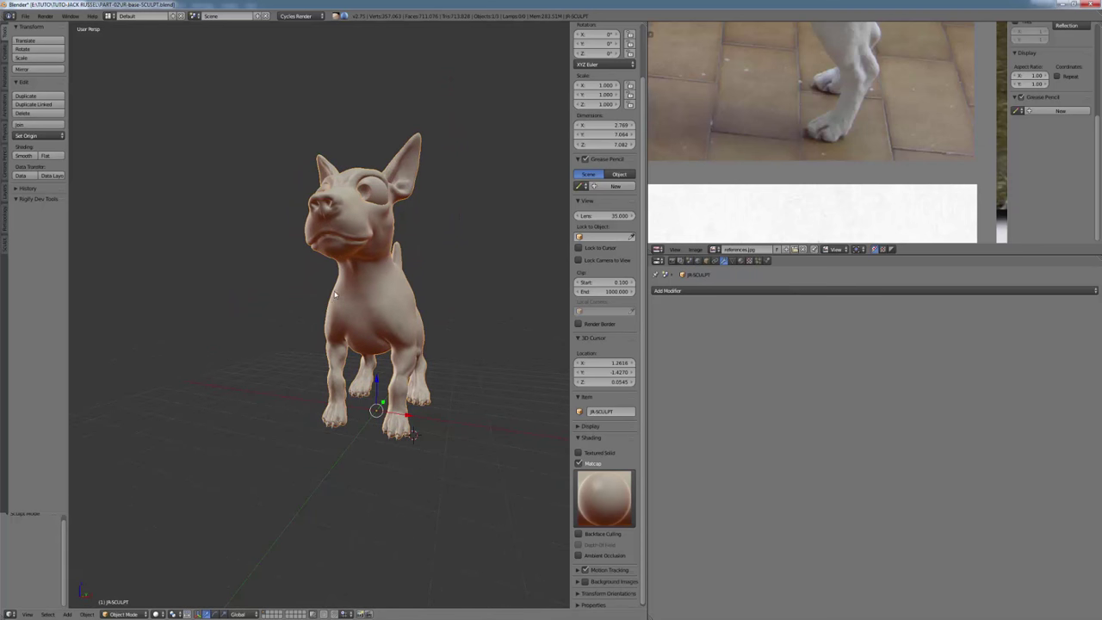
middle_click_drag(314, 402, 319, 258)
middle_click_drag(319, 258, 264, 248)
middle_click_drag(383, 281, 277, 324)
scroll(341, 290, "up", 3)
scroll(342, 290, "down", 3)
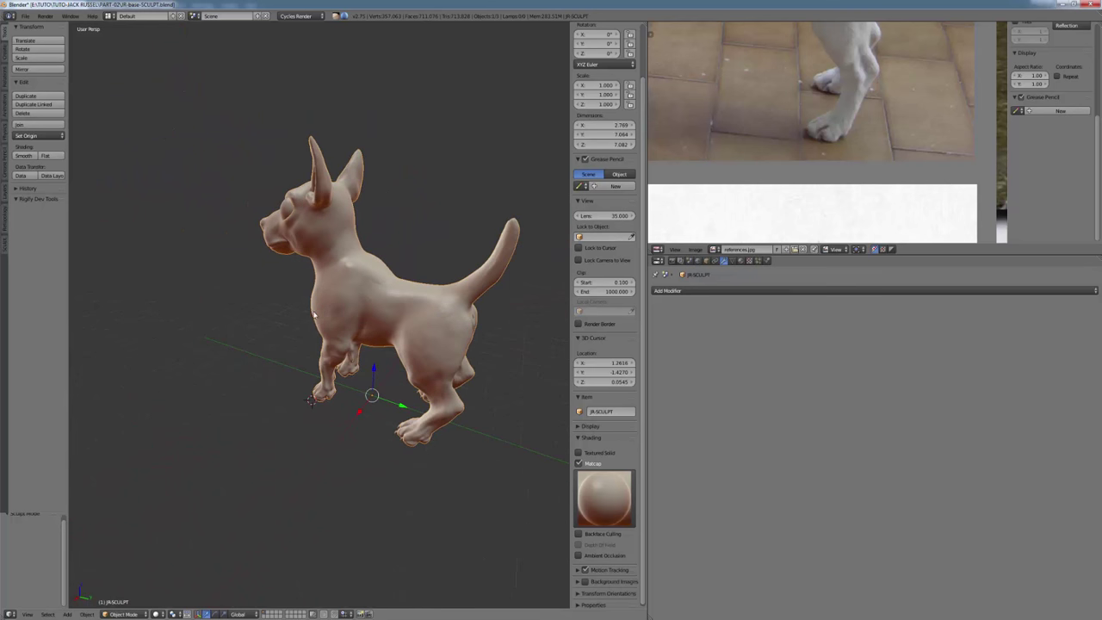
middle_click_drag(342, 290, 383, 337)
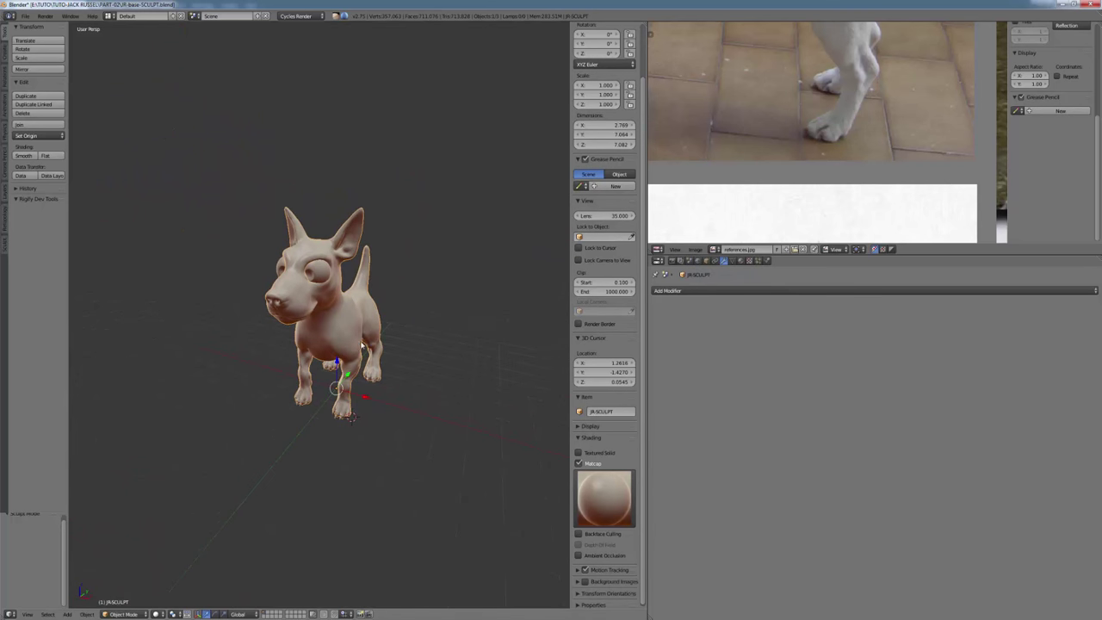
scroll(346, 298, "up", 2)
middle_click_drag(333, 258, 370, 242)
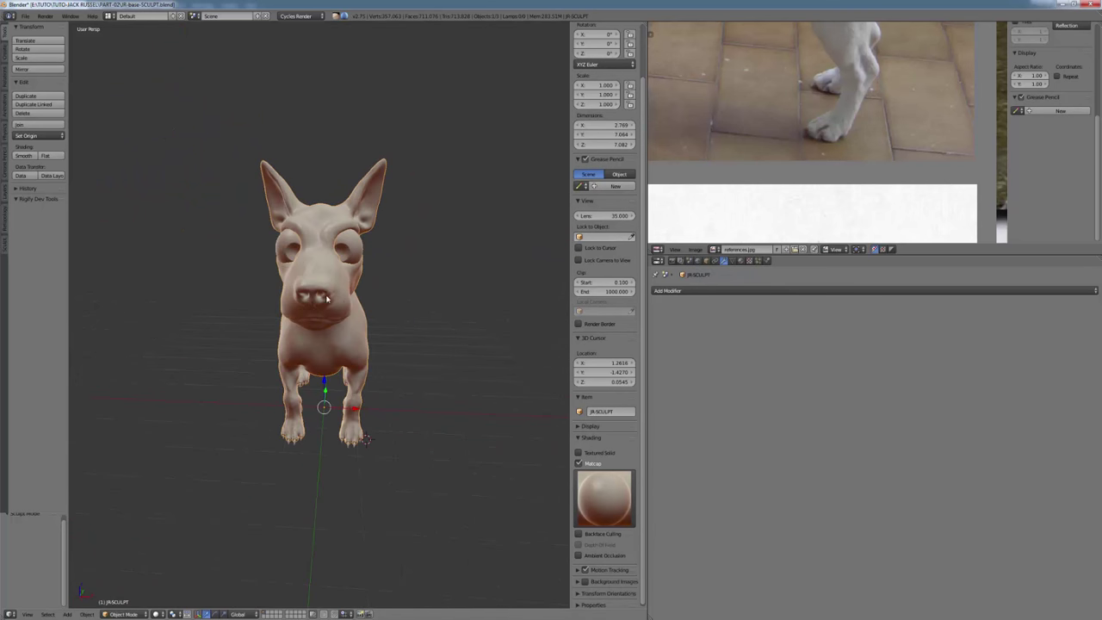
middle_click_drag(312, 313, 277, 288)
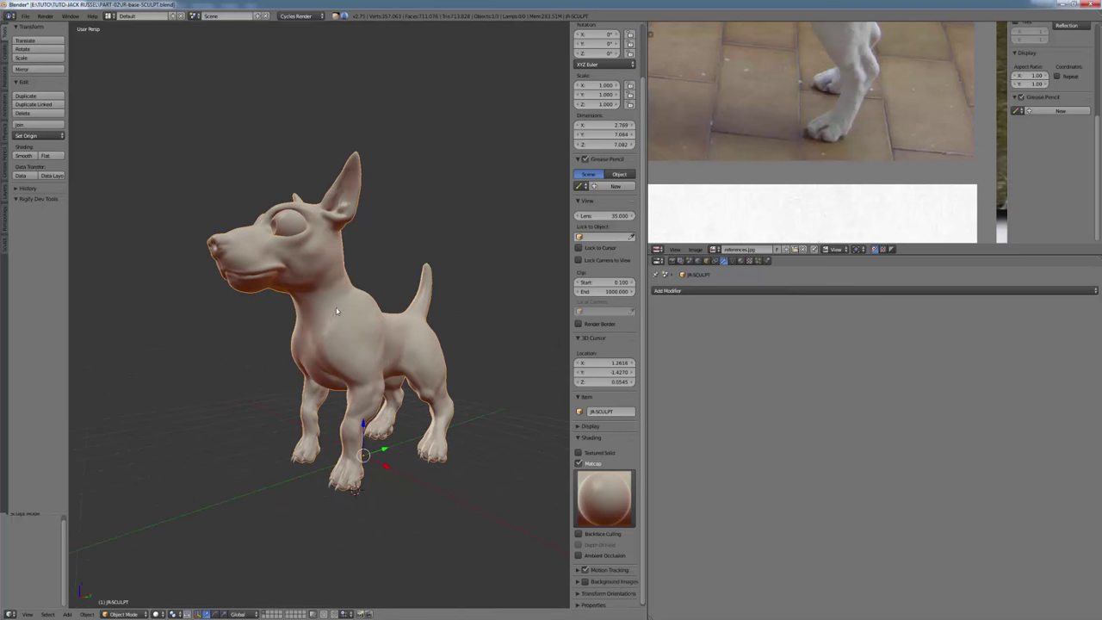
mouse_move(333, 312)
middle_mouse_down()
mouse_move(280, 308)
mouse_move(324, 297)
middle_mouse_up()
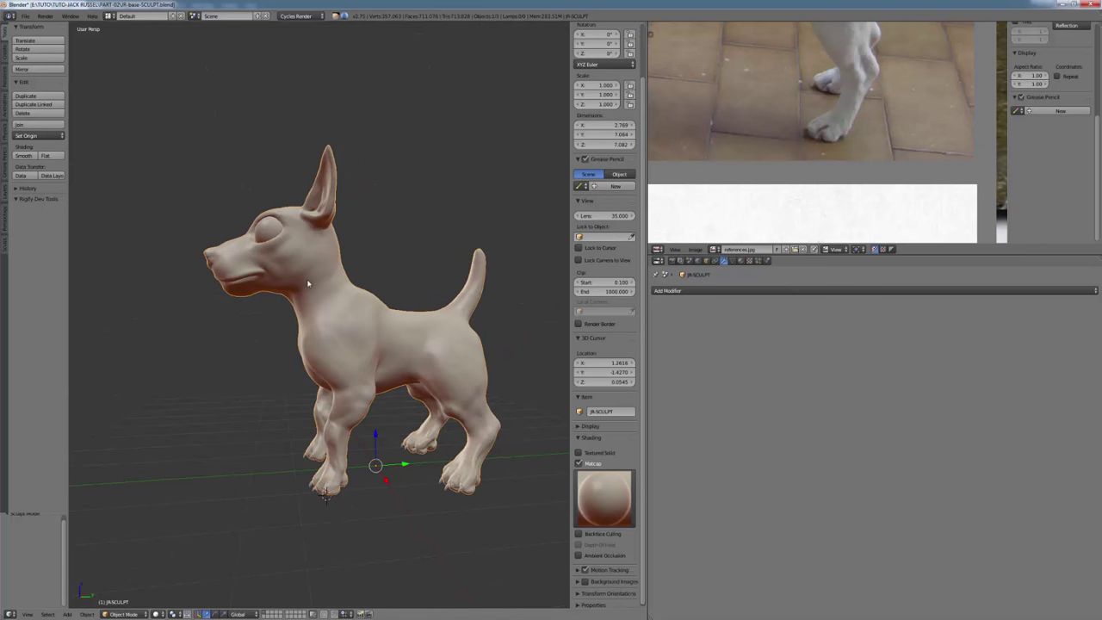
mouse_move(279, 334)
middle_mouse_down()
mouse_move(315, 311)
mouse_move(359, 322)
mouse_move(332, 288)
mouse_move(336, 249)
mouse_move(337, 304)
mouse_move(287, 318)
mouse_move(315, 351)
mouse_move(289, 321)
middle_mouse_up()
scroll(313, 340, "up", 2)
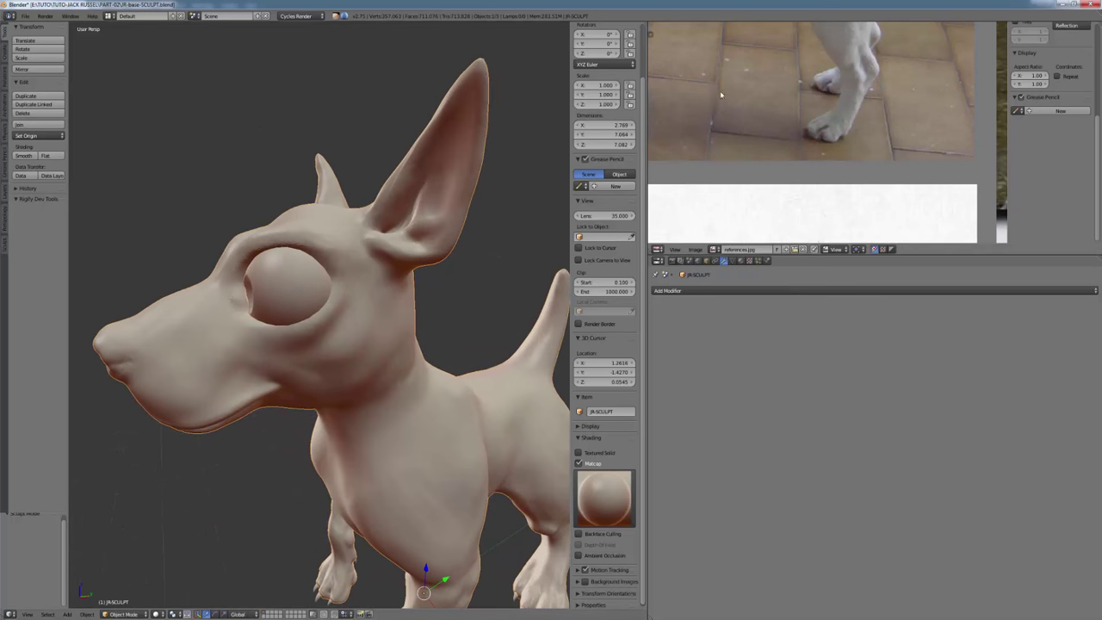
Bring the brown-and-white puppy head photo into close view and compare its eye with the sculpt's.
middle_click_drag(722, 95, 765, 209)
scroll(794, 135, "up", 3)
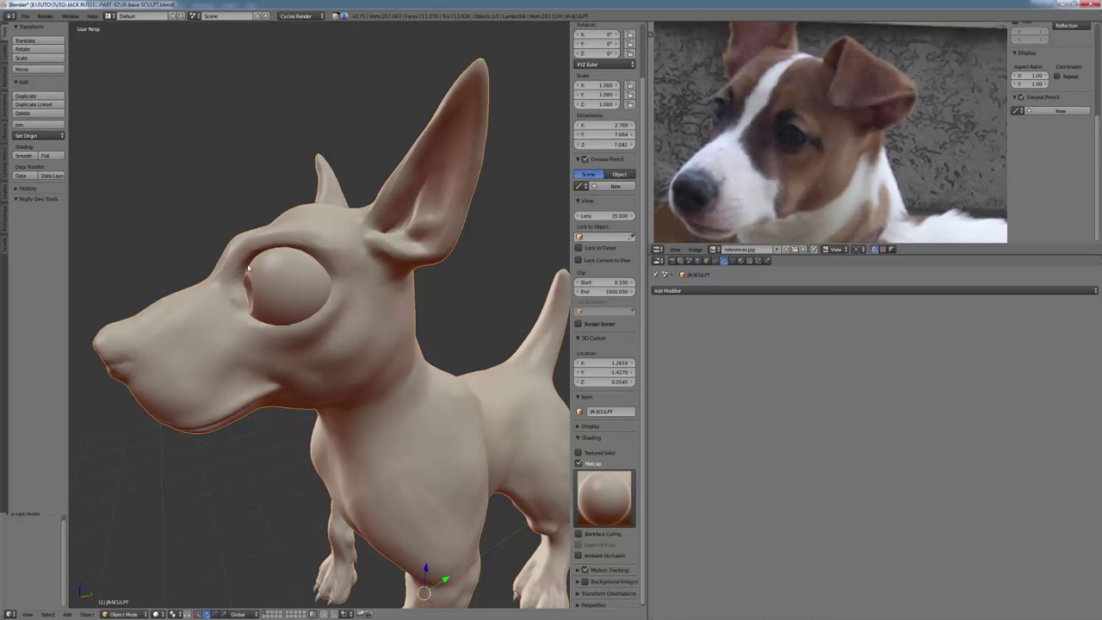
mouse_move(305, 328)
middle_mouse_down()
mouse_move(324, 315)
mouse_move(361, 319)
mouse_move(307, 320)
middle_mouse_up()
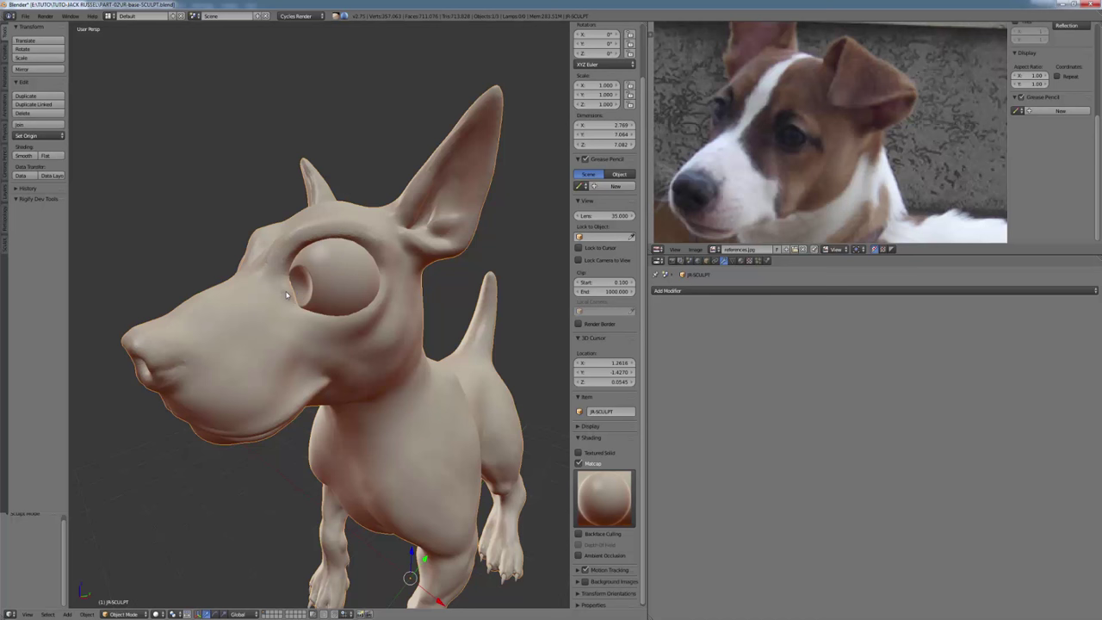
Sketch a Grease Pencil grid over the eyeball's upper part as an eyelid illustration and remove the drawing.
key("d")
left_click_drag(289, 292, 385, 279)
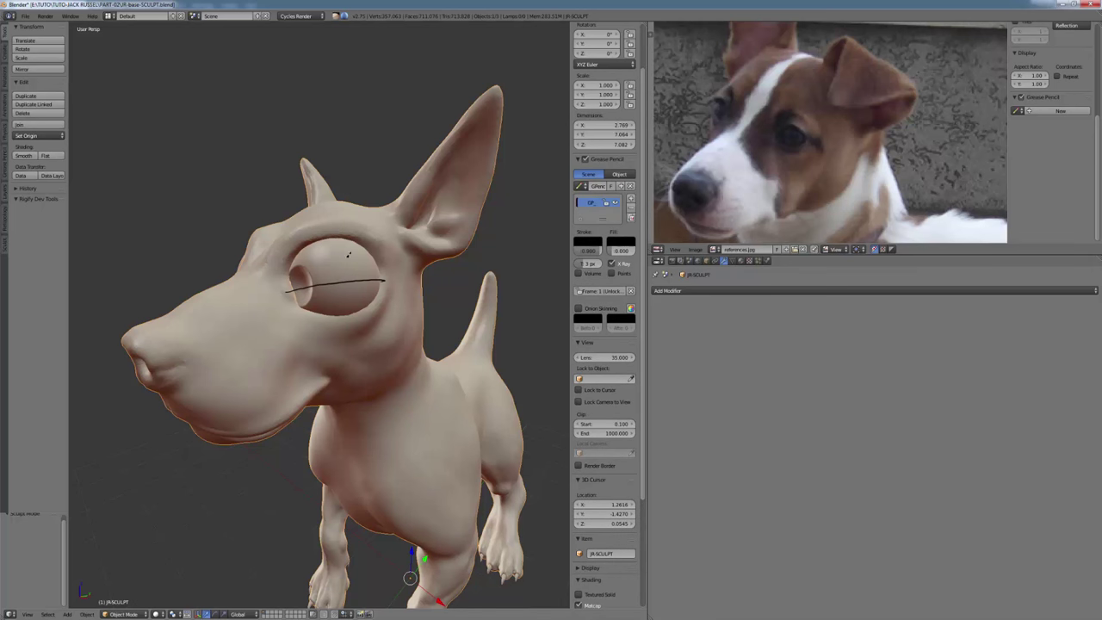
mouse_move(343, 238)
left_mouse_down()
mouse_move(353, 284)
mouse_move(366, 260)
mouse_move(372, 284)
left_mouse_up()
left_click_drag(320, 242, 323, 285)
mouse_move(300, 244)
left_mouse_down()
mouse_move(299, 289)
mouse_move(385, 263)
left_mouse_up()
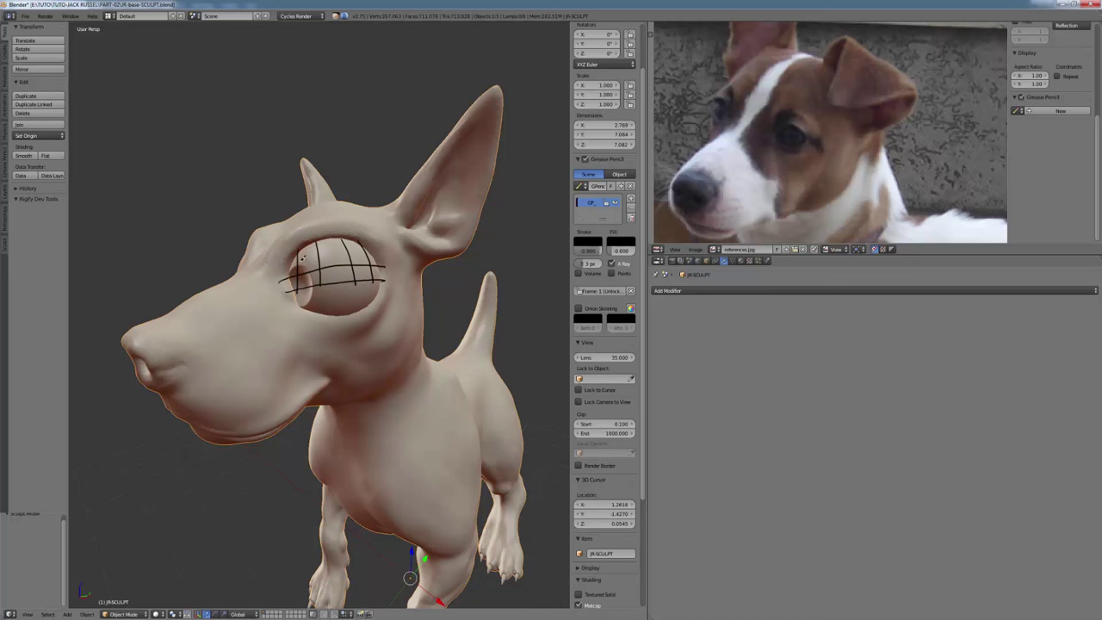
left_click_drag(292, 256, 376, 250)
left_click(633, 185)
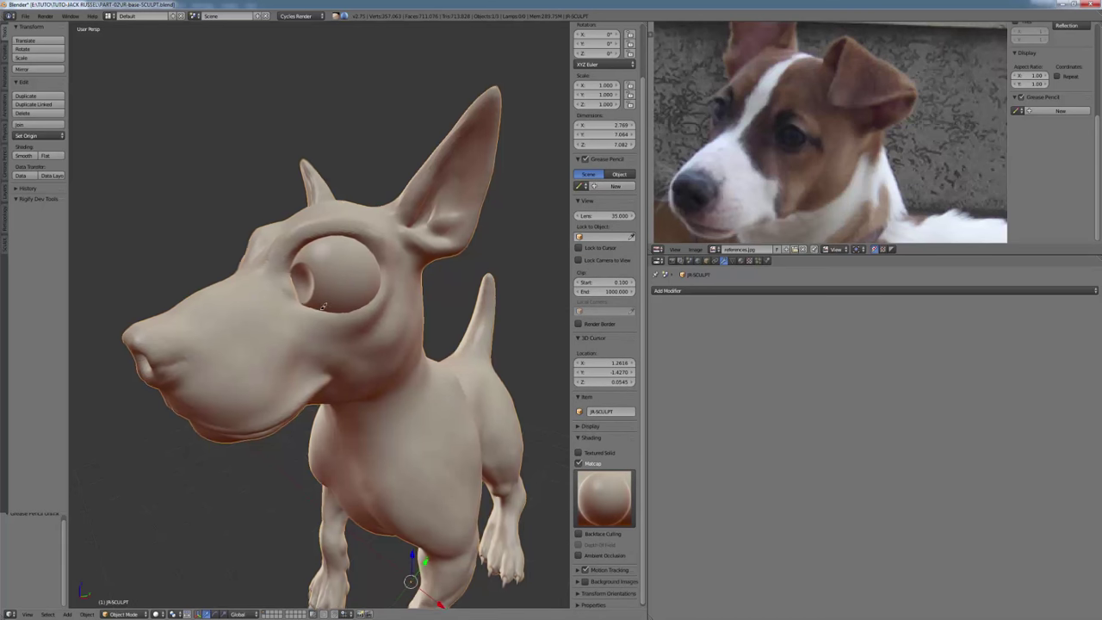
Switch the dog to Sculpt Mode and enable Dyntopo with the Subdivide Edges refine method.
mouse_move(323, 306)
middle_mouse_down()
mouse_move(370, 301)
mouse_move(342, 289)
middle_mouse_up()
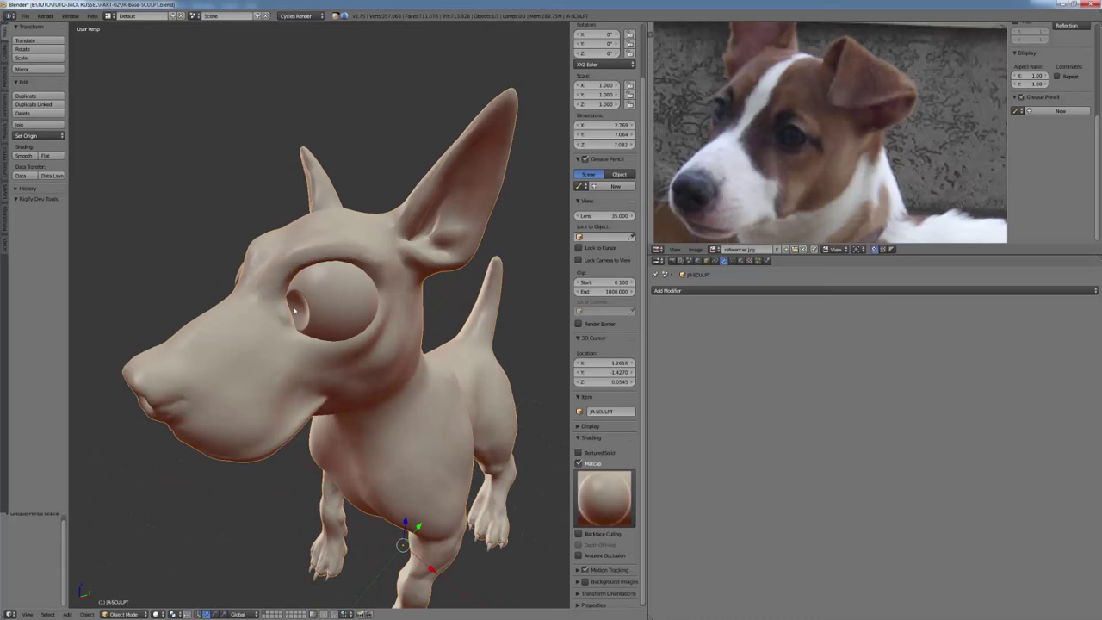
middle_click_drag(253, 450, 203, 560)
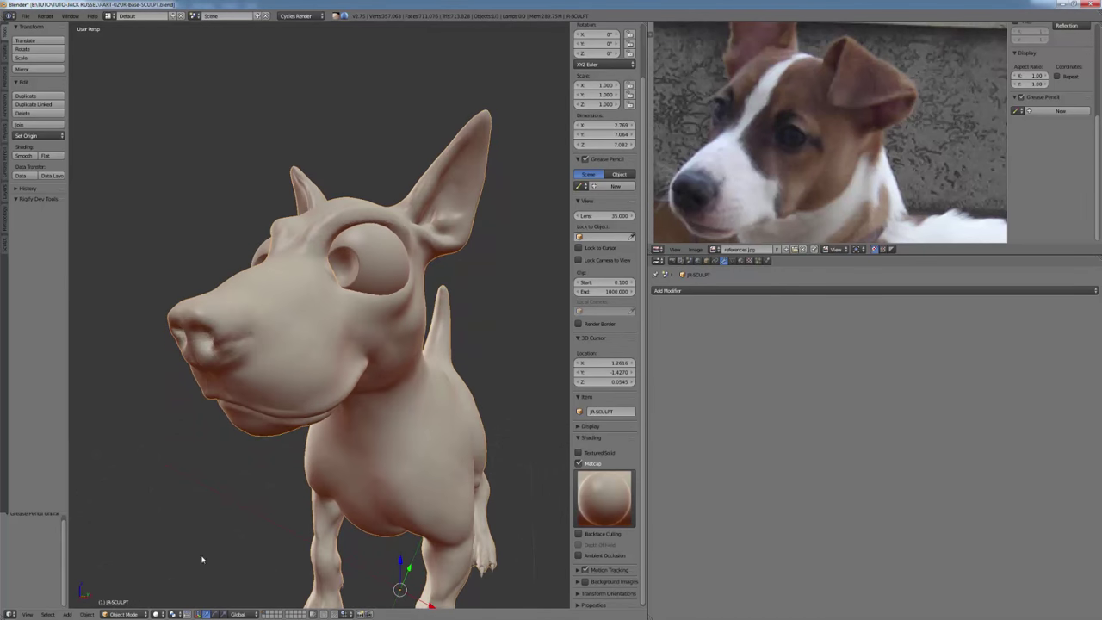
left_click(135, 614)
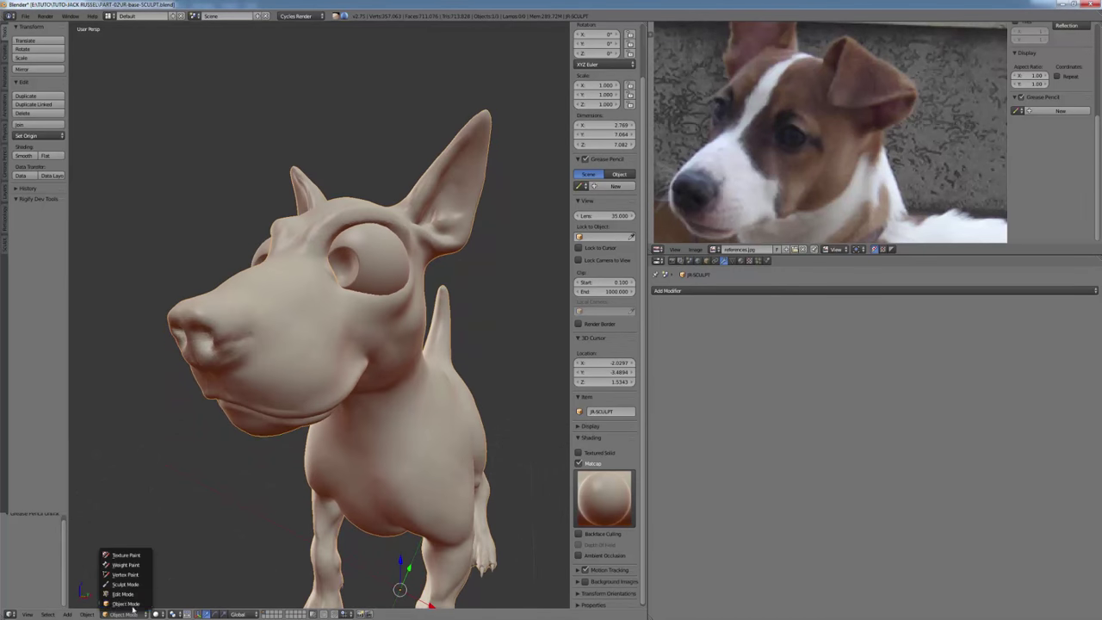
left_click(127, 585)
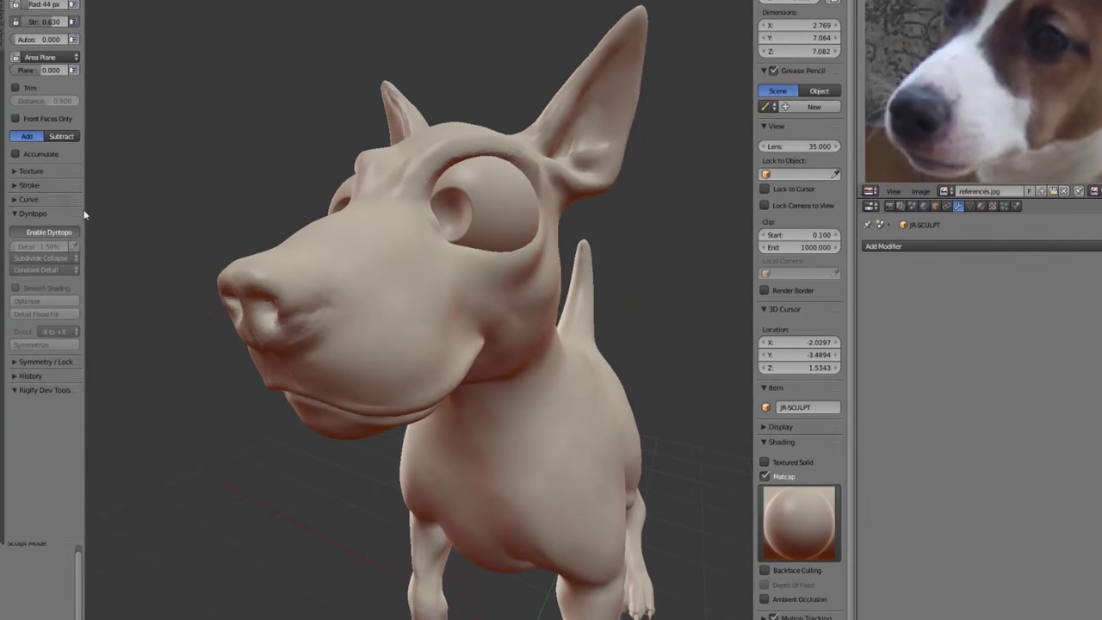
key("ctrl+d")
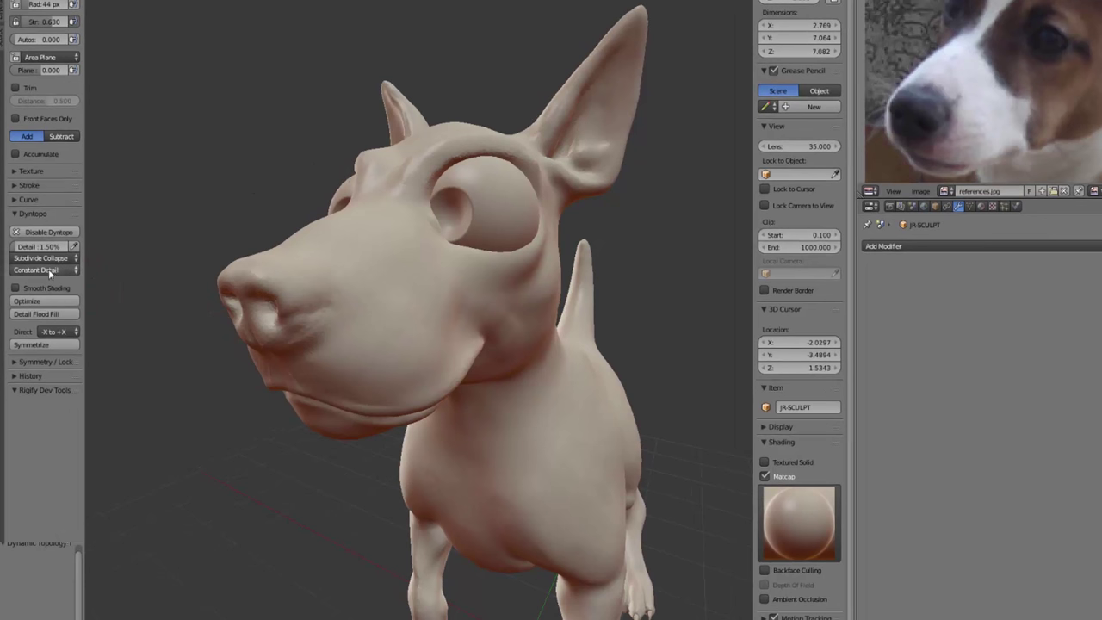
left_click(41, 259)
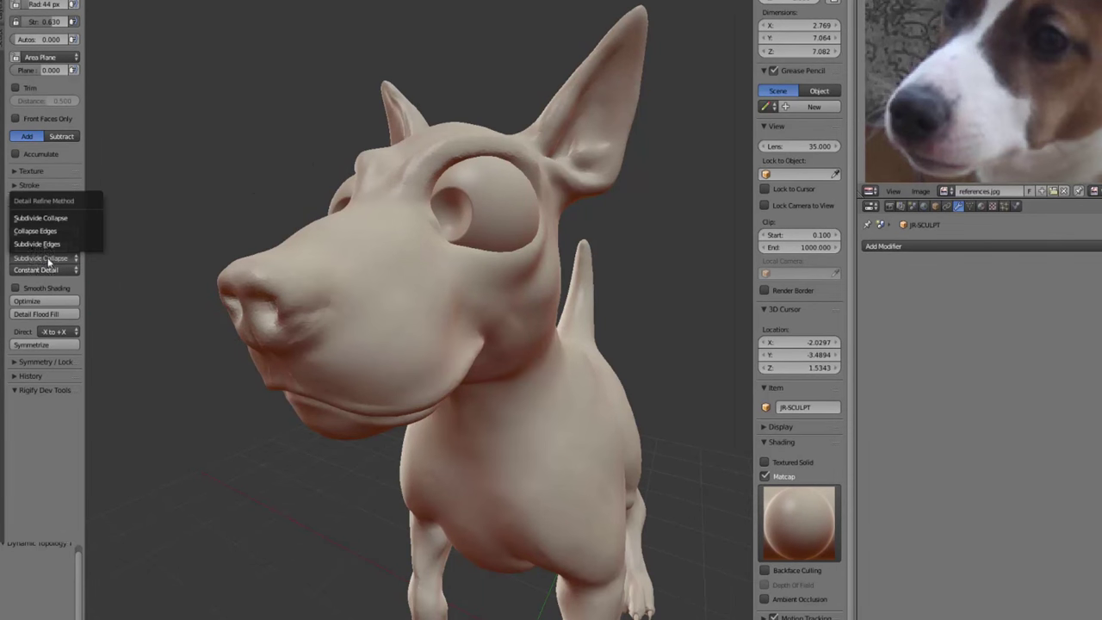
left_click(47, 245)
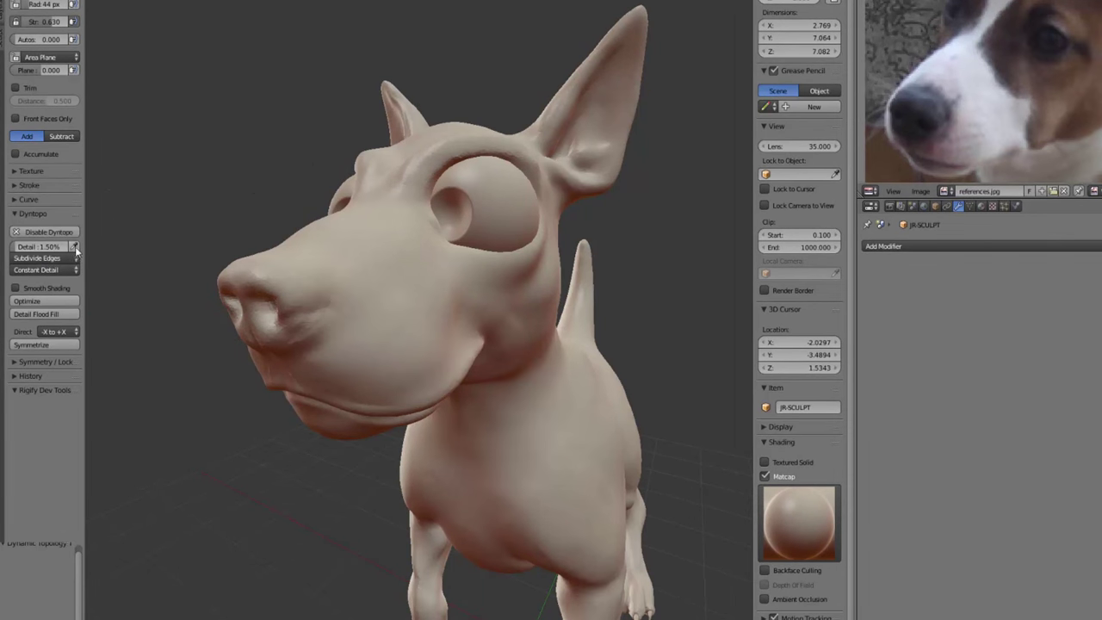
Sample the muzzle's detail size, set the brush radius to 37 px and the Dyntopo detail to 1.67%.
left_click(307, 296)
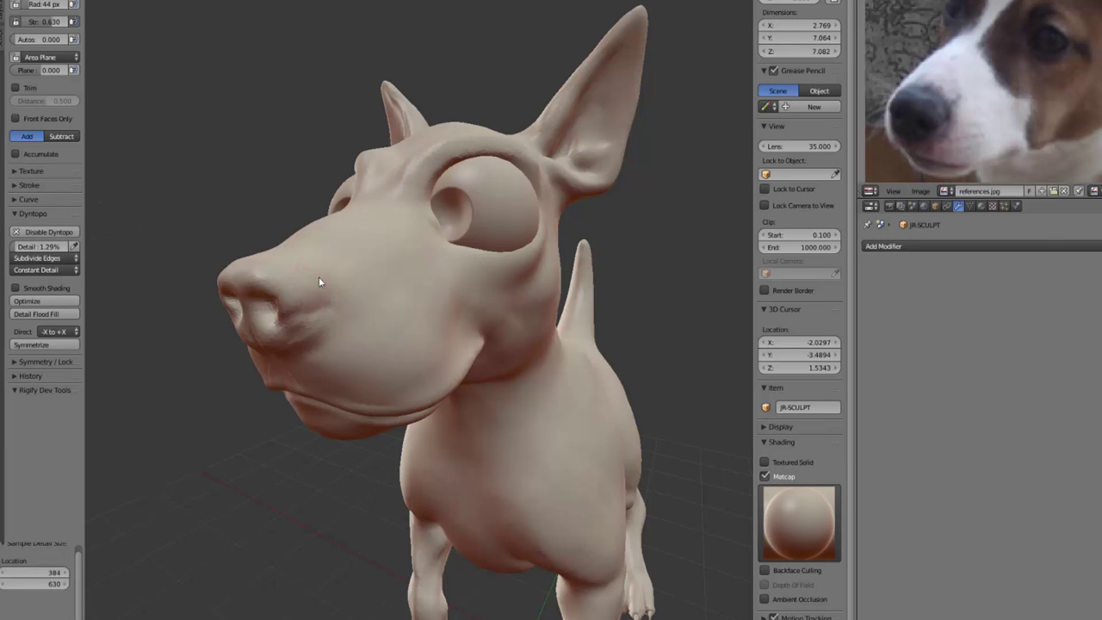
left_click(295, 288)
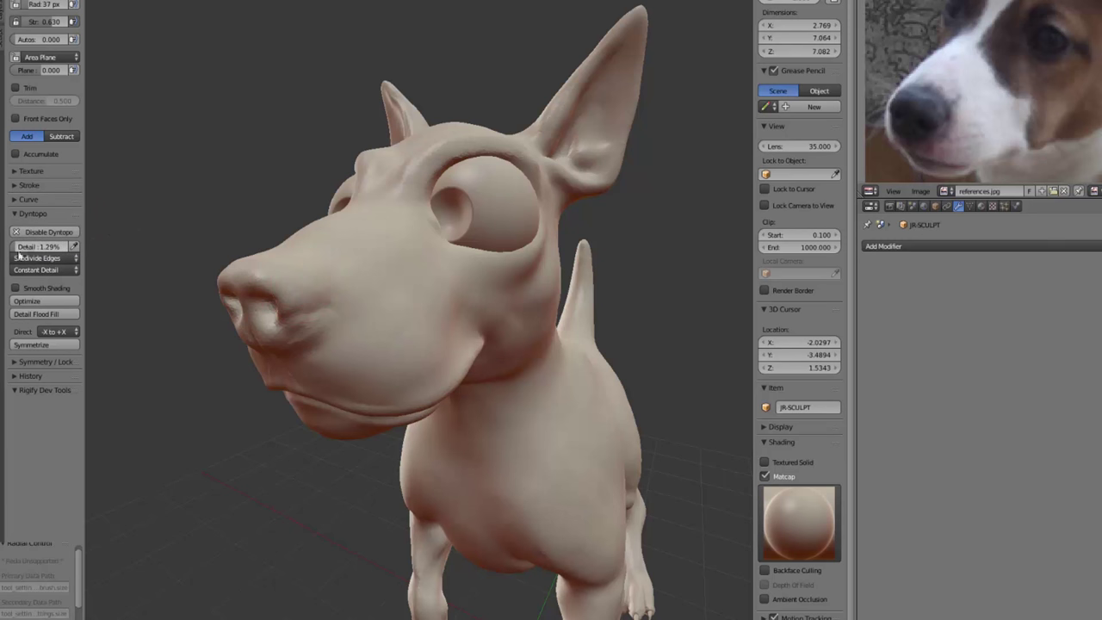
left_click_drag(27, 247, 37, 248)
middle_click_drag(180, 328, 279, 314)
scroll(283, 291, "up", 3)
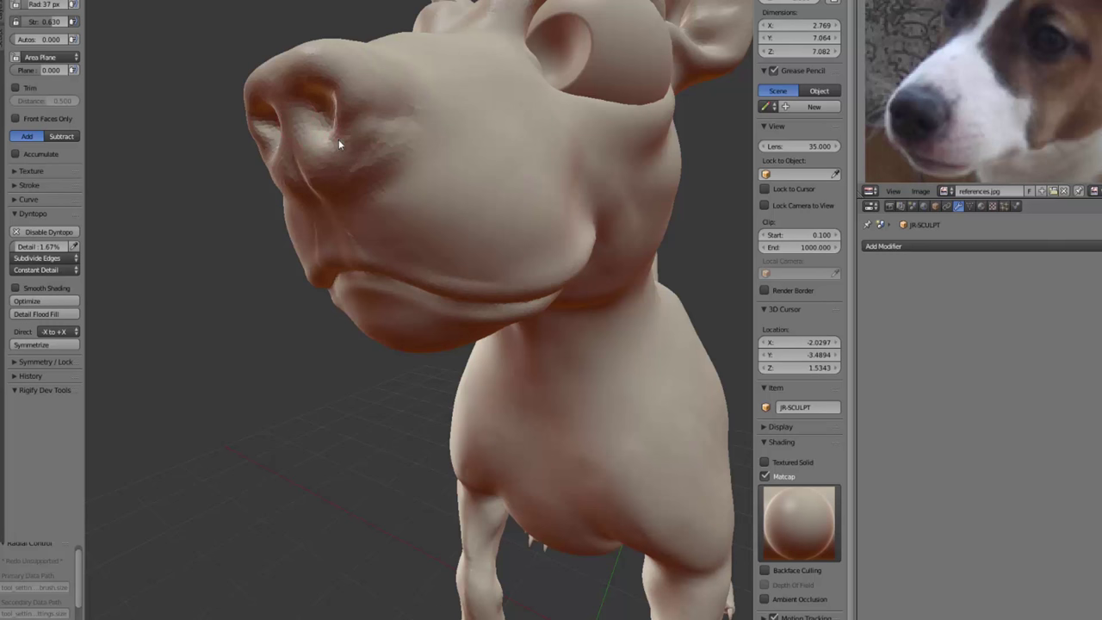
Check the nose against the enlarged reference and work inside the nostril with the Draw brush at 37 px radius.
mouse_move(281, 237)
middle_mouse_down()
mouse_move(376, 246)
mouse_move(344, 264)
mouse_move(344, 246)
mouse_move(470, 123)
middle_mouse_up()
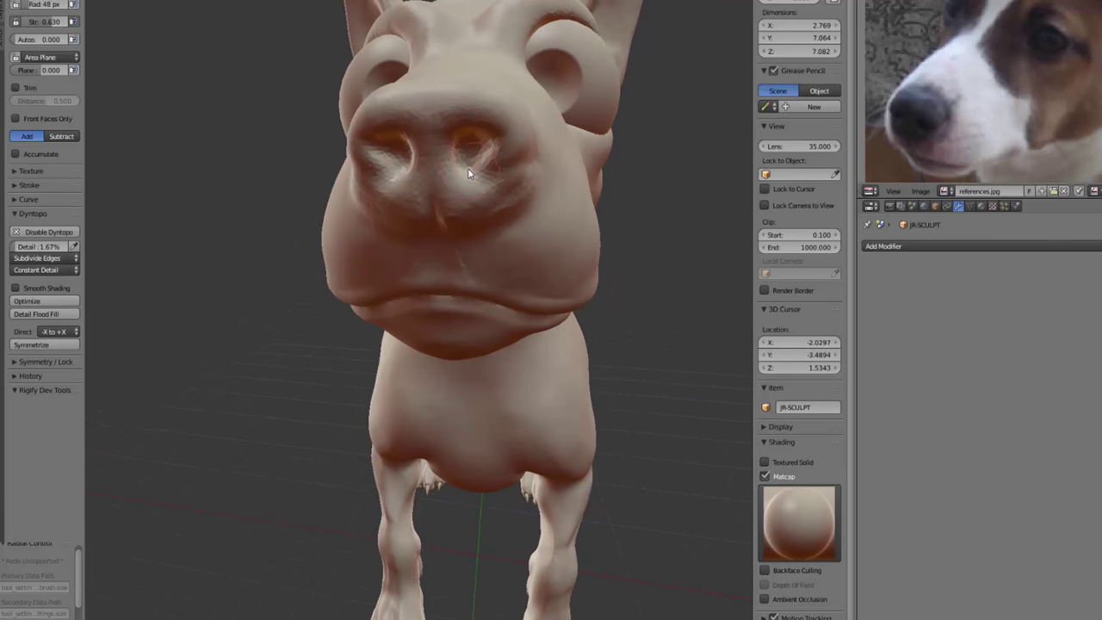
mouse_move(468, 168)
middle_mouse_down()
mouse_move(470, 106)
mouse_move(387, 88)
mouse_move(417, 142)
mouse_move(435, 133)
middle_mouse_up()
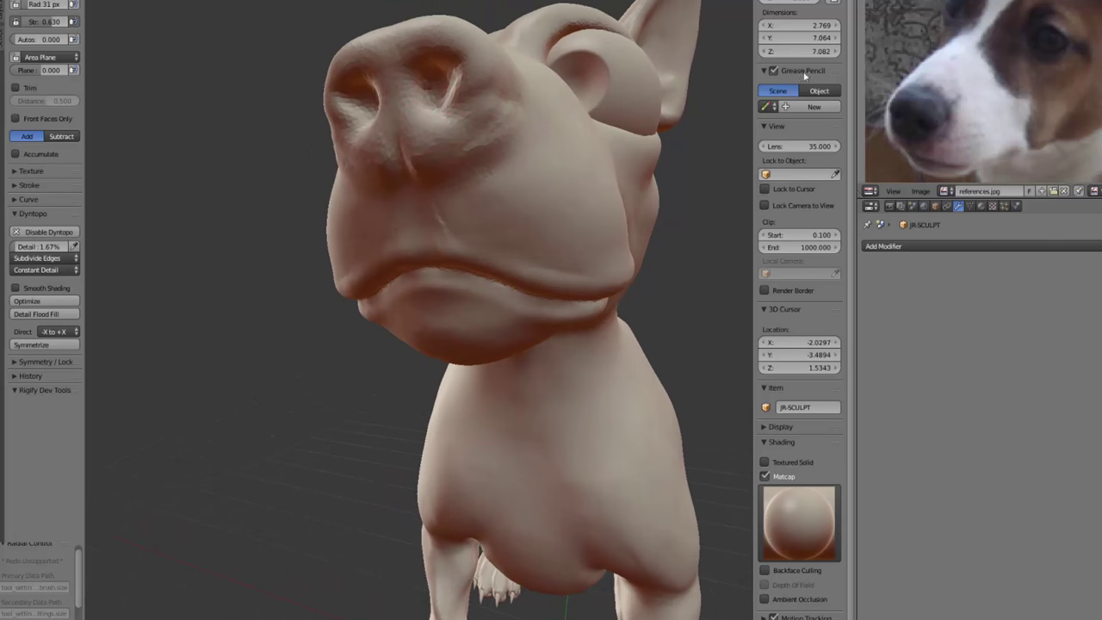
scroll(880, 78, "up", 5)
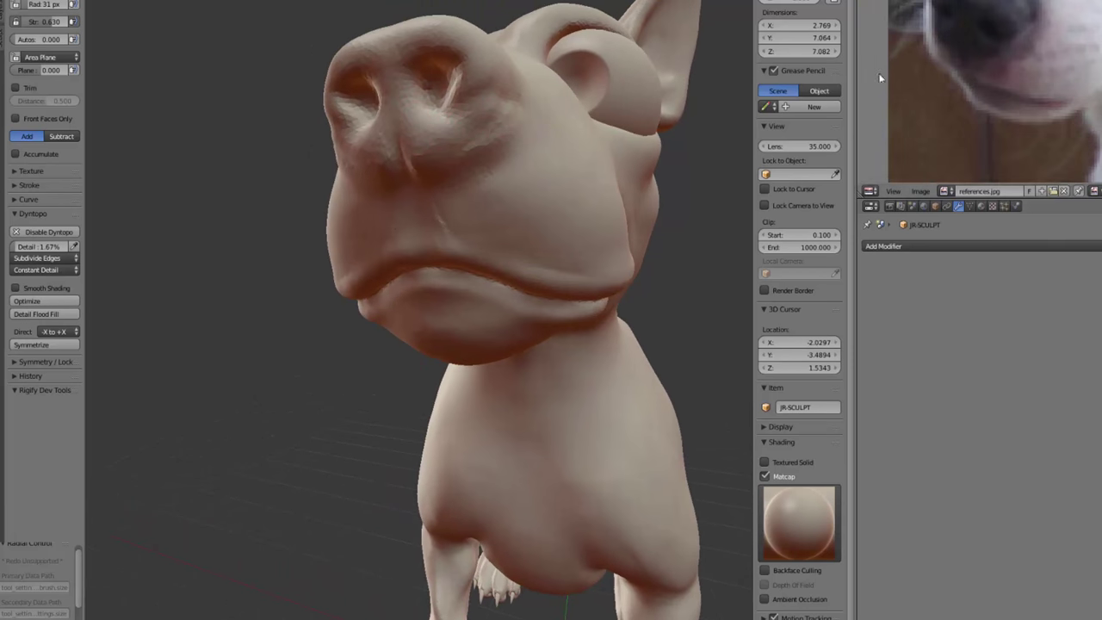
key("f")
mouse_move(424, 88)
middle_mouse_down()
mouse_move(411, 110)
mouse_move(456, 160)
mouse_move(477, 150)
mouse_move(516, 164)
middle_mouse_up()
left_click(417, 115)
key("x")
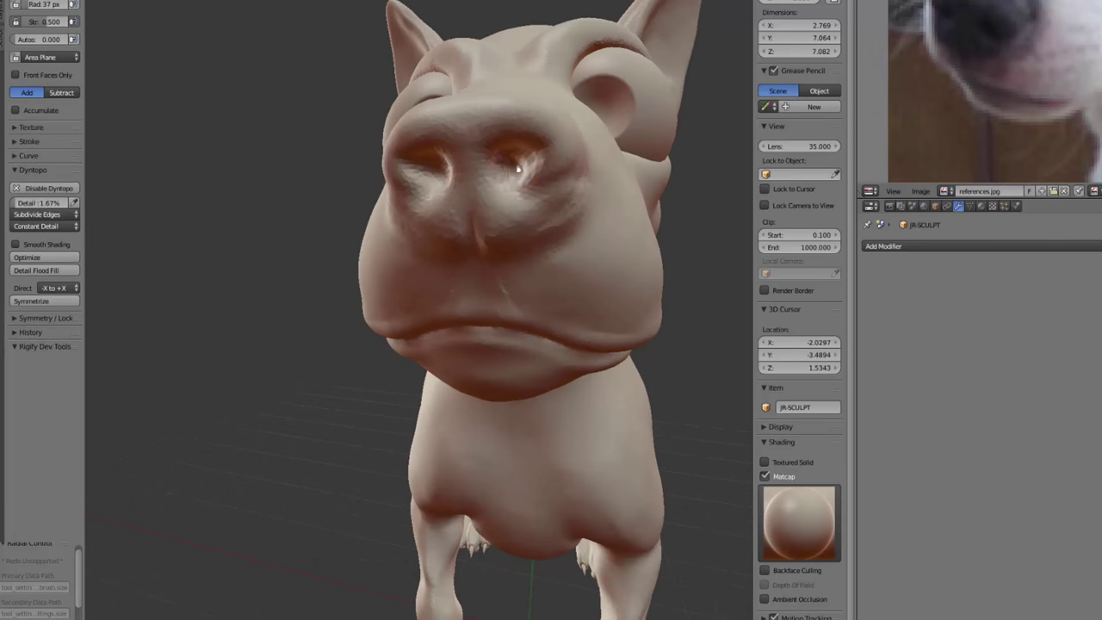
left_click_drag(517, 168, 514, 176)
middle_click_drag(513, 176, 487, 204)
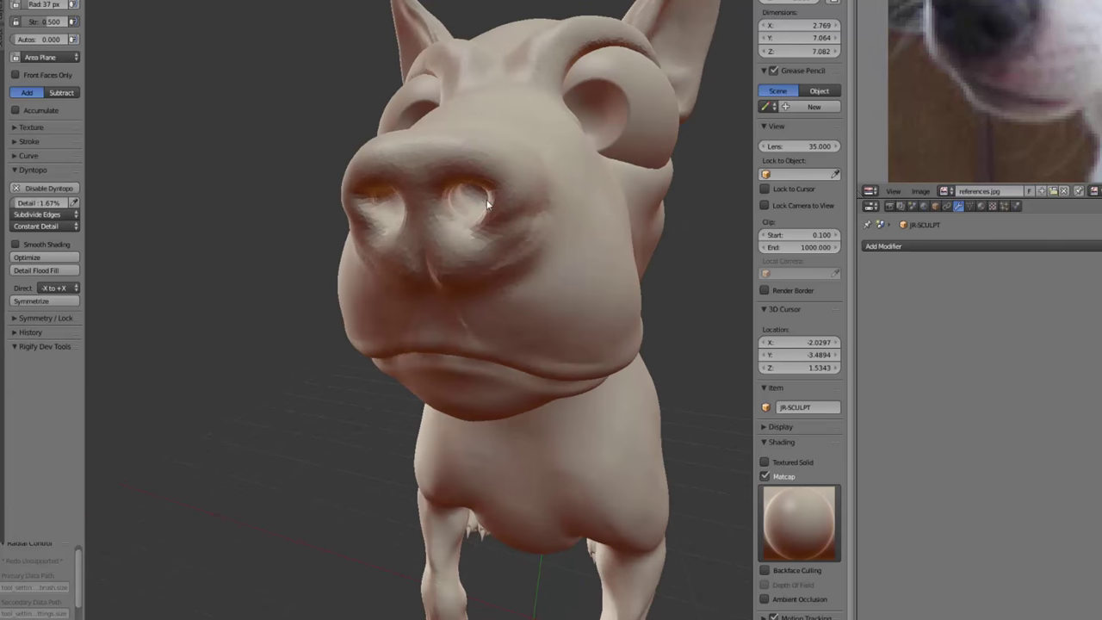
Bring up the close-up nose photo and shape the nostril rims with the Clay brush at 35 px radius.
left_click(152, 25)
scroll(978, 86, "down", 5)
middle_click_drag(947, 112, 990, 77)
scroll(982, 86, "up", 5)
mouse_move(465, 232)
middle_mouse_down()
mouse_move(580, 262)
mouse_move(565, 243)
middle_mouse_up()
key("f")
left_click(439, 143)
left_click_drag(441, 143, 464, 144)
middle_click_drag(465, 144, 594, 118)
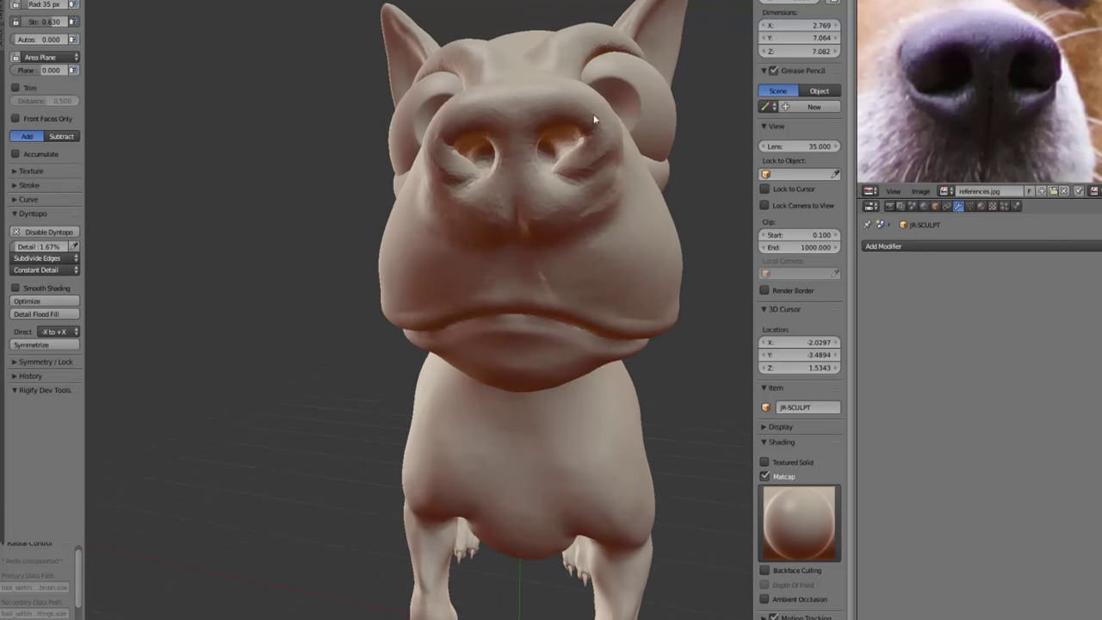
Sculpt the front of the nose and the folds under the nostrils, reducing the Clay brush radius to 29 px.
mouse_move(556, 97)
left_mouse_down()
mouse_move(528, 112)
mouse_move(546, 204)
left_mouse_up()
key("f")
left_click(527, 120)
middle_click_drag(545, 205, 477, 204)
mouse_move(526, 192)
left_mouse_down()
mouse_move(473, 199)
mouse_move(552, 188)
left_mouse_up()
middle_click_drag(552, 188, 387, 182)
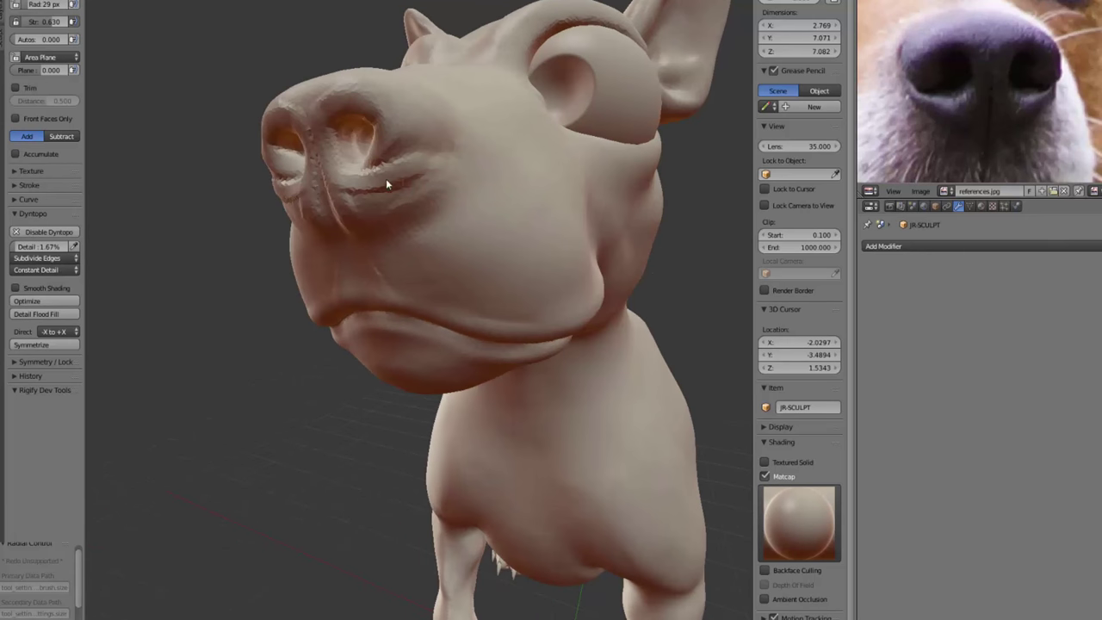
Shape the outer nostril wing and the top of the nose, enlarging the Clay brush radius to 41 px.
mouse_move(422, 158)
left_mouse_down()
mouse_move(359, 192)
mouse_move(421, 150)
mouse_move(371, 155)
left_mouse_up()
key("f")
left_click(396, 106)
mouse_move(371, 155)
middle_mouse_down()
mouse_move(271, 184)
mouse_move(358, 243)
middle_mouse_up()
left_click_drag(458, 322, 408, 337)
Set the Dyntopo detail to 1.24% and refine the central part of the nose between the nostrils.
left_click_drag(51, 247, 38, 247)
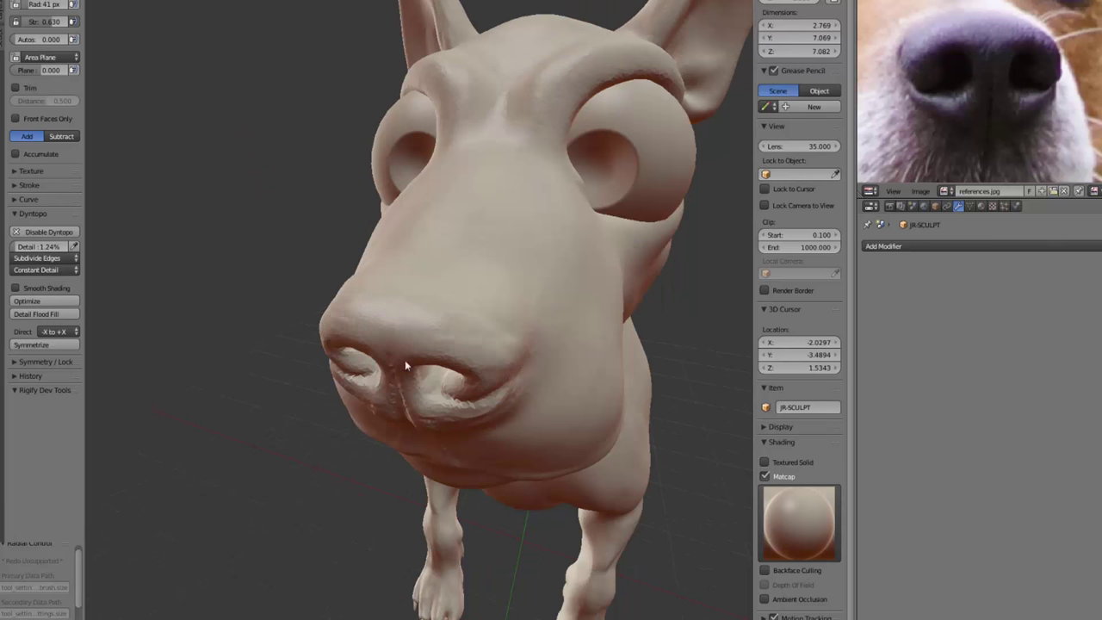
middle_click_drag(404, 362, 485, 143)
left_click_drag(486, 146, 446, 207)
mouse_move(446, 206)
middle_mouse_down()
mouse_move(471, 228)
mouse_move(405, 198)
middle_mouse_up()
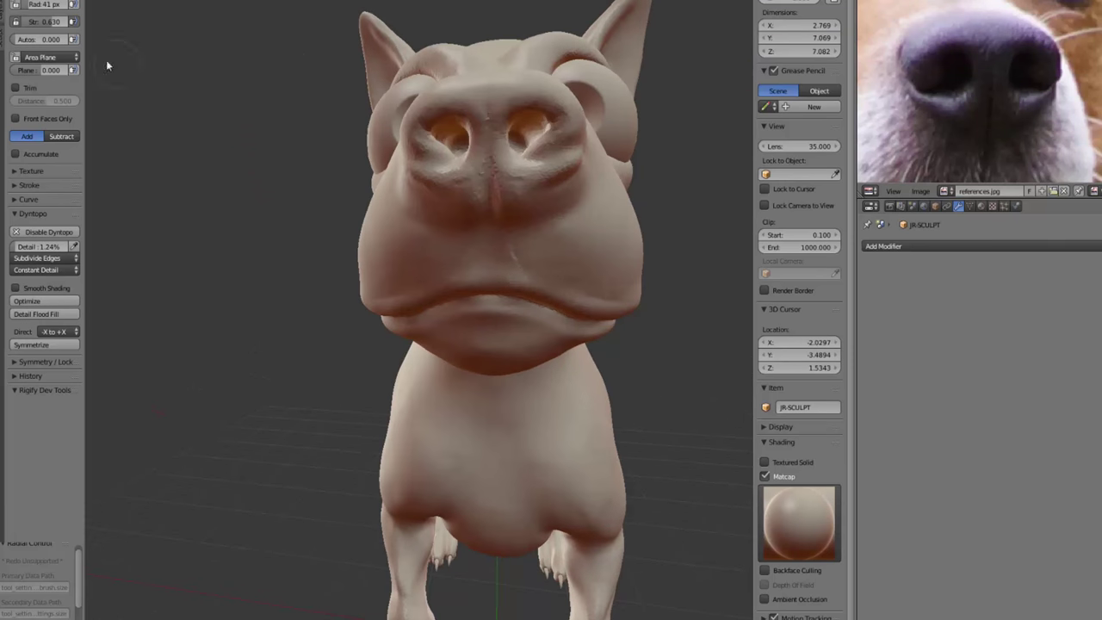
Try Clay brush strokes over the side of the nose and the nostril wing, and undo them.
key("shift+c")
key("f")
left_click(362, 134)
middle_click_drag(548, 207, 524, 259)
mouse_move(572, 221)
middle_mouse_down()
mouse_move(317, 225)
mouse_move(373, 186)
middle_mouse_up()
key("c")
left_click_drag(383, 169, 405, 208)
mouse_move(401, 116)
left_mouse_down()
mouse_move(442, 158)
mouse_move(429, 189)
mouse_move(467, 205)
left_mouse_up()
key("ctrl+z")
key("ctrl+z")
left_click_drag(384, 133, 405, 203)
key("ctrl+z")
key("ctrl+z")
key("ctrl+z")
Carve the central groove from between the nostrils down to the upper lip with the Crease brush at 25 px radius.
mouse_move(404, 203)
middle_mouse_down()
mouse_move(457, 189)
mouse_move(519, 149)
mouse_move(487, 142)
middle_mouse_up()
key("shift+c")
left_click_drag(477, 100, 476, 146)
middle_click_drag(985, 175, 993, 121)
left_click_drag(480, 138, 482, 237)
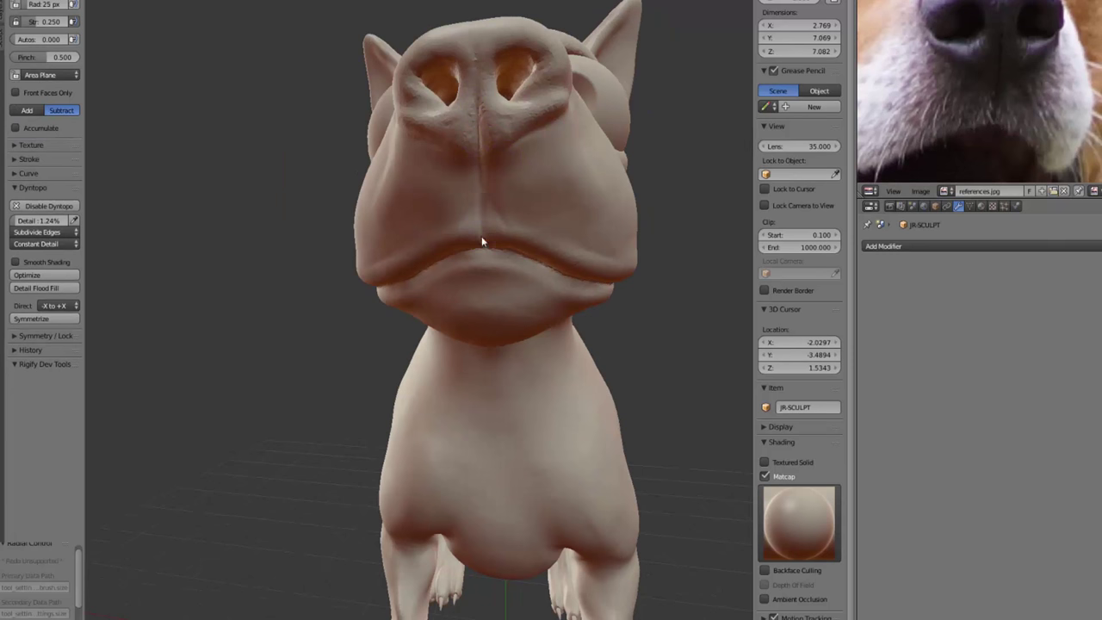
left_click_drag(480, 108, 482, 183)
Set the Dyntopo detail to 0.97% and crease the fold at the outer side of the nostril at 27 px radius.
key("c")
mouse_move(544, 120)
middle_mouse_down()
mouse_move(495, 154)
mouse_move(509, 116)
middle_mouse_up()
key("shift+c")
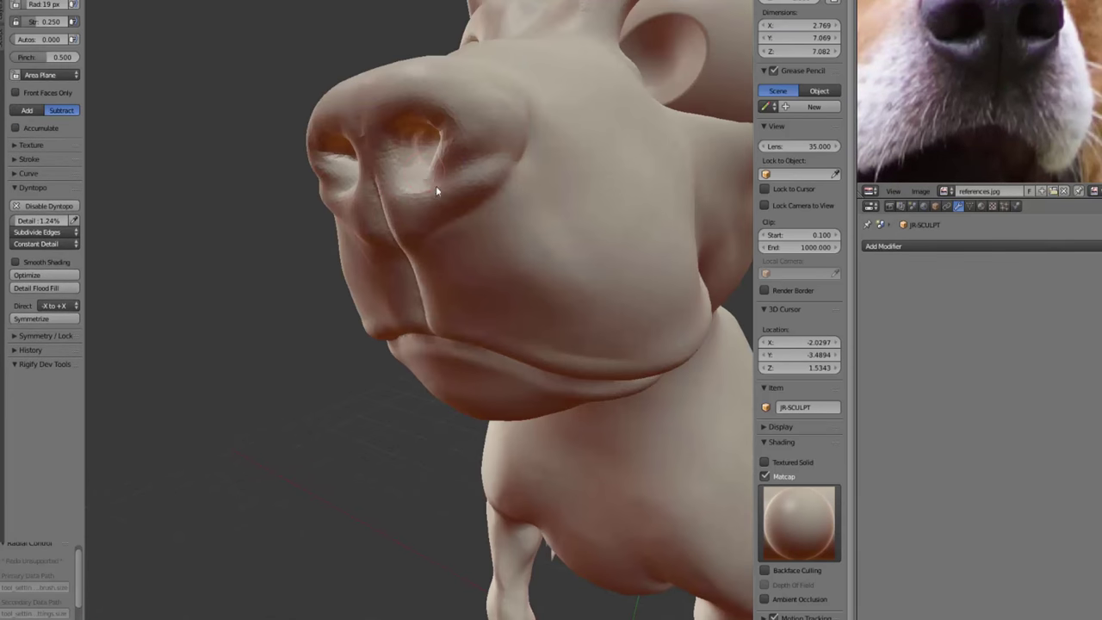
middle_click_drag(435, 187, 469, 198)
mouse_move(592, 186)
left_mouse_down()
mouse_move(517, 215)
mouse_move(549, 178)
left_mouse_up()
left_click(593, 190)
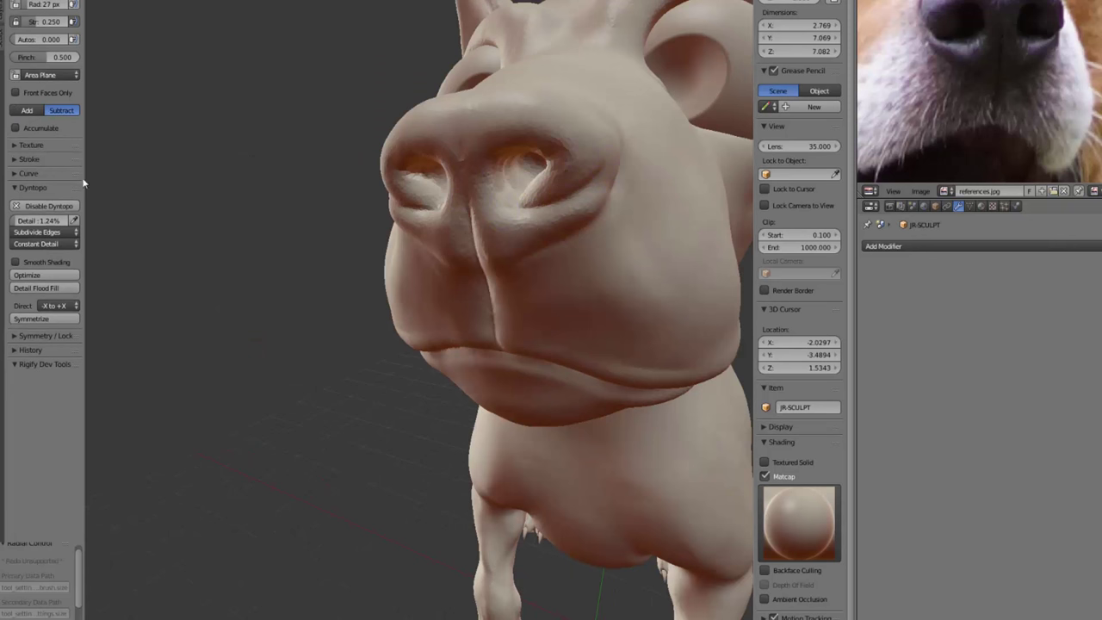
left_click_drag(58, 221, 58, 224)
mouse_move(541, 209)
left_mouse_down()
mouse_move(571, 207)
mouse_move(592, 189)
mouse_move(588, 172)
left_mouse_up()
mouse_move(559, 176)
middle_mouse_down()
mouse_move(586, 175)
mouse_move(585, 139)
middle_mouse_up()
Sharpen the nostril rims with the Pinch brush at 28 px radius.
key("p")
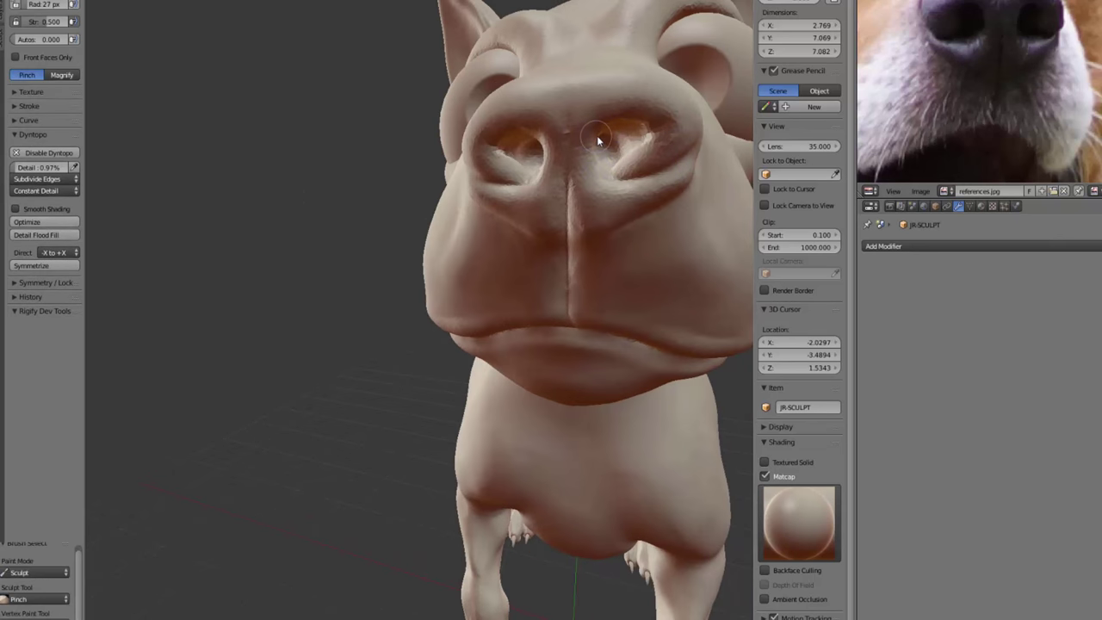
middle_click_drag(587, 153, 626, 49)
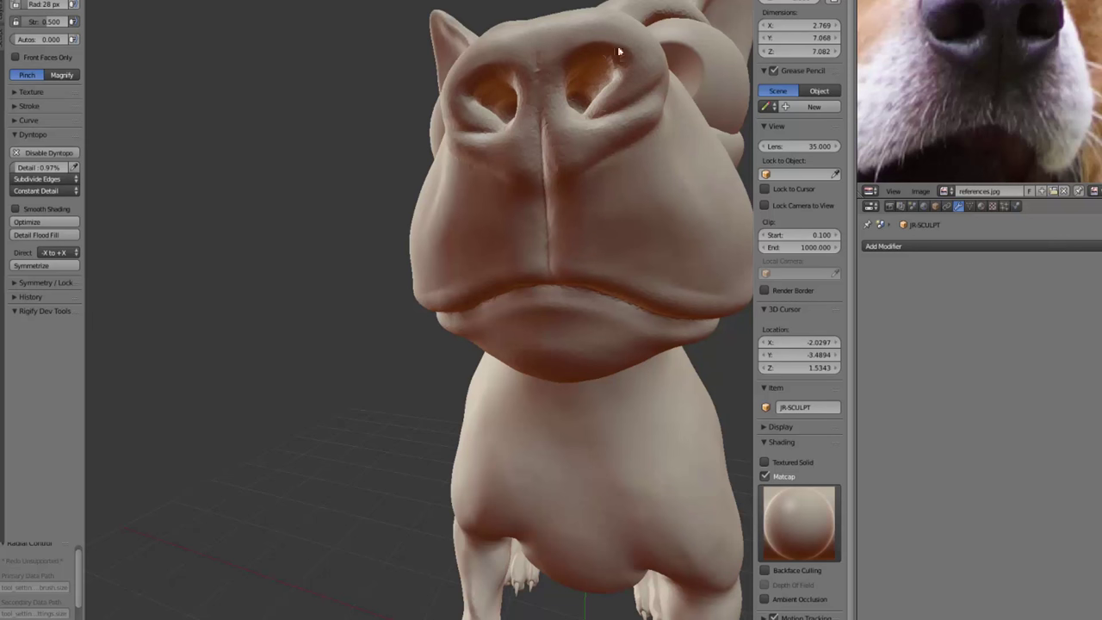
key("f")
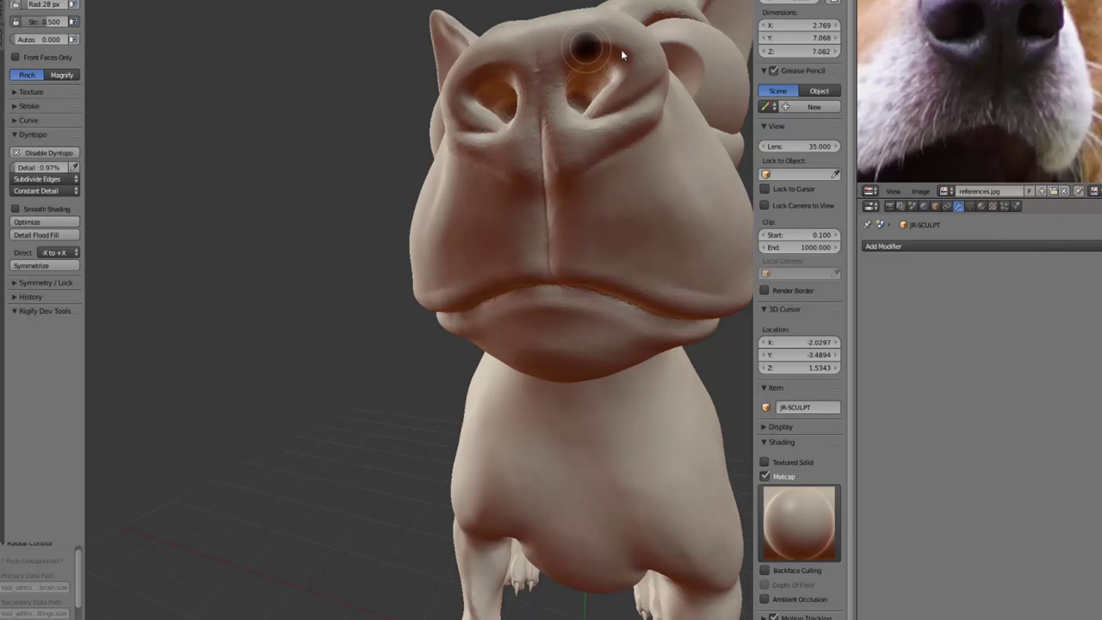
left_click(620, 52)
mouse_move(575, 102)
middle_mouse_down()
mouse_move(664, 204)
mouse_move(585, 272)
middle_mouse_up()
Pinch the upper front edge of the nose with a 50 px radius, reducing it to 45 px.
key("f")
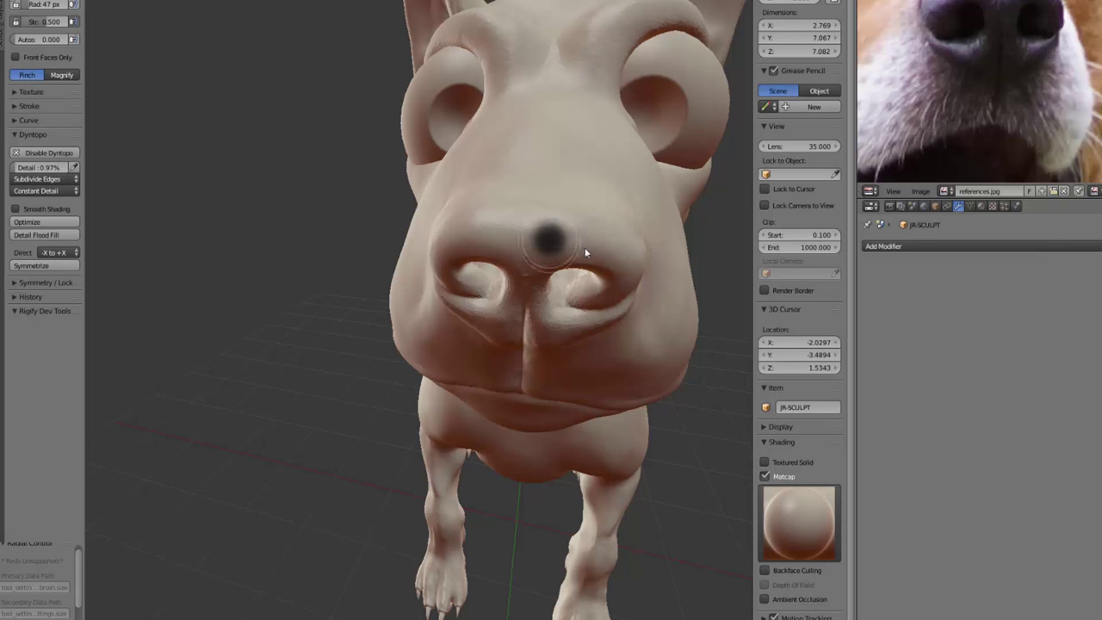
left_click(575, 244)
middle_click_drag(560, 238, 534, 251)
key("f")
left_click(520, 248)
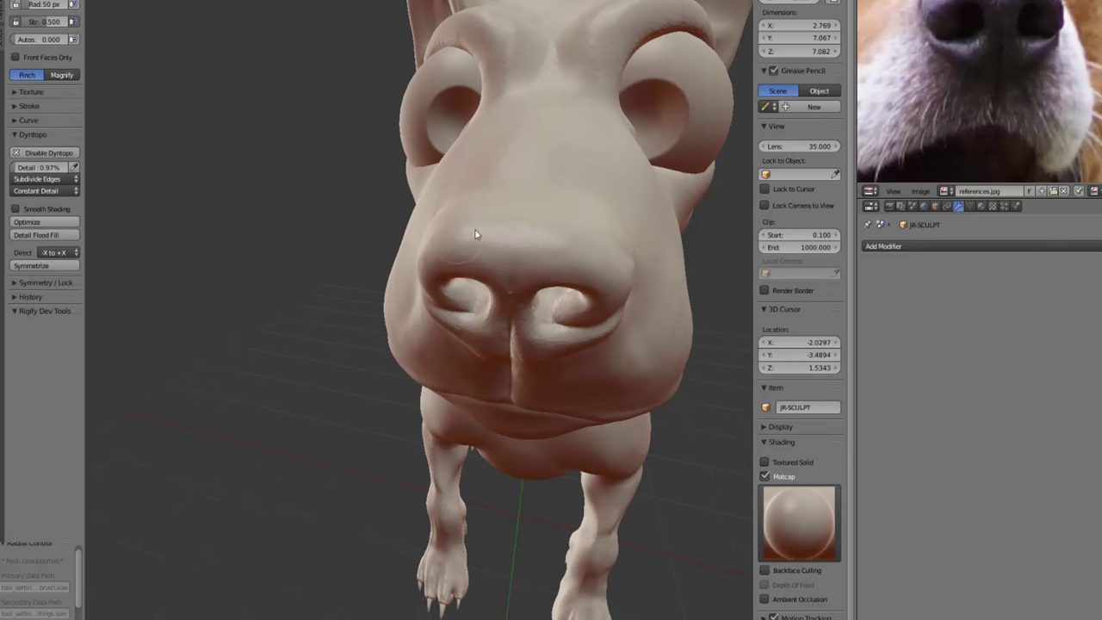
mouse_move(475, 234)
left_mouse_down()
mouse_move(561, 238)
mouse_move(602, 256)
left_mouse_up()
key("f")
left_click(577, 254)
left_click(543, 238)
mouse_move(613, 265)
middle_mouse_down()
mouse_move(532, 255)
mouse_move(220, 165)
mouse_move(339, 264)
middle_mouse_up()
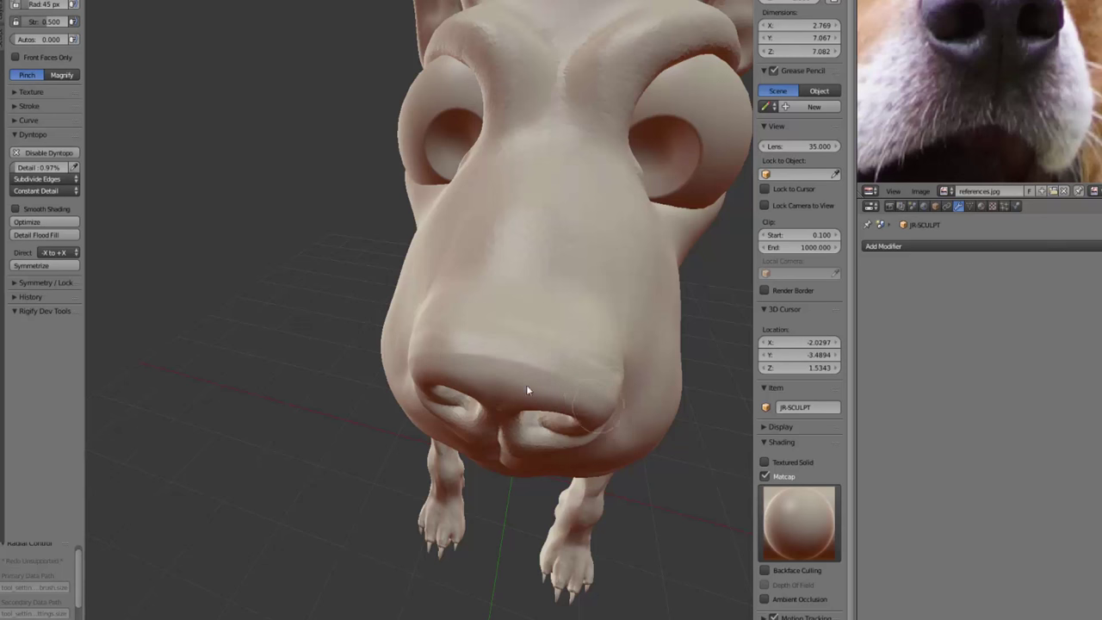
middle_click_drag(433, 383, 408, 377)
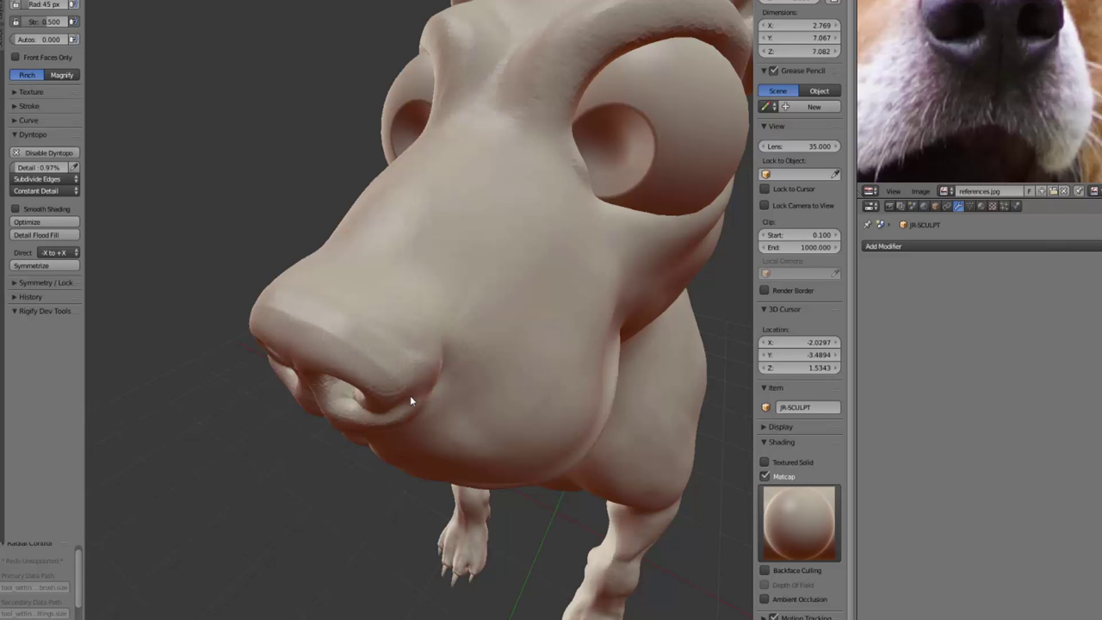
Pinch the outer nostril wing and its fold at 40 px radius.
mouse_move(410, 396)
middle_mouse_down()
mouse_move(381, 379)
mouse_move(357, 306)
middle_mouse_up()
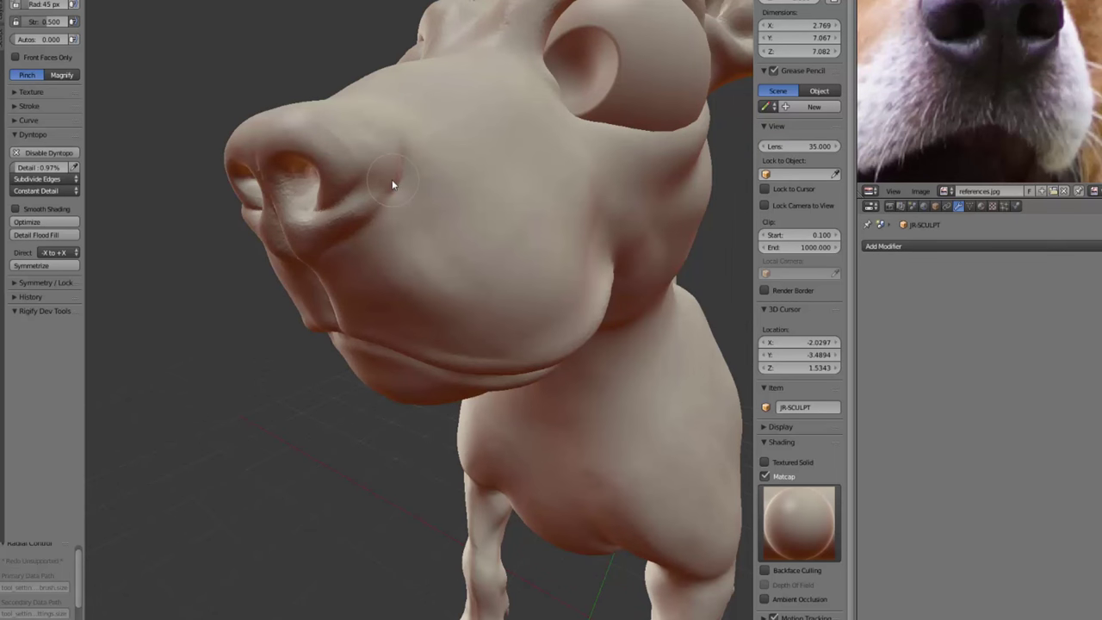
key("bracketleft")
middle_click_drag(364, 207, 398, 152)
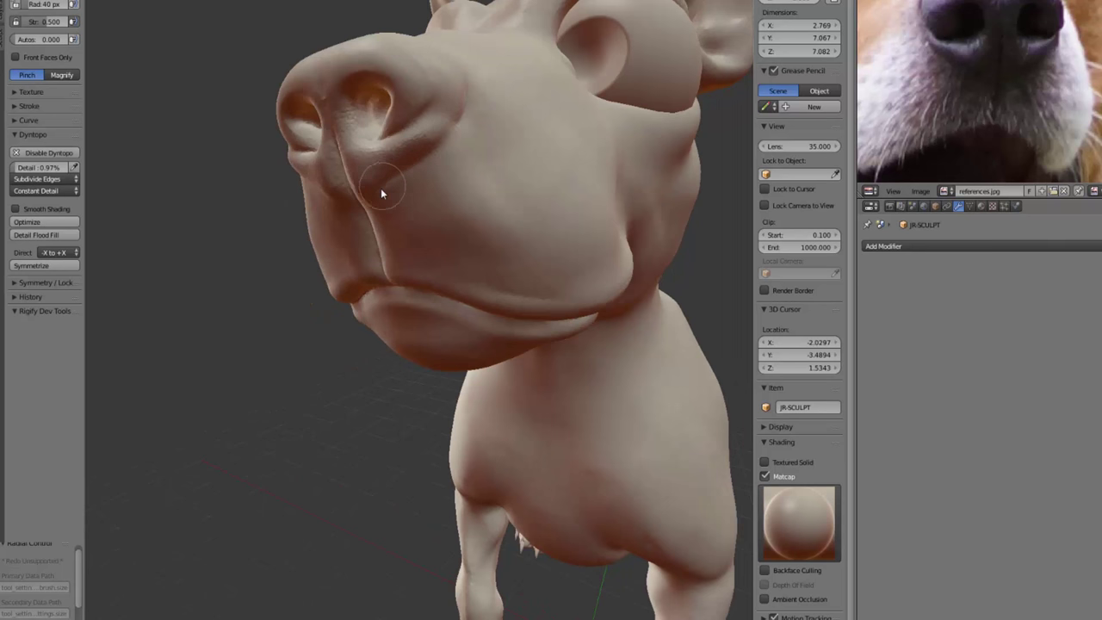
mouse_move(433, 146)
left_mouse_down()
mouse_move(427, 137)
mouse_move(411, 147)
left_mouse_up()
Tighten the nostril edges and the groove running from the nose to the mouth with the Pinch brush at 25 px radius.
mouse_move(410, 147)
middle_mouse_down()
mouse_move(499, 130)
mouse_move(555, 153)
middle_mouse_up()
scroll(555, 153, "up", 1)
key("bracketleft")
key("bracketleft")
key("bracketleft")
key("bracketleft")
key("bracketright")
key("bracketright")
key("bracketright")
key("bracketright")
key("bracketright")
key("bracketright")
middle_click_drag(616, 123, 584, 158)
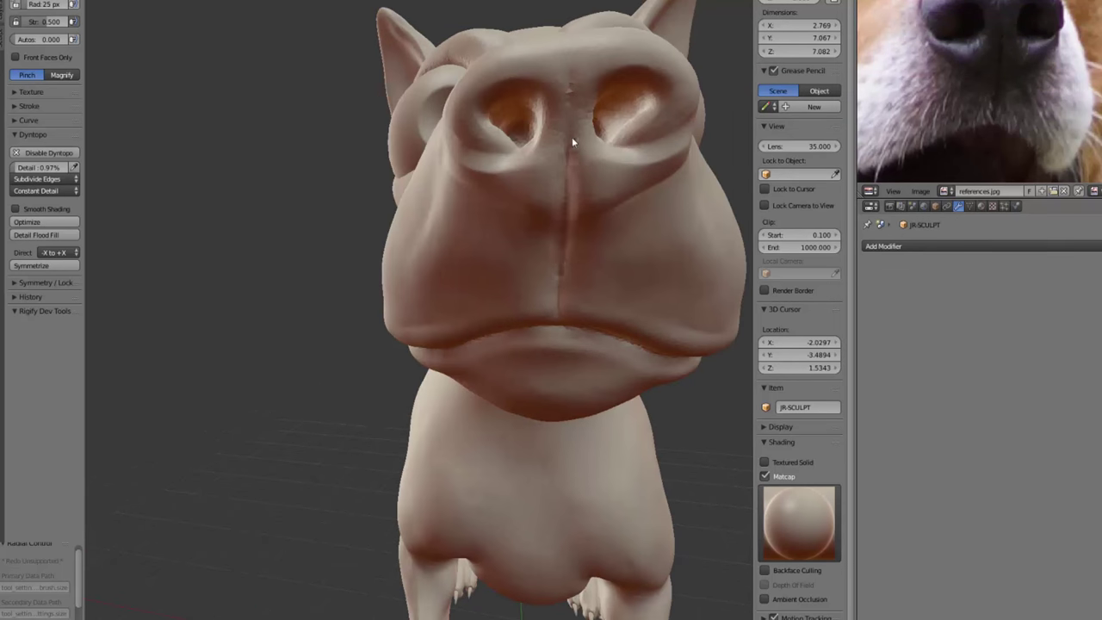
key("bracketleft")
key("bracketleft")
key("bracketleft")
mouse_move(568, 84)
middle_mouse_down()
mouse_move(467, 150)
mouse_move(482, 95)
middle_mouse_up()
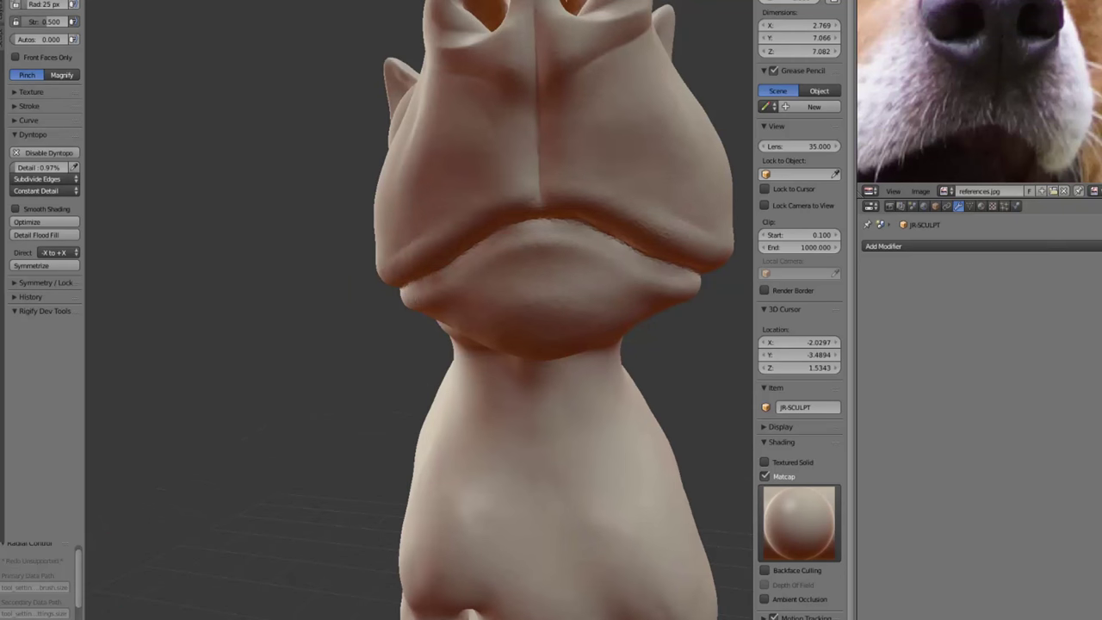
Fill out the side of the muzzle in front of the eye with the Clay brush, enlarging its radius.
mouse_move(631, 3)
middle_mouse_down()
mouse_move(527, 139)
mouse_move(461, 87)
mouse_move(499, 201)
mouse_move(559, 226)
mouse_move(489, 215)
mouse_move(579, 137)
mouse_move(537, 218)
mouse_move(449, 223)
mouse_move(486, 247)
middle_mouse_up()
key("f")
left_click(462, 86)
key("c")
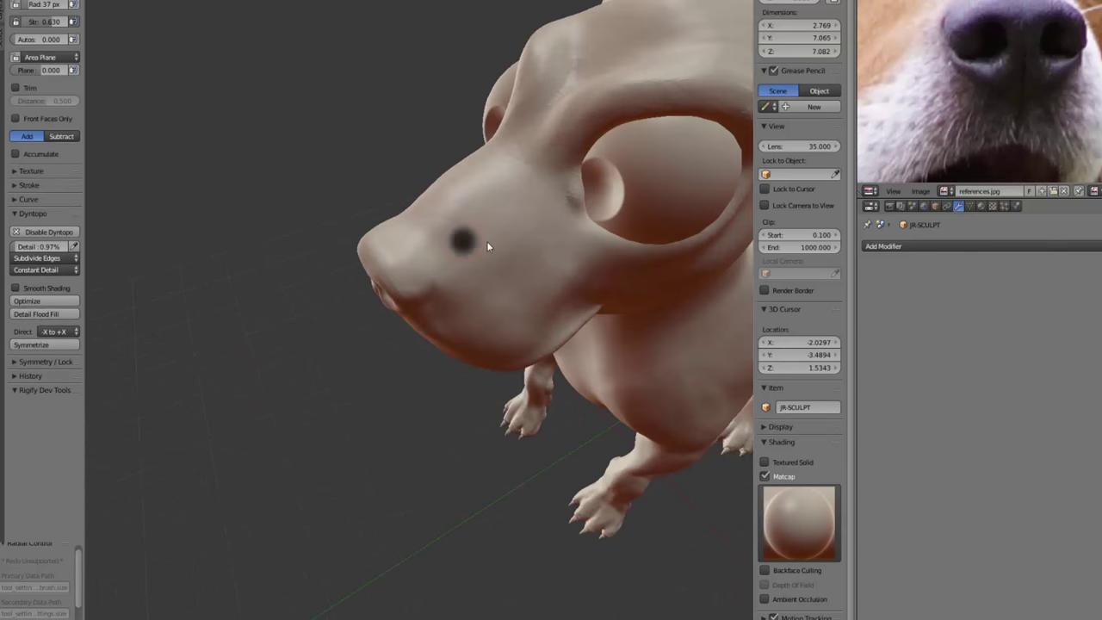
key("bracketright")
key("bracketright")
key("bracketright")
key("bracketright")
left_click_drag(486, 247, 494, 186)
mouse_move(430, 231)
middle_mouse_down()
mouse_move(482, 160)
mouse_move(519, 152)
mouse_move(455, 239)
mouse_move(514, 181)
mouse_move(518, 75)
mouse_move(470, 119)
middle_mouse_up()
Deepen the mouth line along the lower lip with the Crease brush at 18 px radius.
scroll(508, 179, "up", 2)
key("p")
key("f")
mouse_move(590, 77)
middle_mouse_down()
mouse_move(354, 44)
mouse_move(431, 13)
mouse_move(401, 8)
middle_mouse_up()
key("f")
left_click(348, 48)
middle_click_drag(293, 89, 392, 71)
key("shift+c")
key("f")
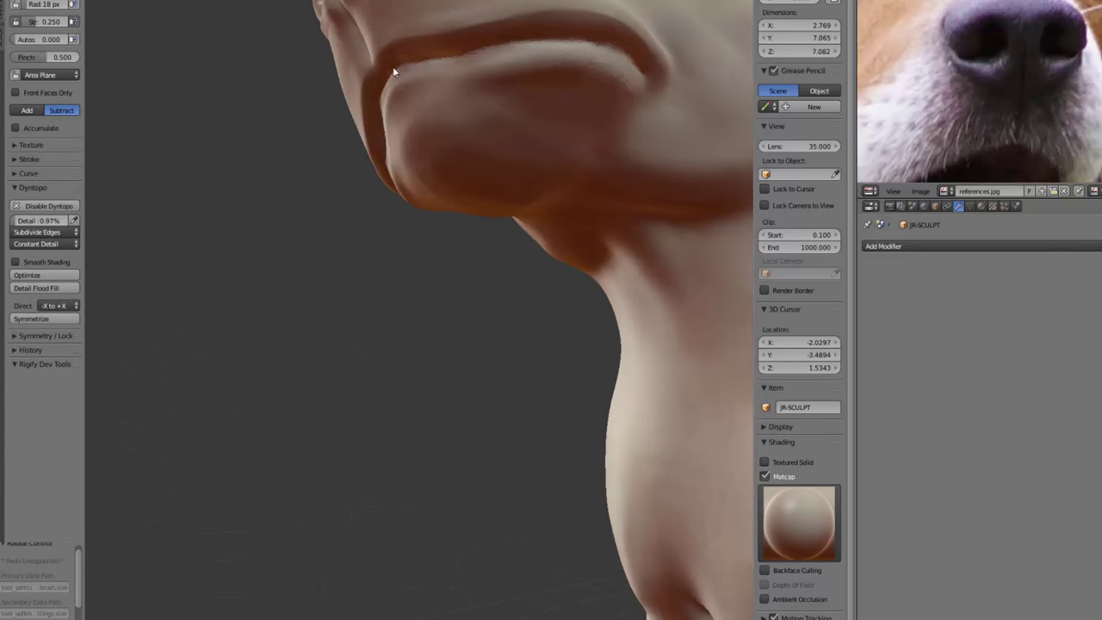
left_click_drag(392, 69, 448, 56)
middle_click_drag(448, 57, 403, 69)
mouse_move(403, 67)
left_mouse_down()
mouse_move(540, 24)
mouse_move(477, 32)
mouse_move(594, 35)
left_mouse_up()
Sharpen the lip edges with the Pinch brush at 37 px radius.
key("f")
left_click(432, 100)
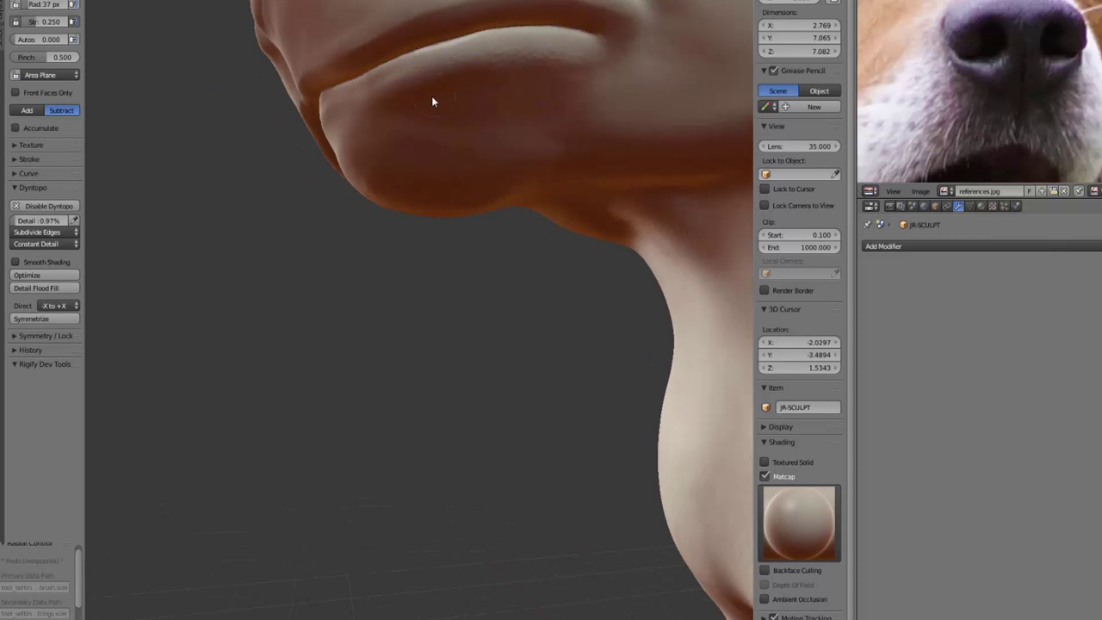
key("p")
mouse_move(432, 101)
middle_mouse_down()
mouse_move(401, 105)
mouse_move(388, 138)
mouse_move(555, 156)
mouse_move(523, 117)
mouse_move(471, 150)
mouse_move(455, 204)
middle_mouse_up()
scroll(405, 125, "down", 7)
scroll(523, 117, "up", 3)
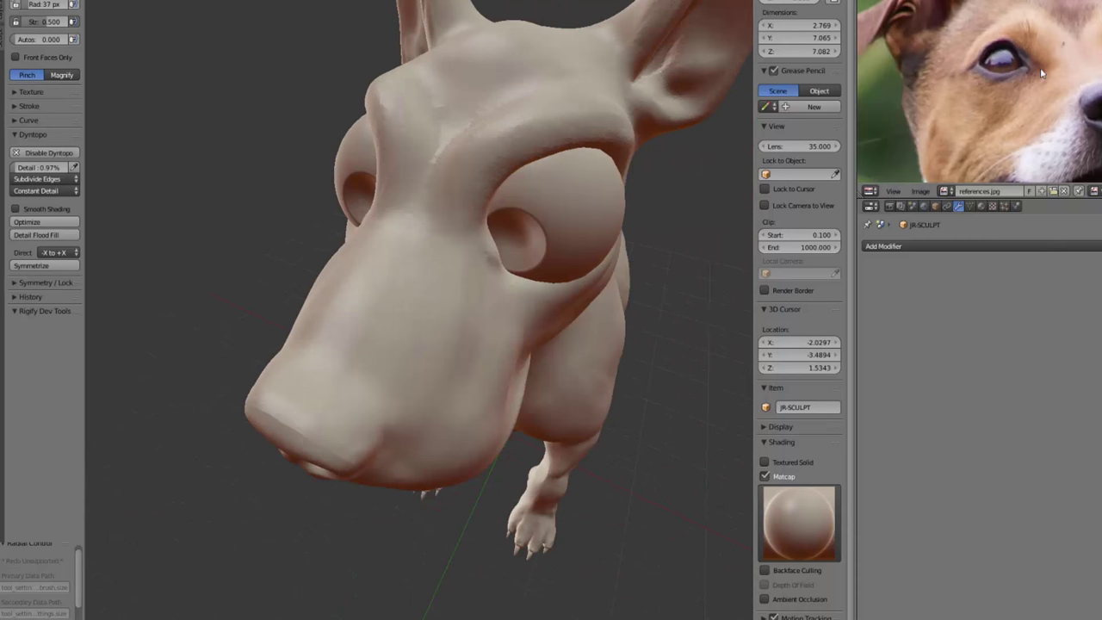
Crease the side of the muzzle in front of the eye at 27 px radius.
key("KP_1")
middle_click_drag(396, 375, 273, 310)
key("shift+c")
key("f")
left_click(317, 267)
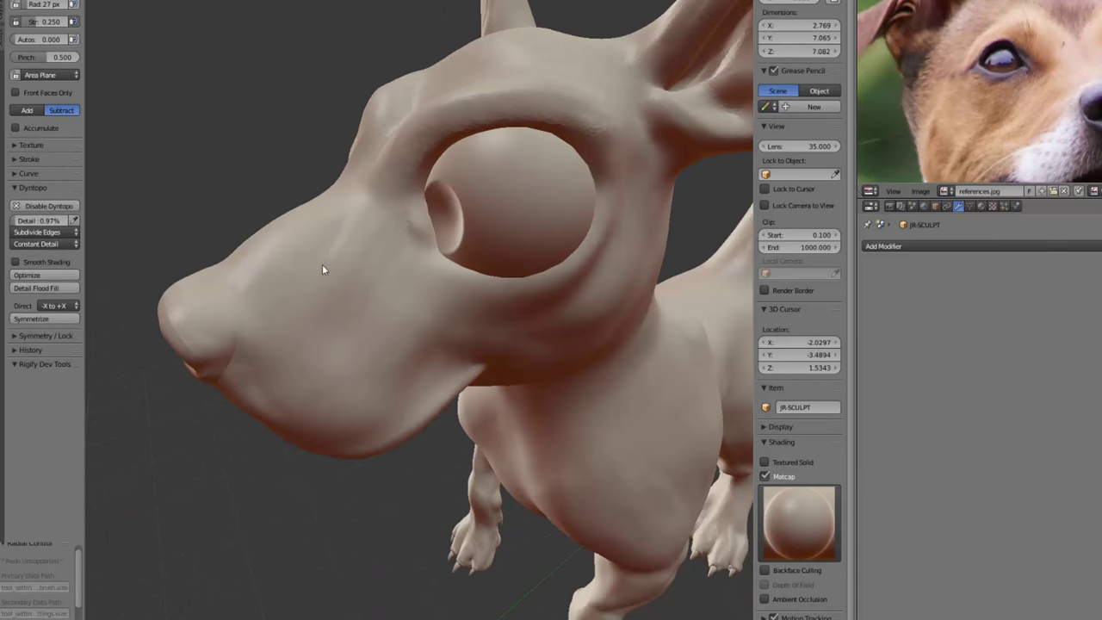
Pinch the brow ridge above the eye at 32 px radius.
mouse_move(366, 172)
middle_mouse_down()
mouse_move(377, 203)
mouse_move(395, 204)
mouse_move(387, 177)
mouse_move(391, 209)
middle_mouse_up()
key("p")
key("f")
left_click(448, 164)
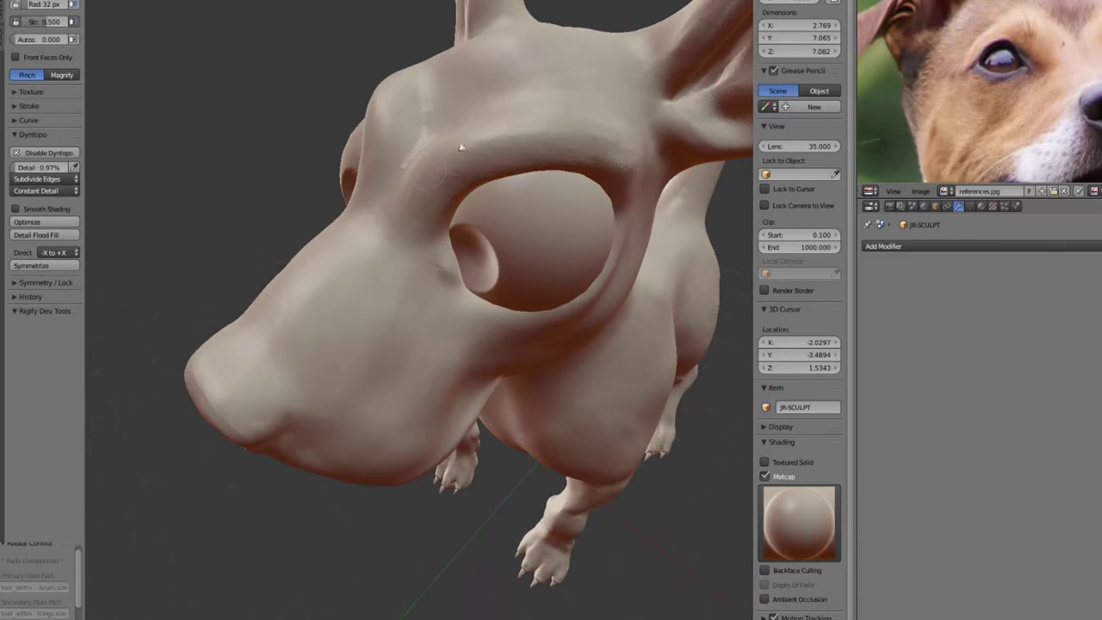
Build up the eye socket rim with the Clay brush and pinch the area under the eye at 31 px radius.
mouse_move(575, 152)
middle_mouse_down()
mouse_move(504, 143)
mouse_move(472, 190)
mouse_move(605, 204)
mouse_move(494, 183)
mouse_move(583, 241)
mouse_move(532, 197)
mouse_move(534, 181)
mouse_move(580, 153)
mouse_move(408, 138)
mouse_move(515, 289)
middle_mouse_up()
key("c")
key("f")
left_click(596, 226)
key("p")
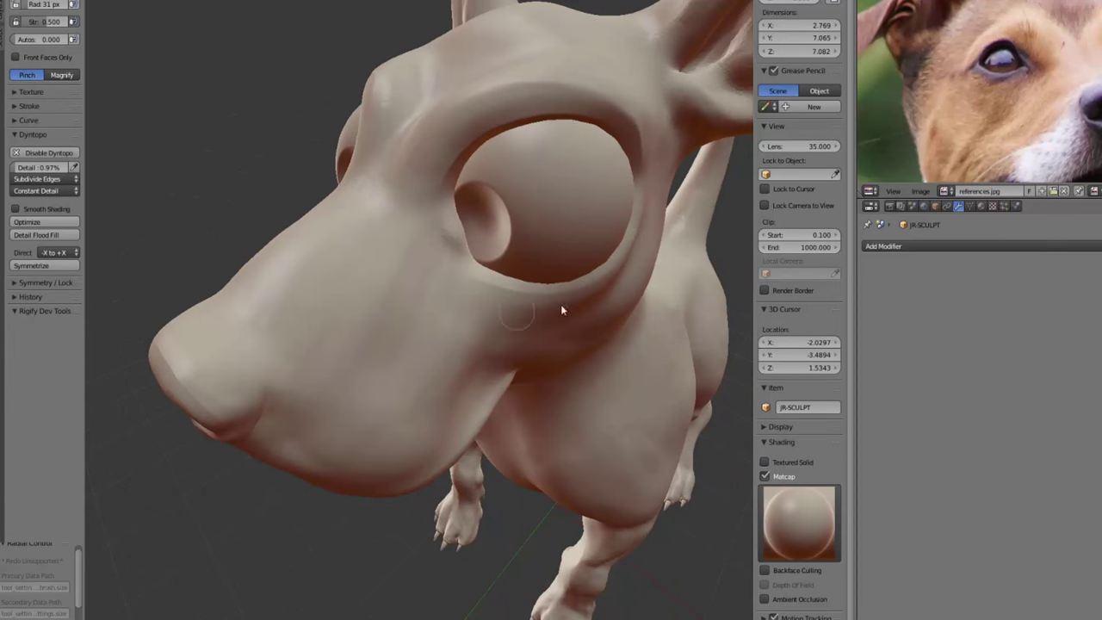
Pinch the outer corner and rear rim of the eye socket at 43 px radius.
middle_click_drag(596, 241, 526, 242)
key("f")
left_click(551, 215)
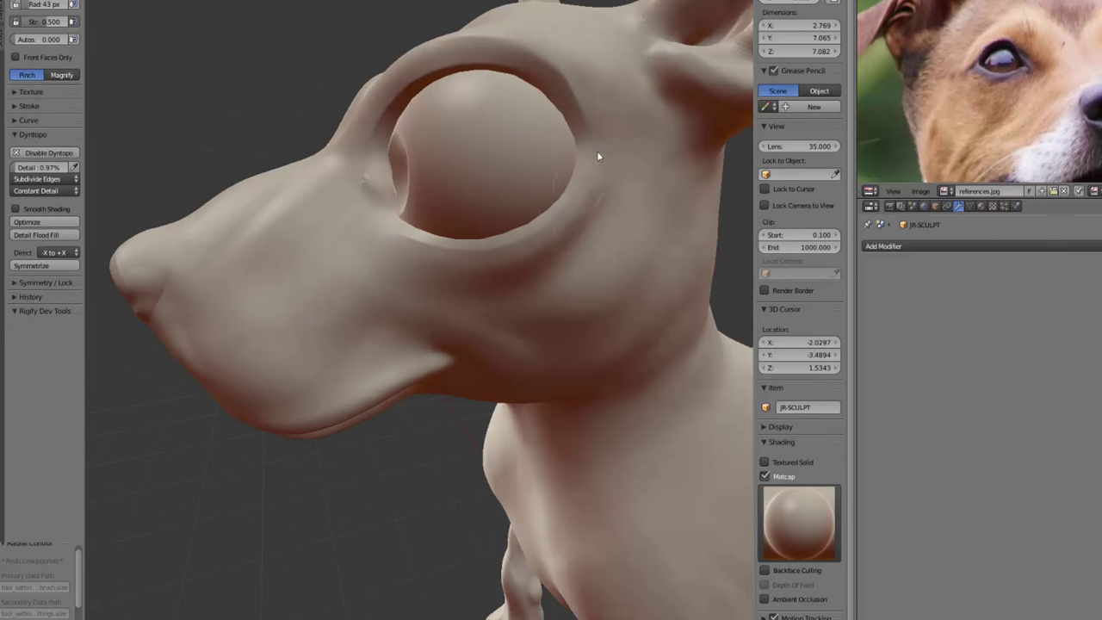
key("f")
mouse_move(594, 258)
middle_mouse_down()
mouse_move(443, 233)
mouse_move(502, 300)
mouse_move(432, 228)
mouse_move(426, 249)
mouse_move(399, 207)
mouse_move(388, 220)
mouse_move(572, 69)
mouse_move(543, 104)
mouse_move(421, 175)
mouse_move(492, 200)
mouse_move(421, 259)
mouse_move(474, 247)
mouse_move(451, 267)
middle_mouse_up()
left_click(435, 241)
Define the folds around the eye and cheek, alternating between the Crease and Pinch brushes.
key("shift+c")
key("f")
left_click(456, 269)
key("c")
key("p")
key("f")
left_click(541, 106)
key("shift+c")
left_click(421, 258)
Pinch the ear's lower rim and inner folds, starting at 25 px radius and enlarging the brush to 34 px.
key("p")
key("f")
left_click(460, 252)
middle_click_drag(523, 287, 505, 272)
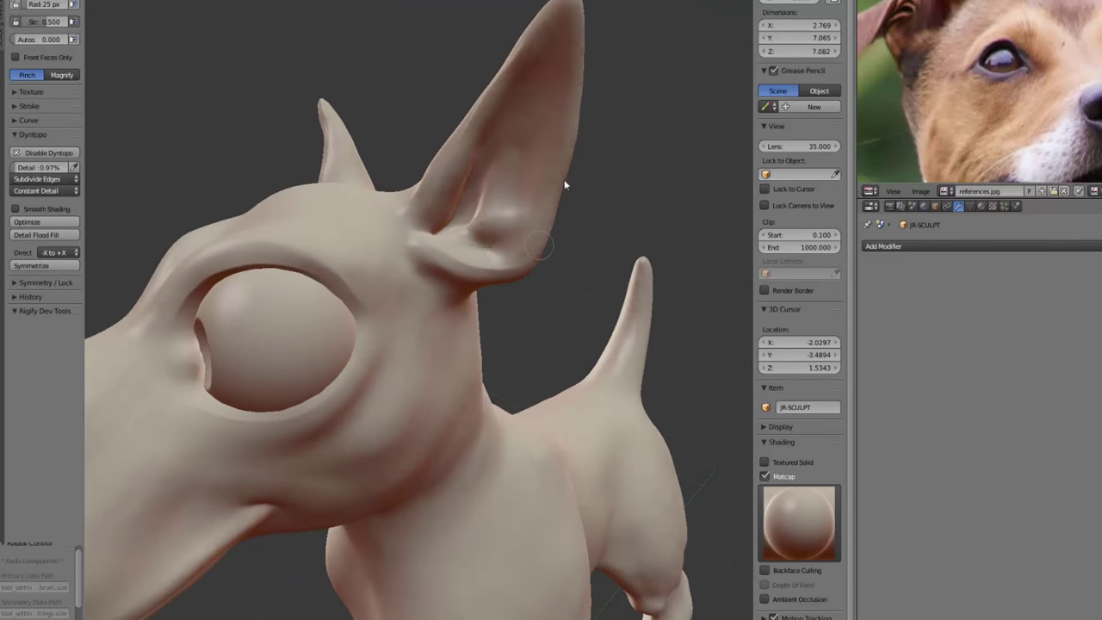
mouse_move(563, 185)
middle_mouse_down()
mouse_move(505, 312)
mouse_move(513, 310)
middle_mouse_up()
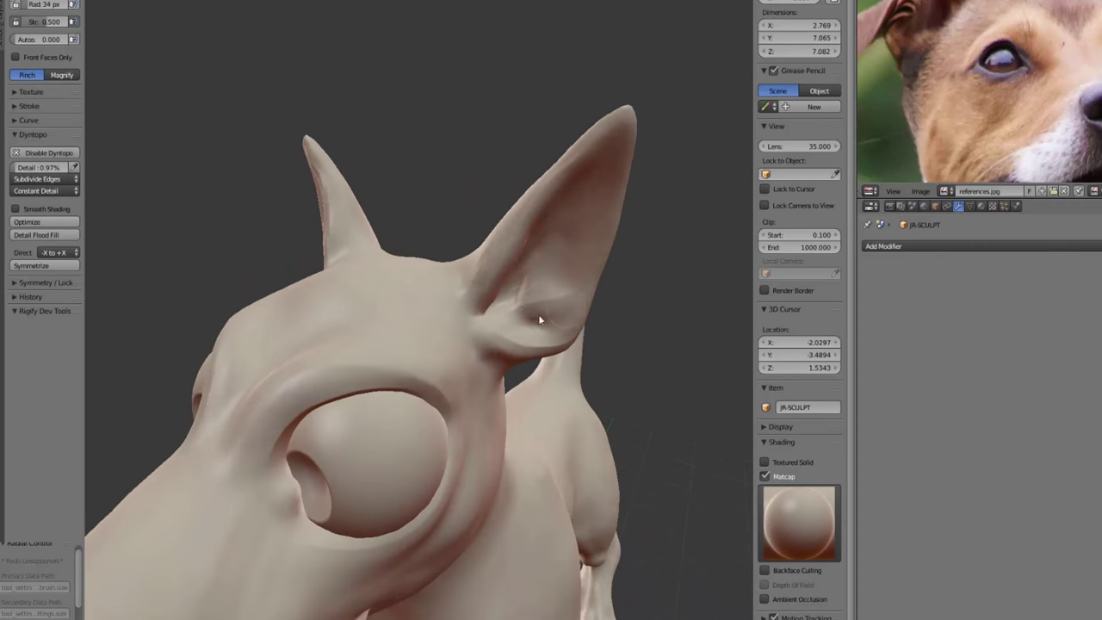
mouse_move(556, 276)
middle_mouse_down()
mouse_move(457, 105)
mouse_move(454, 231)
mouse_move(482, 275)
middle_mouse_up()
key("f")
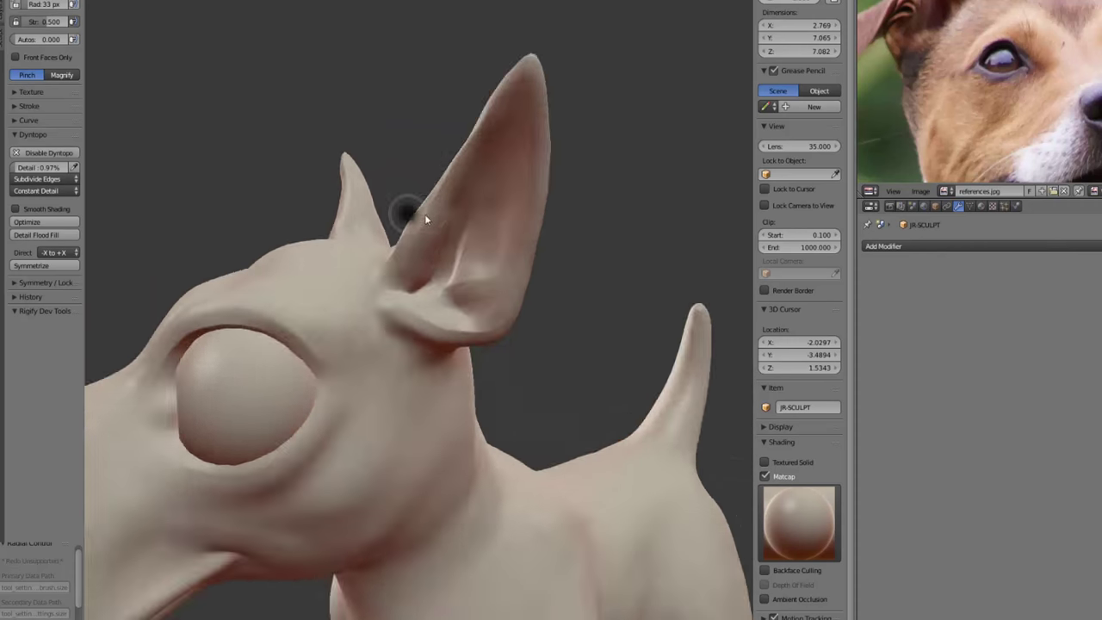
left_click(427, 215)
middle_click_drag(428, 215, 537, 214)
Crease along the ear from near its tip toward the base and pinch its front edge at 29 px radius.
key("shift+c")
key("f")
left_click(562, 170)
mouse_move(615, 103)
left_mouse_down()
mouse_move(514, 219)
mouse_move(492, 274)
mouse_move(514, 222)
left_mouse_up()
key("p")
middle_click_drag(510, 224, 516, 316)
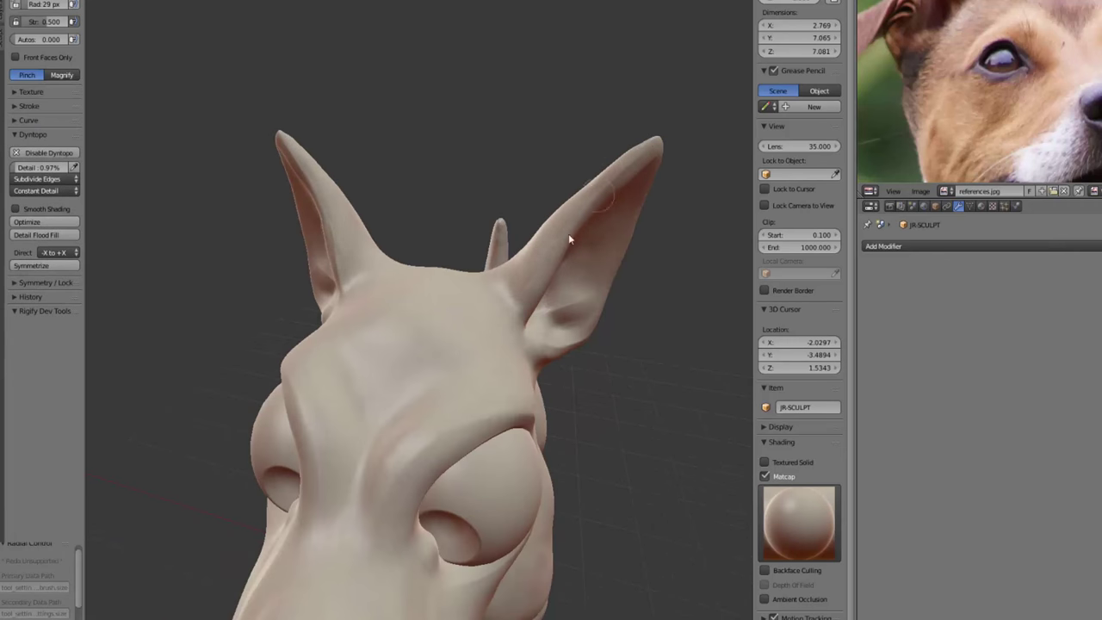
mouse_move(579, 213)
middle_mouse_down()
mouse_move(588, 186)
mouse_move(371, 291)
middle_mouse_up()
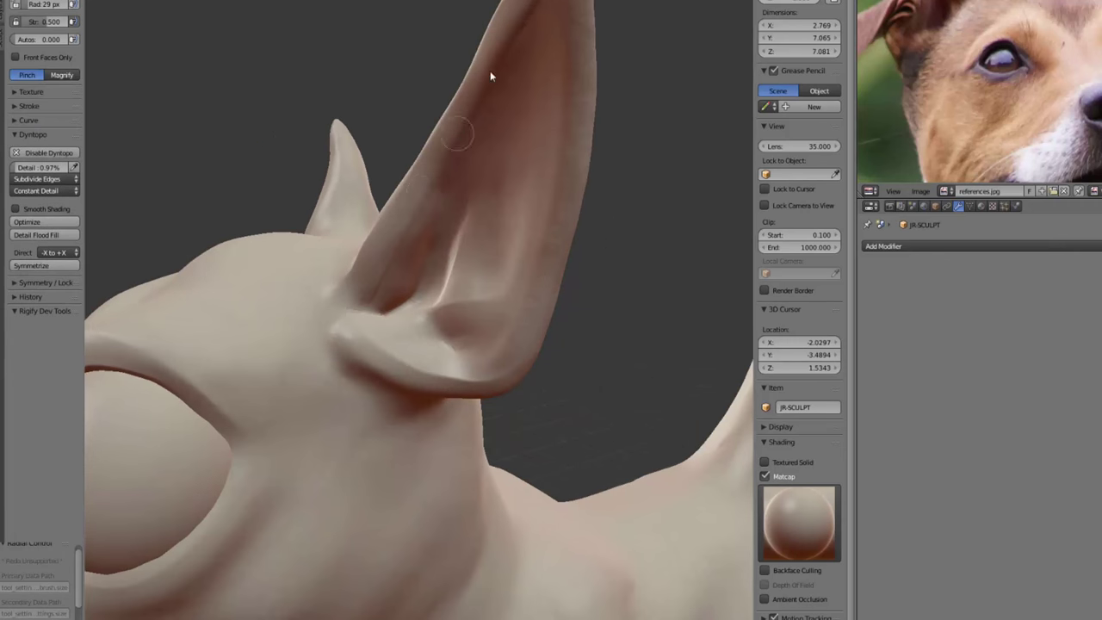
middle_click_drag(489, 74, 483, 41)
Build up the inside of the ear with the Clay brush at 30 px radius and pinch its folds.
key("c")
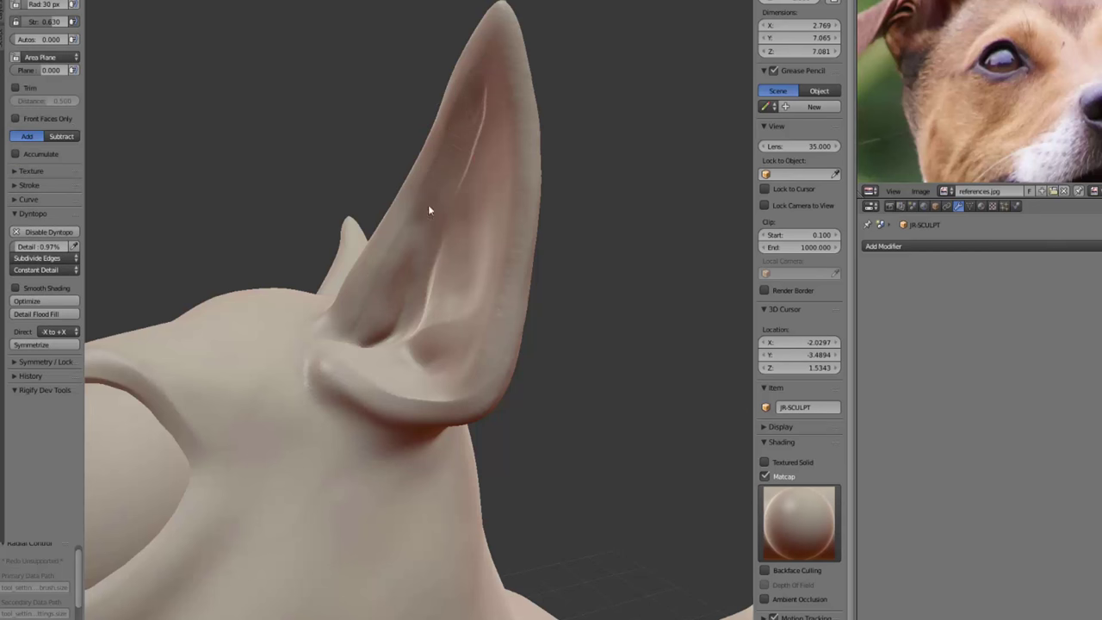
left_click_drag(427, 212, 468, 127)
scroll(491, 143, "down", 2)
key("p")
Shape the back of the ears with the Clay brush at 36 px radius.
mouse_move(479, 289)
middle_mouse_down()
mouse_move(509, 344)
mouse_move(533, 352)
middle_mouse_up()
mouse_move(556, 291)
middle_mouse_down()
mouse_move(442, 259)
mouse_move(567, 165)
mouse_move(387, 300)
middle_mouse_up()
key("c")
mouse_move(388, 341)
middle_mouse_down()
mouse_move(394, 244)
mouse_move(382, 319)
middle_mouse_up()
middle_click_drag(372, 268, 454, 343)
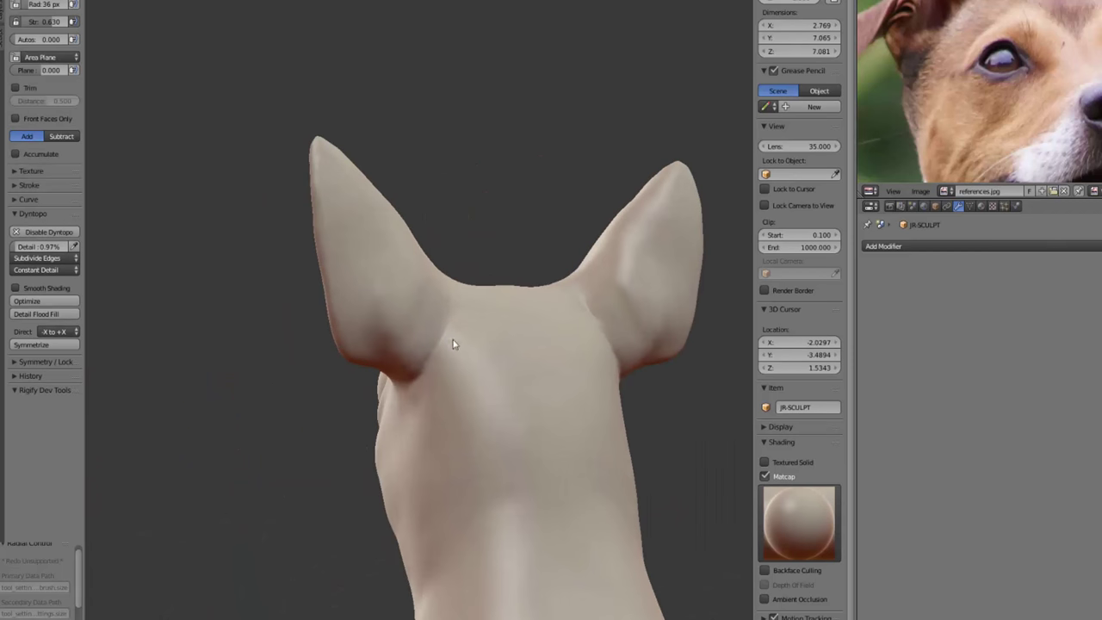
Crease the junction between the back of the ear and the head, then pinch it at 25 px radius.
key("shift+c")
left_click_drag(450, 323, 406, 390)
key("p")
middle_click_drag(416, 379, 436, 377)
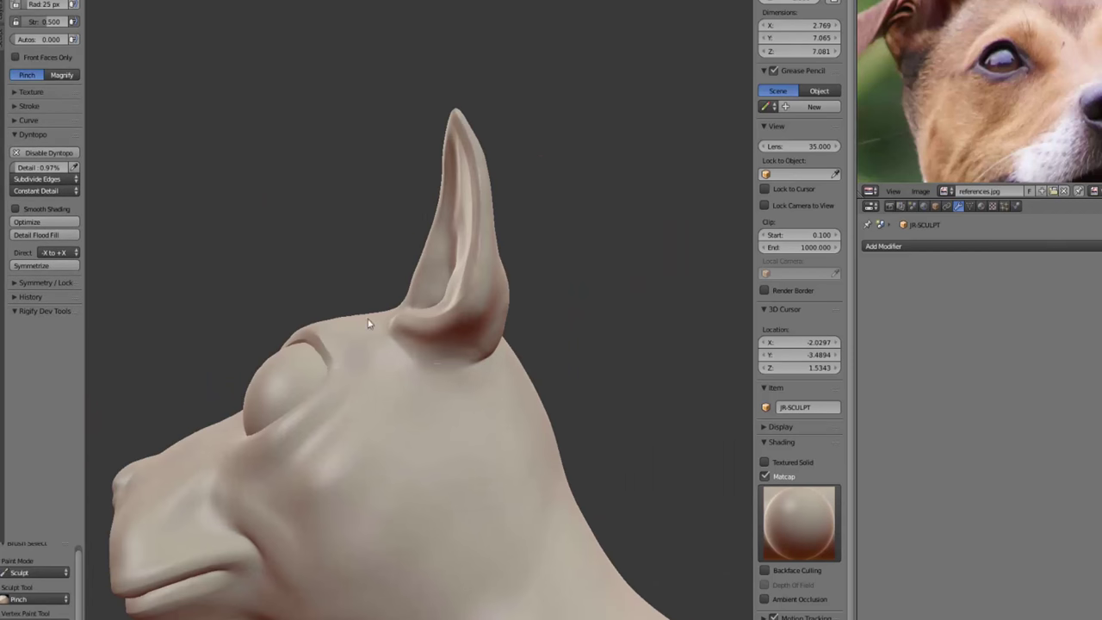
Switch from sculpting to Object Mode and add a Decimate modifier to the dog sculpt.
scroll(368, 322, "down", 5)
mouse_move(433, 425)
middle_mouse_down()
mouse_move(500, 450)
mouse_move(388, 269)
mouse_move(500, 232)
middle_mouse_up()
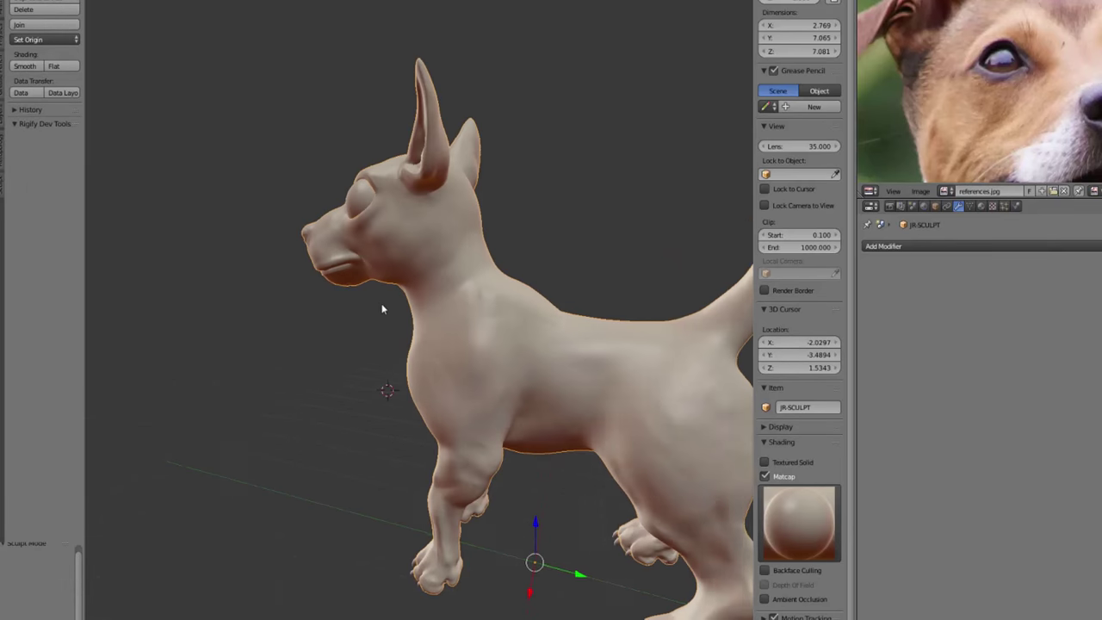
scroll(383, 308, "down", 3)
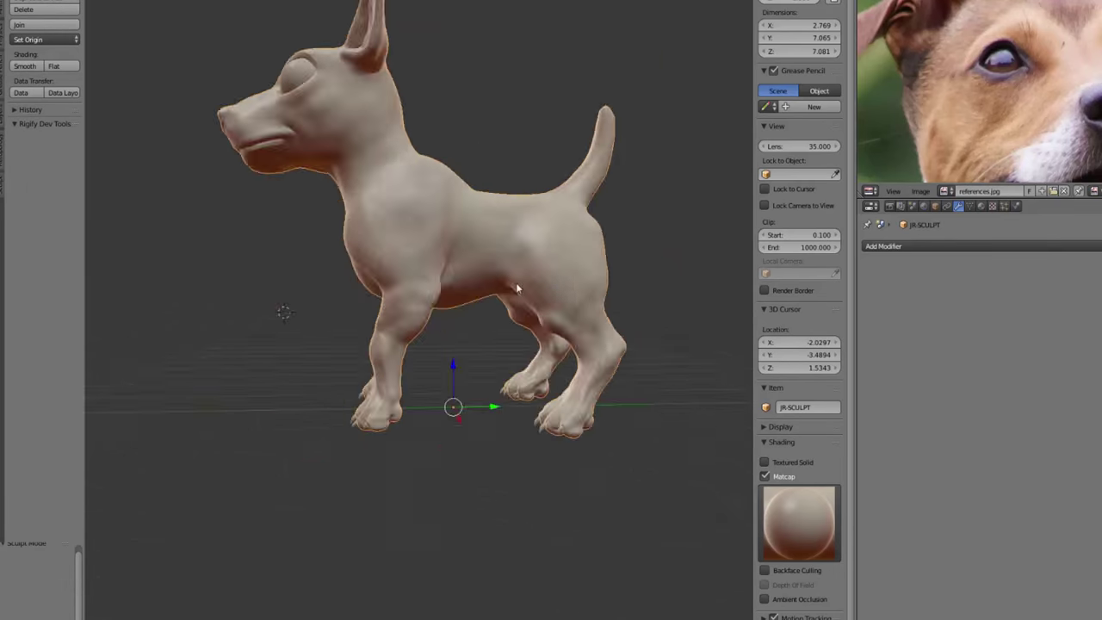
middle_click_drag(516, 285, 475, 310)
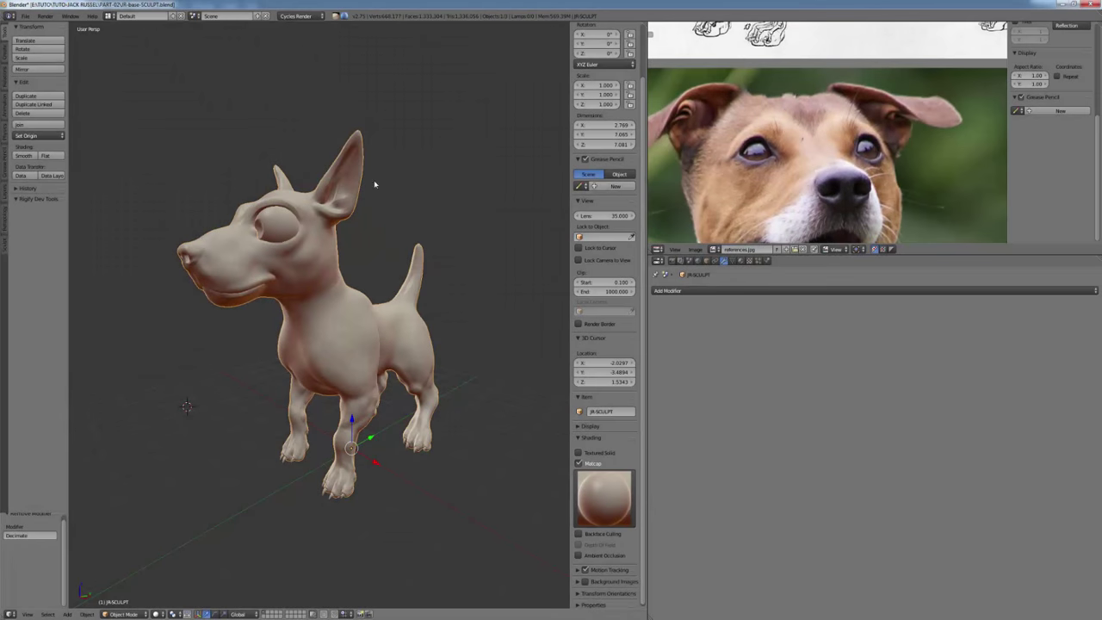
left_click(722, 290)
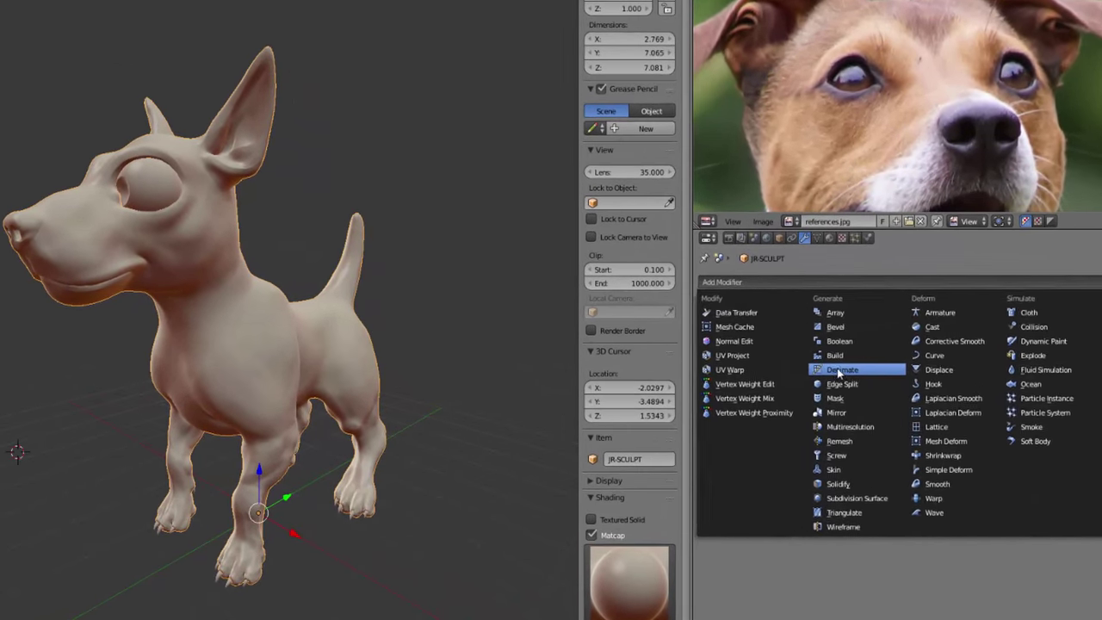
left_click(749, 350)
Set the Decimate modifier's collapse ratio to 0.5.
middle_click_drag(192, 310, 245, 330)
scroll(199, 360, "up", 4)
left_click(928, 357)
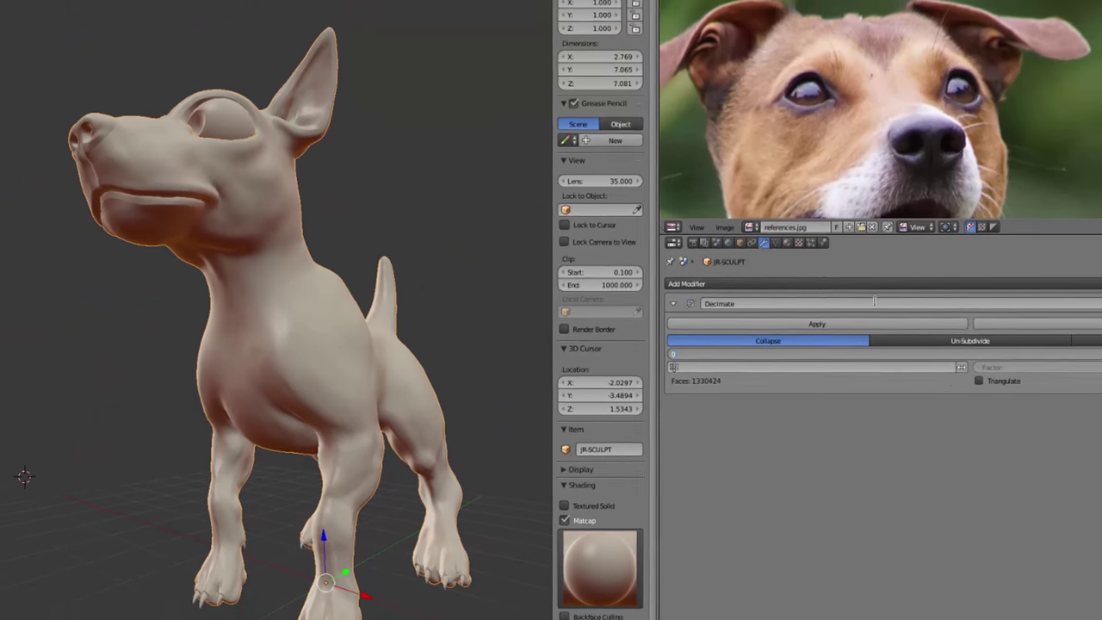
type("0.5")
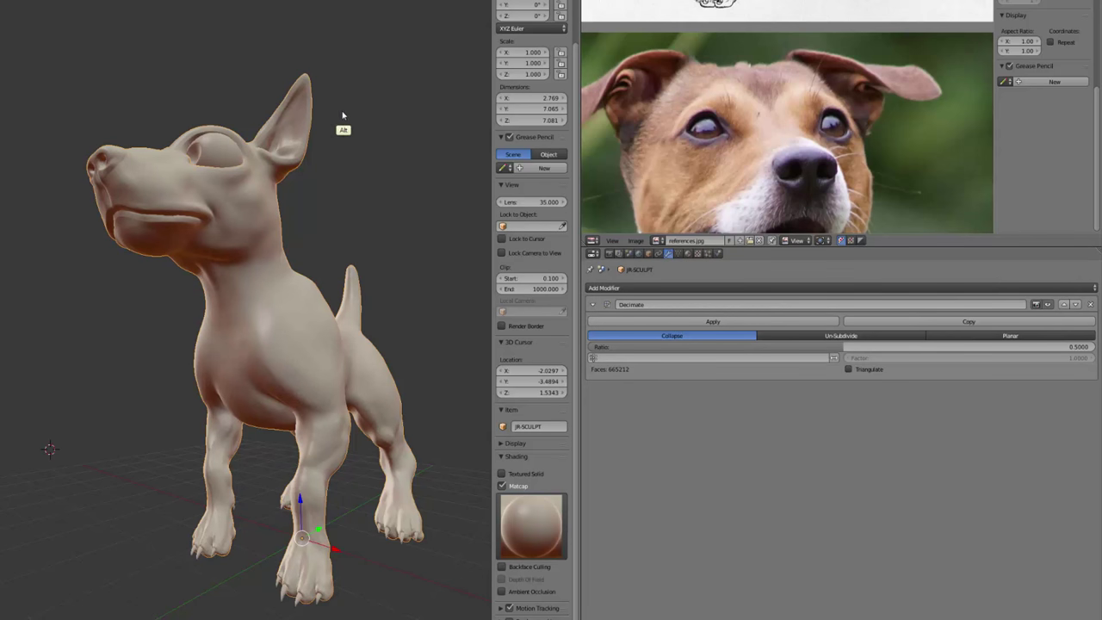
Examine the head, ears and body of the decimated dog from several angles for lost detail.
mouse_move(342, 115)
left_mouse_down("alt")
mouse_move(337, 123)
mouse_move(371, 2)
left_mouse_up("alt")
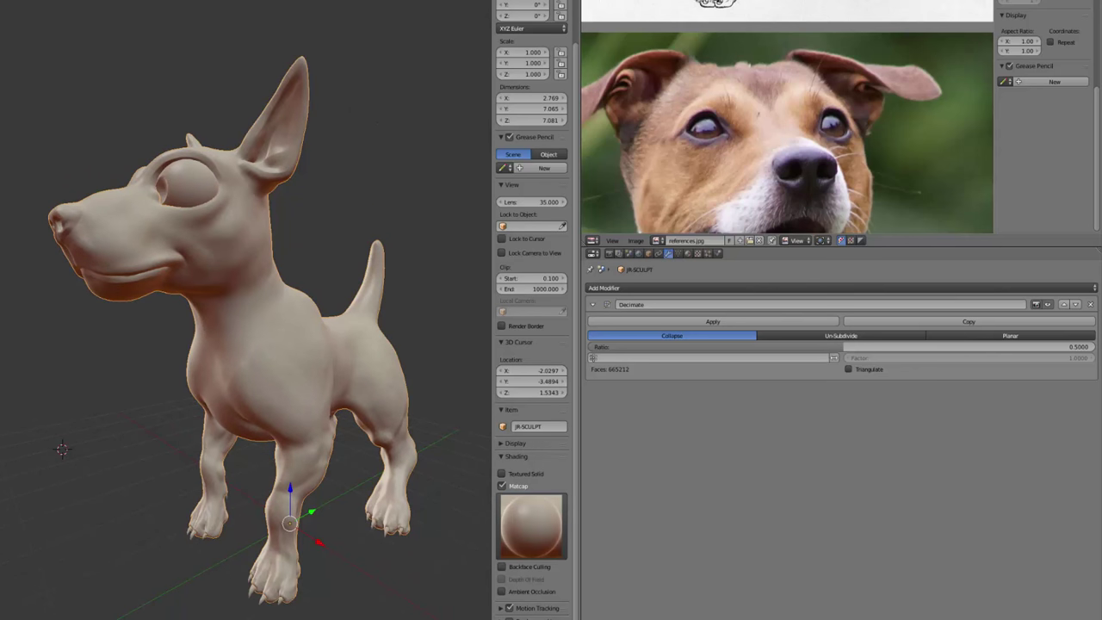
mouse_move(341, 81)
left_mouse_down("alt")
mouse_move(364, 81)
mouse_move(352, 61)
mouse_move(352, 183)
mouse_move(437, 172)
mouse_move(436, 188)
mouse_move(344, 198)
left_mouse_up("alt")
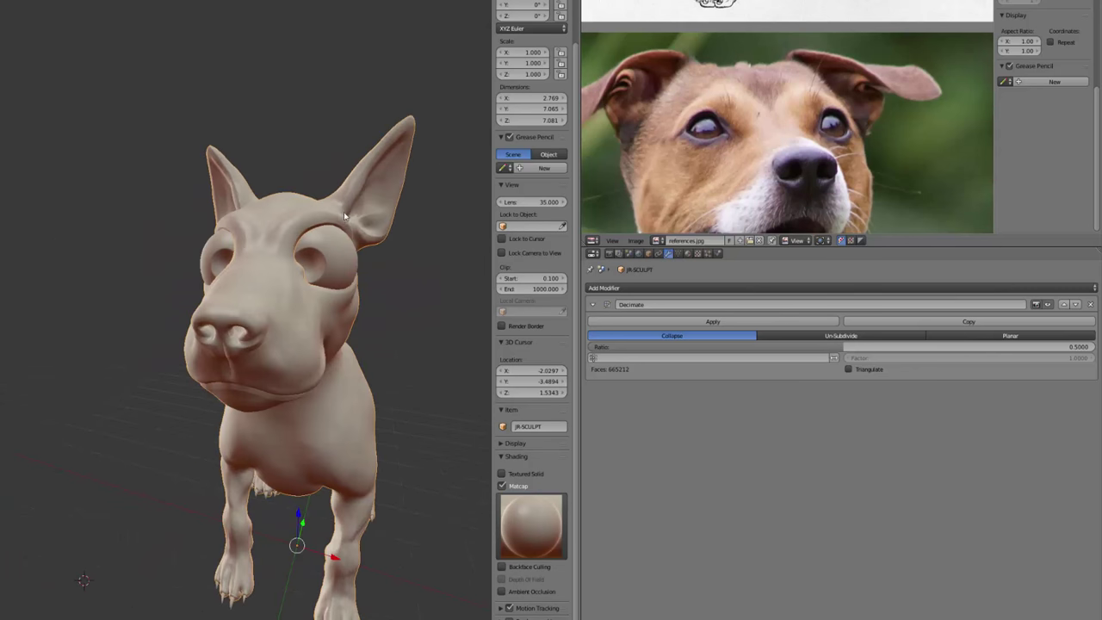
scroll(317, 199, "up", 6)
scroll(316, 200, "down", 5)
mouse_move(311, 207)
middle_mouse_down()
mouse_move(302, 216)
mouse_move(284, 194)
mouse_move(252, 214)
mouse_move(258, 202)
mouse_move(258, 224)
mouse_move(292, 264)
mouse_move(233, 204)
middle_mouse_up()
scroll(258, 203, "down", 2)
scroll(232, 204, "down", 1)
middle_click_drag(296, 248, 284, 234)
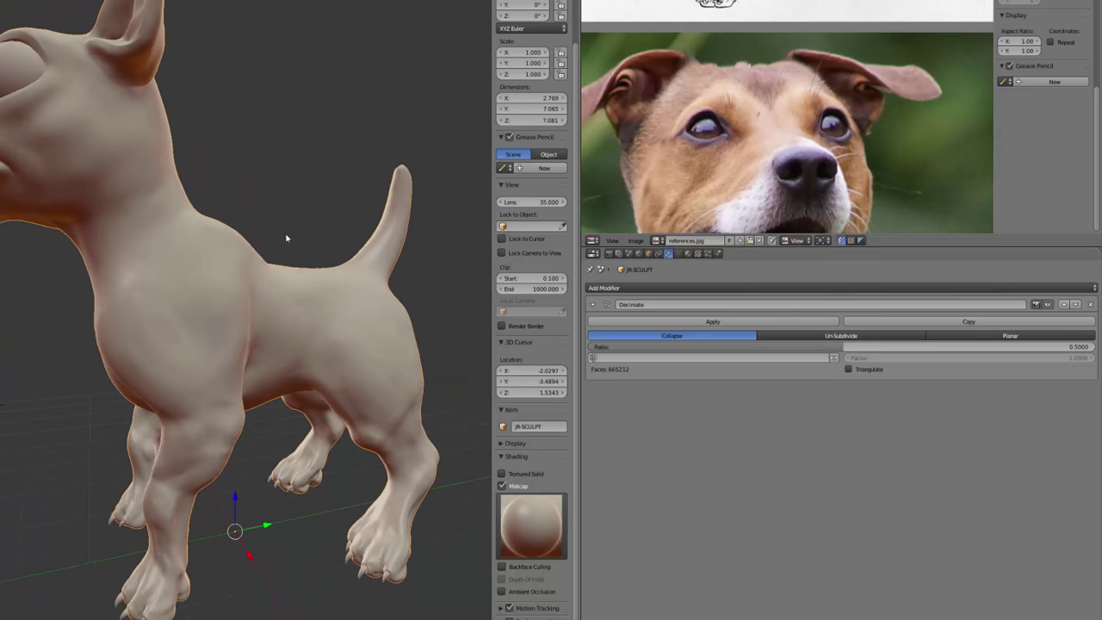
Set the Decimate ratio to 0.3 and apply the modifier to the dog sculpt.
left_click(690, 347)
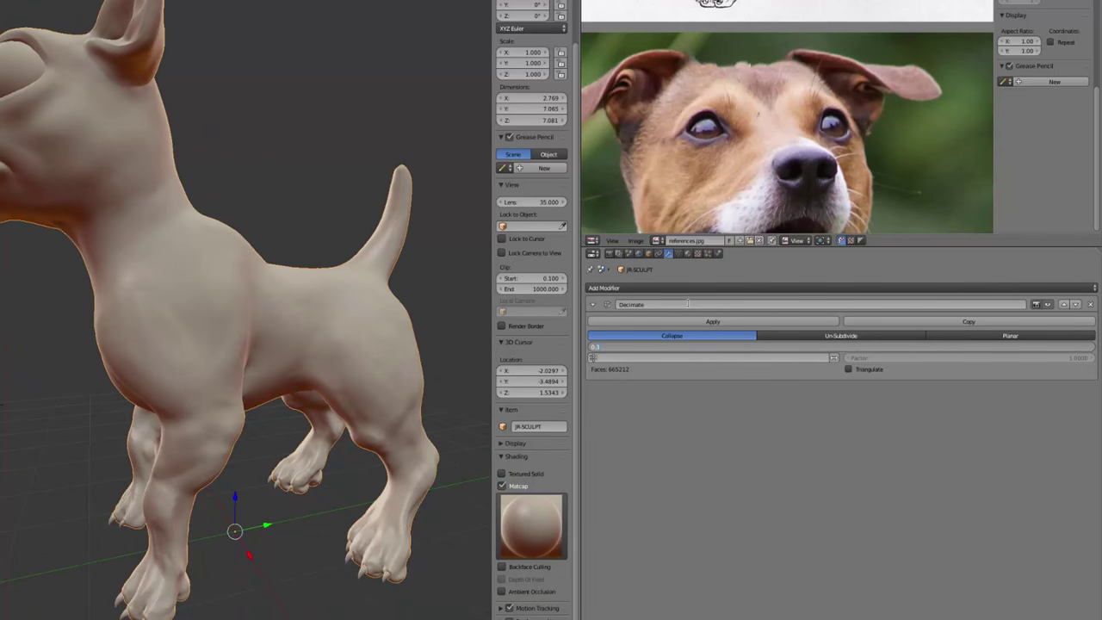
key("Return")
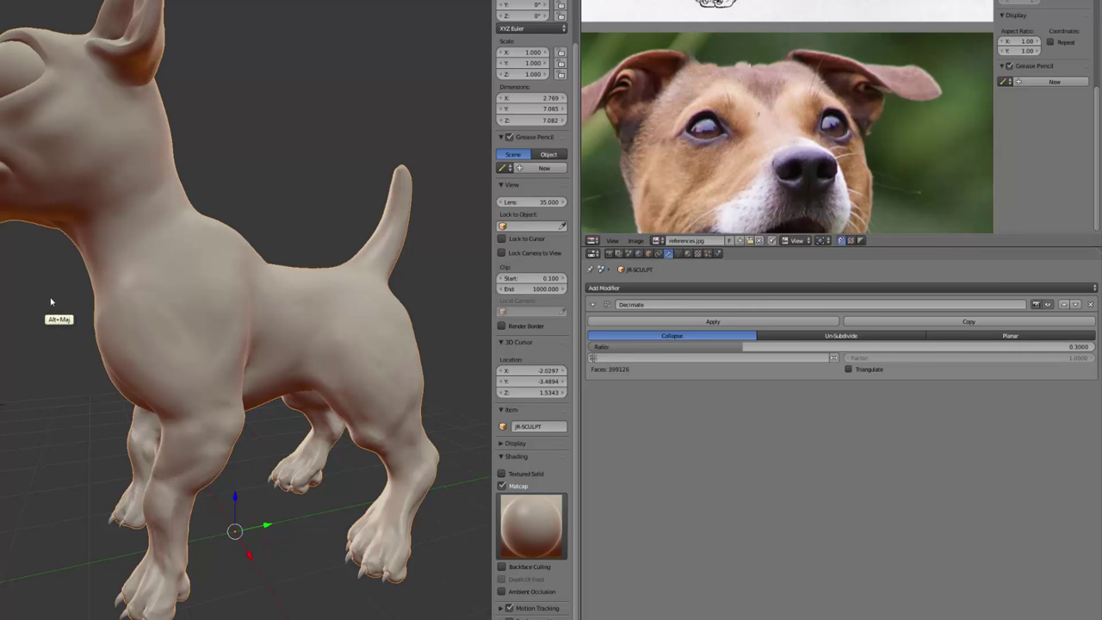
left_click_drag(52, 303, 164, 305, "alt+shift")
scroll(155, 311, "down", 1)
middle_click_drag(153, 313, 212, 328)
mouse_move(213, 328)
left_mouse_down("alt")
mouse_move(215, 362)
mouse_move(207, 356)
mouse_move(357, 319)
mouse_move(141, 327)
mouse_move(256, 320)
mouse_move(196, 297)
mouse_move(209, 338)
mouse_move(220, 334)
left_mouse_up("alt")
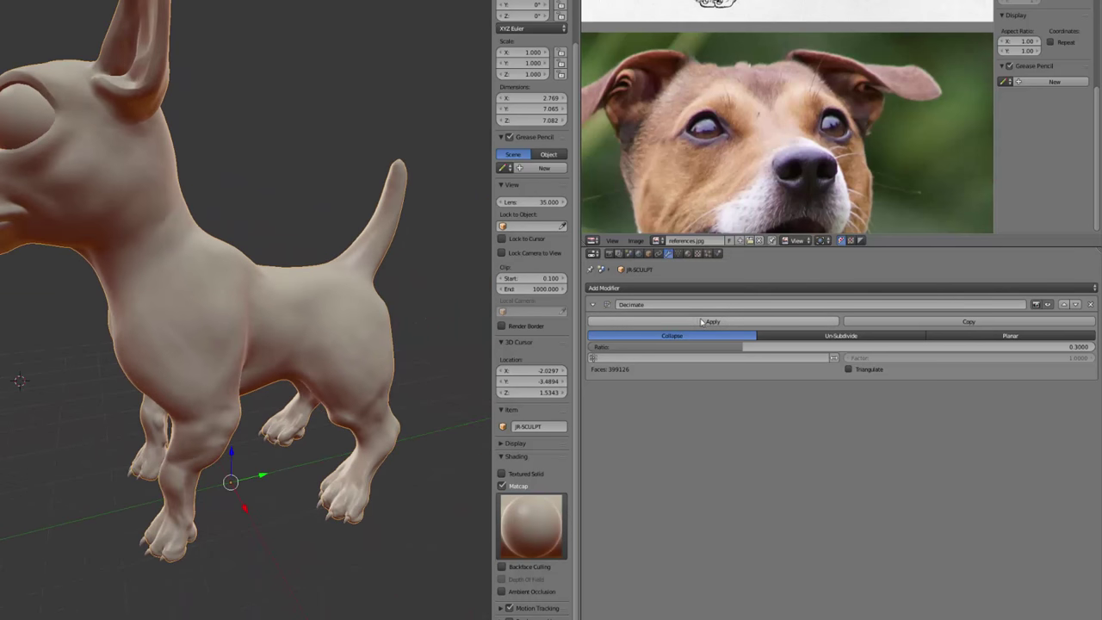
left_click(701, 323)
Inspect the reduced dog mesh from several angles, in wireframe display and in Edit Mode.
mouse_move(176, 343)
left_mouse_down("alt")
mouse_move(207, 353)
mouse_move(186, 349)
left_mouse_up("alt")
left_click_drag(187, 301, 261, 282, "alt")
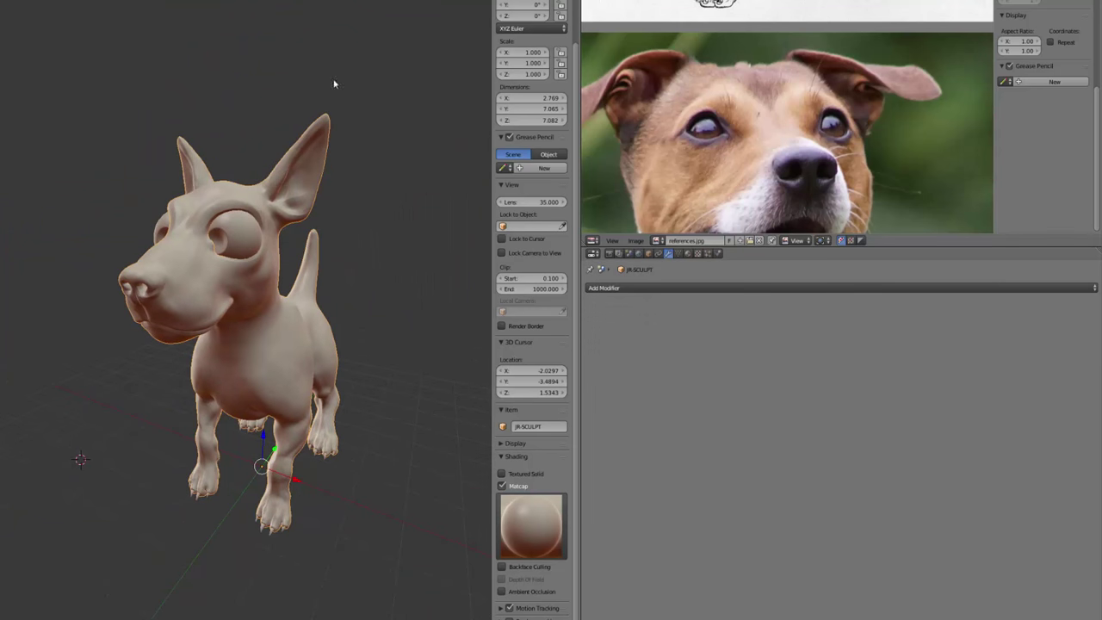
mouse_move(239, 358)
left_mouse_down("alt")
mouse_move(308, 340)
mouse_move(357, 359)
mouse_move(258, 363)
mouse_move(222, 398)
mouse_move(212, 389)
left_mouse_up("alt")
key("z")
key("z")
mouse_move(212, 389)
left_mouse_down("ctrl+alt")
mouse_move(210, 368)
mouse_move(172, 364)
mouse_move(180, 317)
mouse_move(229, 335)
mouse_move(246, 386)
mouse_move(220, 374)
mouse_move(227, 408)
mouse_move(208, 387)
left_mouse_up("ctrl+alt")
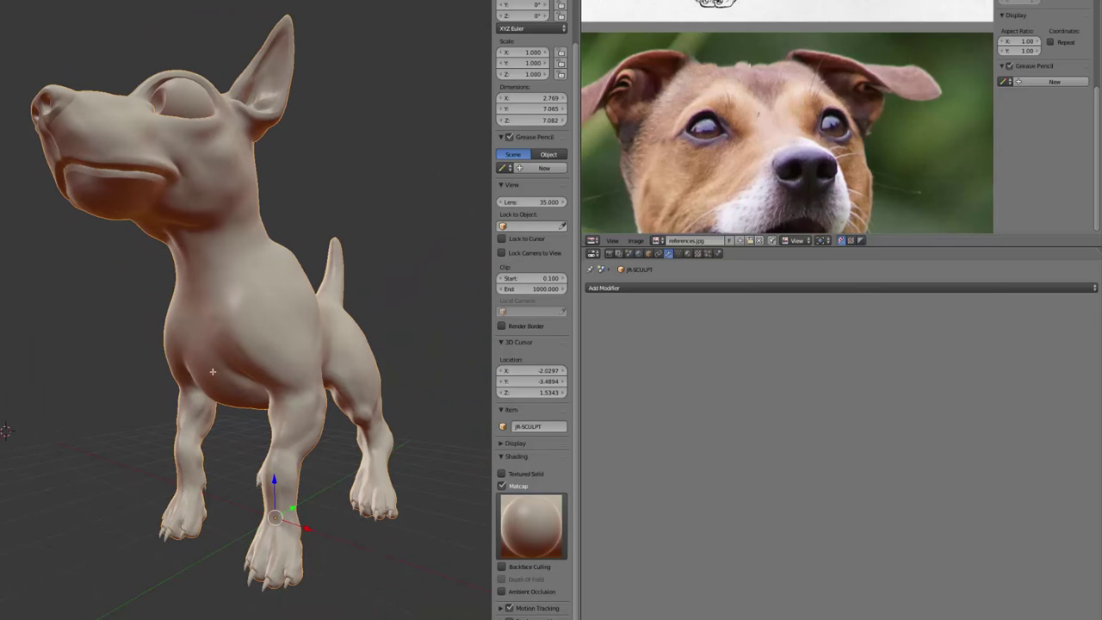
key("Tab")
mouse_move(156, 370)
middle_mouse_down()
mouse_move(74, 382)
mouse_move(160, 392)
mouse_move(193, 376)
mouse_move(155, 322)
mouse_move(152, 345)
mouse_move(178, 349)
mouse_move(315, 337)
mouse_move(133, 370)
mouse_move(146, 361)
middle_mouse_up()
key("a")
key("Tab")
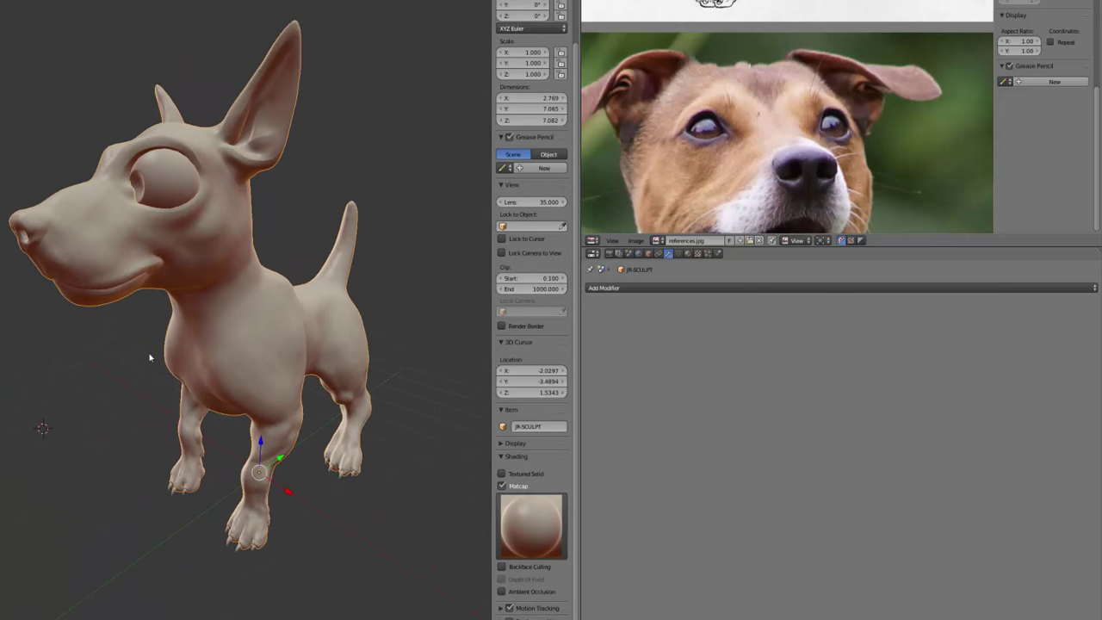